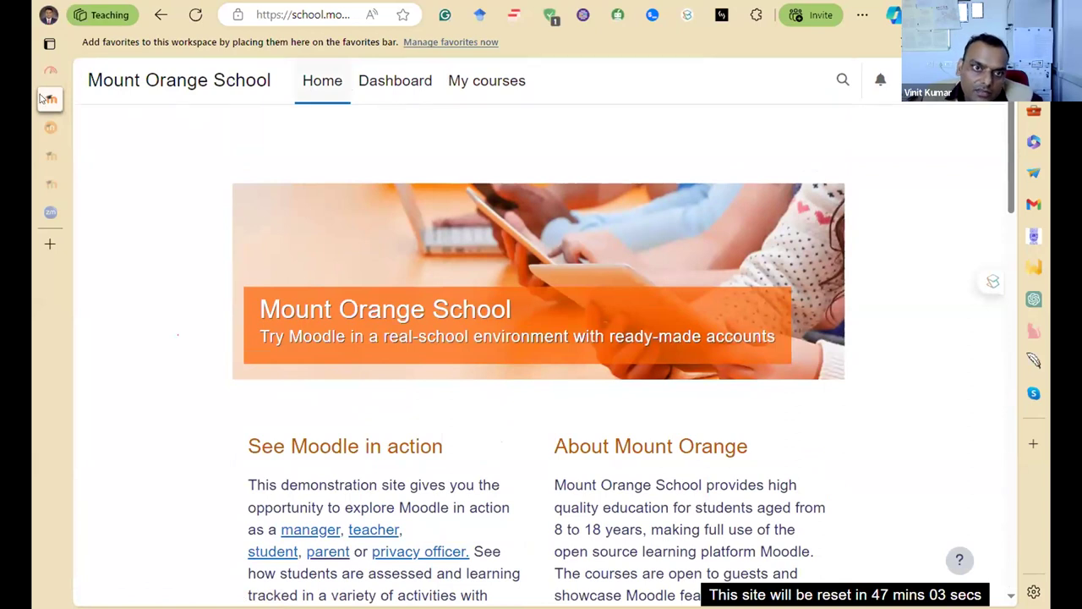
- Return to the Moodle demo page from the tab's history and look through the Try Moodle options and footer links
{"action": "mouse_move", "coordinate": [43, 99]}
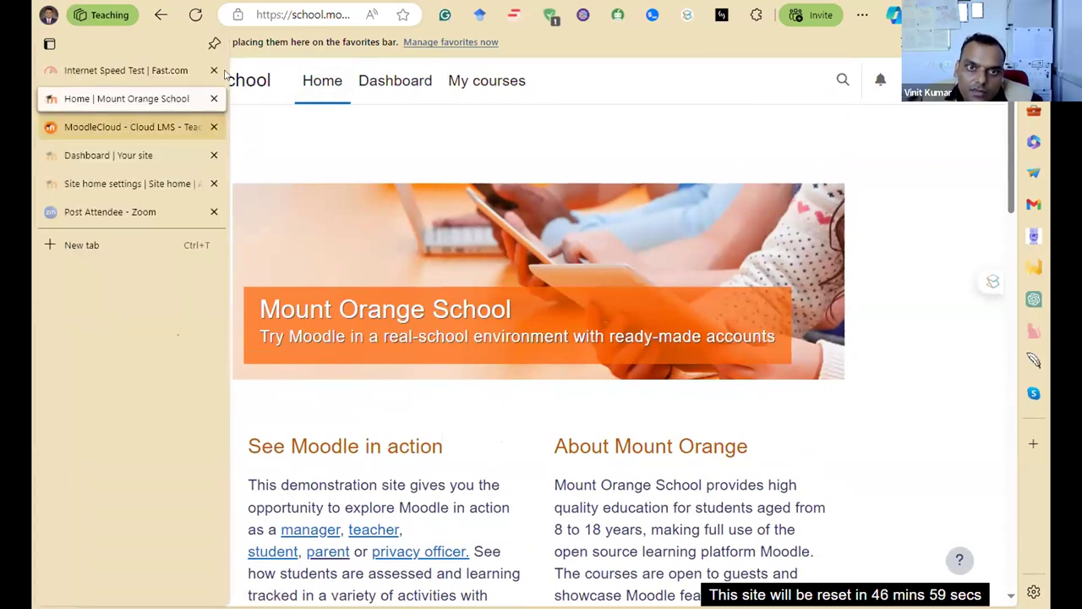
{"action": "left_click", "coordinate": [160, 15]}
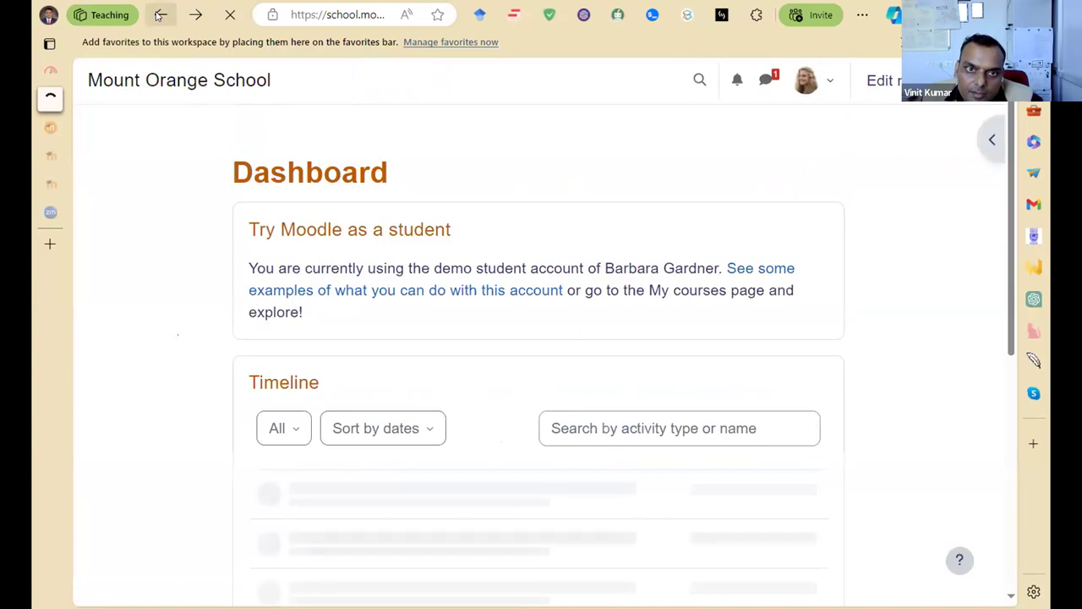
{"action": "right_click", "coordinate": [160, 15]}
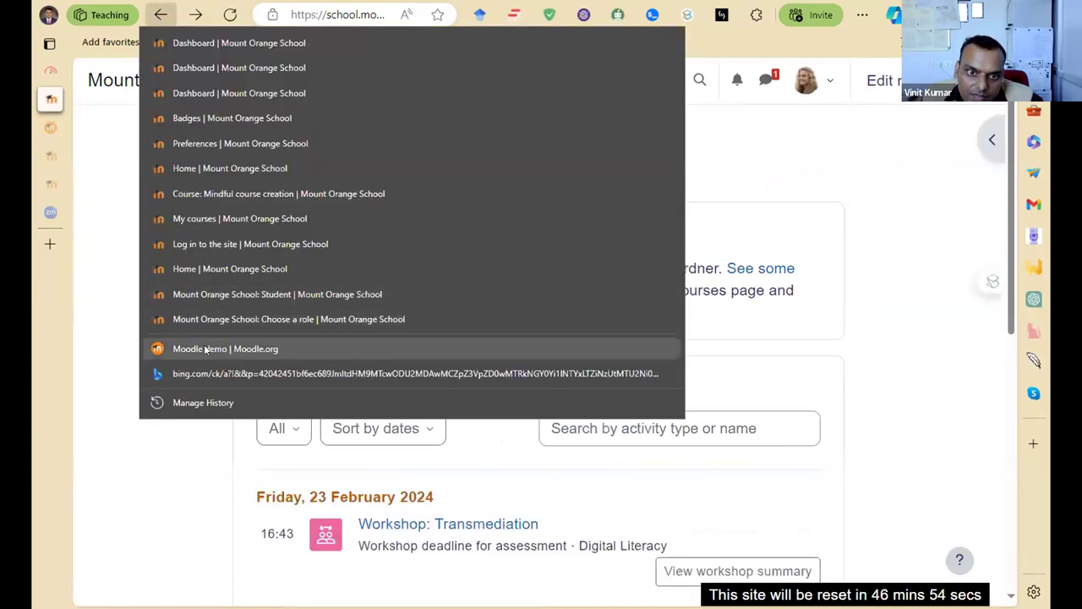
{"action": "left_click", "coordinate": [208, 342]}
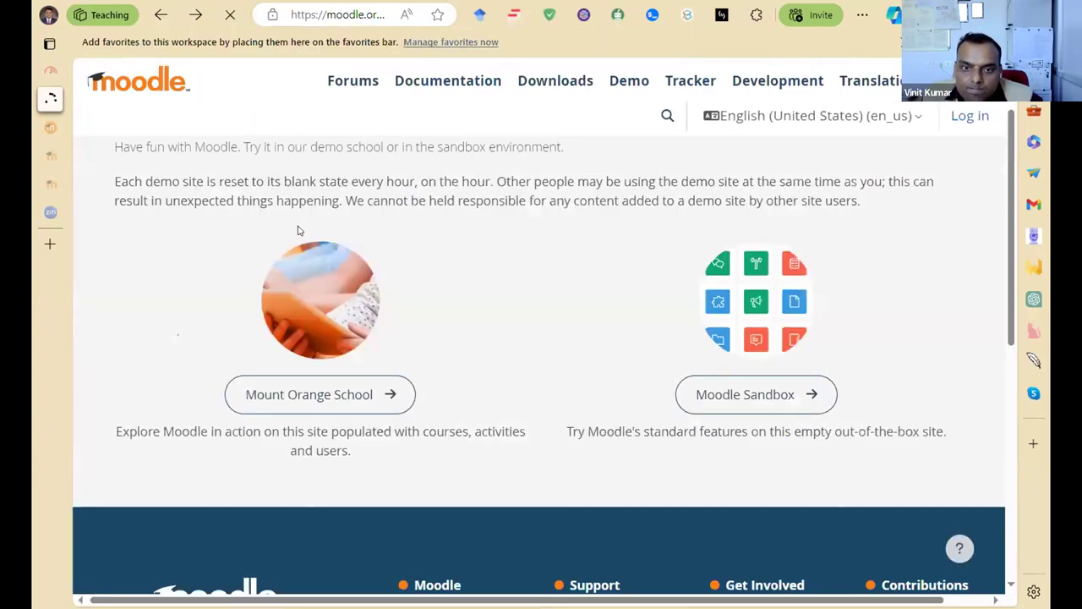
{"action": "scroll", "coordinate": [558, 305], "scroll_direction": "up", "scroll_amount": 1}
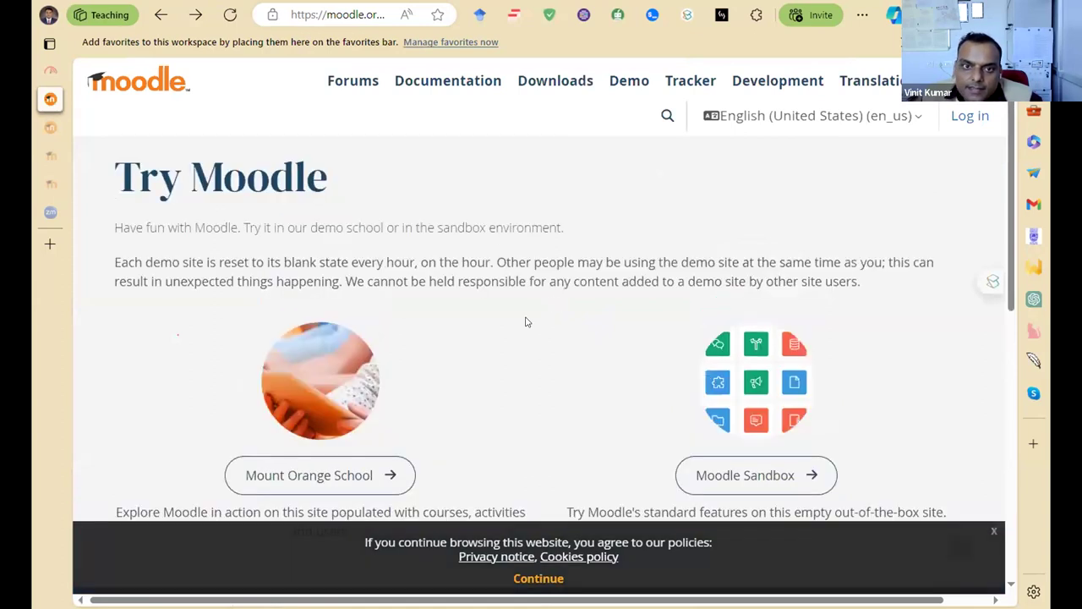
{"action": "scroll", "coordinate": [520, 326], "scroll_direction": "down", "scroll_amount": 6}
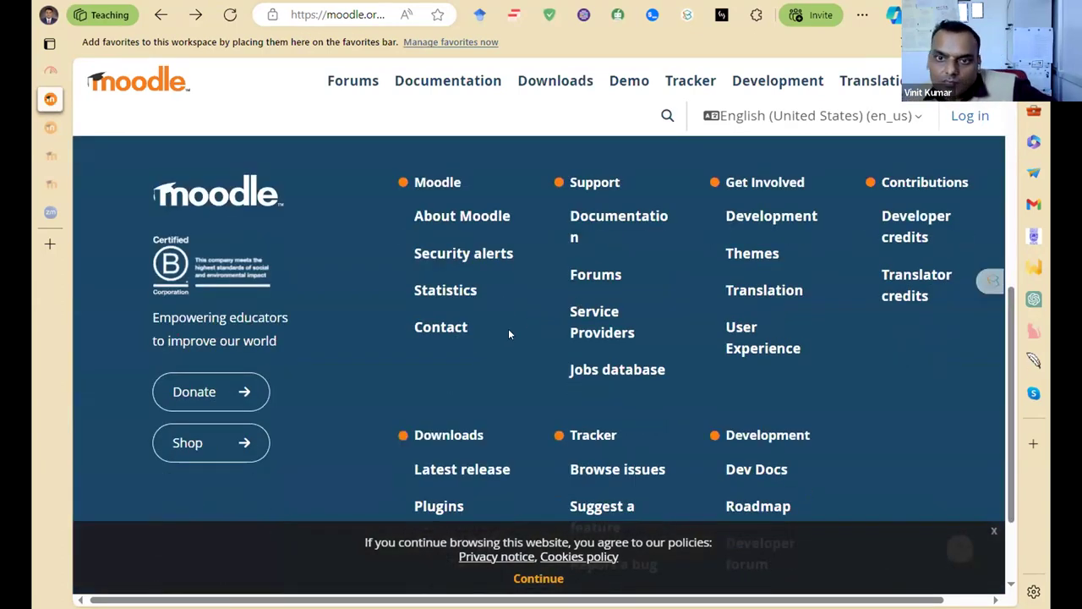
{"action": "scroll", "coordinate": [667, 324], "scroll_direction": "down", "scroll_amount": 2}
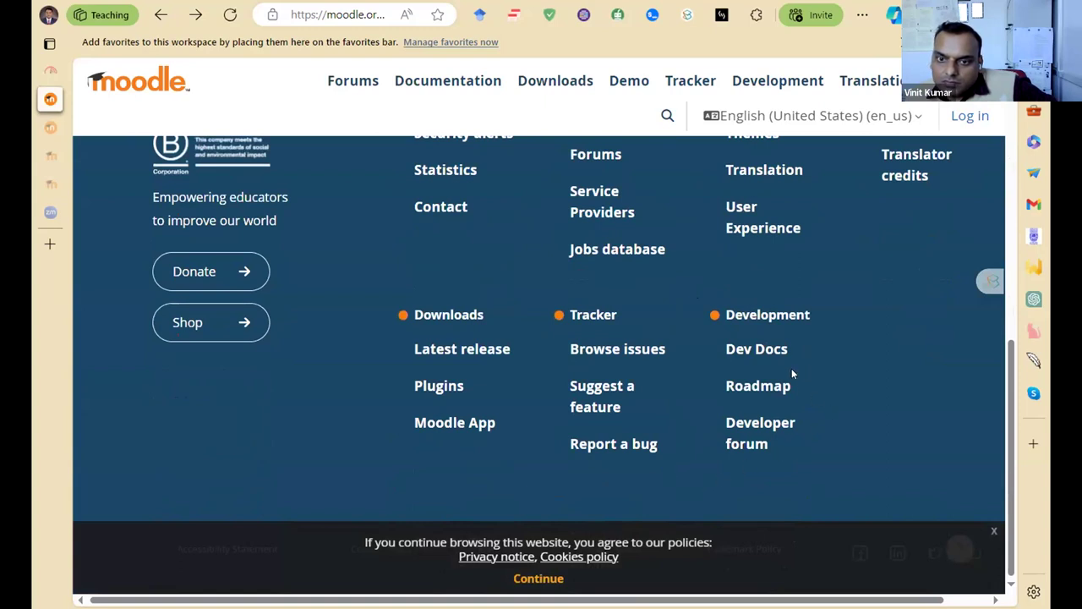
{"action": "scroll", "coordinate": [758, 397], "scroll_direction": "up", "scroll_amount": 8}
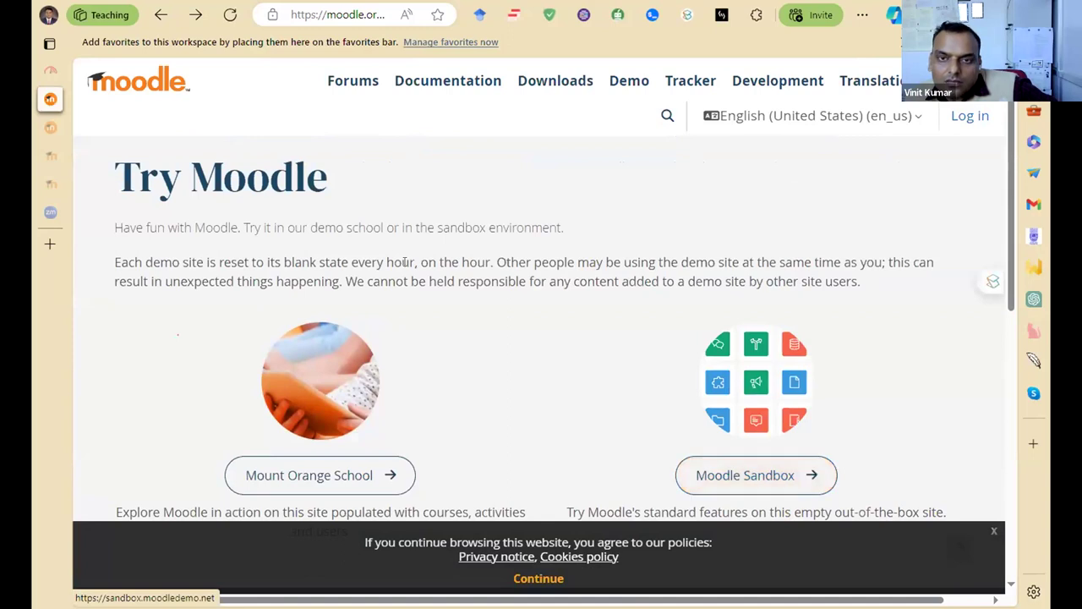
- Open the moodle.org home page and look through its community introduction and featured projects
{"action": "left_click", "coordinate": [153, 100]}
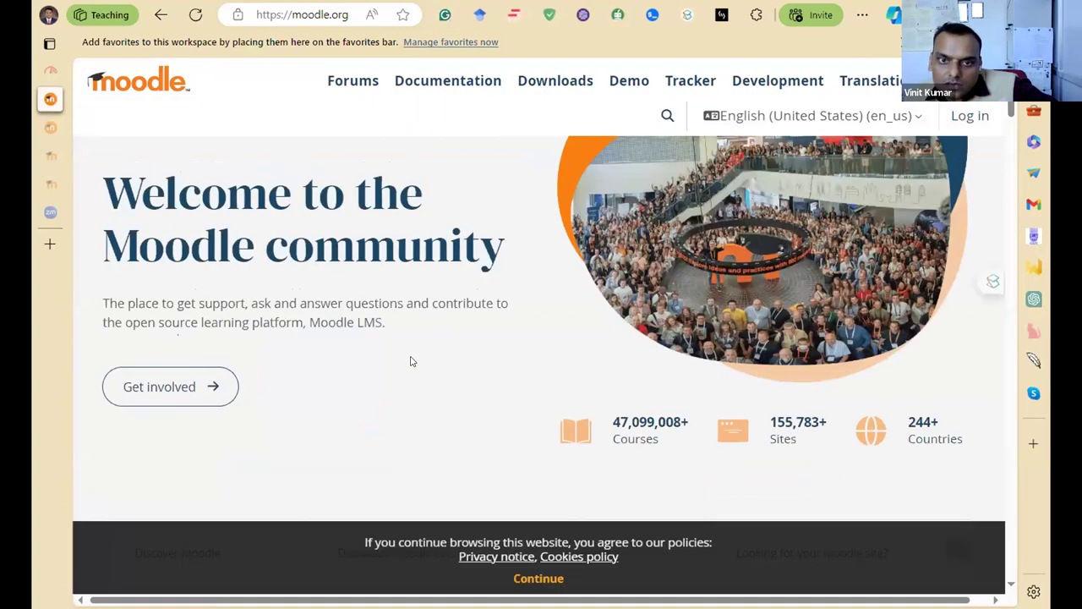
{"action": "scroll", "coordinate": [411, 368], "scroll_direction": "down", "scroll_amount": 3}
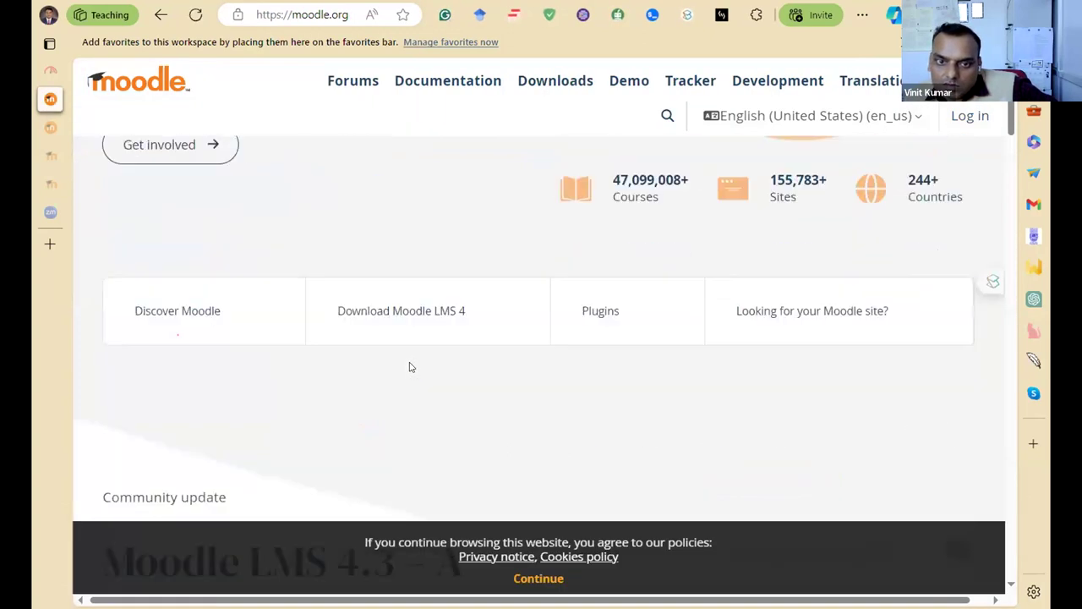
{"action": "scroll", "coordinate": [412, 367], "scroll_direction": "down", "scroll_amount": 10}
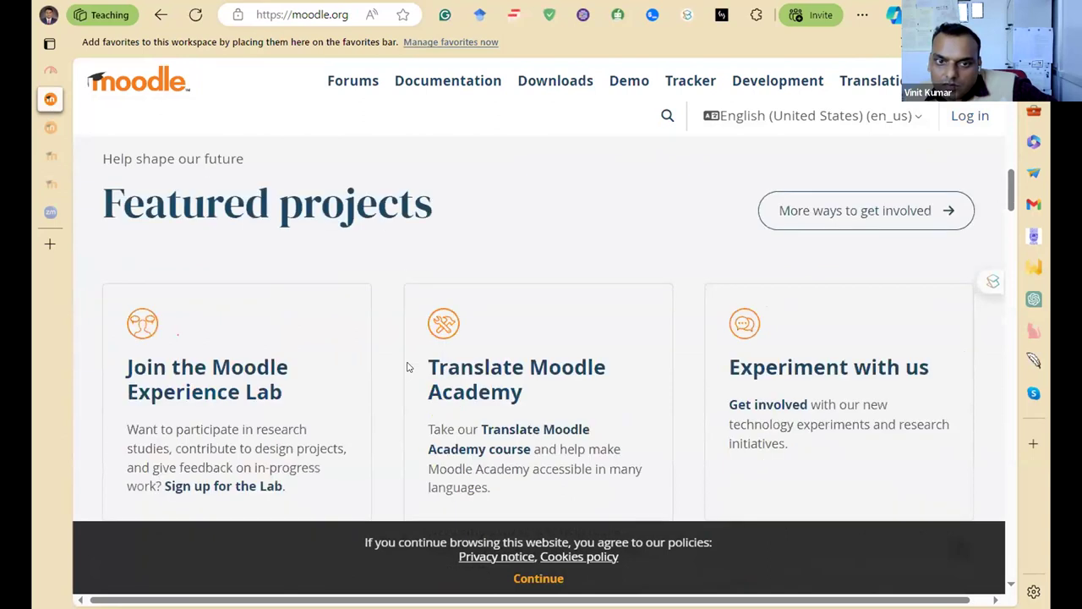
{"action": "scroll", "coordinate": [408, 367], "scroll_direction": "down", "scroll_amount": 3}
{"action": "scroll", "coordinate": [408, 367], "scroll_direction": "up", "scroll_amount": 2}
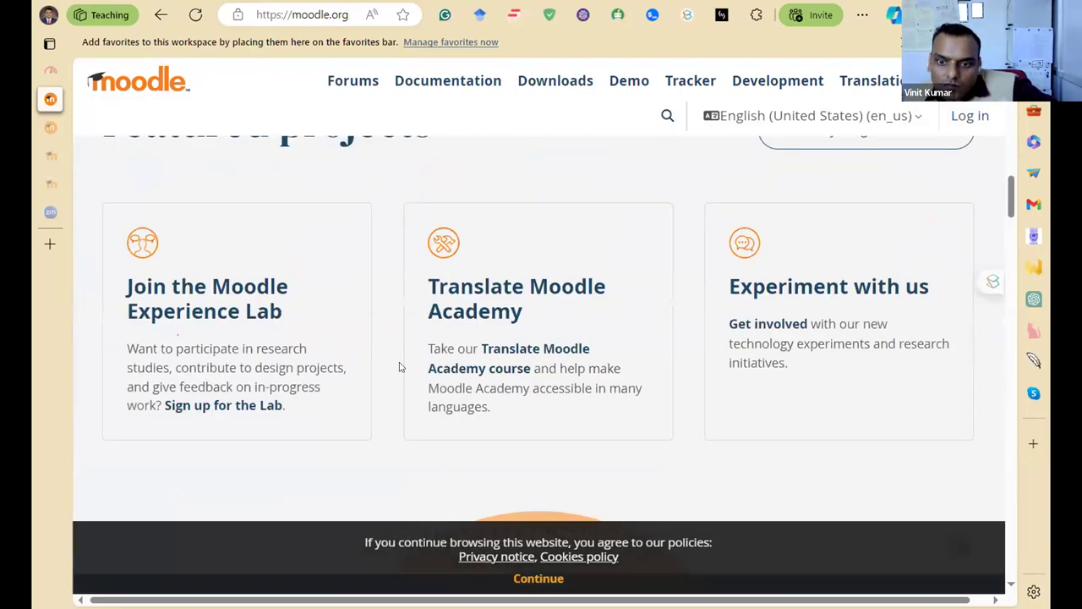
{"action": "scroll", "coordinate": [407, 367], "scroll_direction": "up", "scroll_amount": 12}
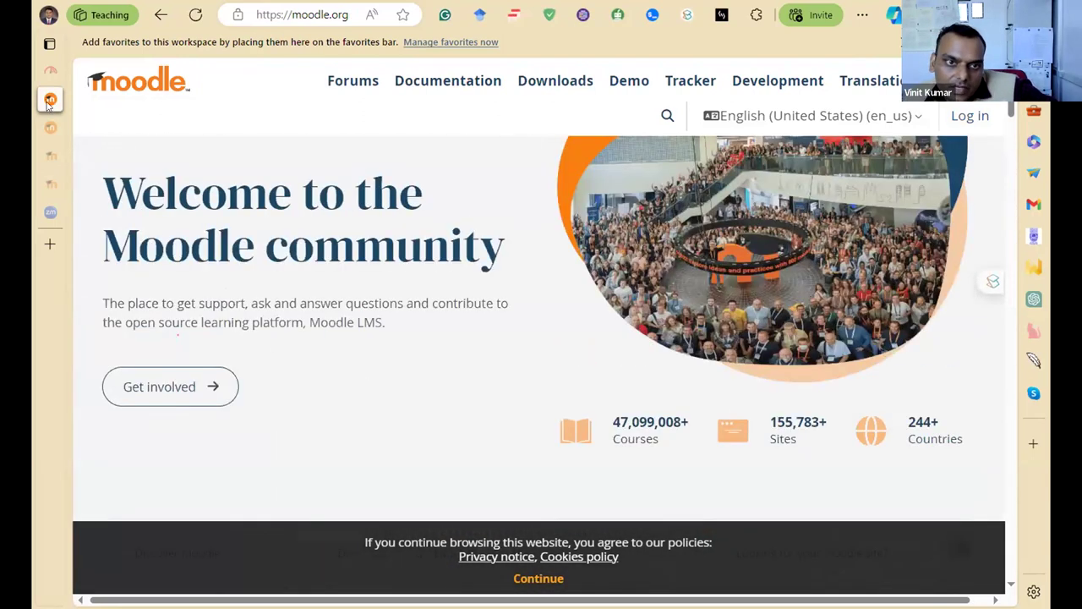
- Search the web for "moodlecloud" in a new tab and open the MoodleCloud customer portal
{"action": "mouse_move", "coordinate": [51, 100]}
{"action": "key", "text": "ctrl+t"}
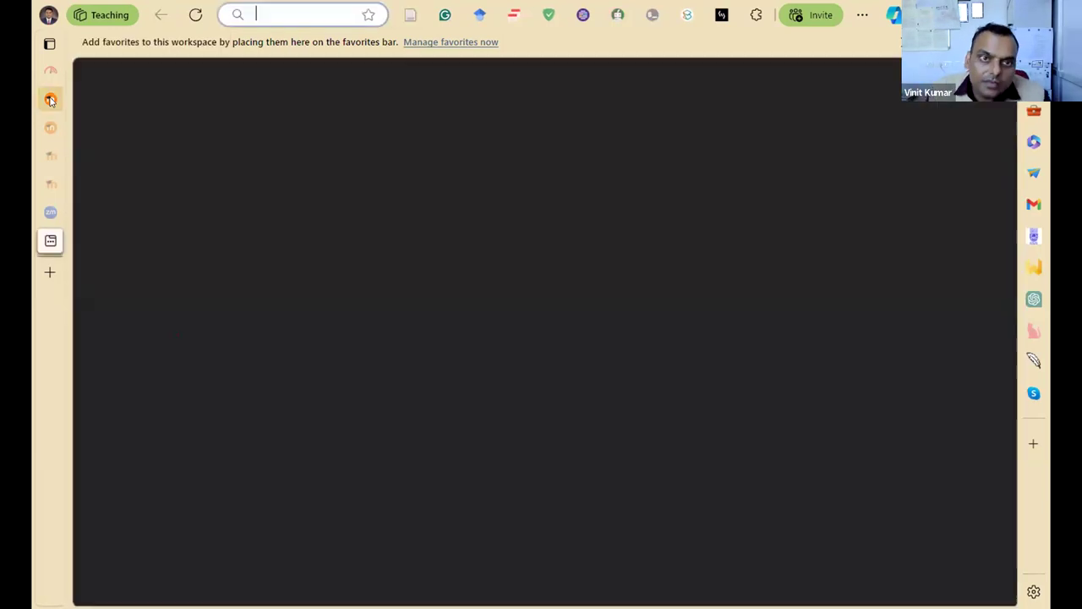
{"action": "type", "text": "moodlecloud"}
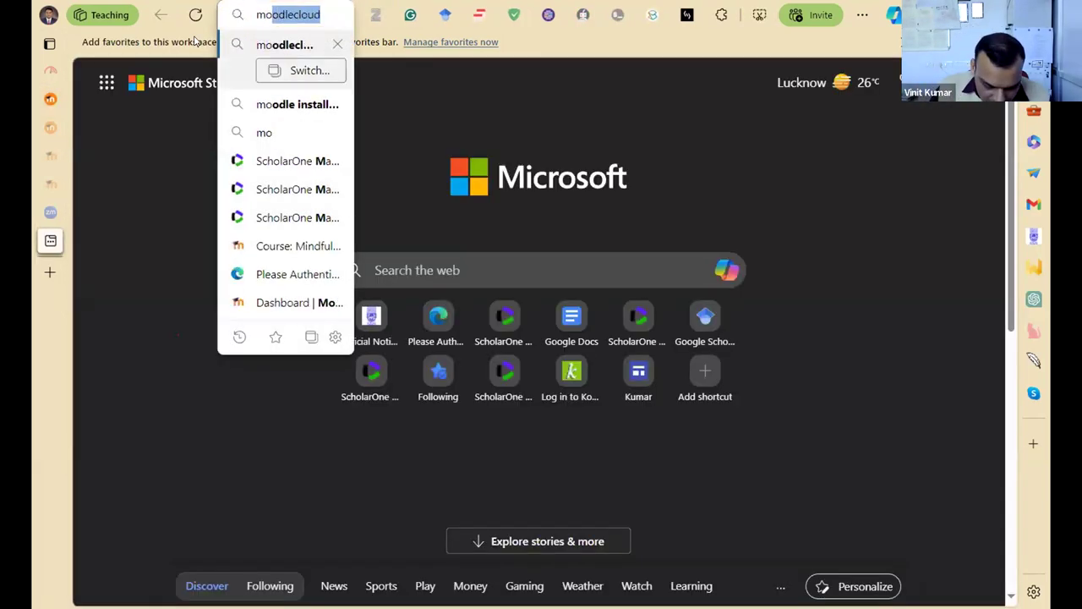
{"action": "key", "text": "Return"}
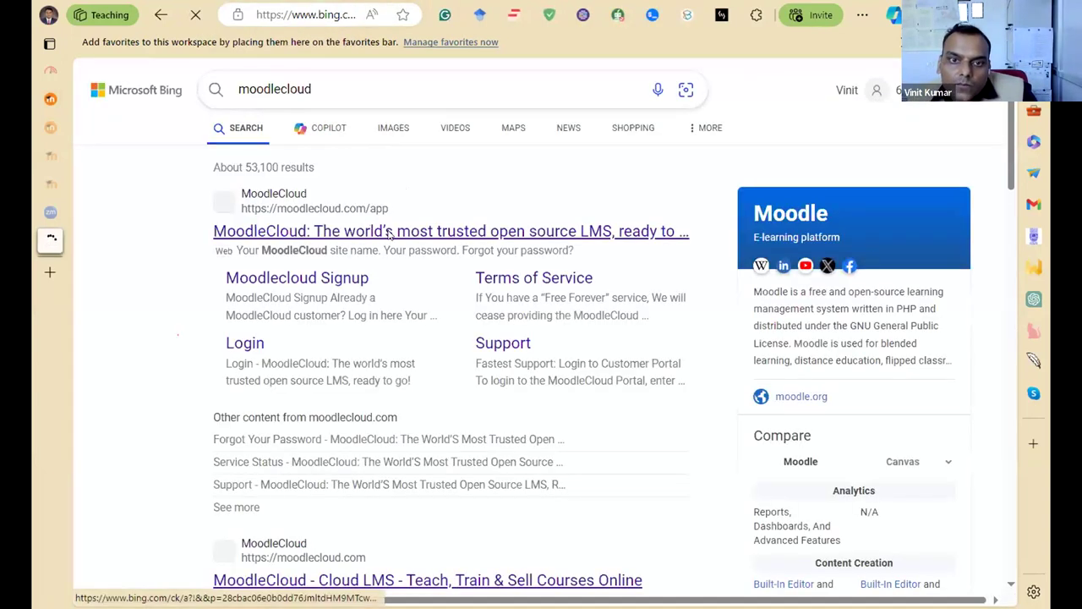
{"action": "left_click", "coordinate": [388, 232]}
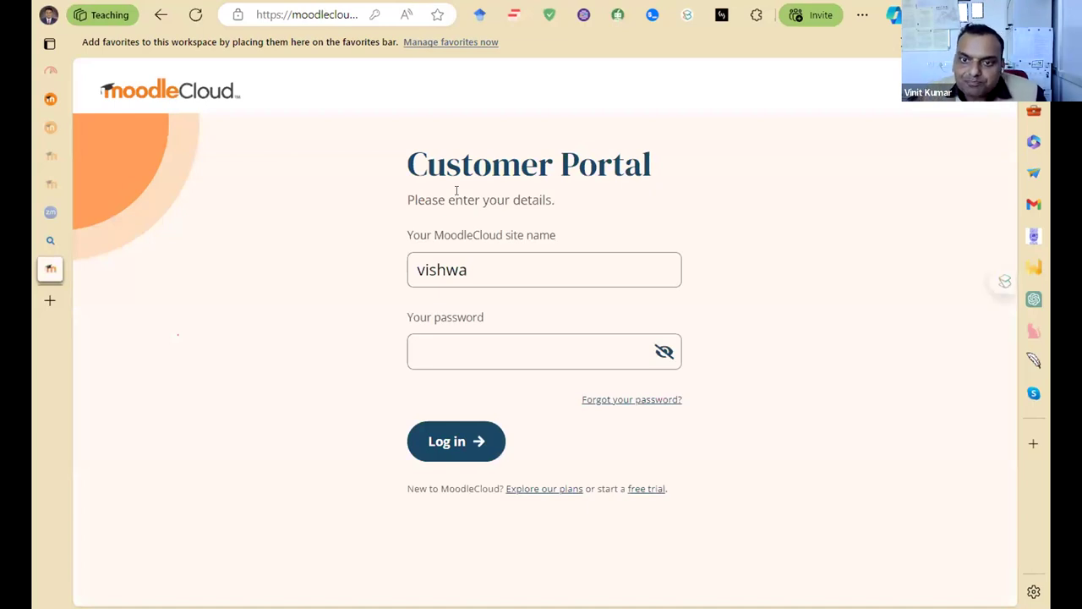
- Clear the site name from the customer portal login and open the free trial sign-up form
{"action": "left_click_drag", "start_coordinate": [471, 267], "coordinate": [370, 263]}
{"action": "key", "text": "BackSpace"}
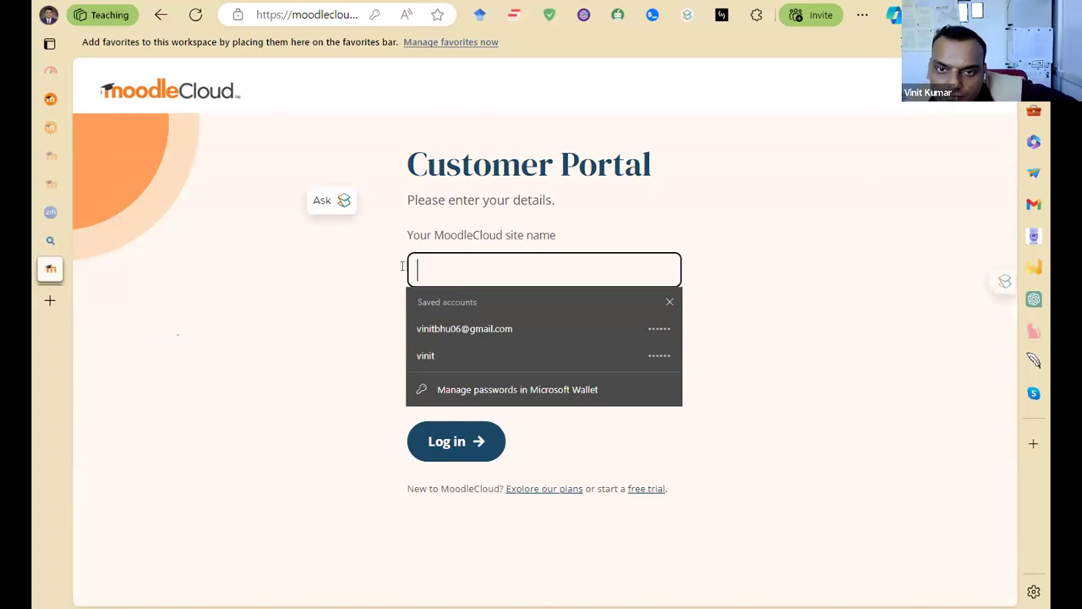
{"action": "left_click", "coordinate": [402, 266]}
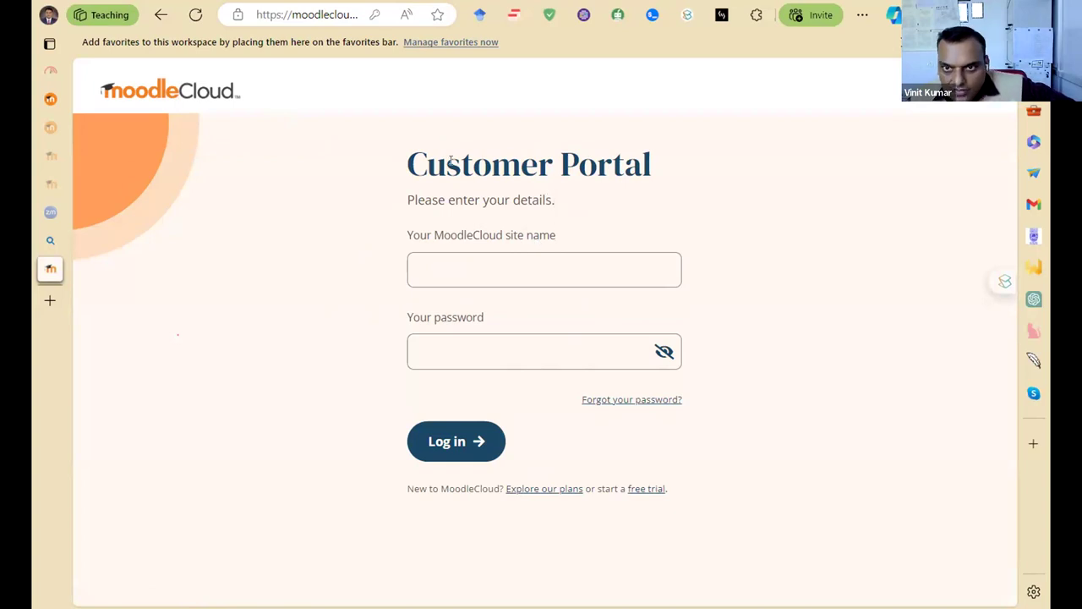
{"action": "left_click", "coordinate": [646, 491]}
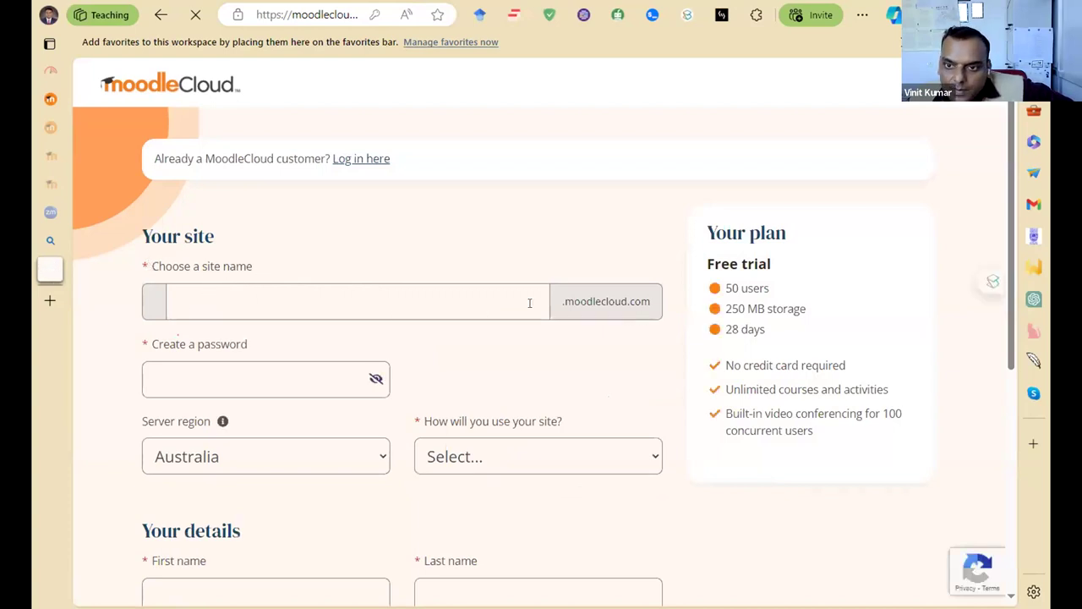
- Go through the site name and password fields, and set the intended site use to Training staff
{"action": "left_click", "coordinate": [595, 302]}
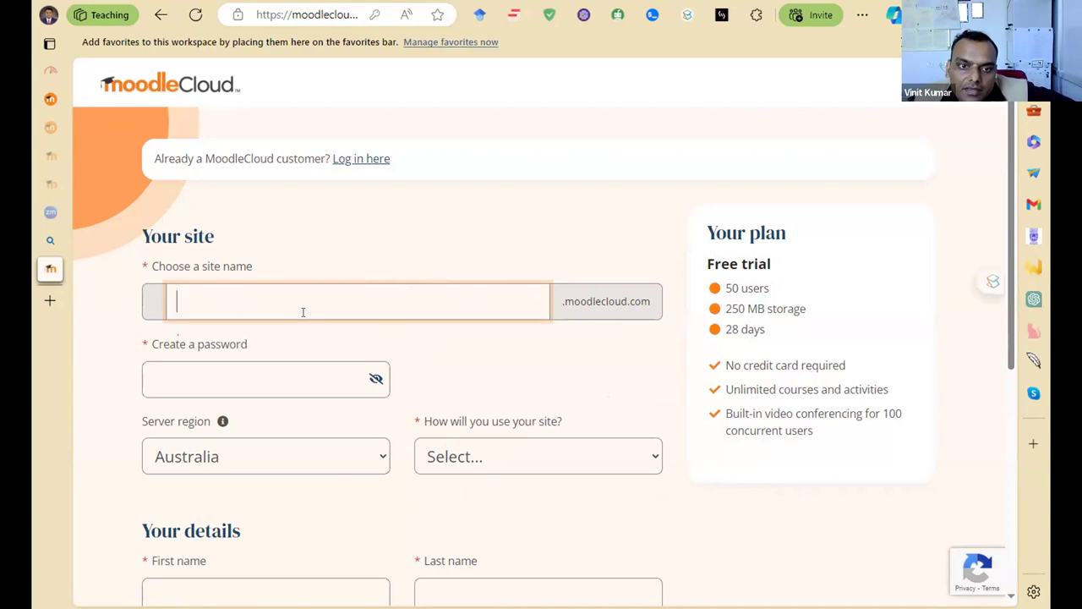
{"action": "scroll", "coordinate": [296, 321], "scroll_direction": "down", "scroll_amount": 2}
{"action": "left_click", "coordinate": [224, 214]}
{"action": "left_click", "coordinate": [476, 220]}
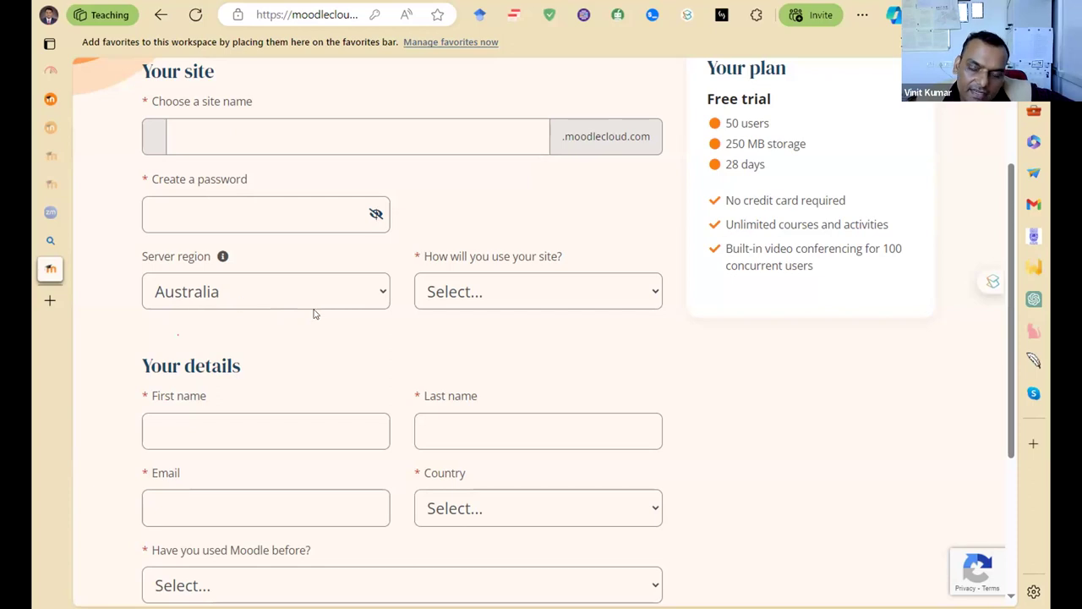
{"action": "left_click", "coordinate": [485, 297]}
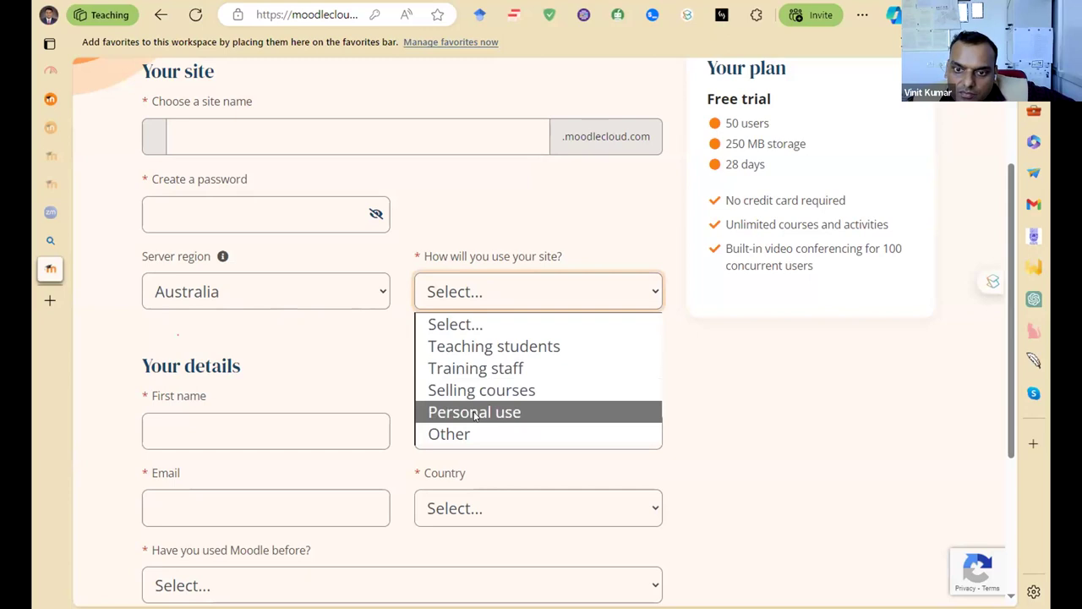
{"action": "left_click", "coordinate": [499, 372]}
- Look over the sign-up form's details section and the answer options for previous Moodle use
{"action": "scroll", "coordinate": [196, 355], "scroll_direction": "down", "scroll_amount": 3}
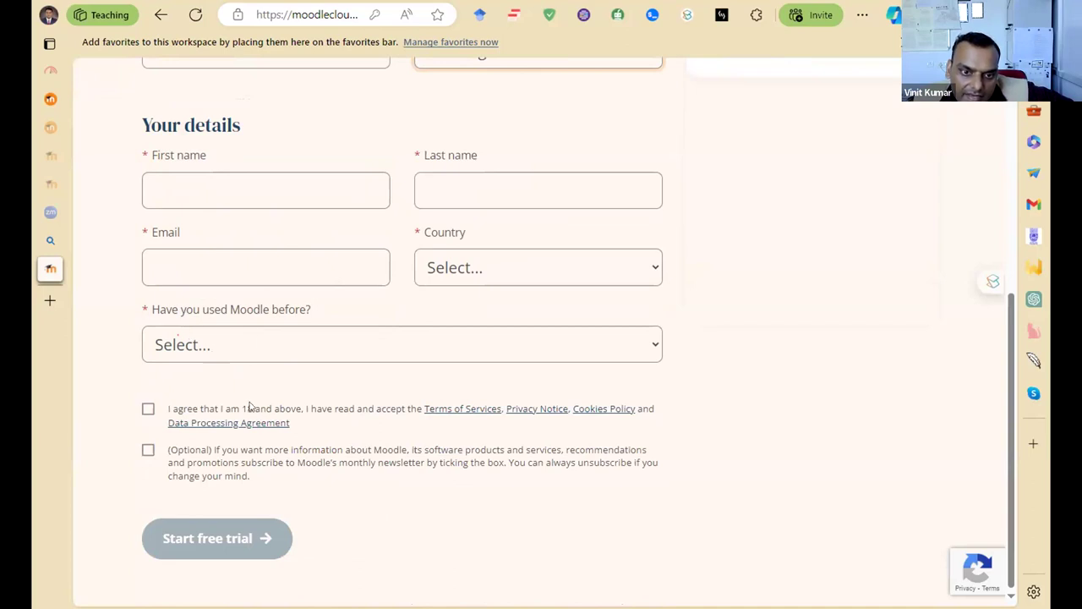
{"action": "left_click", "coordinate": [273, 349]}
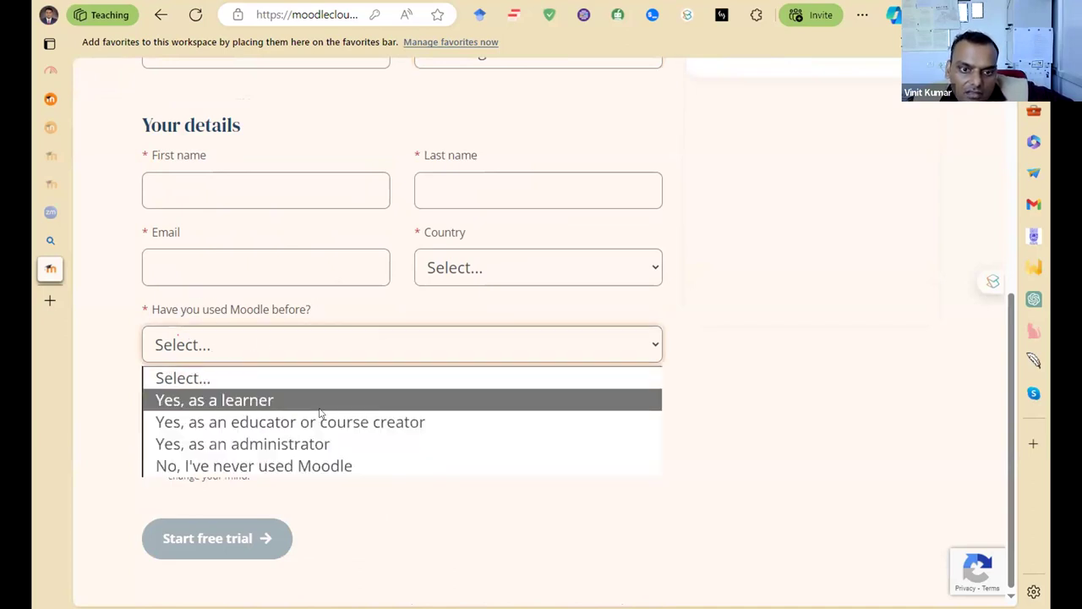
{"action": "left_click", "coordinate": [211, 181]}
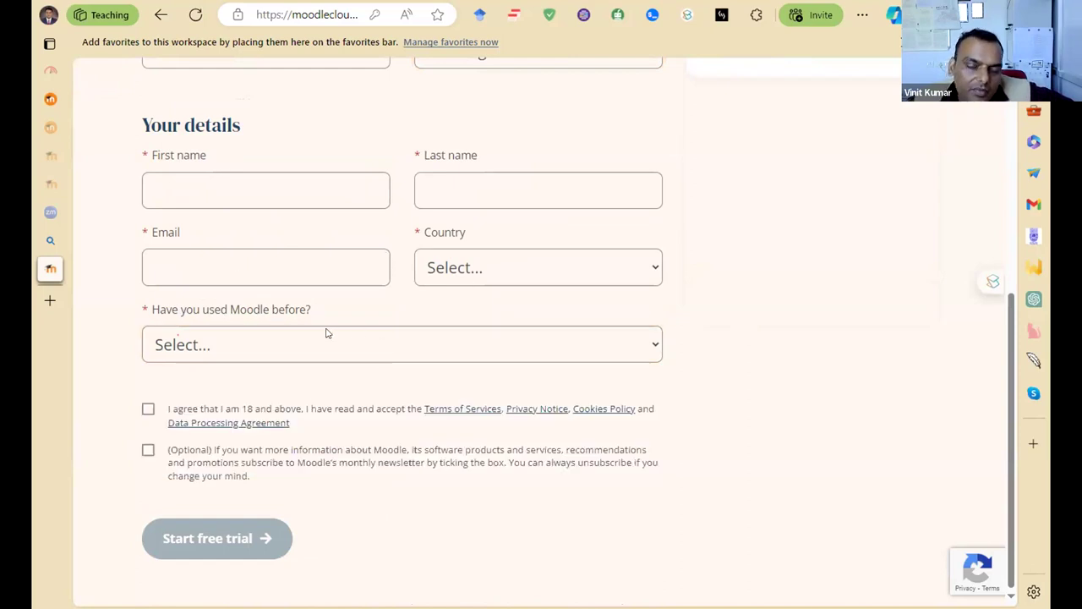
- Switch to the existing MoodleCloud site's tab, view its home page with the available courses, and return to the dashboard
{"action": "mouse_move", "coordinate": [39, 133]}
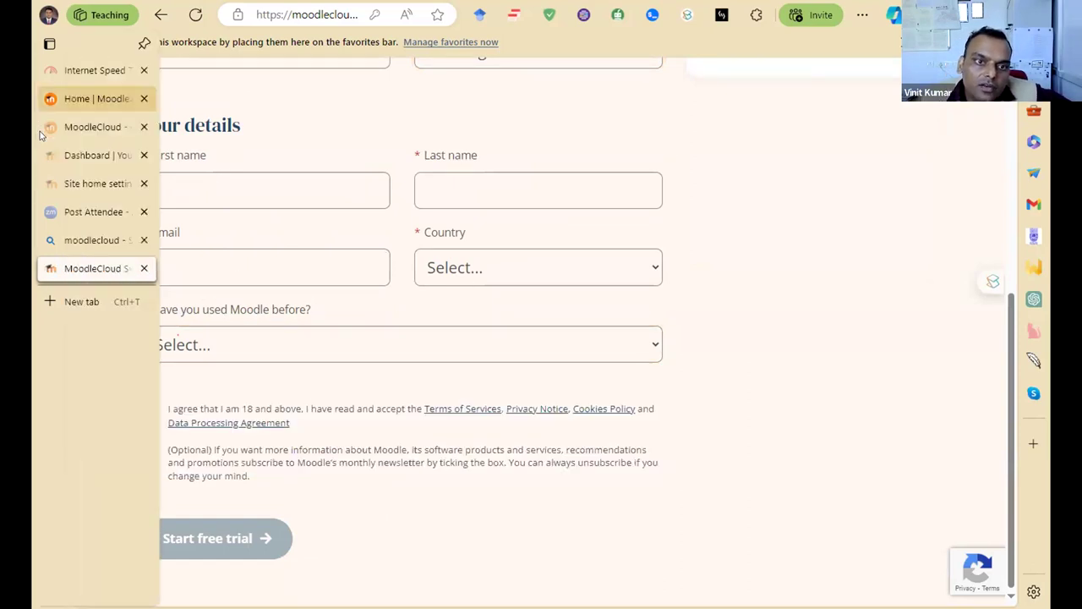
{"action": "left_click", "coordinate": [119, 160]}
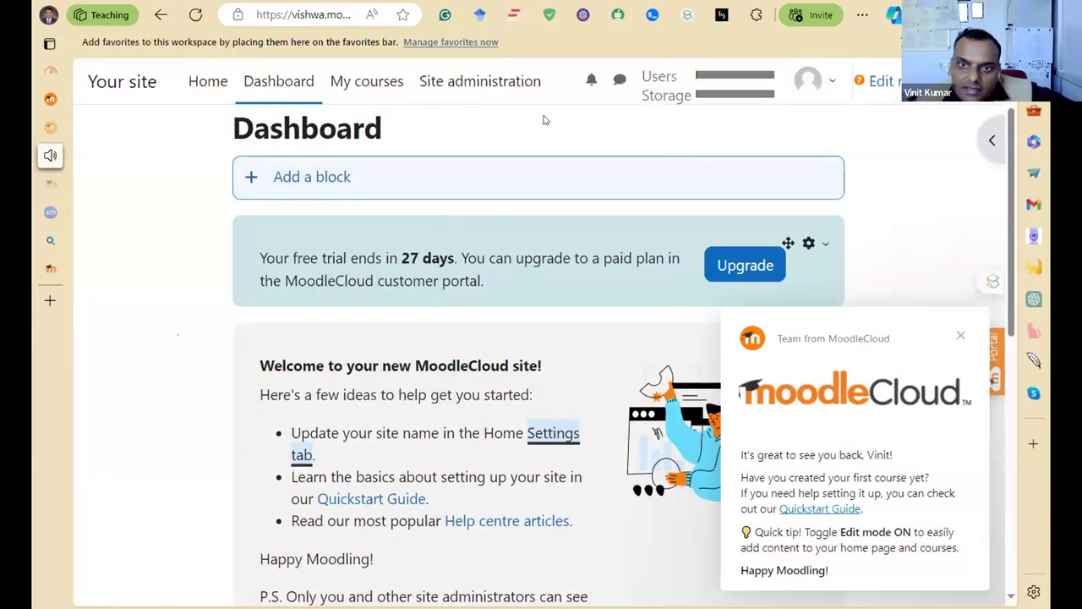
{"action": "left_click", "coordinate": [196, 81]}
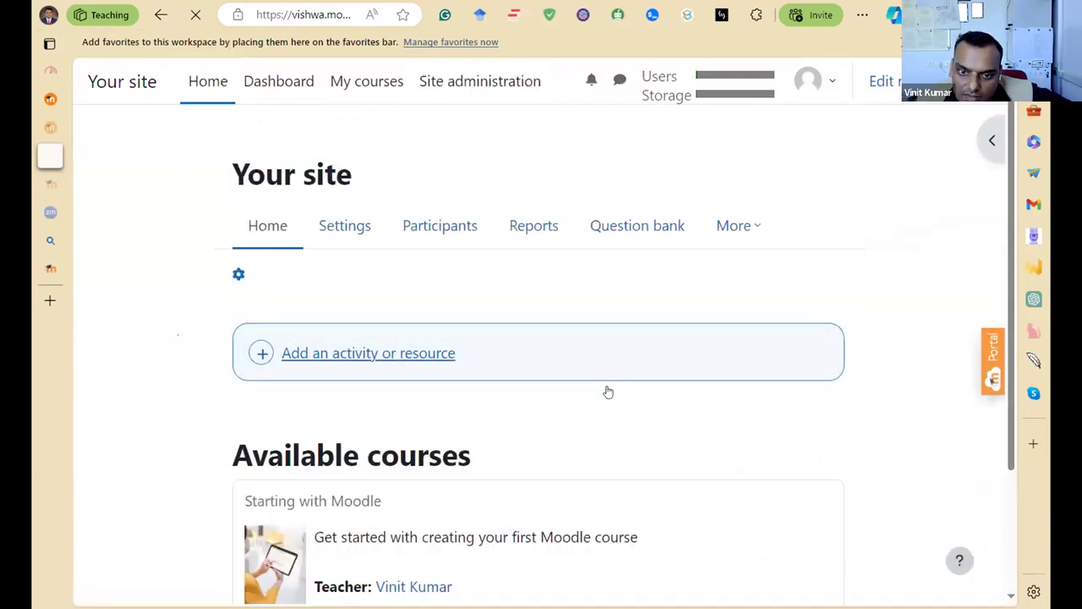
{"action": "scroll", "coordinate": [606, 392], "scroll_direction": "down", "scroll_amount": 3}
{"action": "scroll", "coordinate": [597, 391], "scroll_direction": "up", "scroll_amount": 3}
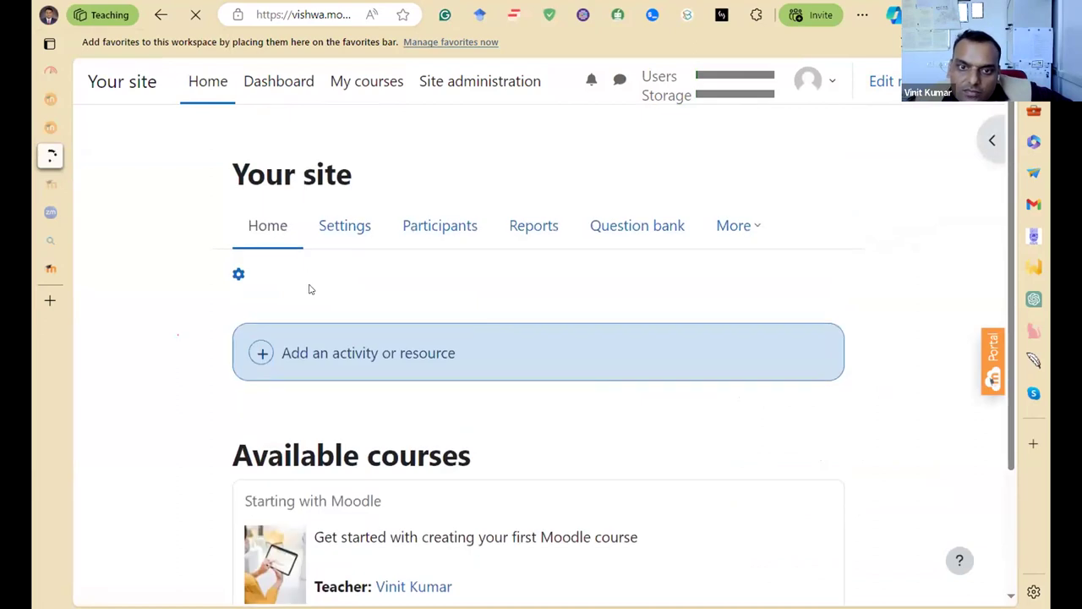
{"action": "left_click", "coordinate": [253, 82]}
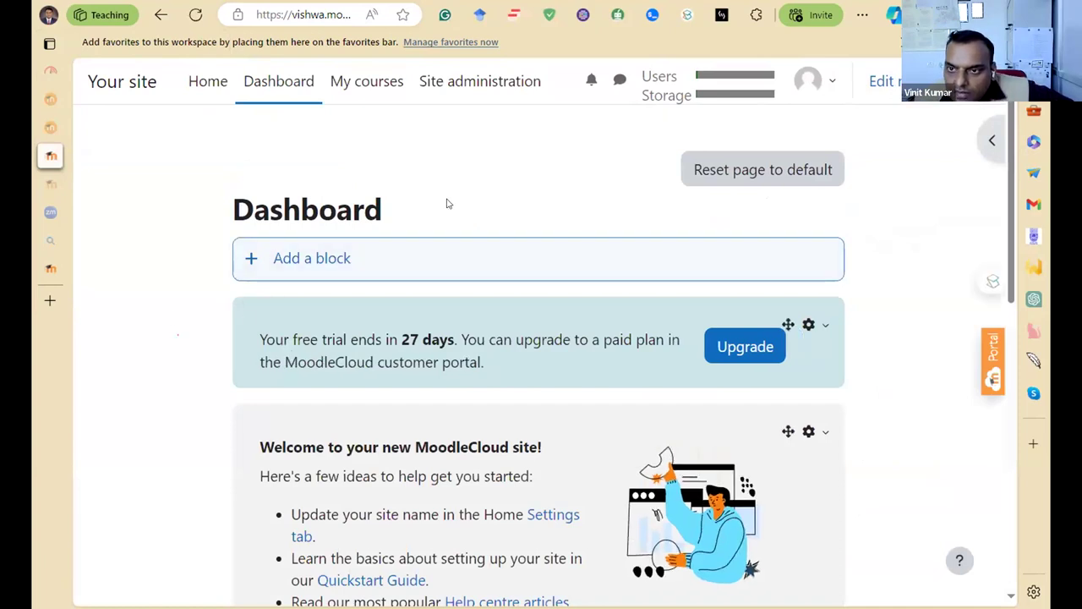
- Highlight the MoodleCloud site's web address to examine its subdomain and domain parts
{"action": "key", "text": "ctrl+l"}
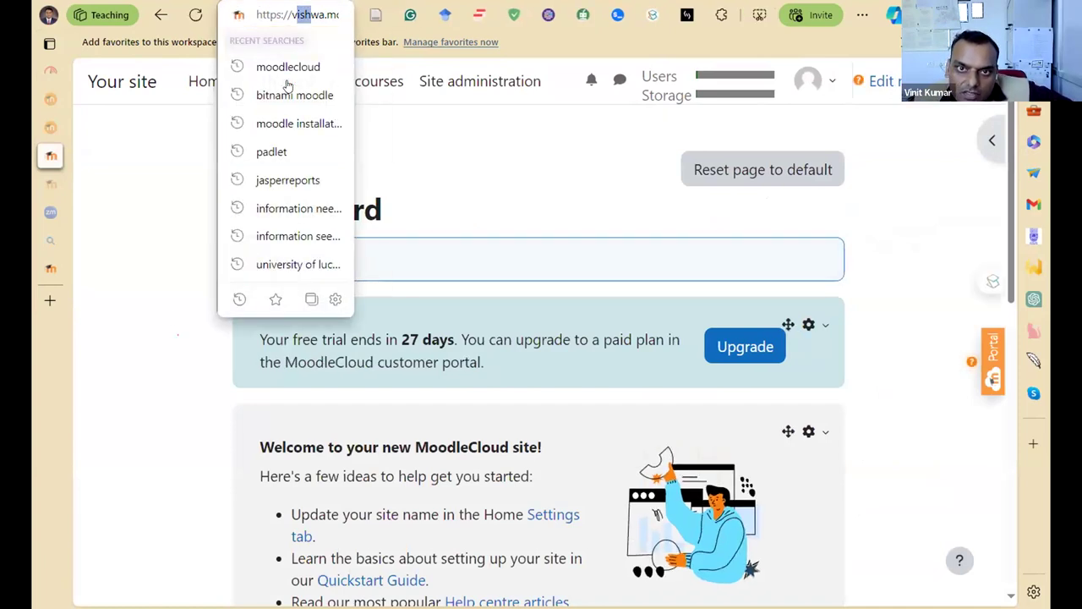
{"action": "key", "text": "ctrl+a"}
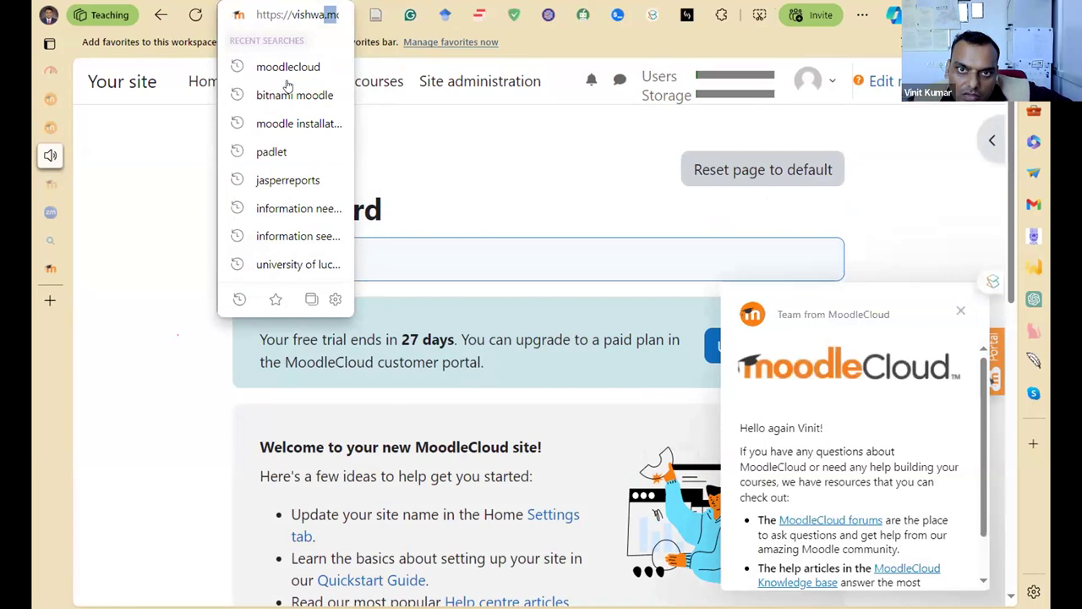
{"action": "key", "text": "End"}
{"action": "key", "text": "shift+Home"}
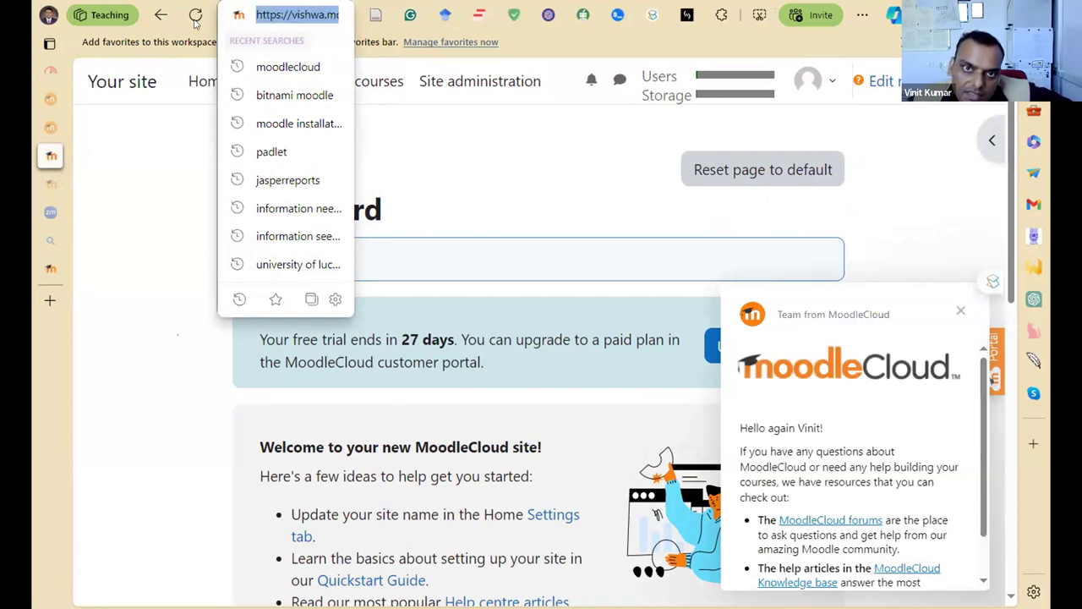
{"action": "key", "text": "Home"}
{"action": "left_click", "coordinate": [448, 164]}
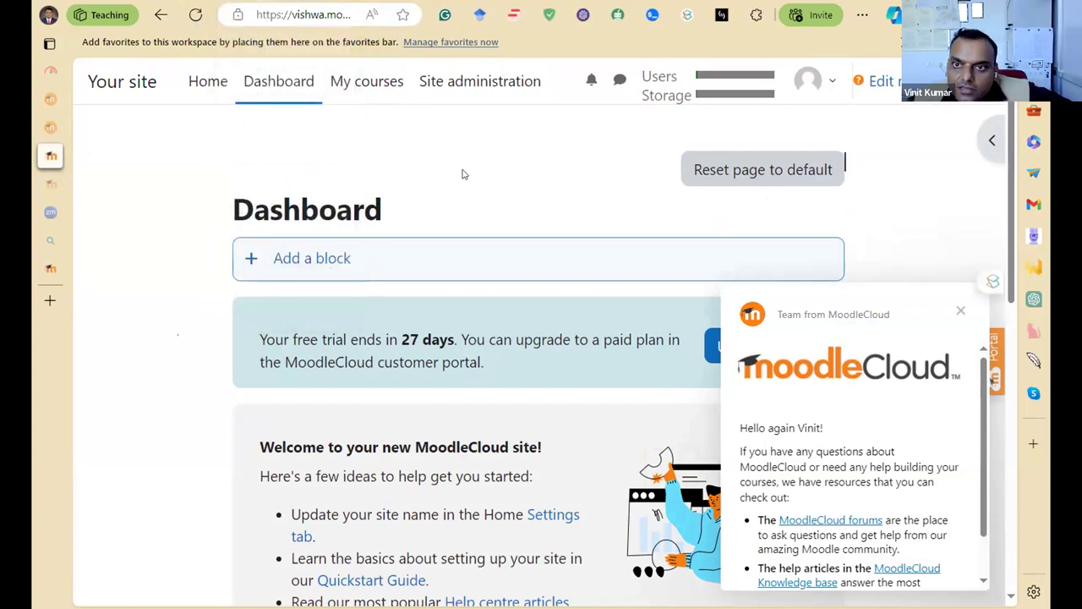
- Dismiss the MoodleCloud team message and highlight the remaining free-trial period in the dashboard notice
{"action": "left_click", "coordinate": [961, 309]}
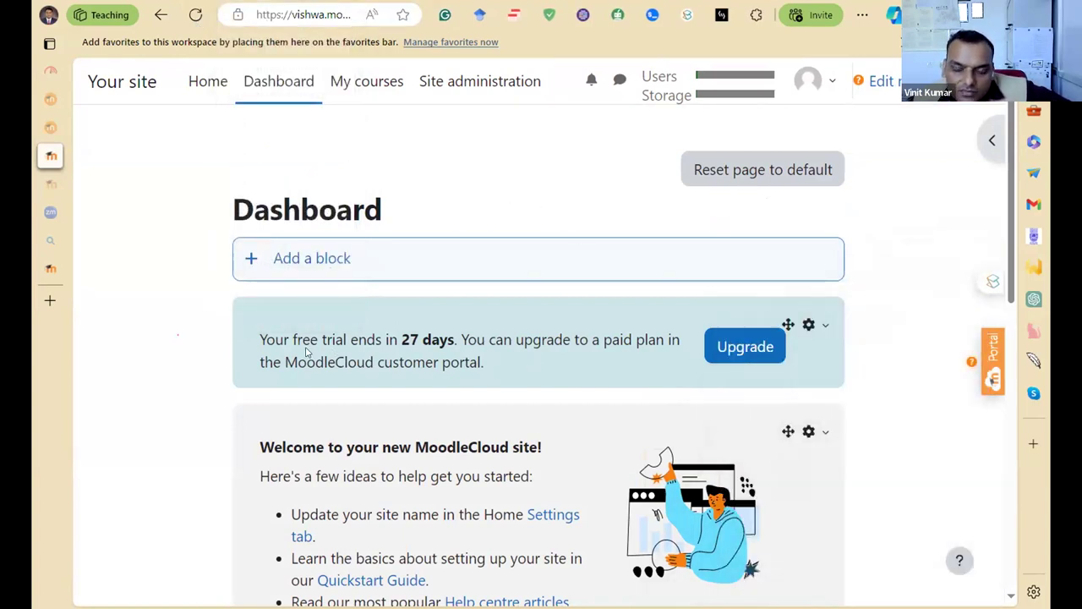
{"action": "left_click_drag", "start_coordinate": [398, 339], "coordinate": [455, 342]}
{"action": "left_click", "coordinate": [494, 363]}
- Open the site home settings from the dashboard's welcome block and set the full site name to "Learn@Vishwa"
{"action": "scroll", "coordinate": [249, 321], "scroll_direction": "down", "scroll_amount": 3}
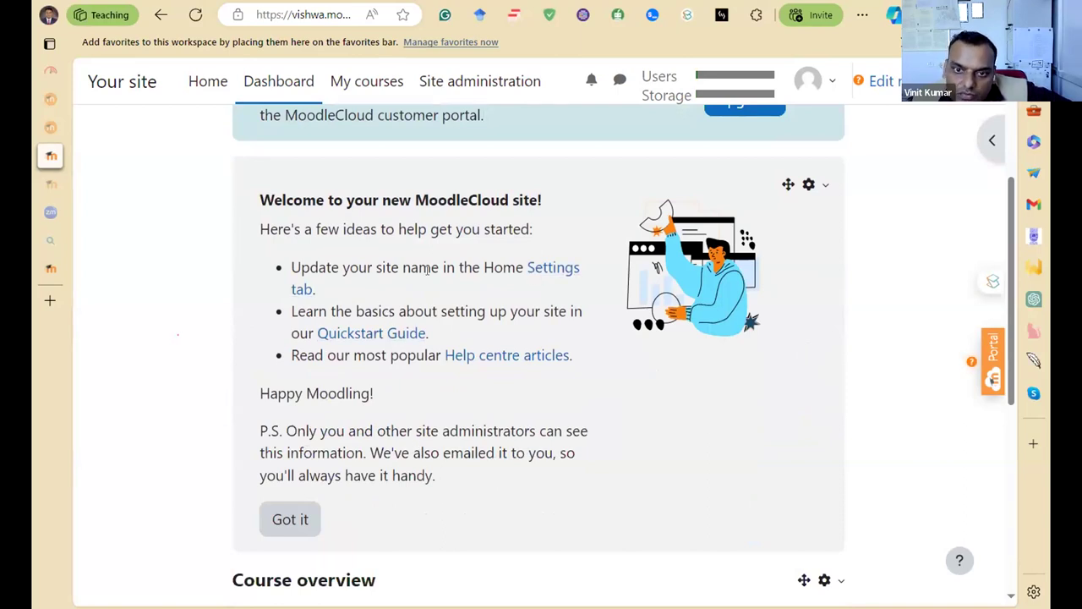
{"action": "left_click", "coordinate": [555, 267]}
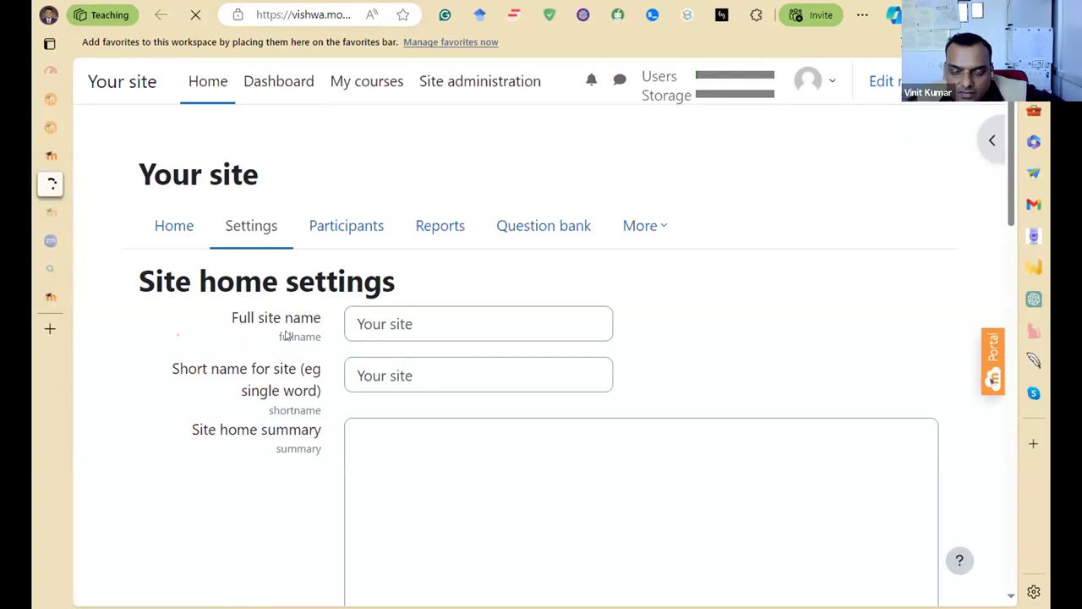
{"action": "left_click_drag", "start_coordinate": [432, 318], "coordinate": [328, 324]}
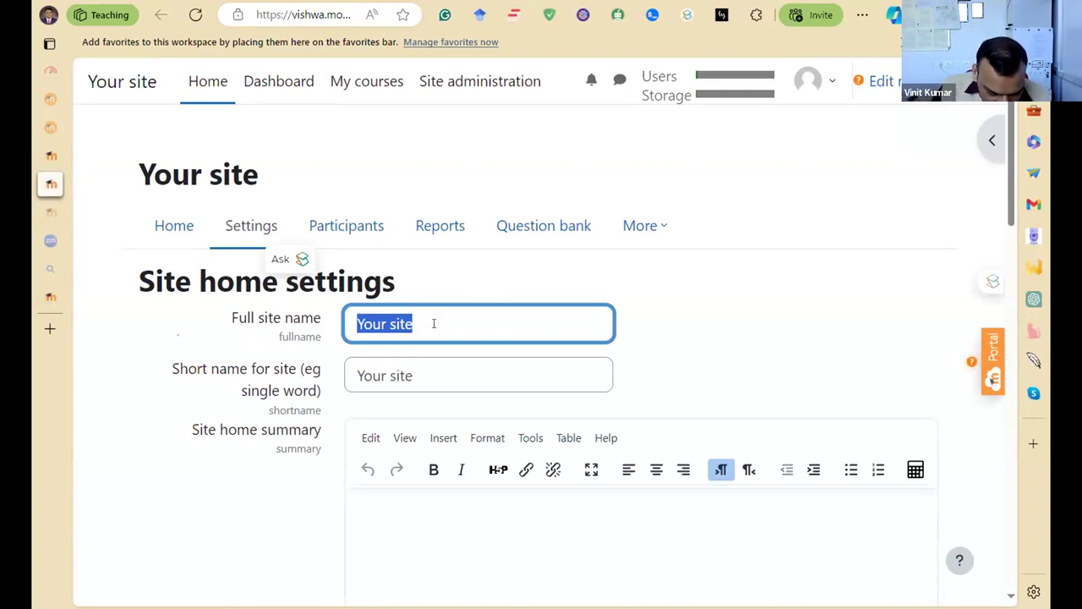
{"action": "type", "text": "Lets"}
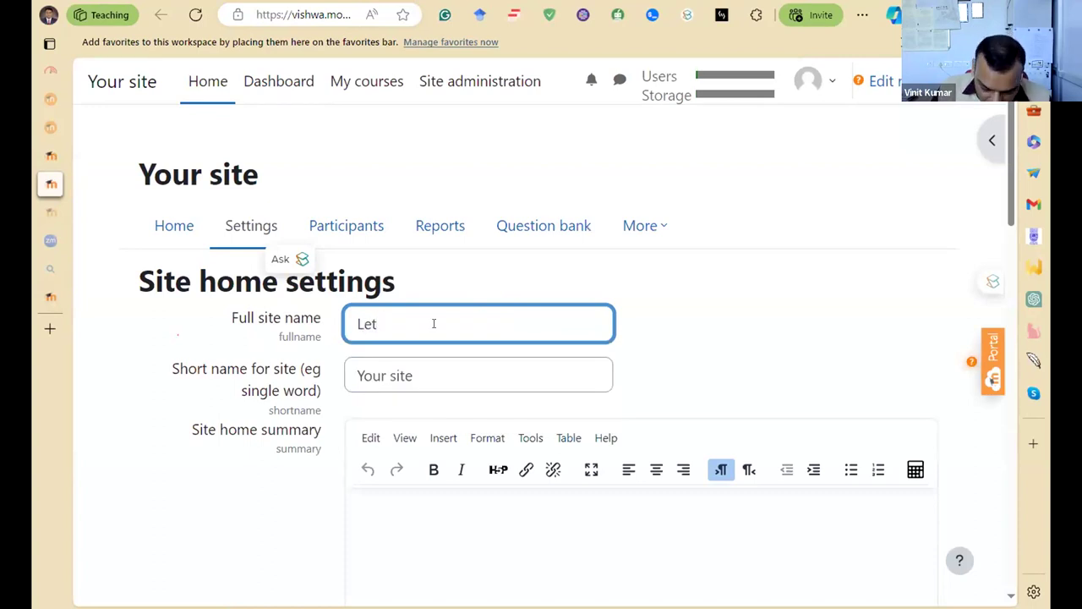
{"action": "key", "text": "BackSpace"}
{"action": "key", "text": "BackSpace"}
{"action": "type", "text": "Lea"}
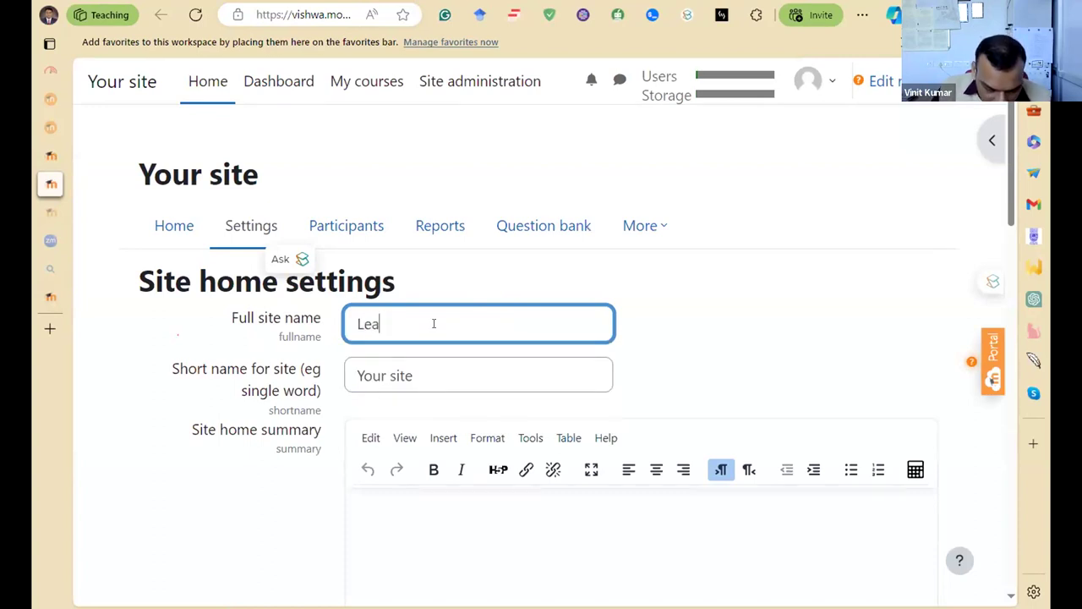
{"action": "type", "text": "rn@"}
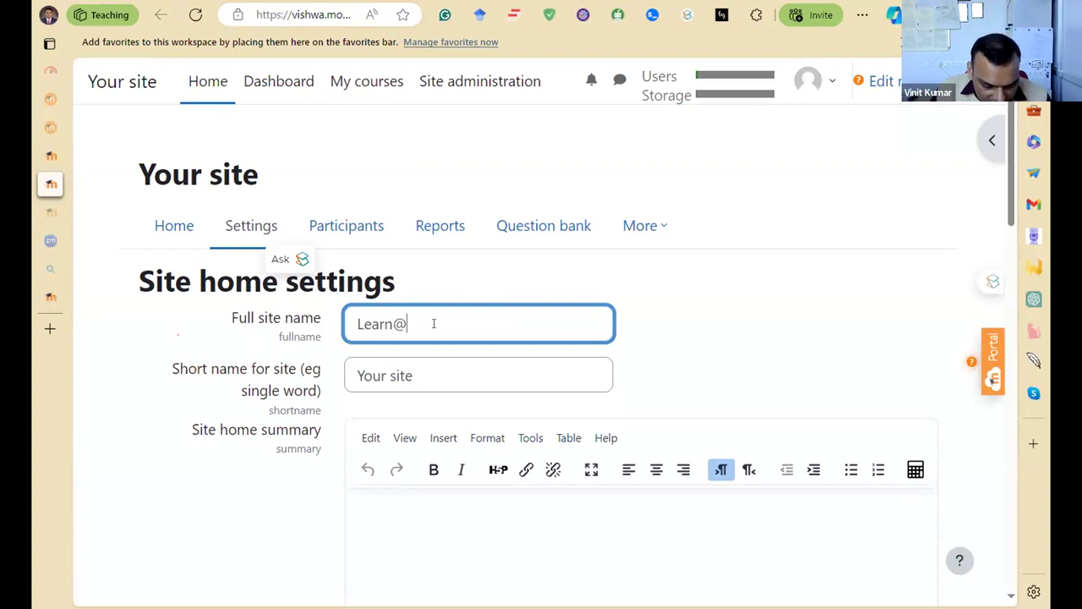
{"action": "type", "text": "VIshwa"}
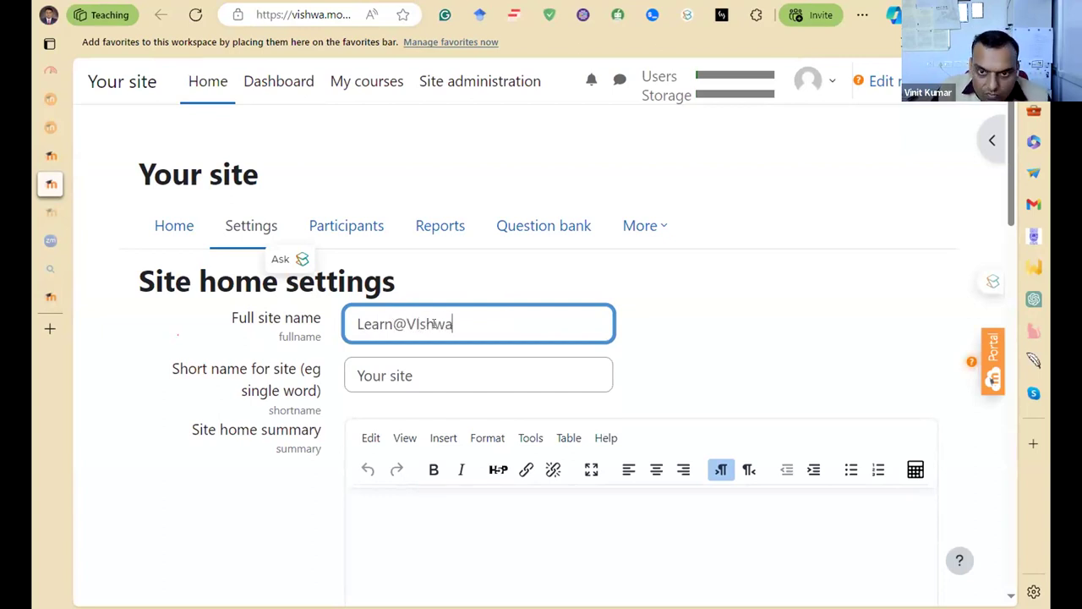
{"action": "left_click", "coordinate": [416, 324]}
{"action": "key", "text": "BackSpace"}
{"action": "type", "text": "i"}
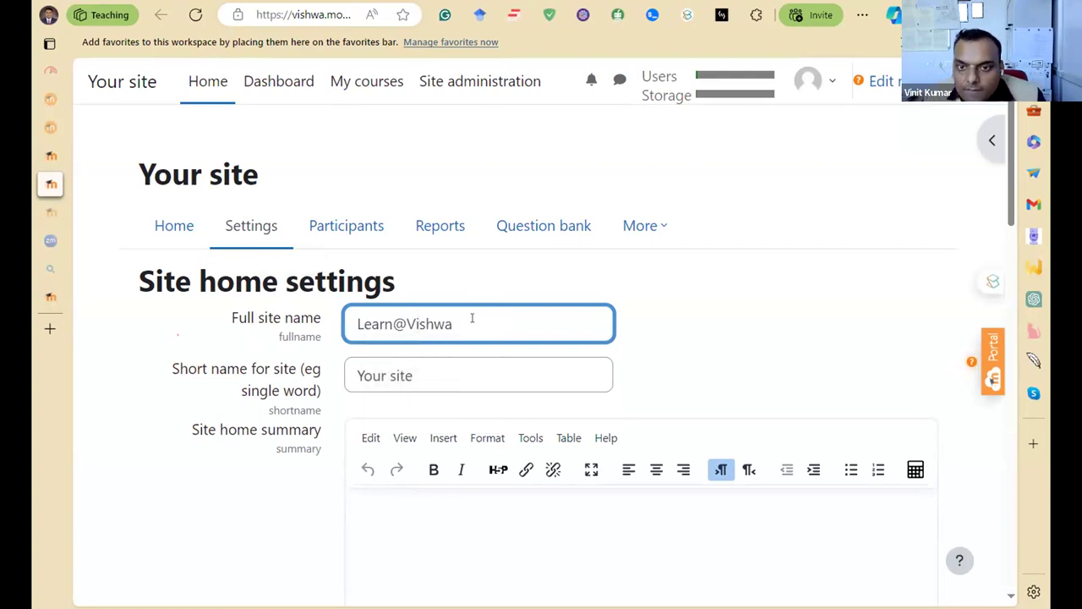
- Replace the short name for the site with "An e-learning site of Vishwa Bharti University"
{"action": "left_click", "coordinate": [536, 370]}
{"action": "double_click", "coordinate": [536, 370]}
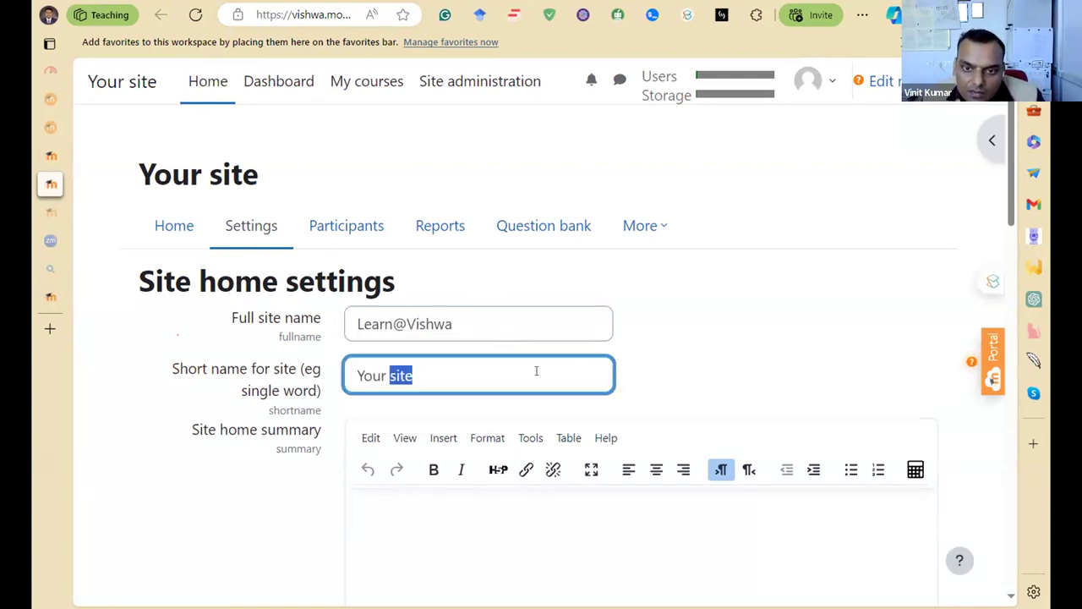
{"action": "triple_click", "coordinate": [536, 371]}
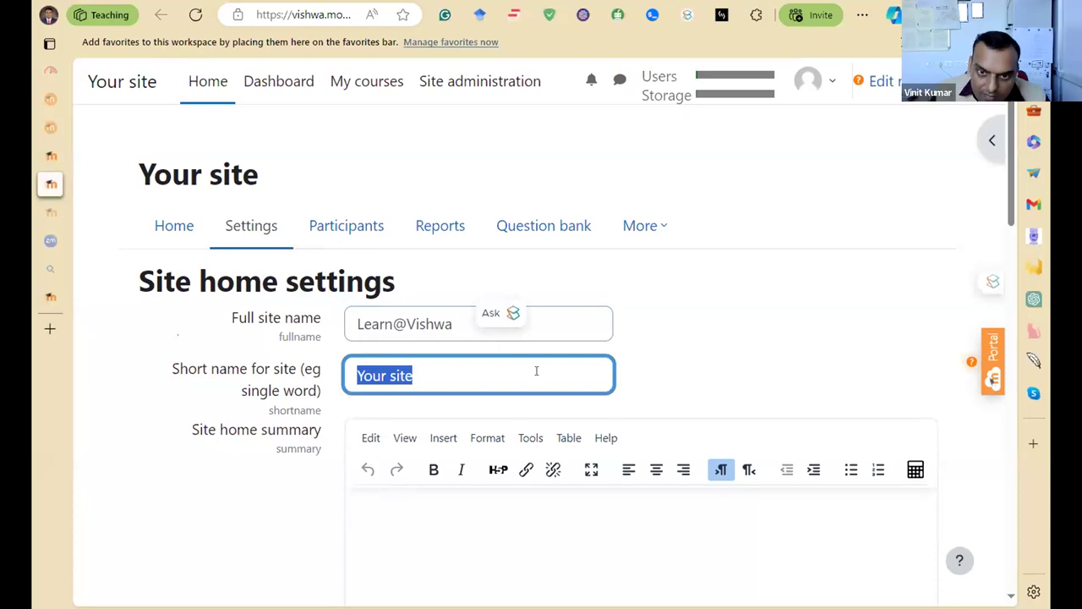
{"action": "key", "text": "BackSpace"}
{"action": "type", "text": "An "}
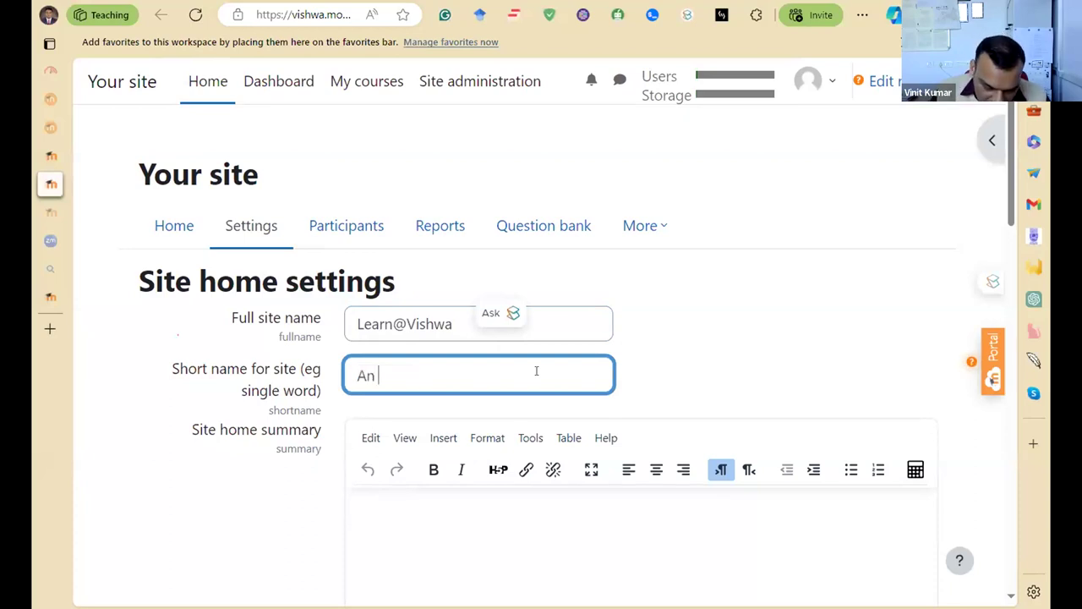
{"action": "type", "text": "e-learning"}
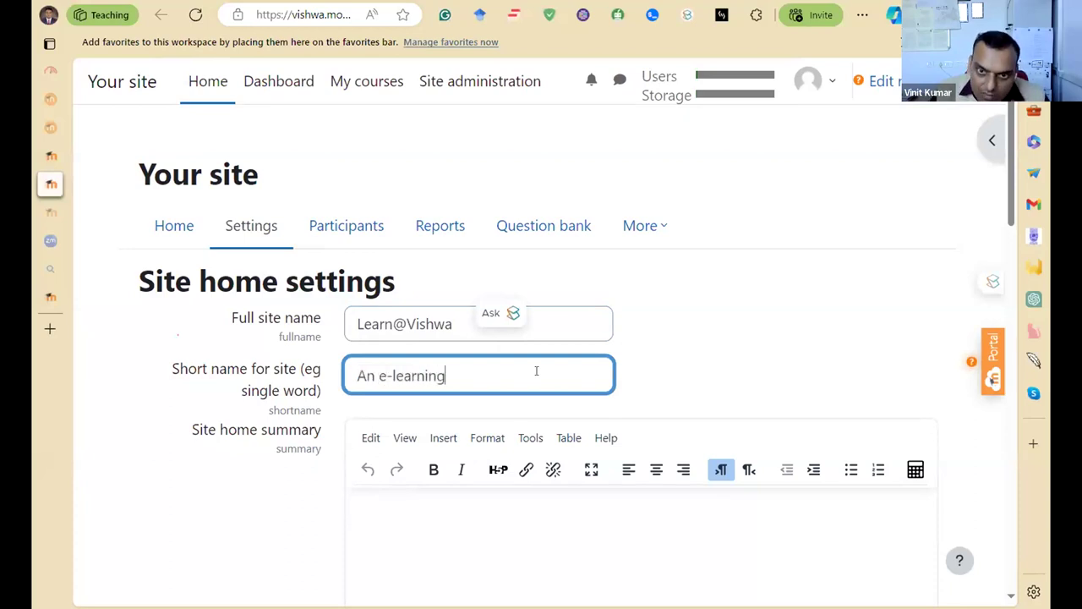
{"action": "type", "text": " site "}
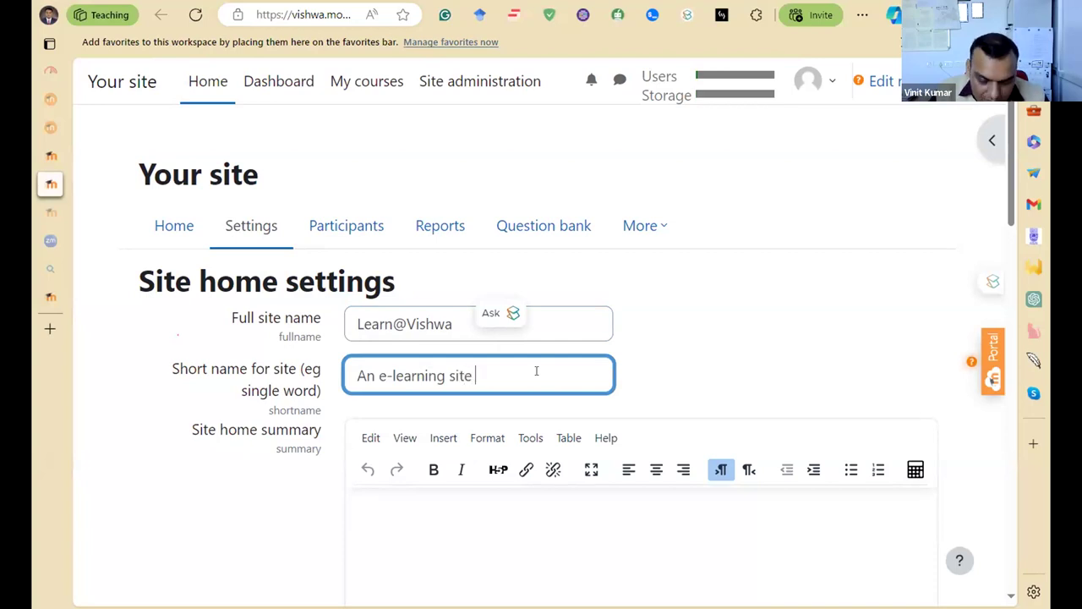
{"action": "type", "text": "of Vishwa"}
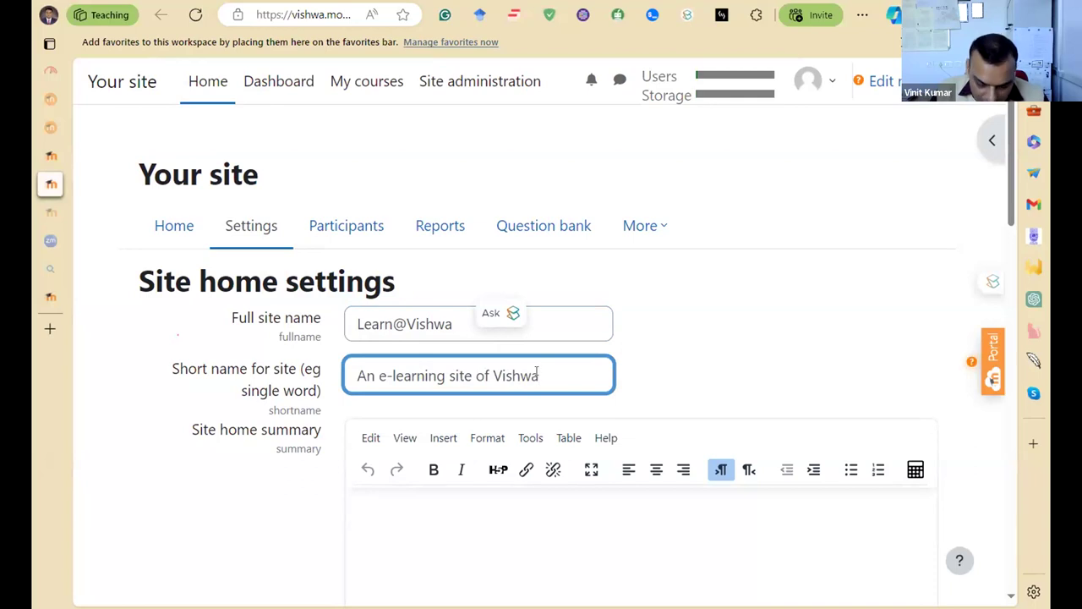
{"action": "type", "text": " Bharti"}
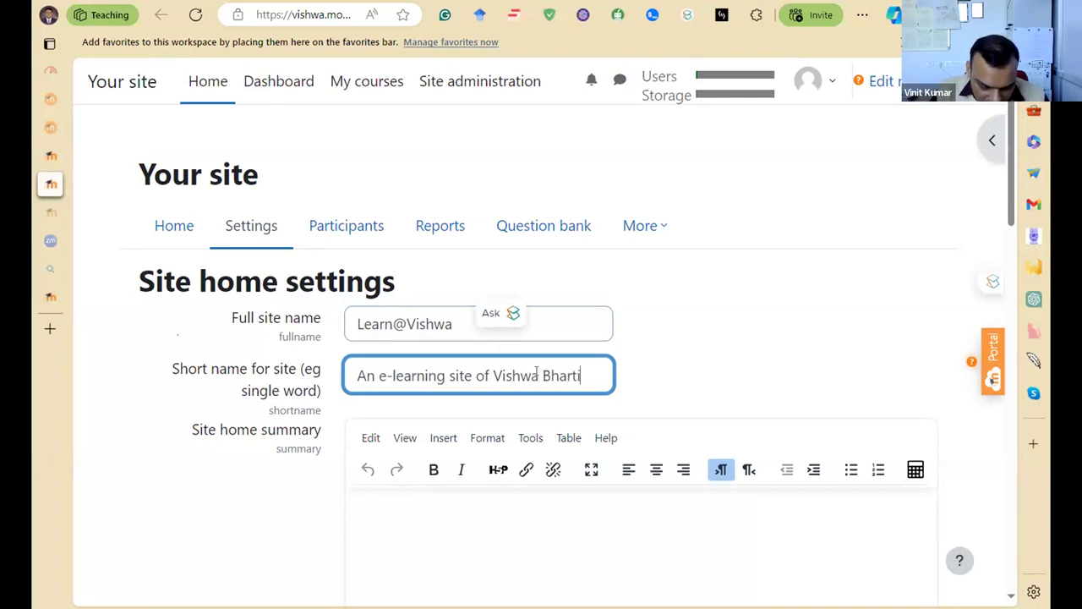
{"action": "type", "text": " University"}
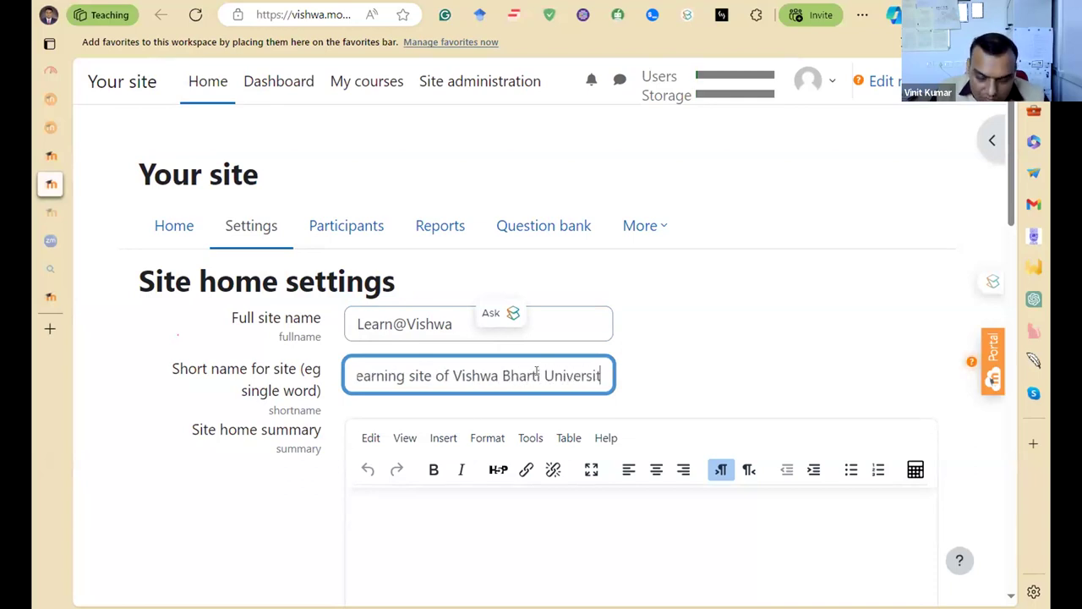
{"action": "left_click", "coordinate": [712, 364]}
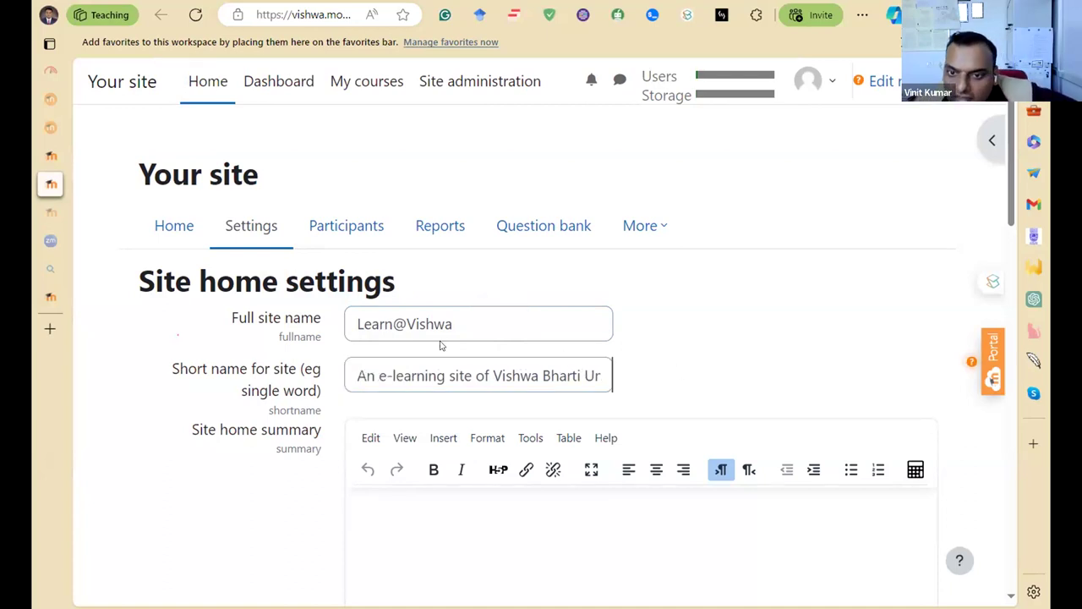
- Highlight the full site name entry to examine it against the site title in the page header
{"action": "left_click", "coordinate": [461, 322]}
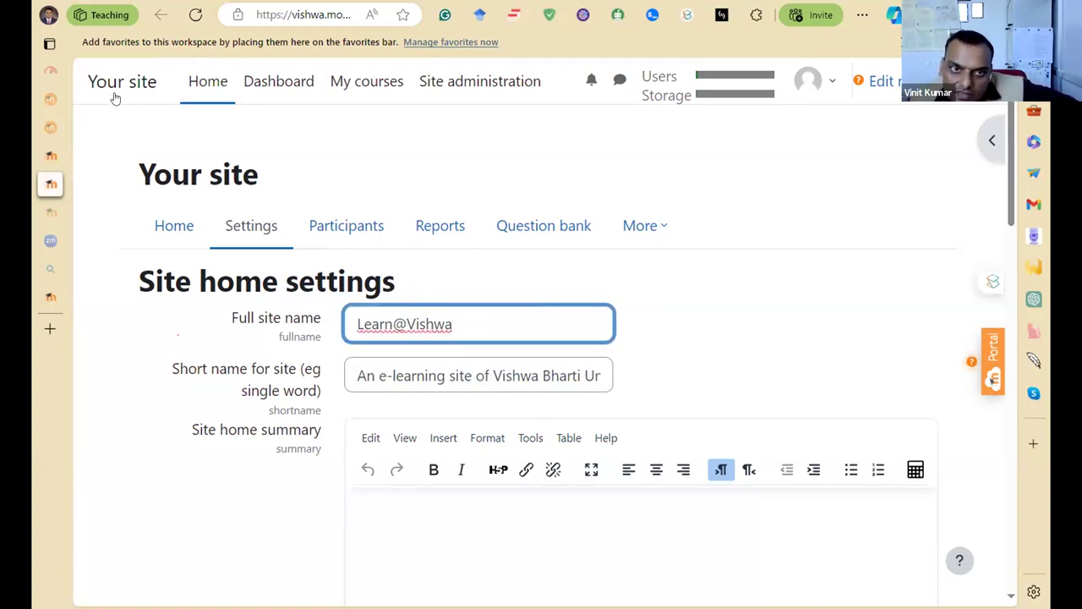
{"action": "left_click_drag", "start_coordinate": [446, 319], "coordinate": [314, 317]}
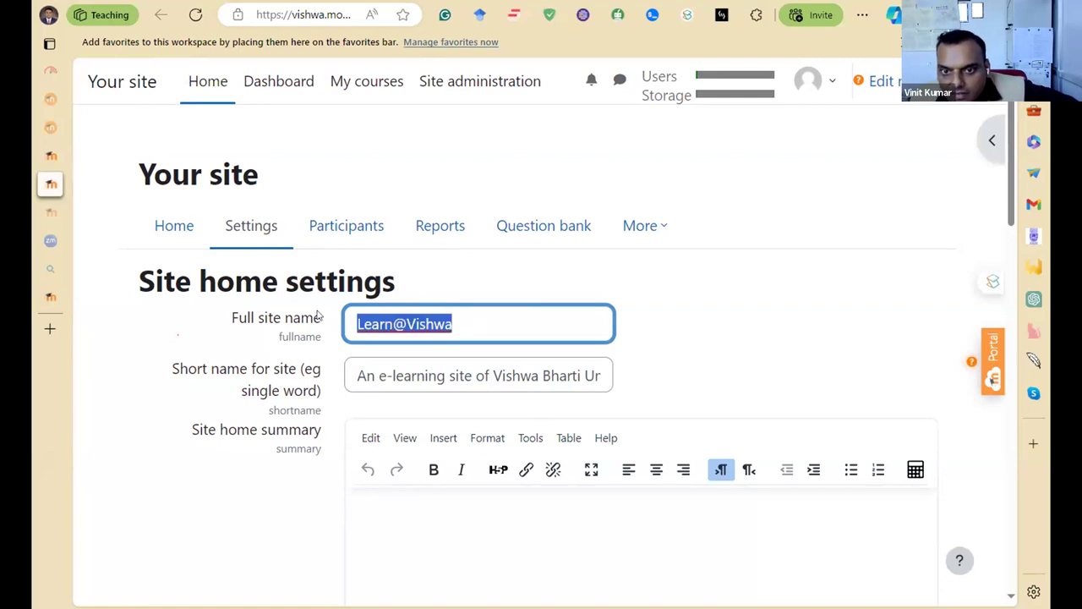
{"action": "left_click", "coordinate": [804, 330]}
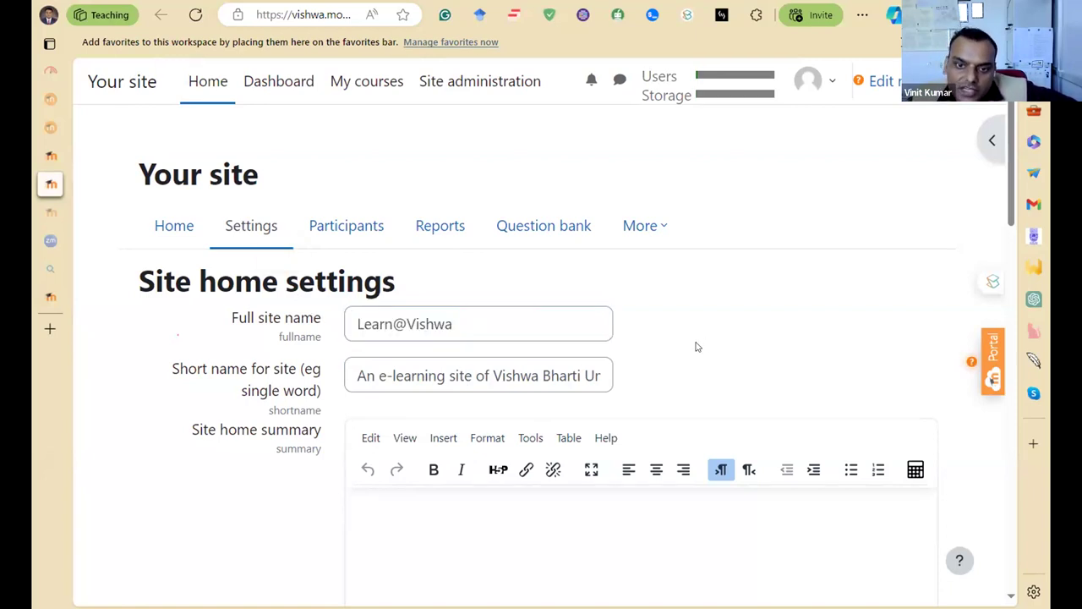
- Write the site home summary "This website hosts soem of the e-learning courses developed by the faculty members of Vishwa Bharti."
{"action": "scroll", "coordinate": [695, 345], "scroll_direction": "down", "scroll_amount": 3}
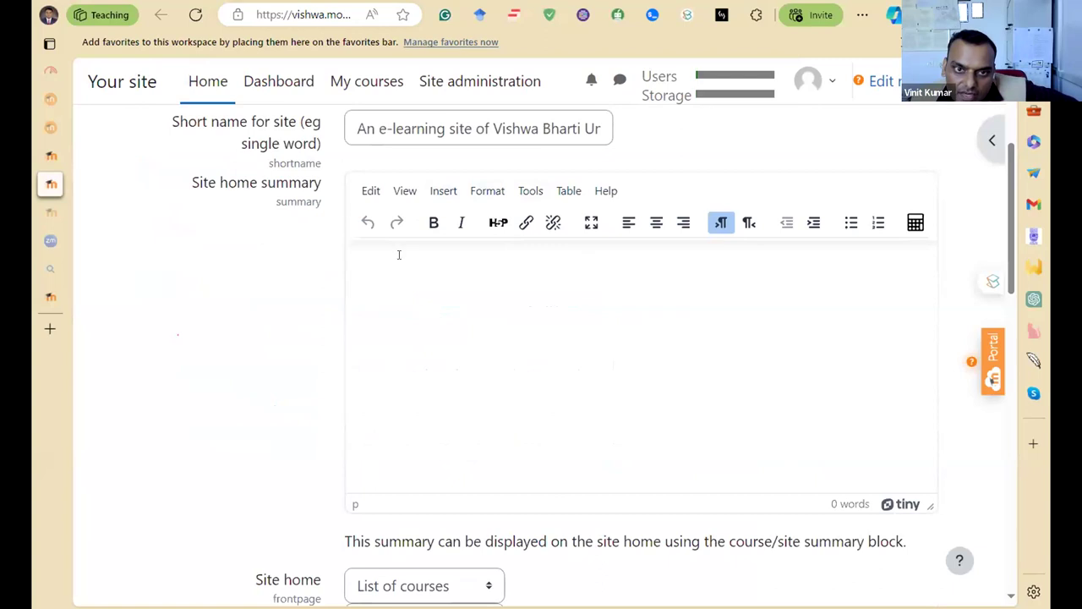
{"action": "left_click", "coordinate": [429, 268]}
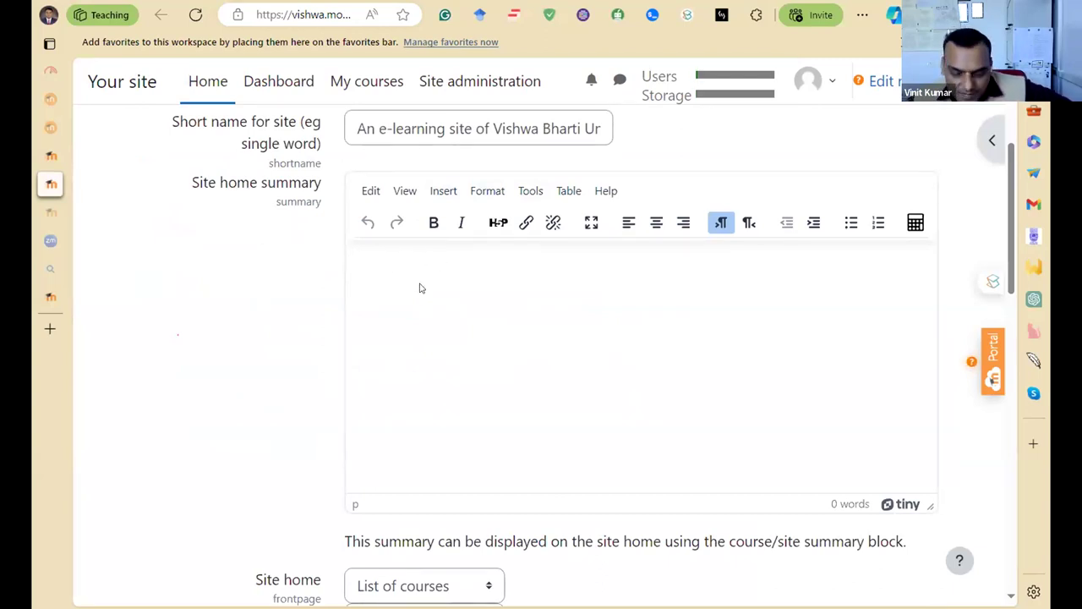
{"action": "type", "text": "This"}
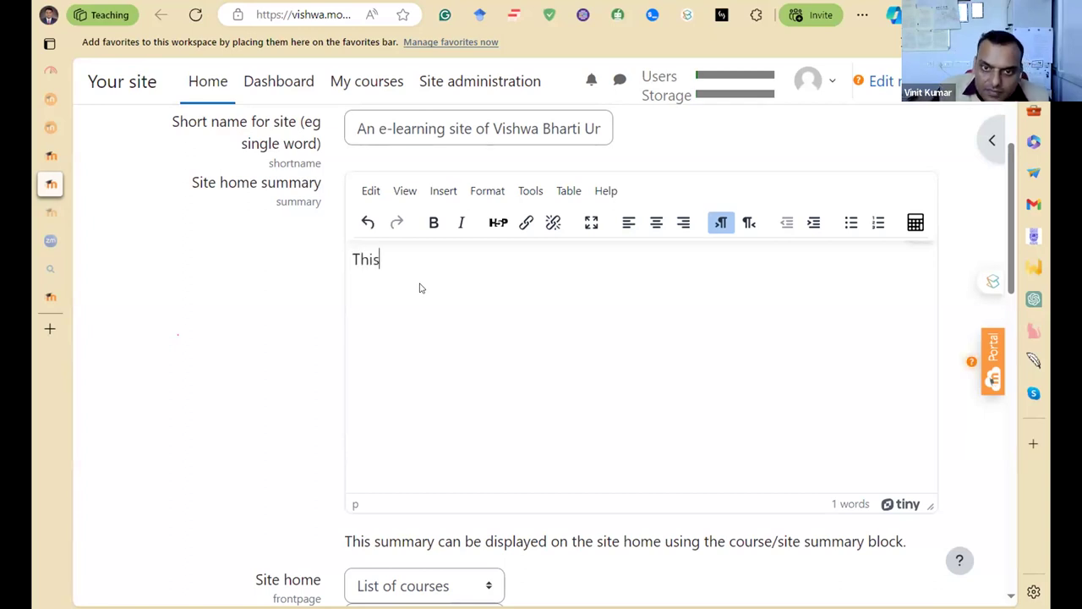
{"action": "type", "text": " website "}
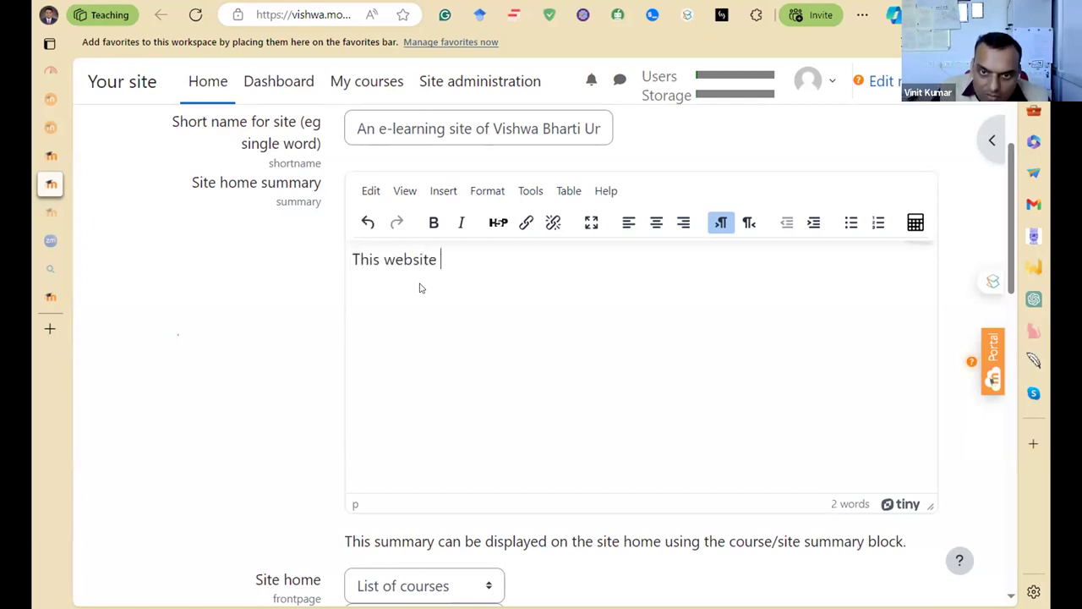
{"action": "type", "text": "hosr"}
{"action": "type", "text": "ts the"}
{"action": "key", "text": "BackSpace"}
{"action": "key", "text": "BackSpace"}
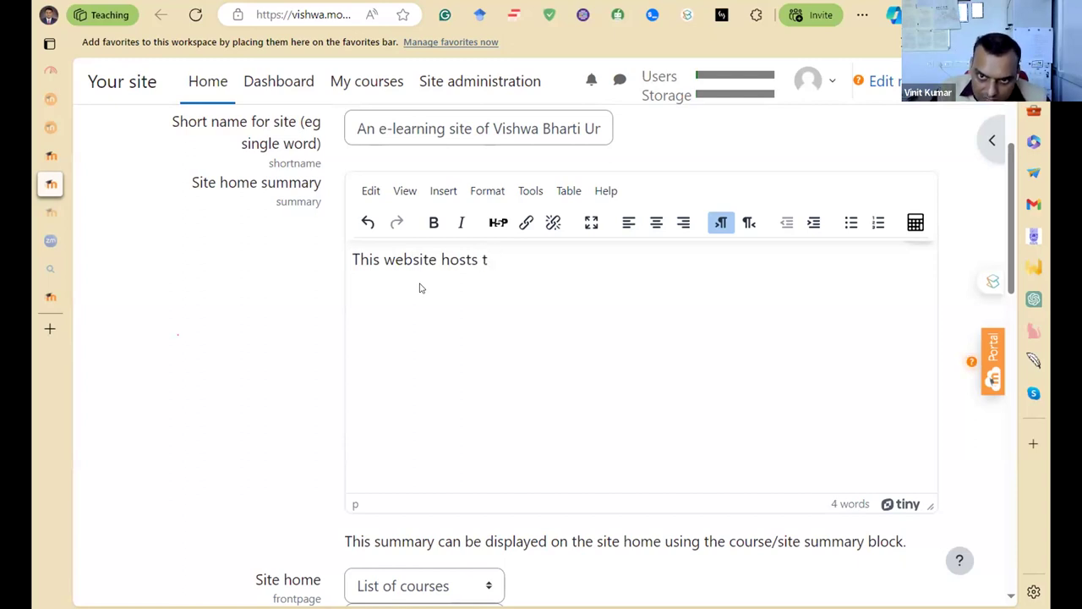
{"action": "key", "text": "BackSpace"}
{"action": "type", "text": "soem of the"}
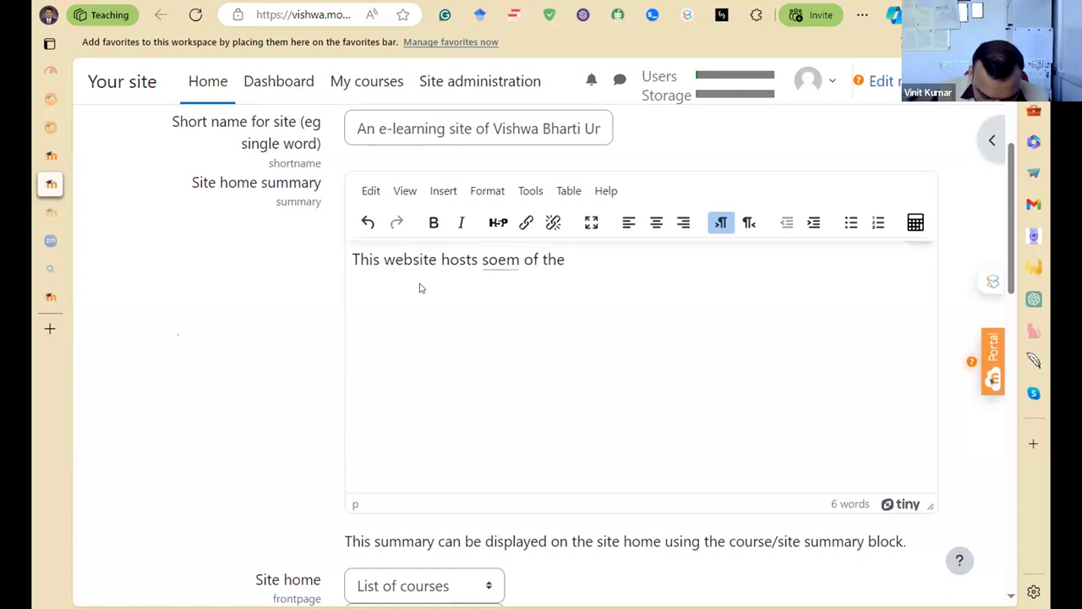
{"action": "type", "text": "e-learning "}
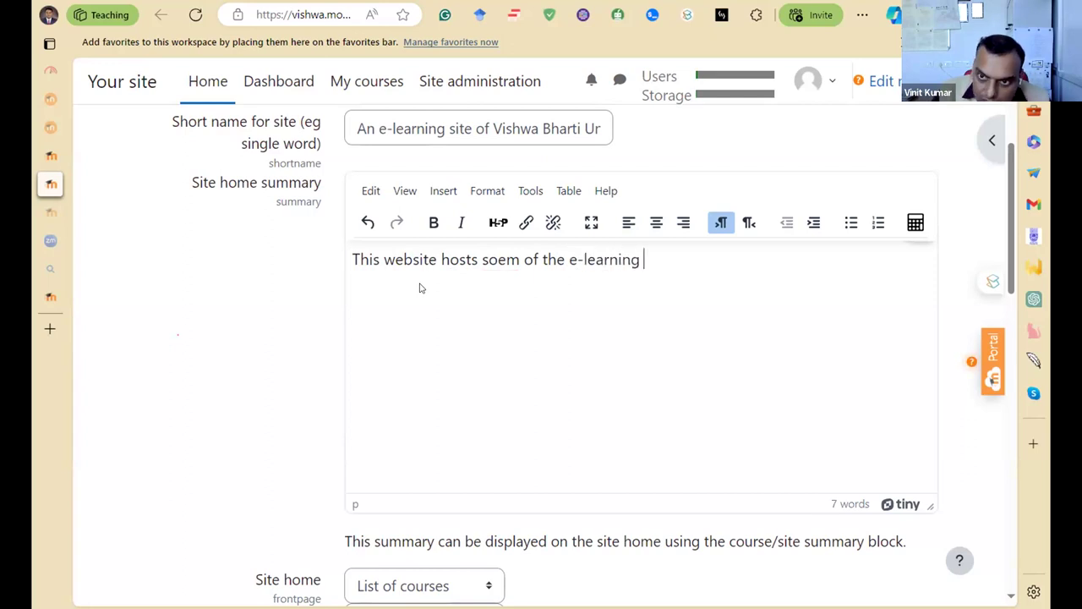
{"action": "type", "text": "courses "}
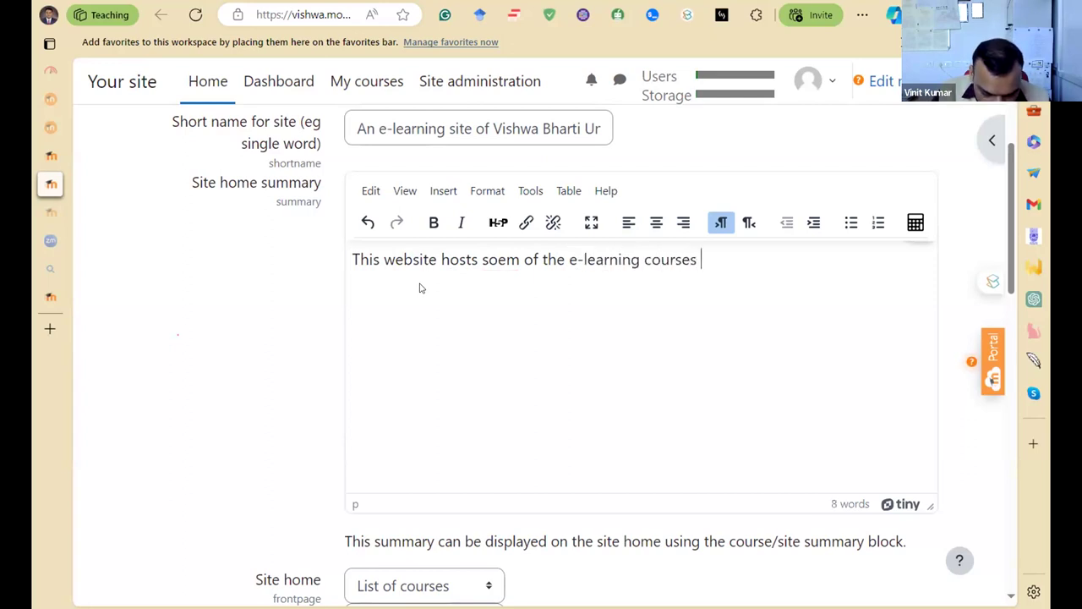
{"action": "type", "text": "develop"}
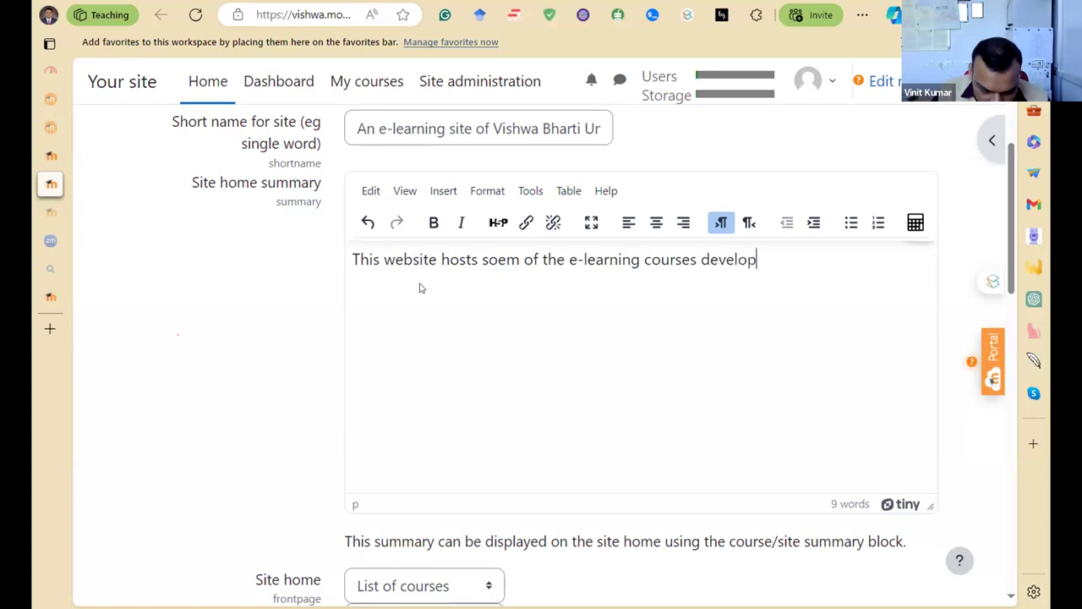
{"action": "type", "text": "ed by the facu"}
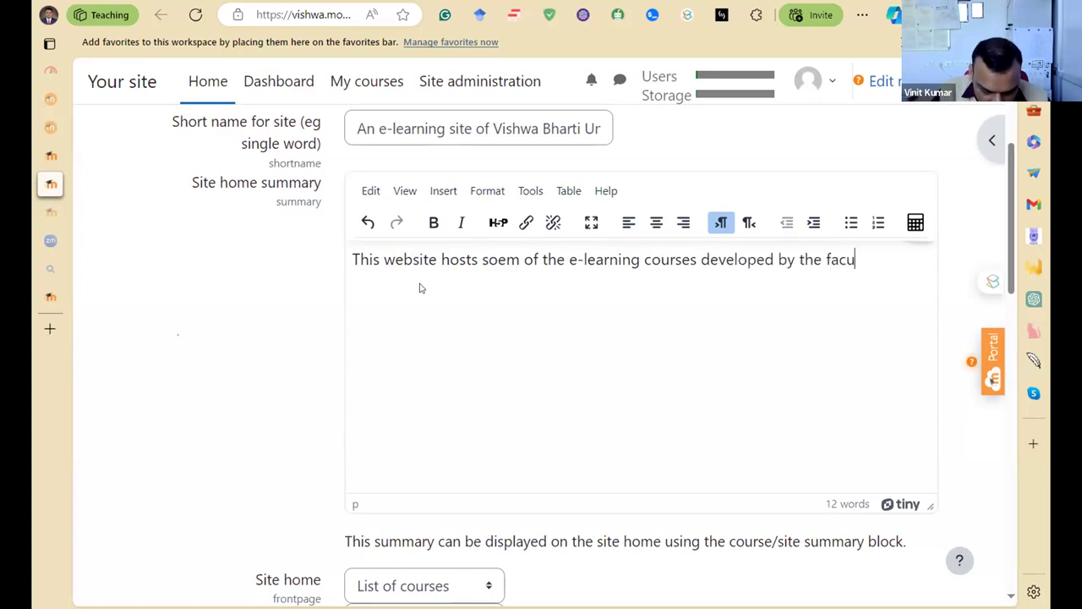
{"action": "type", "text": "lty members"}
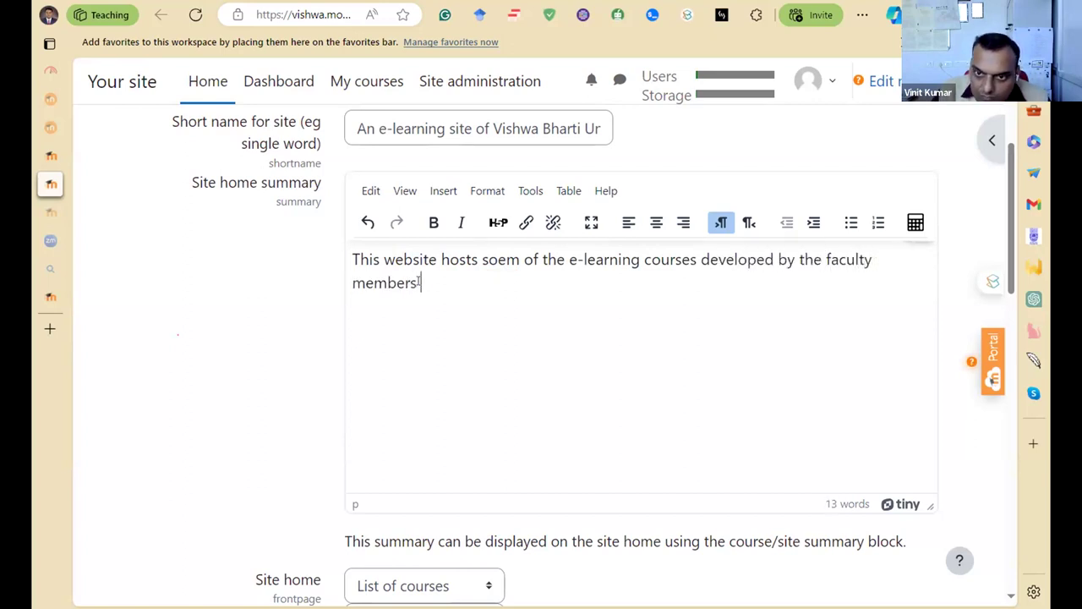
{"action": "type", "text": " of Vishwa Bharti."}
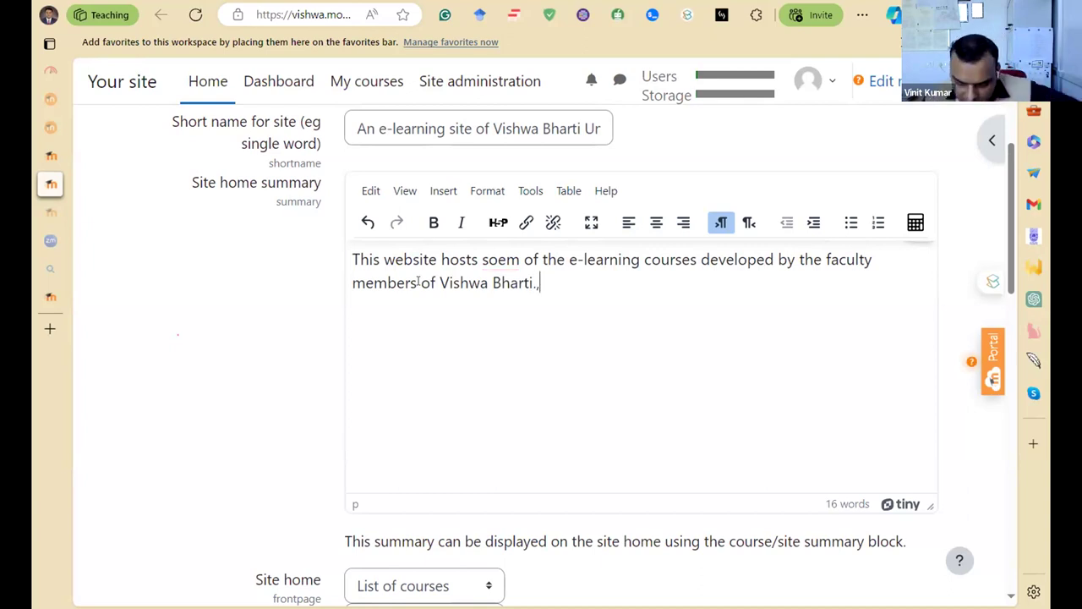
{"action": "scroll", "coordinate": [402, 334], "scroll_direction": "down", "scroll_amount": 3}
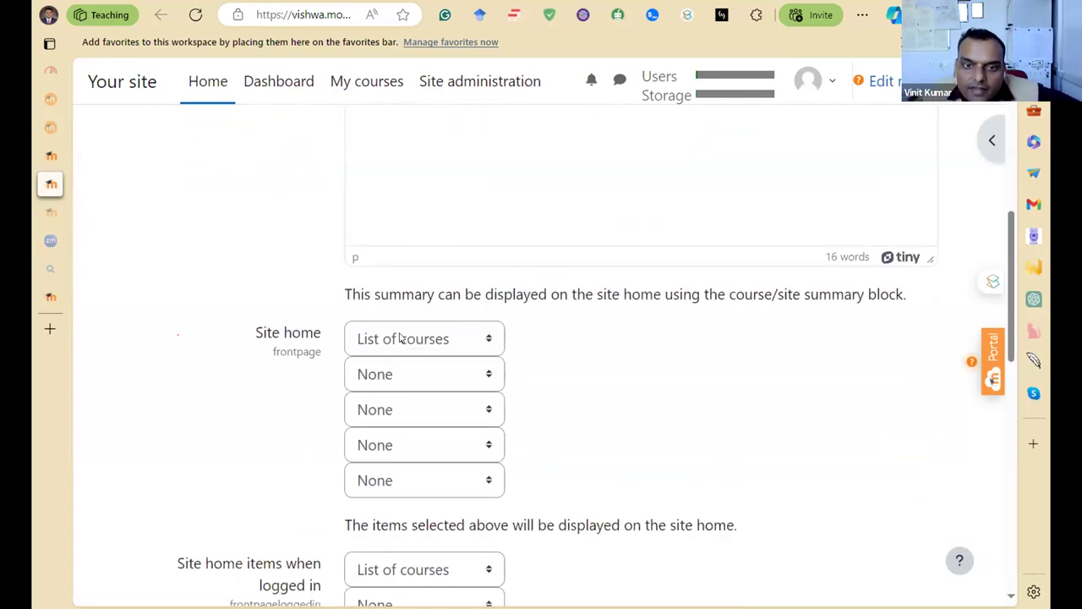
{"action": "scroll", "coordinate": [563, 284], "scroll_direction": "up", "scroll_amount": 5}
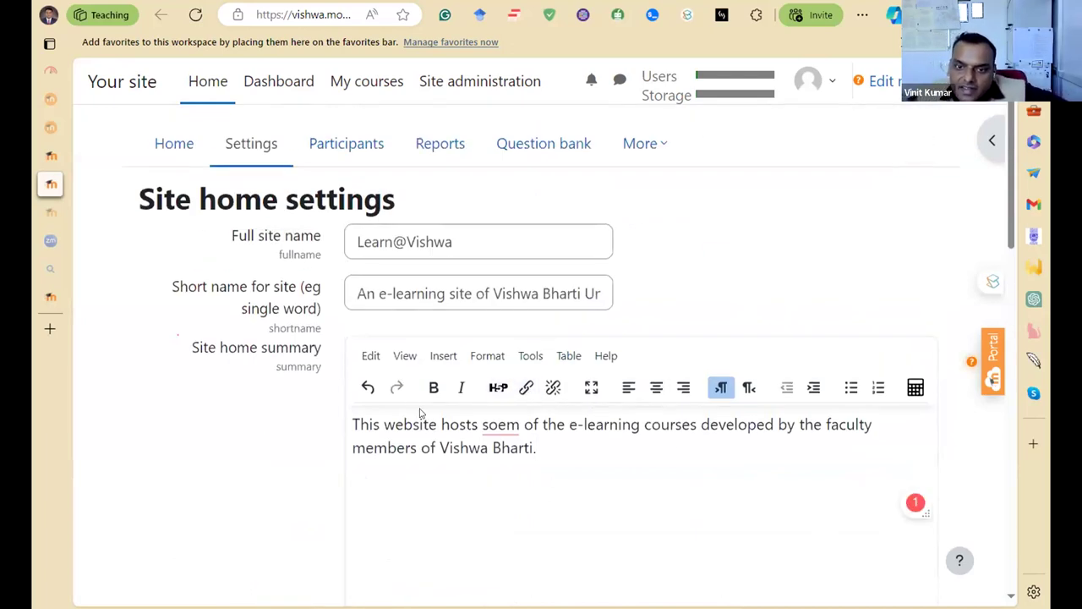
- Correct the misspelled word "soem" to "some" in the site home summary
{"action": "left_click", "coordinate": [515, 421]}
{"action": "left_click", "coordinate": [549, 450]}
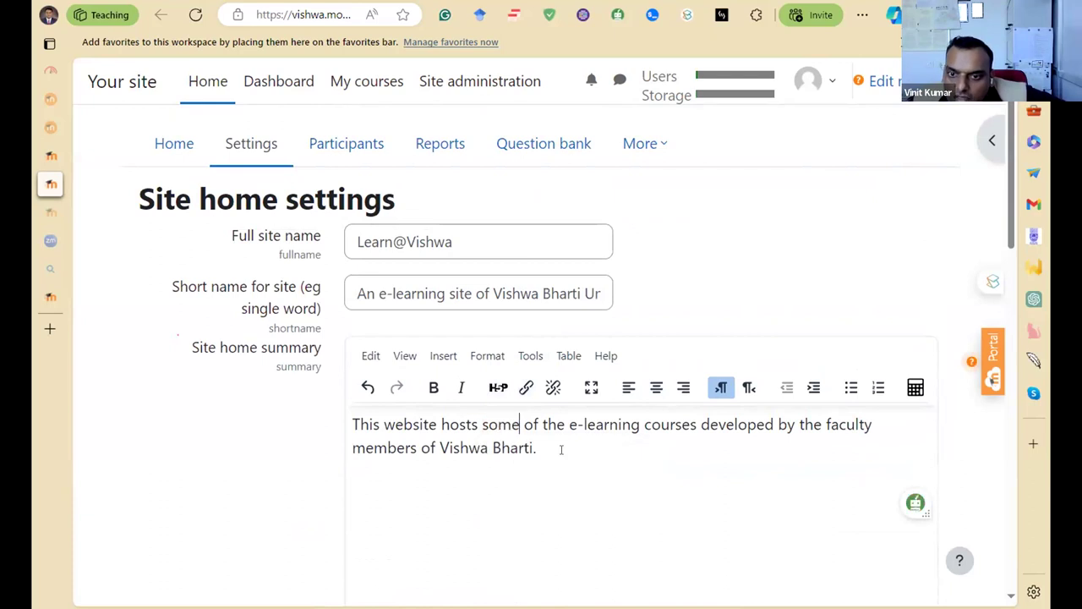
{"action": "left_click_drag", "start_coordinate": [570, 446], "coordinate": [536, 425]}
{"action": "left_click", "coordinate": [529, 445]}
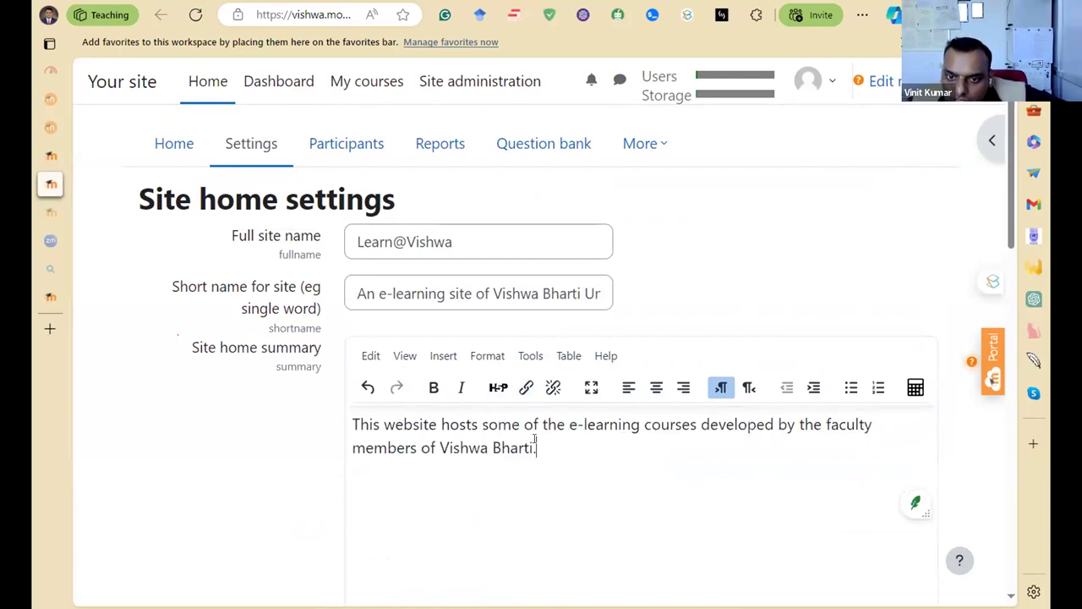
- Make the words "Vishwa Bharti" bold in the site home summary
{"action": "left_click_drag", "start_coordinate": [475, 446], "coordinate": [438, 448]}
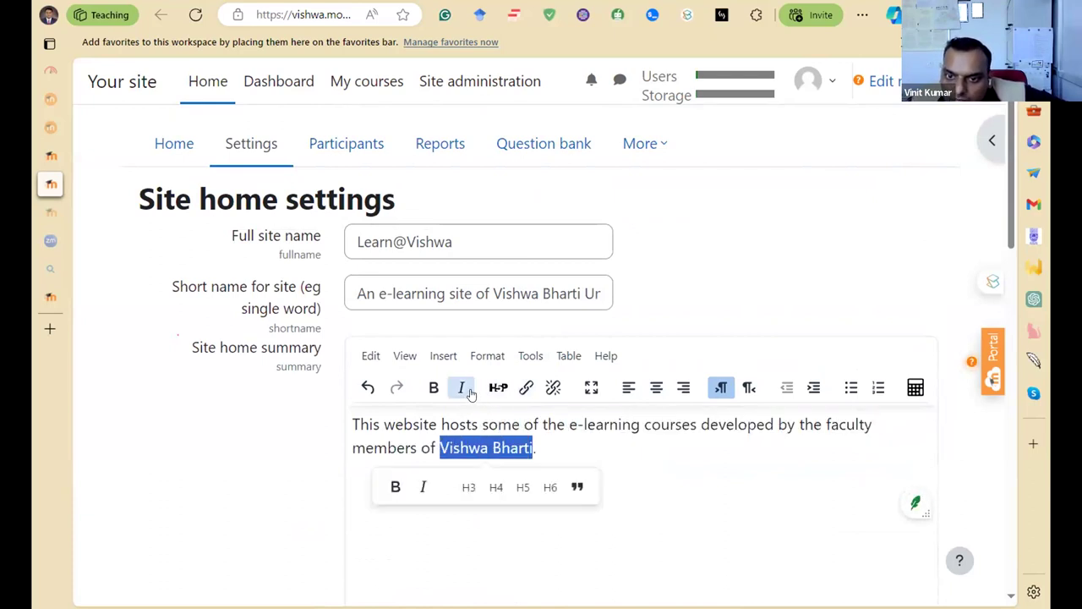
{"action": "left_click", "coordinate": [434, 387]}
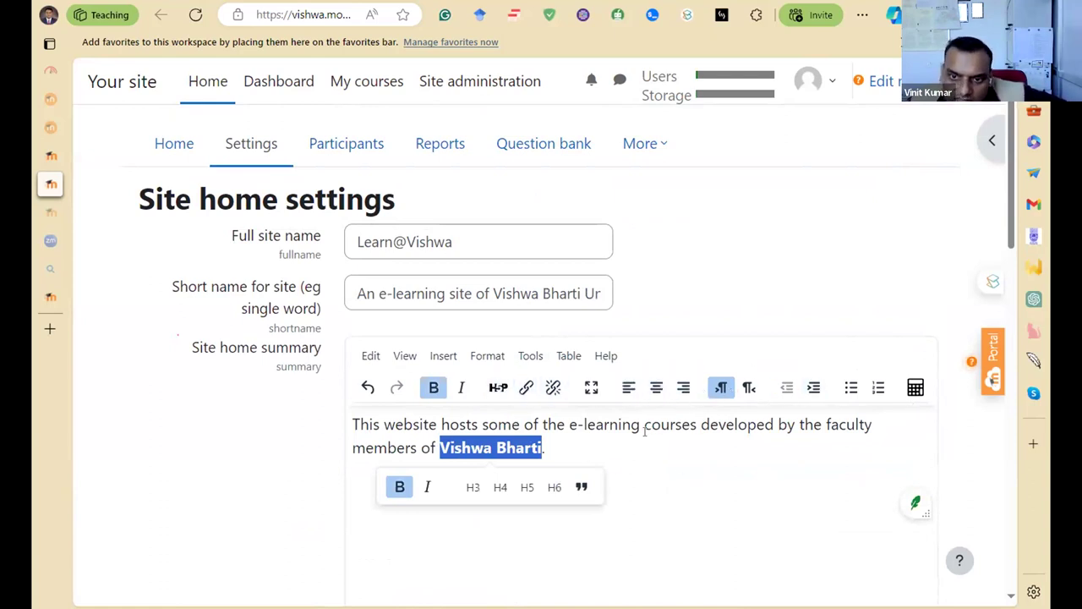
{"action": "left_click", "coordinate": [584, 449]}
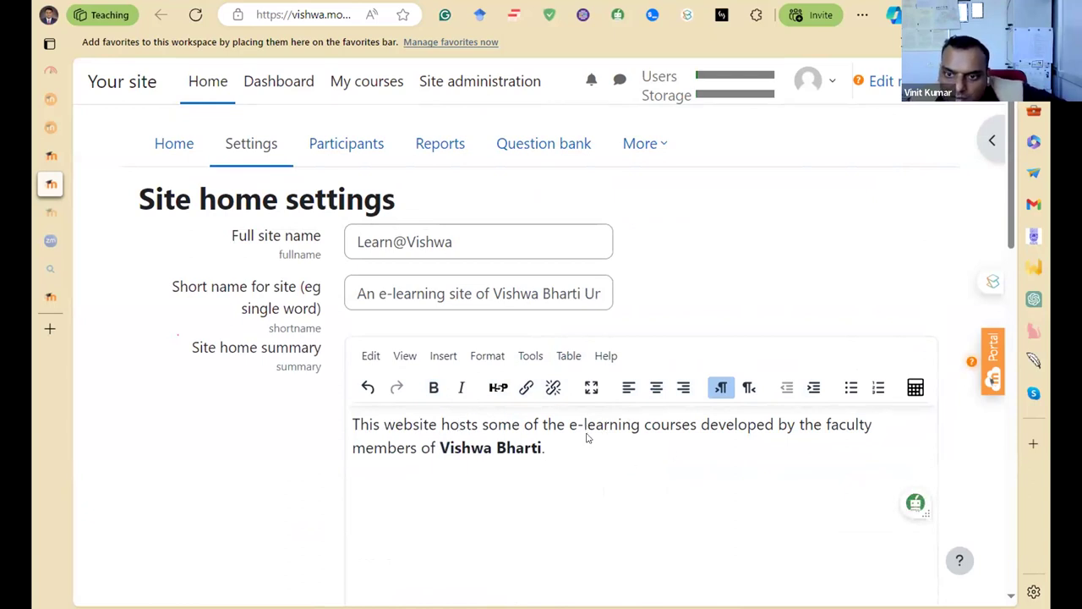
{"action": "scroll", "coordinate": [590, 436], "scroll_direction": "down", "scroll_amount": 2}
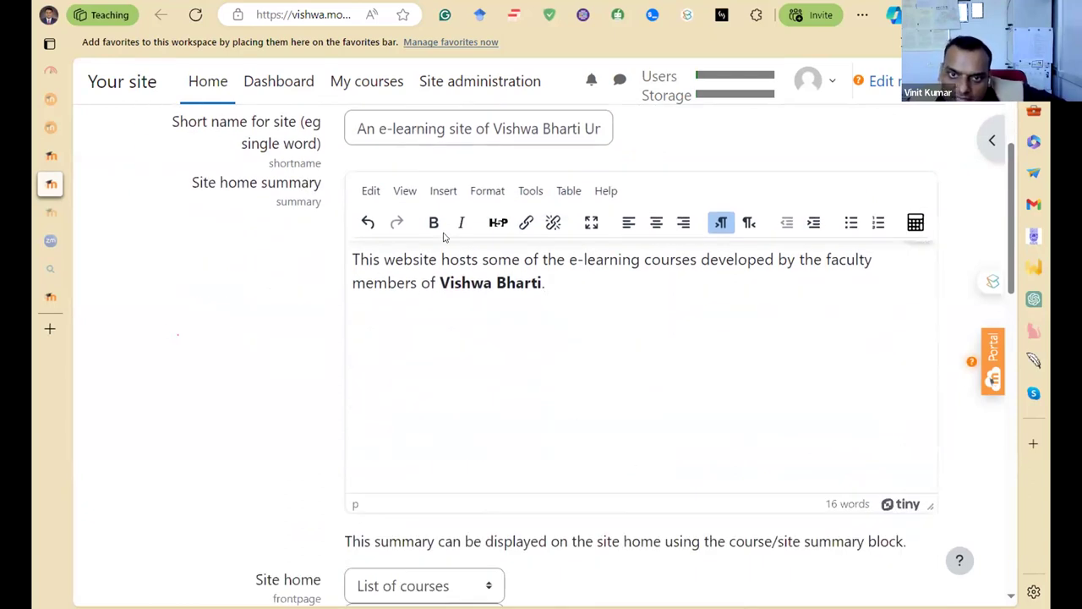
{"action": "left_click", "coordinate": [482, 191]}
{"action": "left_click", "coordinate": [530, 191]}
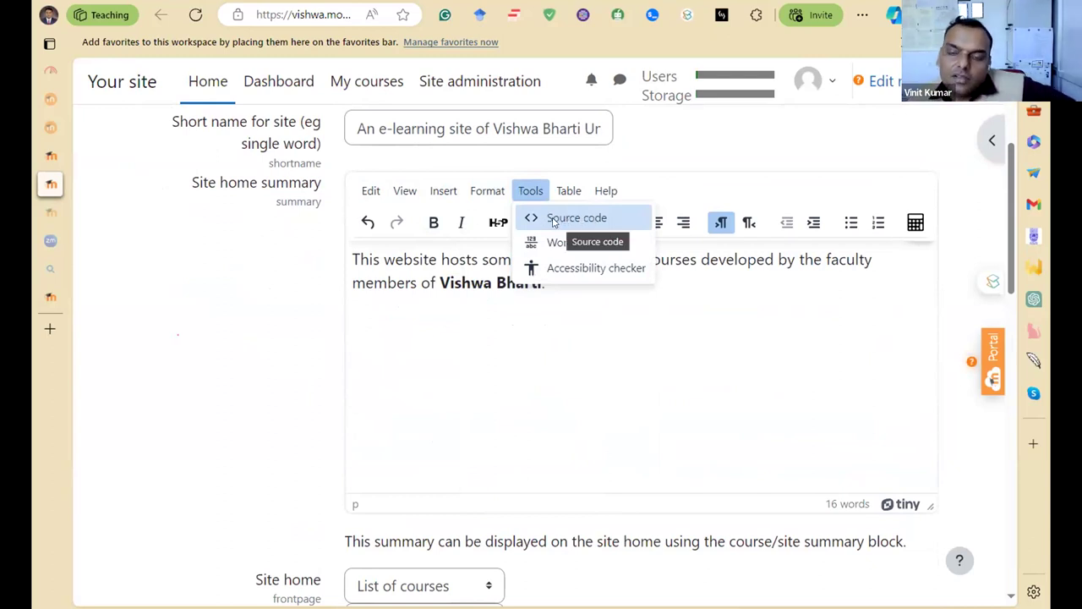
{"action": "mouse_move", "coordinate": [564, 195]}
{"action": "mouse_move", "coordinate": [637, 208]}
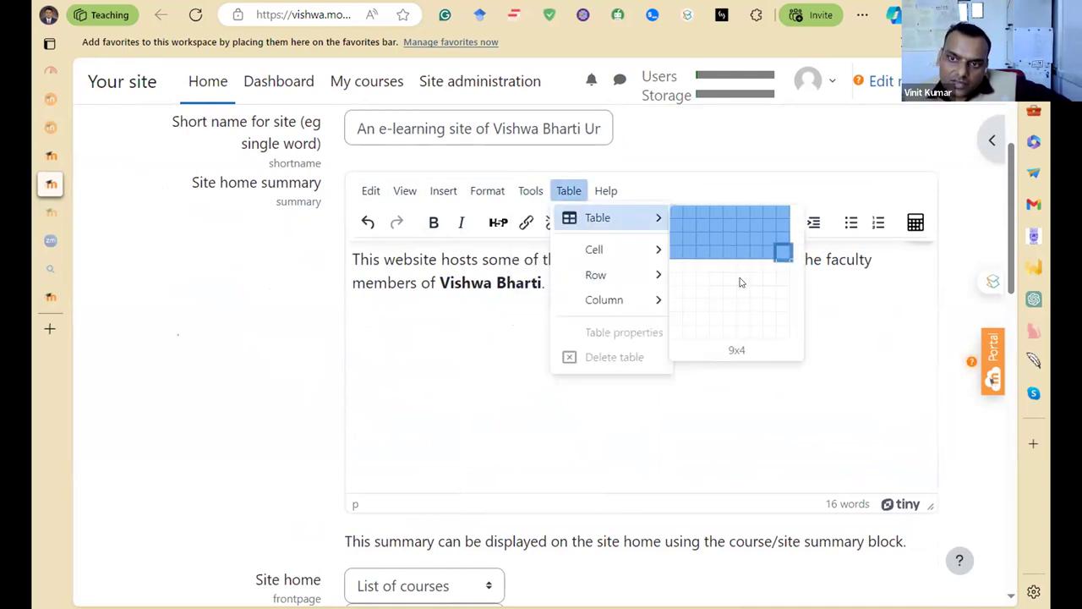
{"action": "mouse_move", "coordinate": [649, 247]}
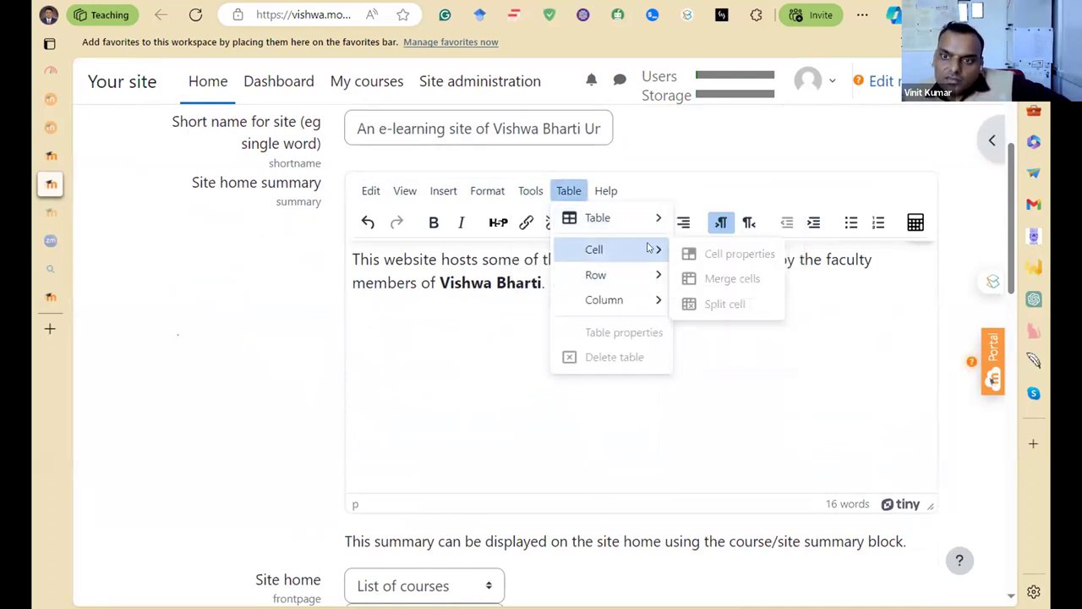
{"action": "left_click", "coordinate": [397, 315]}
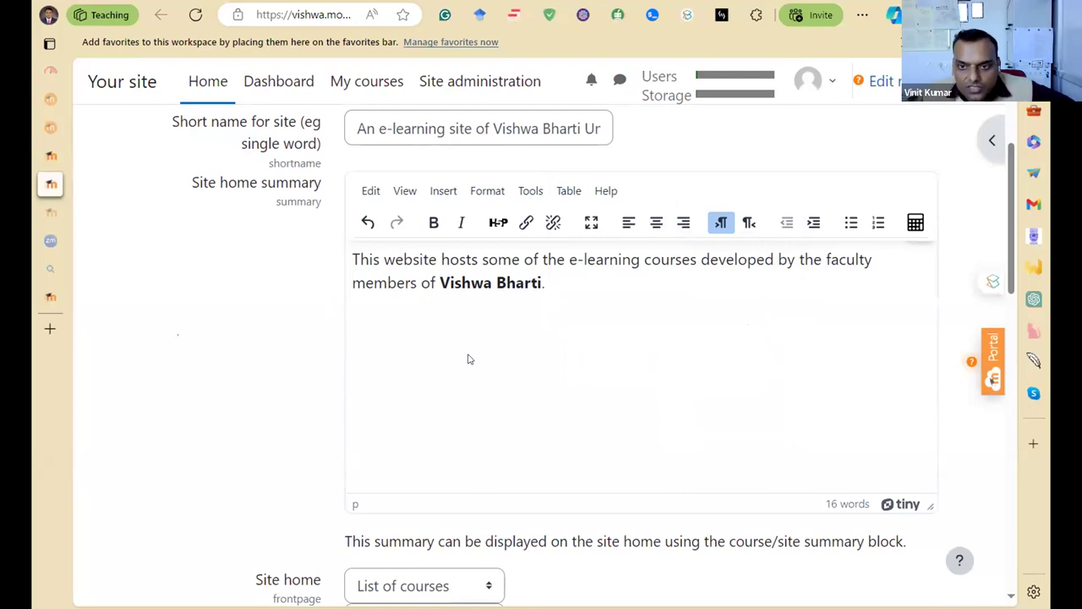
- Set the second site home item for logged-in users to Announcements
{"action": "scroll", "coordinate": [479, 381], "scroll_direction": "down", "scroll_amount": 2}
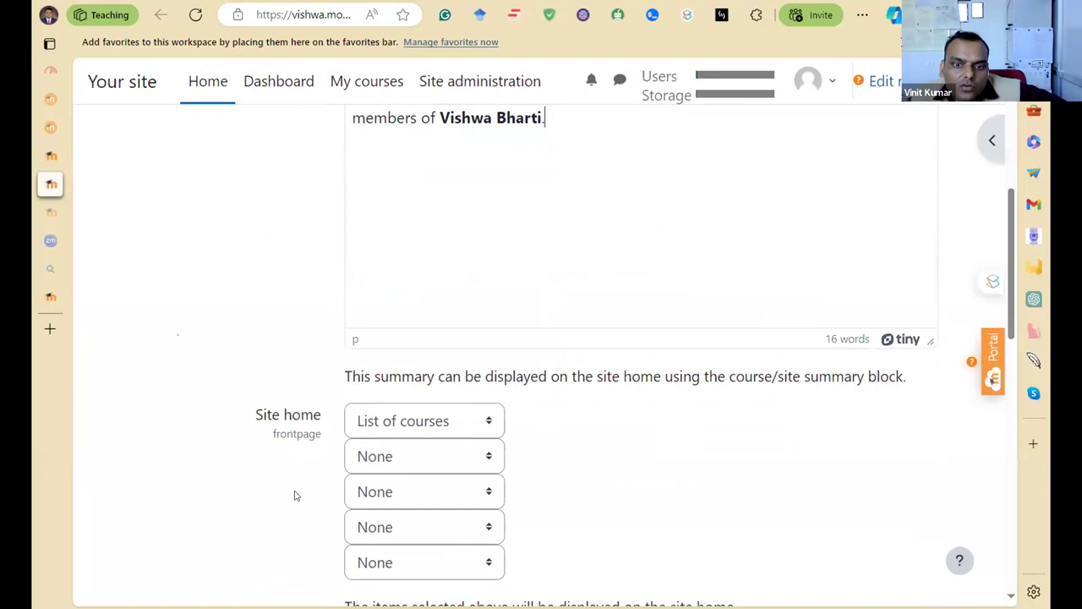
{"action": "scroll", "coordinate": [295, 496], "scroll_direction": "down", "scroll_amount": 3}
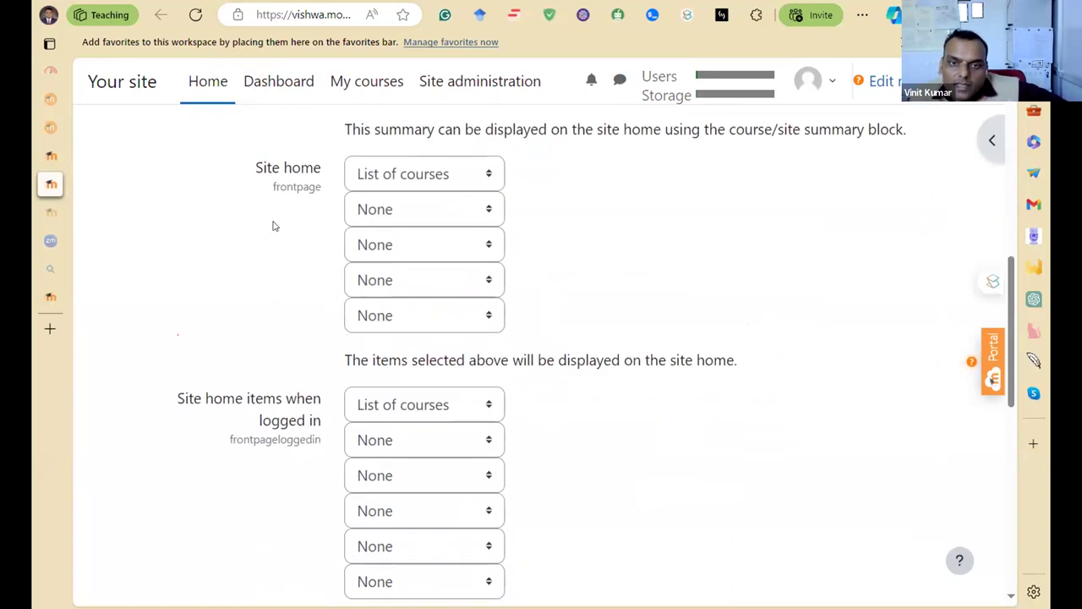
{"action": "scroll", "coordinate": [272, 226], "scroll_direction": "up", "scroll_amount": 1}
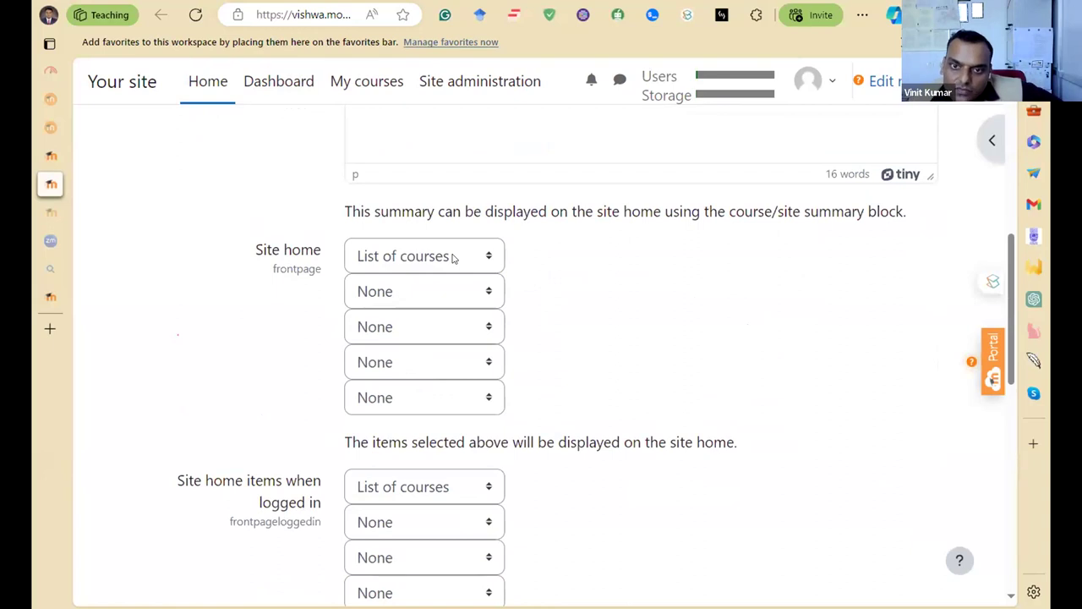
{"action": "scroll", "coordinate": [545, 418], "scroll_direction": "down", "scroll_amount": 1}
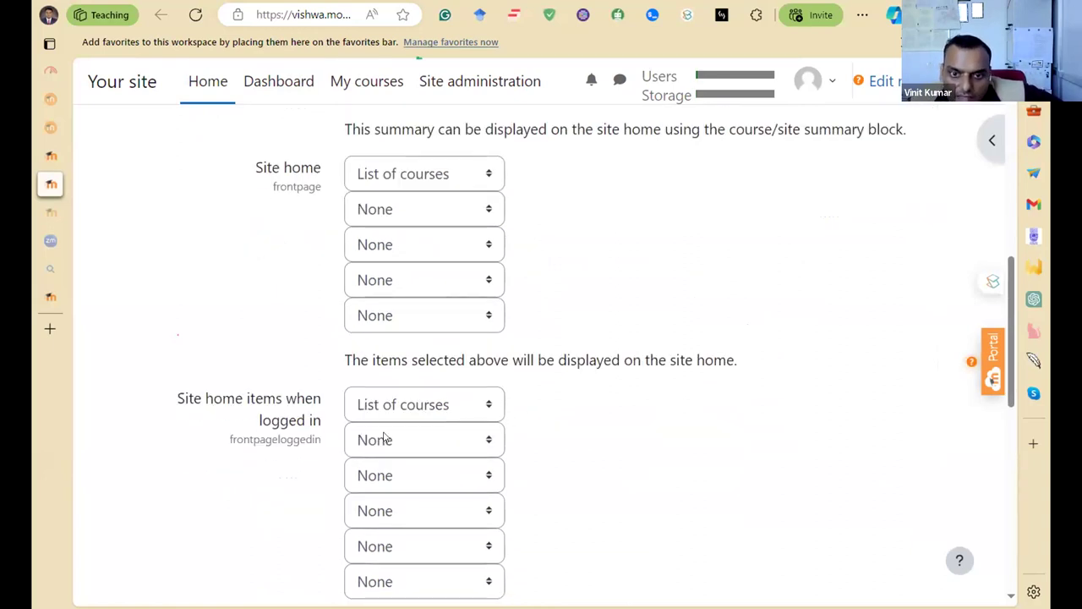
{"action": "left_click", "coordinate": [393, 445]}
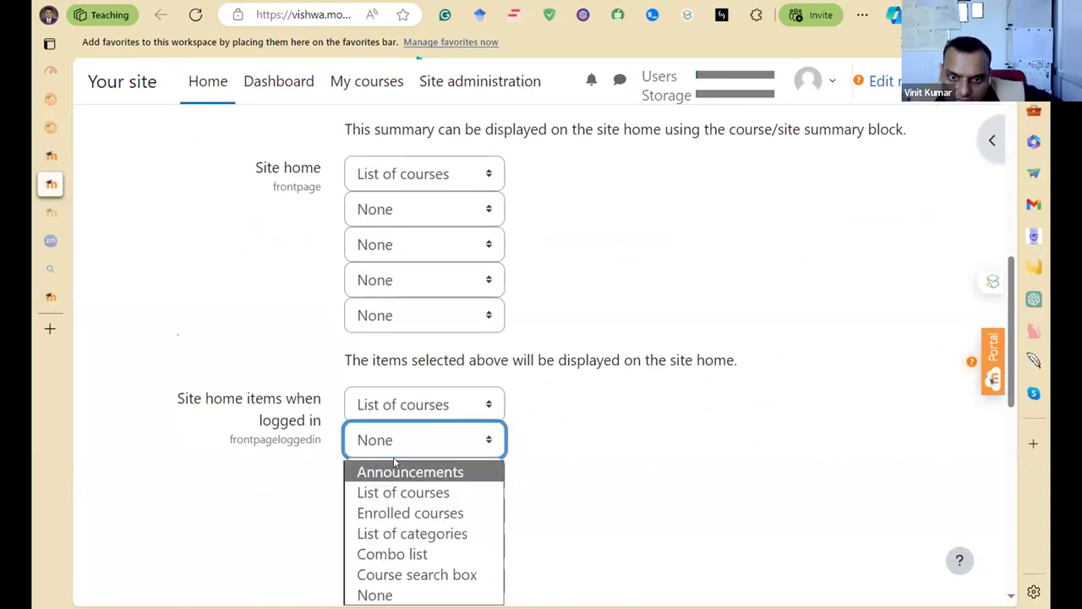
{"action": "left_click", "coordinate": [394, 466]}
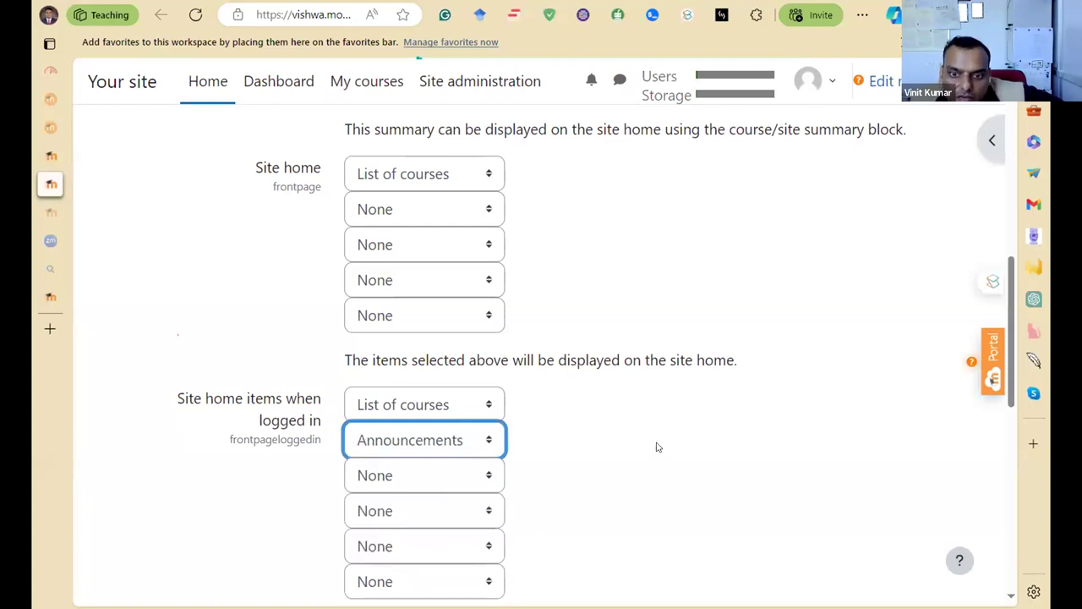
- Set the third site home item for logged-in users to Course search box
{"action": "scroll", "coordinate": [642, 449], "scroll_direction": "down", "scroll_amount": 3}
{"action": "left_click", "coordinate": [432, 226]}
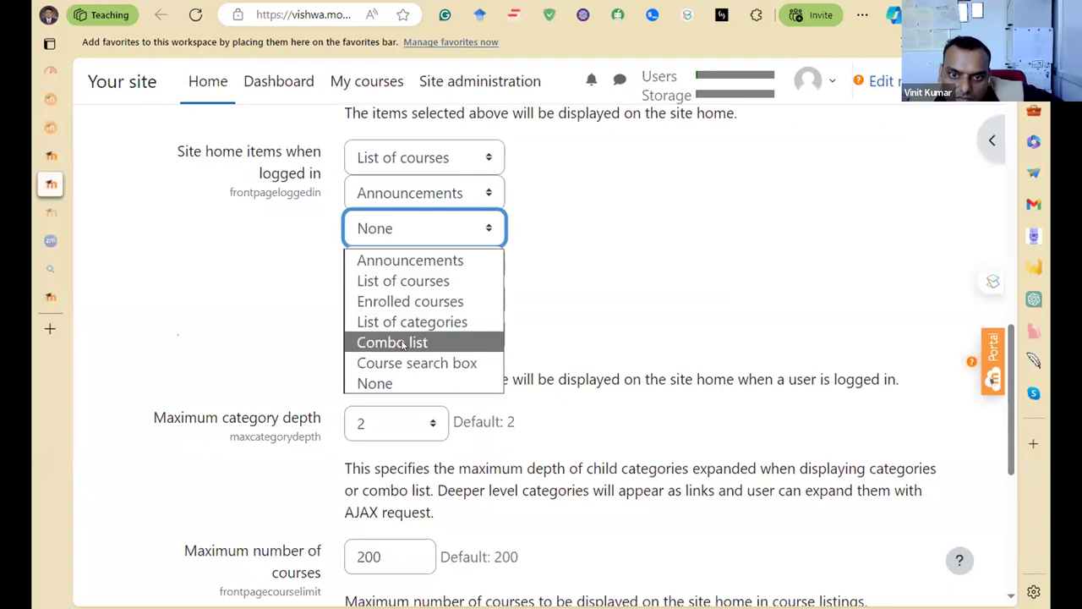
{"action": "left_click", "coordinate": [431, 367]}
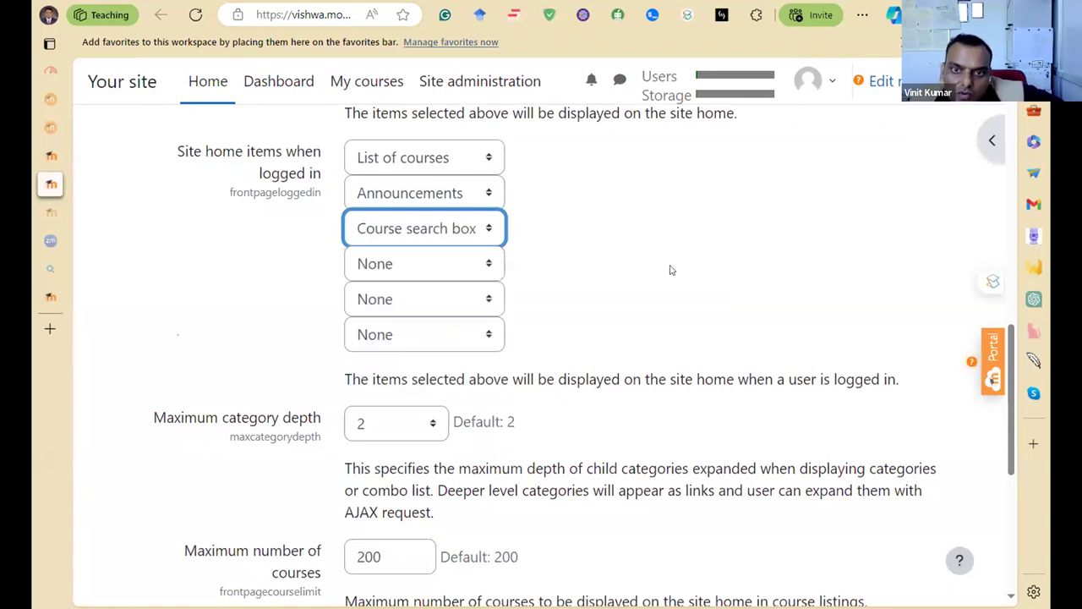
- Reorder the site home items for logged-in users, with Course search box first and List of courses third
{"action": "left_click", "coordinate": [415, 235]}
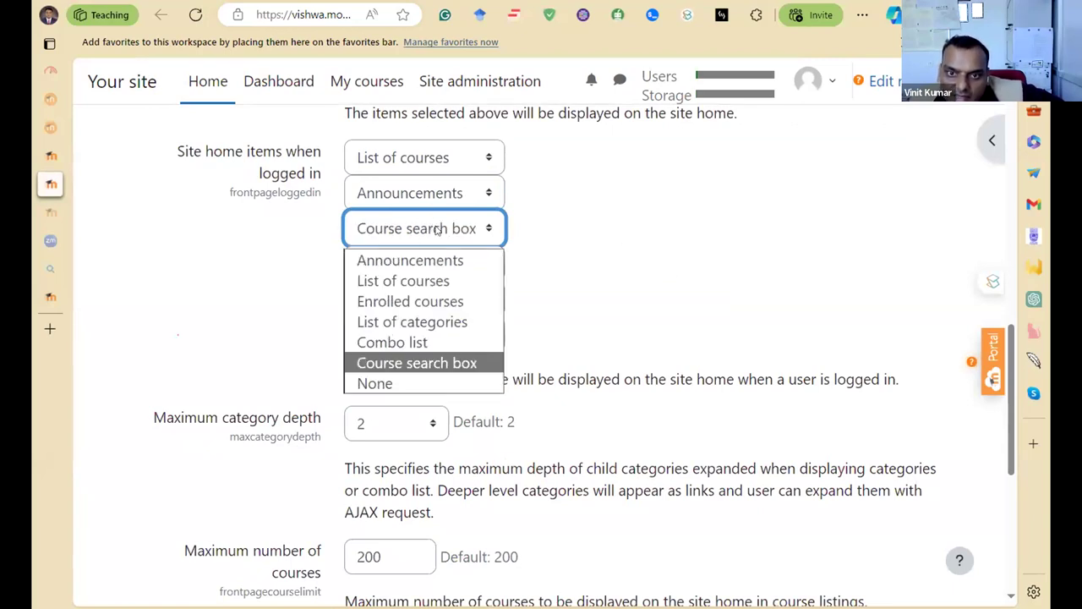
{"action": "left_click", "coordinate": [445, 159]}
{"action": "left_click", "coordinate": [423, 157]}
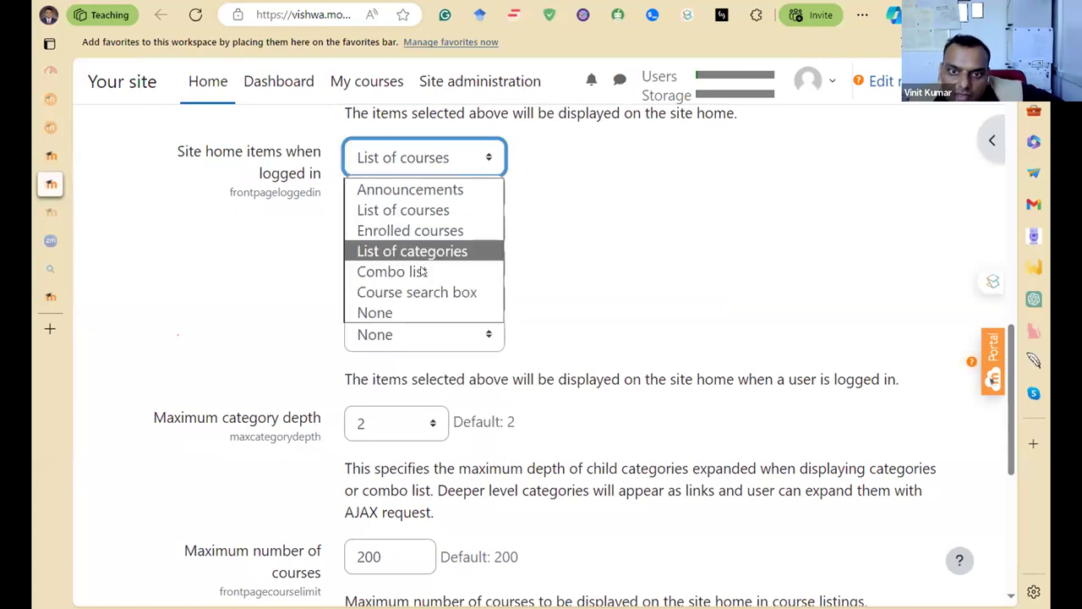
{"action": "left_click", "coordinate": [409, 291]}
{"action": "left_click", "coordinate": [422, 232]}
{"action": "left_click", "coordinate": [398, 279]}
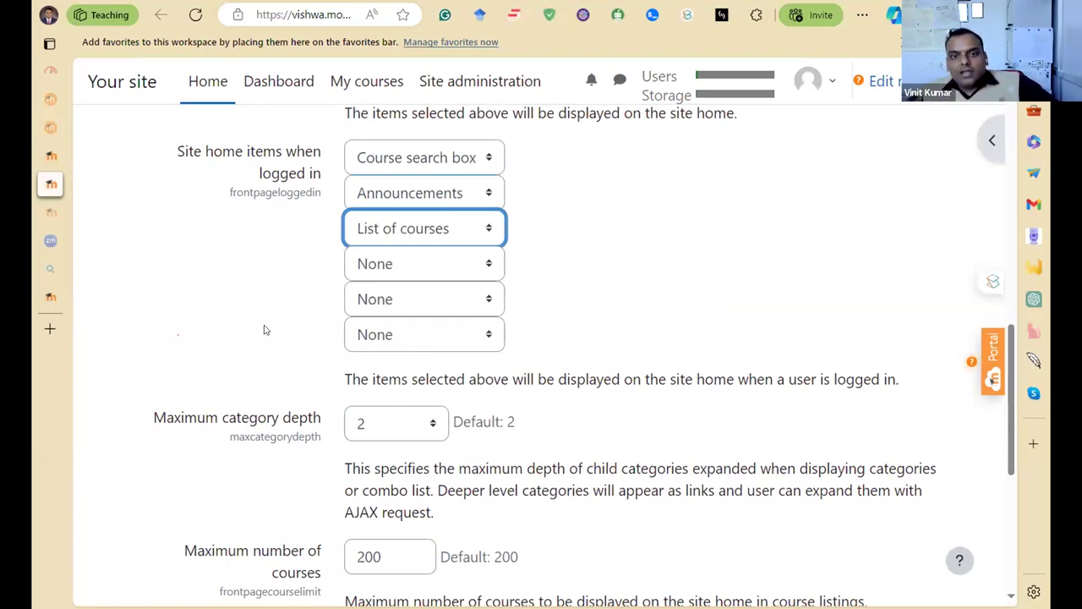
- Set the maximum number of courses listed on the site home to 20
{"action": "scroll", "coordinate": [265, 339], "scroll_direction": "down", "scroll_amount": 2}
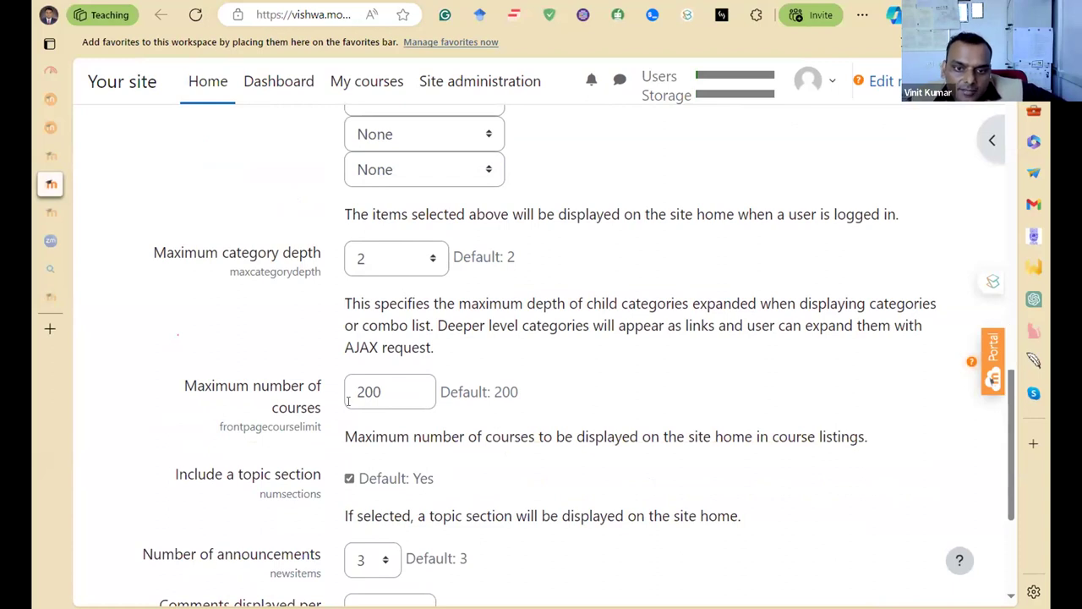
{"action": "left_click", "coordinate": [383, 394]}
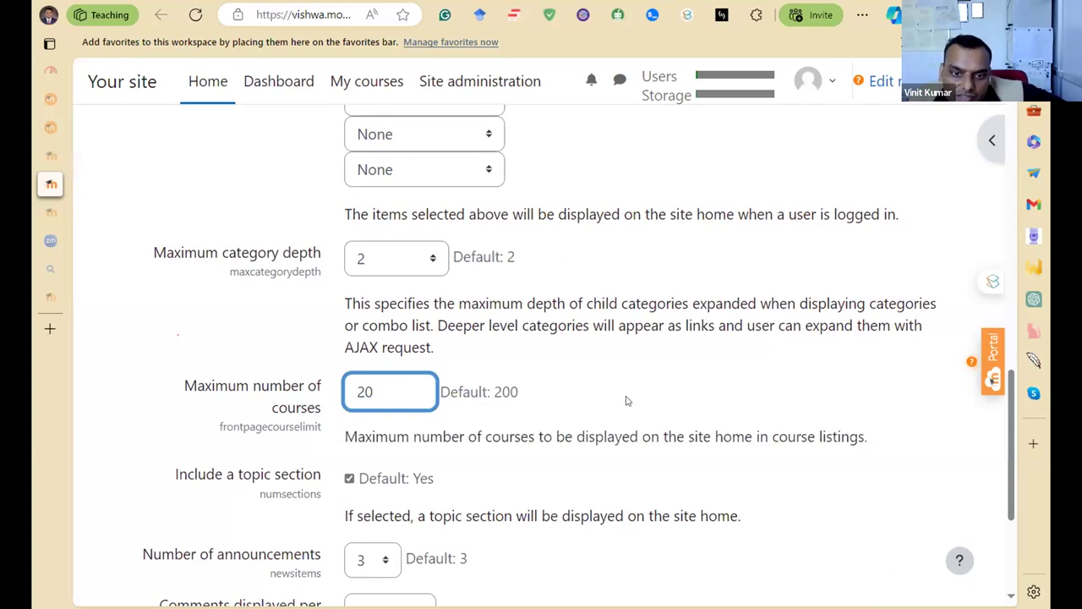
- Choose "Authenticated user on site home (frontpage)" as the default site home role and save the site home settings
{"action": "scroll", "coordinate": [626, 401], "scroll_direction": "down", "scroll_amount": 3}
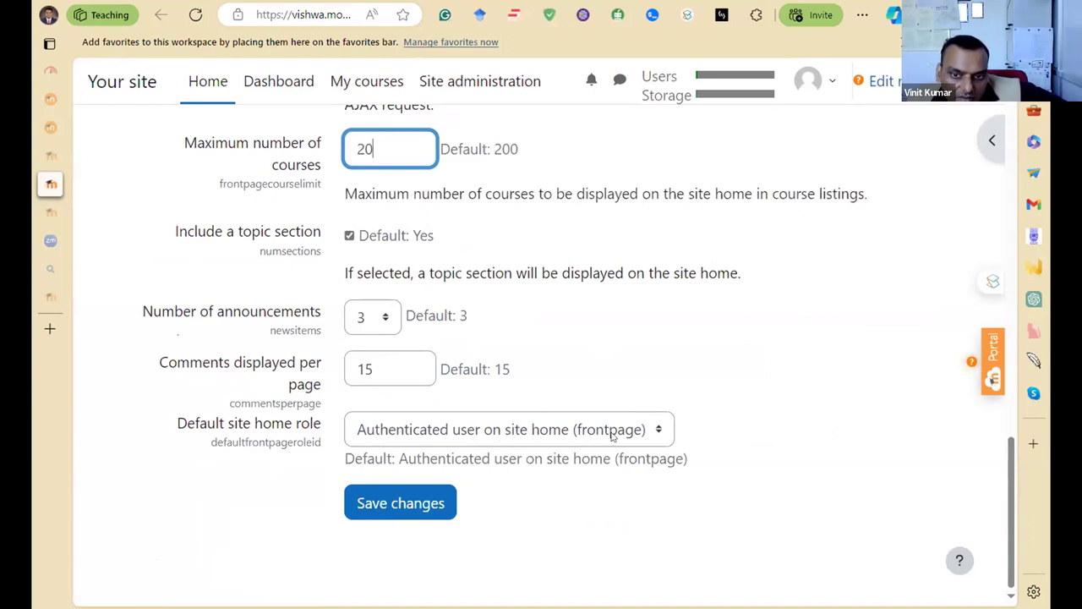
{"action": "left_click", "coordinate": [397, 431]}
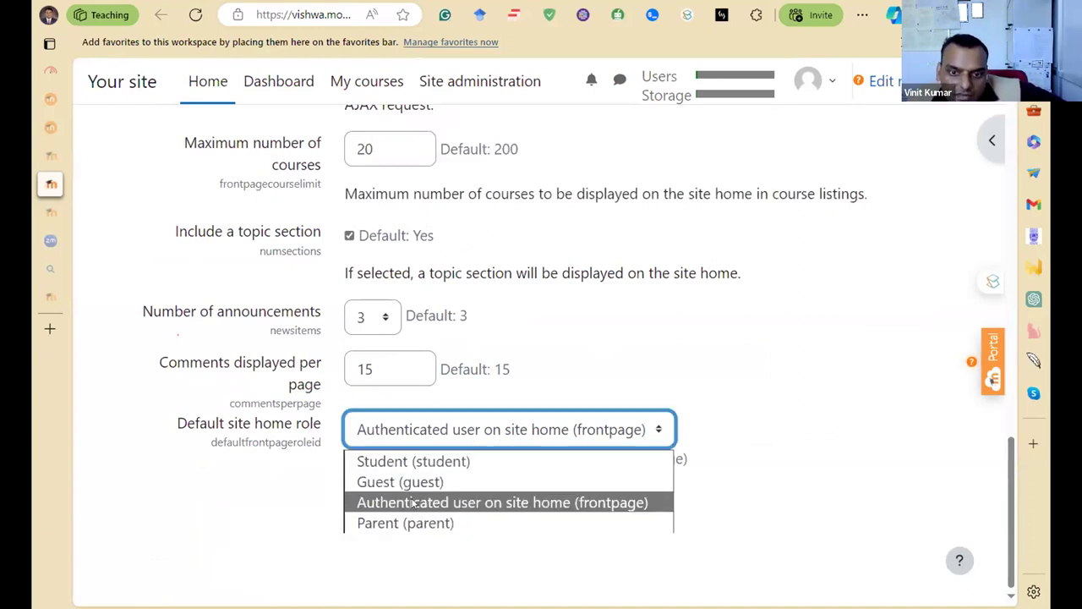
{"action": "left_click", "coordinate": [414, 504]}
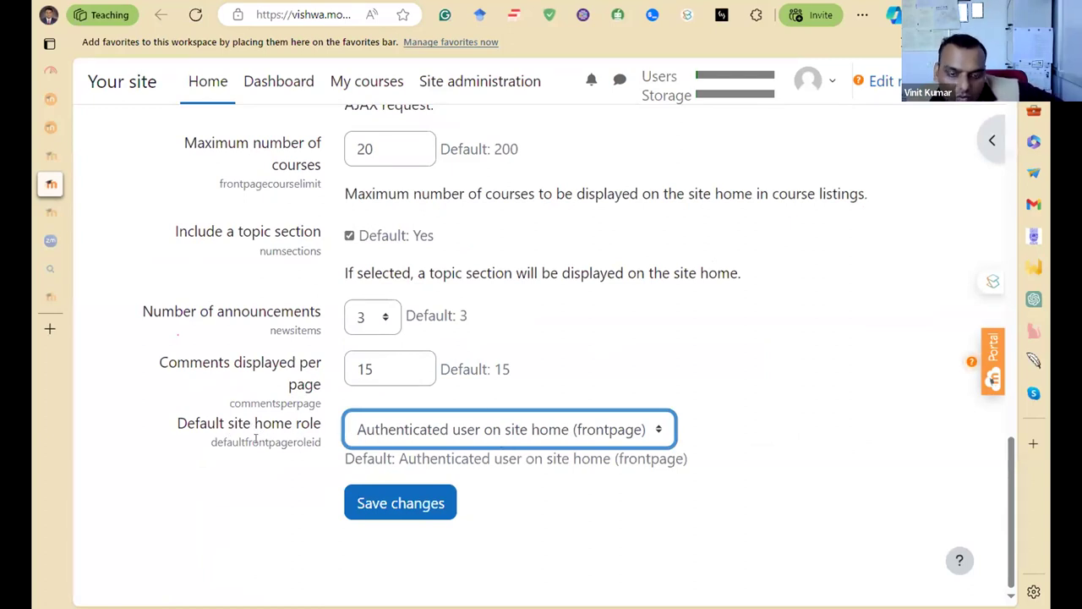
{"action": "left_click", "coordinate": [391, 506]}
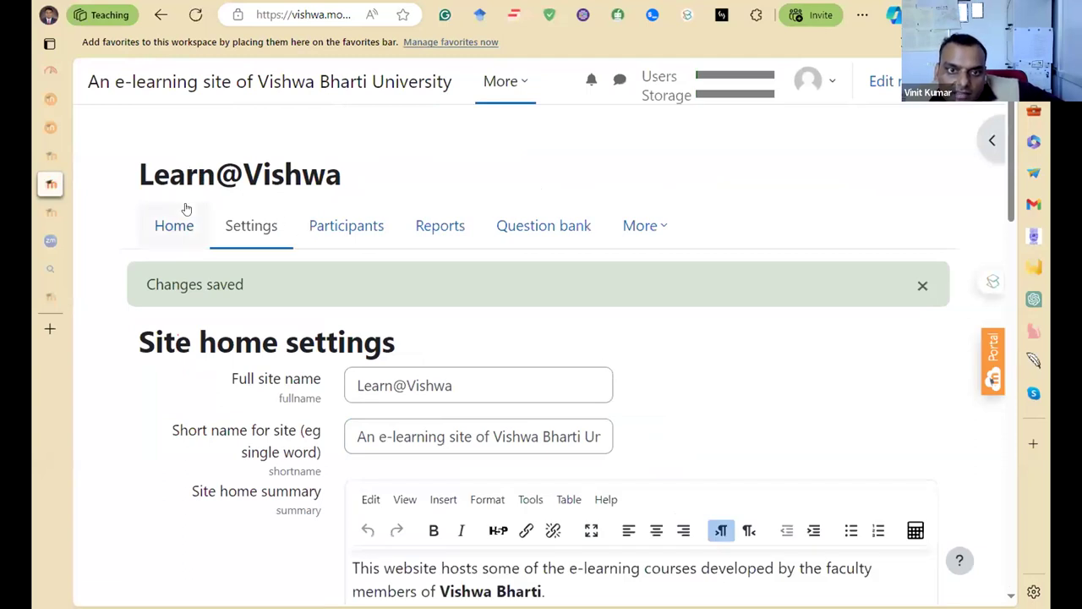
- Open the dashboard and examine its blocks and the course overview
{"action": "left_click", "coordinate": [513, 84]}
{"action": "left_click", "coordinate": [525, 160]}
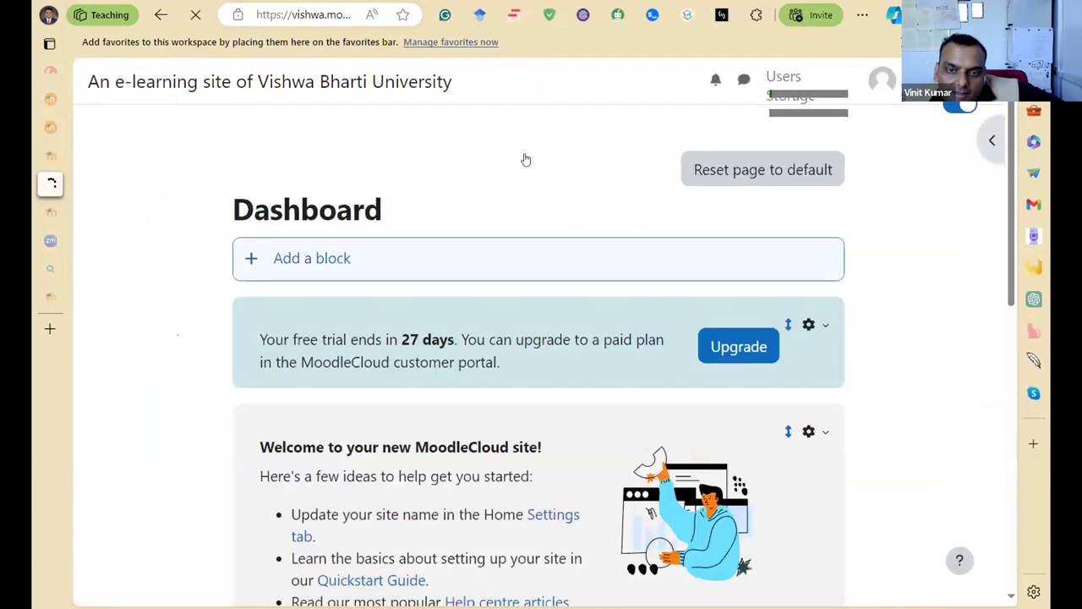
{"action": "scroll", "coordinate": [519, 223], "scroll_direction": "down", "scroll_amount": 8}
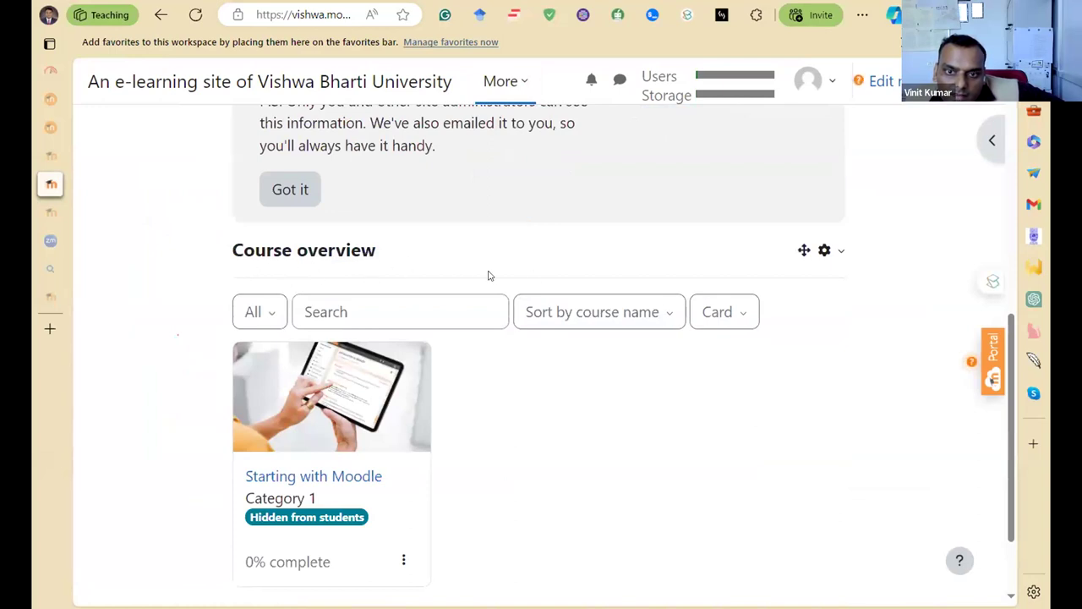
{"action": "scroll", "coordinate": [568, 277], "scroll_direction": "up", "scroll_amount": 10}
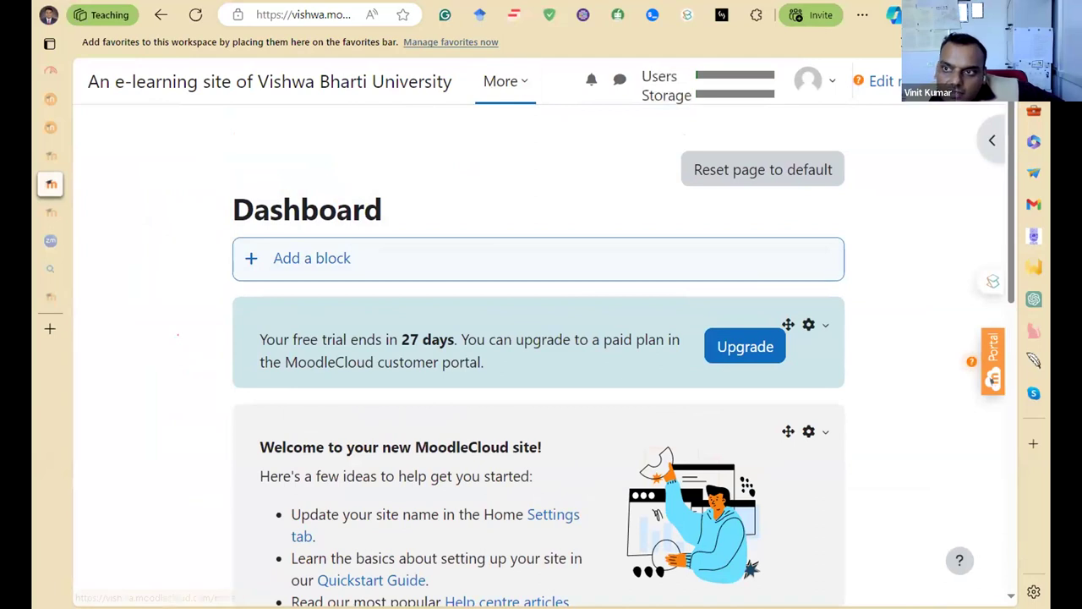
- Turn off edit mode on the dashboard and open the site home page
{"action": "left_click", "coordinate": [502, 82]}
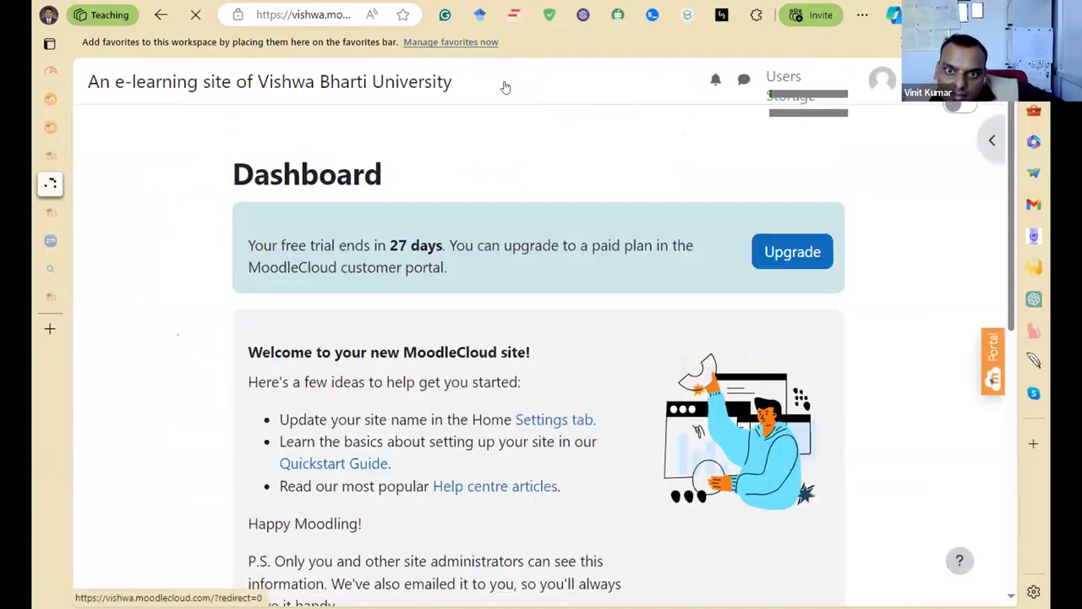
{"action": "left_click", "coordinate": [495, 96]}
{"action": "left_click", "coordinate": [502, 131]}
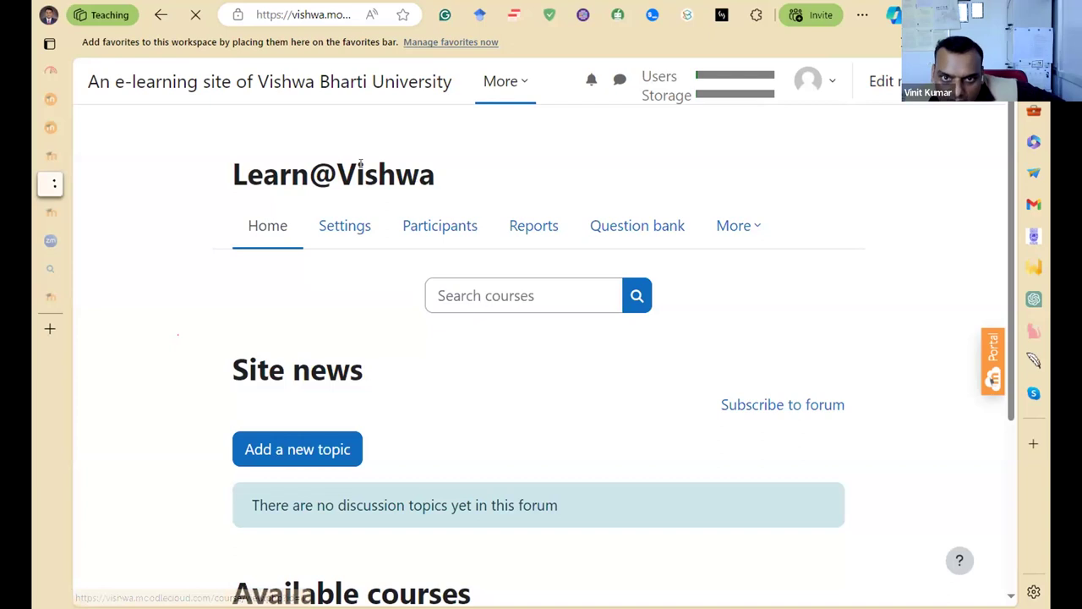
- Examine the site news and available courses on the site home, and open the site's participants list
{"action": "scroll", "coordinate": [391, 271], "scroll_direction": "down", "scroll_amount": 2}
{"action": "scroll", "coordinate": [391, 270], "scroll_direction": "down", "scroll_amount": 1}
{"action": "scroll", "coordinate": [635, 276], "scroll_direction": "down", "scroll_amount": 1}
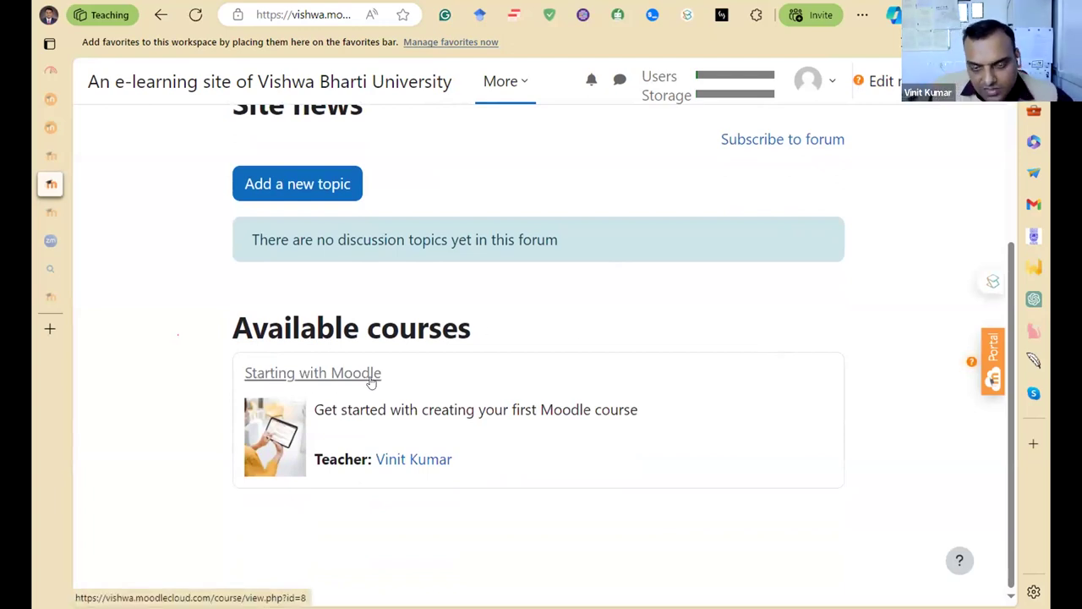
{"action": "scroll", "coordinate": [494, 359], "scroll_direction": "up", "scroll_amount": 3}
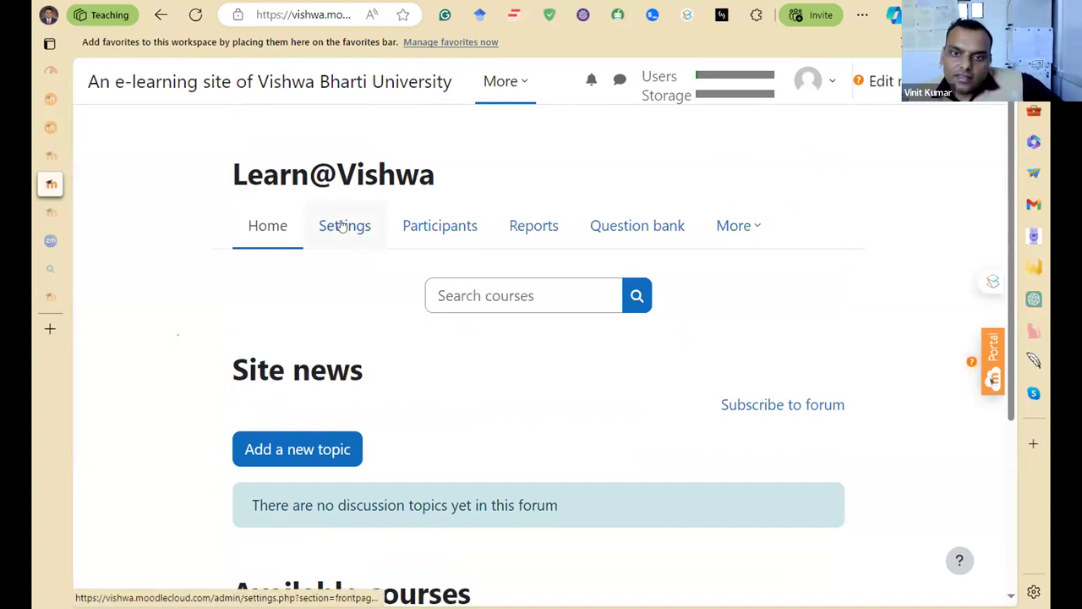
{"action": "left_click", "coordinate": [414, 231]}
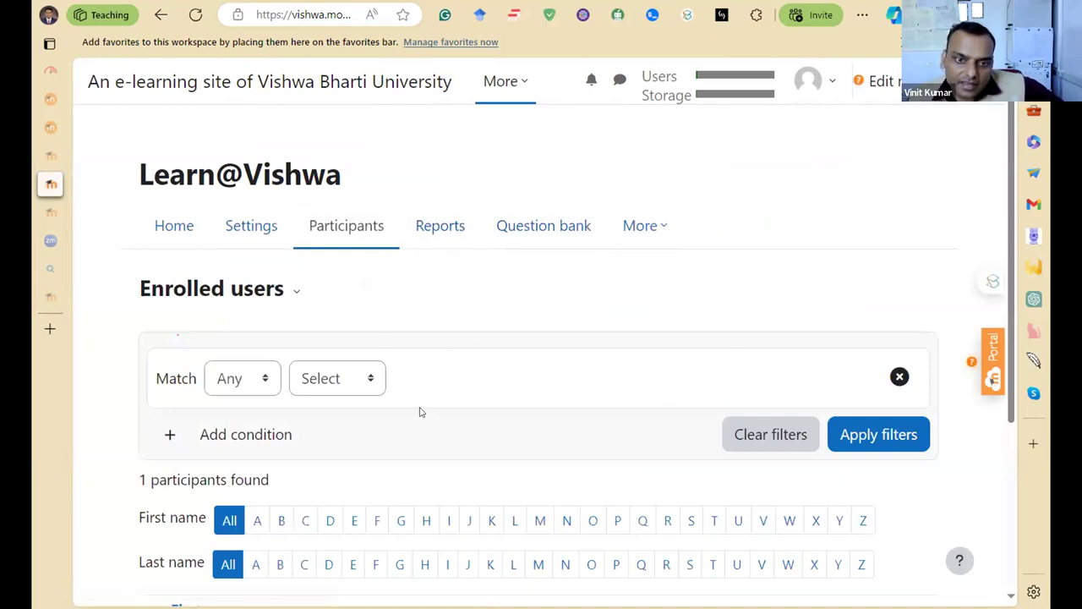
- Examine the enrolled users page, including its filters, name initials and the participant table with roles and groups
{"action": "scroll", "coordinate": [311, 443], "scroll_direction": "down", "scroll_amount": 3}
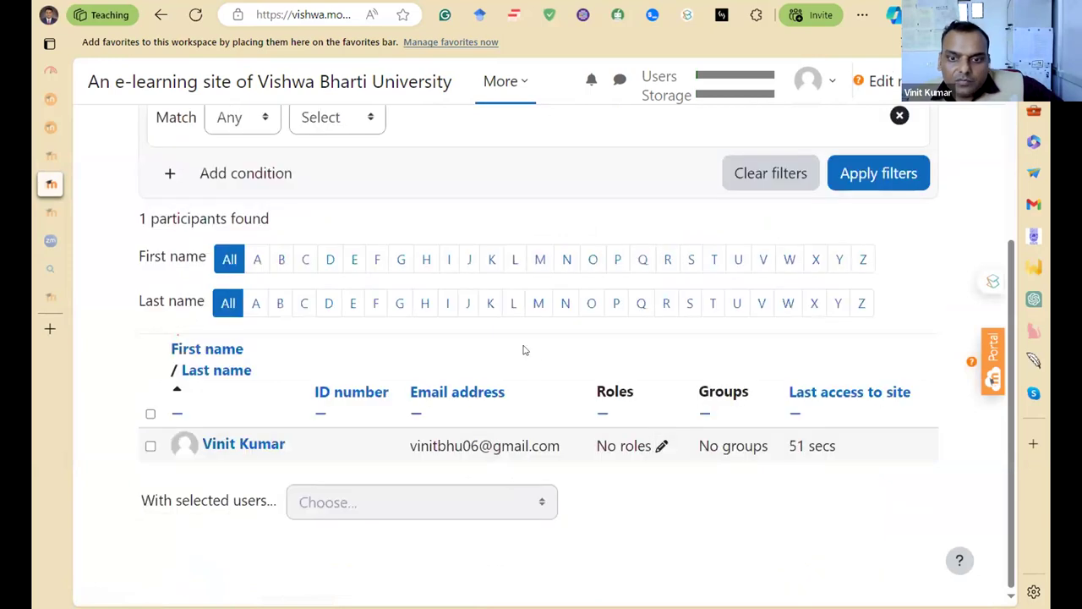
{"action": "scroll", "coordinate": [440, 324], "scroll_direction": "up", "scroll_amount": 3}
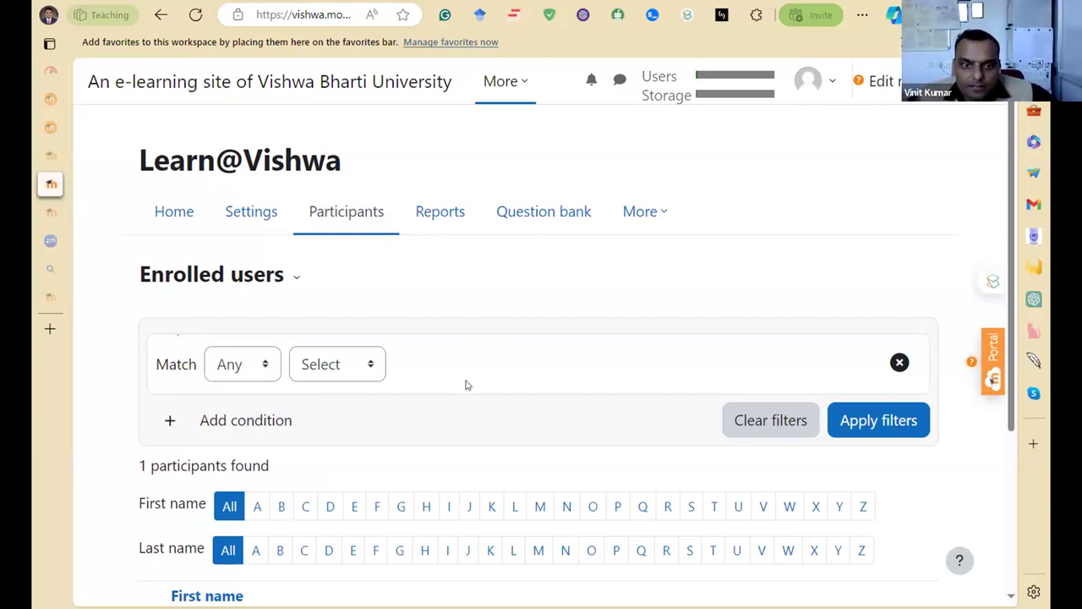
{"action": "scroll", "coordinate": [465, 383], "scroll_direction": "down", "scroll_amount": 3}
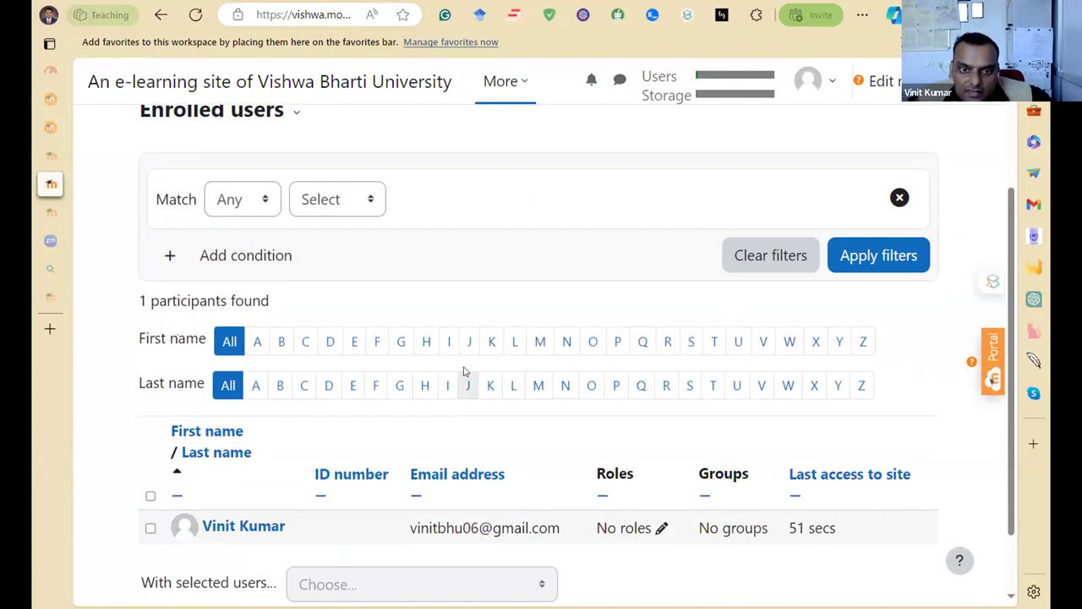
{"action": "scroll", "coordinate": [464, 371], "scroll_direction": "down", "scroll_amount": 1}
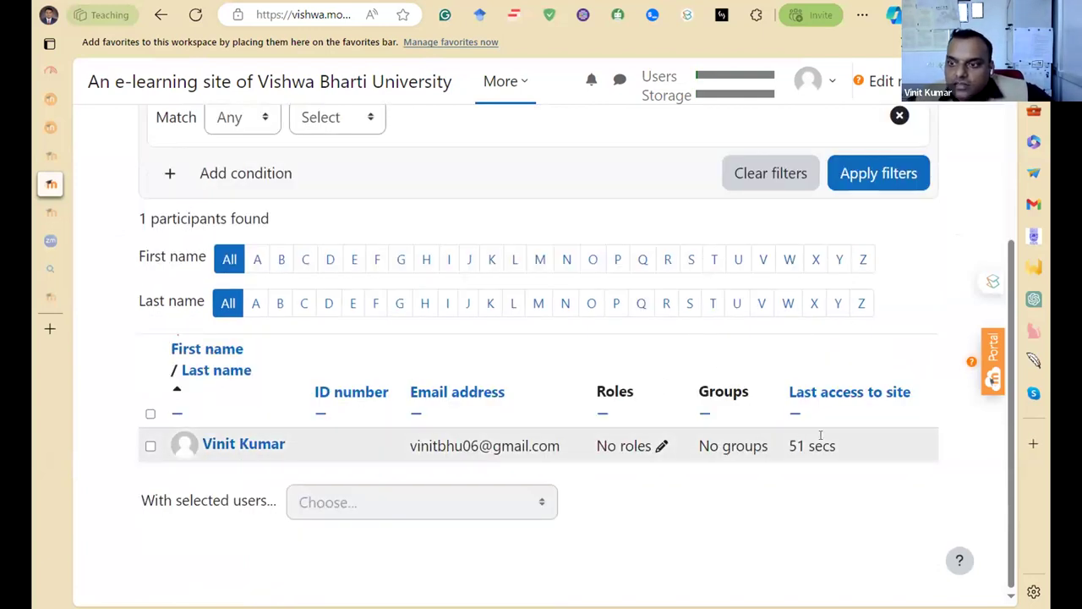
{"action": "scroll", "coordinate": [820, 435], "scroll_direction": "up", "scroll_amount": 3}
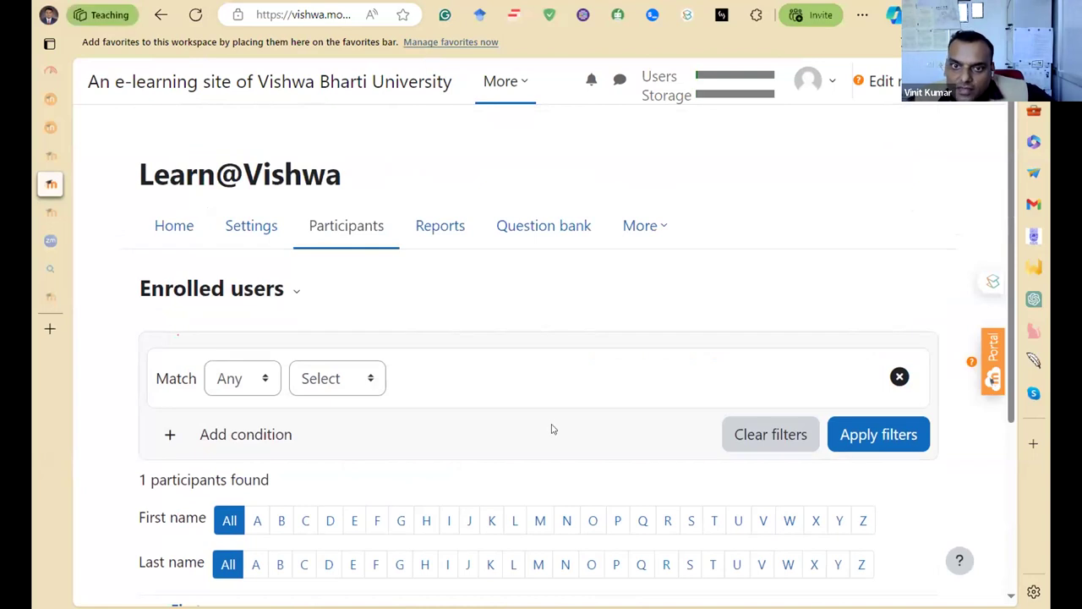
{"action": "scroll", "coordinate": [541, 435], "scroll_direction": "down", "scroll_amount": 3}
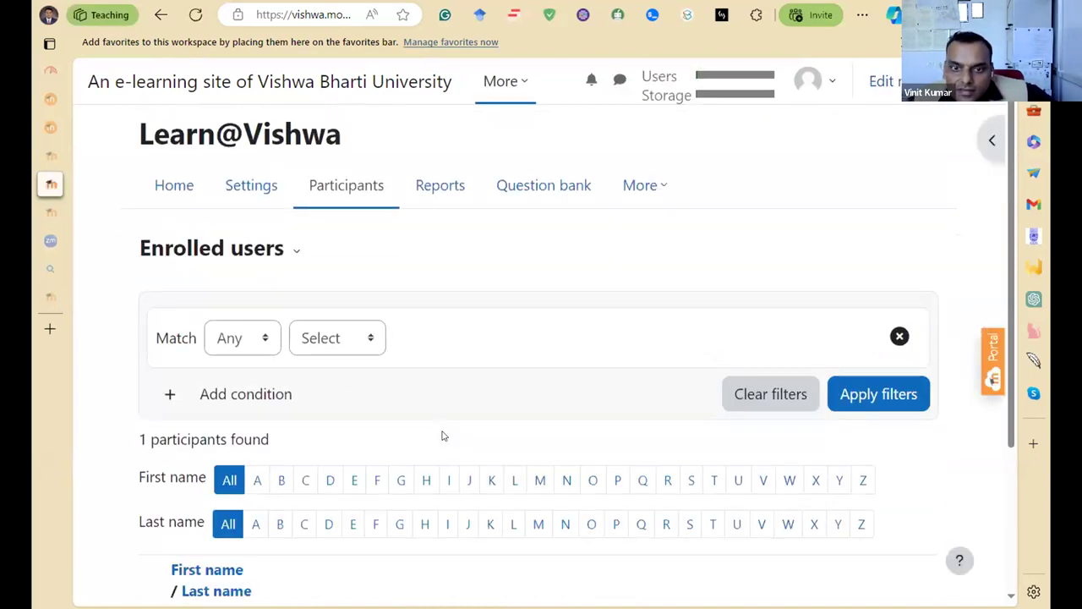
{"action": "scroll", "coordinate": [444, 435], "scroll_direction": "down", "scroll_amount": 3}
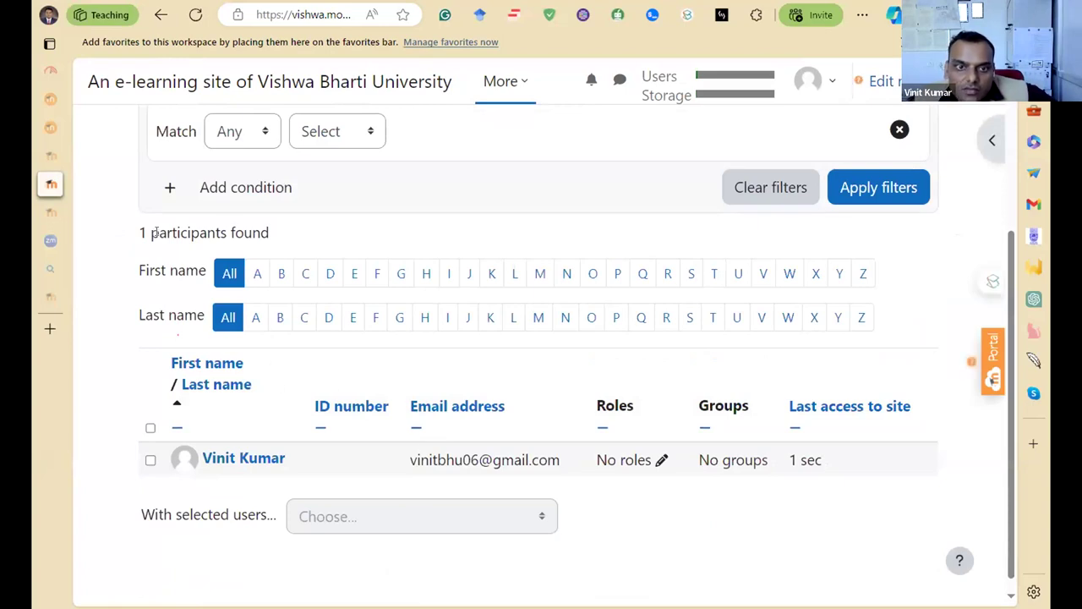
- Select the listed participant and review the messaging and table download actions available for selected users
{"action": "left_click", "coordinate": [150, 459]}
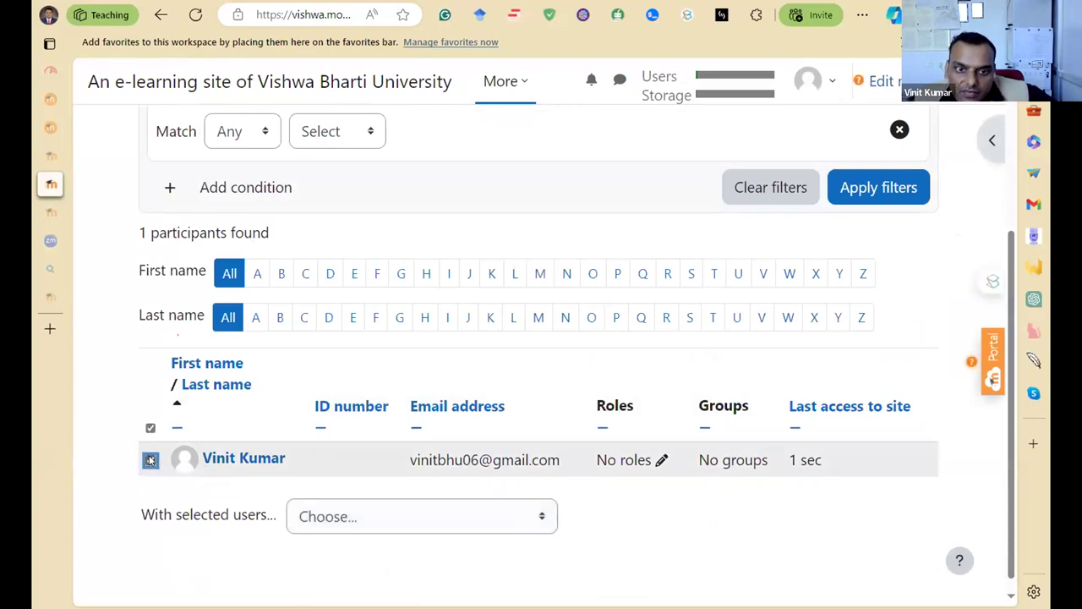
{"action": "left_click", "coordinate": [356, 516]}
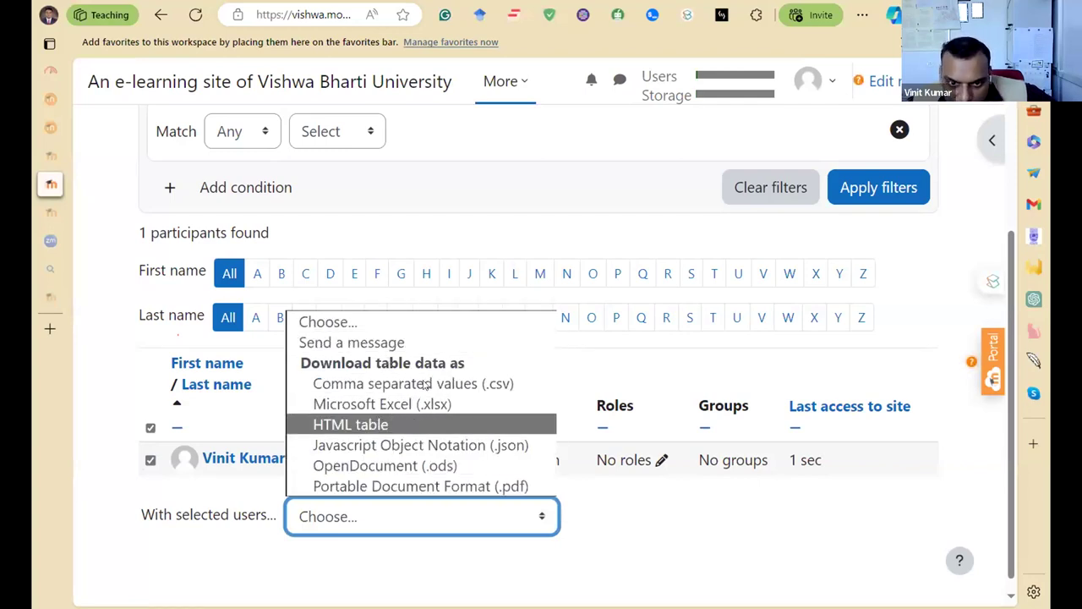
{"action": "left_click", "coordinate": [683, 540]}
{"action": "scroll", "coordinate": [537, 435], "scroll_direction": "up", "scroll_amount": 3}
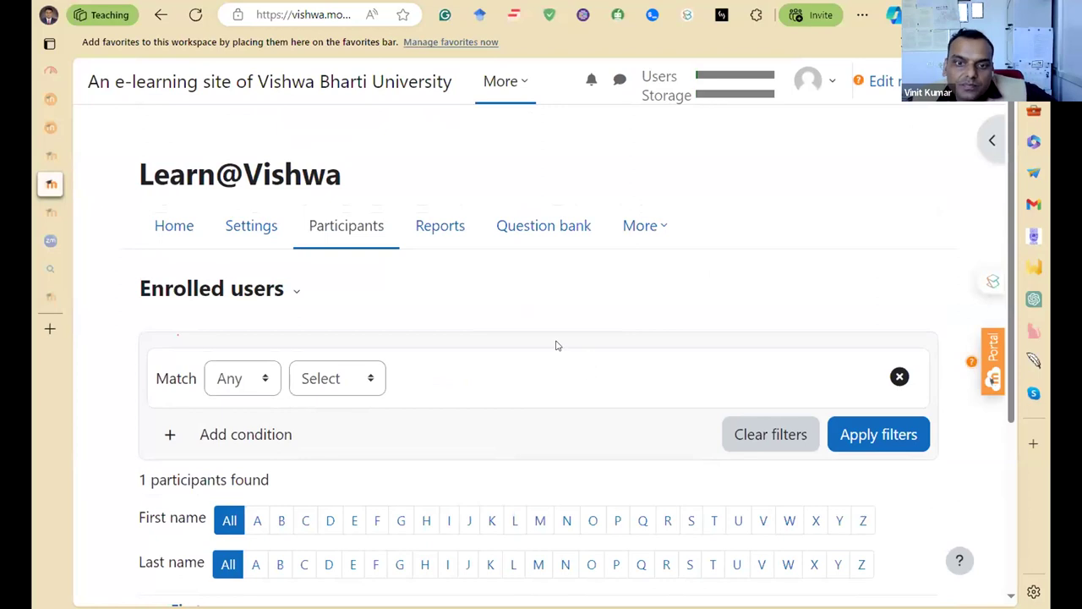
- Open the site's reports and get the Learn@Vishwa logs for all participants, all days and all activities
{"action": "left_click", "coordinate": [446, 230]}
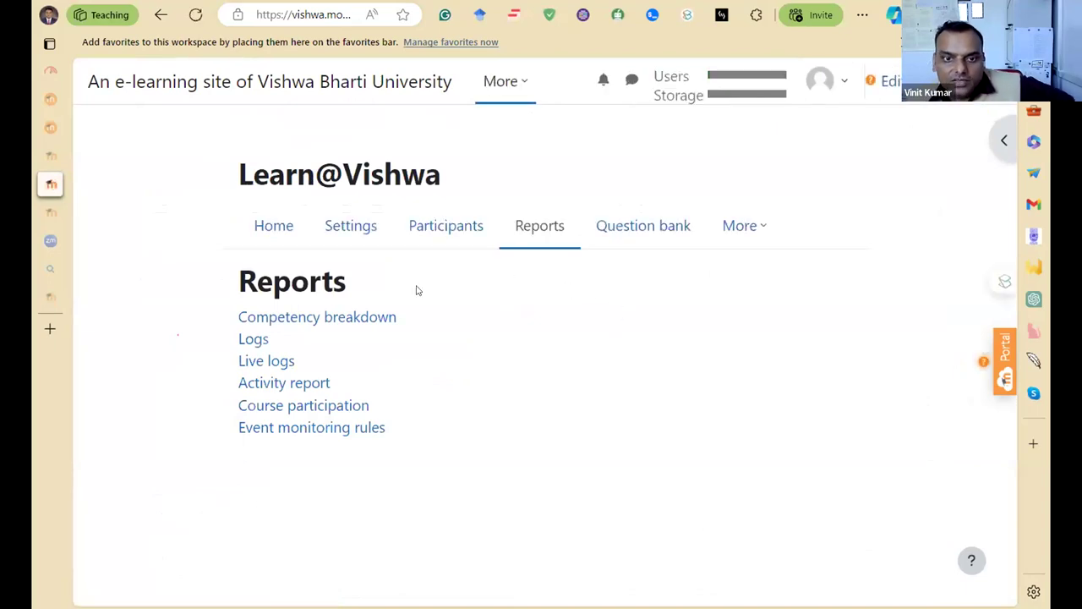
{"action": "left_click", "coordinate": [254, 340]}
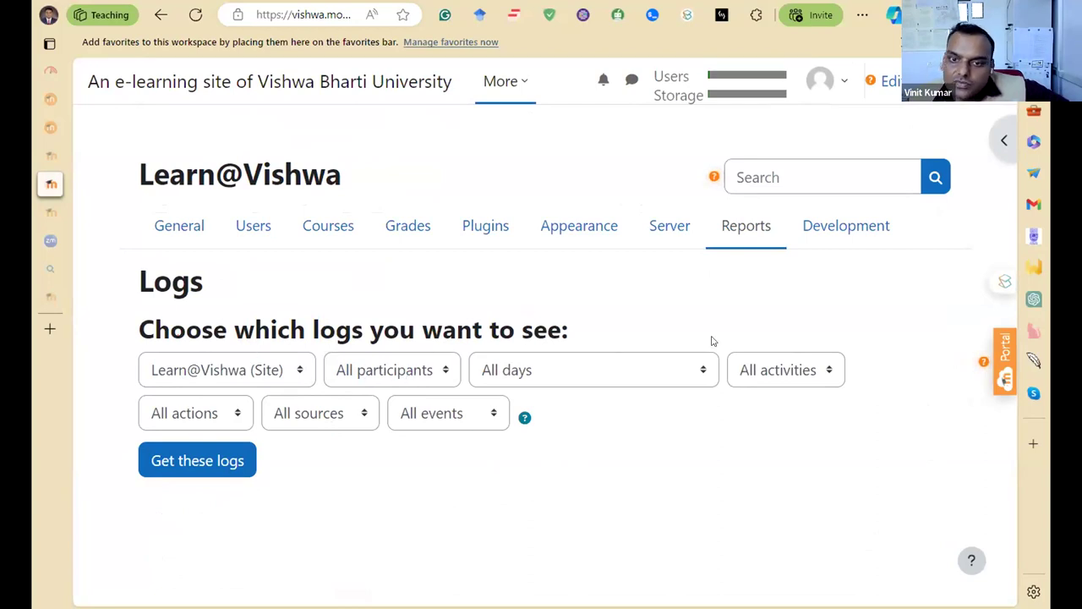
{"action": "left_click", "coordinate": [225, 457]}
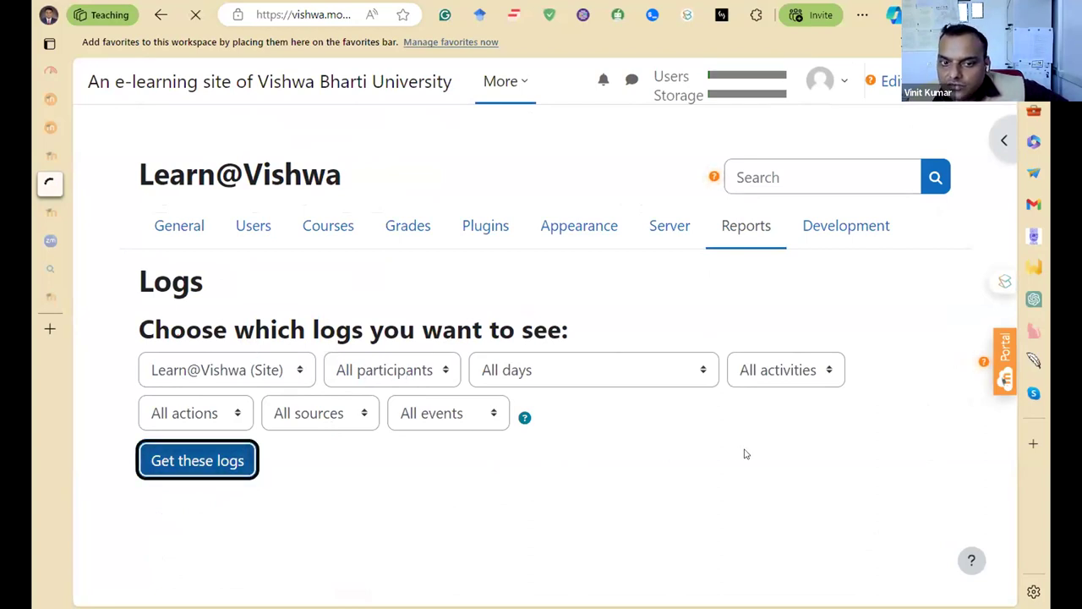
- Examine the site log entries from newest to oldest, including event names, descriptions, origins, IP addresses and the table download option
{"action": "scroll", "coordinate": [489, 483], "scroll_direction": "down", "scroll_amount": 2}
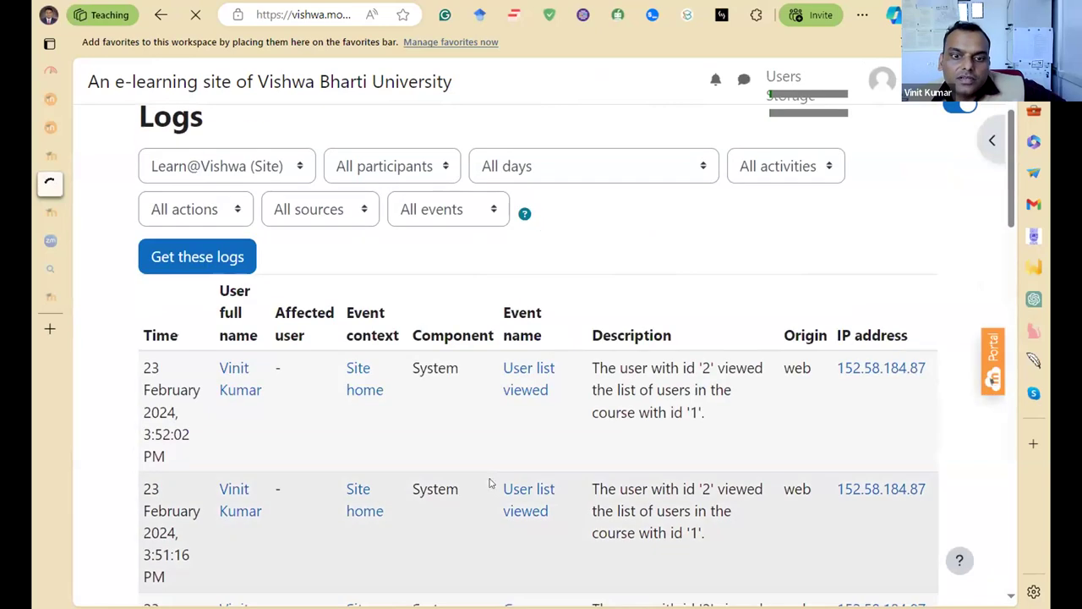
{"action": "scroll", "coordinate": [489, 483], "scroll_direction": "down", "scroll_amount": 5}
{"action": "scroll", "coordinate": [483, 358], "scroll_direction": "up", "scroll_amount": 4}
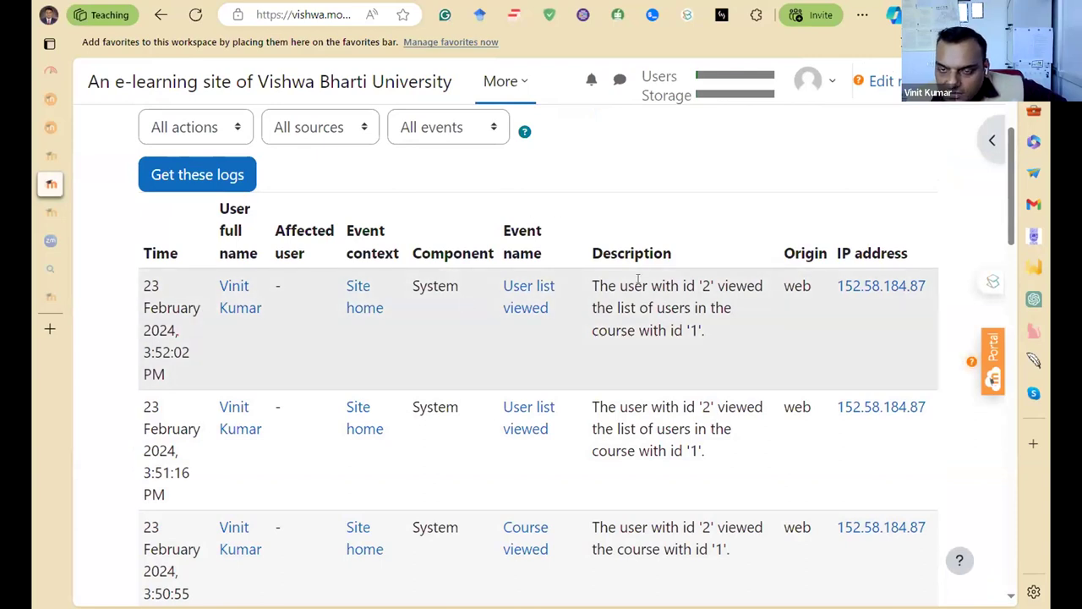
{"action": "scroll", "coordinate": [653, 346], "scroll_direction": "down", "scroll_amount": 1}
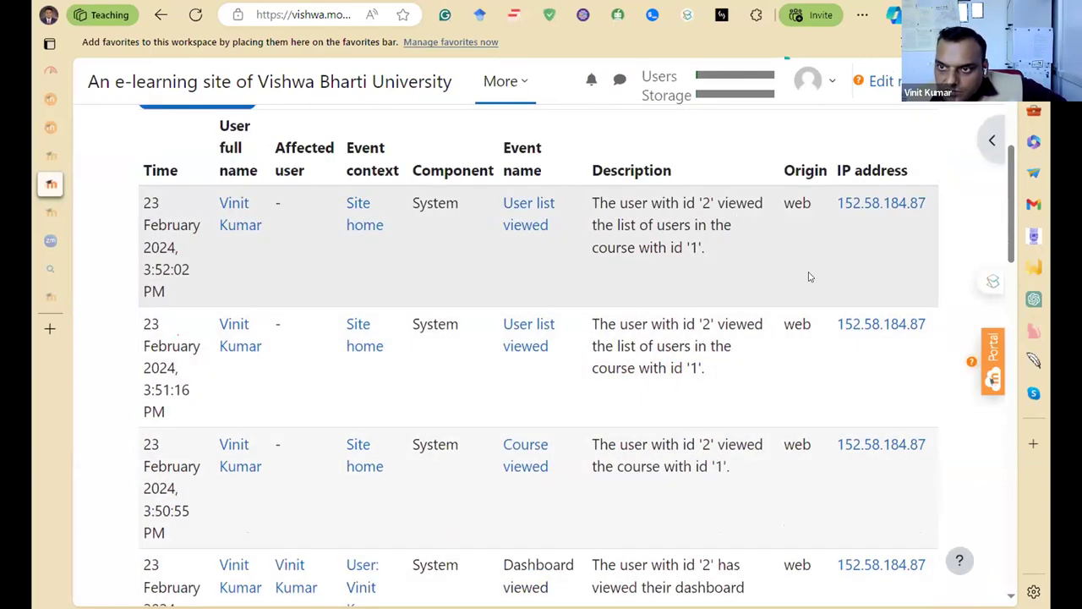
{"action": "scroll", "coordinate": [812, 268], "scroll_direction": "down", "scroll_amount": 1}
{"action": "scroll", "coordinate": [831, 415], "scroll_direction": "down", "scroll_amount": 20}
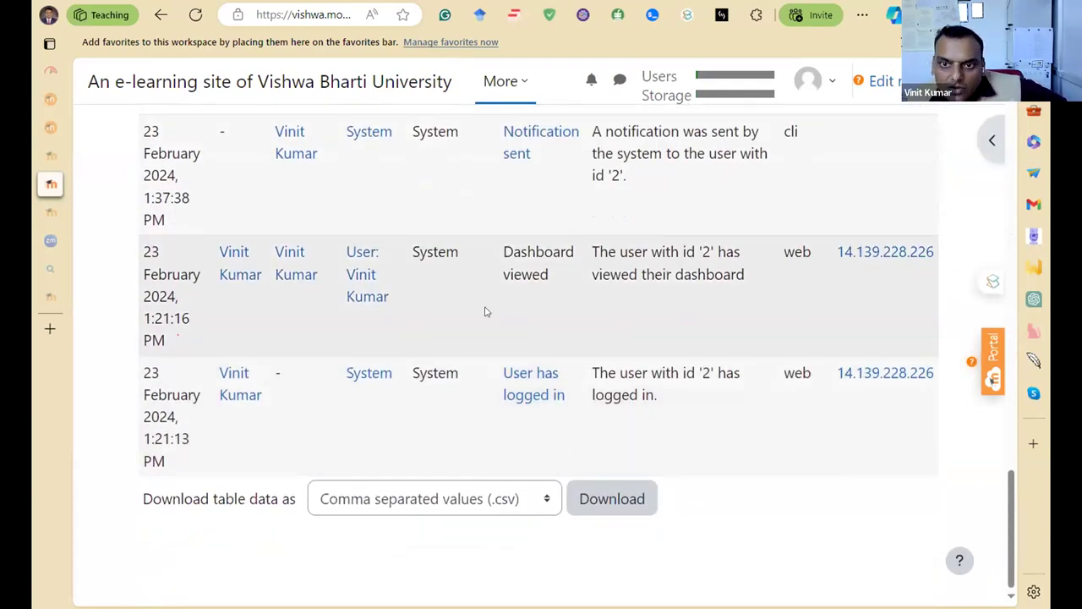
{"action": "scroll", "coordinate": [453, 364], "scroll_direction": "up", "scroll_amount": 4}
{"action": "scroll", "coordinate": [453, 363], "scroll_direction": "up", "scroll_amount": 15}
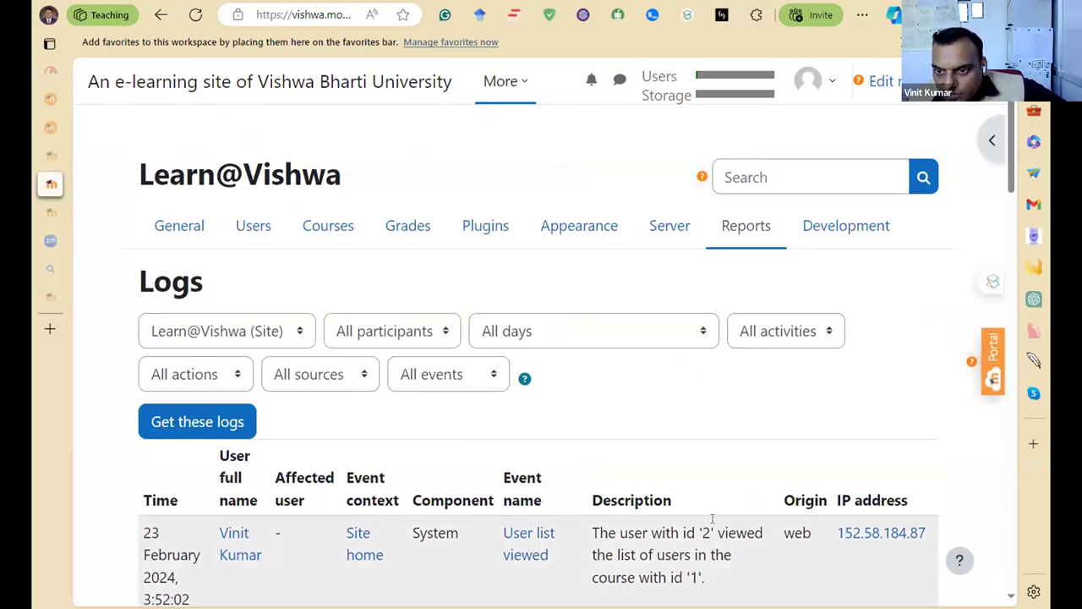
{"action": "scroll", "coordinate": [744, 389], "scroll_direction": "down", "scroll_amount": 5}
{"action": "scroll", "coordinate": [794, 384], "scroll_direction": "down", "scroll_amount": 6}
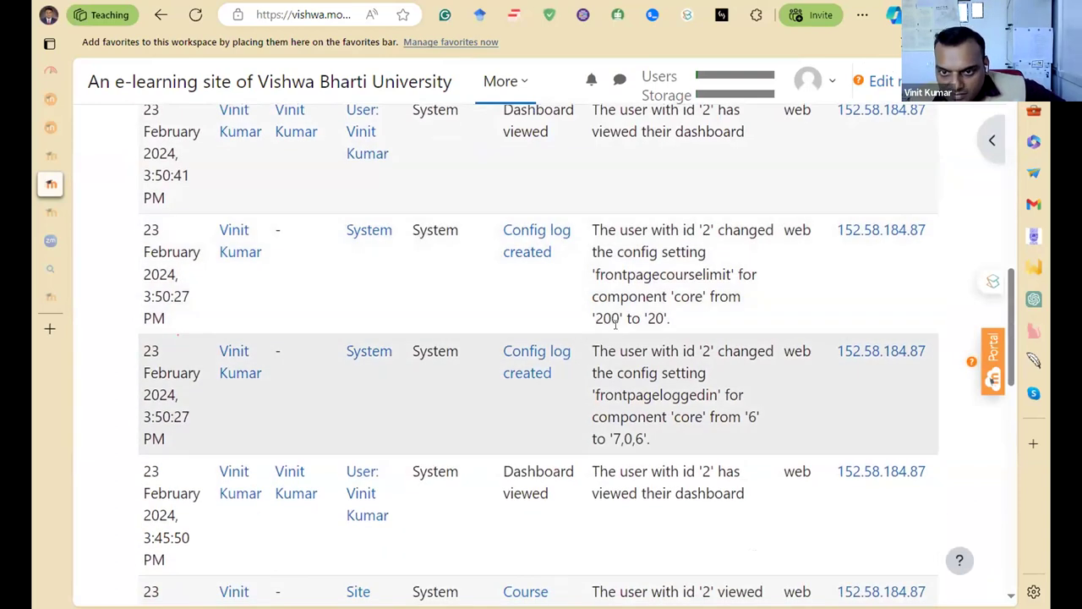
{"action": "scroll", "coordinate": [724, 329], "scroll_direction": "up", "scroll_amount": 10}
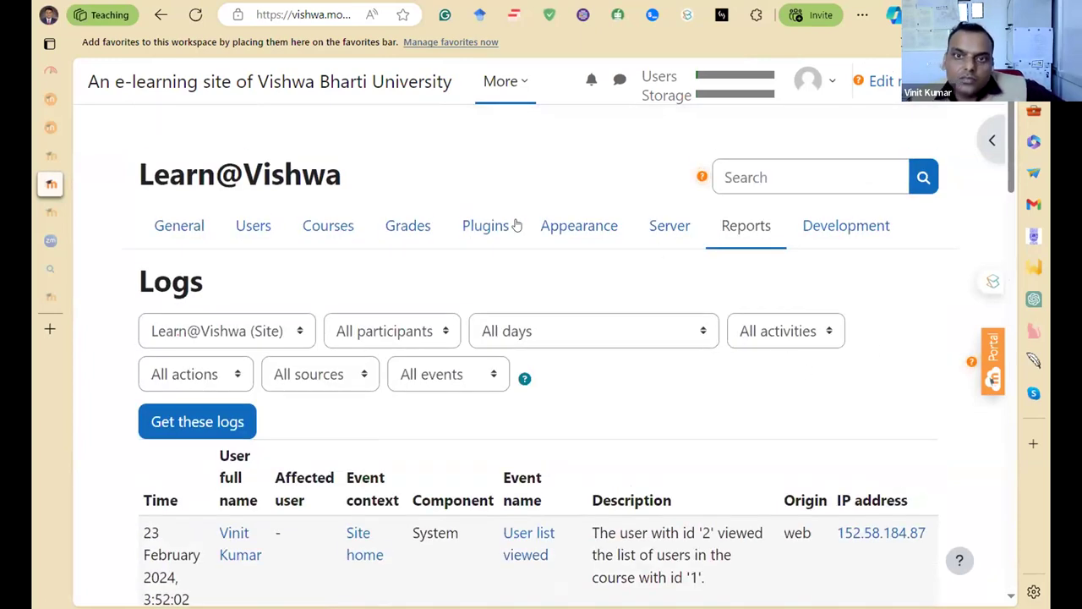
{"action": "left_click", "coordinate": [525, 86]}
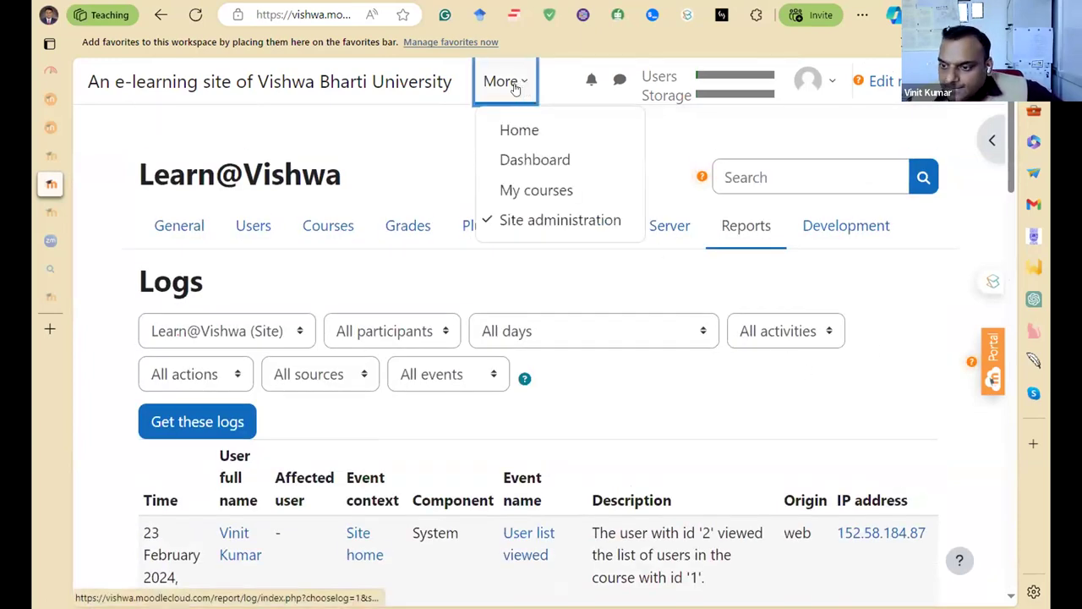
{"action": "left_click", "coordinate": [367, 162]}
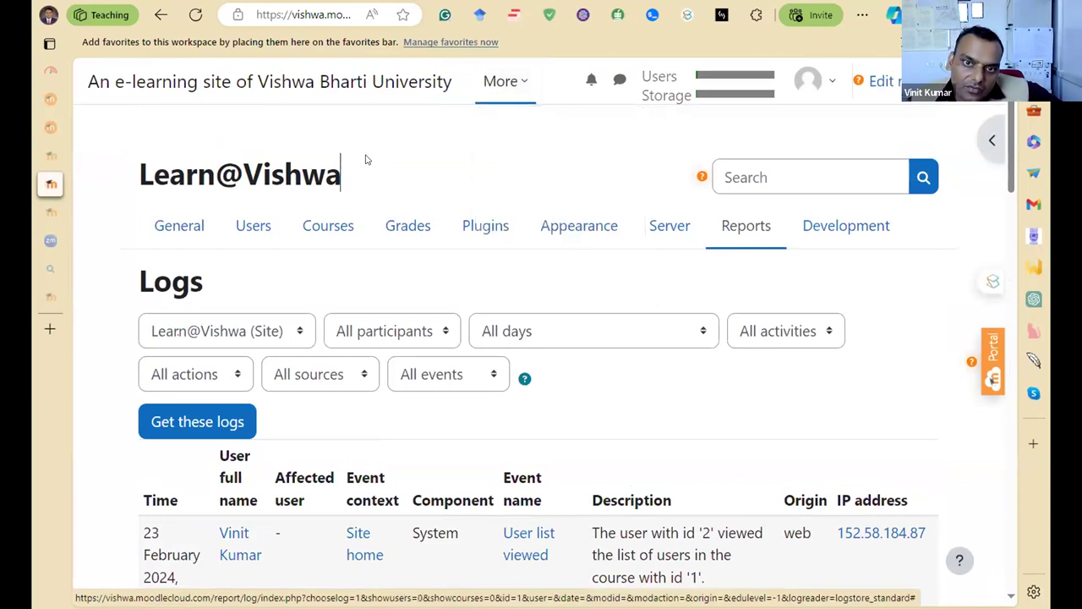
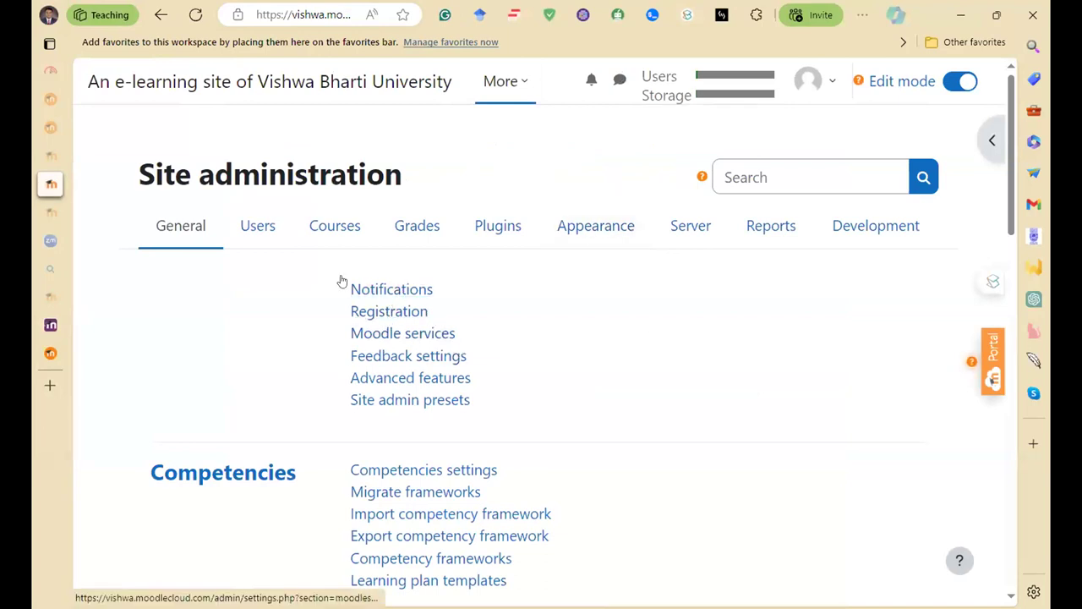
- Review the general site administration categories, and open the Users administration section
{"action": "scroll", "coordinate": [266, 397], "scroll_direction": "down", "scroll_amount": 7}
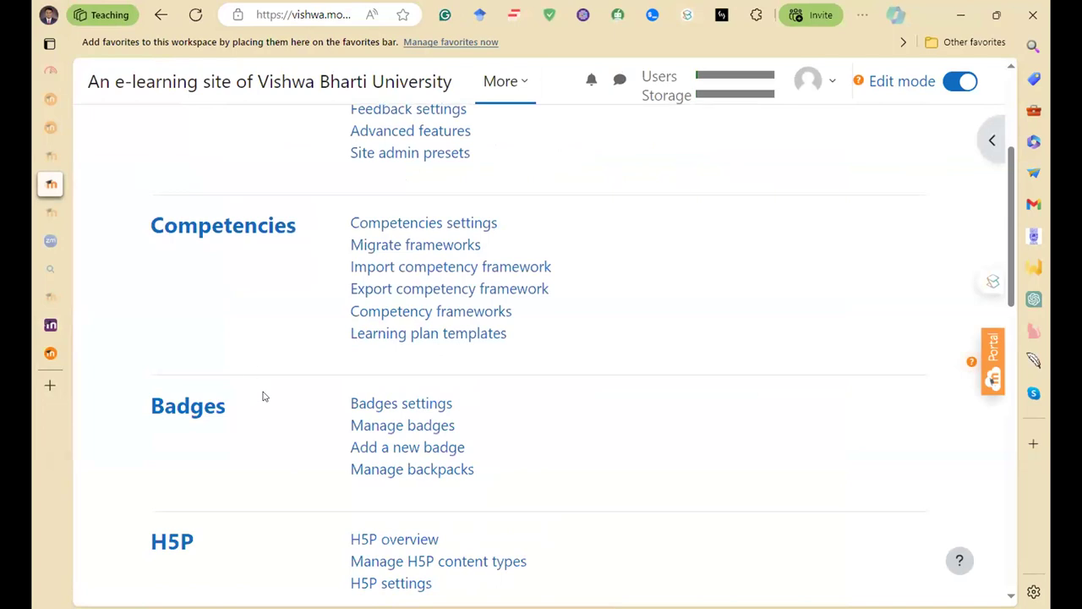
{"action": "scroll", "coordinate": [283, 446], "scroll_direction": "down", "scroll_amount": 4}
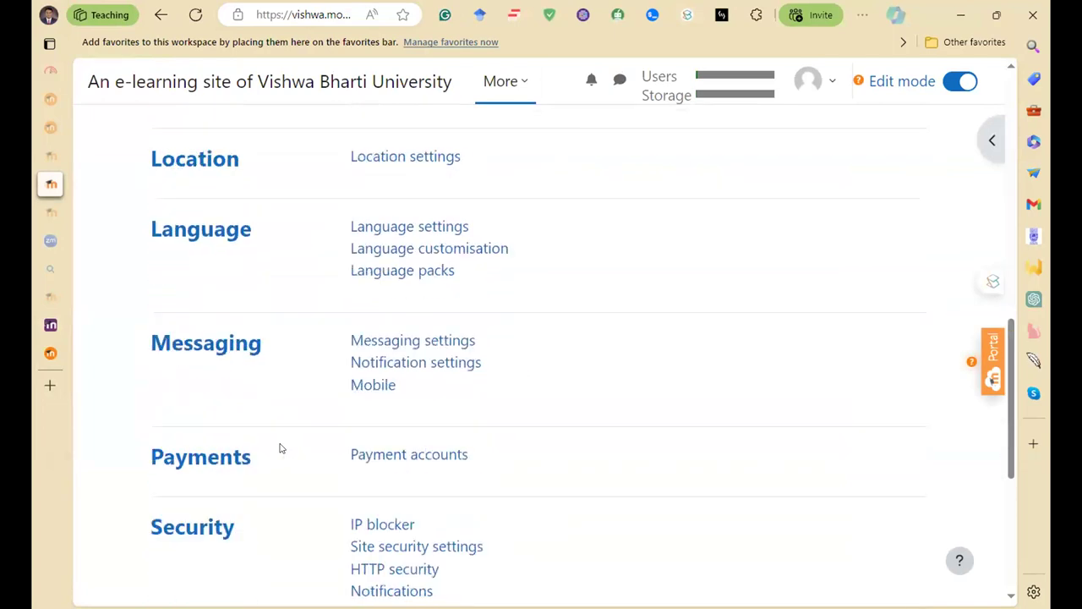
{"action": "scroll", "coordinate": [280, 446], "scroll_direction": "up", "scroll_amount": 15}
{"action": "left_click", "coordinate": [256, 234]}
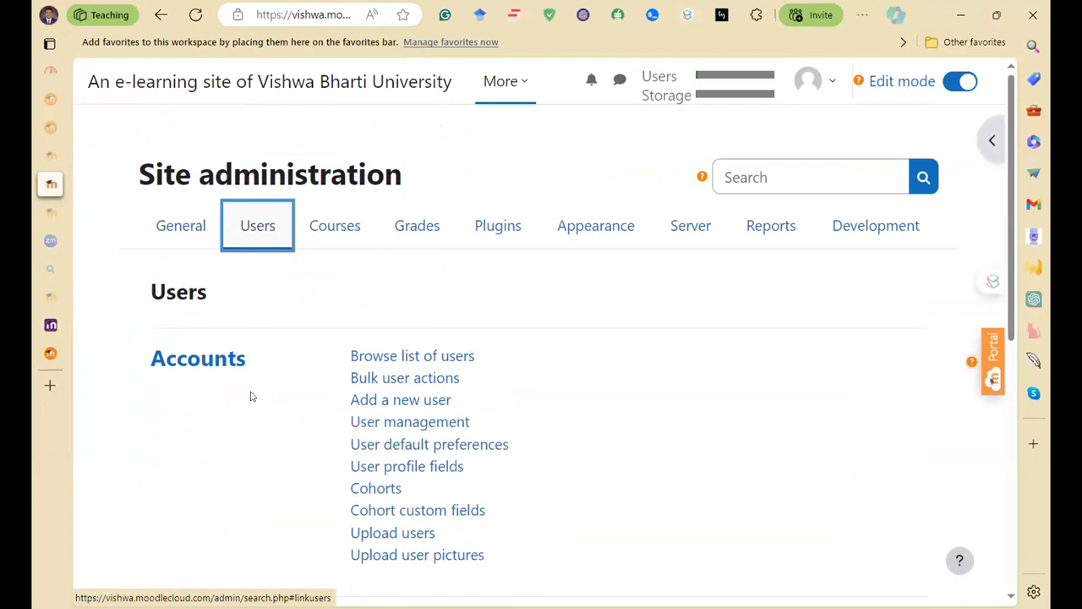
- Open the form for adding a new user account and look over its sections
{"action": "left_click", "coordinate": [395, 403]}
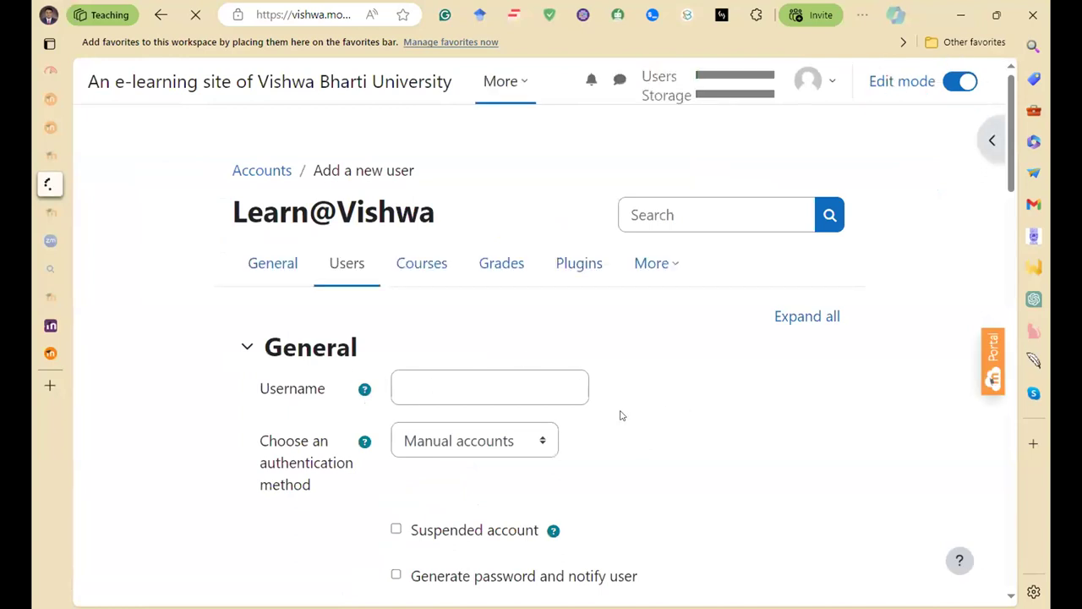
{"action": "scroll", "coordinate": [621, 414], "scroll_direction": "down", "scroll_amount": 15}
{"action": "scroll", "coordinate": [580, 432], "scroll_direction": "down", "scroll_amount": 8}
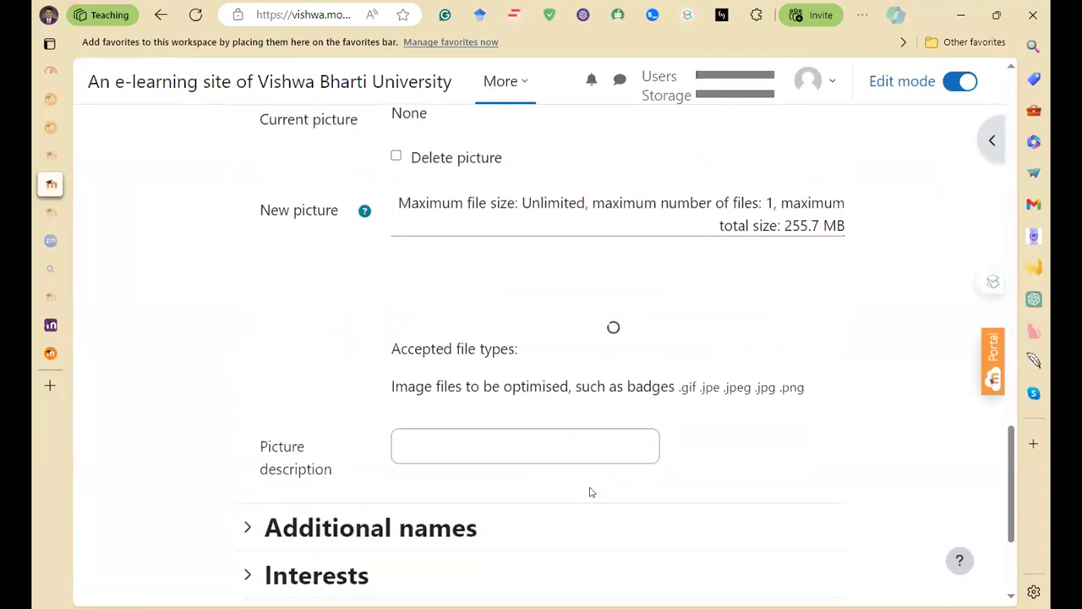
{"action": "scroll", "coordinate": [592, 482], "scroll_direction": "up", "scroll_amount": 9}
{"action": "scroll", "coordinate": [592, 482], "scroll_direction": "up", "scroll_amount": 14}
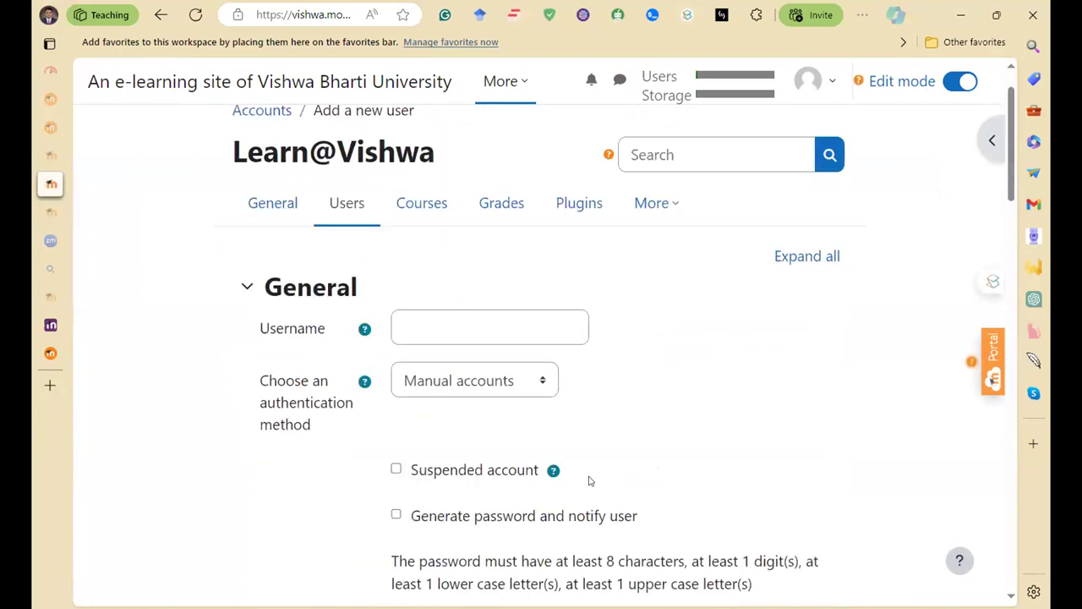
- Enter the new user's username and keep Manual accounts as the authentication method
{"action": "left_click", "coordinate": [435, 386]}
{"action": "type", "text": "vinit"}
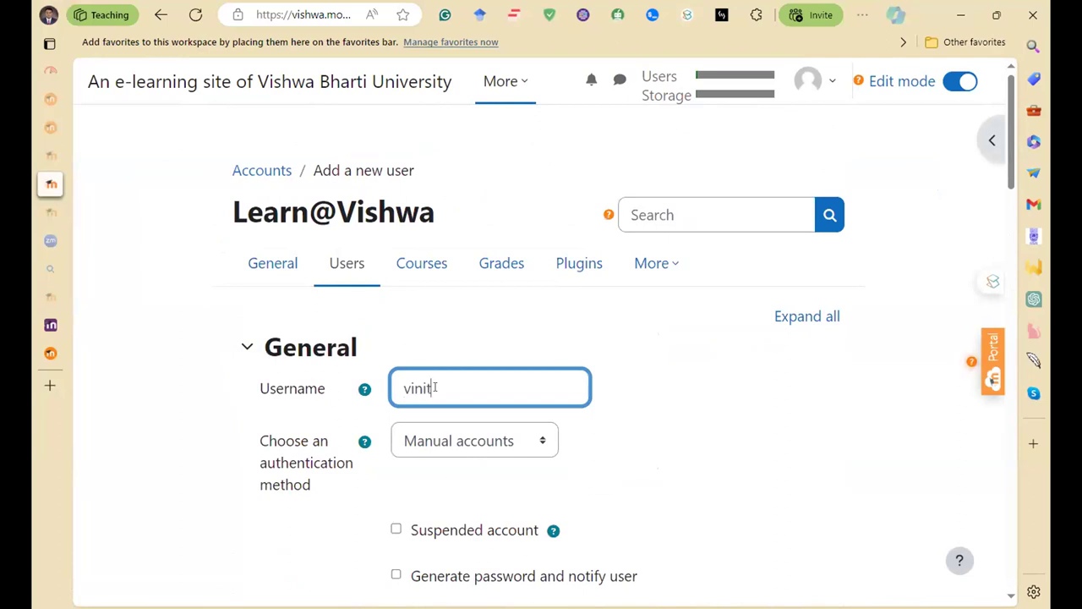
{"action": "left_click_drag", "start_coordinate": [435, 388], "coordinate": [401, 385]}
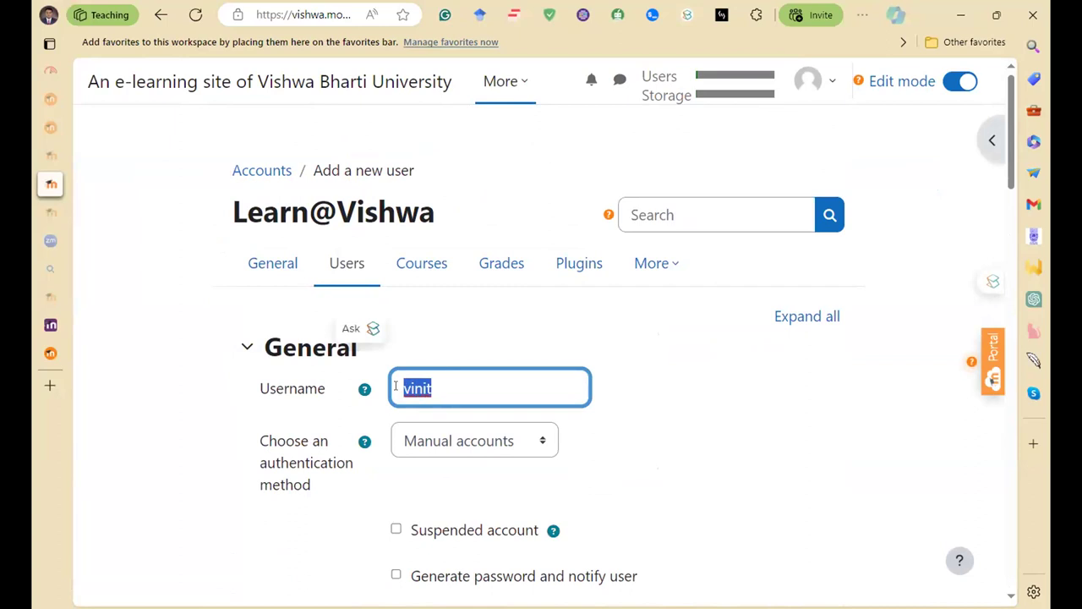
{"action": "type", "text": "VK"}
{"action": "key", "text": "Tab"}
{"action": "key", "text": "alt+Down"}
{"action": "left_click", "coordinate": [473, 428]}
- Enter the new user's first name and last name in the account form
{"action": "scroll", "coordinate": [437, 297], "scroll_direction": "down", "scroll_amount": 4}
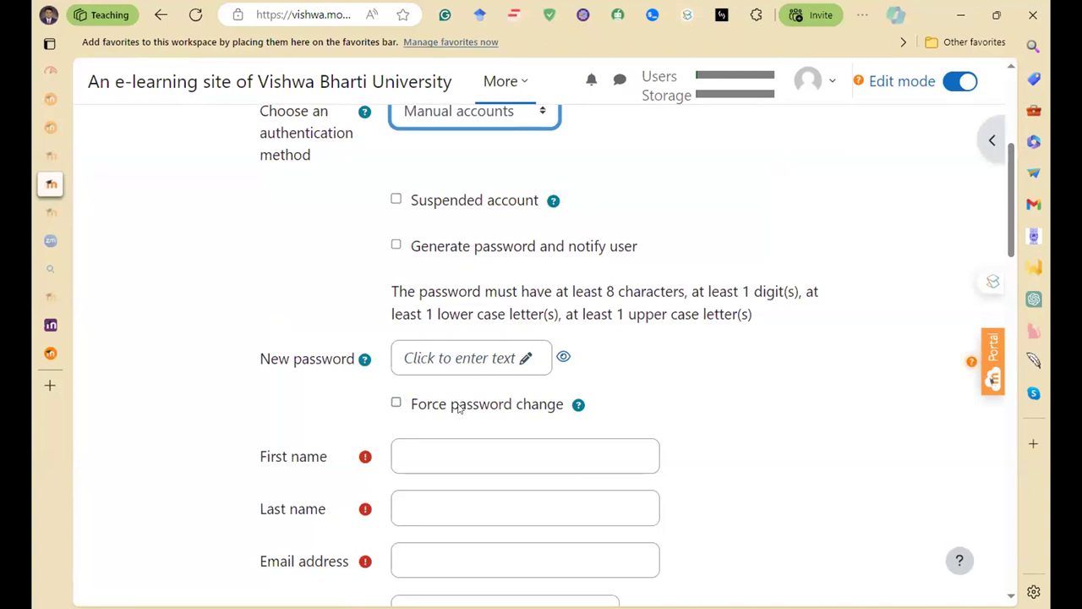
{"action": "scroll", "coordinate": [460, 406], "scroll_direction": "down", "scroll_amount": 1}
{"action": "scroll", "coordinate": [461, 364], "scroll_direction": "down", "scroll_amount": 3}
{"action": "scroll", "coordinate": [460, 321], "scroll_direction": "up", "scroll_amount": 2}
{"action": "scroll", "coordinate": [459, 321], "scroll_direction": "up", "scroll_amount": 1}
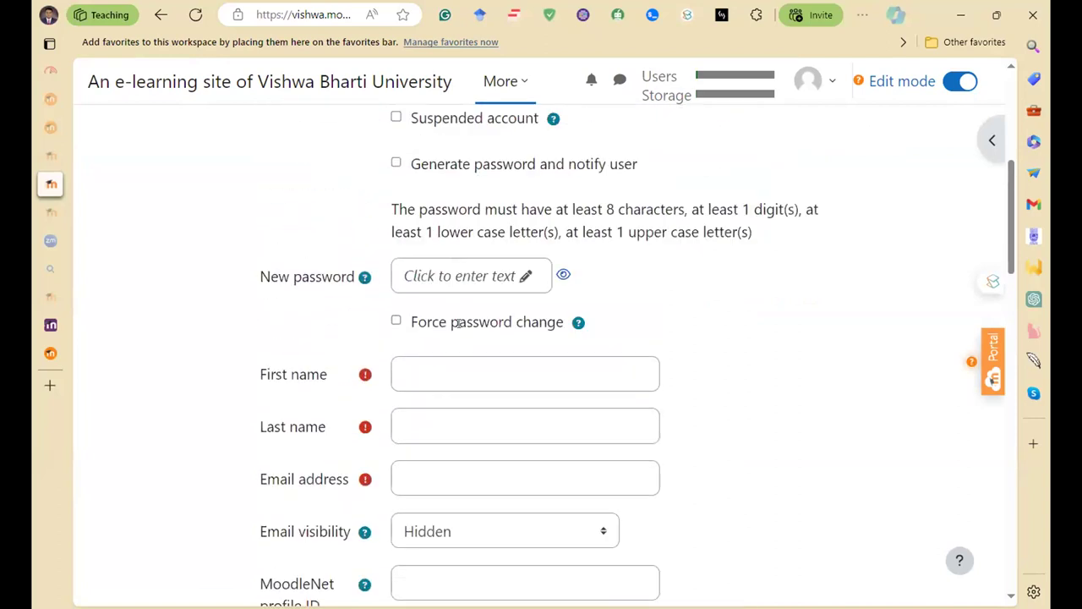
{"action": "left_click", "coordinate": [417, 373]}
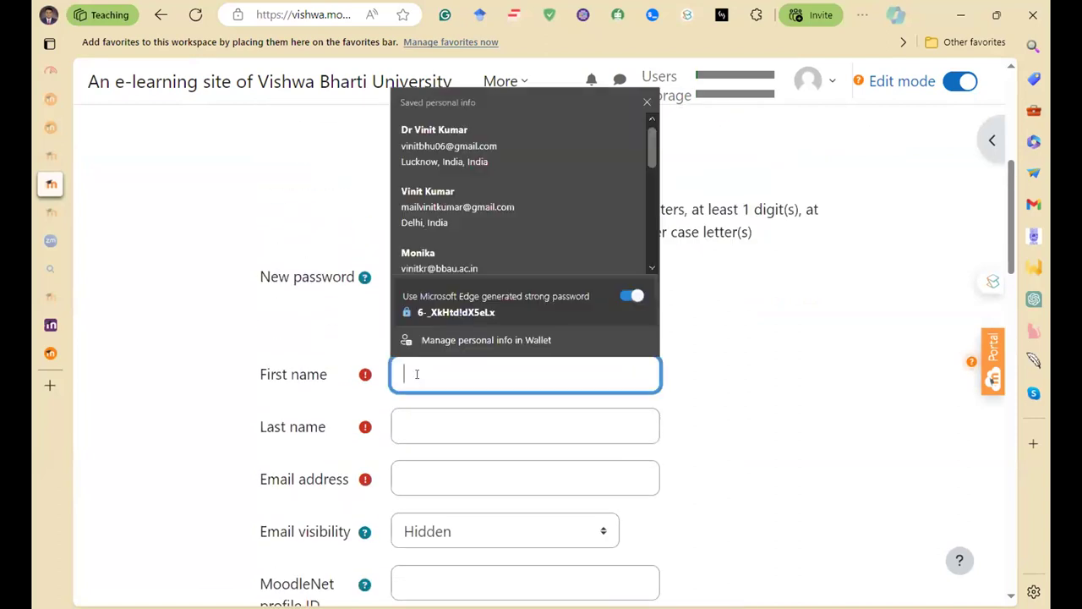
{"action": "type", "text": "V"}
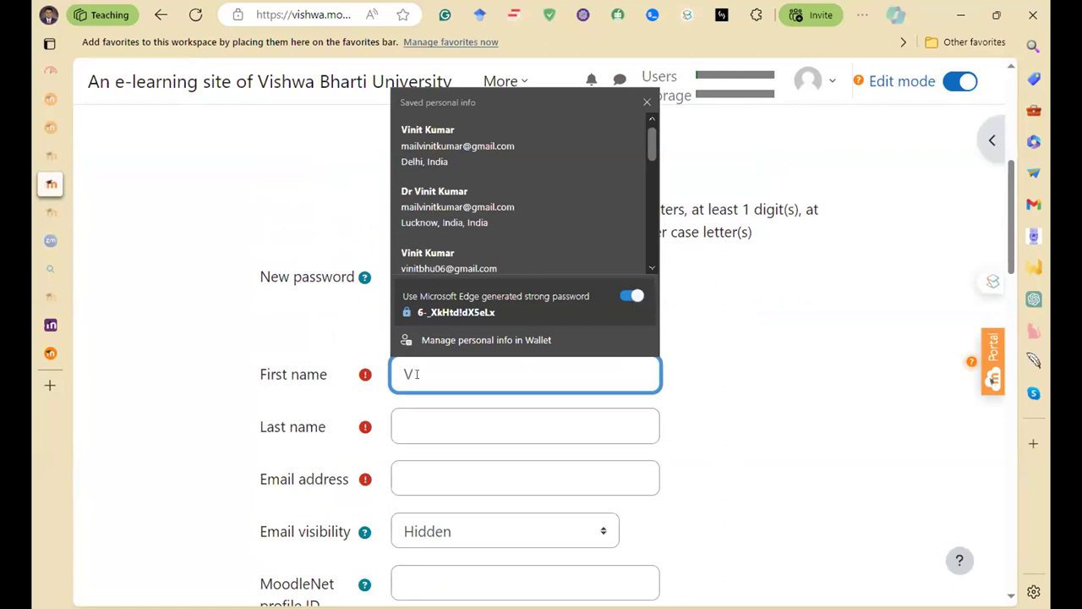
{"action": "type", "text": "i"}
{"action": "left_click", "coordinate": [436, 426]}
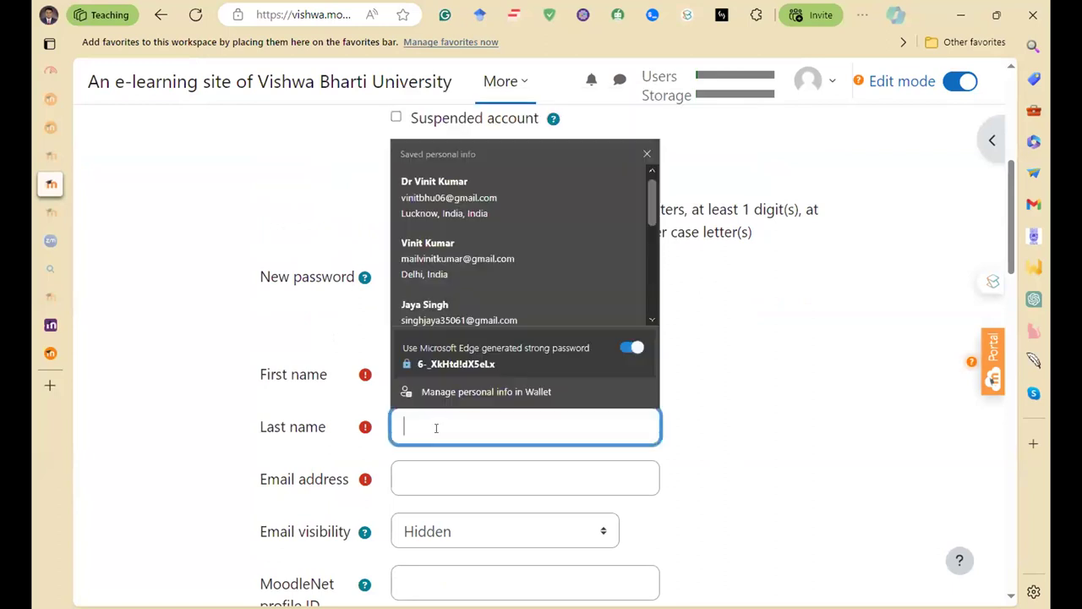
{"action": "type", "text": "Last"}
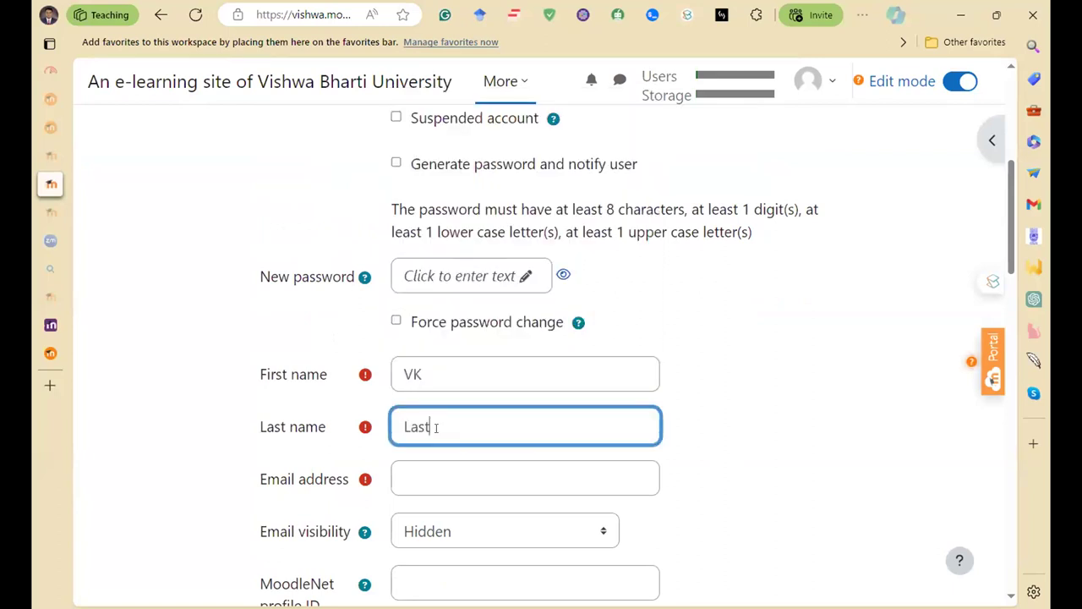
{"action": "type", "text": "Name"}
- Fill in the new user's e-mail address, city, country and generated password from saved personal info, and submit the form
{"action": "left_click", "coordinate": [445, 474]}
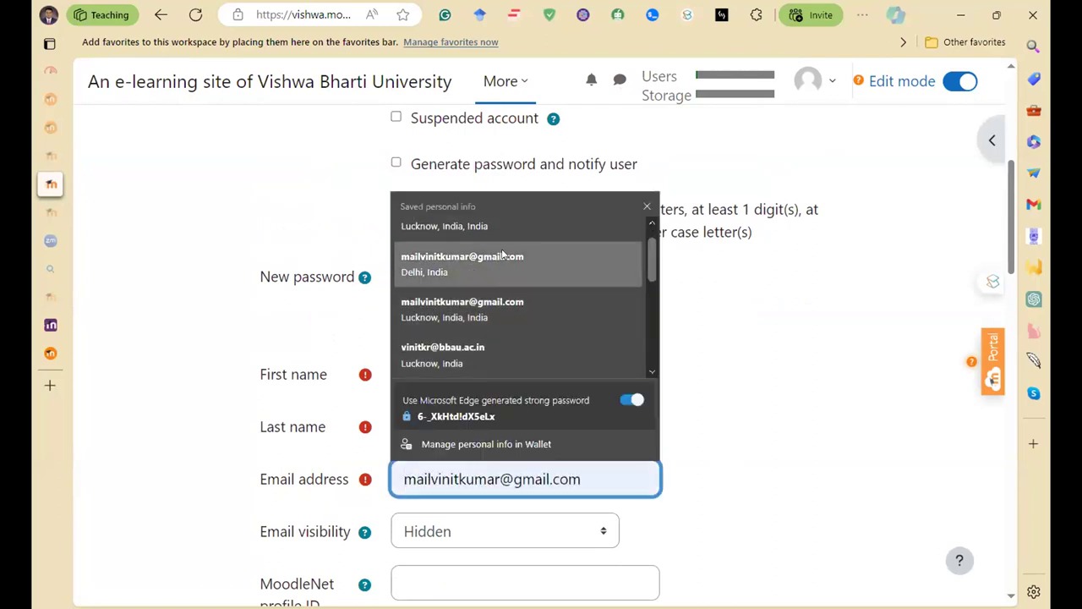
{"action": "left_click", "coordinate": [456, 232]}
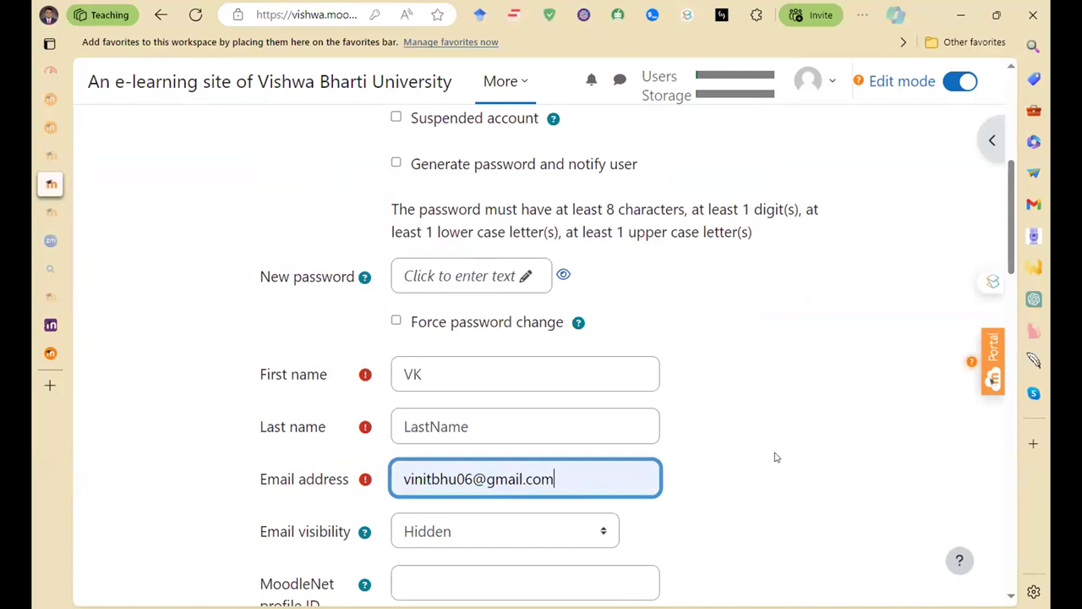
{"action": "scroll", "coordinate": [736, 452], "scroll_direction": "down", "scroll_amount": 3}
{"action": "scroll", "coordinate": [700, 389], "scroll_direction": "down", "scroll_amount": 2}
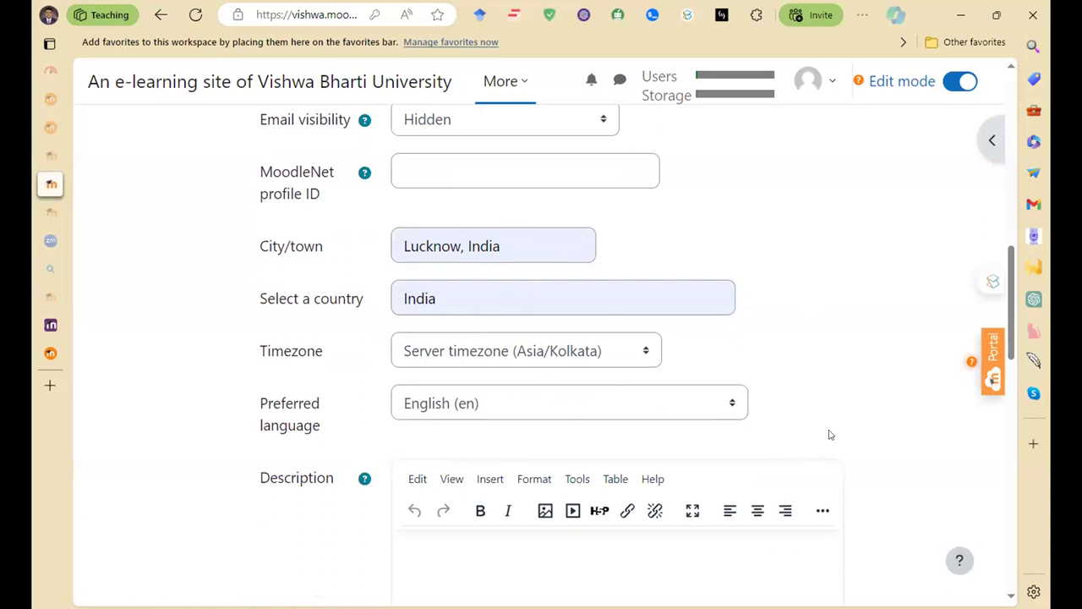
{"action": "scroll", "coordinate": [831, 436], "scroll_direction": "down", "scroll_amount": 4}
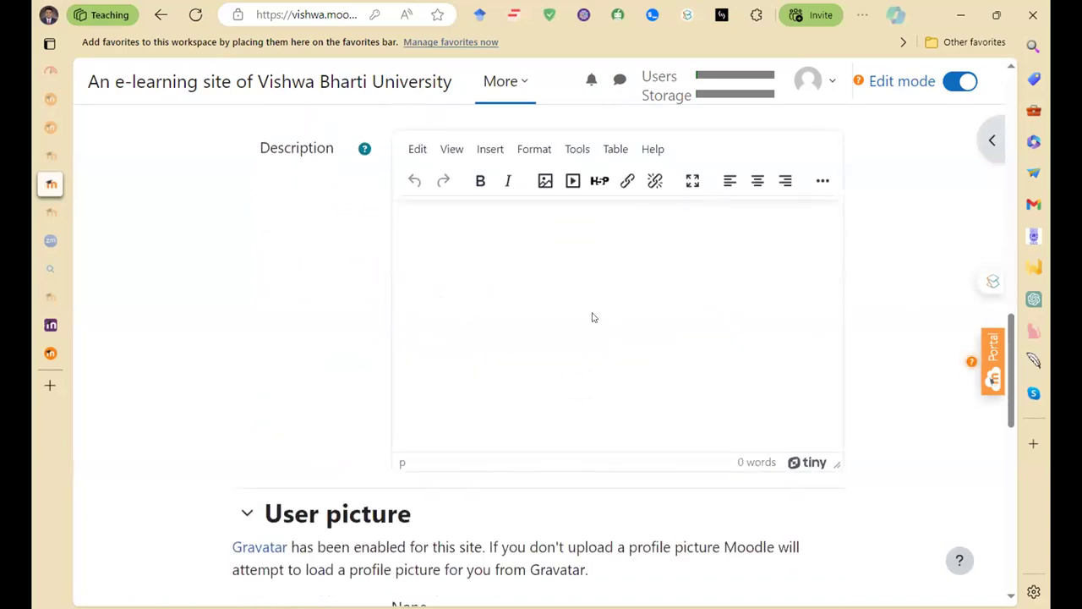
{"action": "scroll", "coordinate": [613, 327], "scroll_direction": "down", "scroll_amount": 4}
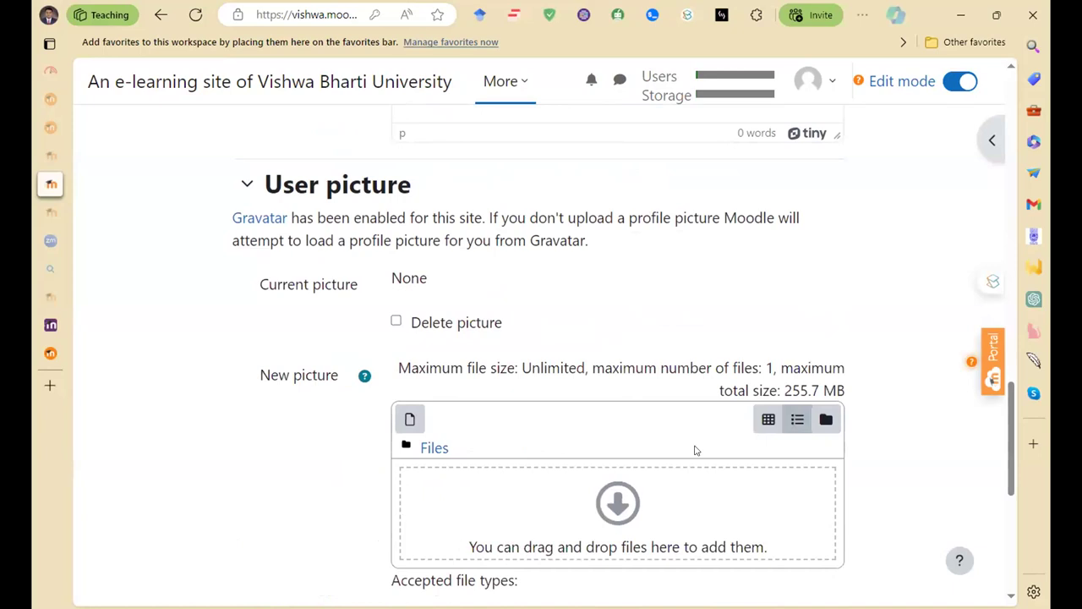
{"action": "scroll", "coordinate": [617, 516], "scroll_direction": "down", "scroll_amount": 3}
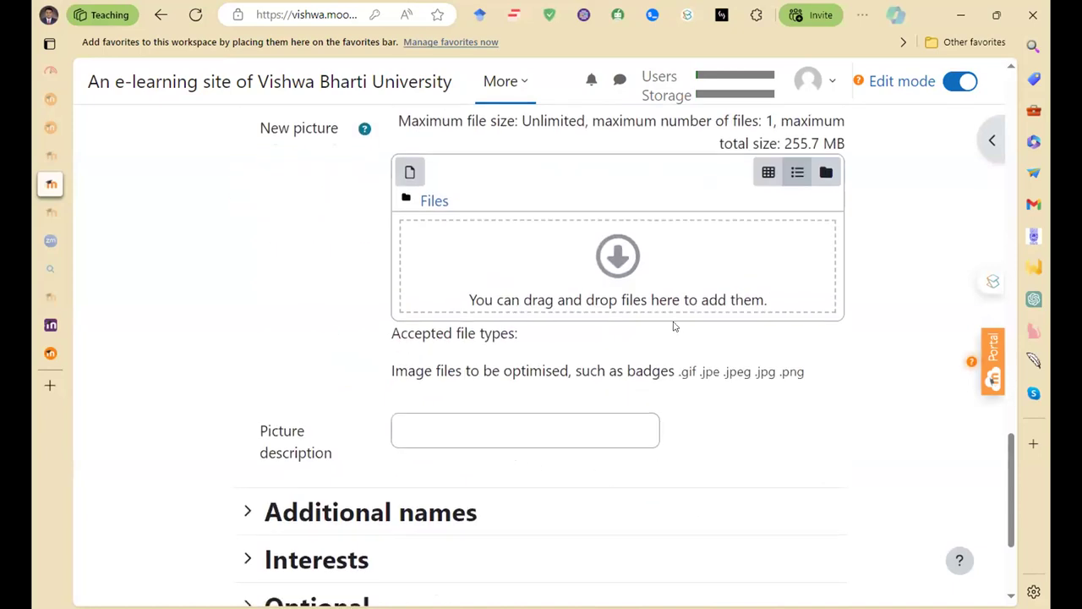
{"action": "scroll", "coordinate": [582, 415], "scroll_direction": "down", "scroll_amount": 3}
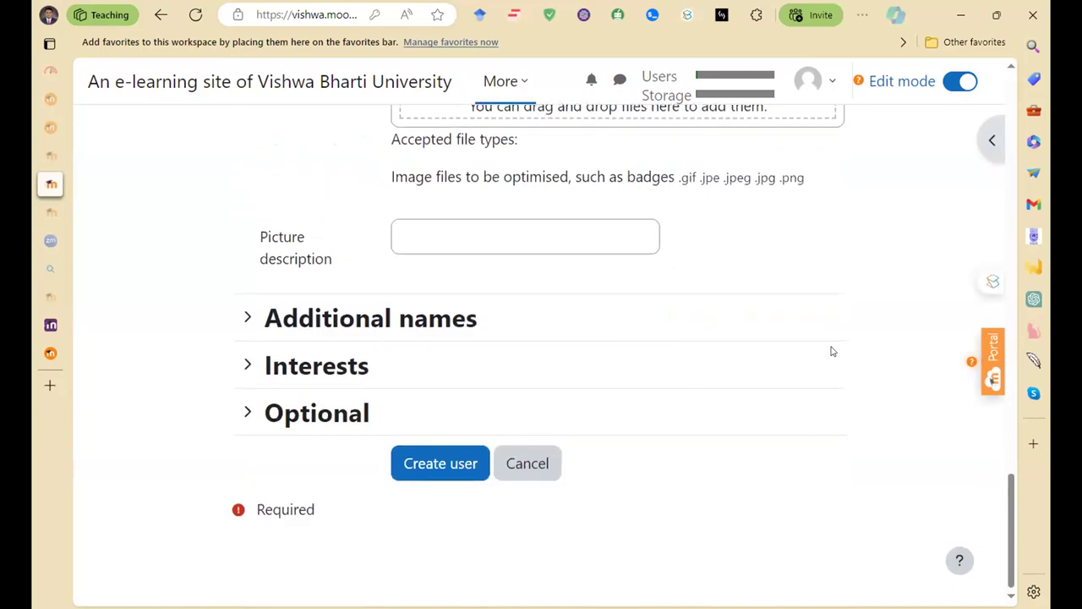
{"action": "left_click", "coordinate": [430, 461]}
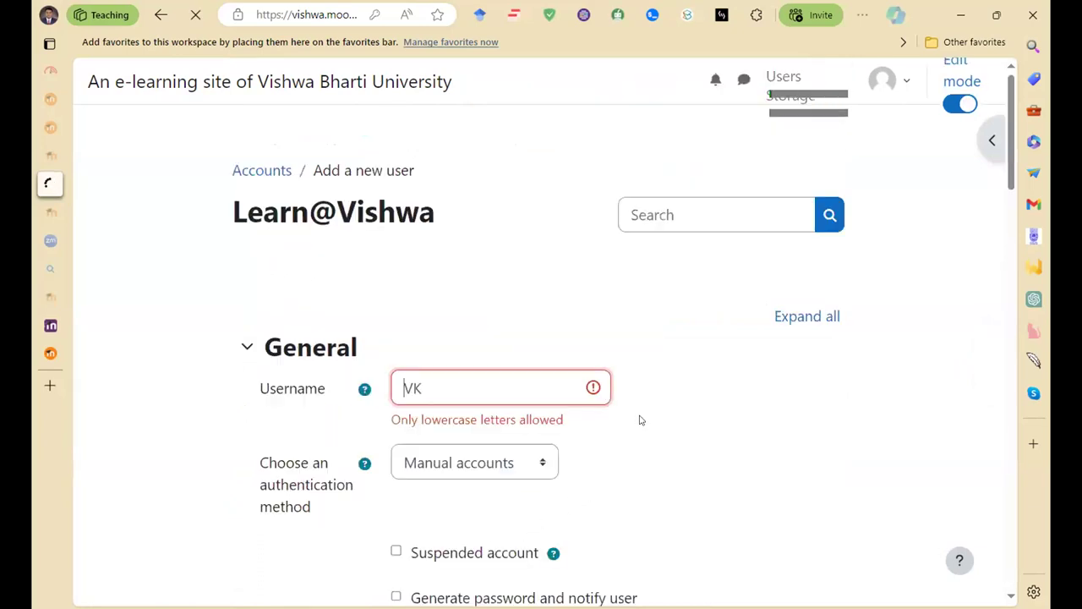
- Replace the username with an all-lowercase version and resubmit the new user form
{"action": "double_click", "coordinate": [430, 386]}
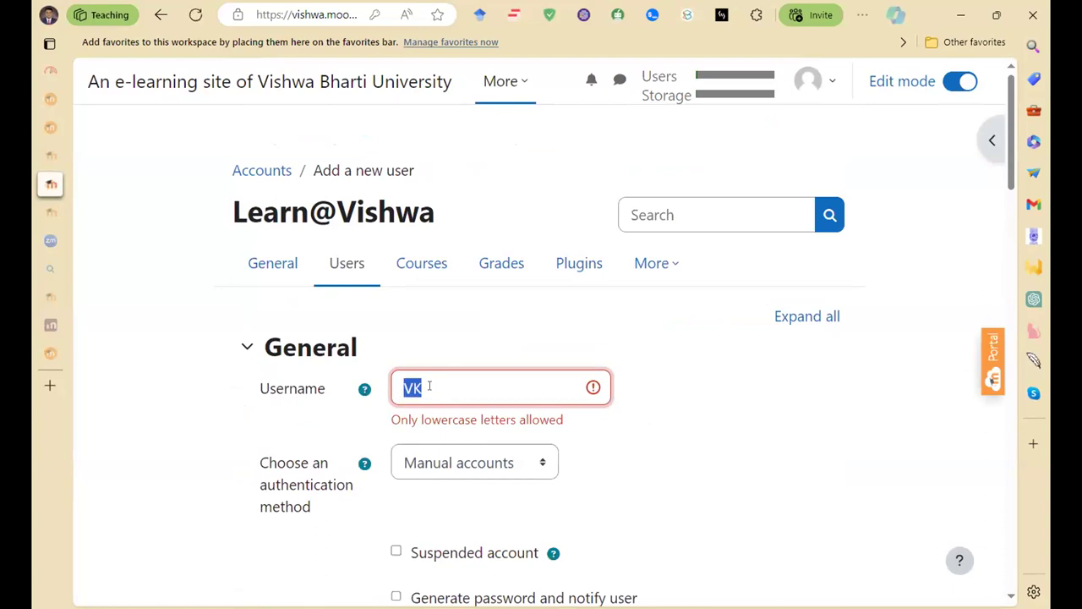
{"action": "type", "text": "vk"}
{"action": "scroll", "coordinate": [701, 481], "scroll_direction": "down", "scroll_amount": 15}
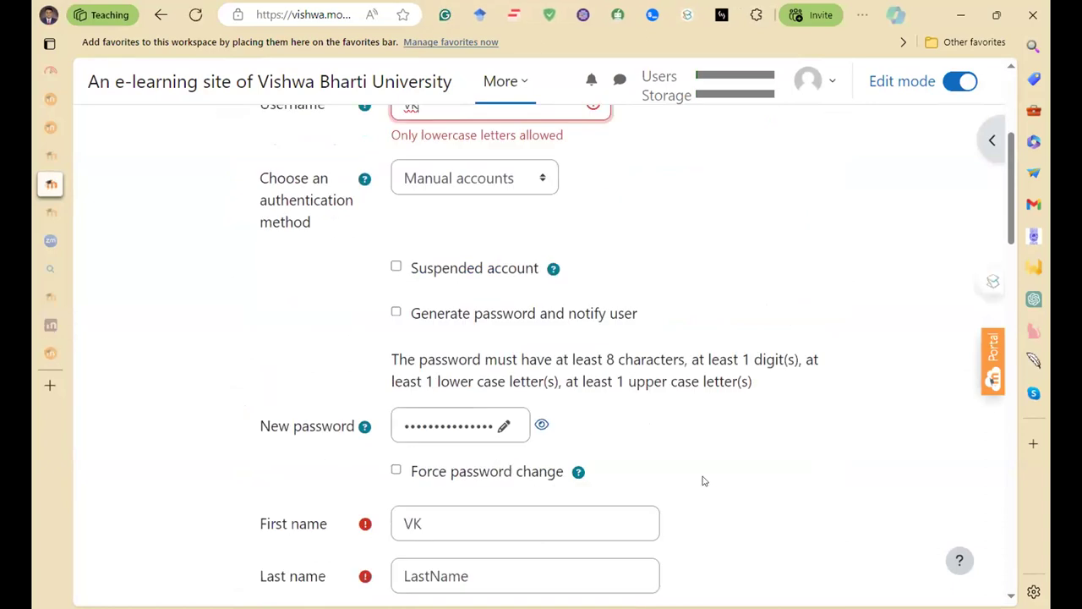
{"action": "scroll", "coordinate": [685, 520], "scroll_direction": "down", "scroll_amount": 5}
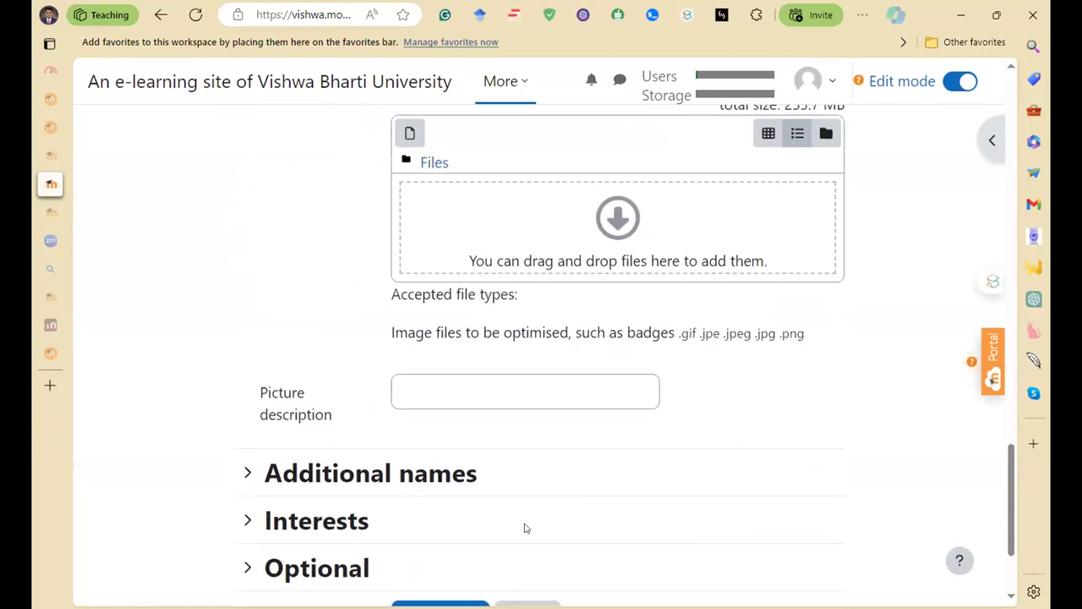
{"action": "left_click", "coordinate": [455, 465]}
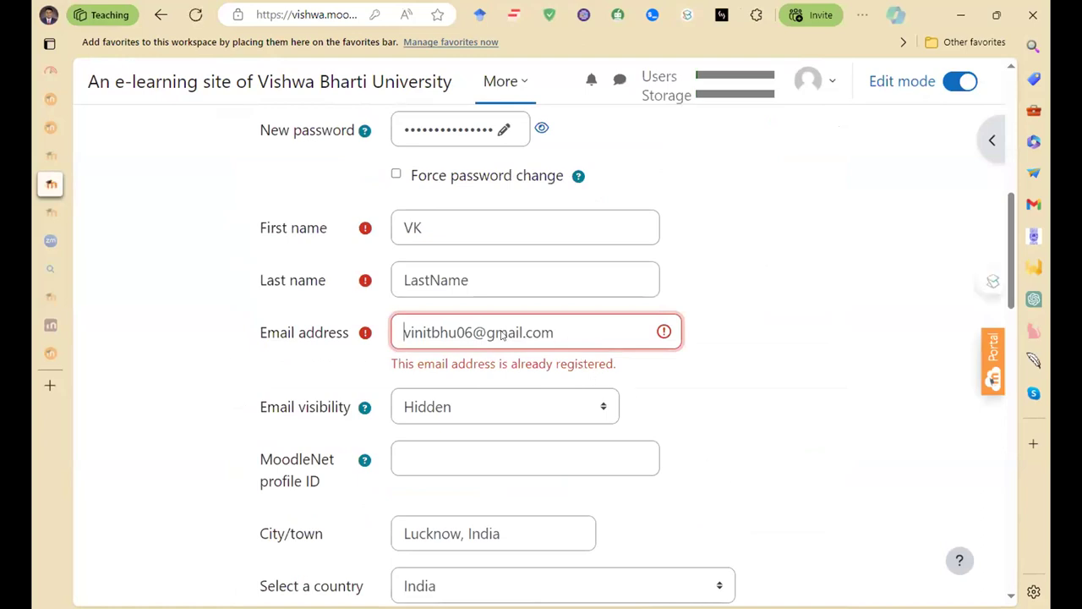
- Replace the new user's e-mail address with a different one from the saved personal info
{"action": "left_click_drag", "start_coordinate": [565, 333], "coordinate": [387, 335]}
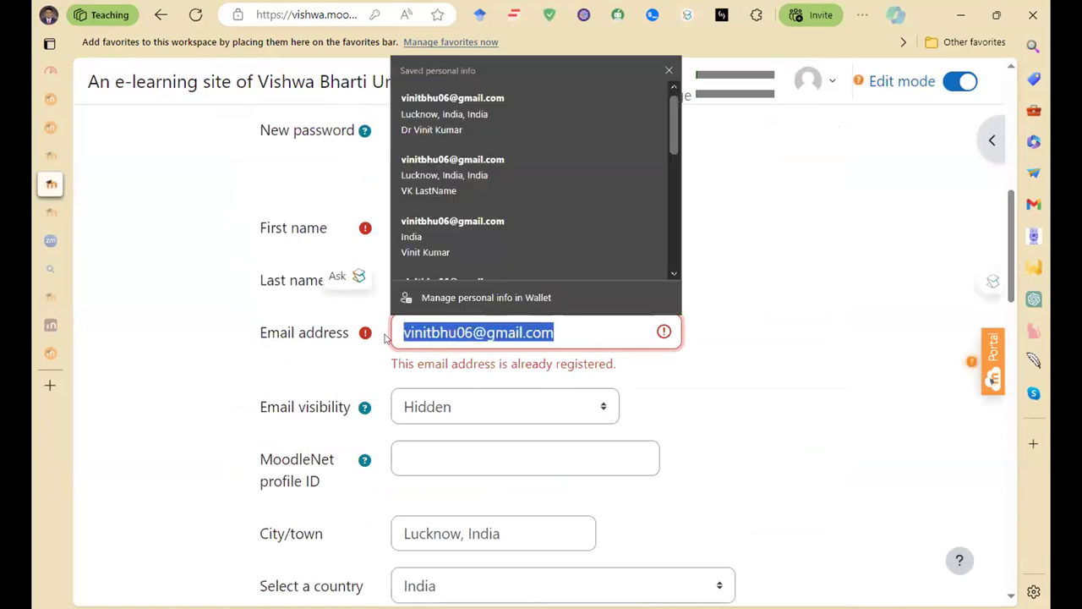
{"action": "type", "text": "ma"}
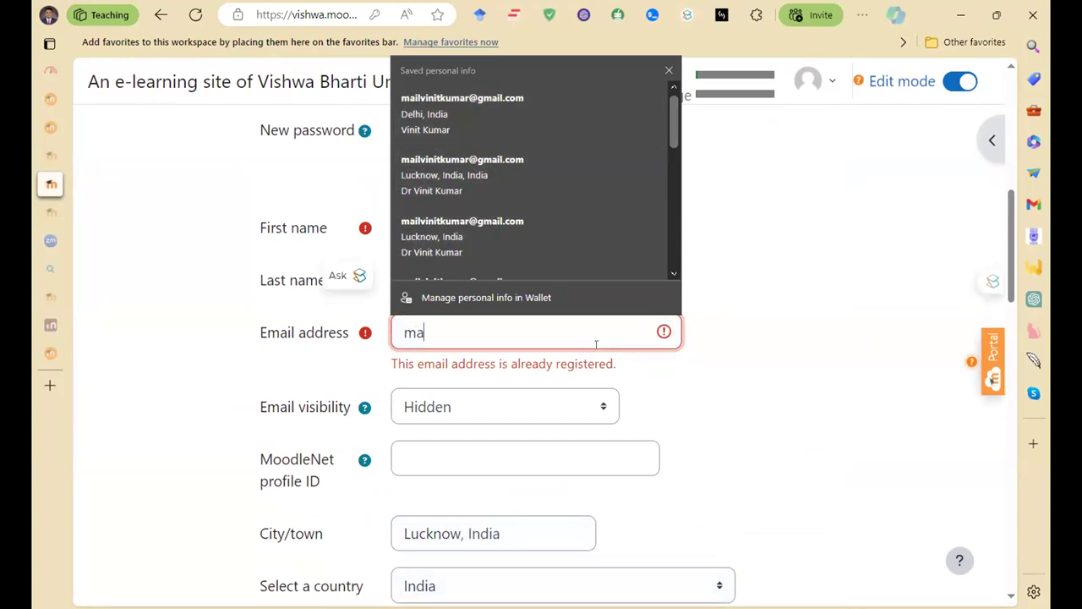
{"action": "key", "text": "Down"}
{"action": "key", "text": "Down"}
{"action": "key", "text": "Down"}
{"action": "key", "text": "Down"}
{"action": "left_click", "coordinate": [467, 115]}
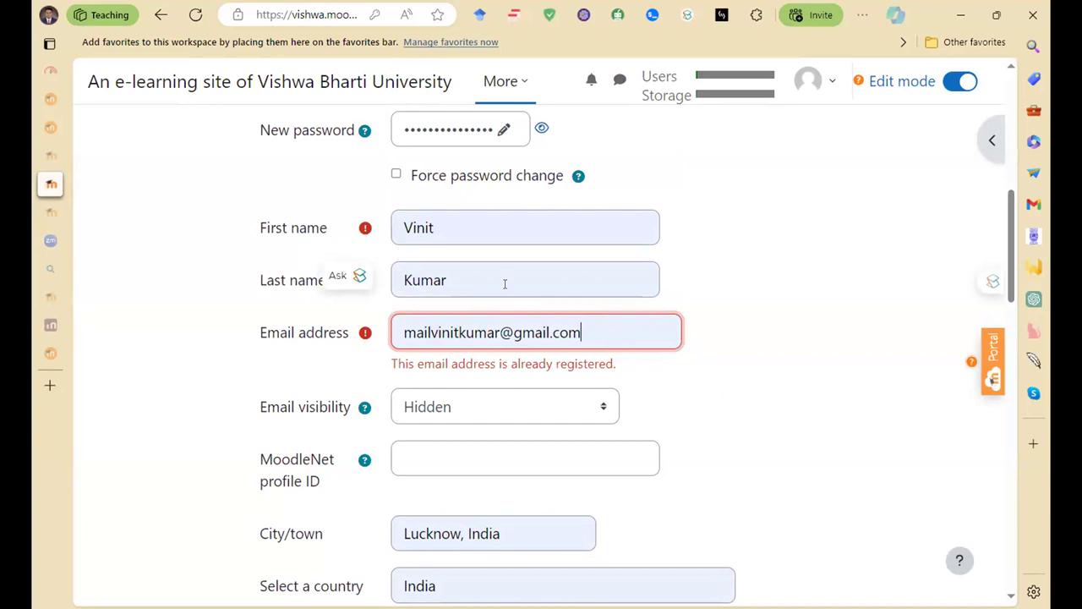
- Replace the autofilled last name and first name with the new user's intended names
{"action": "left_click", "coordinate": [448, 280]}
{"action": "left_click_drag", "start_coordinate": [448, 280], "coordinate": [389, 265]}
{"action": "type", "text": "L"}
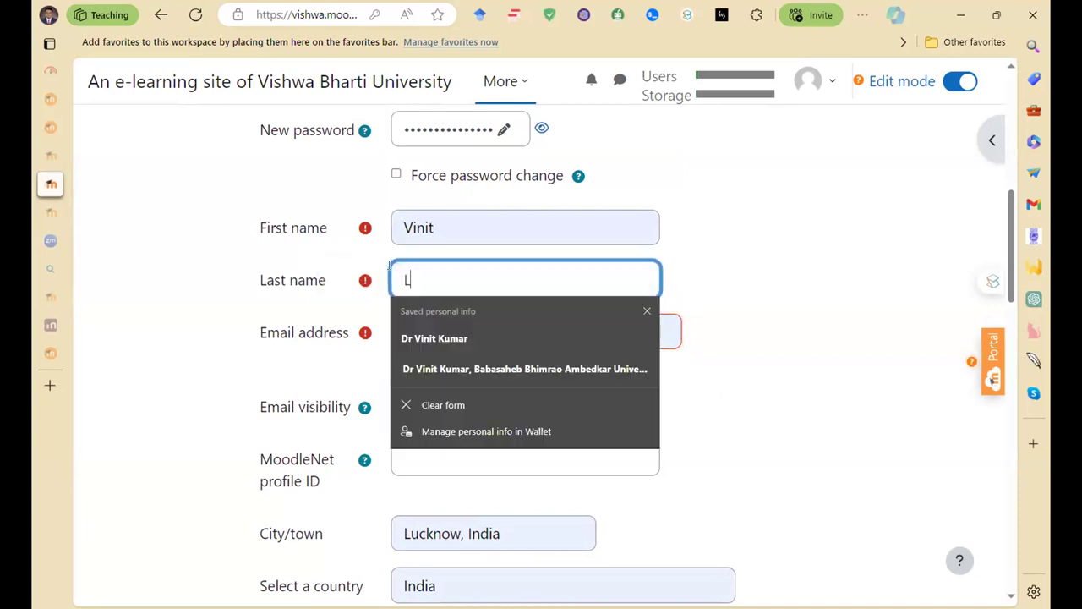
{"action": "type", "text": "st"}
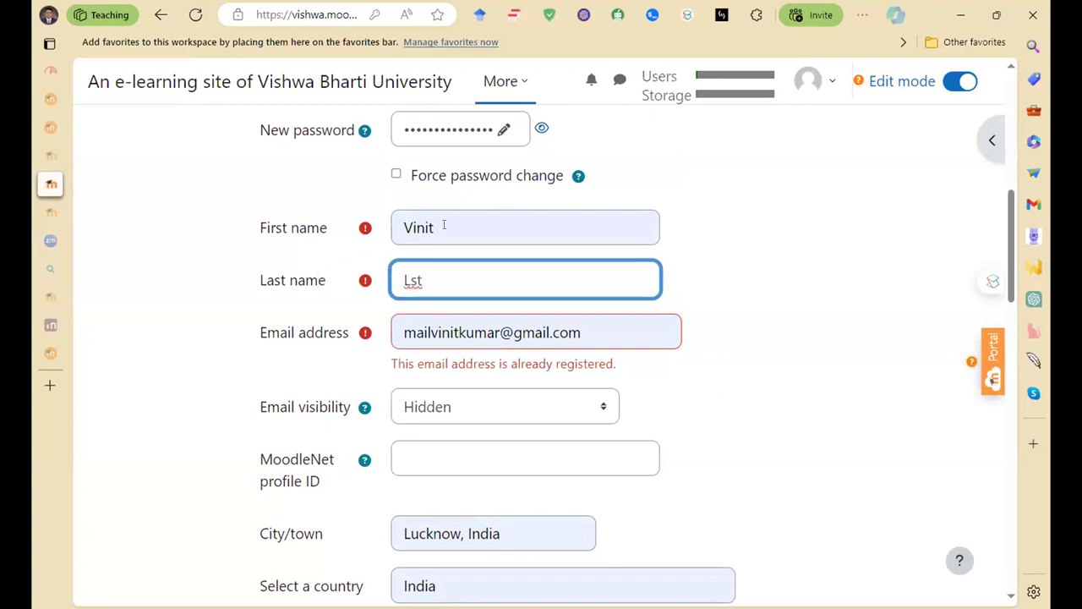
{"action": "key", "text": "shift+Tab"}
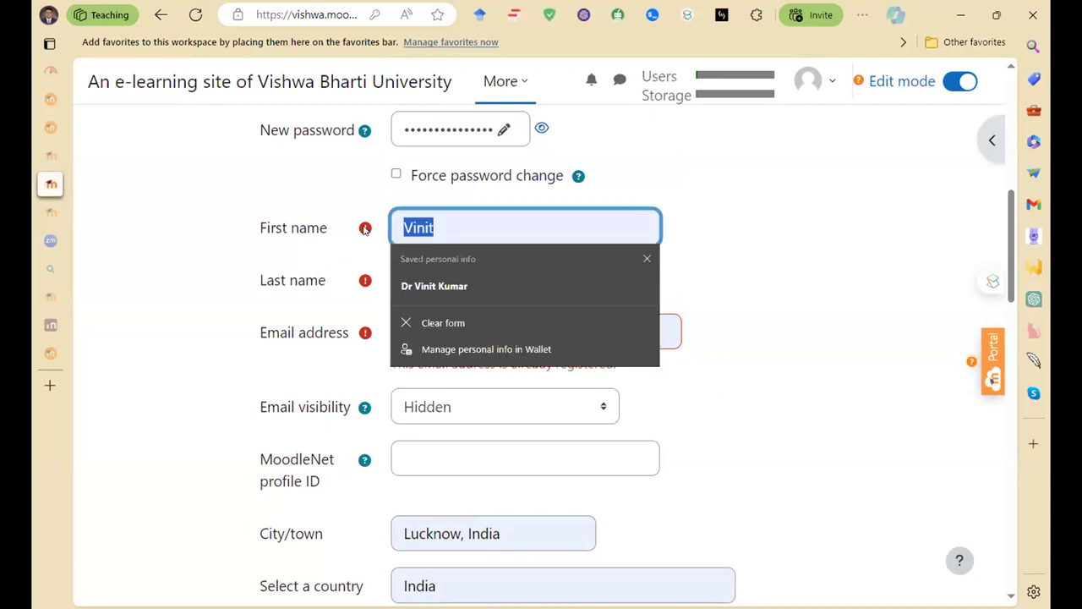
{"action": "type", "text": "VK"}
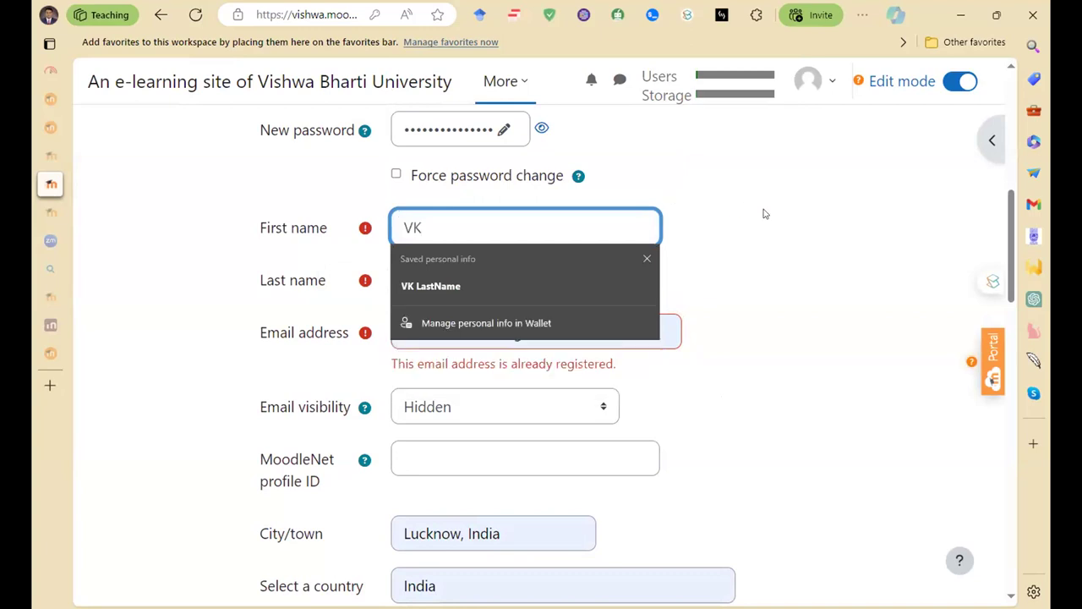
{"action": "left_click", "coordinate": [689, 356]}
- Create the user account and review its entry in the list of users
{"action": "scroll", "coordinate": [685, 360], "scroll_direction": "down", "scroll_amount": 5}
{"action": "scroll", "coordinate": [652, 386], "scroll_direction": "down", "scroll_amount": 15}
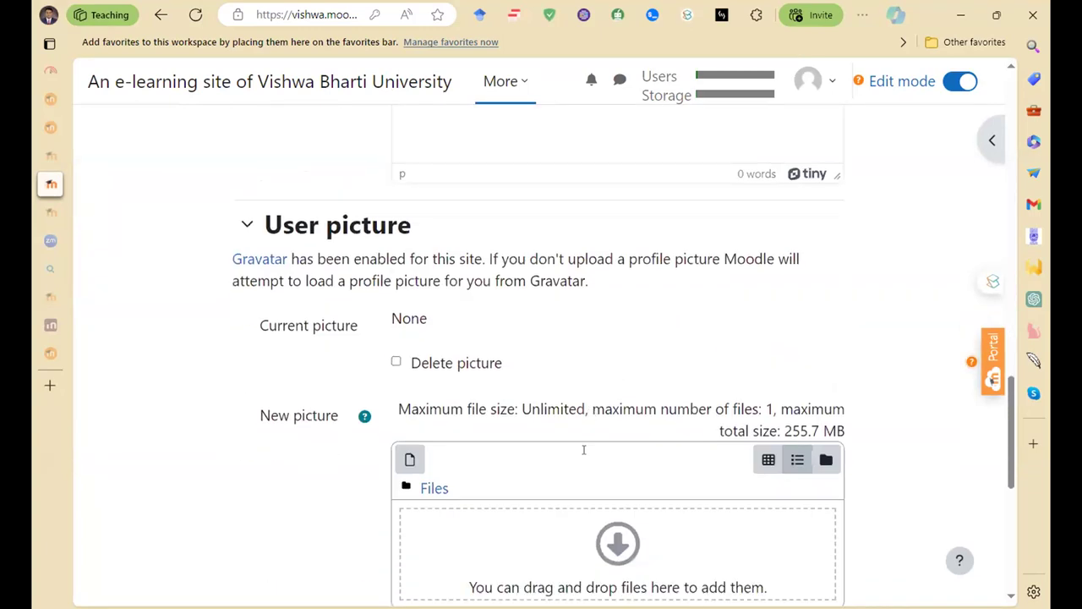
{"action": "left_click", "coordinate": [434, 464]}
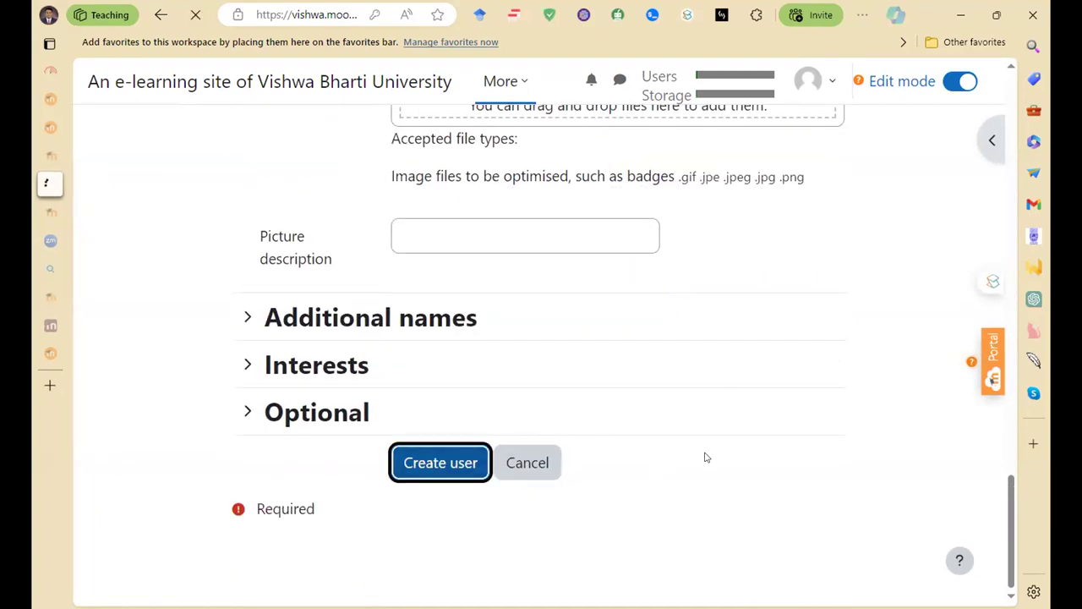
{"action": "scroll", "coordinate": [703, 452], "scroll_direction": "up", "scroll_amount": 15}
{"action": "scroll", "coordinate": [710, 475], "scroll_direction": "up", "scroll_amount": 6}
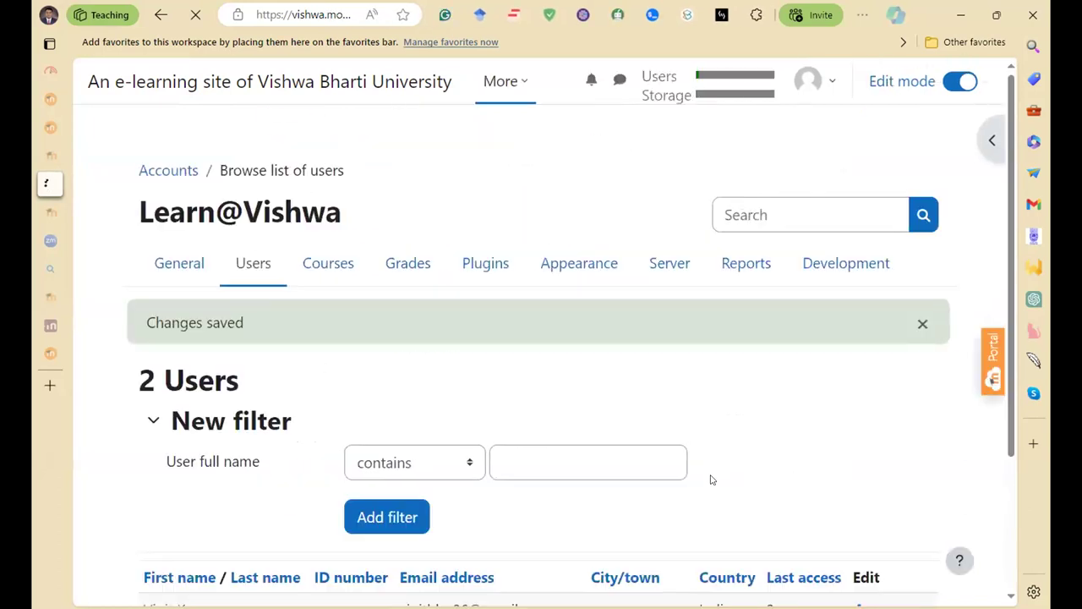
{"action": "scroll", "coordinate": [676, 387], "scroll_direction": "down", "scroll_amount": 3}
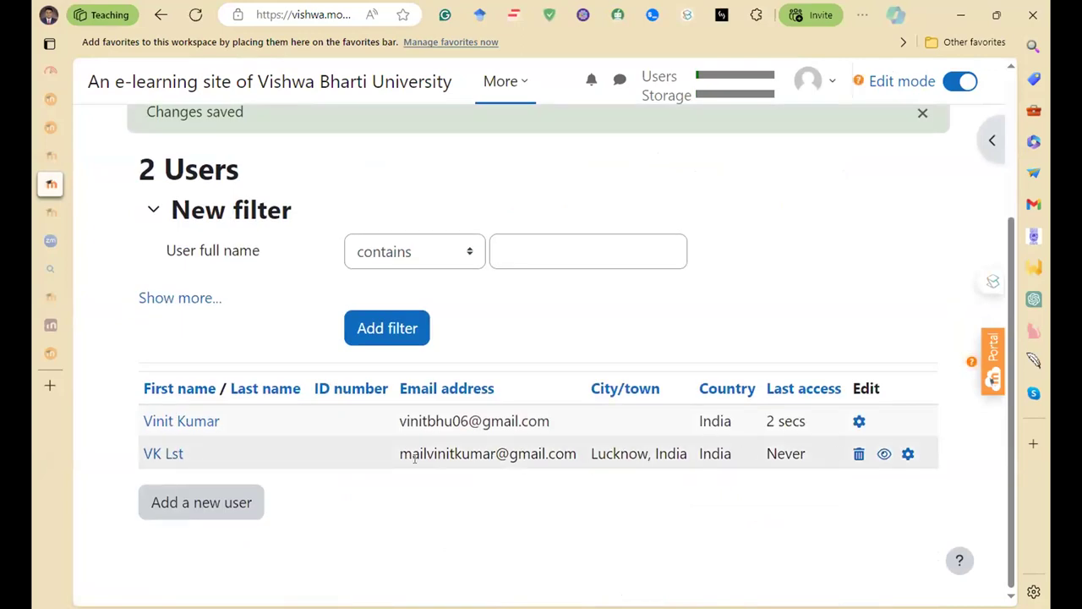
{"action": "scroll", "coordinate": [425, 475], "scroll_direction": "up", "scroll_amount": 3}
- Return to the Users administration section and look over the user default preferences, including e-mail visibility, format and digest type
{"action": "left_click", "coordinate": [243, 271]}
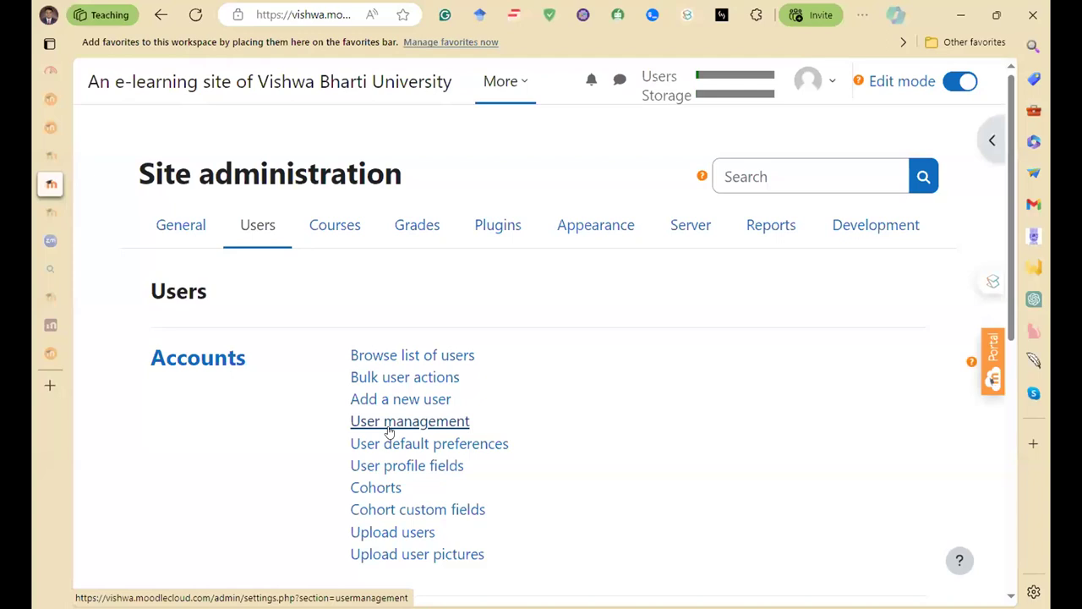
{"action": "left_click", "coordinate": [430, 443]}
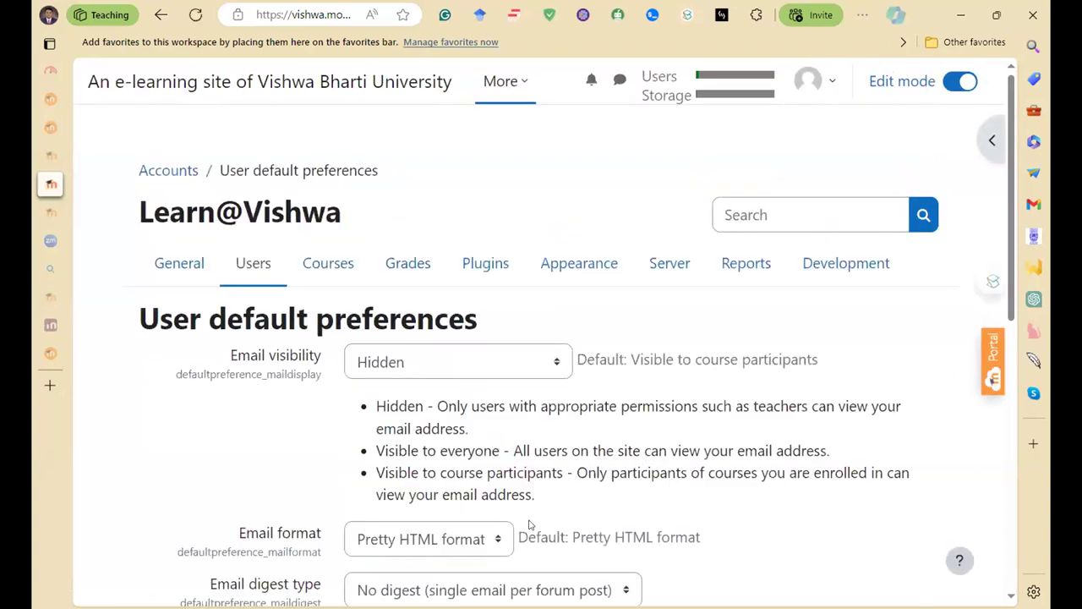
{"action": "scroll", "coordinate": [570, 495], "scroll_direction": "down", "scroll_amount": 5}
{"action": "scroll", "coordinate": [559, 503], "scroll_direction": "down", "scroll_amount": 1}
{"action": "scroll", "coordinate": [444, 474], "scroll_direction": "up", "scroll_amount": 7}
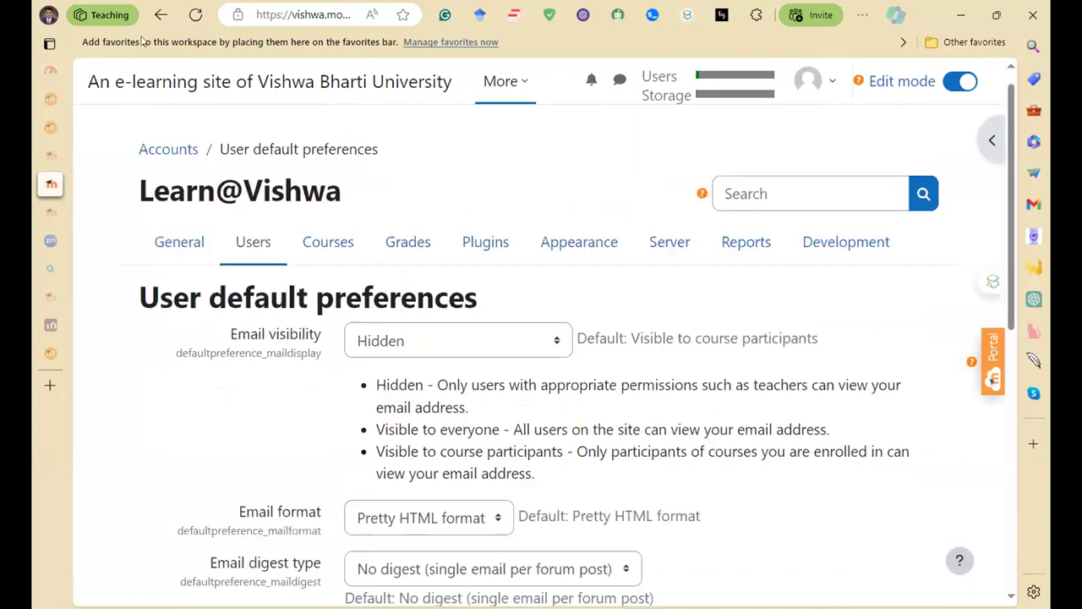
- Go back to the Users administration section and open the Define roles page under Permissions
{"action": "key", "text": "alt+Left"}
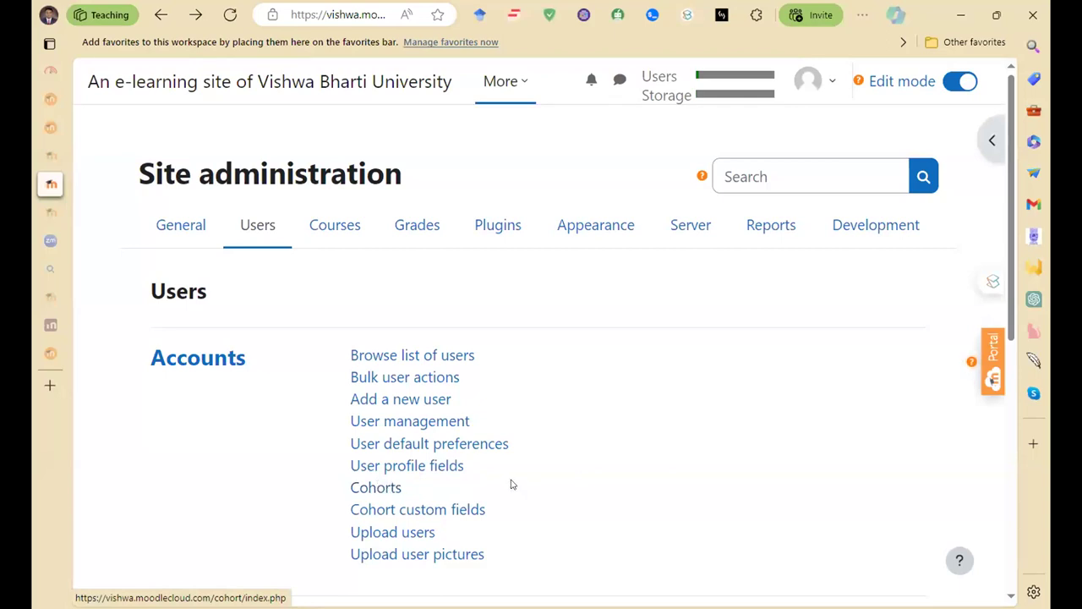
{"action": "scroll", "coordinate": [511, 484], "scroll_direction": "down", "scroll_amount": 3}
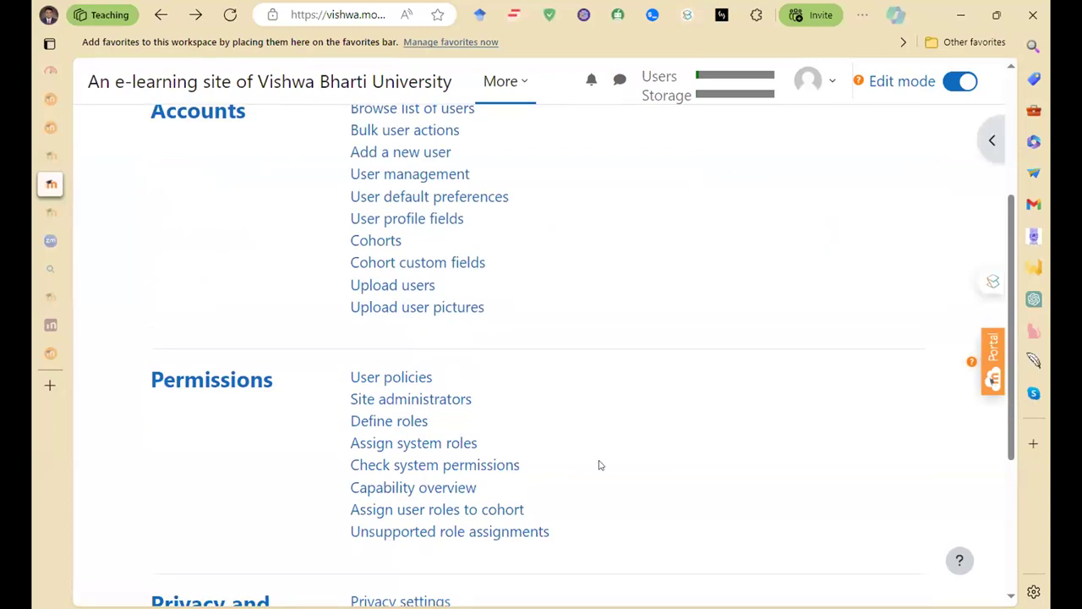
{"action": "left_click", "coordinate": [374, 420]}
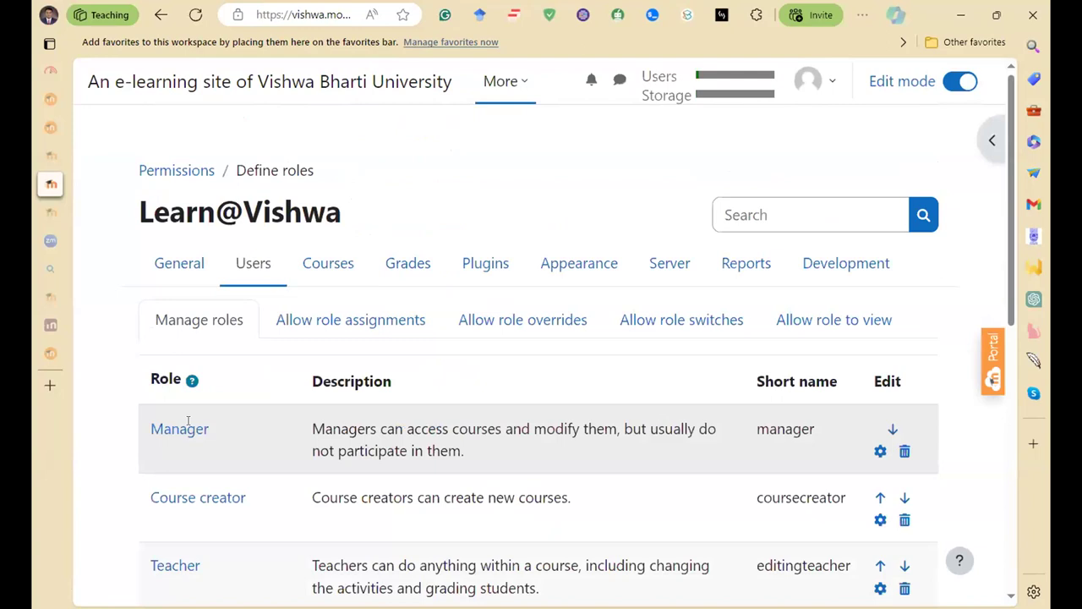
- Look over the Manage roles table, from Manager down to Parent, with each role's description, short name and edit options
{"action": "scroll", "coordinate": [183, 361], "scroll_direction": "down", "scroll_amount": 2}
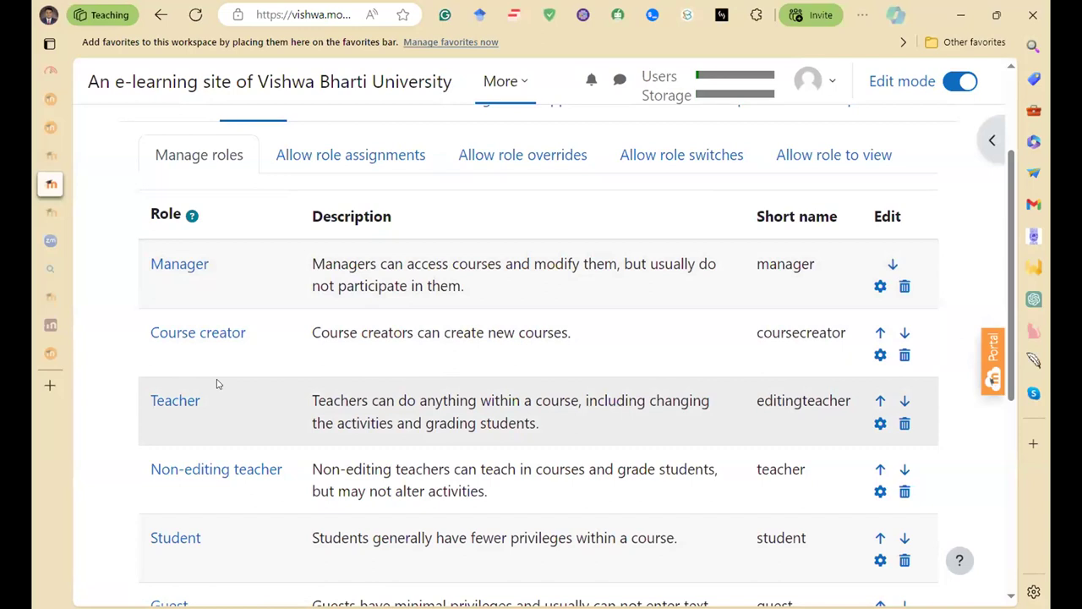
{"action": "scroll", "coordinate": [216, 384], "scroll_direction": "down", "scroll_amount": 3}
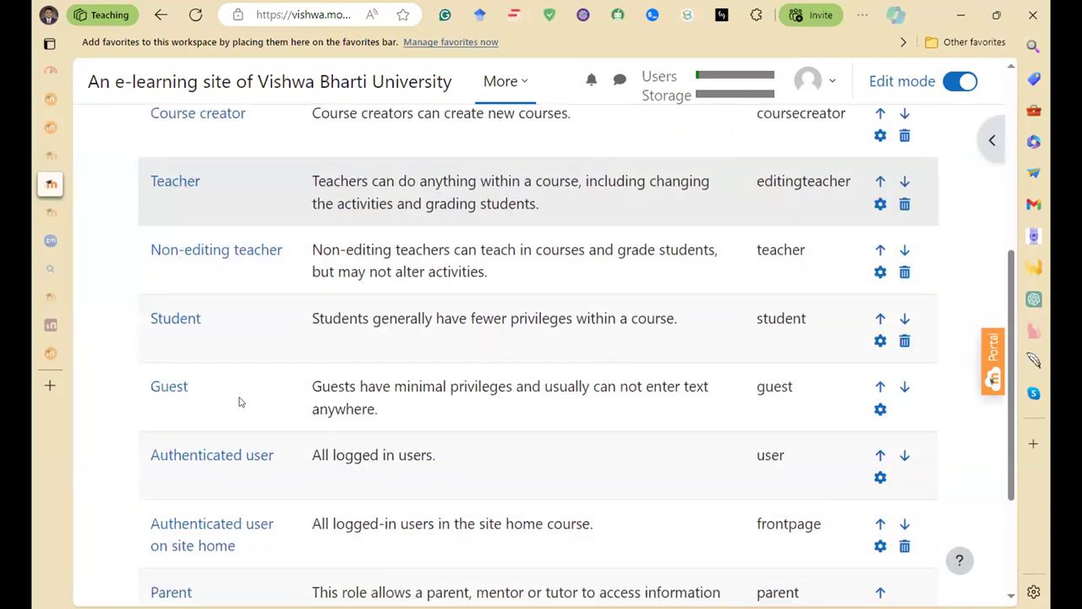
{"action": "scroll", "coordinate": [239, 402], "scroll_direction": "down", "scroll_amount": 3}
{"action": "scroll", "coordinate": [246, 406], "scroll_direction": "up", "scroll_amount": 3}
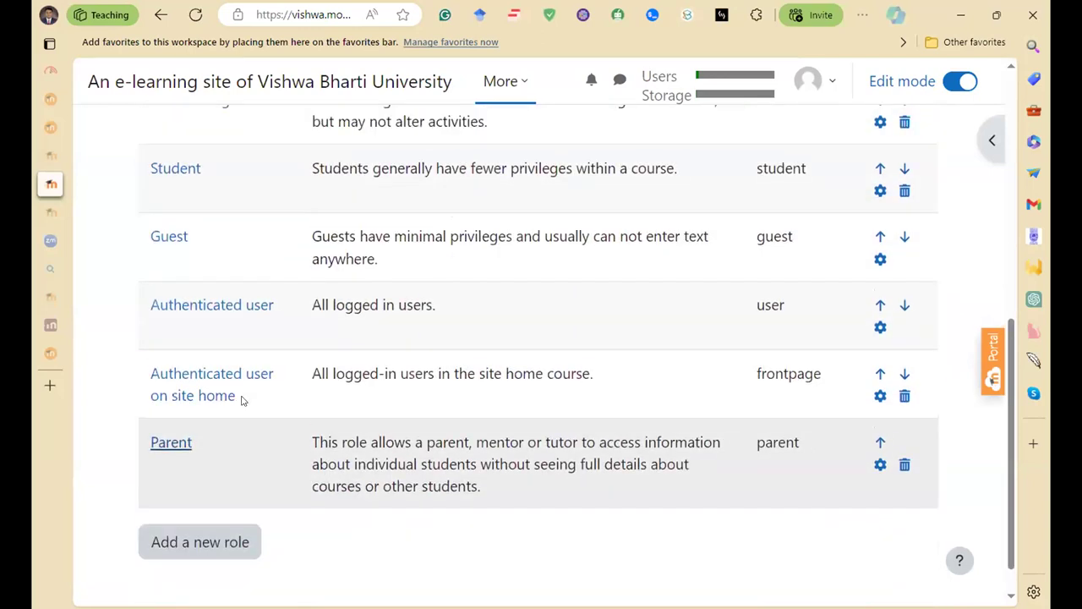
{"action": "scroll", "coordinate": [261, 424], "scroll_direction": "up", "scroll_amount": 1}
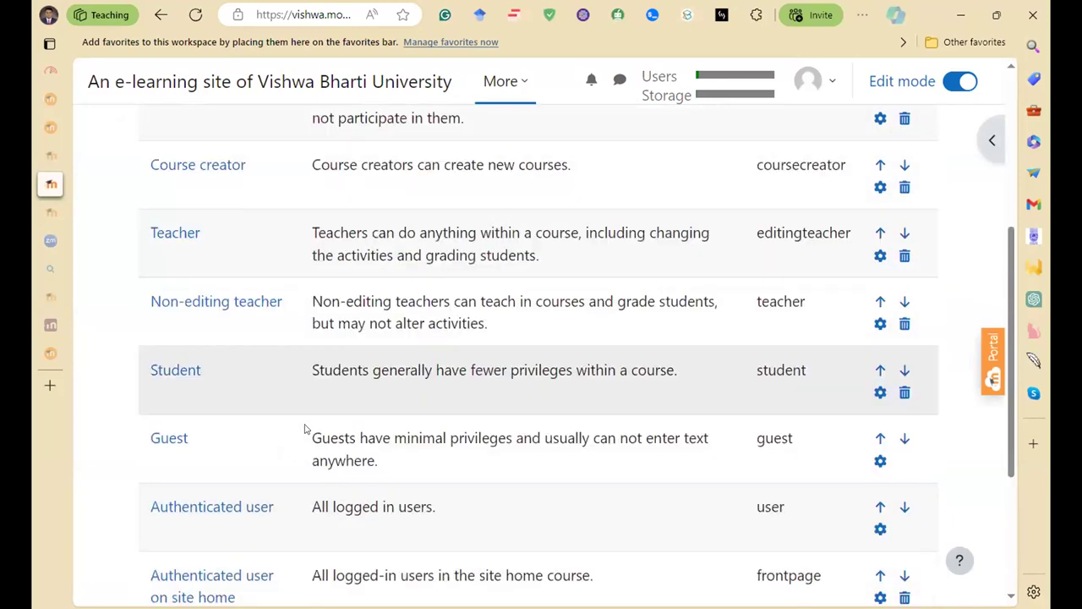
{"action": "scroll", "coordinate": [305, 428], "scroll_direction": "up", "scroll_amount": 1}
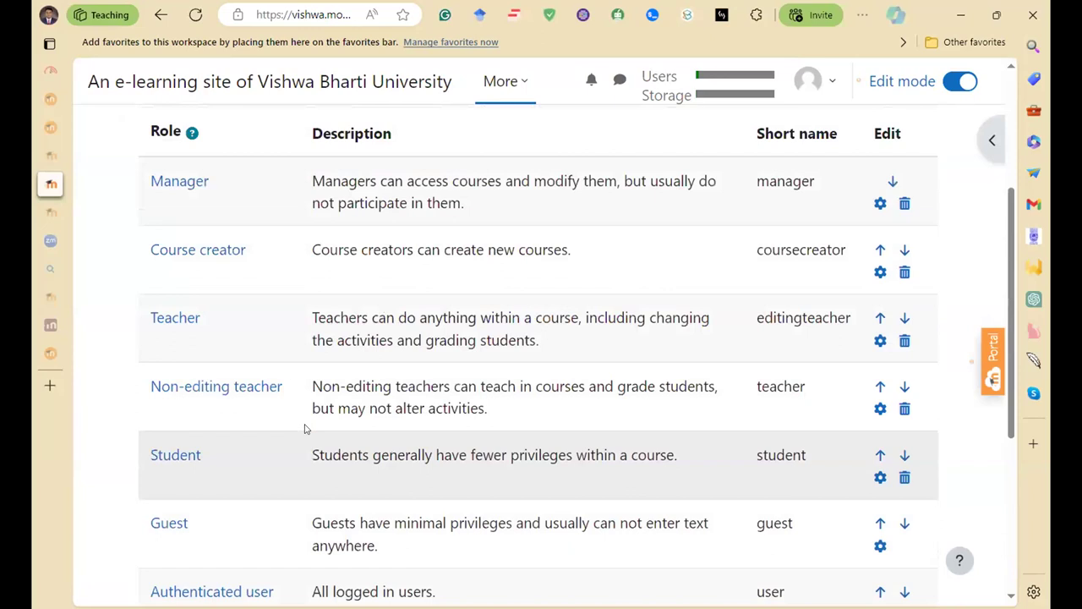
{"action": "scroll", "coordinate": [305, 429], "scroll_direction": "up", "scroll_amount": 1}
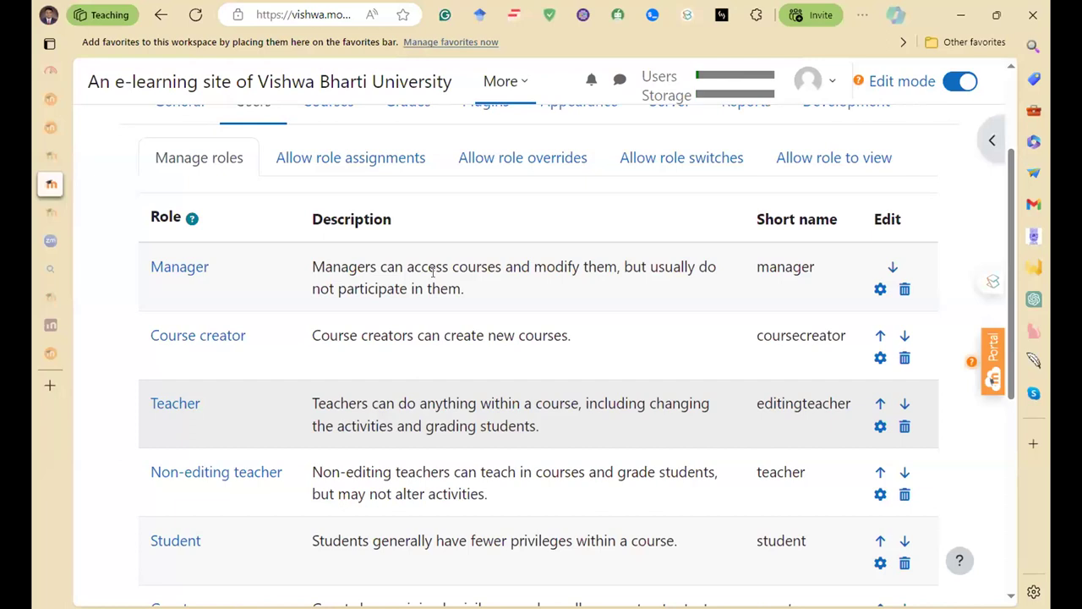
{"action": "scroll", "coordinate": [432, 271], "scroll_direction": "down", "scroll_amount": 2}
{"action": "scroll", "coordinate": [698, 329], "scroll_direction": "up", "scroll_amount": 4}
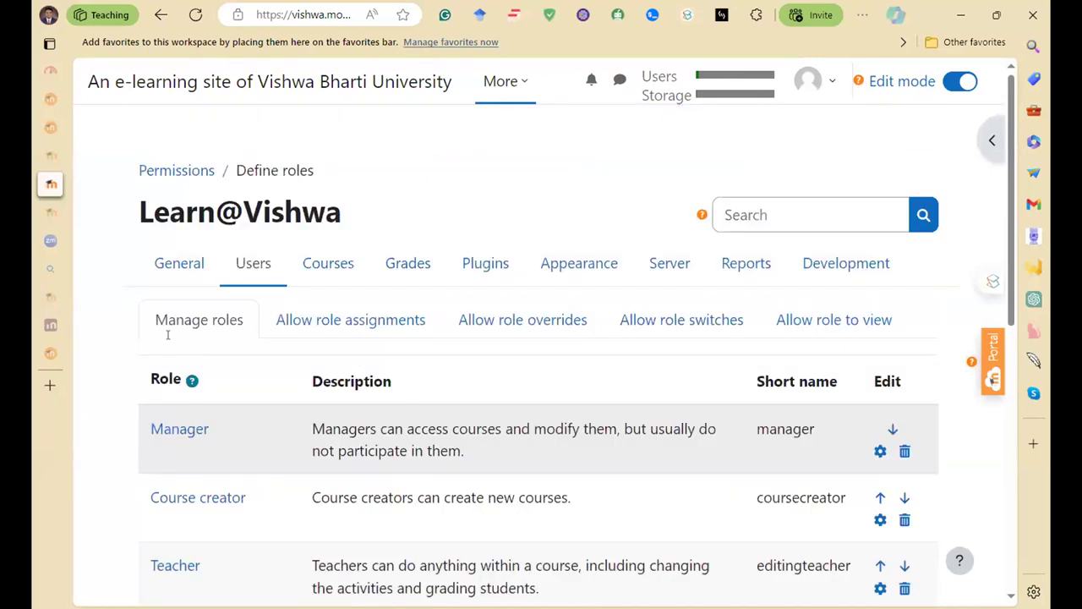
- Open the Allow role assignments page and look through the whole matrix of which roles each role can assign
{"action": "key", "text": "Tab"}
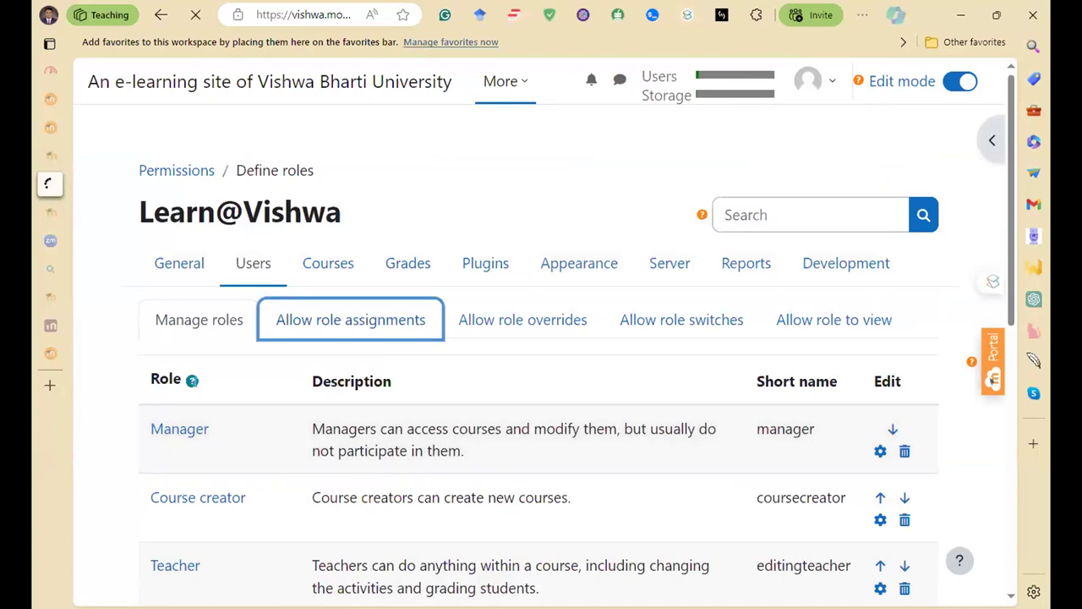
{"action": "left_click", "coordinate": [209, 339]}
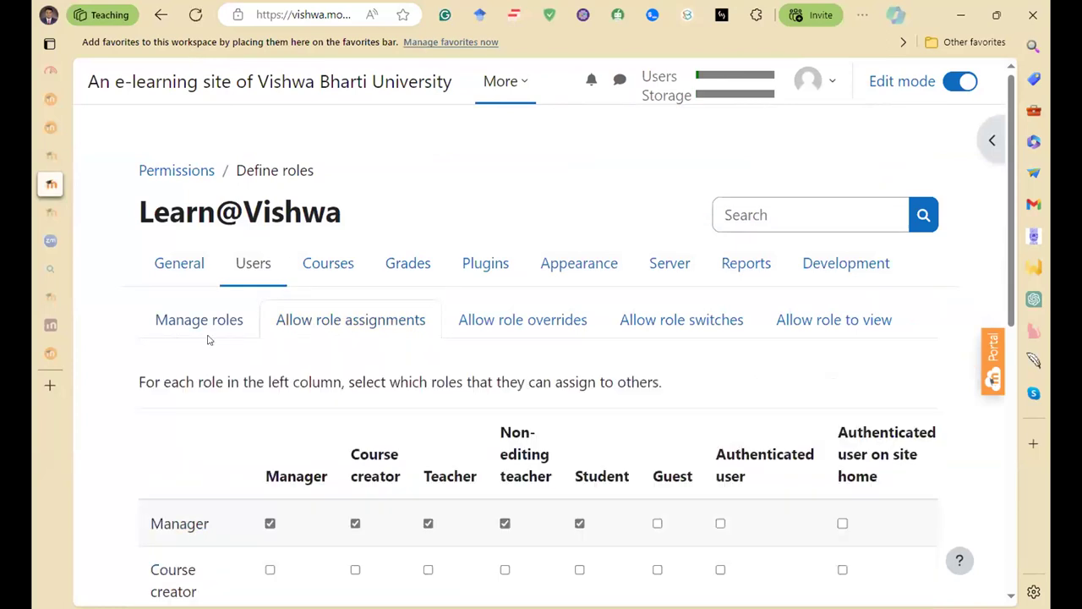
{"action": "scroll", "coordinate": [206, 338], "scroll_direction": "down", "scroll_amount": 1}
{"action": "scroll", "coordinate": [221, 351], "scroll_direction": "down", "scroll_amount": 2}
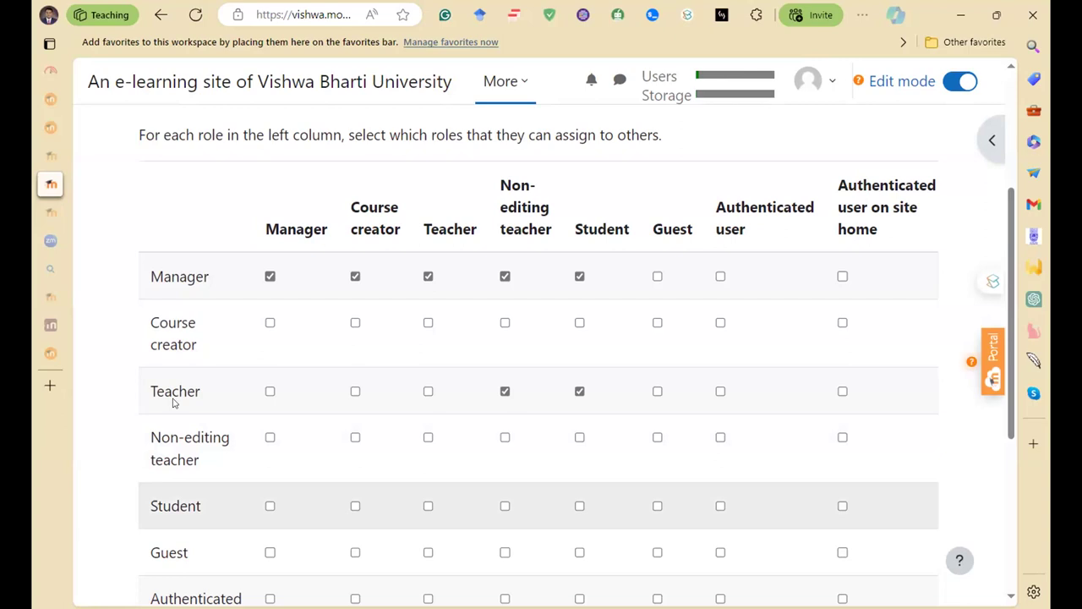
{"action": "scroll", "coordinate": [926, 277], "scroll_direction": "down", "scroll_amount": 2}
{"action": "scroll", "coordinate": [244, 444], "scroll_direction": "down", "scroll_amount": 2}
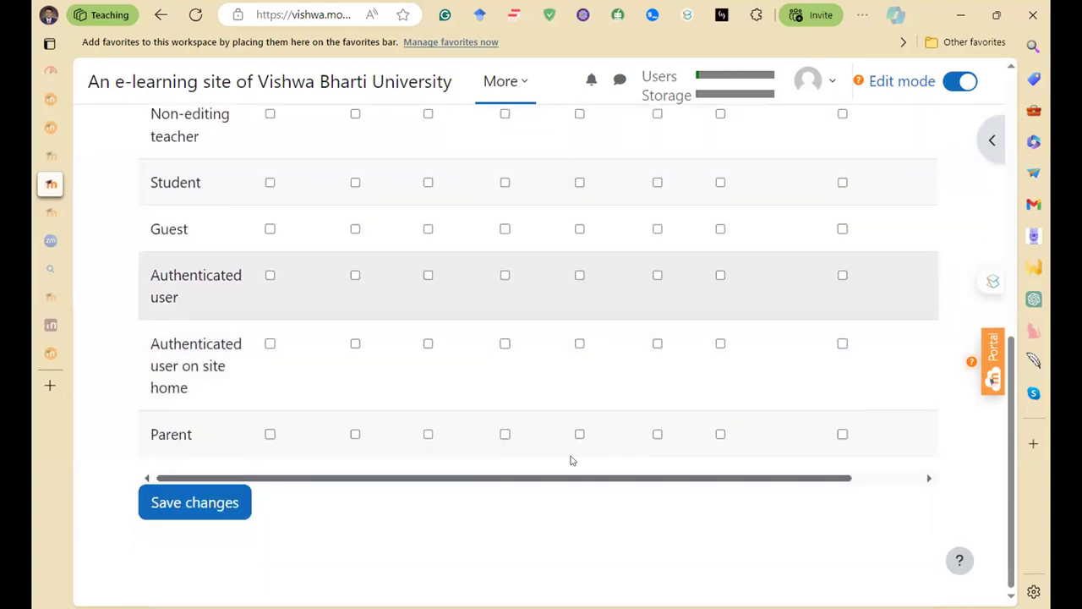
{"action": "scroll", "coordinate": [502, 341], "scroll_direction": "up", "scroll_amount": 7}
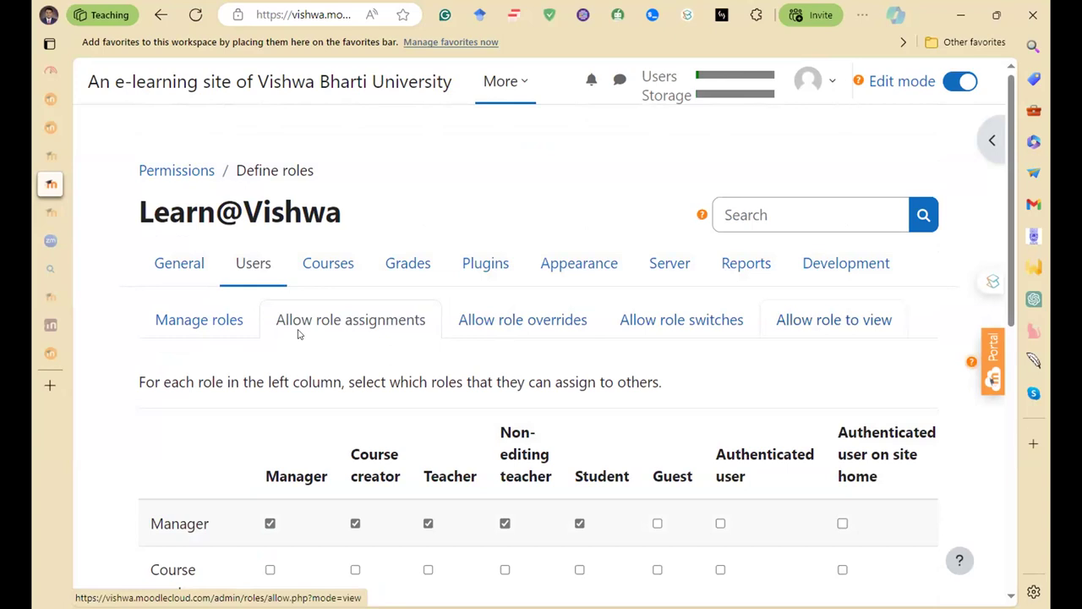
- Examine the Manager row of the role assignment matrix, highlighting the Manager role name
{"action": "scroll", "coordinate": [309, 280], "scroll_direction": "down", "scroll_amount": 3}
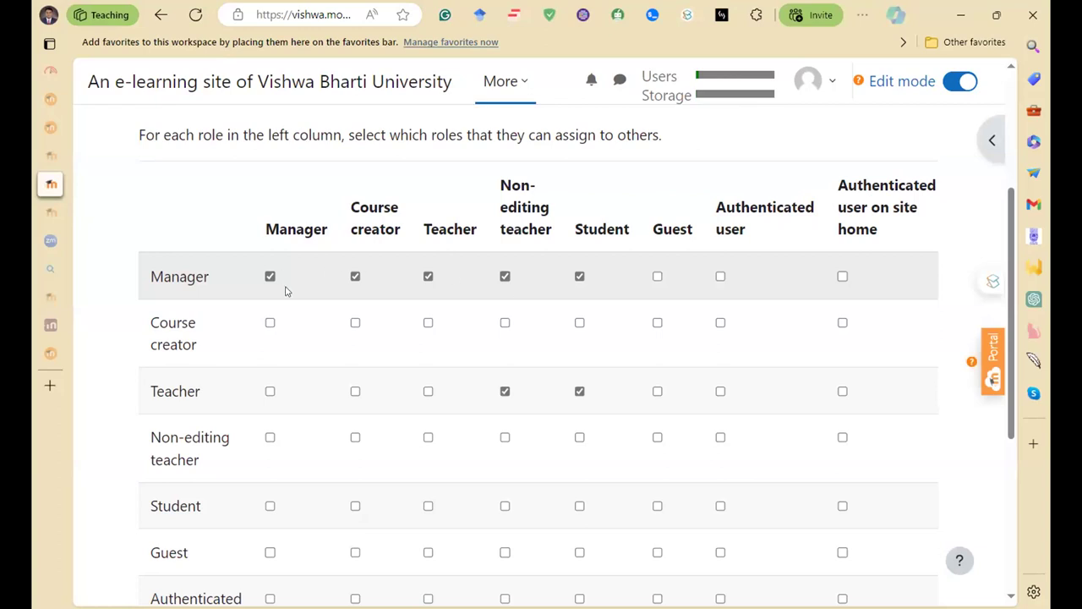
{"action": "left_click_drag", "start_coordinate": [152, 277], "coordinate": [208, 275]}
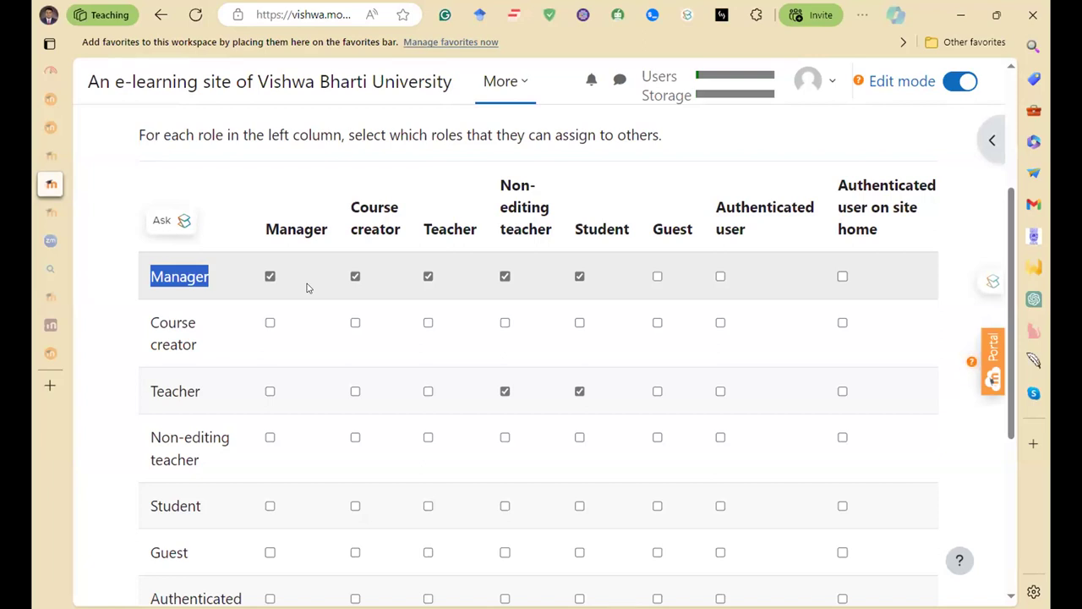
{"action": "scroll", "coordinate": [304, 300], "scroll_direction": "up", "scroll_amount": 3}
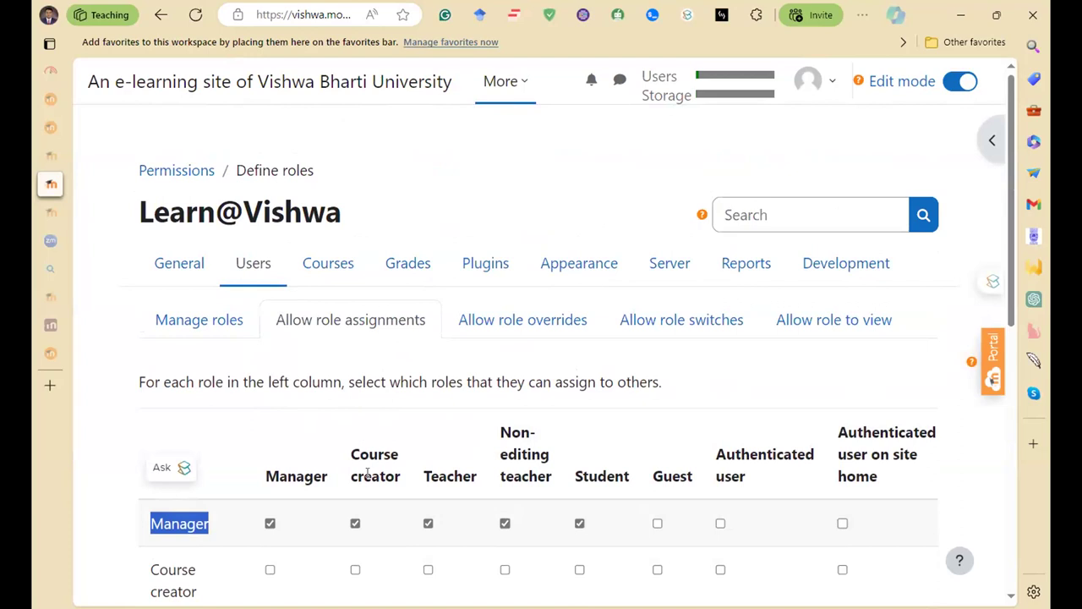
{"action": "scroll", "coordinate": [368, 473], "scroll_direction": "down", "scroll_amount": 3}
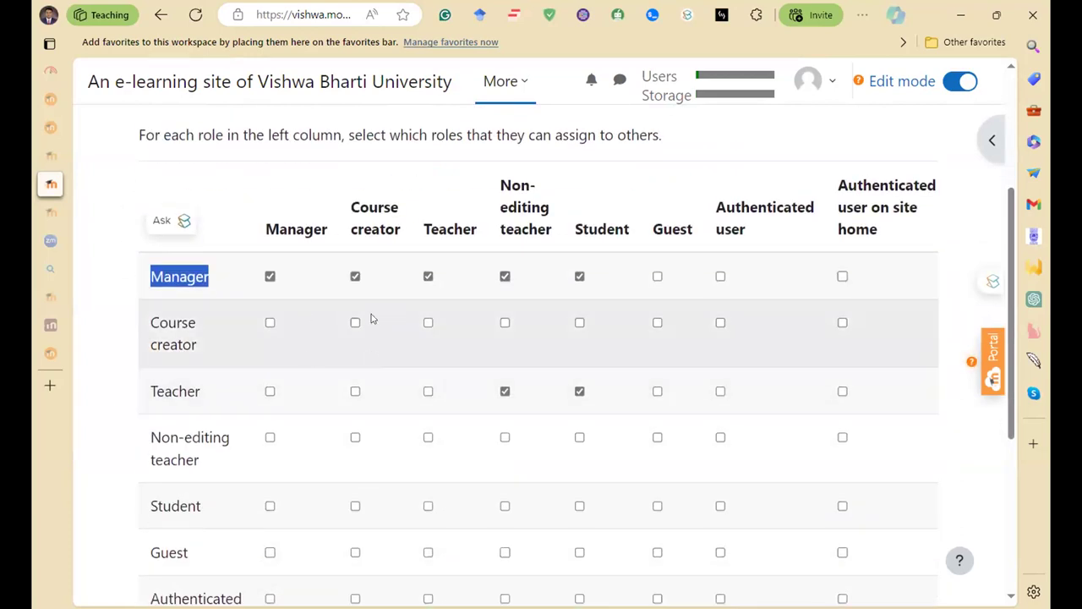
{"action": "scroll", "coordinate": [325, 372], "scroll_direction": "up", "scroll_amount": 3}
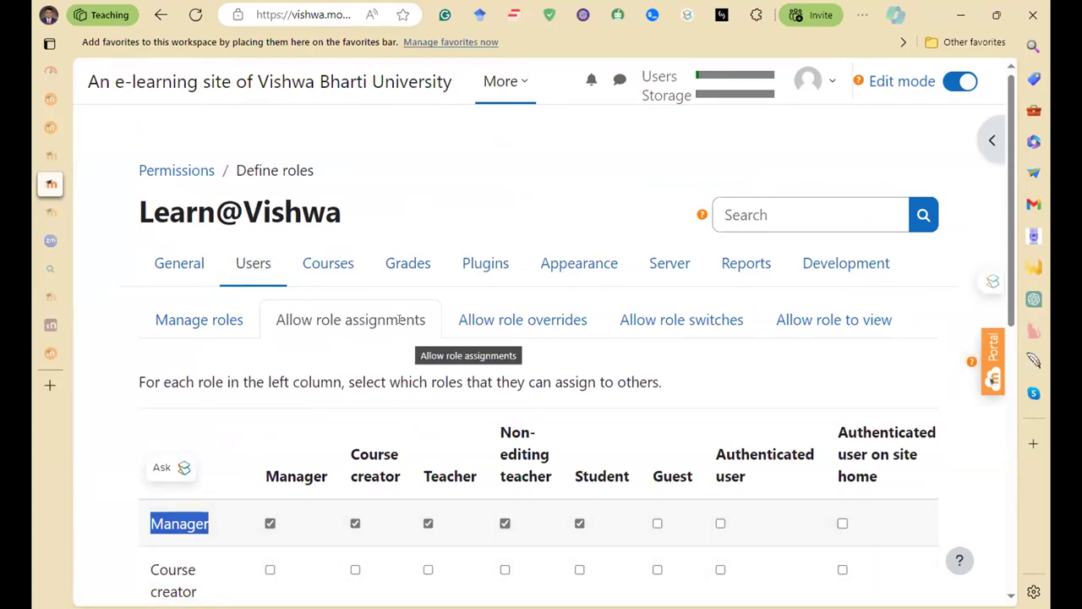
- Return to the Users administration section, look over its Permissions and Privacy options, and open the Site administrators page
{"action": "left_click", "coordinate": [257, 262]}
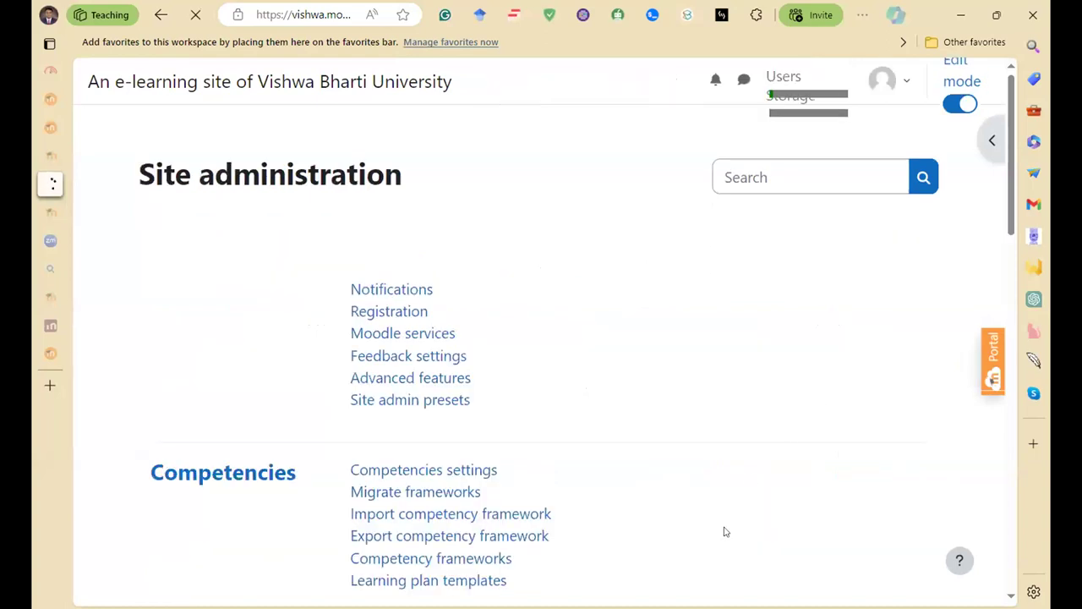
{"action": "scroll", "coordinate": [720, 532], "scroll_direction": "down", "scroll_amount": 4}
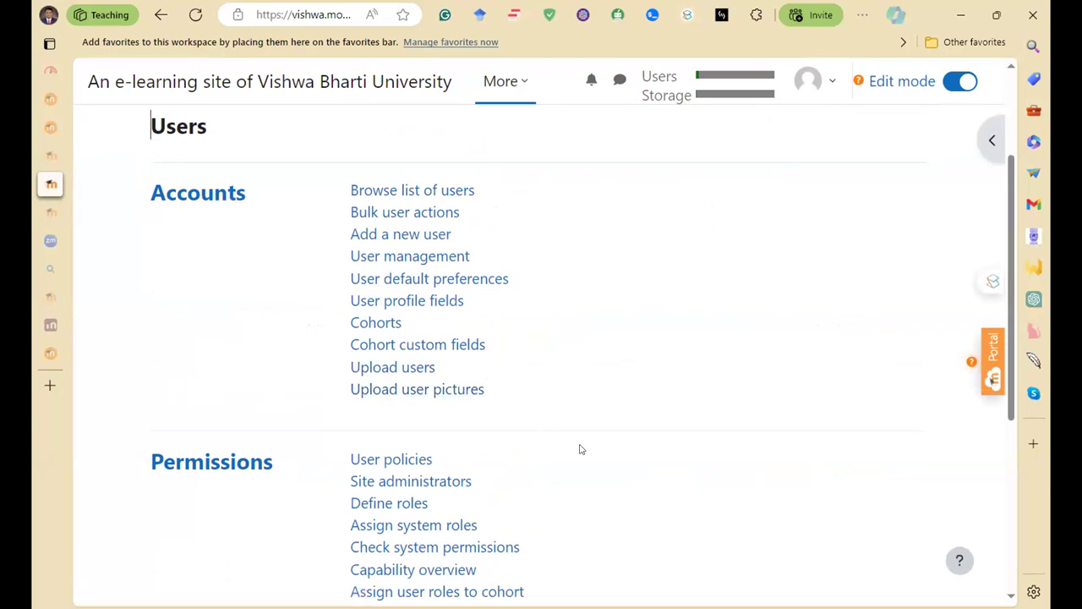
{"action": "scroll", "coordinate": [580, 449], "scroll_direction": "down", "scroll_amount": 4}
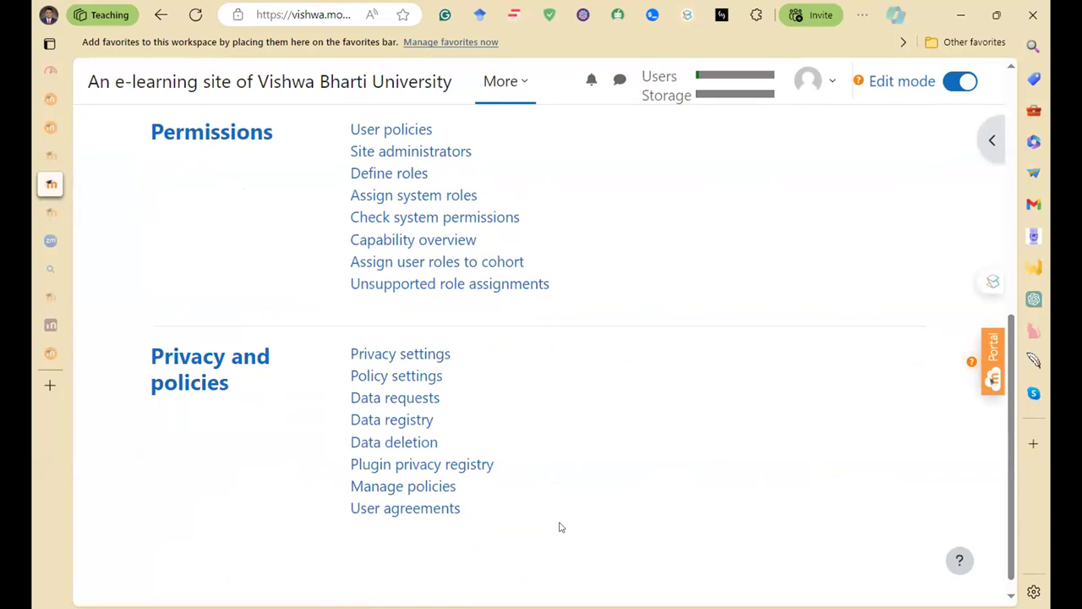
{"action": "scroll", "coordinate": [558, 526], "scroll_direction": "up", "scroll_amount": 1}
{"action": "scroll", "coordinate": [557, 526], "scroll_direction": "up", "scroll_amount": 1}
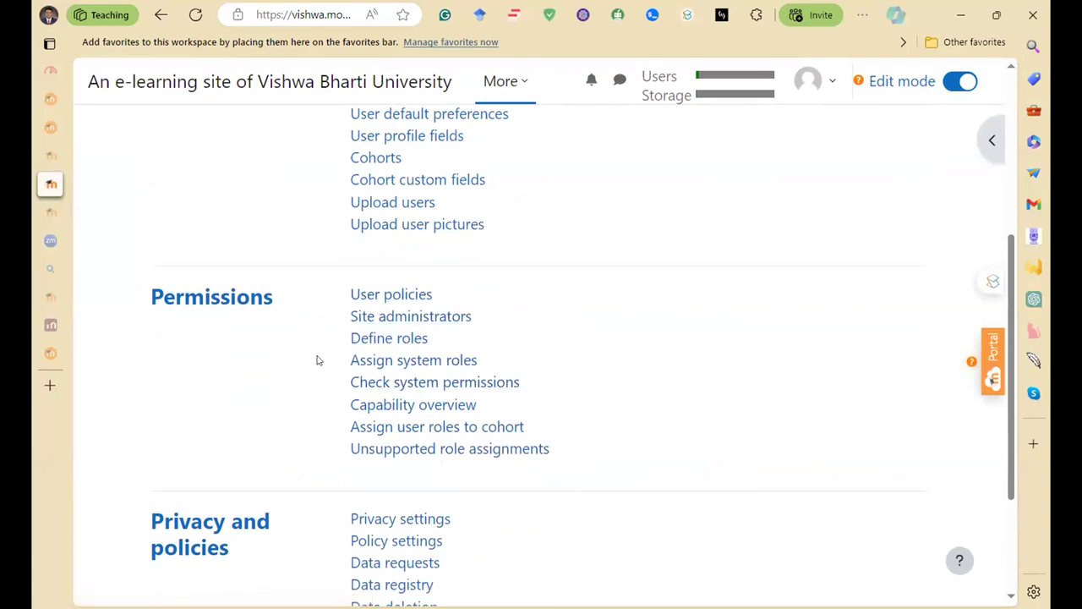
{"action": "scroll", "coordinate": [317, 361], "scroll_direction": "up", "scroll_amount": 1}
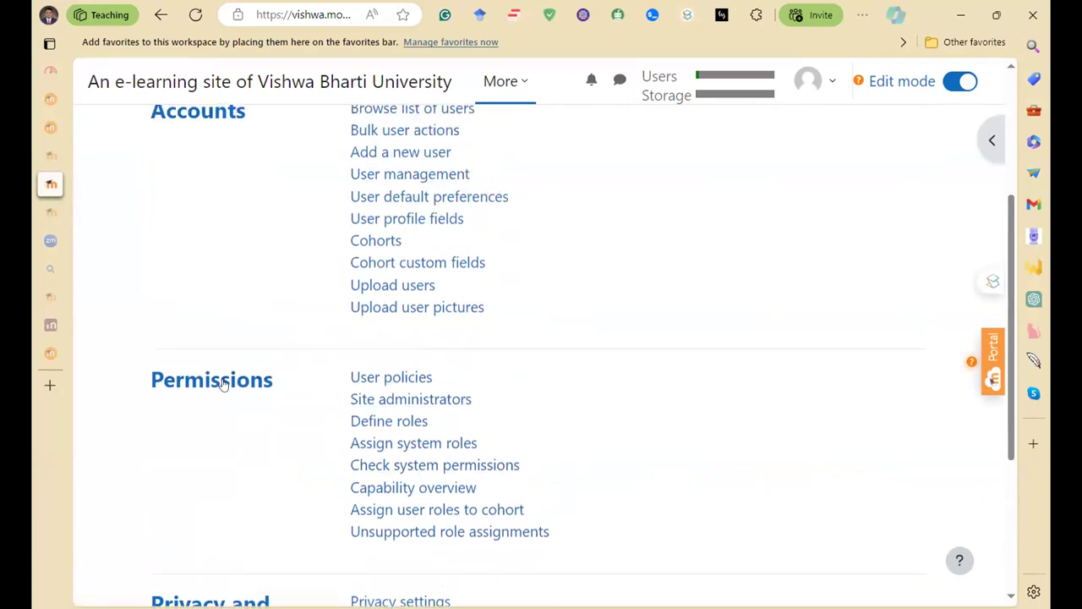
{"action": "left_click", "coordinate": [385, 406]}
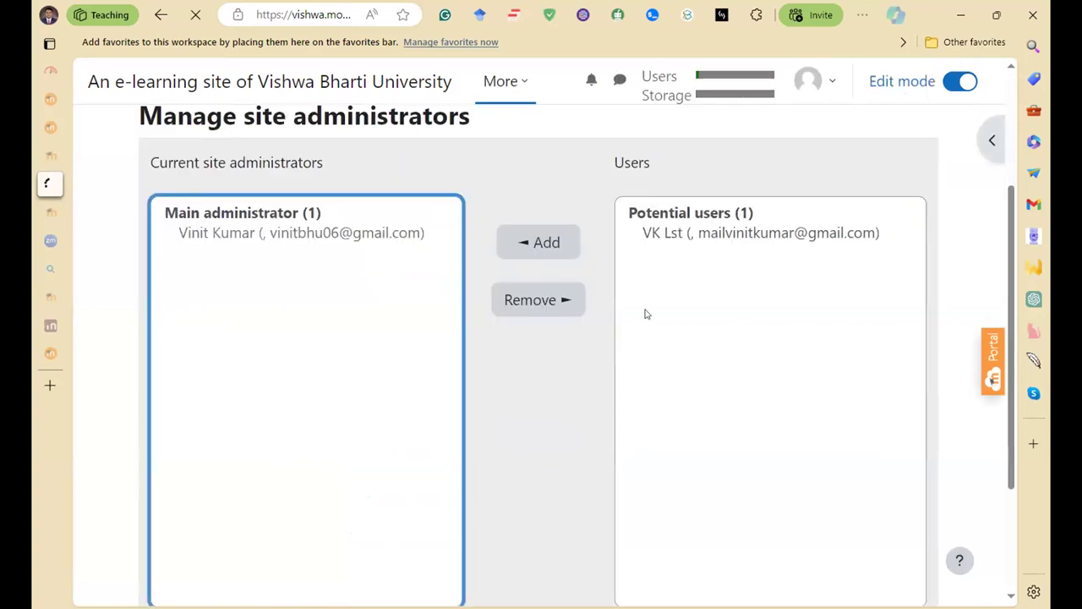
- Select the potential user on the Manage site administrators page and review the current administrator list without adding anyone
{"action": "left_click", "coordinate": [704, 240]}
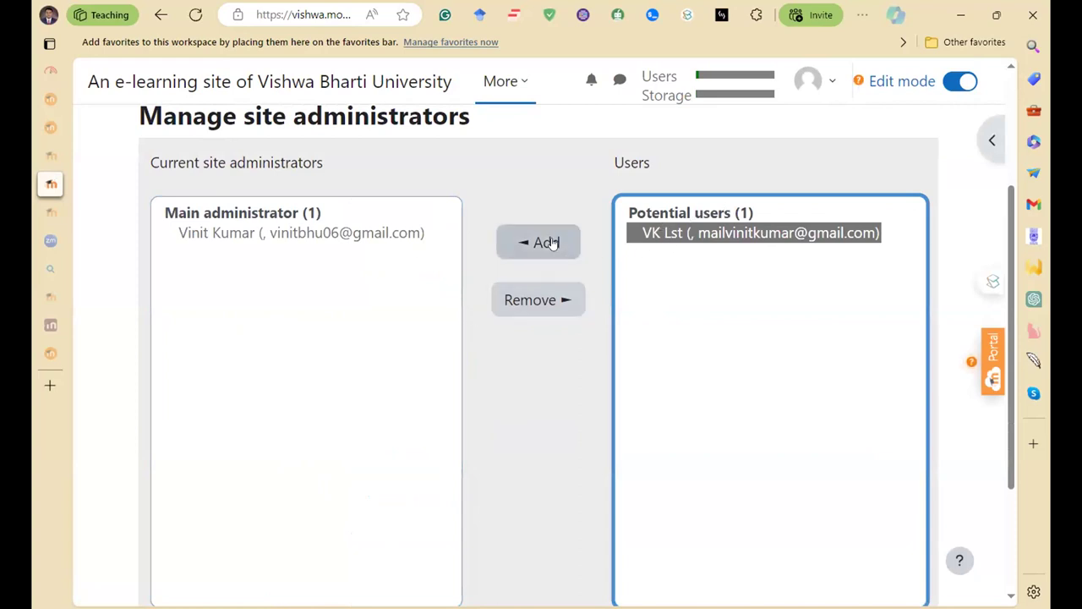
{"action": "scroll", "coordinate": [300, 315], "scroll_direction": "up", "scroll_amount": 3}
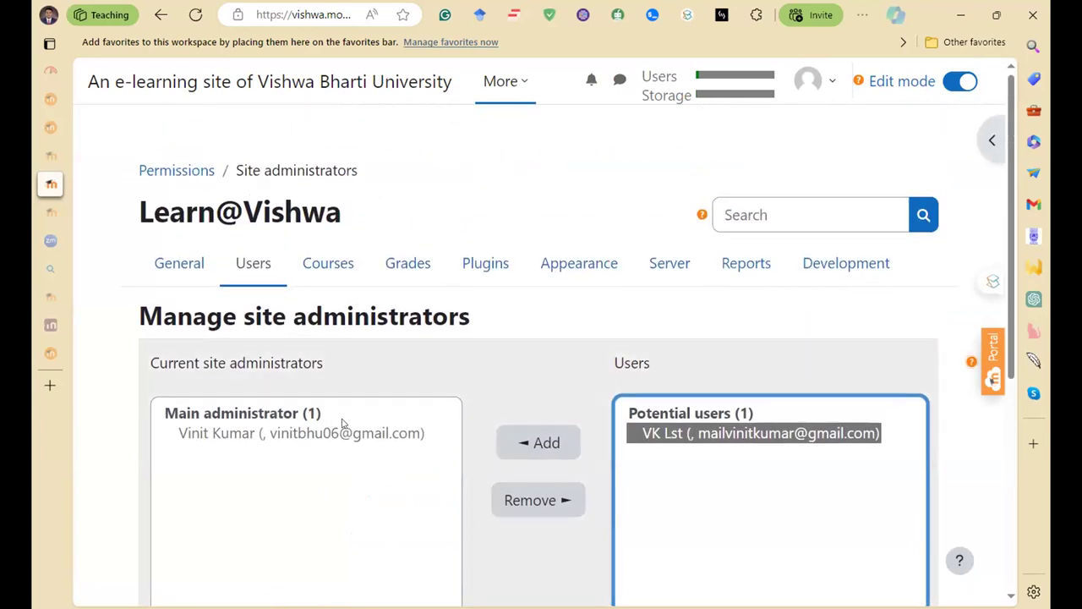
{"action": "left_click", "coordinate": [252, 435]}
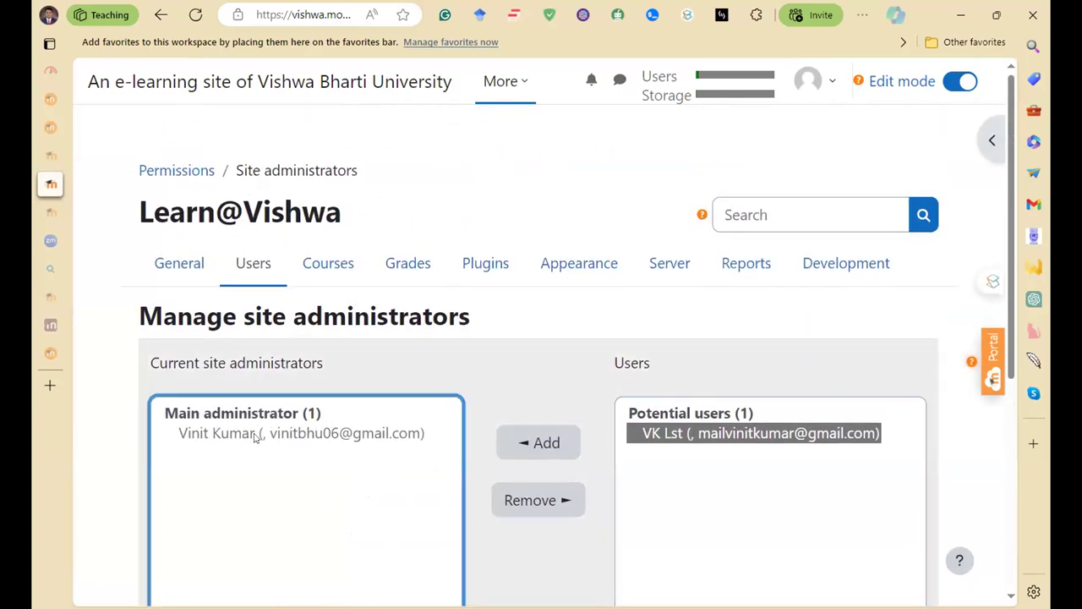
{"action": "left_click", "coordinate": [778, 435]}
{"action": "scroll", "coordinate": [776, 436], "scroll_direction": "down", "scroll_amount": 2}
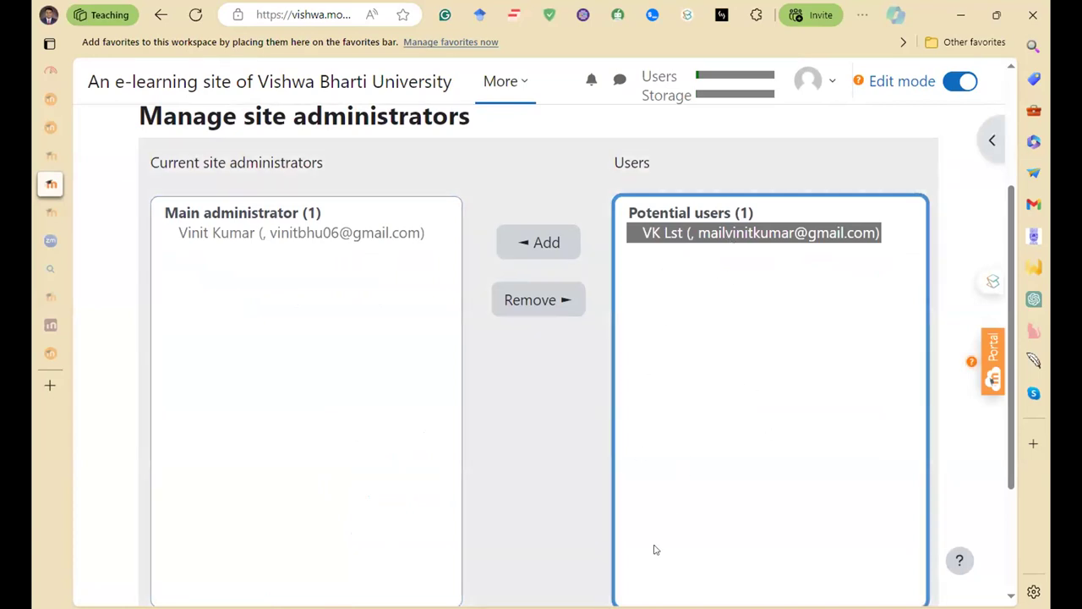
{"action": "scroll", "coordinate": [651, 542], "scroll_direction": "up", "scroll_amount": 2}
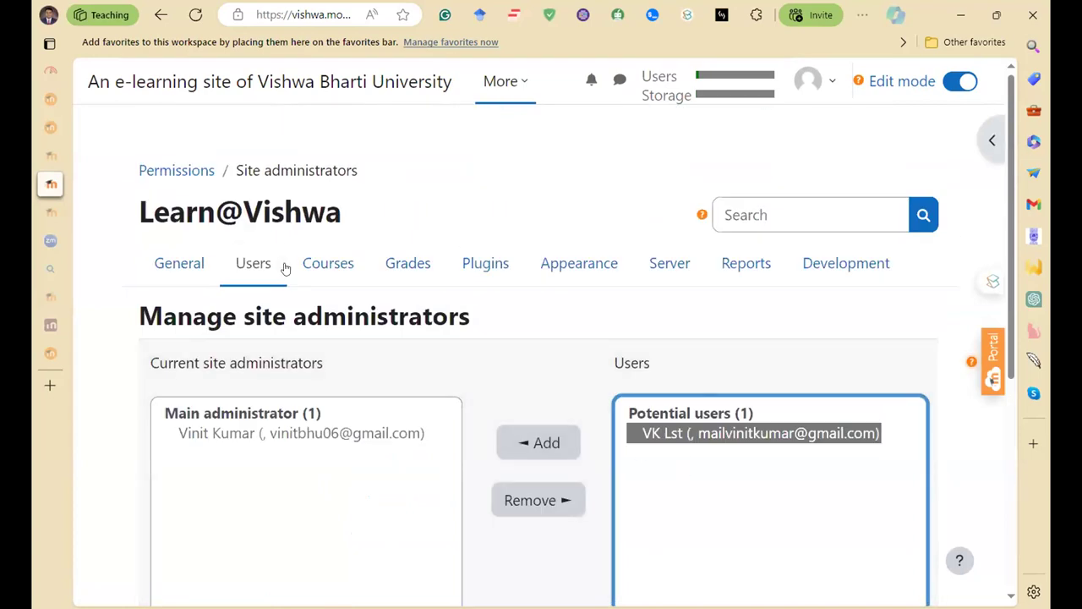
- Leave the site administrators page and open Manage courses and categories in the Courses administration section
{"action": "left_click", "coordinate": [256, 269]}
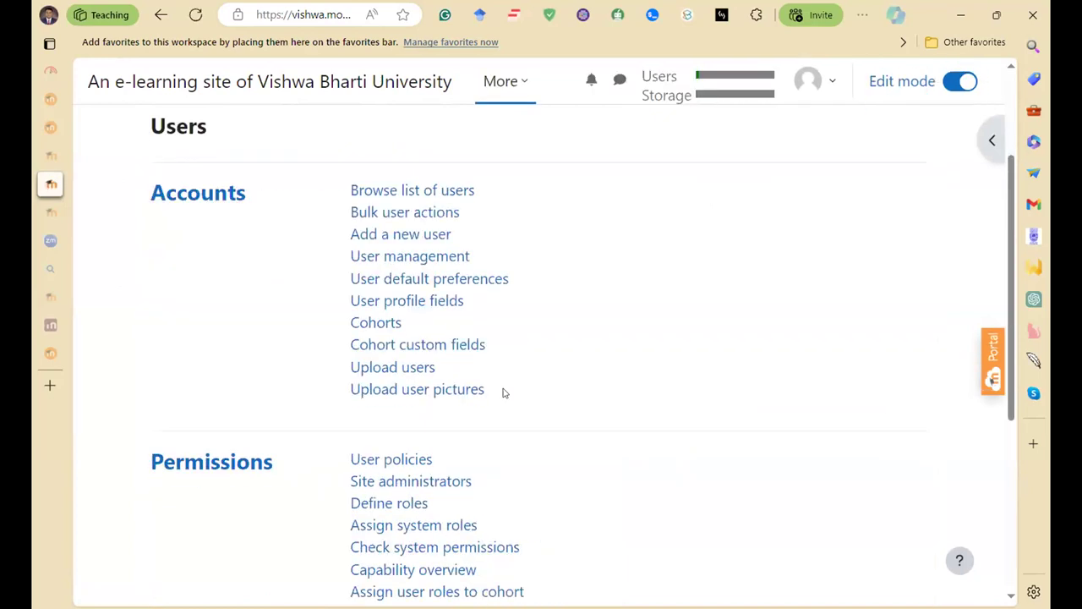
{"action": "left_click", "coordinate": [329, 231]}
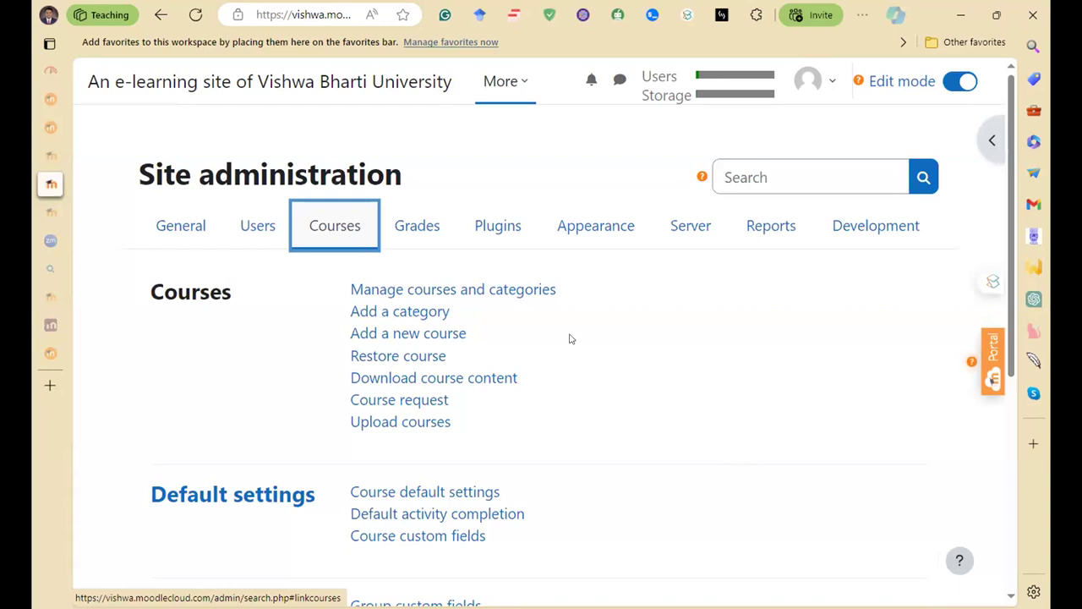
{"action": "left_click", "coordinate": [389, 292]}
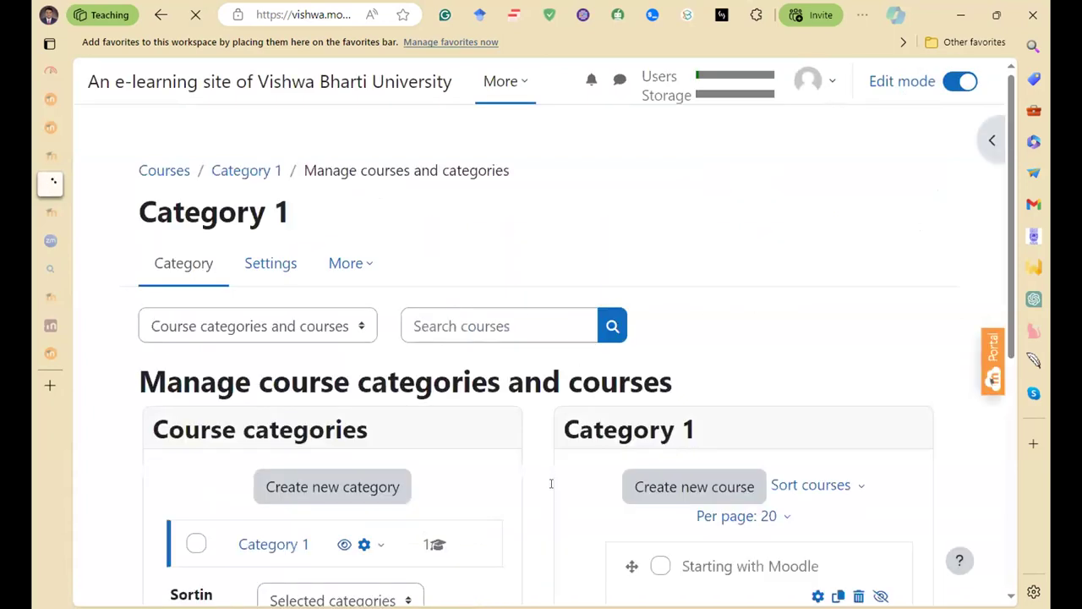
- Look over the course category and course management options for Category 1, including creating, sorting and moving
{"action": "scroll", "coordinate": [546, 473], "scroll_direction": "down", "scroll_amount": 5}
{"action": "scroll", "coordinate": [554, 456], "scroll_direction": "up", "scroll_amount": 3}
{"action": "scroll", "coordinate": [556, 449], "scroll_direction": "up", "scroll_amount": 2}
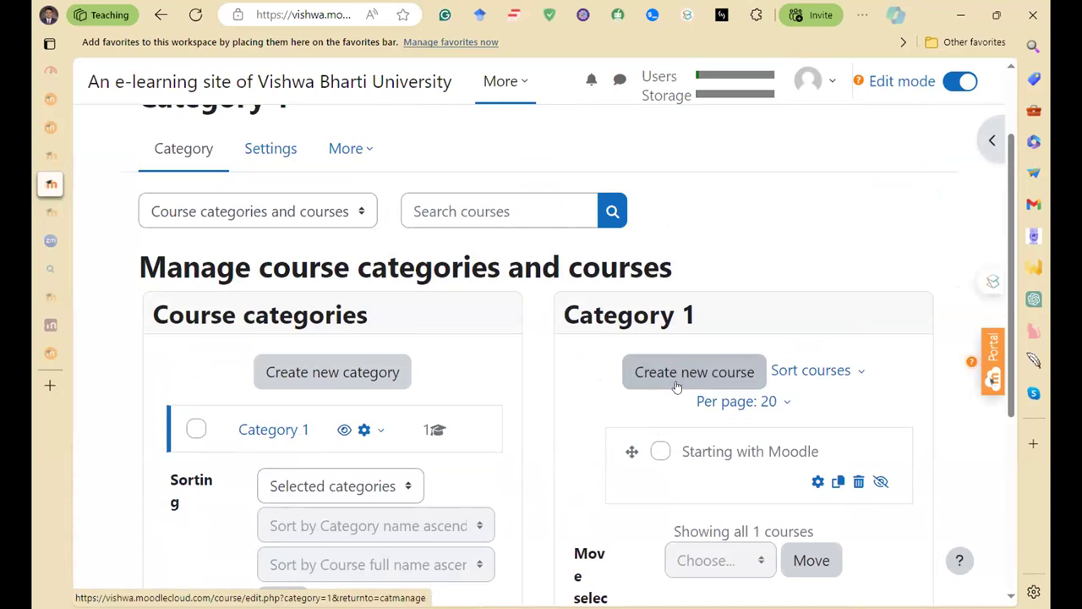
{"action": "left_click", "coordinate": [369, 381]}
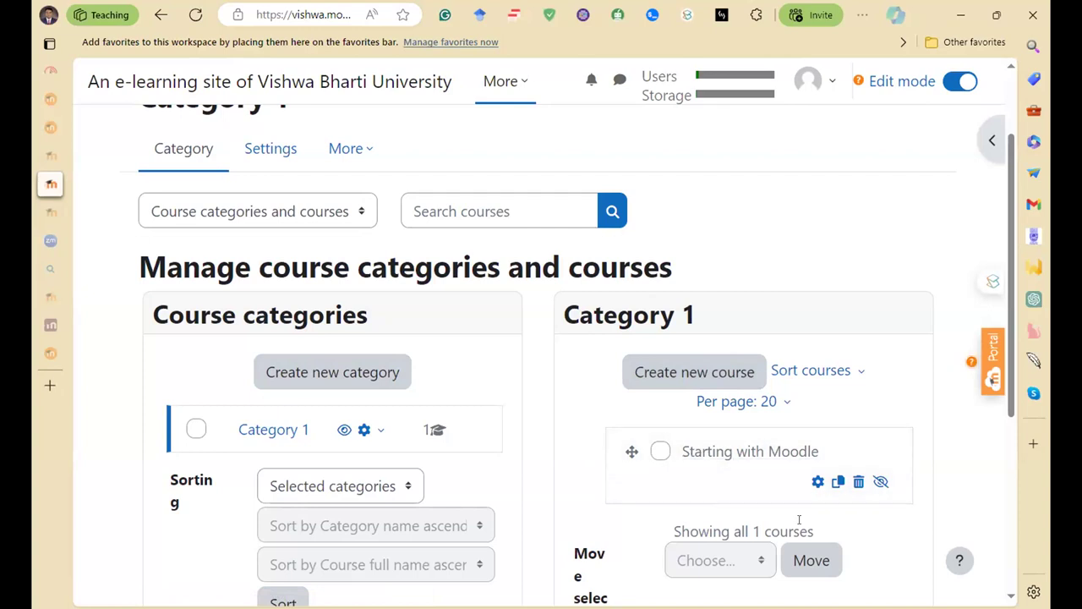
{"action": "scroll", "coordinate": [749, 451], "scroll_direction": "down", "scroll_amount": 2}
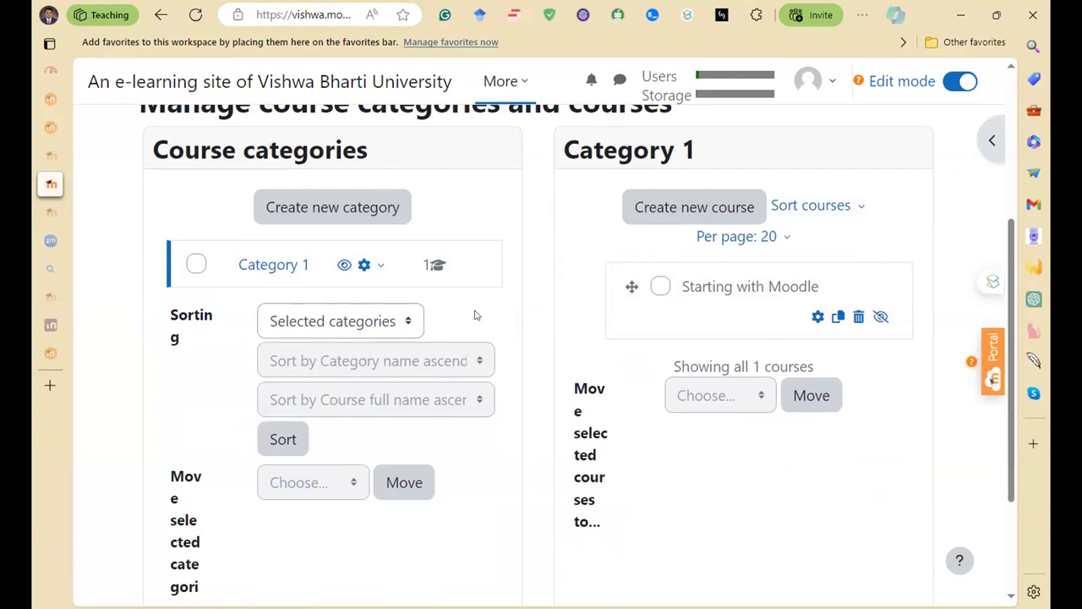
{"action": "scroll", "coordinate": [406, 440], "scroll_direction": "down", "scroll_amount": 1}
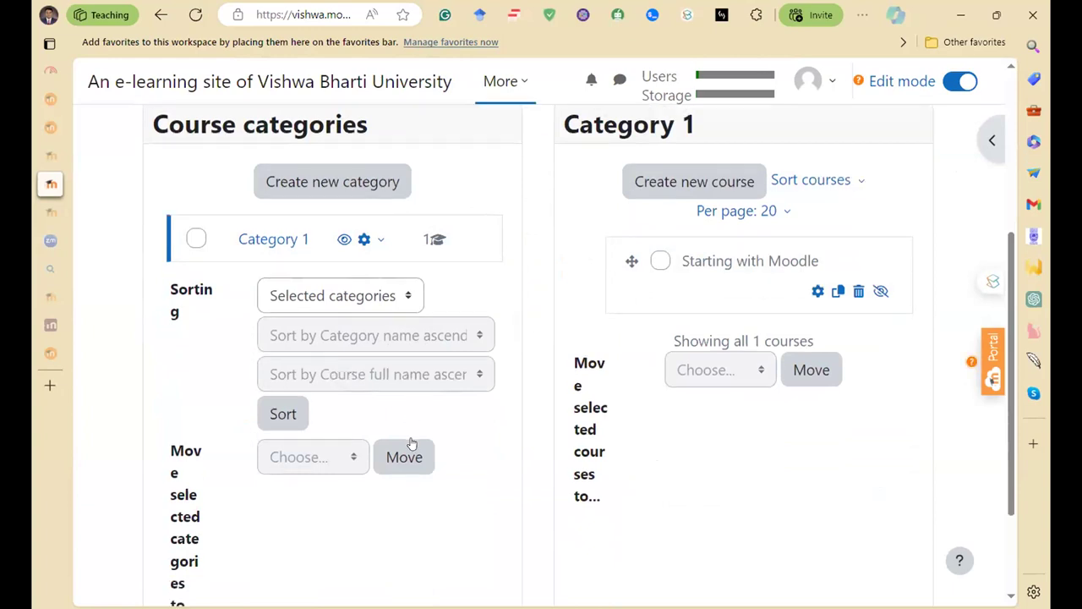
- Leave the Category 1 management page and open the Course default settings from the Courses administration section
{"action": "scroll", "coordinate": [411, 440], "scroll_direction": "down", "scroll_amount": 2}
{"action": "scroll", "coordinate": [411, 437], "scroll_direction": "up", "scroll_amount": 5}
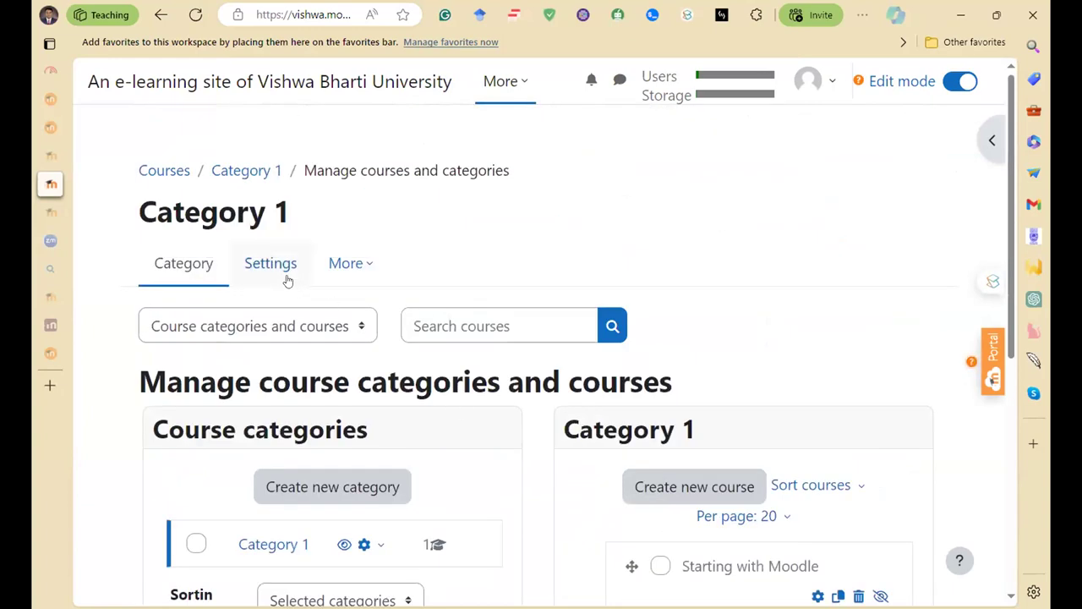
{"action": "left_click", "coordinate": [158, 19]}
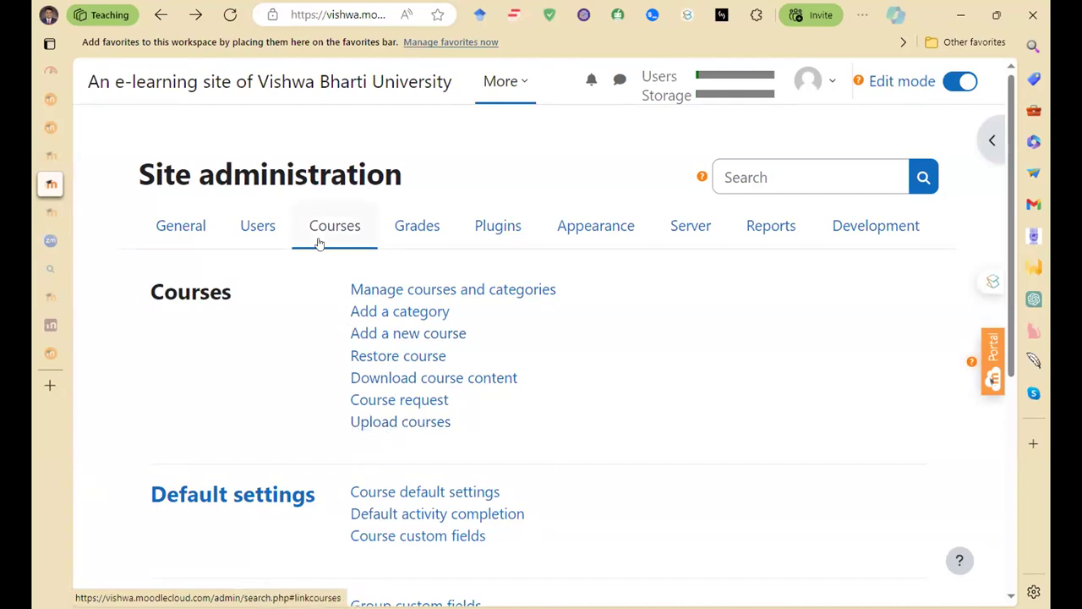
{"action": "scroll", "coordinate": [498, 440], "scroll_direction": "down", "scroll_amount": 3}
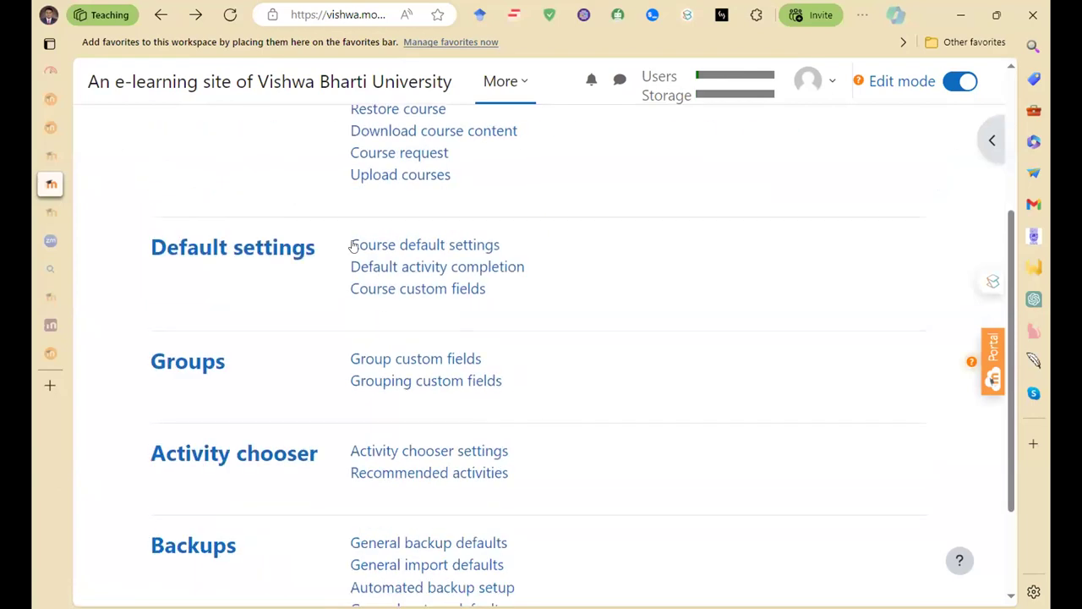
{"action": "left_click", "coordinate": [402, 246]}
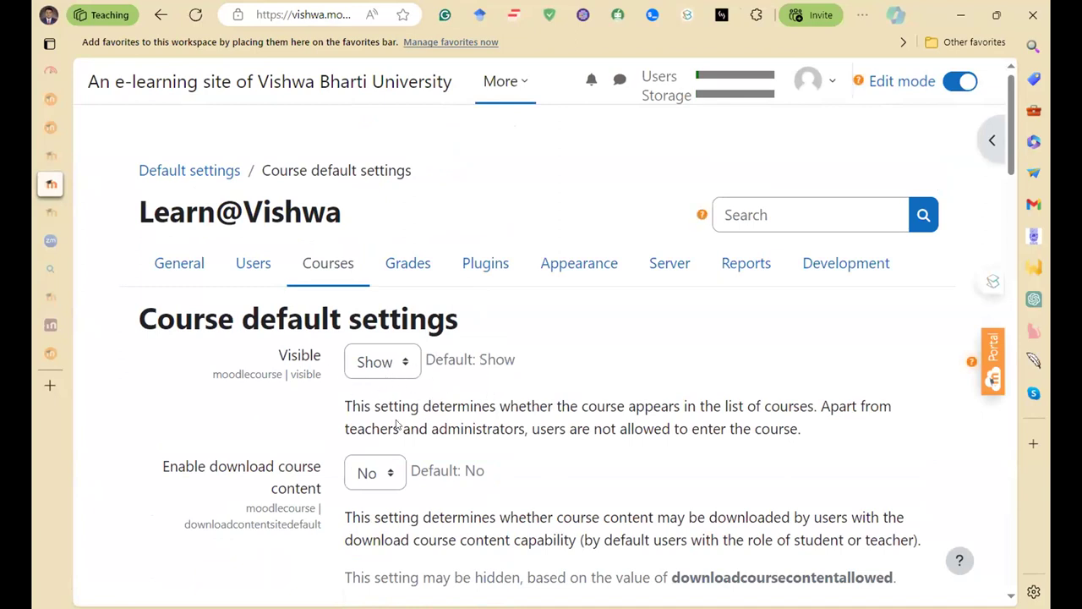
- Review the default visibility, content download and participants settings, along with the course format choices and maximum number of sections, without changing them
{"action": "scroll", "coordinate": [283, 470], "scroll_direction": "down", "scroll_amount": 1}
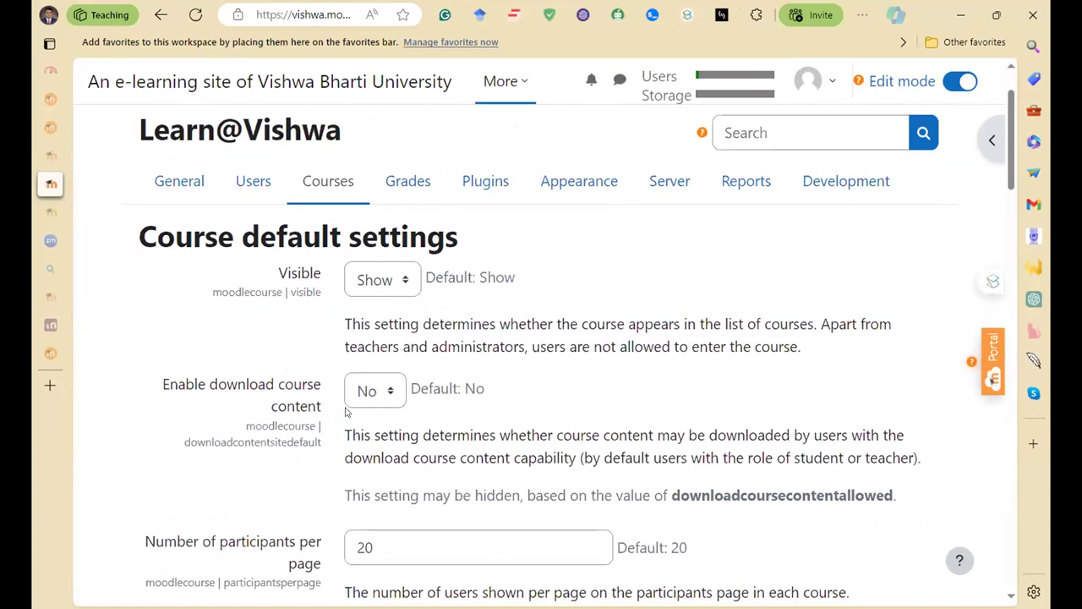
{"action": "scroll", "coordinate": [541, 418], "scroll_direction": "down", "scroll_amount": 2}
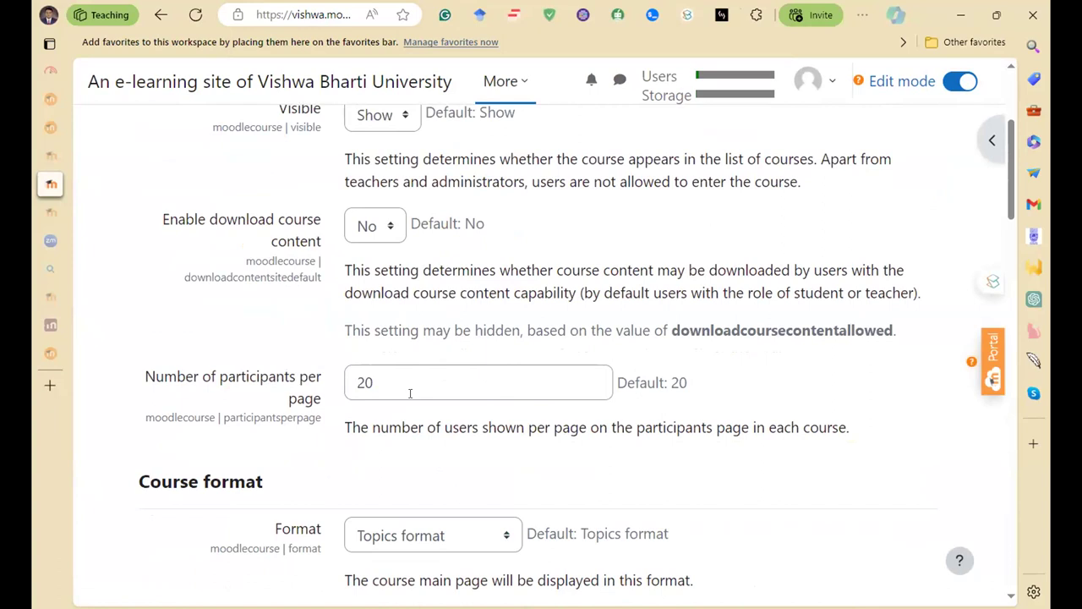
{"action": "scroll", "coordinate": [411, 406], "scroll_direction": "down", "scroll_amount": 6}
{"action": "scroll", "coordinate": [213, 327], "scroll_direction": "up", "scroll_amount": 4}
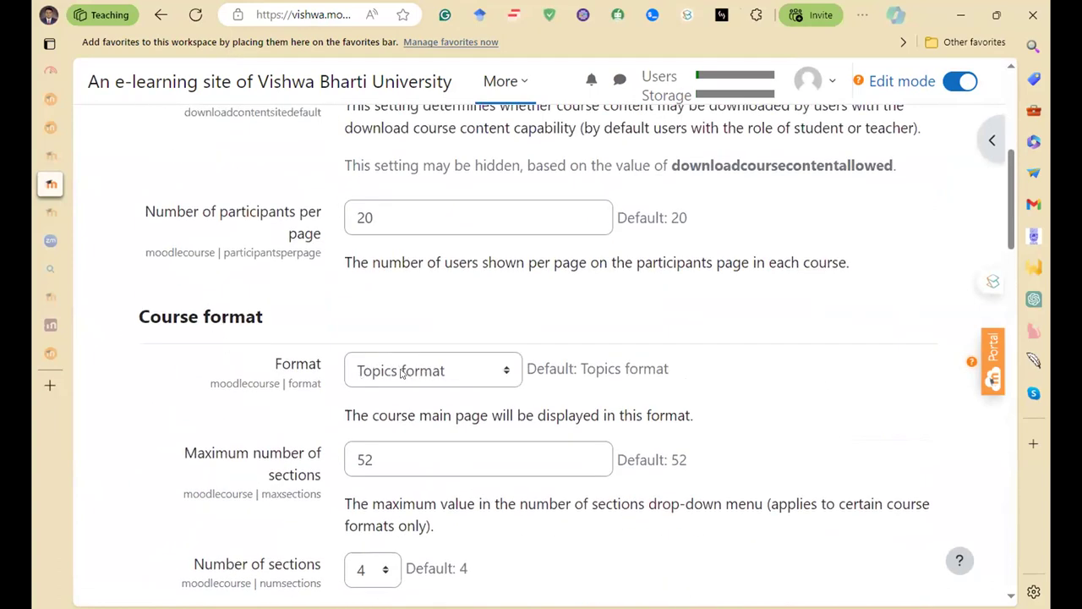
{"action": "left_click", "coordinate": [448, 374]}
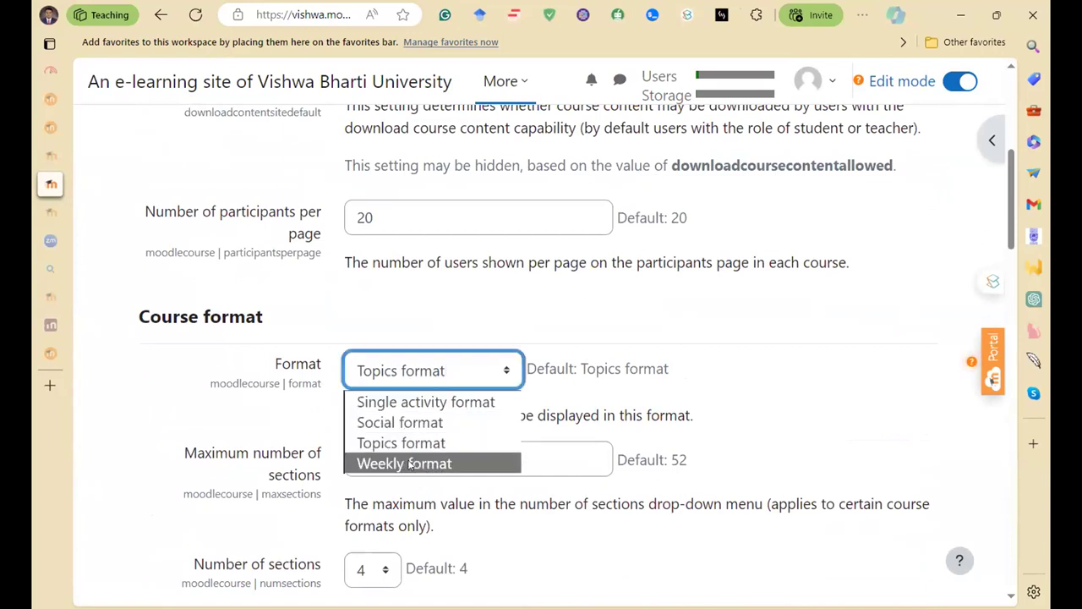
{"action": "left_click", "coordinate": [757, 370]}
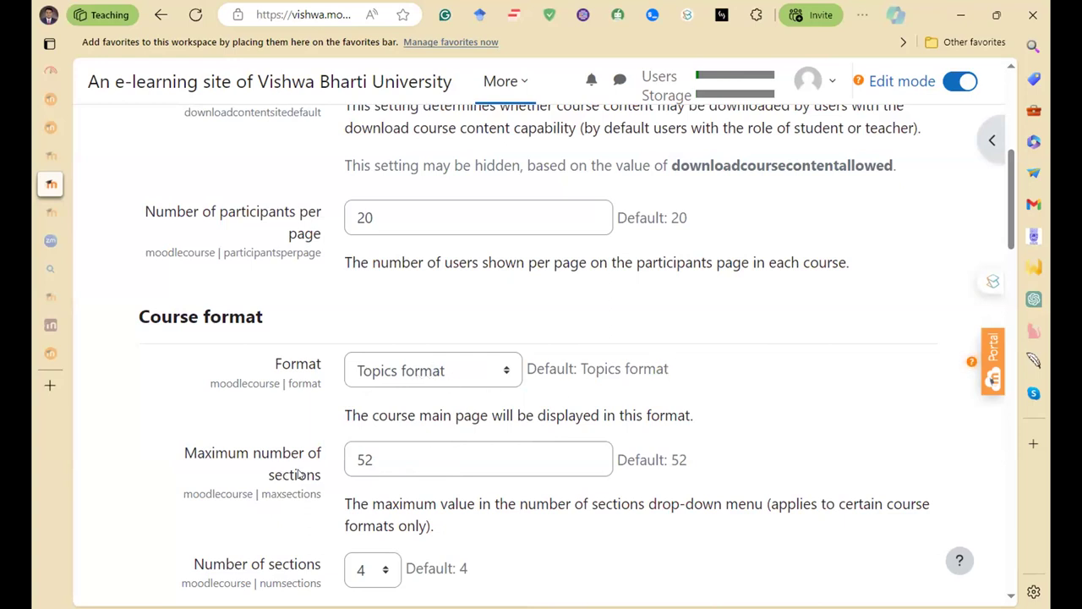
{"action": "left_click", "coordinate": [432, 458]}
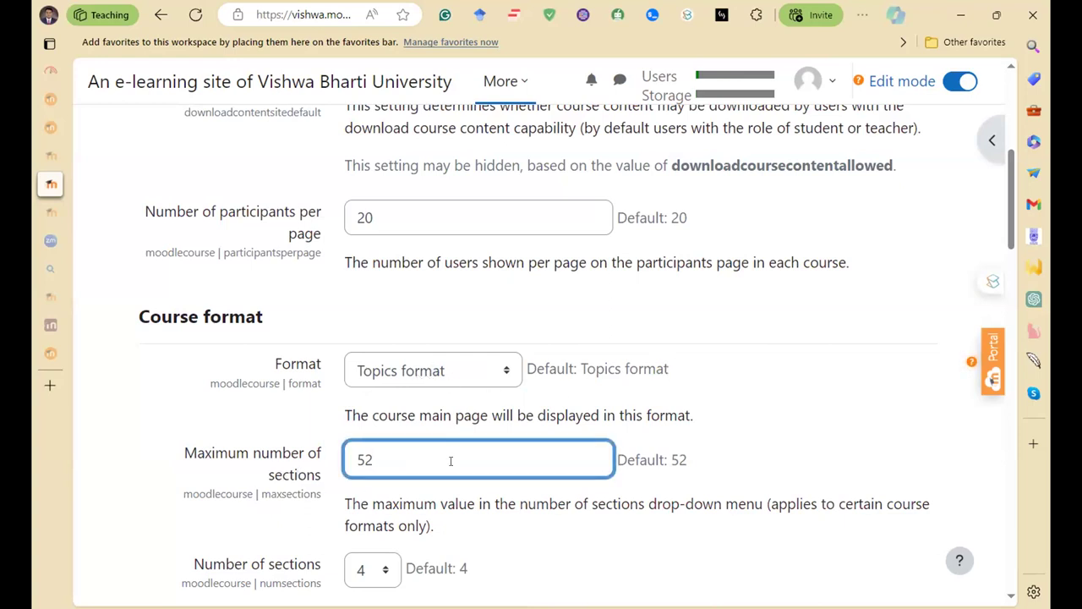
- Review the course layout choices, keeping Show all sections on one page, and look over the course duration, appearance and completion tracking defaults
{"action": "scroll", "coordinate": [749, 367], "scroll_direction": "down", "scroll_amount": 5}
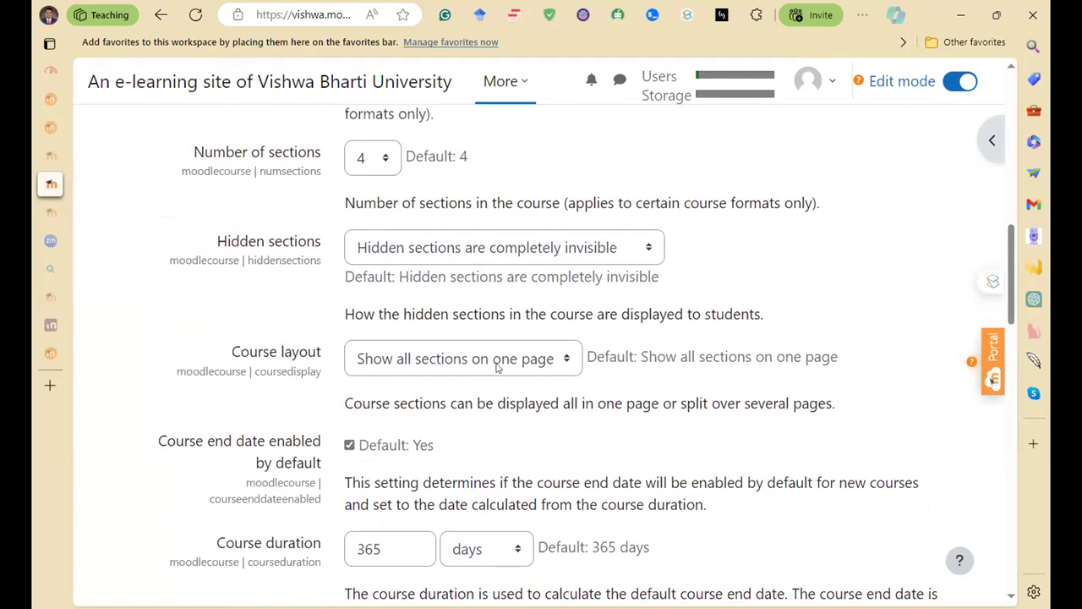
{"action": "left_click", "coordinate": [474, 361]}
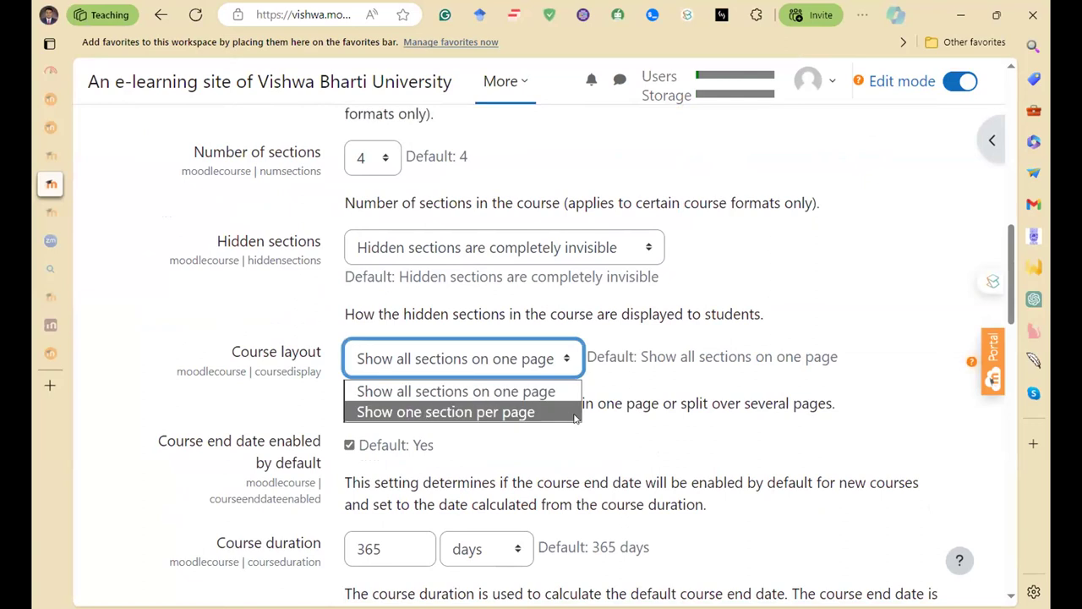
{"action": "left_click", "coordinate": [418, 396]}
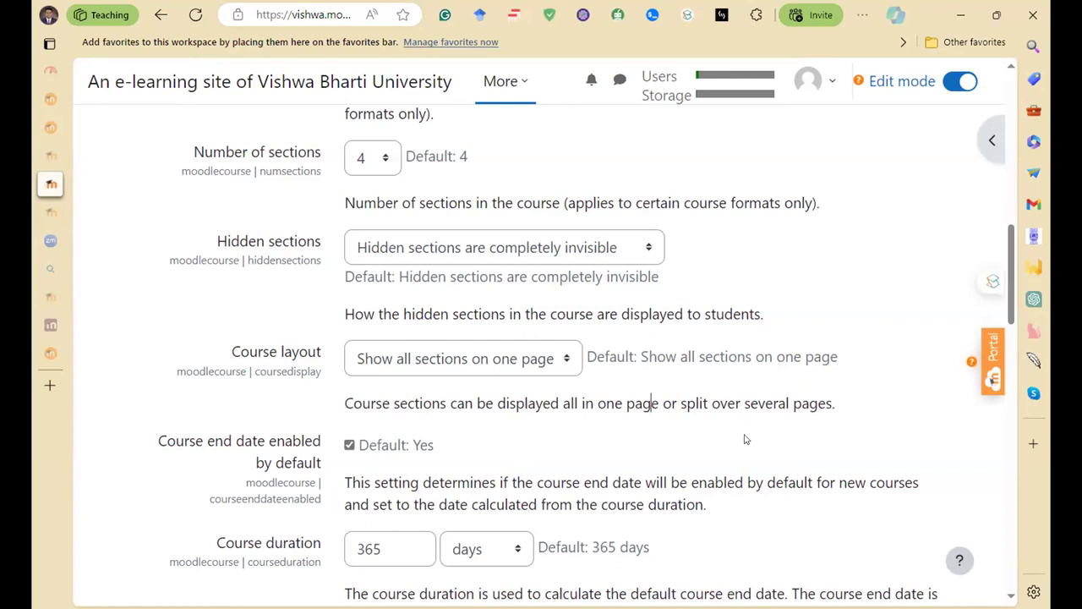
{"action": "scroll", "coordinate": [745, 439], "scroll_direction": "down", "scroll_amount": 5}
{"action": "scroll", "coordinate": [734, 427], "scroll_direction": "up", "scroll_amount": 1}
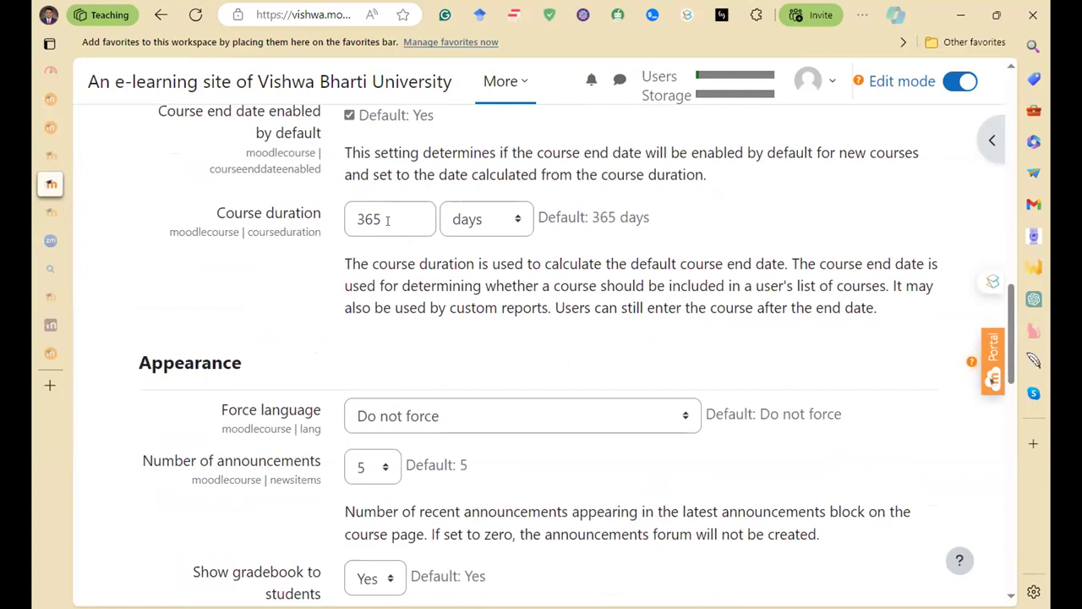
{"action": "scroll", "coordinate": [454, 267], "scroll_direction": "down", "scroll_amount": 5}
{"action": "scroll", "coordinate": [454, 267], "scroll_direction": "up", "scroll_amount": 2}
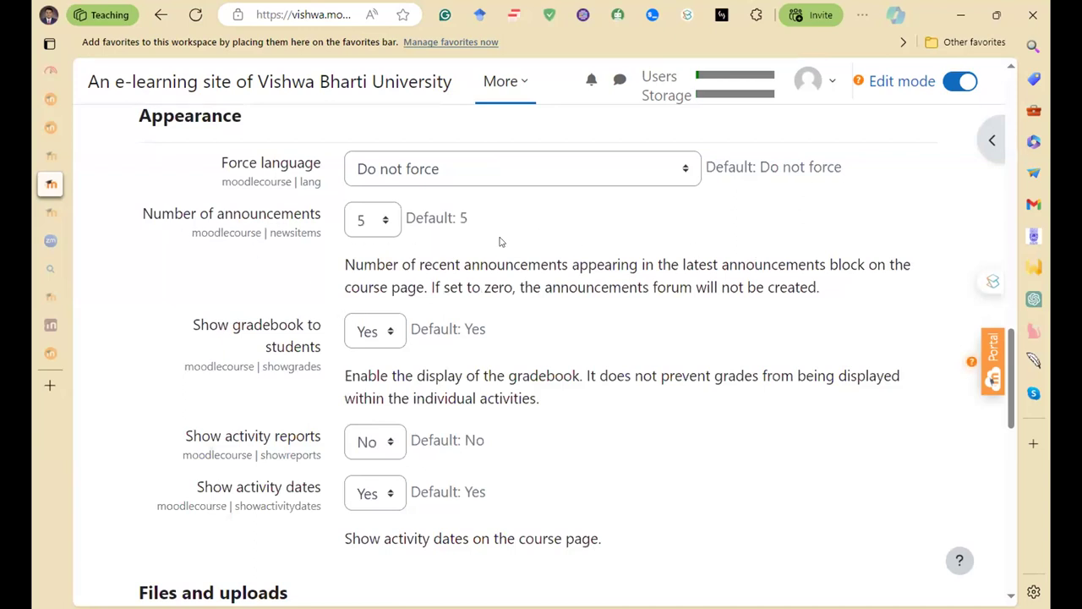
{"action": "scroll", "coordinate": [648, 264], "scroll_direction": "down", "scroll_amount": 2}
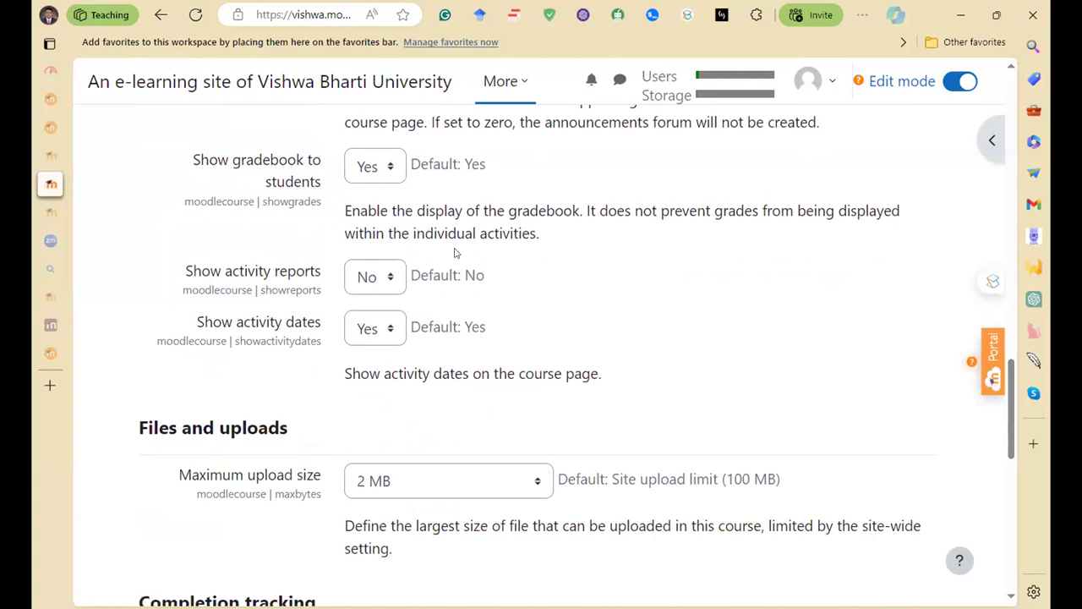
{"action": "scroll", "coordinate": [482, 338], "scroll_direction": "down", "scroll_amount": 4}
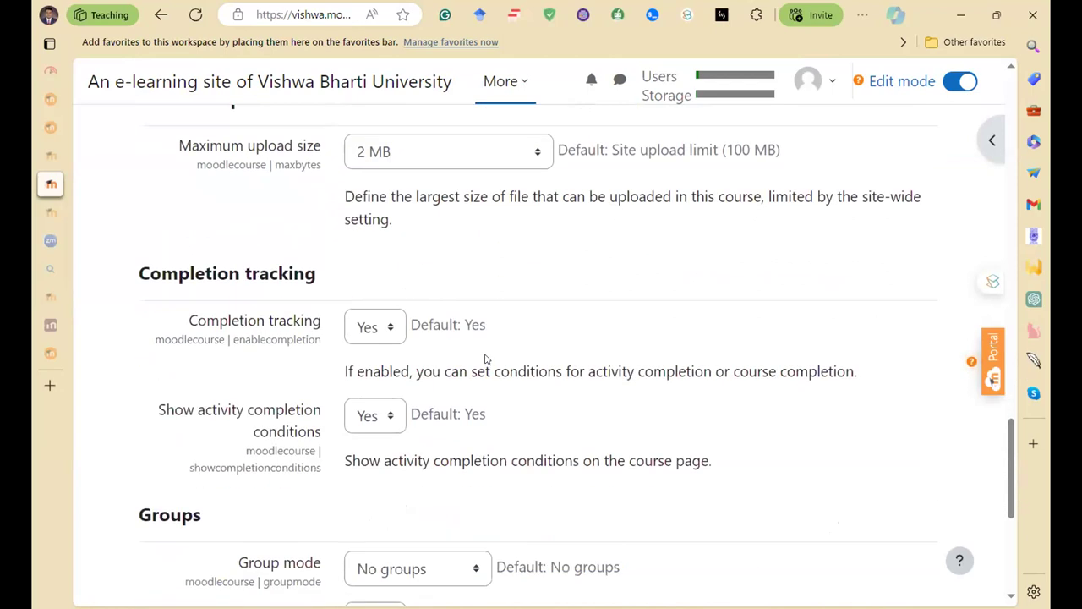
- Set the default maximum upload size for courses to 10 MB and save the course default settings
{"action": "scroll", "coordinate": [482, 343], "scroll_direction": "up", "scroll_amount": 1}
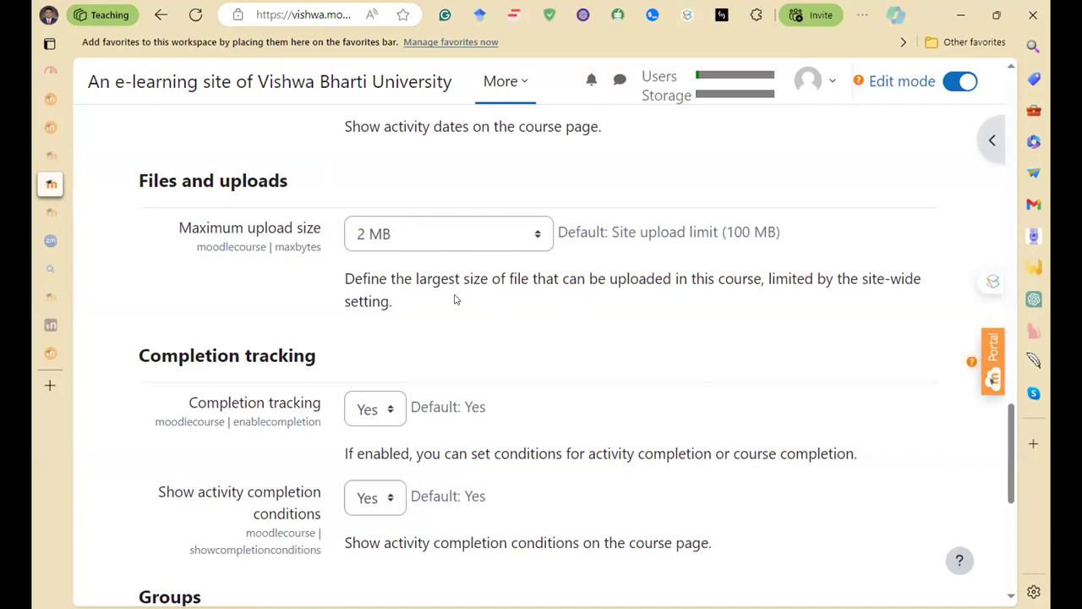
{"action": "left_click", "coordinate": [438, 242]}
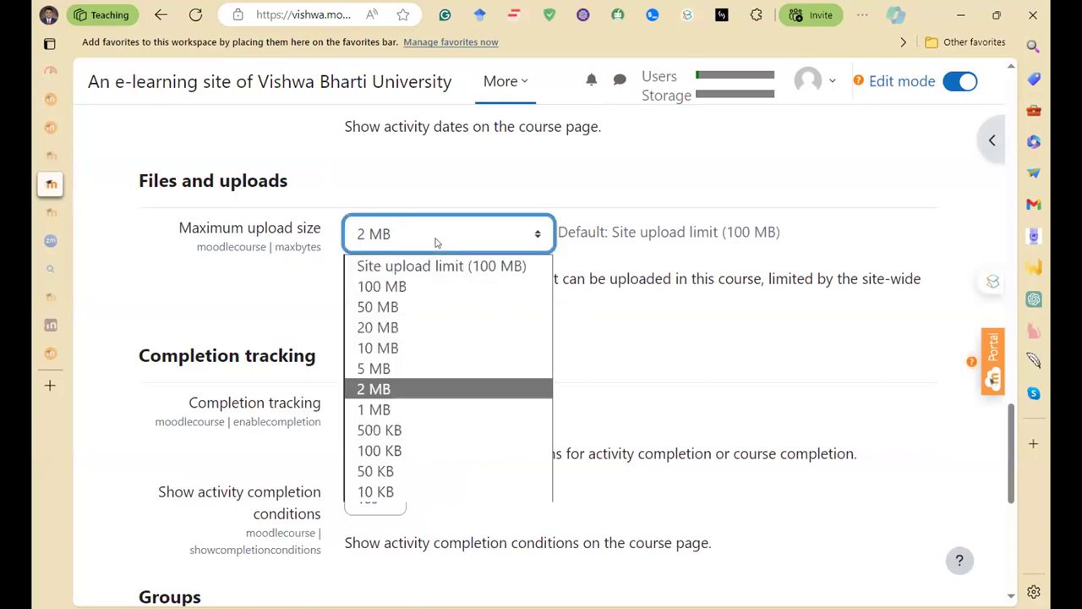
{"action": "left_click", "coordinate": [467, 347]}
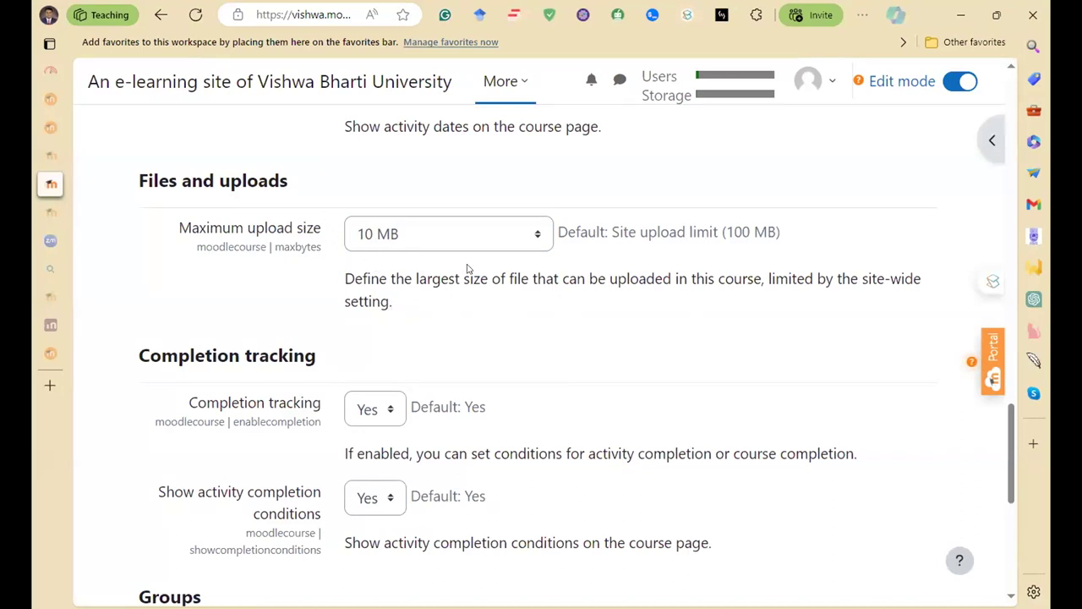
{"action": "scroll", "coordinate": [209, 209], "scroll_direction": "down", "scroll_amount": 3}
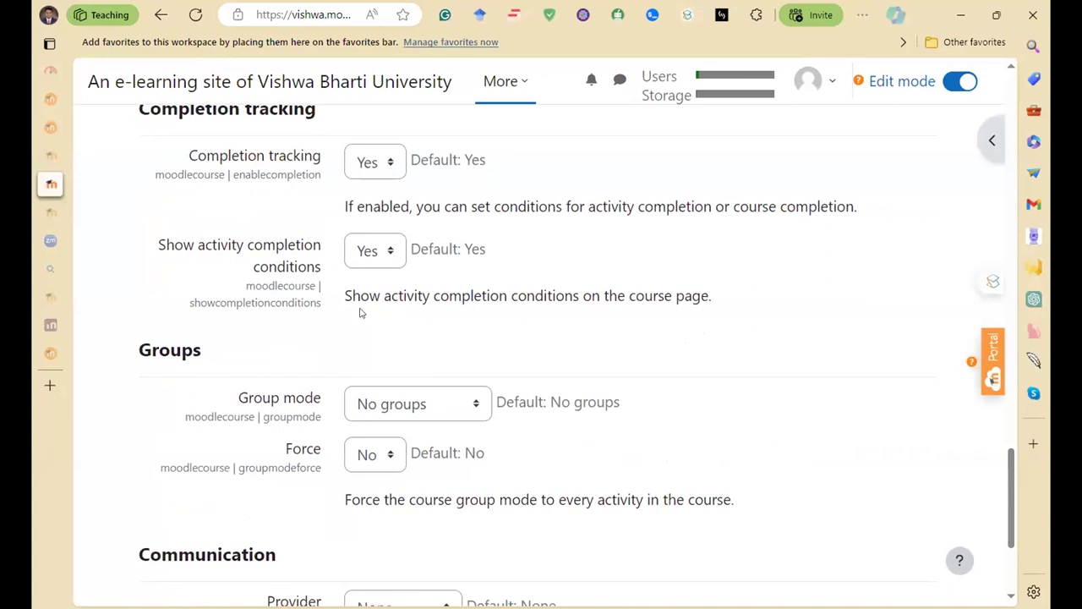
{"action": "scroll", "coordinate": [420, 279], "scroll_direction": "down", "scroll_amount": 3}
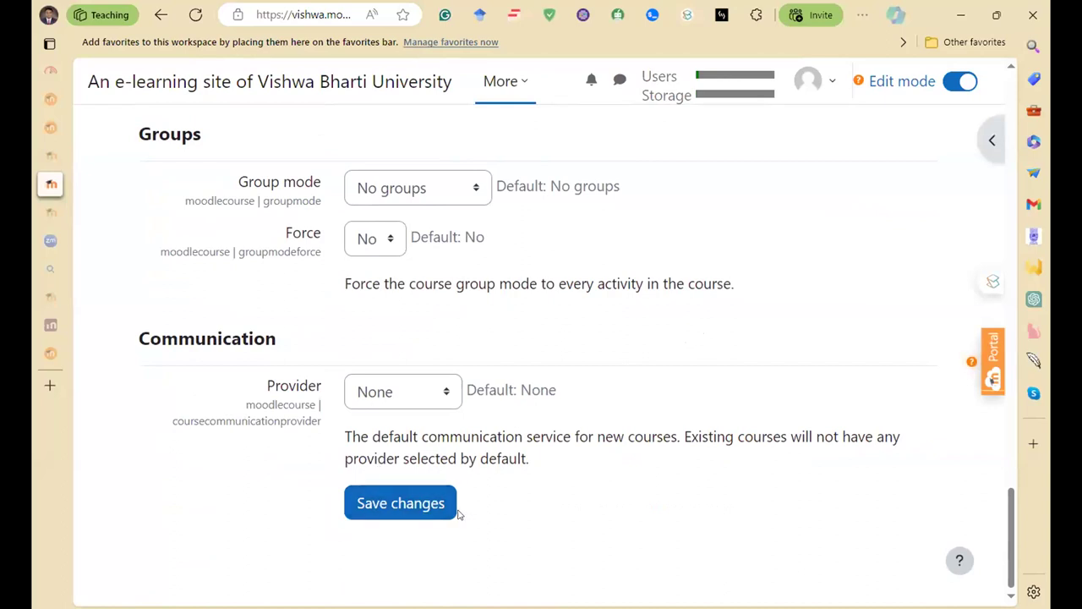
{"action": "left_click", "coordinate": [412, 505]}
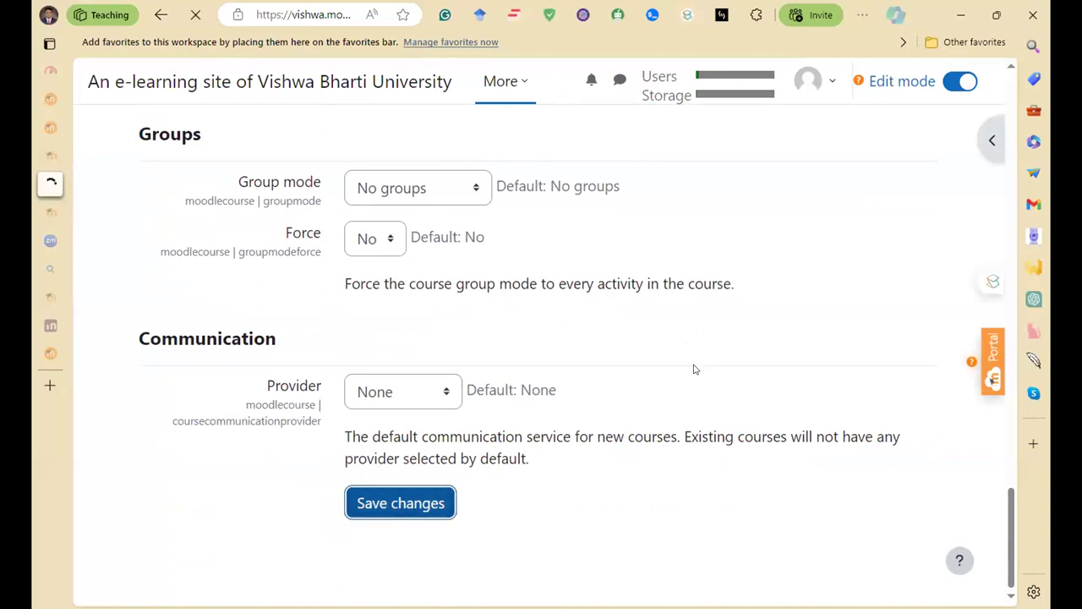
- Return to the Courses administration section and look over its default settings, groups, activity chooser and backup options
{"action": "scroll", "coordinate": [693, 369], "scroll_direction": "up", "scroll_amount": 10}
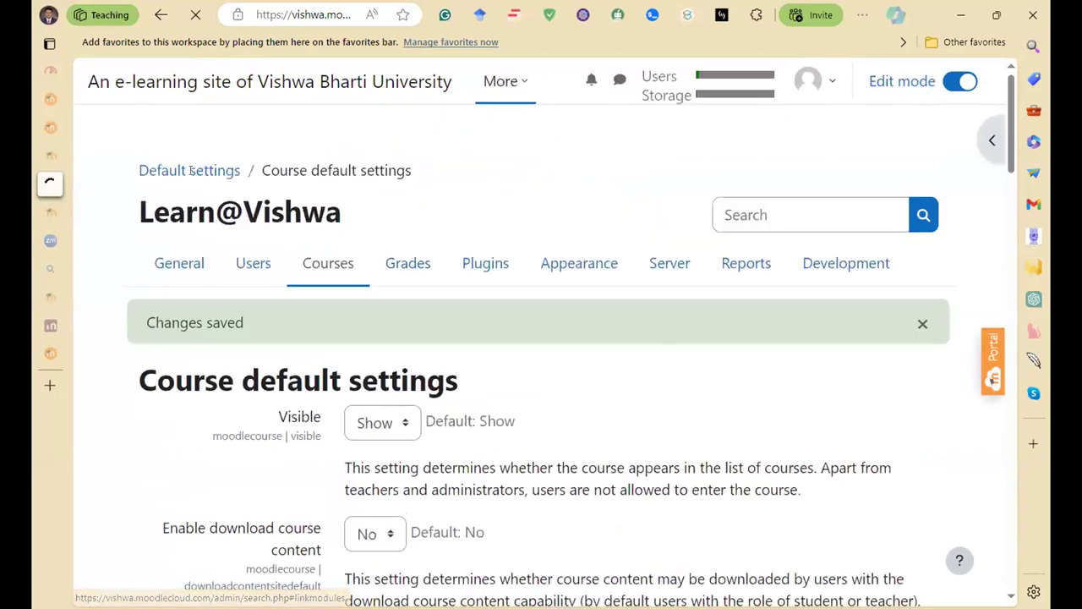
{"action": "left_click", "coordinate": [333, 269]}
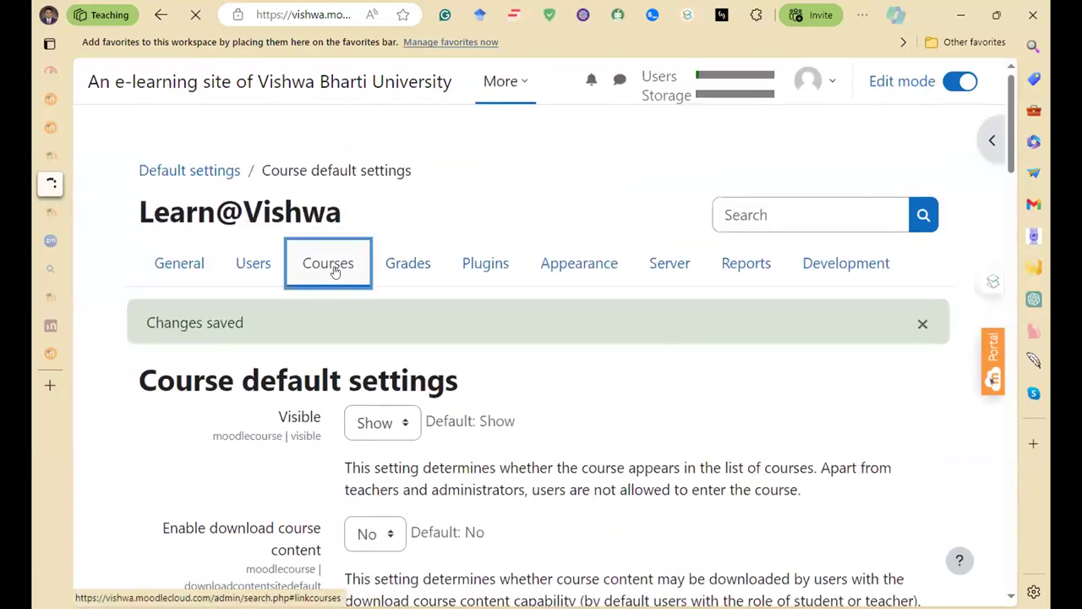
{"action": "left_click", "coordinate": [542, 355]}
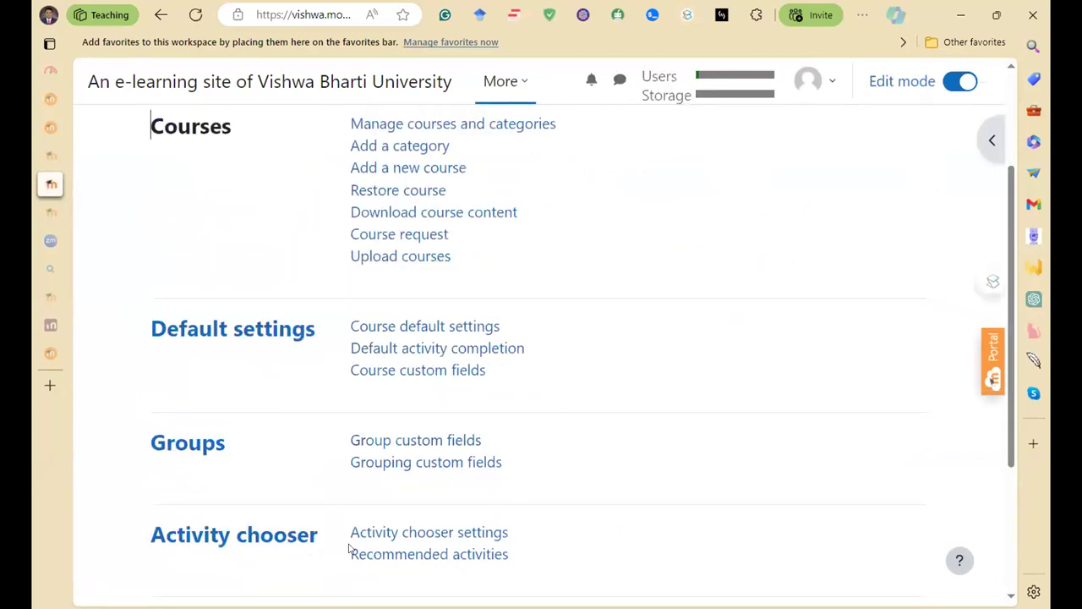
{"action": "scroll", "coordinate": [399, 542], "scroll_direction": "down", "scroll_amount": 2}
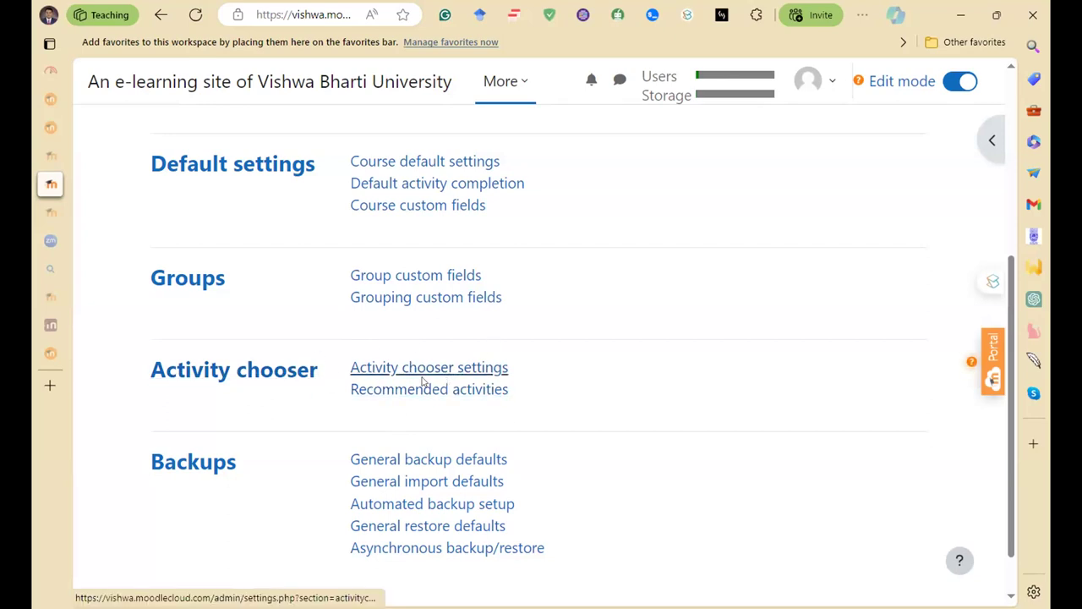
{"action": "scroll", "coordinate": [295, 452], "scroll_direction": "down", "scroll_amount": 1}
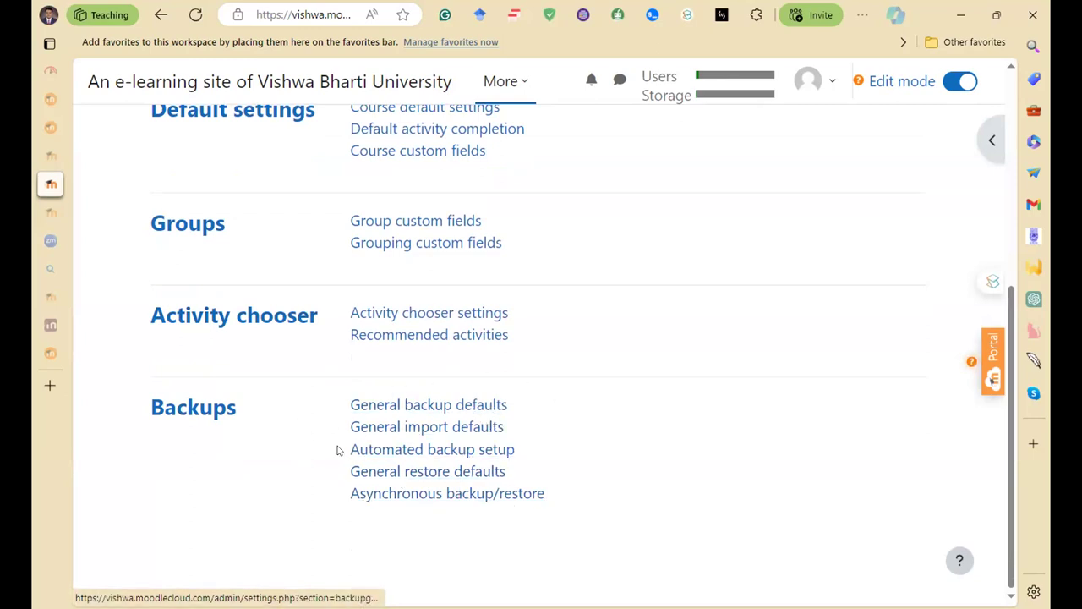
{"action": "scroll", "coordinate": [530, 452], "scroll_direction": "up", "scroll_amount": 4}
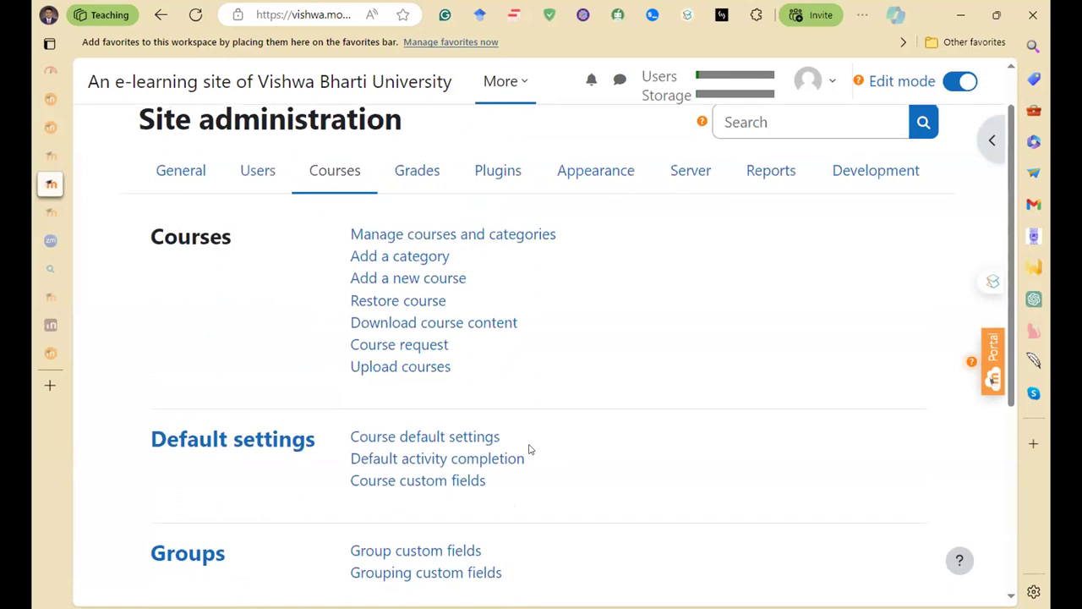
{"action": "scroll", "coordinate": [536, 473], "scroll_direction": "up", "scroll_amount": 1}
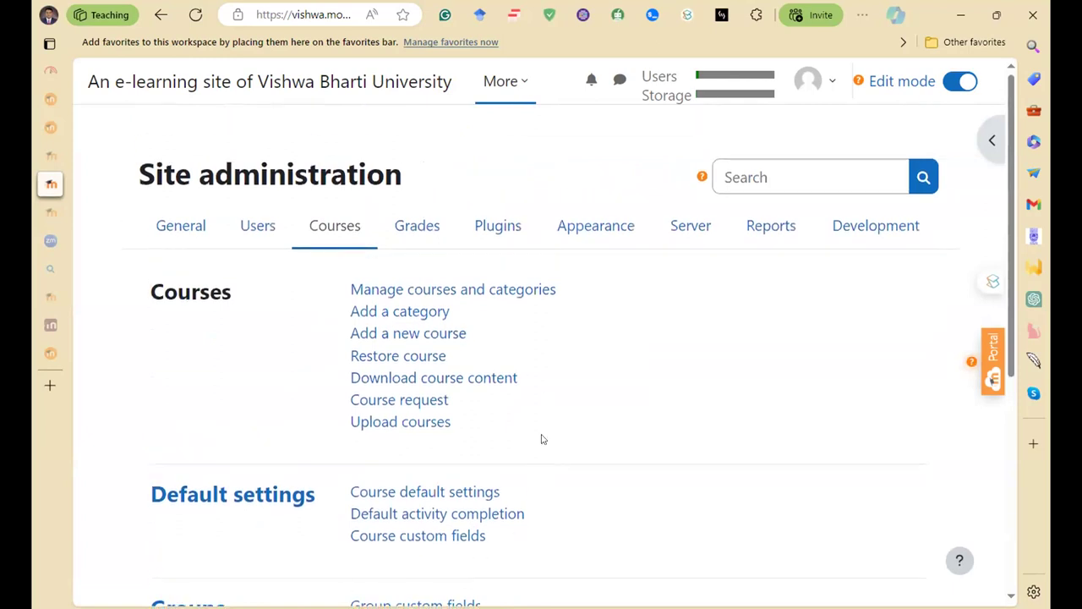
- Open the general grade settings in Grades administration and review the graded roles, user profile report and aggregation position options
{"action": "left_click", "coordinate": [418, 226]}
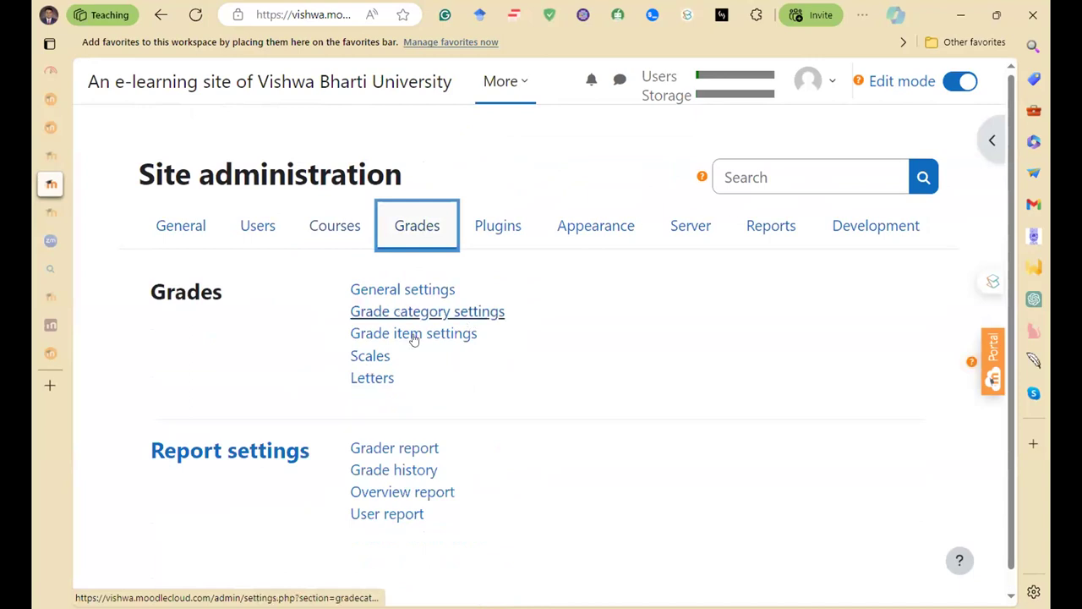
{"action": "left_click", "coordinate": [206, 319]}
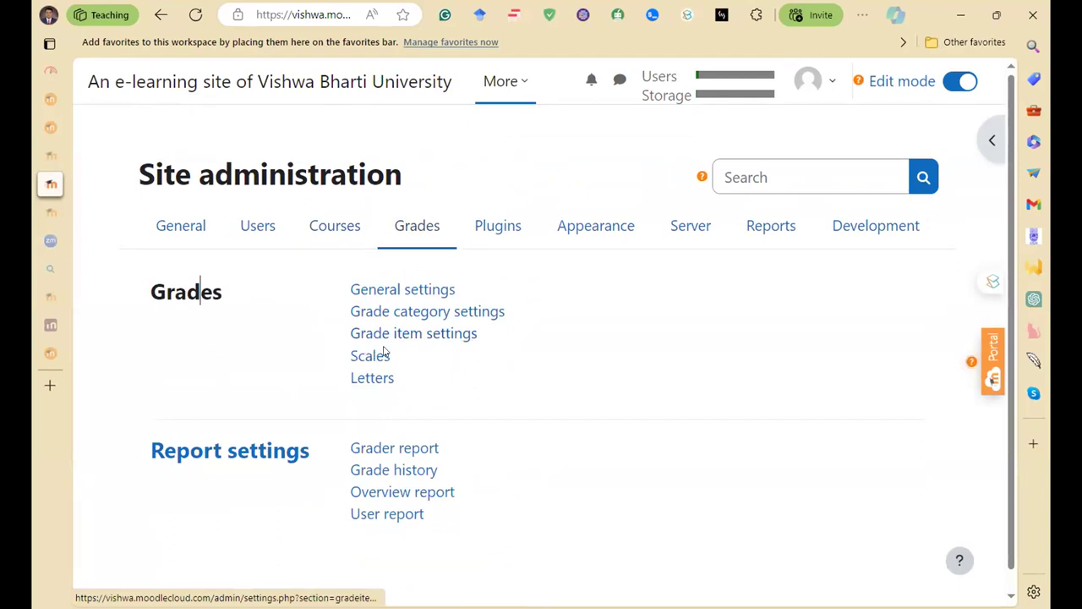
{"action": "left_click", "coordinate": [399, 290]}
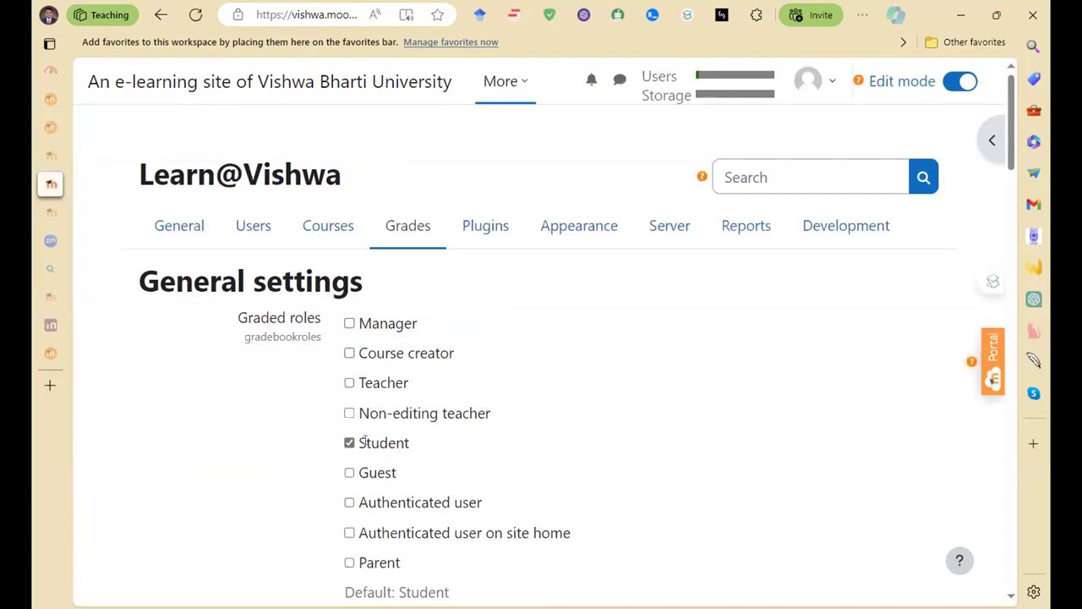
{"action": "scroll", "coordinate": [507, 436], "scroll_direction": "down", "scroll_amount": 3}
{"action": "scroll", "coordinate": [306, 434], "scroll_direction": "down", "scroll_amount": 1}
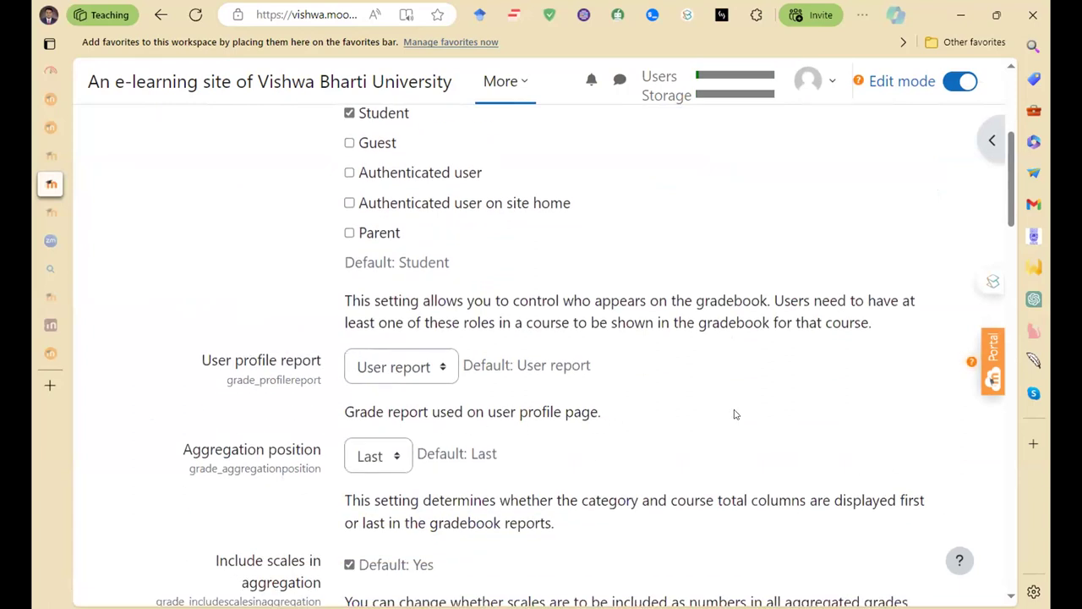
- Review the remaining general grade settings, including grade export, grade point and external gradebook options, and return to the Grades administration section
{"action": "scroll", "coordinate": [735, 413], "scroll_direction": "down", "scroll_amount": 1}
{"action": "scroll", "coordinate": [730, 409], "scroll_direction": "down", "scroll_amount": 10}
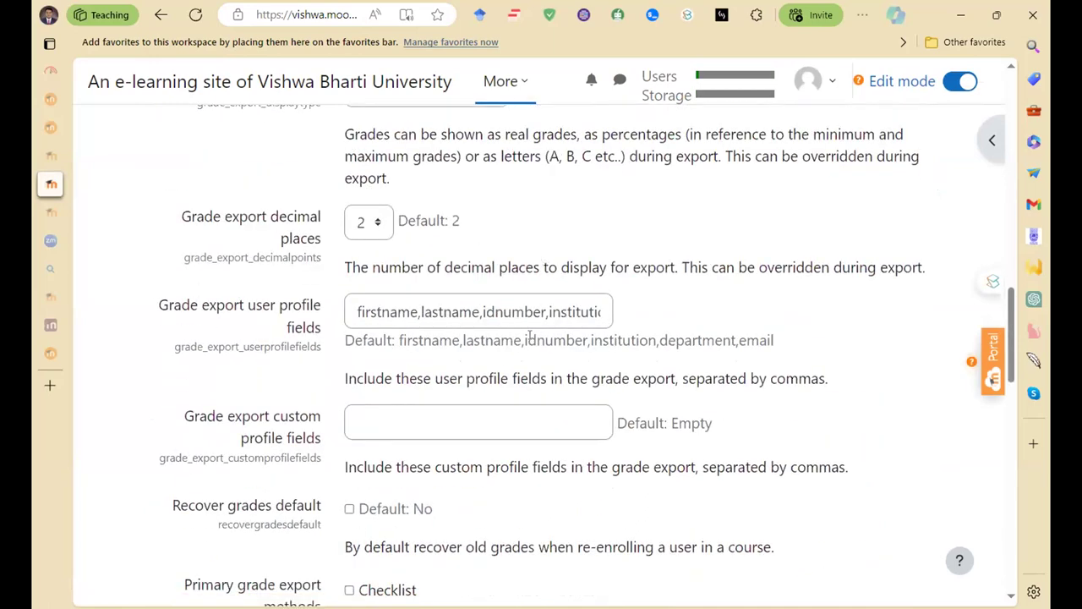
{"action": "scroll", "coordinate": [329, 357], "scroll_direction": "down", "scroll_amount": 6}
{"action": "scroll", "coordinate": [390, 339], "scroll_direction": "down", "scroll_amount": 5}
{"action": "scroll", "coordinate": [390, 340], "scroll_direction": "up", "scroll_amount": 5}
{"action": "scroll", "coordinate": [295, 343], "scroll_direction": "down", "scroll_amount": 7}
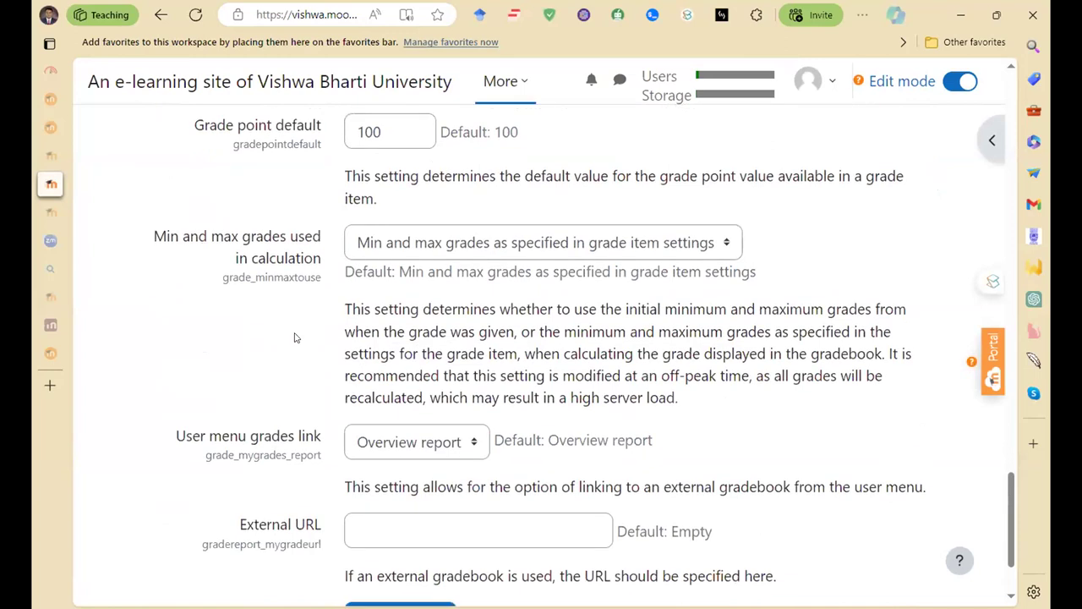
{"action": "scroll", "coordinate": [295, 336], "scroll_direction": "down", "scroll_amount": 2}
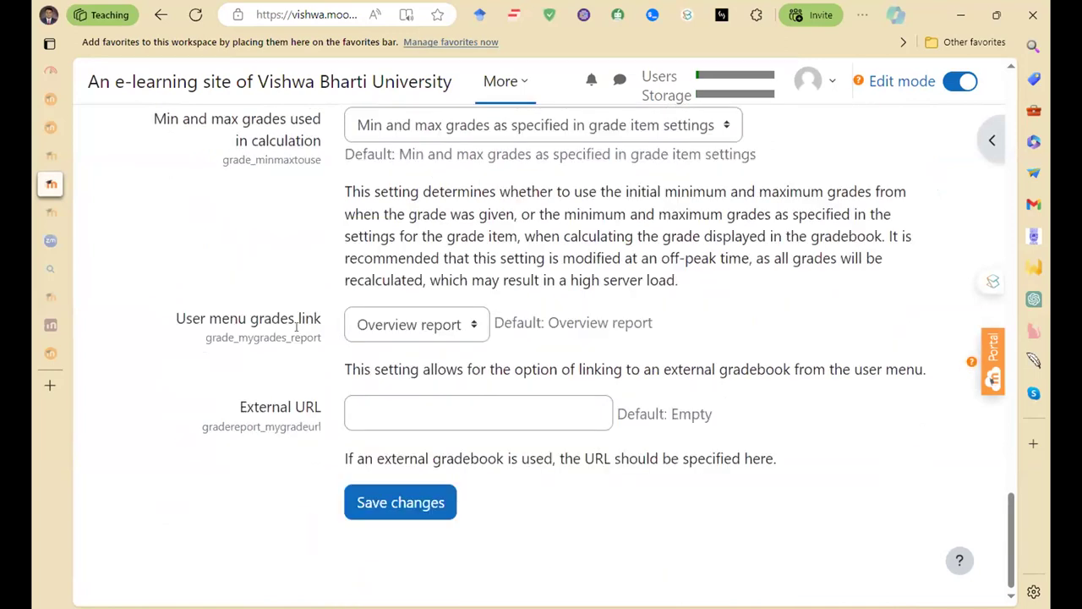
{"action": "scroll", "coordinate": [291, 330], "scroll_direction": "up", "scroll_amount": 5}
{"action": "scroll", "coordinate": [288, 330], "scroll_direction": "up", "scroll_amount": 15}
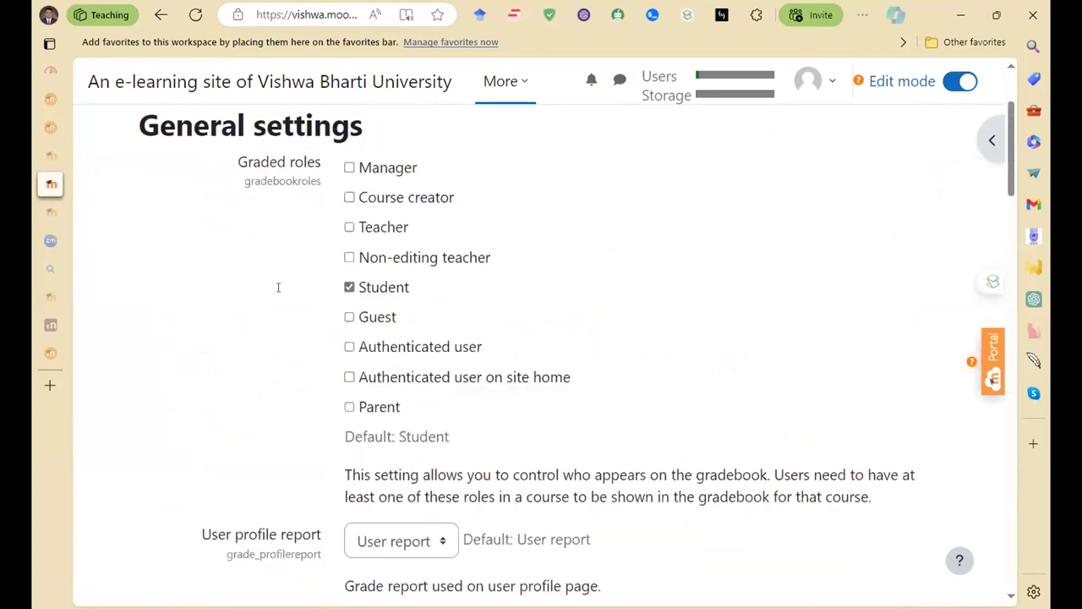
{"action": "left_click", "coordinate": [431, 245]}
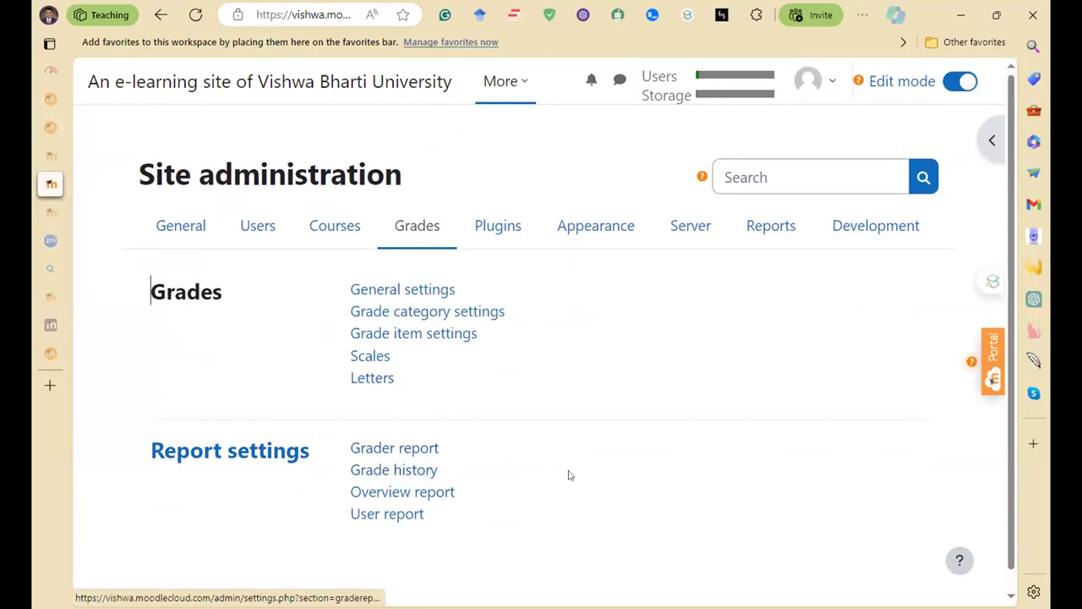
- Open the Plugins overview in Plugins administration and examine the activity modules with their versions, availability and settings
{"action": "left_click", "coordinate": [509, 230]}
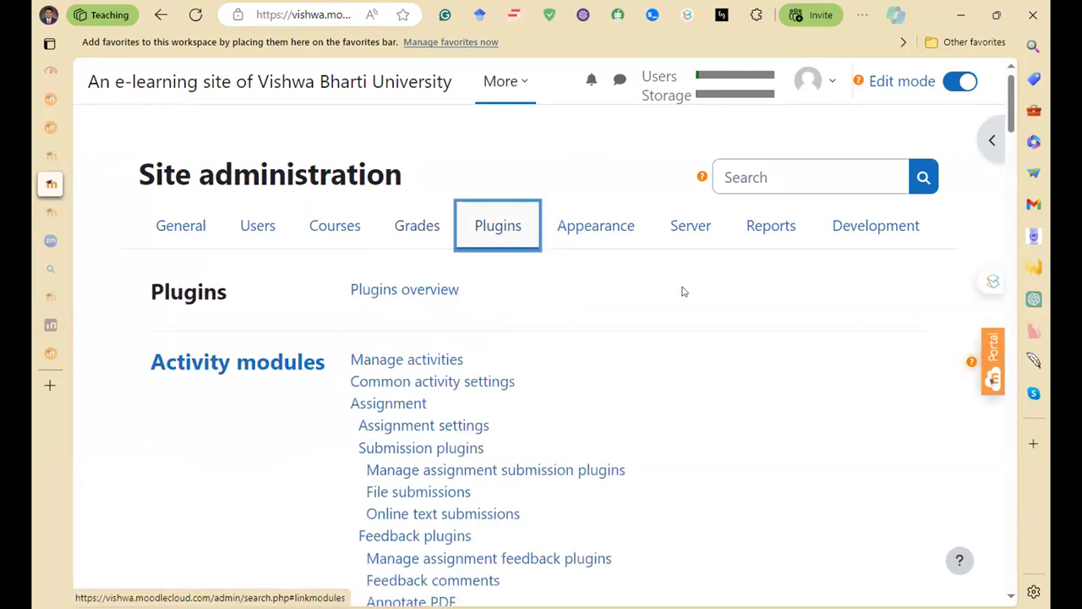
{"action": "left_click", "coordinate": [377, 290]}
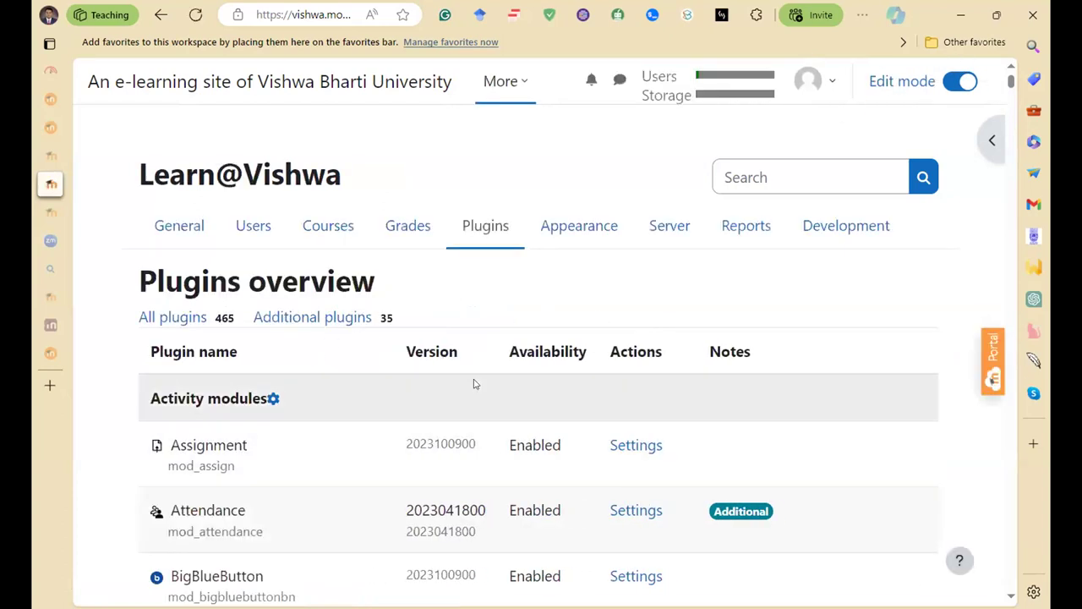
{"action": "scroll", "coordinate": [332, 457], "scroll_direction": "down", "scroll_amount": 3}
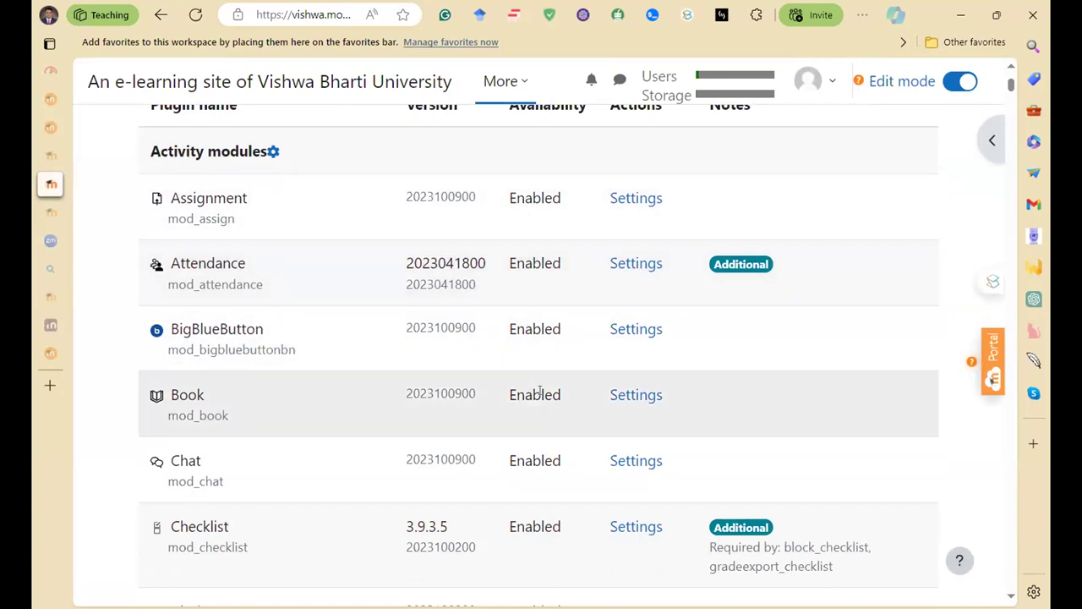
{"action": "scroll", "coordinate": [538, 392], "scroll_direction": "down", "scroll_amount": 2}
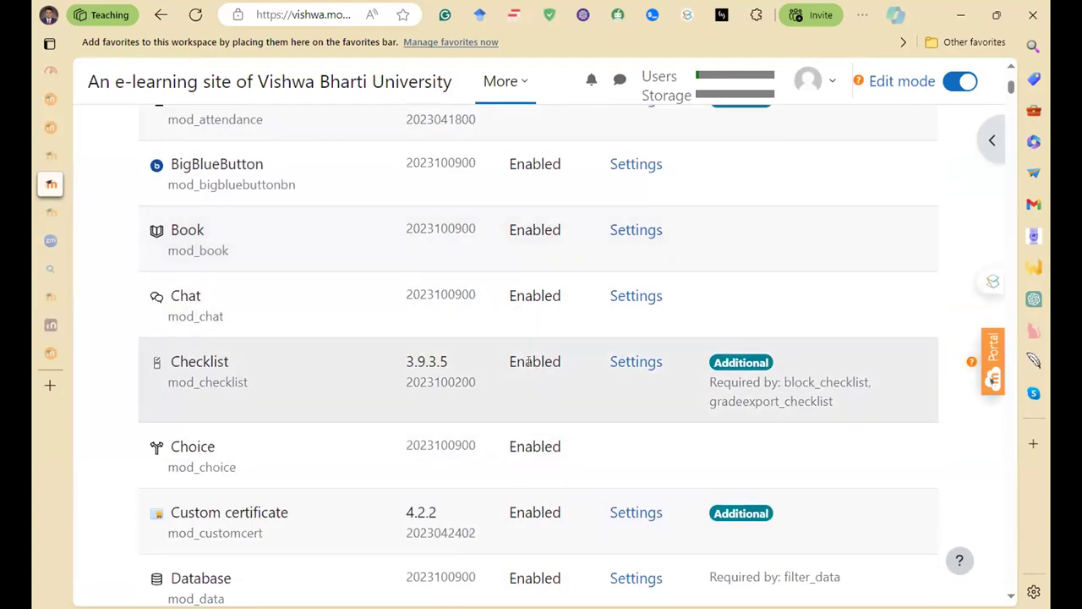
{"action": "scroll", "coordinate": [531, 372], "scroll_direction": "down", "scroll_amount": 3}
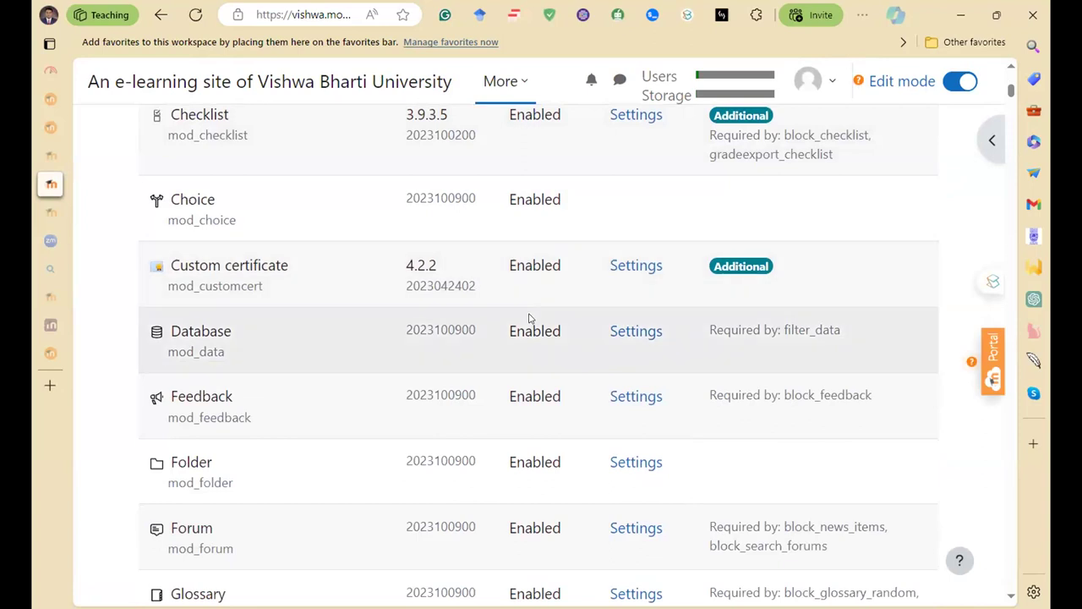
{"action": "scroll", "coordinate": [529, 315], "scroll_direction": "down", "scroll_amount": 1}
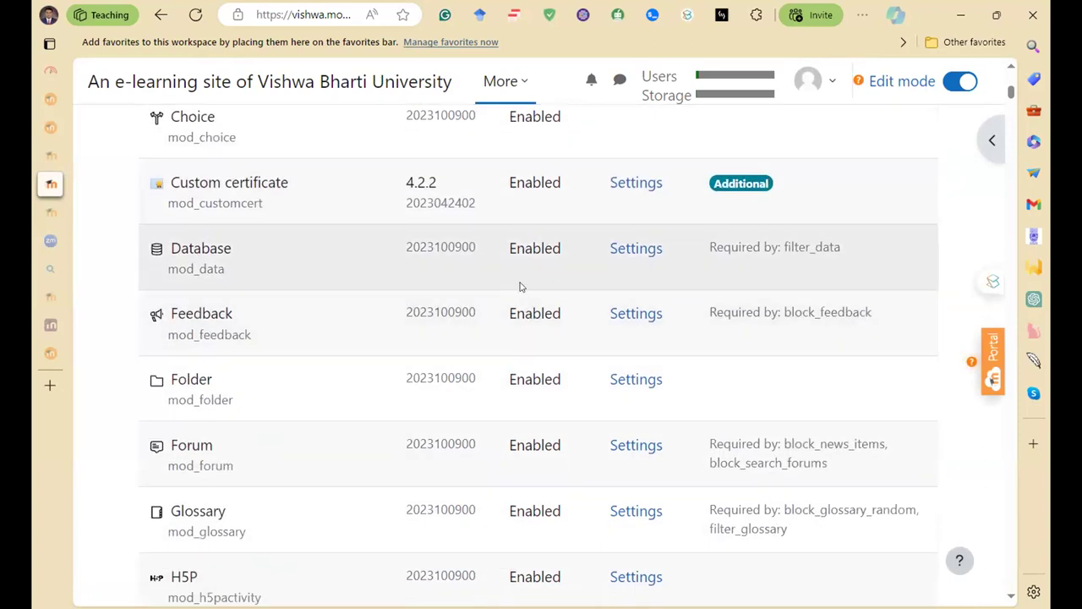
{"action": "scroll", "coordinate": [522, 283], "scroll_direction": "down", "scroll_amount": 5}
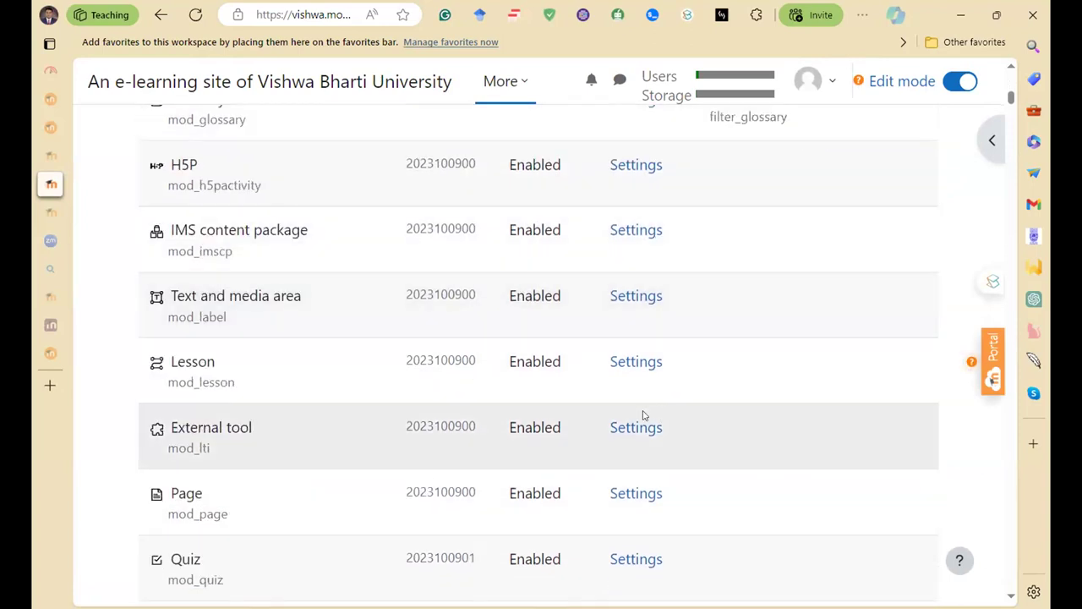
{"action": "scroll", "coordinate": [545, 409], "scroll_direction": "down", "scroll_amount": 4}
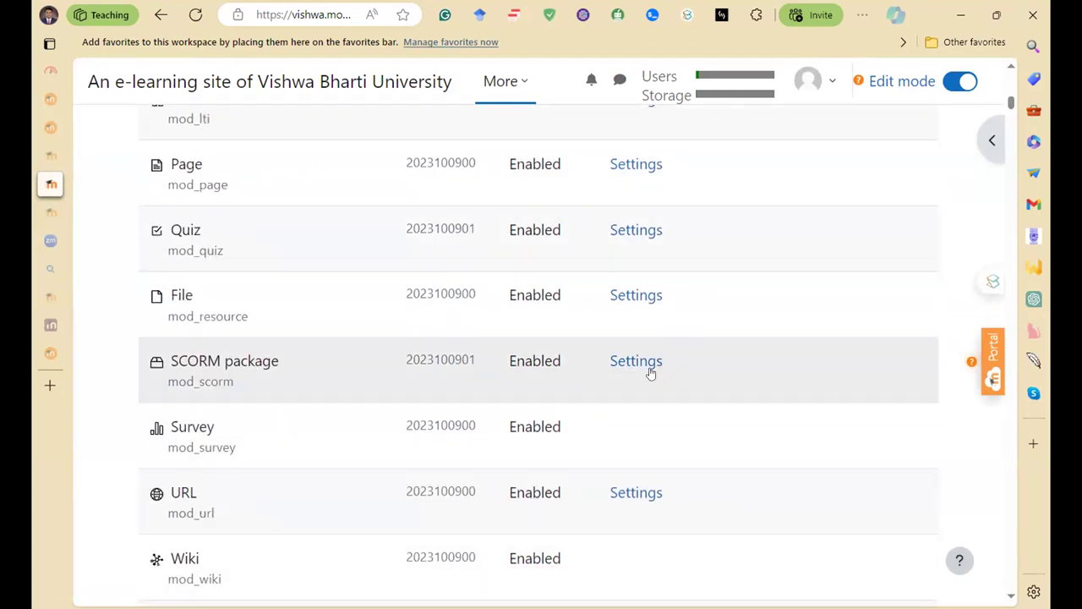
{"action": "scroll", "coordinate": [575, 377], "scroll_direction": "up", "scroll_amount": 1}
{"action": "scroll", "coordinate": [568, 403], "scroll_direction": "down", "scroll_amount": 14}
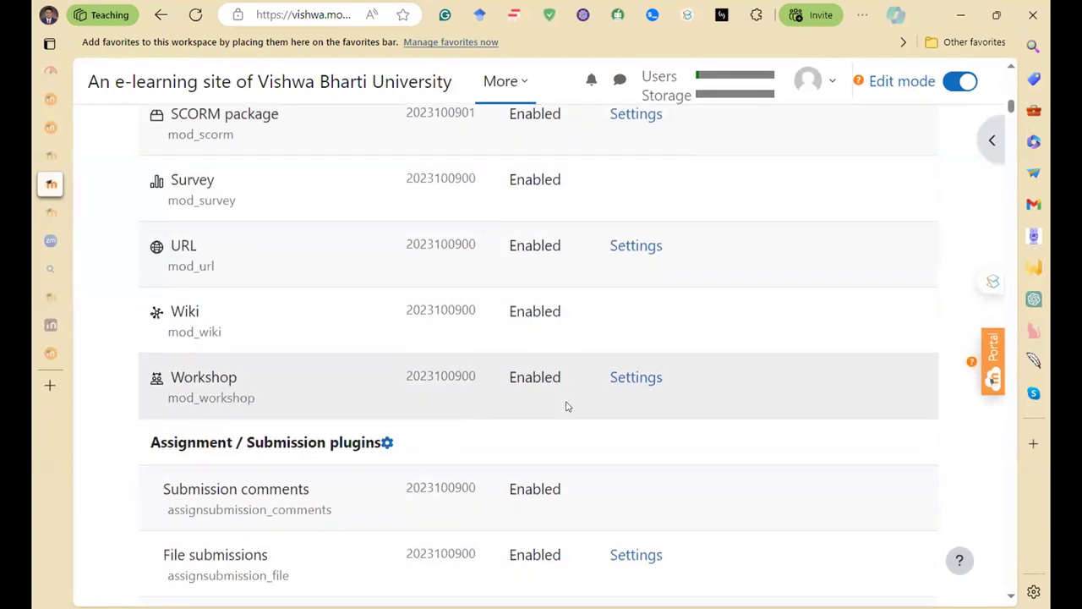
- Look through the subplugin groups in the Plugins overview, such as database field types, LTI services and quiz reports
{"action": "scroll", "coordinate": [575, 338], "scroll_direction": "down", "scroll_amount": 12}
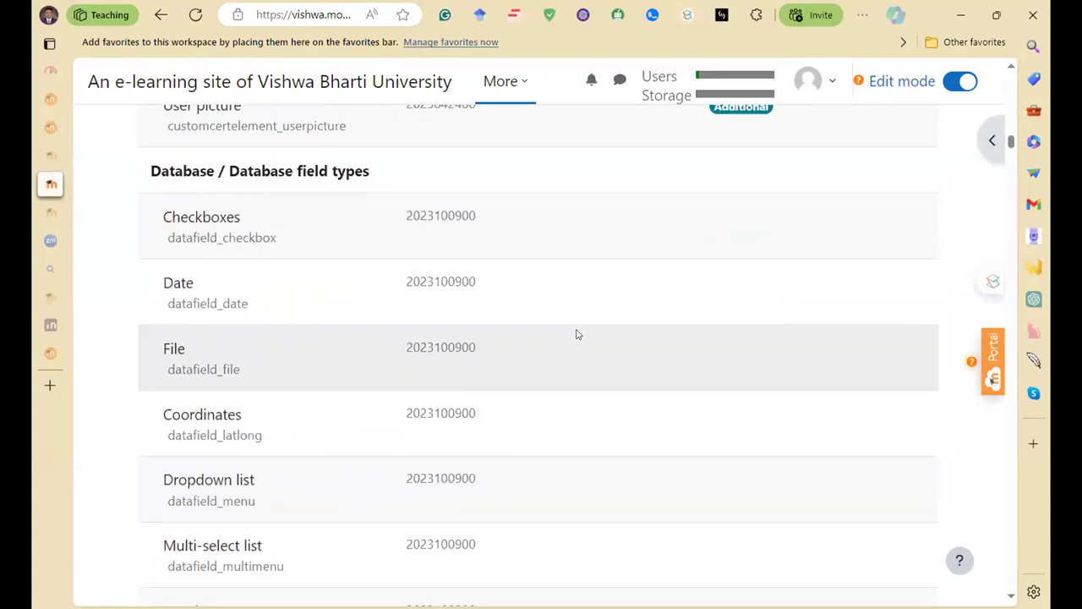
{"action": "scroll", "coordinate": [599, 252], "scroll_direction": "down", "scroll_amount": 6}
{"action": "scroll", "coordinate": [581, 290], "scroll_direction": "down", "scroll_amount": 6}
{"action": "scroll", "coordinate": [580, 287], "scroll_direction": "down", "scroll_amount": 5}
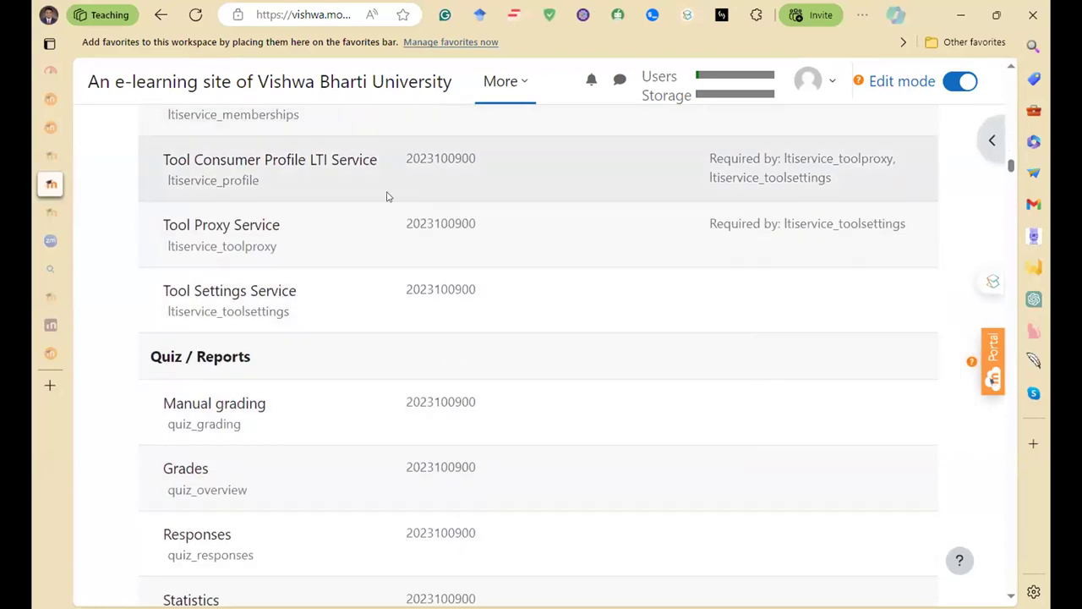
{"action": "scroll", "coordinate": [462, 234], "scroll_direction": "up", "scroll_amount": 15}
{"action": "scroll", "coordinate": [448, 236], "scroll_direction": "up", "scroll_amount": 15}
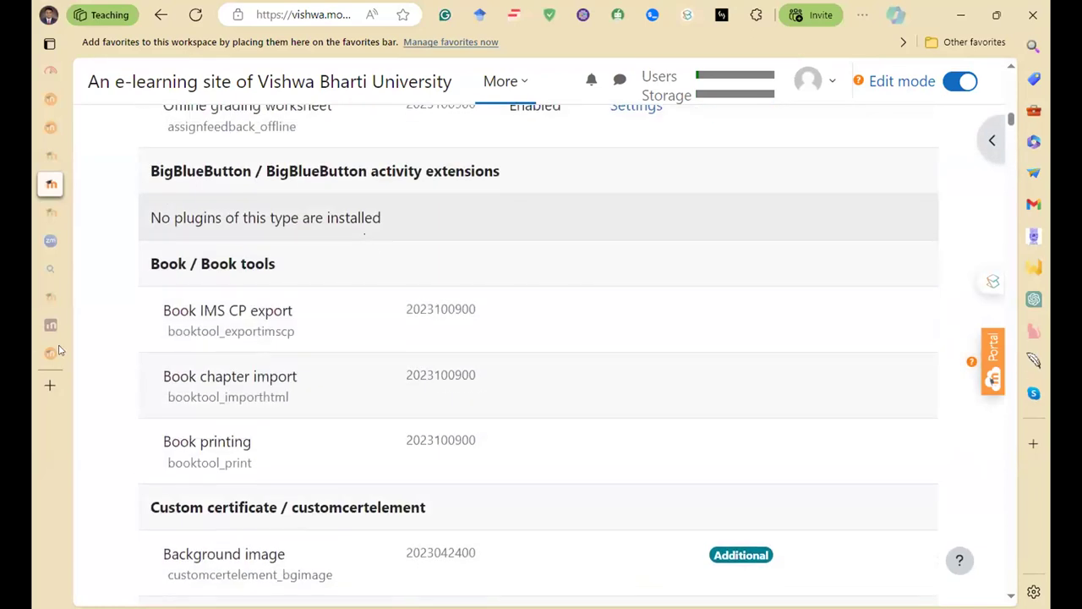
- Switch to the moodle.org plugins directory, browse the recently updated plugins and open the Sticky Notes plugin page
{"action": "left_click", "coordinate": [38, 355]}
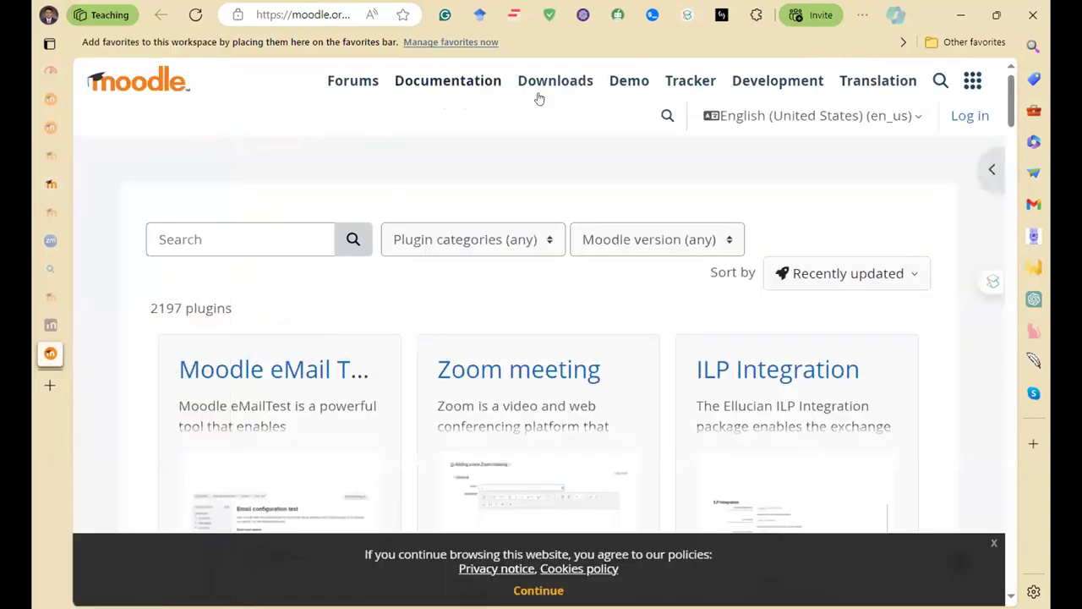
{"action": "scroll", "coordinate": [547, 200], "scroll_direction": "down", "scroll_amount": 1}
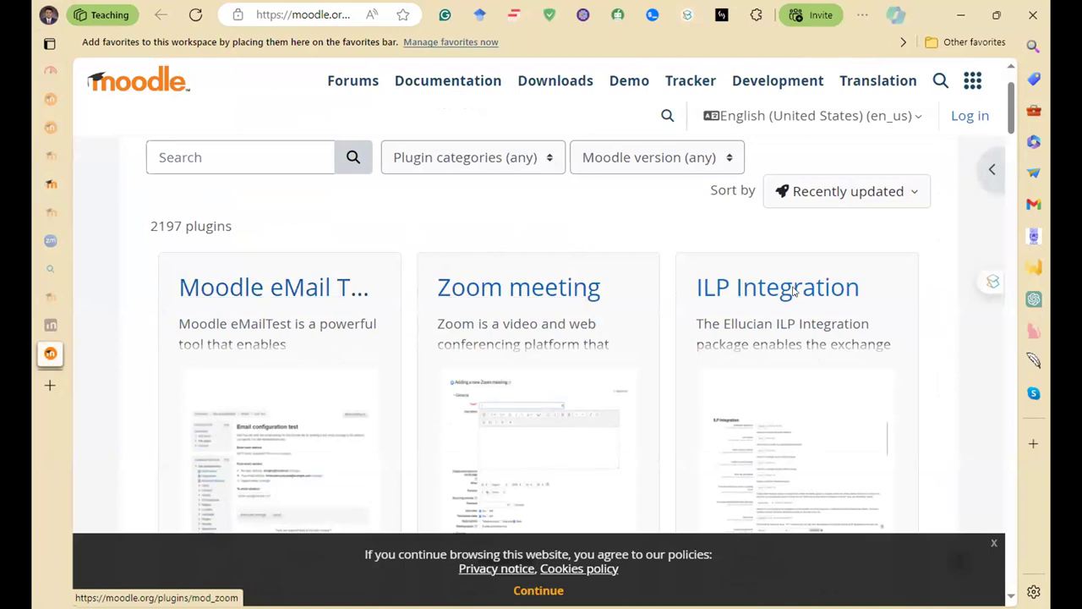
{"action": "scroll", "coordinate": [740, 292], "scroll_direction": "down", "scroll_amount": 12}
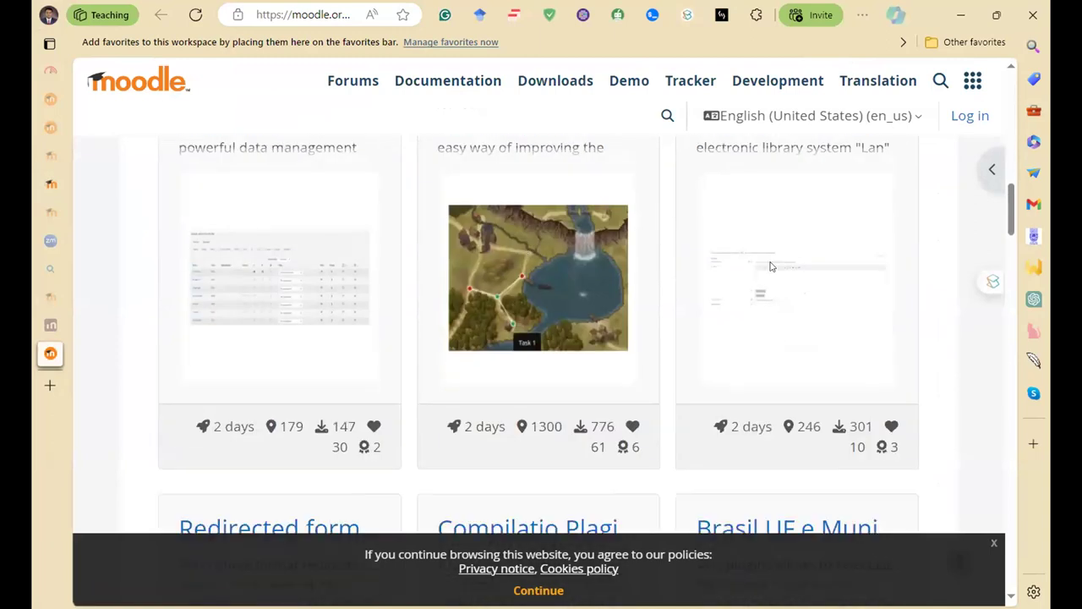
{"action": "scroll", "coordinate": [546, 292], "scroll_direction": "down", "scroll_amount": 4}
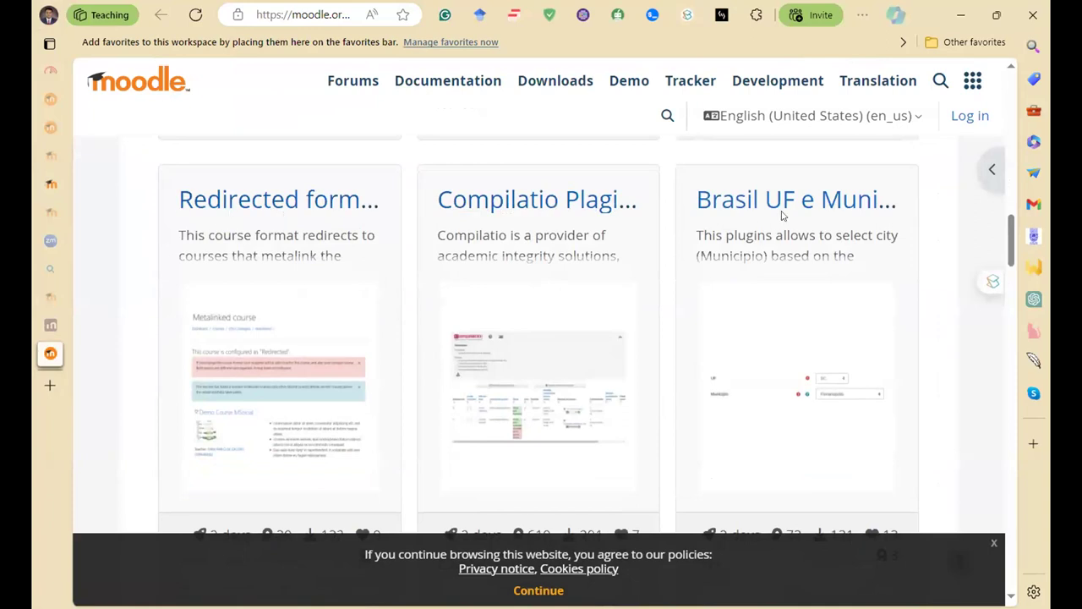
{"action": "scroll", "coordinate": [761, 216], "scroll_direction": "down", "scroll_amount": 8}
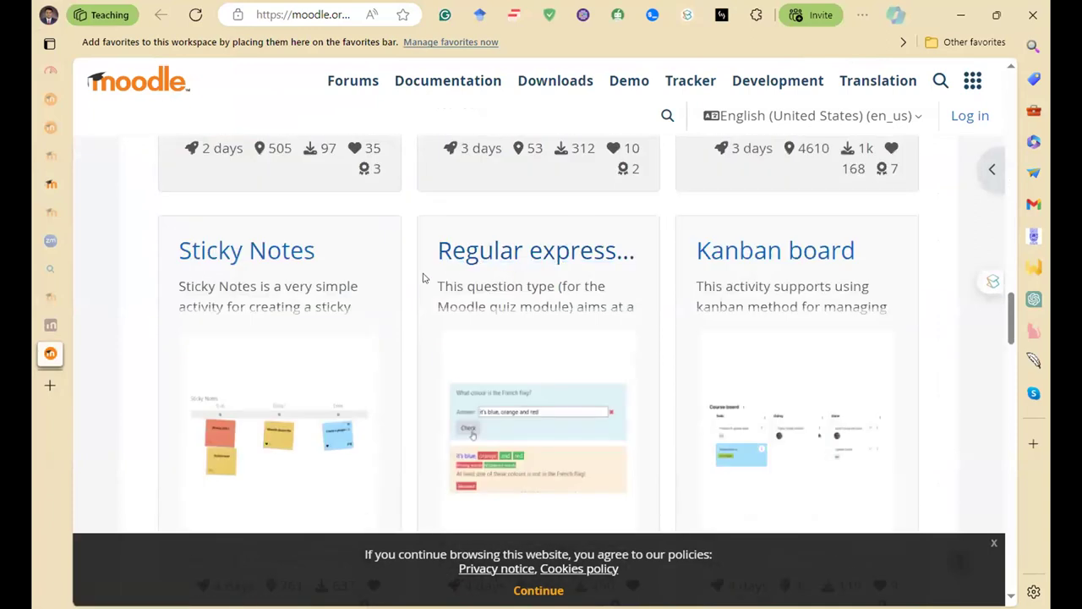
{"action": "left_click", "coordinate": [236, 250]}
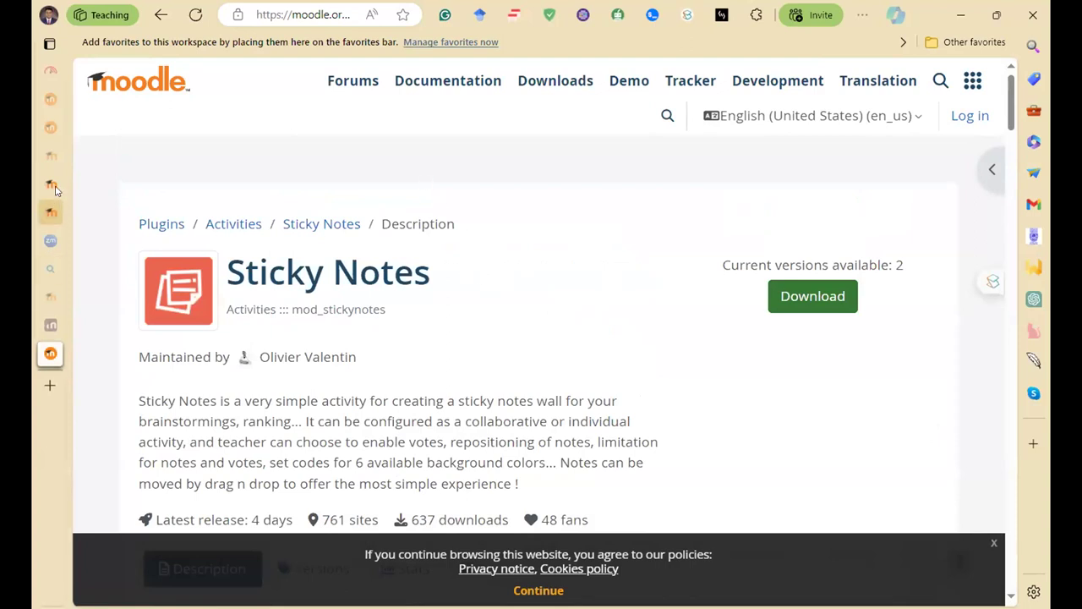
- Switch back to the site's Plugins overview and return to the Plugins section of Site administration
{"action": "mouse_move", "coordinate": [59, 194]}
{"action": "left_click", "coordinate": [101, 193]}
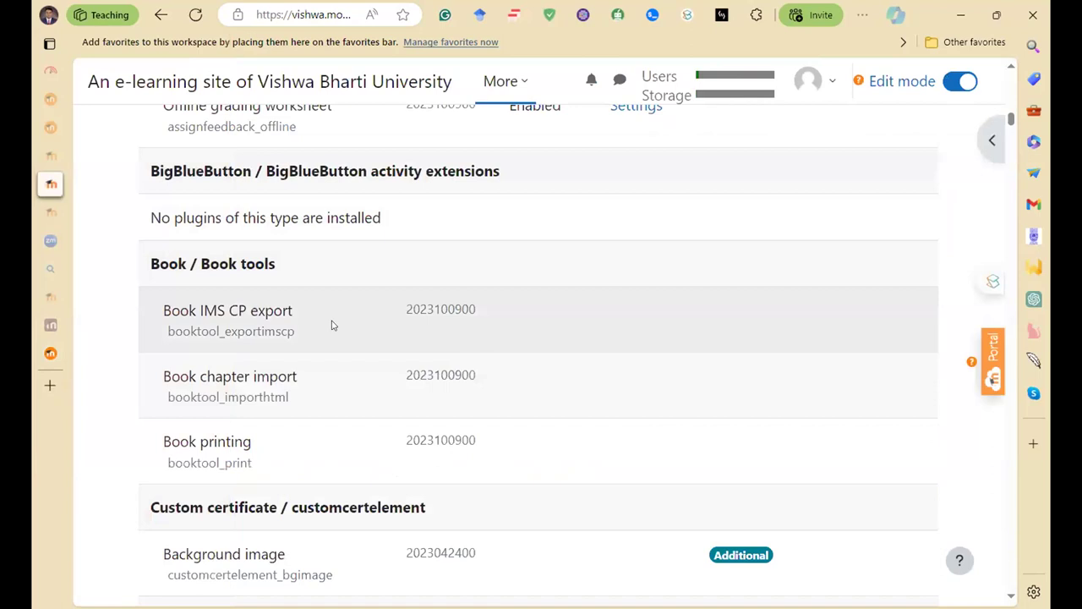
{"action": "scroll", "coordinate": [532, 290], "scroll_direction": "up", "scroll_amount": 10}
{"action": "scroll", "coordinate": [516, 313], "scroll_direction": "up", "scroll_amount": 10}
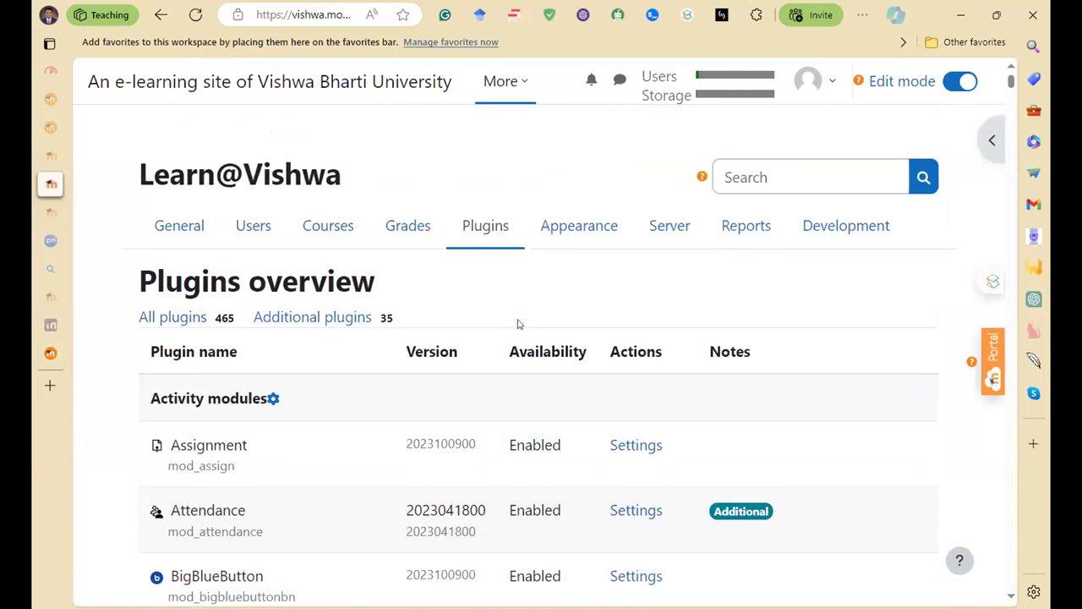
{"action": "left_click", "coordinate": [487, 239]}
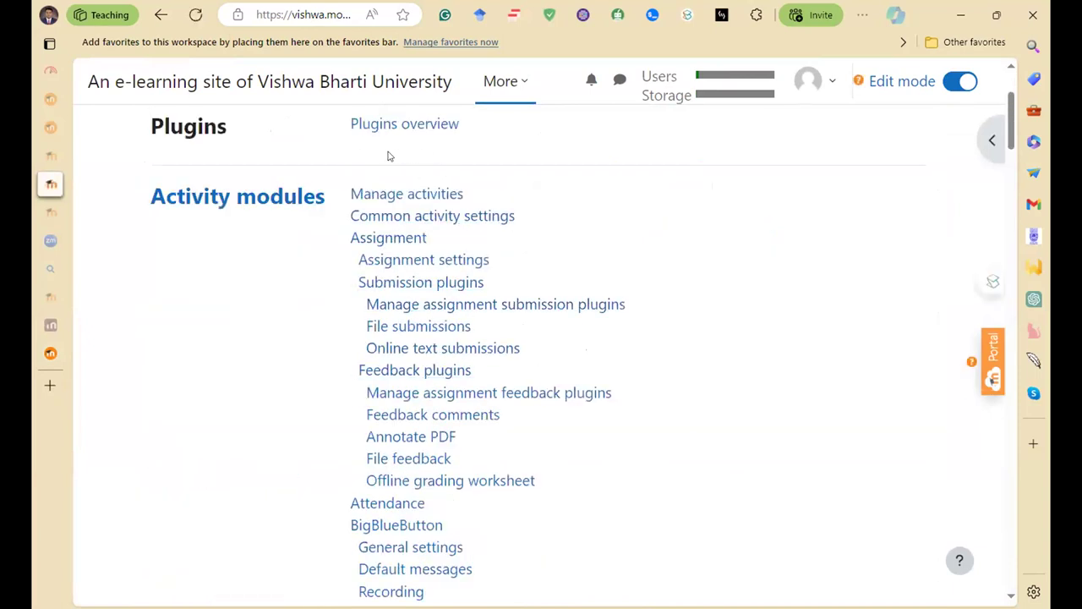
- Look over the plugin categories in Plugins administration, including activity modules, admin tools, antivirus and authentication
{"action": "scroll", "coordinate": [406, 165], "scroll_direction": "up", "scroll_amount": 1}
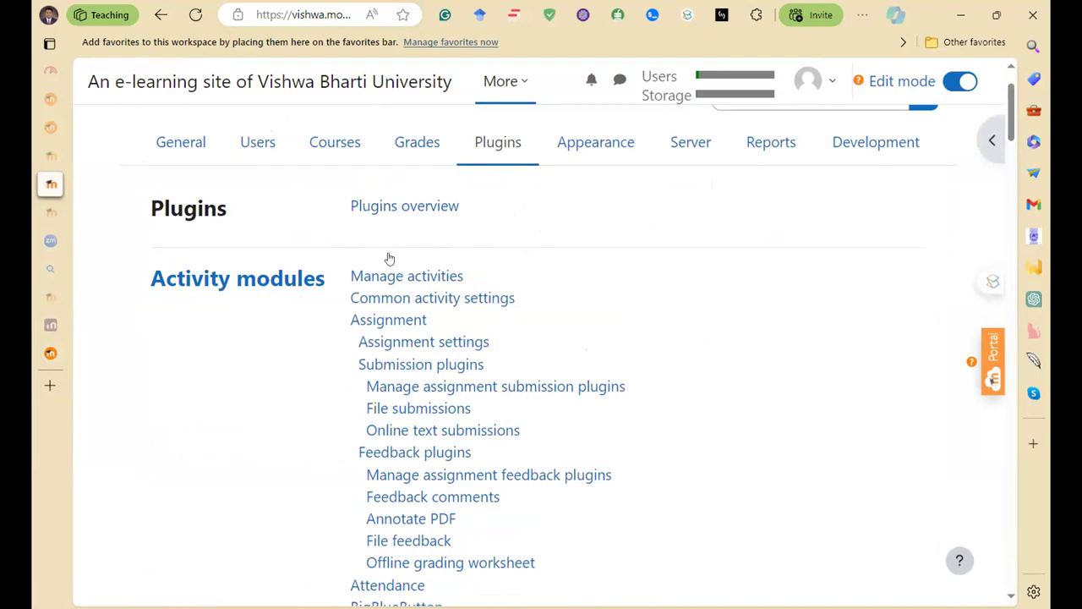
{"action": "scroll", "coordinate": [389, 258], "scroll_direction": "down", "scroll_amount": 15}
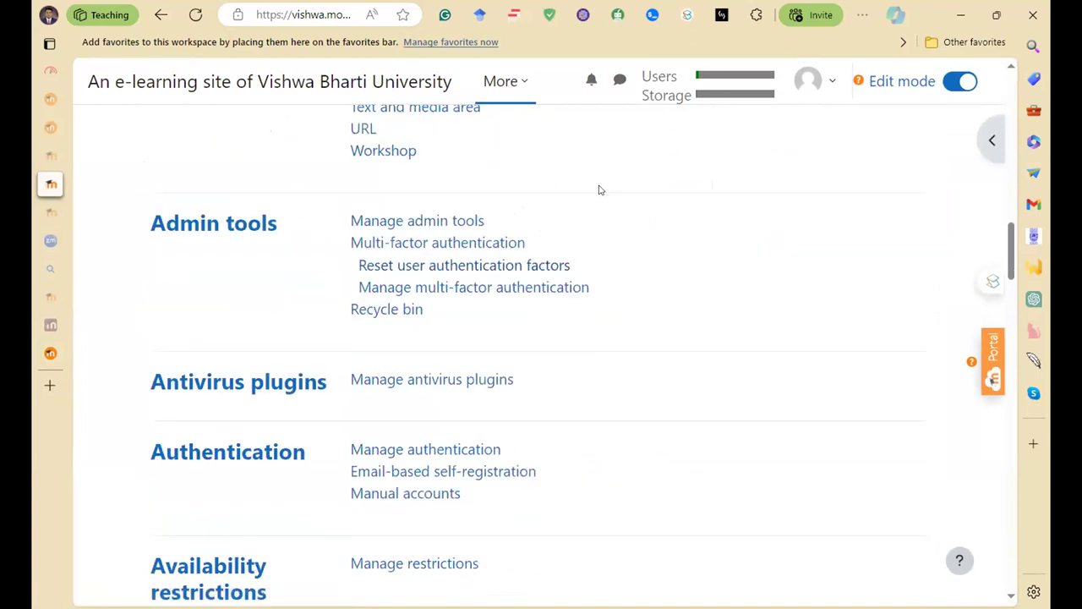
{"action": "scroll", "coordinate": [587, 196], "scroll_direction": "up", "scroll_amount": 15}
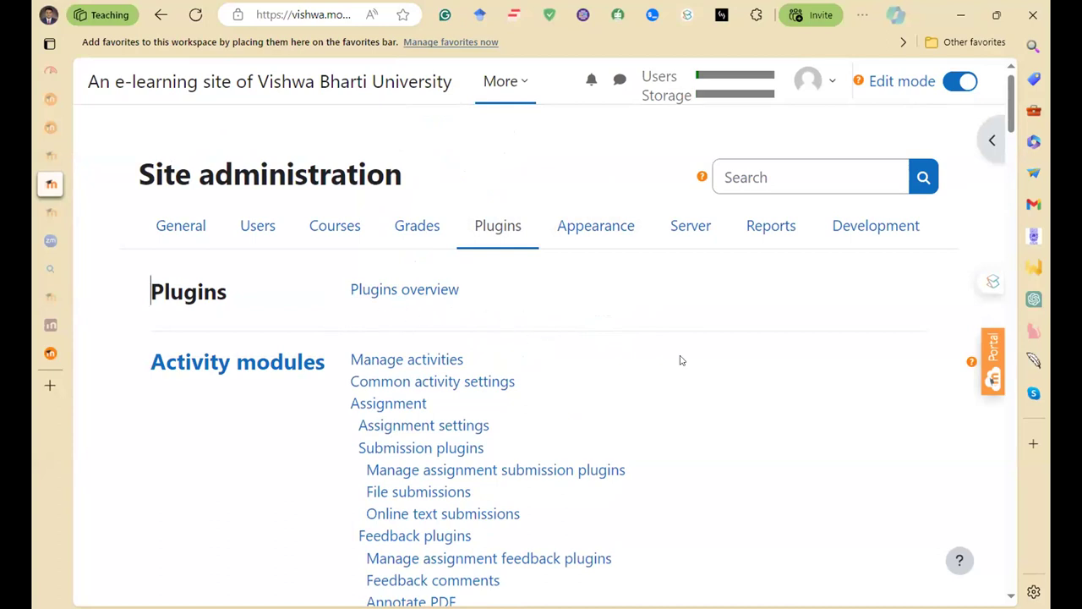
{"action": "scroll", "coordinate": [674, 356], "scroll_direction": "down", "scroll_amount": 3}
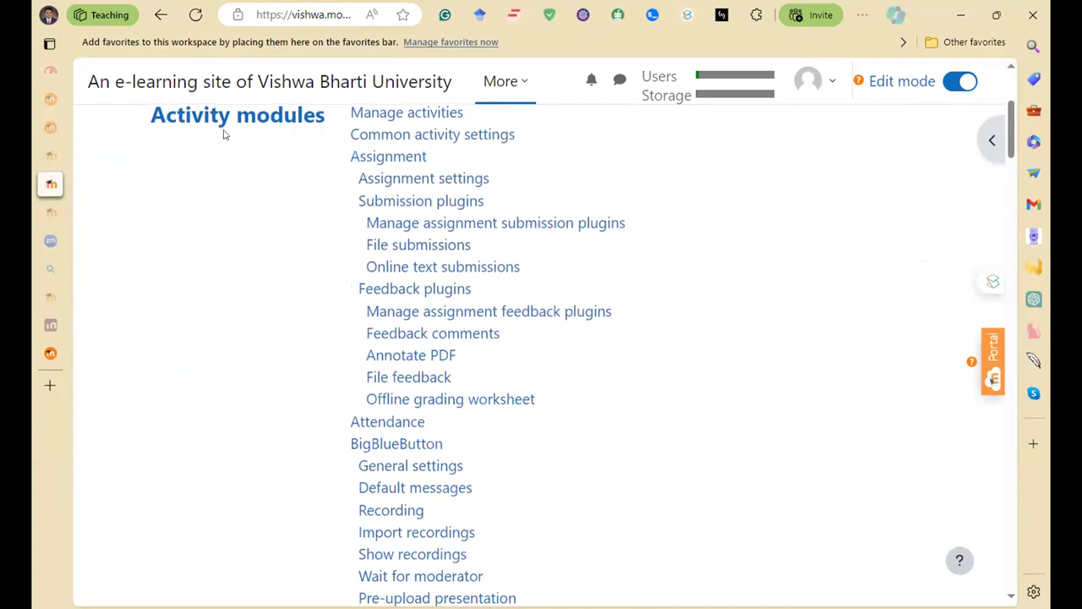
{"action": "scroll", "coordinate": [253, 266], "scroll_direction": "up", "scroll_amount": 2}
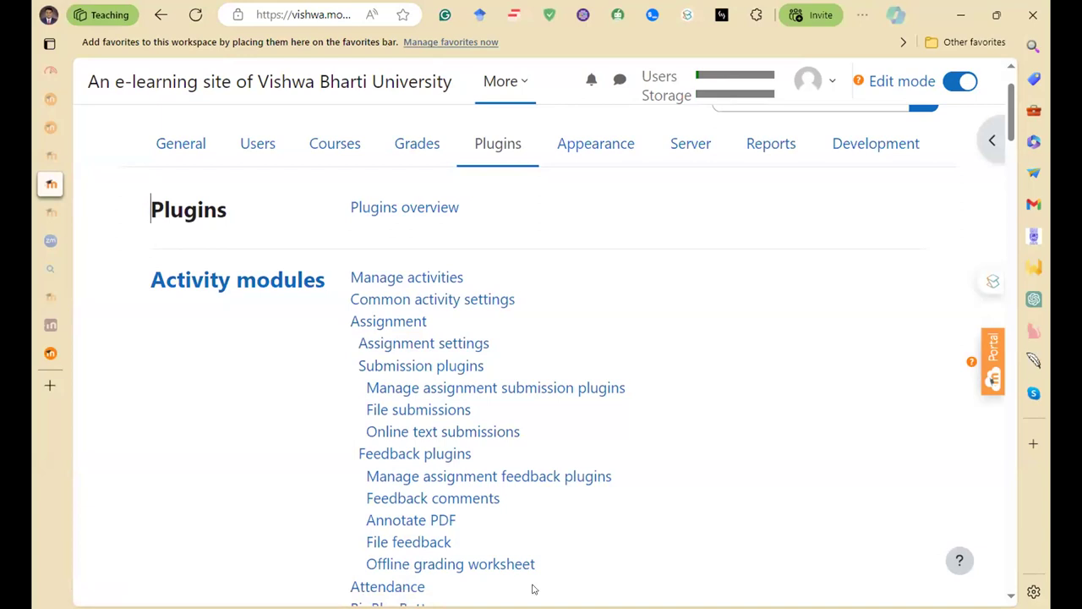
- Open the Assignment category under Activity modules and look over its feedback plugin, submission receipt and submission statement settings
{"action": "scroll", "coordinate": [448, 429], "scroll_direction": "down", "scroll_amount": 5}
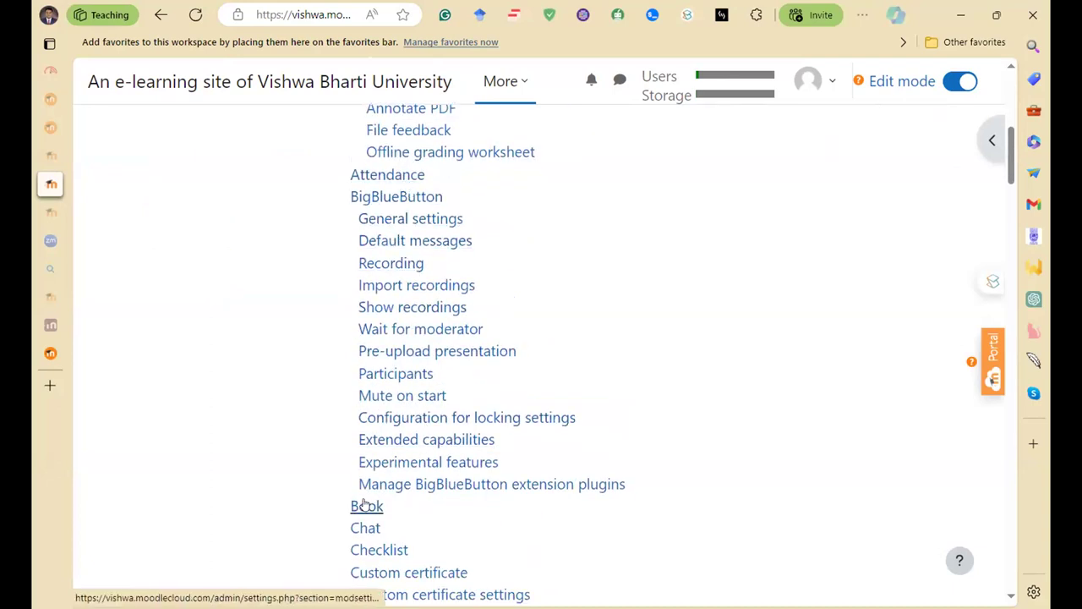
{"action": "scroll", "coordinate": [380, 513], "scroll_direction": "down", "scroll_amount": 1}
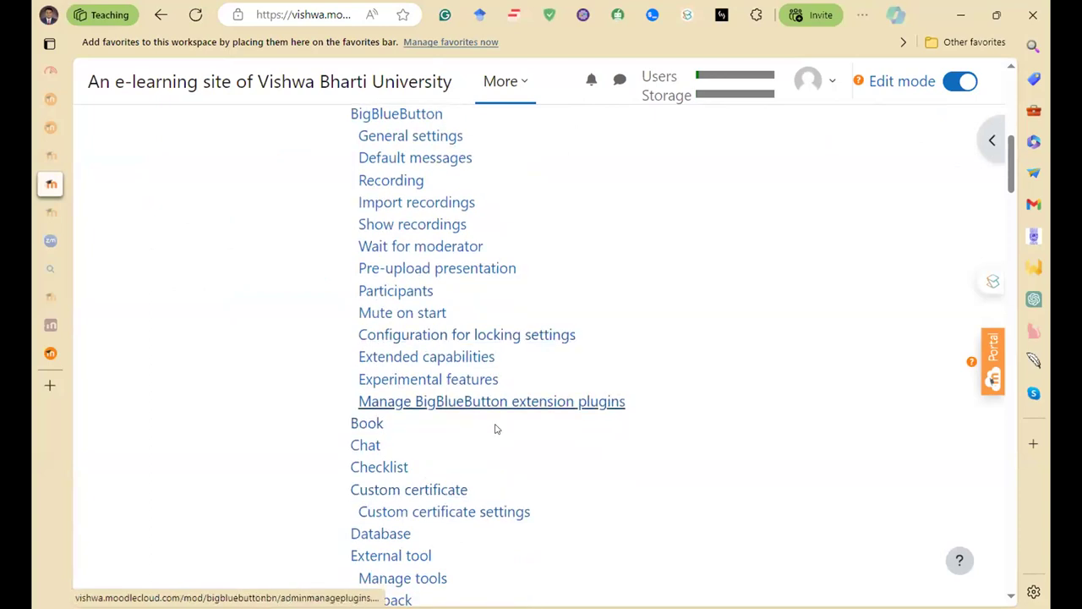
{"action": "scroll", "coordinate": [498, 430], "scroll_direction": "up", "scroll_amount": 8}
{"action": "left_click", "coordinate": [398, 405]}
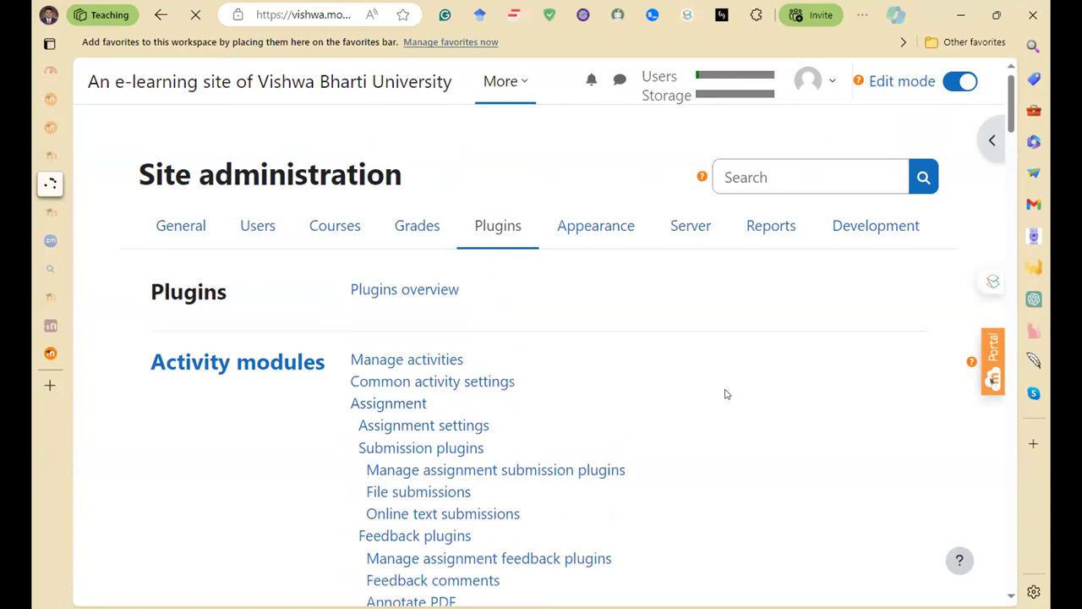
{"action": "scroll", "coordinate": [648, 344], "scroll_direction": "down", "scroll_amount": 5}
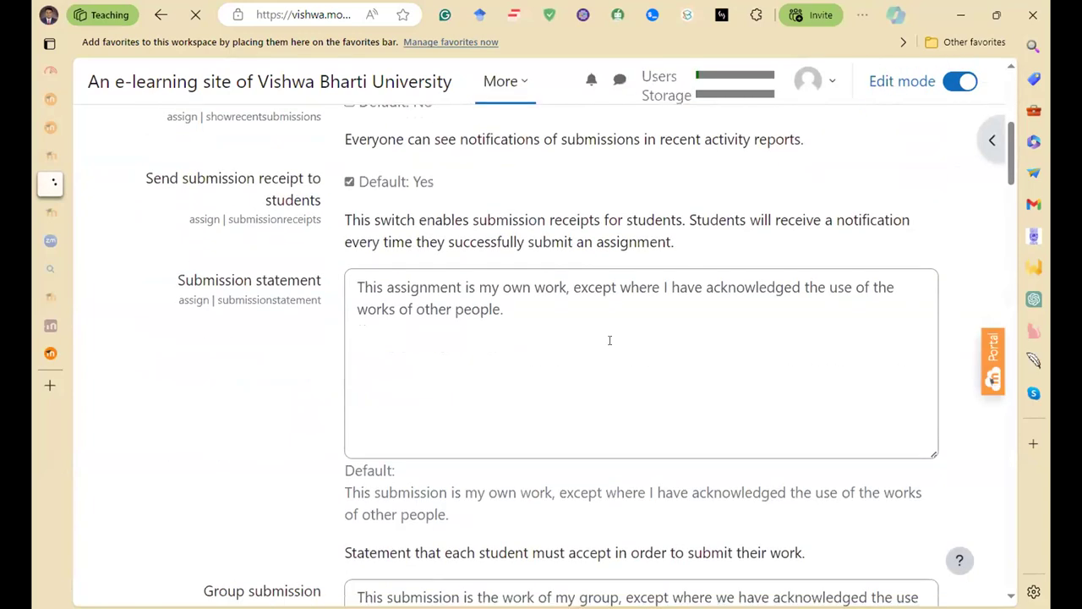
{"action": "scroll", "coordinate": [610, 340], "scroll_direction": "up", "scroll_amount": 5}
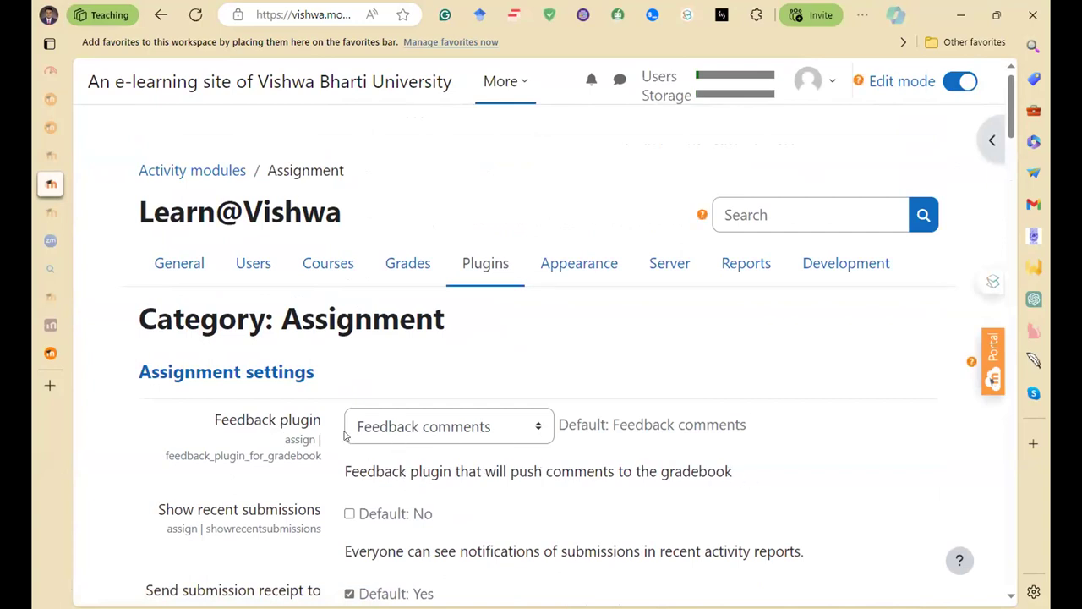
{"action": "scroll", "coordinate": [378, 435], "scroll_direction": "down", "scroll_amount": 3}
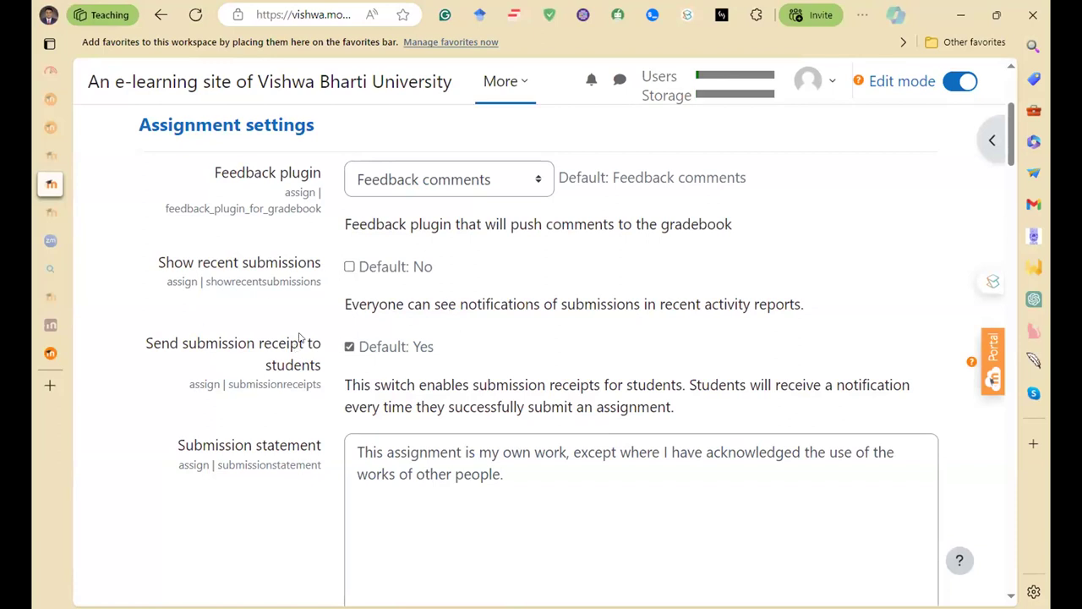
{"action": "scroll", "coordinate": [288, 362], "scroll_direction": "down", "scroll_amount": 3}
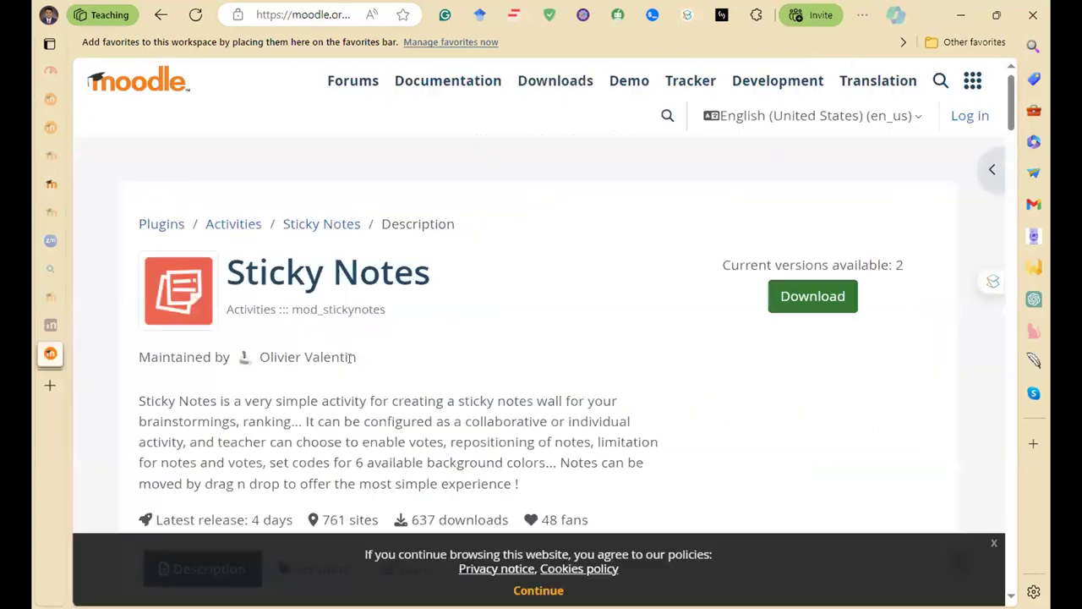
- On the moodle.org Sticky Notes plugin page, read the description of its features, moving notes and global settings
{"action": "scroll", "coordinate": [432, 347], "scroll_direction": "down", "scroll_amount": 5}
{"action": "scroll", "coordinate": [358, 258], "scroll_direction": "up", "scroll_amount": 2}
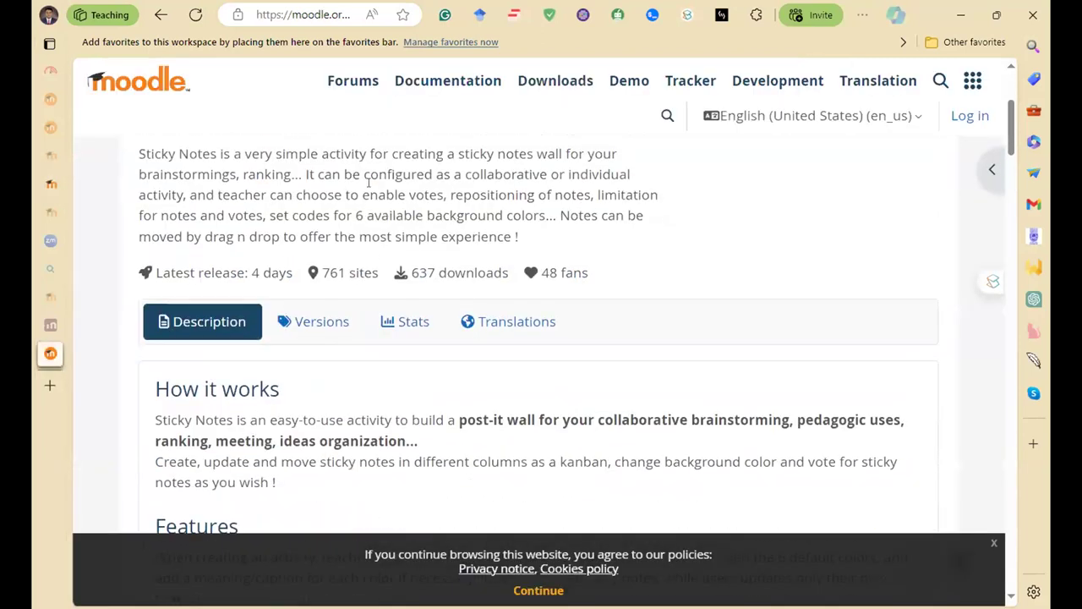
{"action": "scroll", "coordinate": [368, 182], "scroll_direction": "down", "scroll_amount": 5}
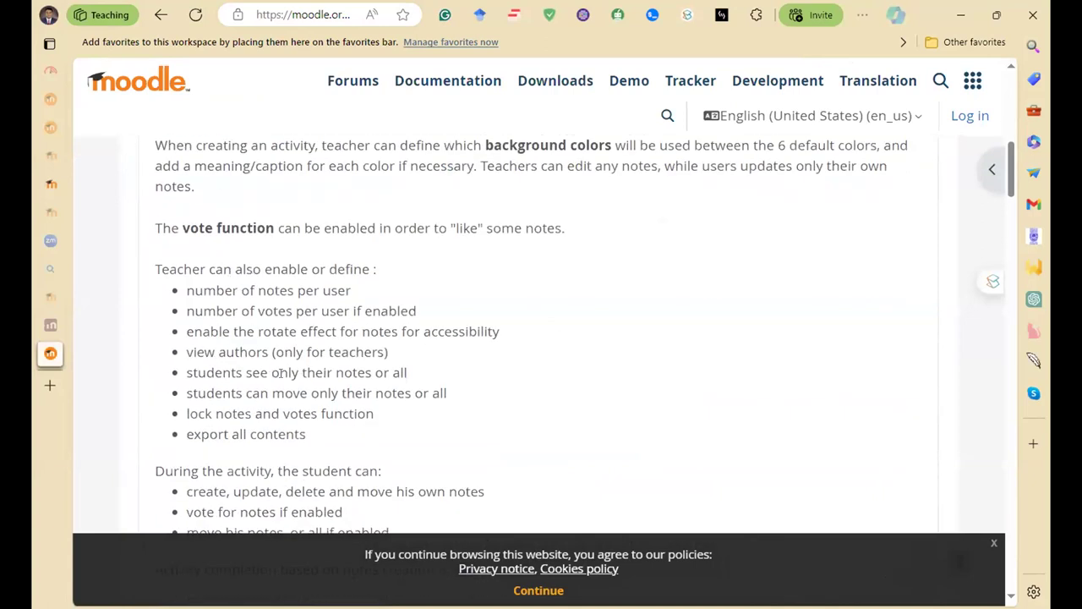
{"action": "scroll", "coordinate": [274, 350], "scroll_direction": "down", "scroll_amount": 5}
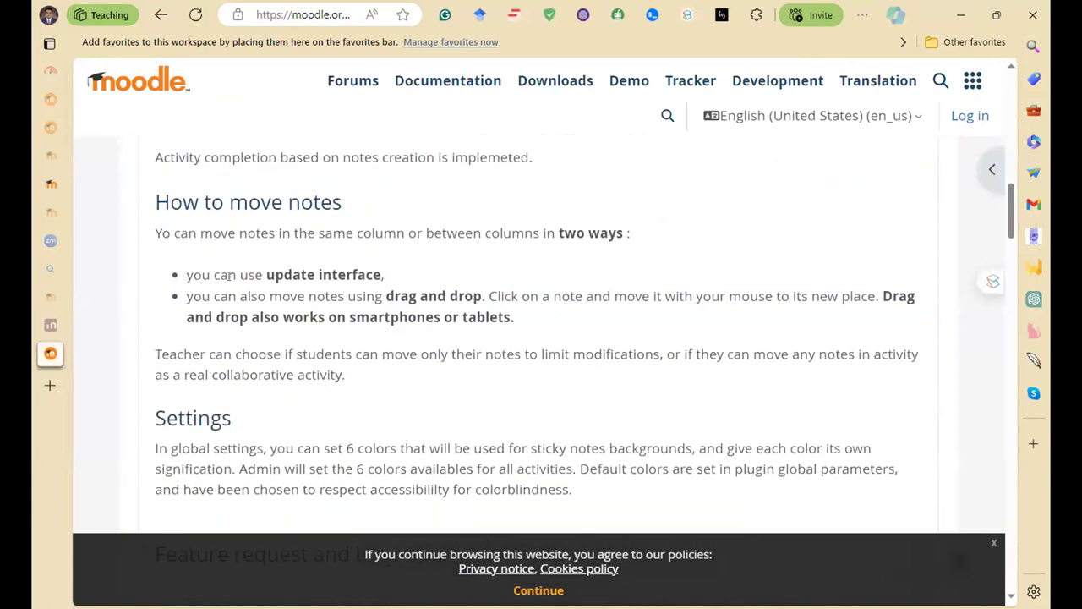
{"action": "scroll", "coordinate": [228, 275], "scroll_direction": "down", "scroll_amount": 3}
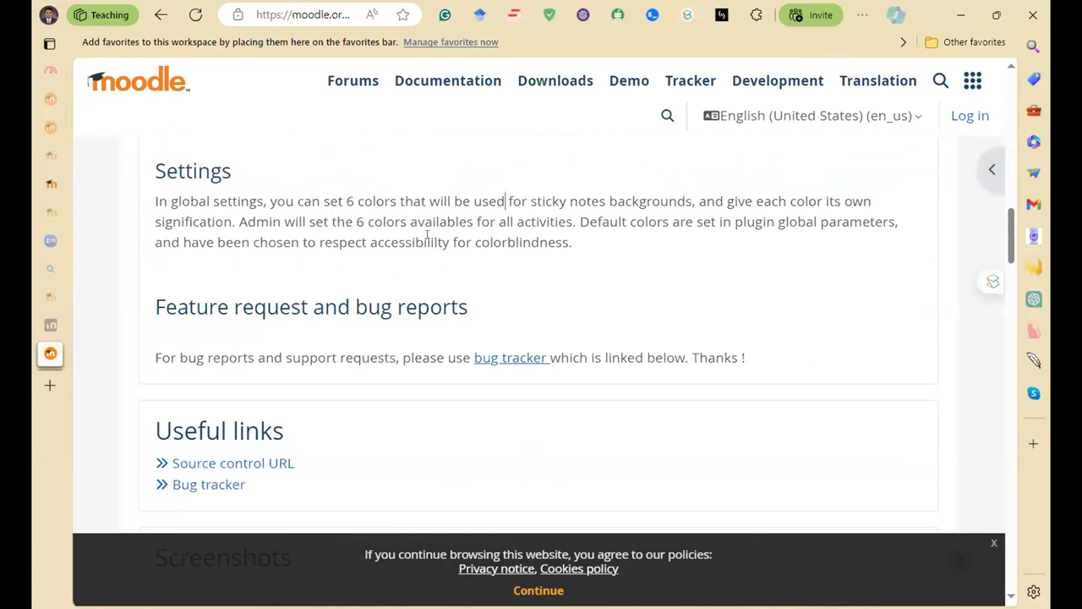
{"action": "scroll", "coordinate": [357, 254], "scroll_direction": "up", "scroll_amount": 4}
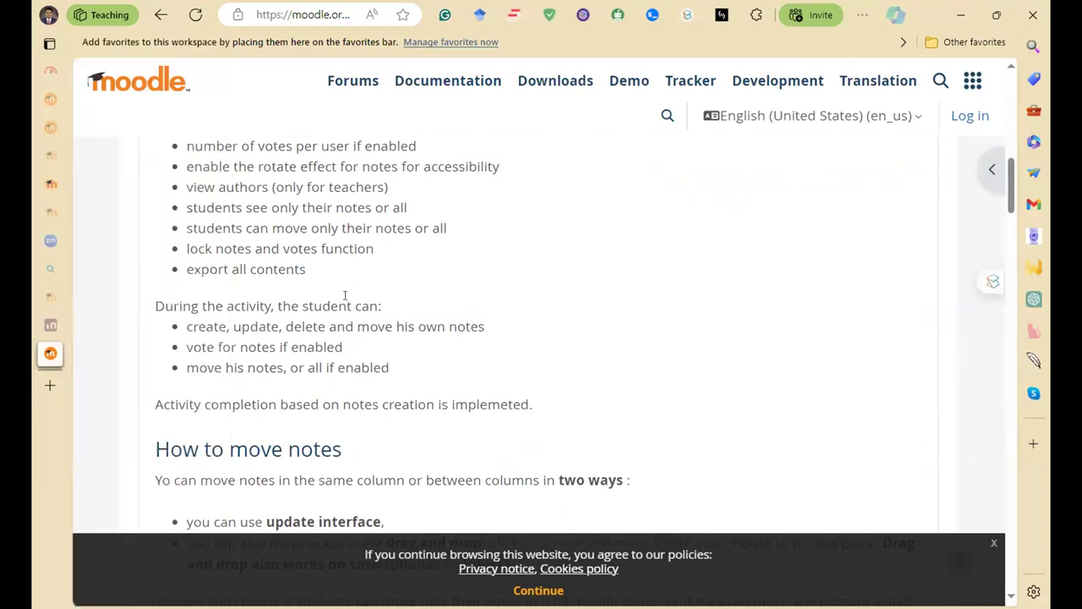
- Switch back to the site's Assignment settings and review the individual and group submission statements and the maximum assignments per page
{"action": "key", "text": "ctrl+5"}
{"action": "scroll", "coordinate": [561, 225], "scroll_direction": "down", "scroll_amount": 5}
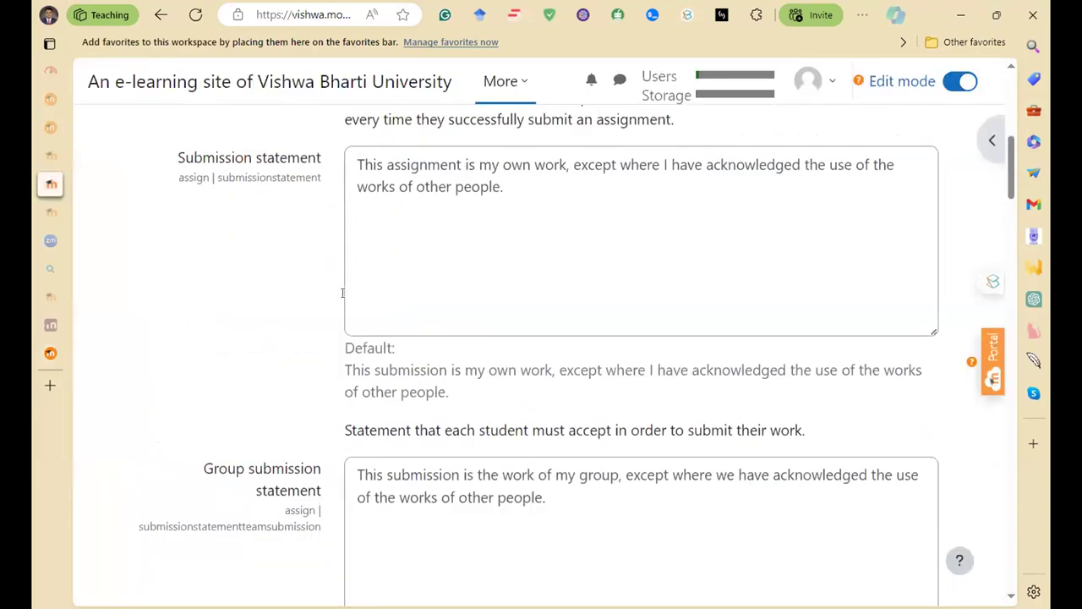
{"action": "scroll", "coordinate": [407, 352], "scroll_direction": "down", "scroll_amount": 4}
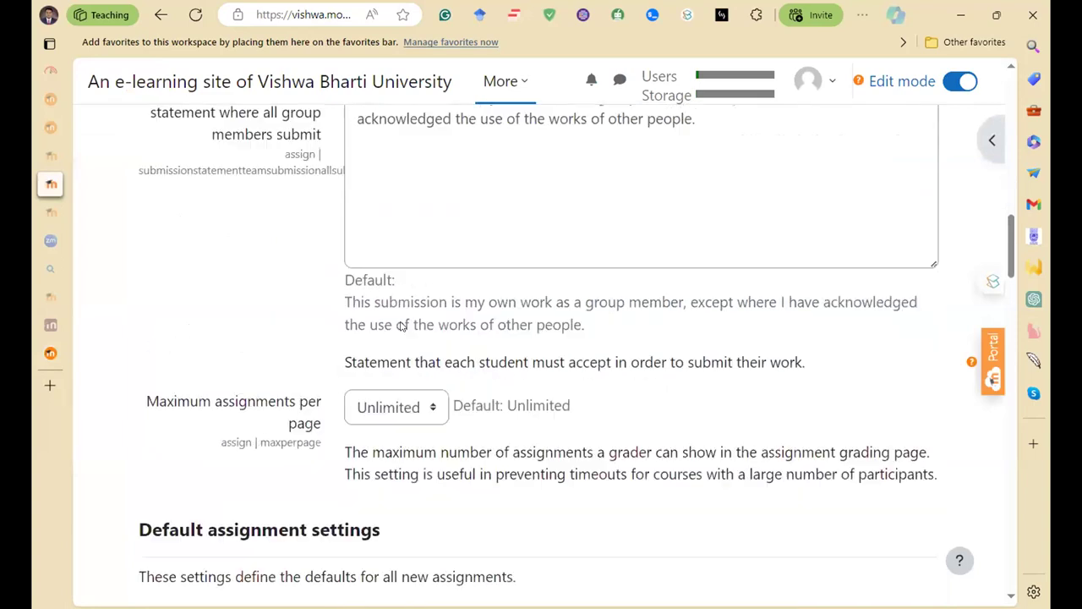
{"action": "scroll", "coordinate": [273, 307], "scroll_direction": "up", "scroll_amount": 3}
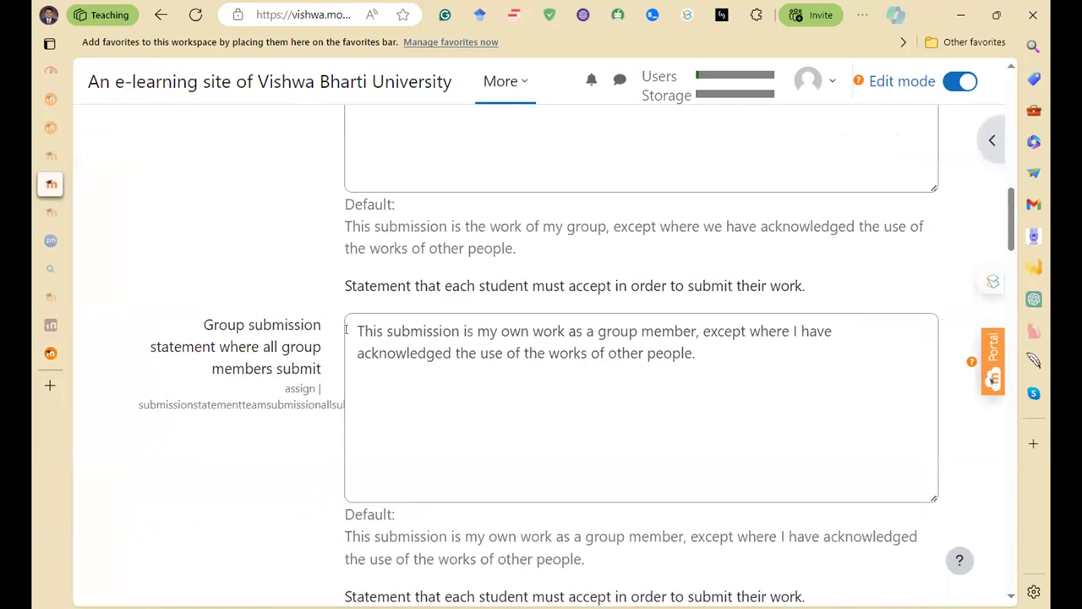
{"action": "scroll", "coordinate": [287, 361], "scroll_direction": "down", "scroll_amount": 5}
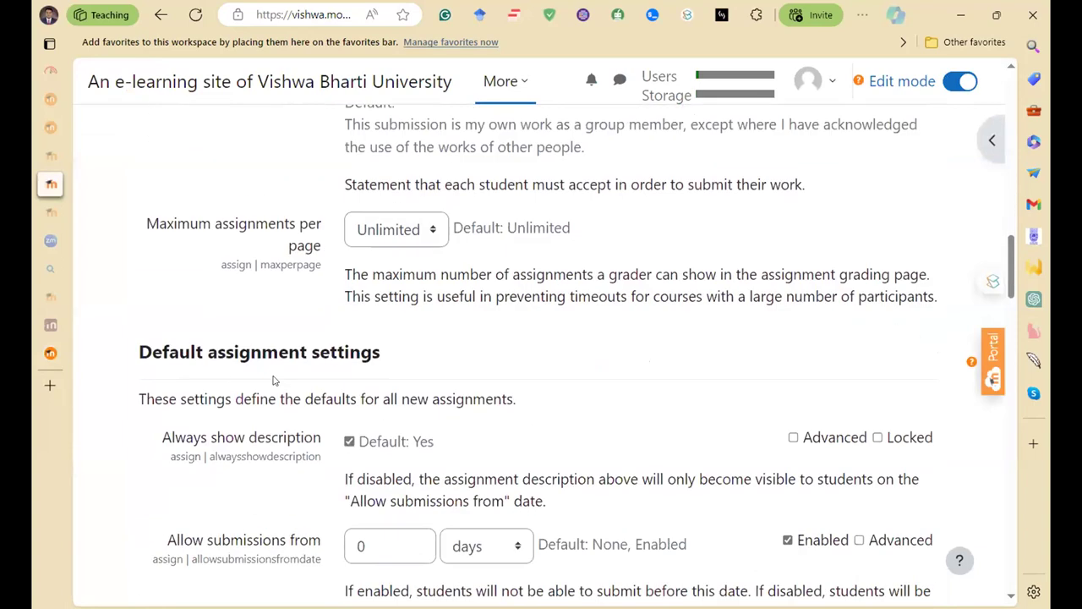
- Review the default assignment settings for submission dates, additional attempts and marking workflow, and save the changes
{"action": "scroll", "coordinate": [412, 364], "scroll_direction": "down", "scroll_amount": 3}
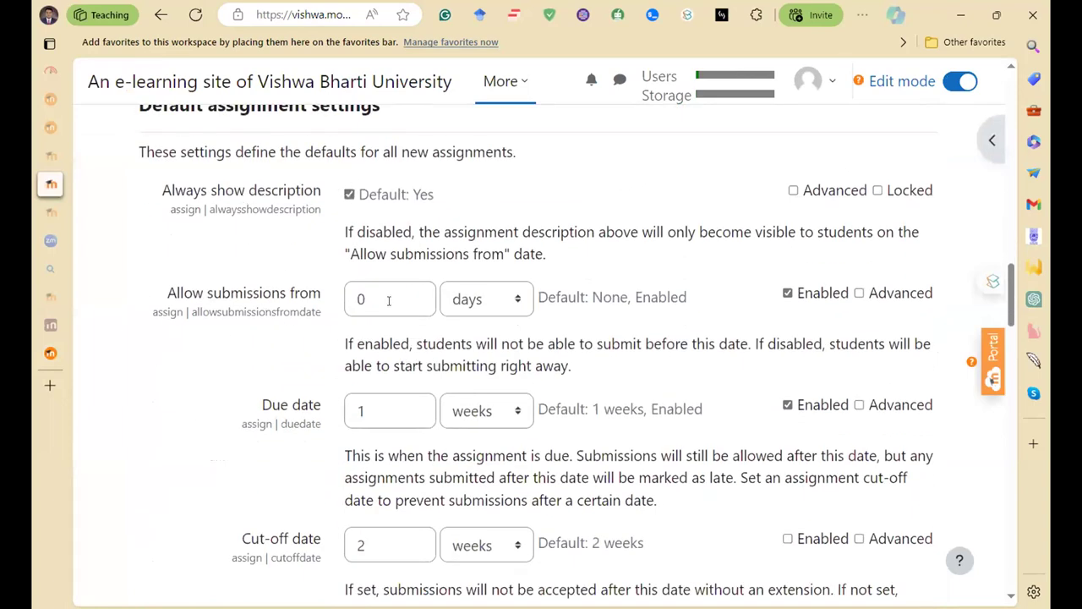
{"action": "left_click", "coordinate": [384, 407]}
{"action": "scroll", "coordinate": [345, 426], "scroll_direction": "down", "scroll_amount": 1}
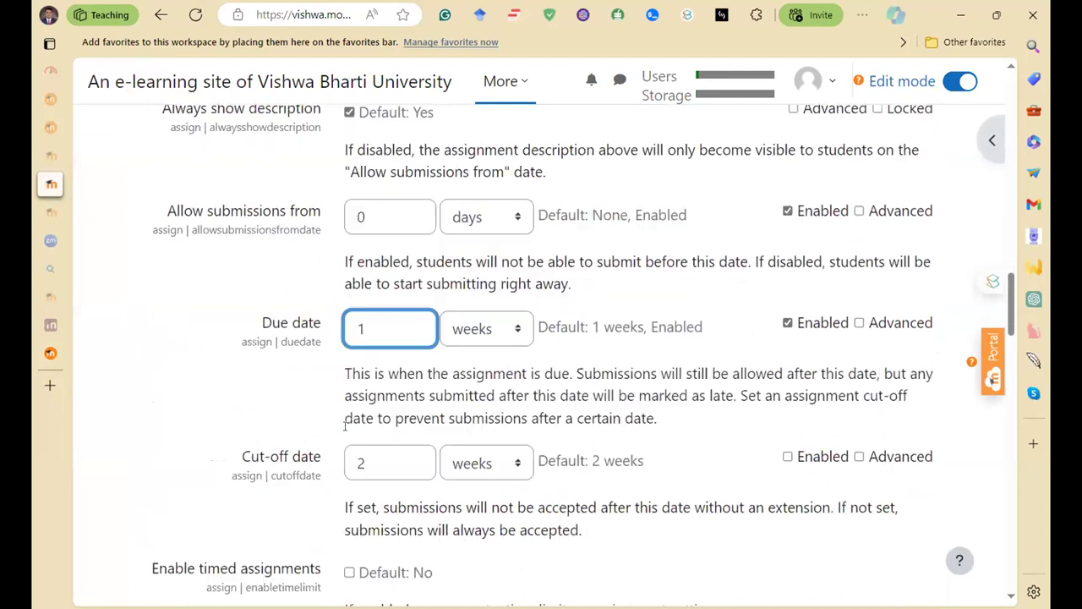
{"action": "scroll", "coordinate": [360, 442], "scroll_direction": "down", "scroll_amount": 4}
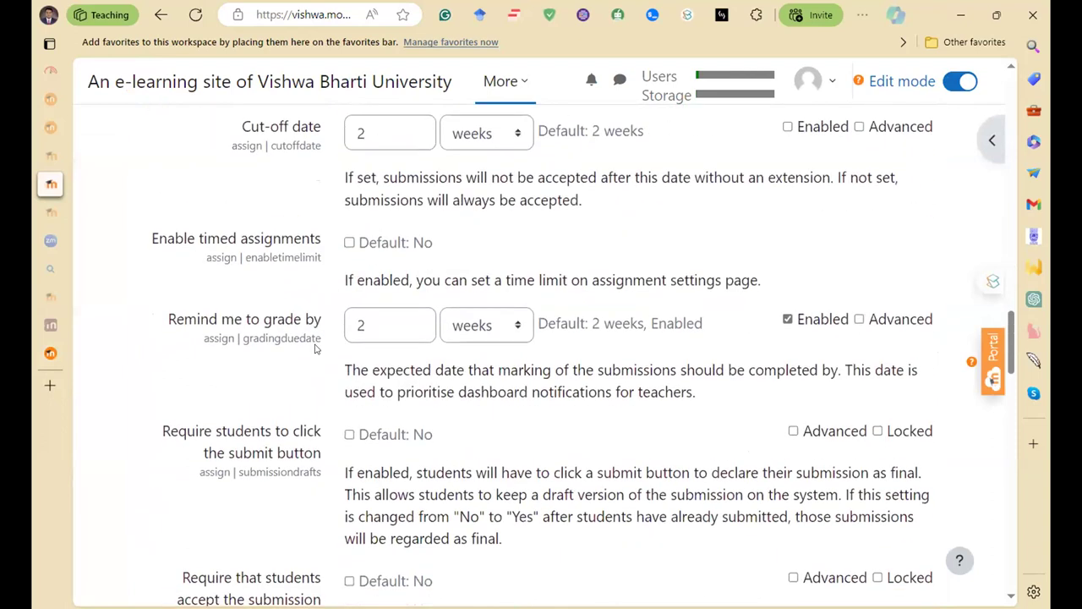
{"action": "scroll", "coordinate": [400, 338], "scroll_direction": "down", "scroll_amount": 3}
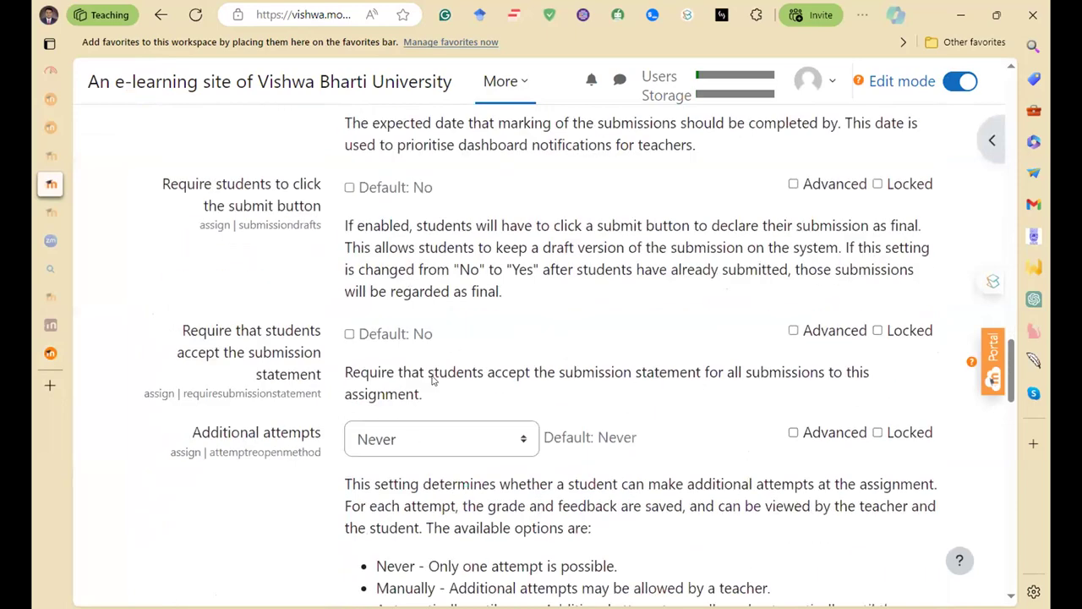
{"action": "scroll", "coordinate": [431, 373], "scroll_direction": "down", "scroll_amount": 15}
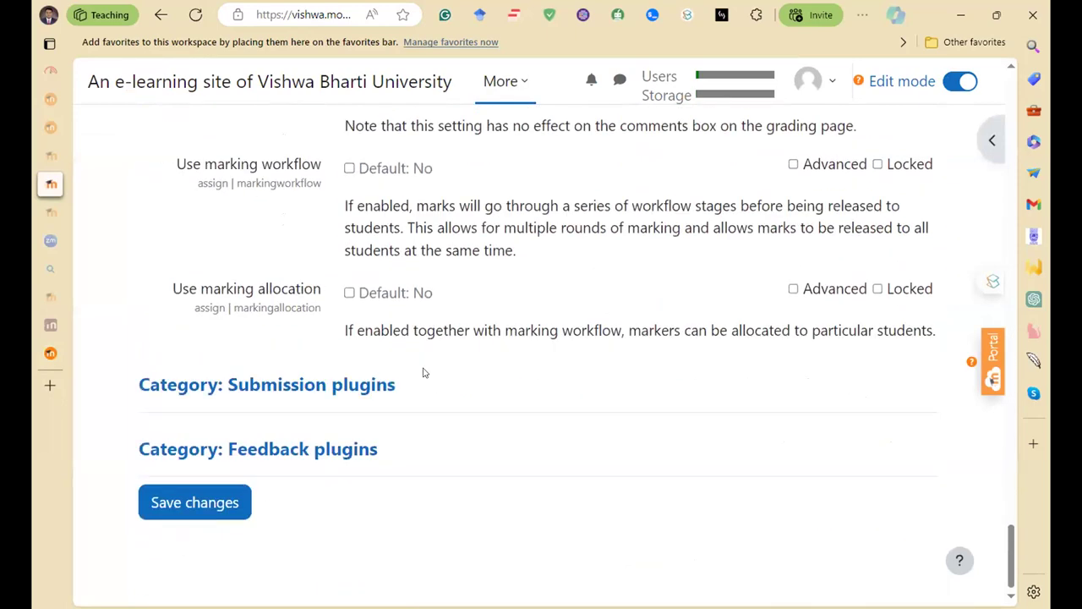
{"action": "left_click", "coordinate": [224, 502]}
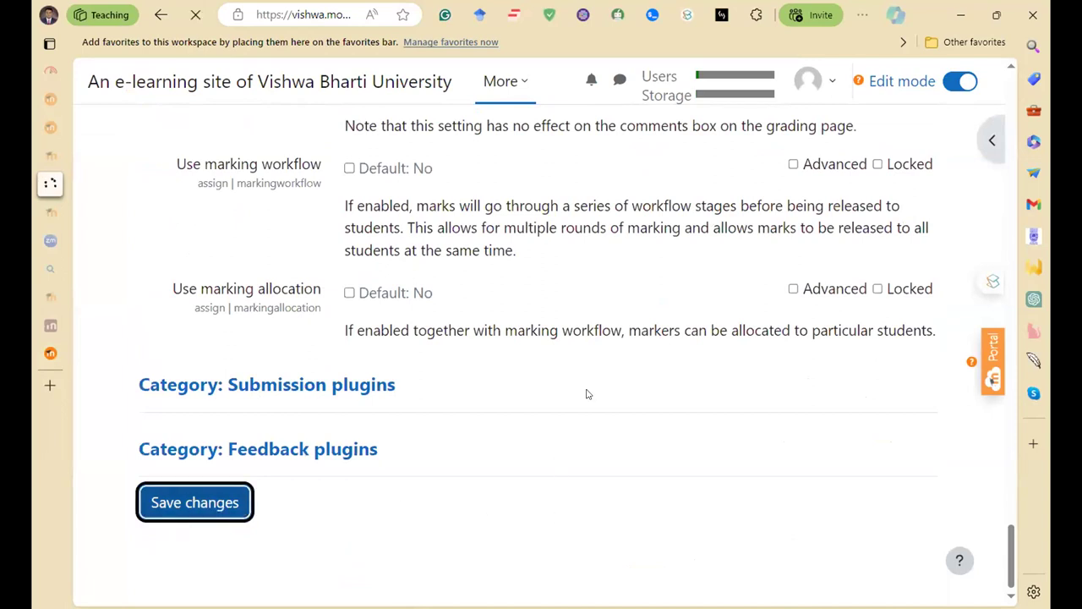
- Return to the Plugins section and look over the activity modules, from Assignment and BigBlueButton to Quiz and Workshop
{"action": "left_click", "coordinate": [478, 266]}
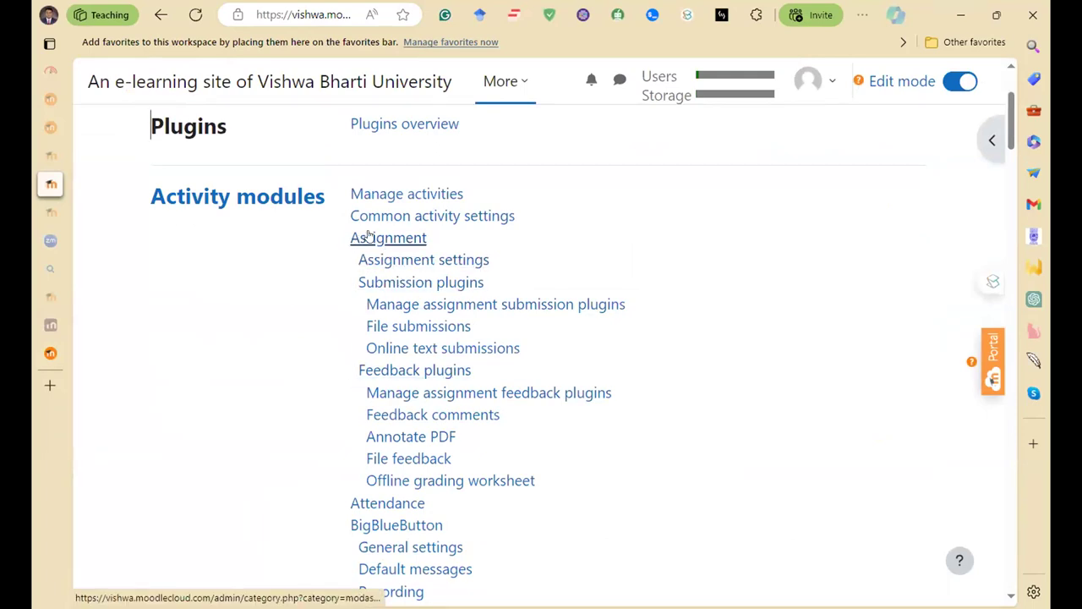
{"action": "scroll", "coordinate": [343, 409], "scroll_direction": "down", "scroll_amount": 3}
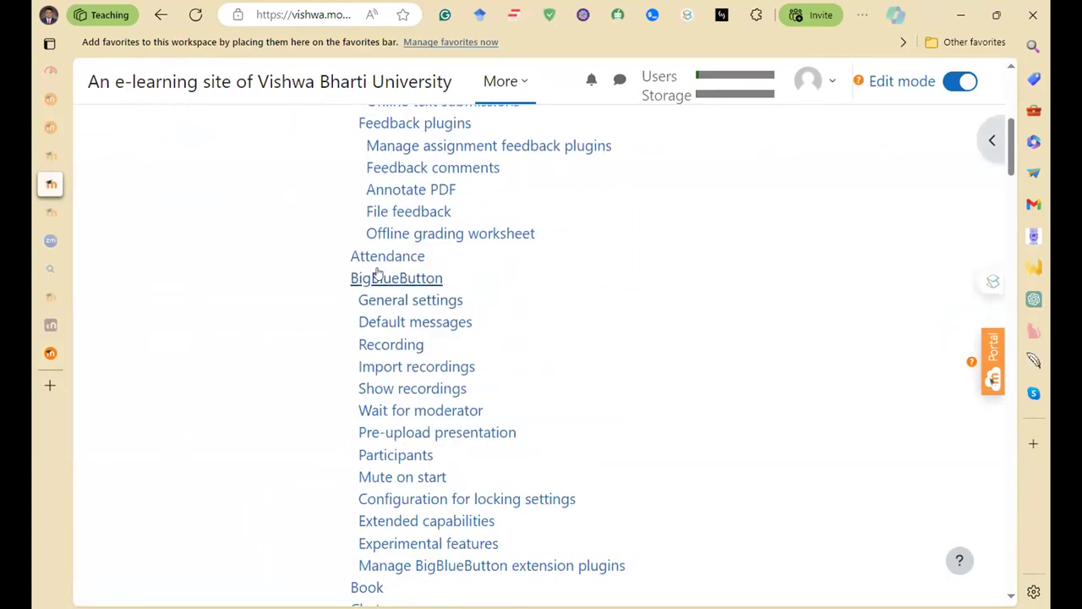
{"action": "scroll", "coordinate": [366, 374], "scroll_direction": "down", "scroll_amount": 3}
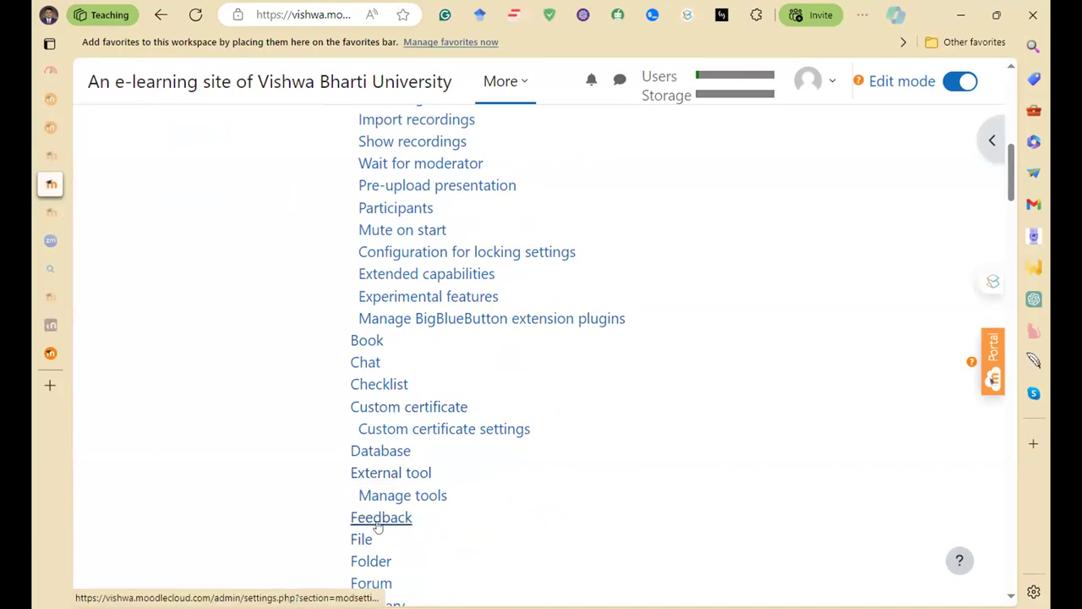
{"action": "scroll", "coordinate": [359, 529], "scroll_direction": "down", "scroll_amount": 2}
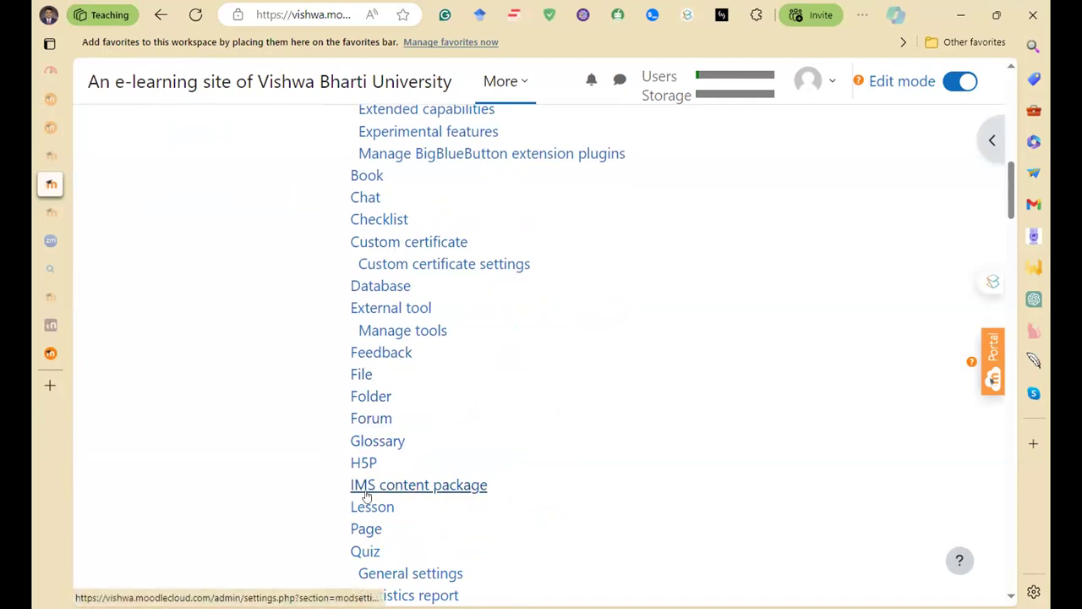
{"action": "scroll", "coordinate": [358, 499], "scroll_direction": "down", "scroll_amount": 1}
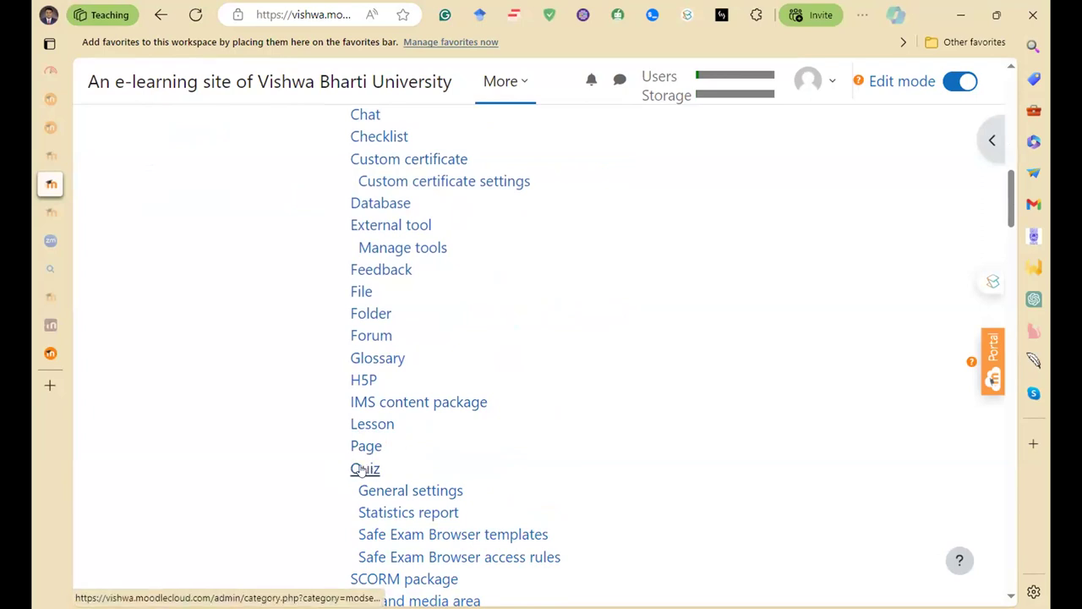
{"action": "scroll", "coordinate": [362, 470], "scroll_direction": "down", "scroll_amount": 4}
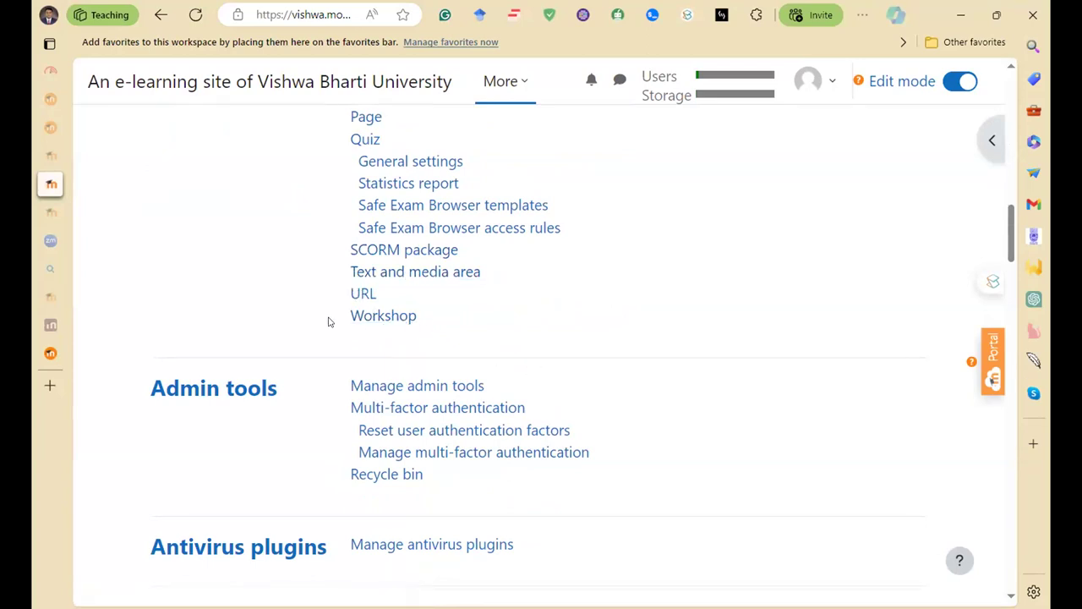
- Look over the remaining plugin categories, including authentication, blocks, caching, course formats, enrolments, filters, payment gateways and question types
{"action": "scroll", "coordinate": [326, 330], "scroll_direction": "down", "scroll_amount": 6}
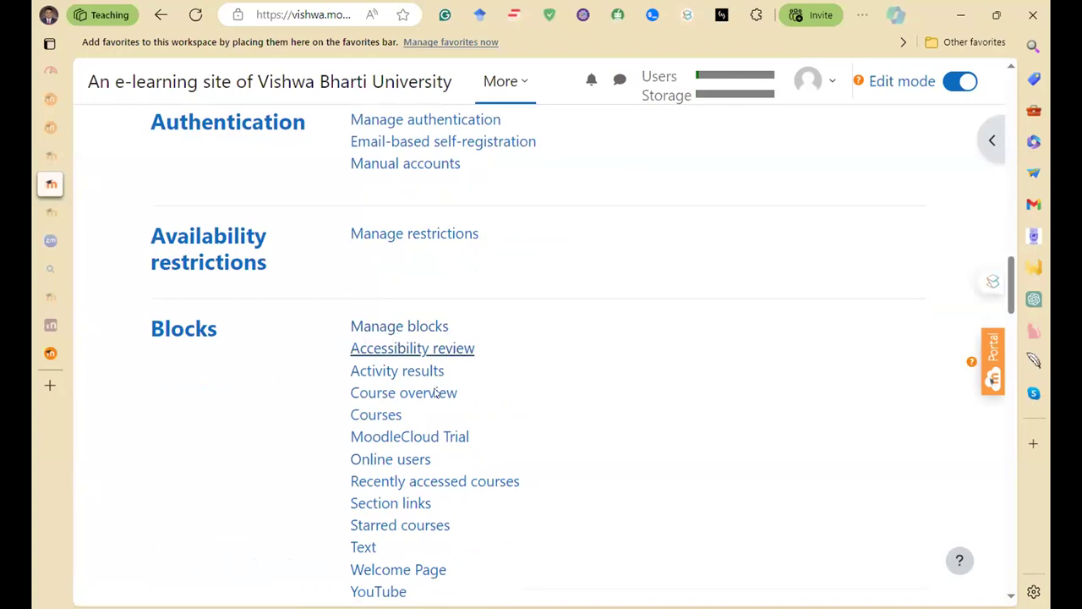
{"action": "scroll", "coordinate": [411, 455], "scroll_direction": "down", "scroll_amount": 3}
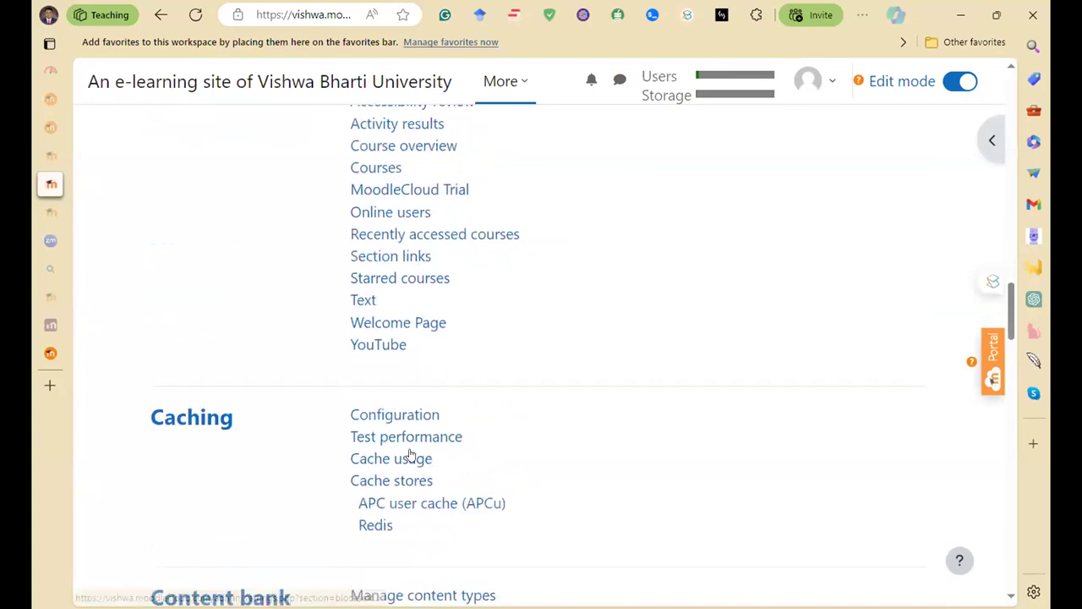
{"action": "scroll", "coordinate": [682, 400], "scroll_direction": "down", "scroll_amount": 3}
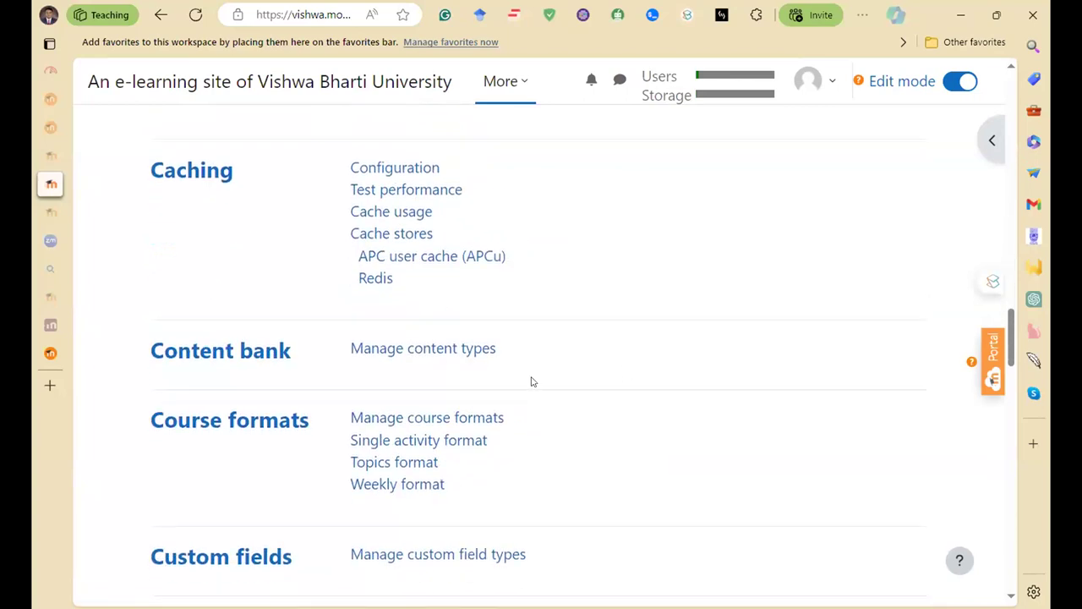
{"action": "scroll", "coordinate": [531, 382], "scroll_direction": "down", "scroll_amount": 3}
{"action": "scroll", "coordinate": [518, 384], "scroll_direction": "down", "scroll_amount": 4}
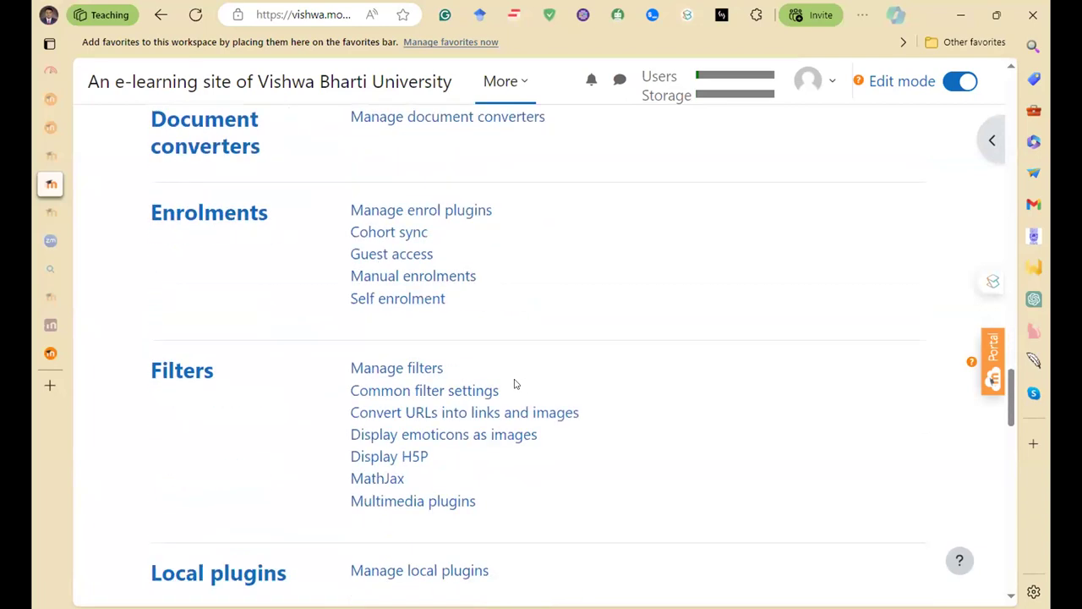
{"action": "scroll", "coordinate": [514, 384], "scroll_direction": "down", "scroll_amount": 3}
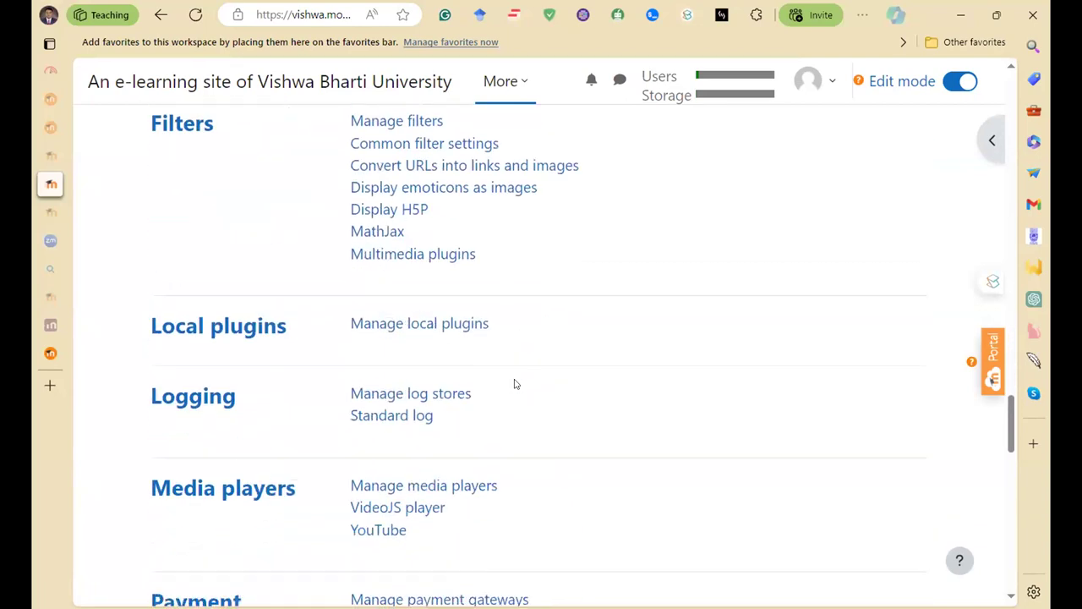
{"action": "scroll", "coordinate": [513, 385], "scroll_direction": "down", "scroll_amount": 2}
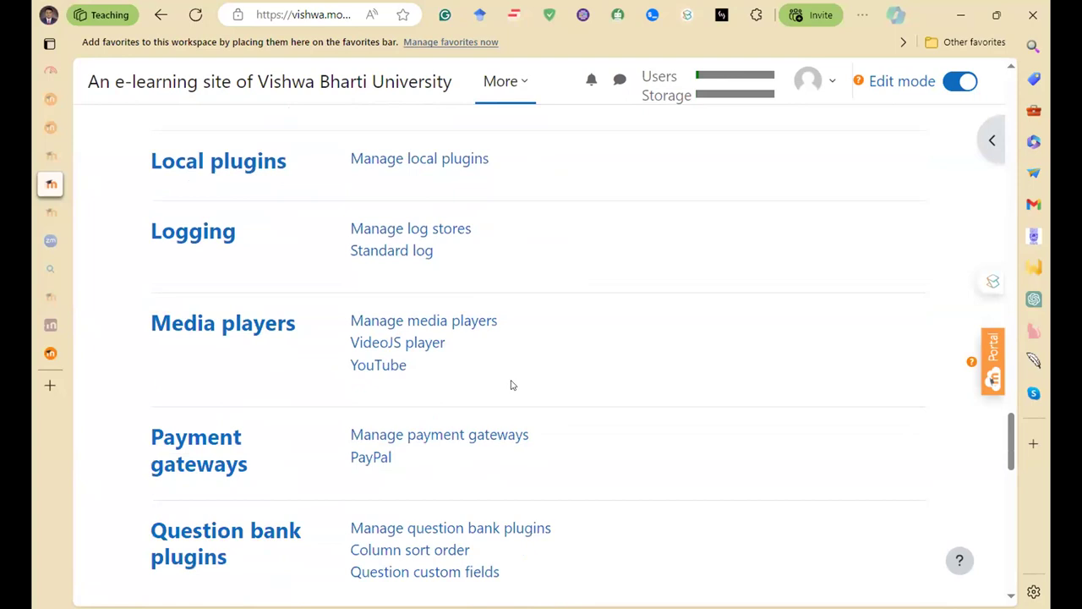
{"action": "scroll", "coordinate": [525, 370], "scroll_direction": "down", "scroll_amount": 5}
{"action": "scroll", "coordinate": [527, 363], "scroll_direction": "up", "scroll_amount": 5}
{"action": "scroll", "coordinate": [556, 357], "scroll_direction": "down", "scroll_amount": 3}
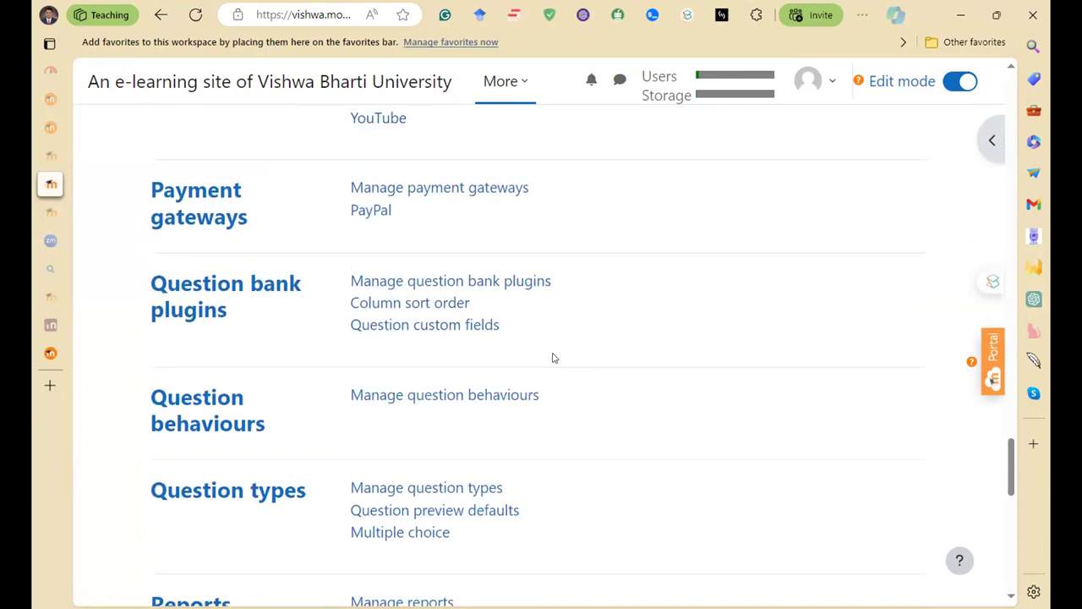
- Review the plugin categories from media players and payment gateways through question types, reports, repositories, search and text editors
{"action": "scroll", "coordinate": [564, 358], "scroll_direction": "up", "scroll_amount": 2}
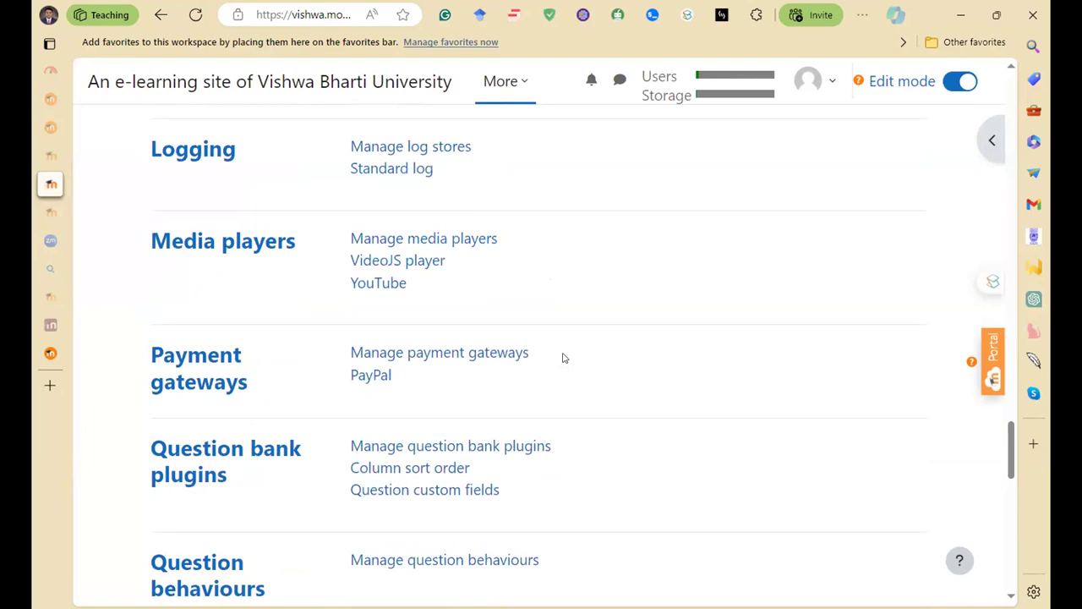
{"action": "scroll", "coordinate": [564, 357], "scroll_direction": "down", "scroll_amount": 1}
{"action": "scroll", "coordinate": [564, 358], "scroll_direction": "down", "scroll_amount": 1}
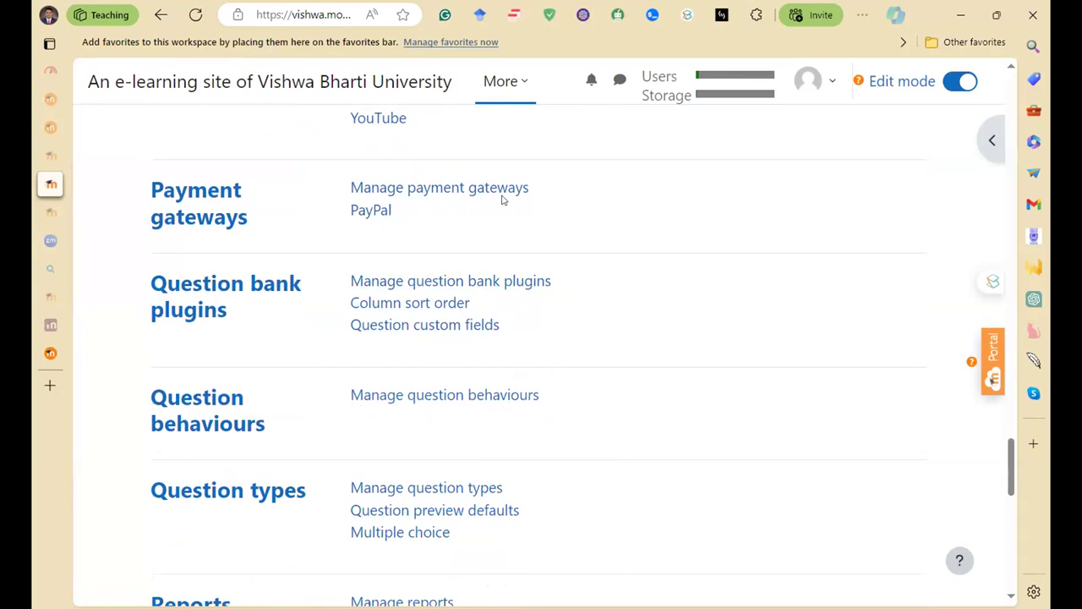
{"action": "scroll", "coordinate": [616, 265], "scroll_direction": "down", "scroll_amount": 6}
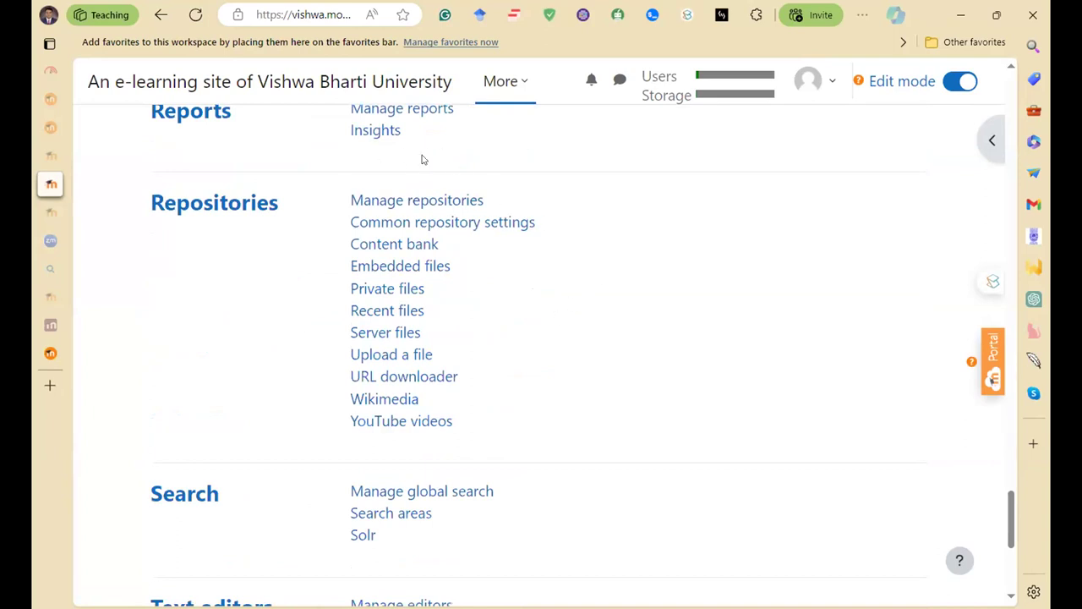
{"action": "scroll", "coordinate": [420, 219], "scroll_direction": "up", "scroll_amount": 1}
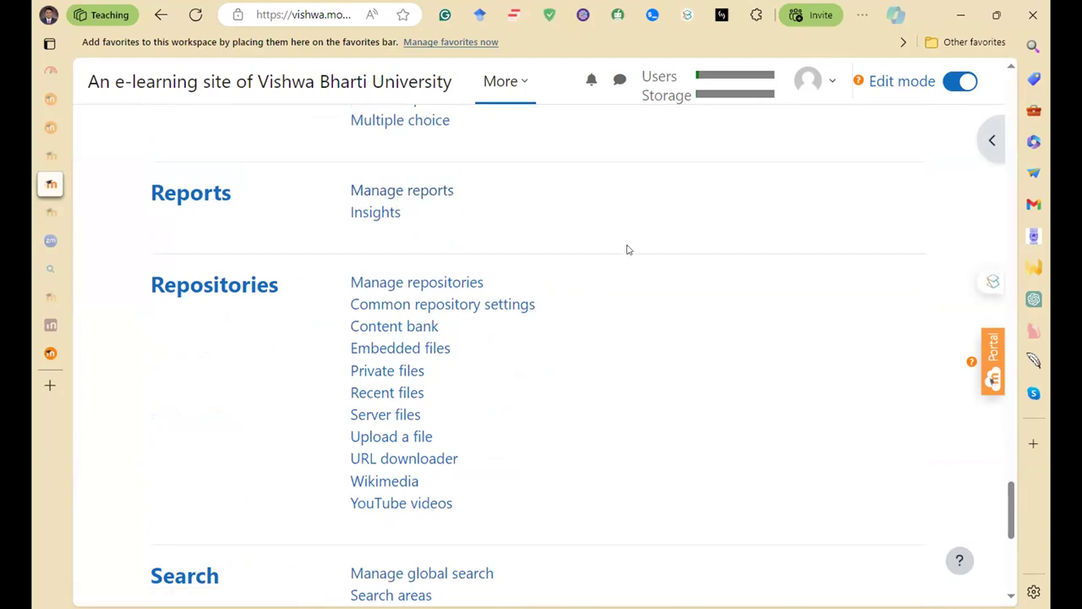
{"action": "scroll", "coordinate": [590, 301], "scroll_direction": "down", "scroll_amount": 2}
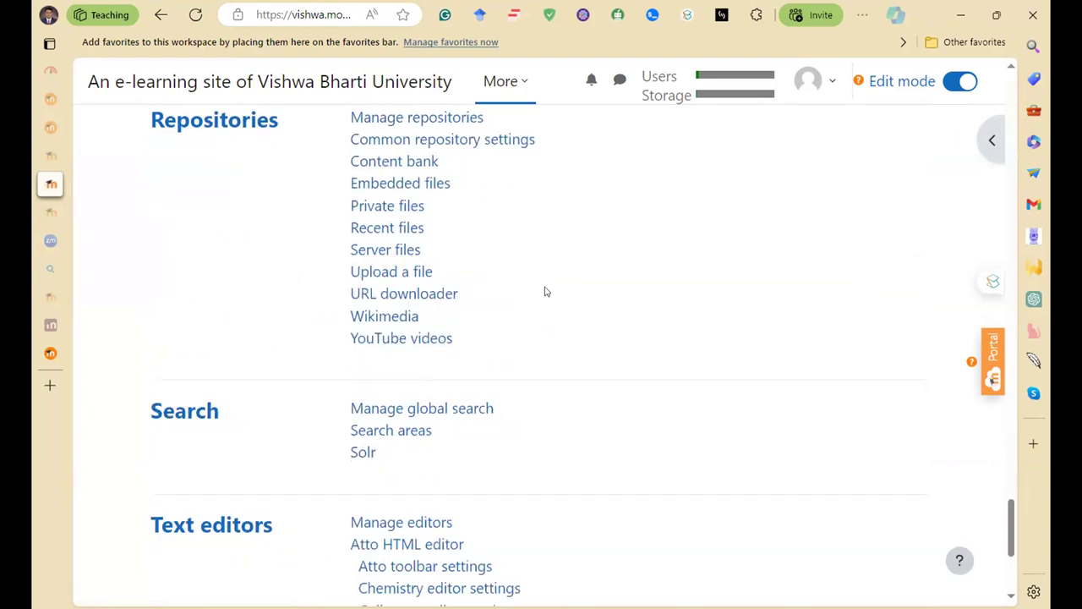
{"action": "scroll", "coordinate": [545, 292], "scroll_direction": "down", "scroll_amount": 3}
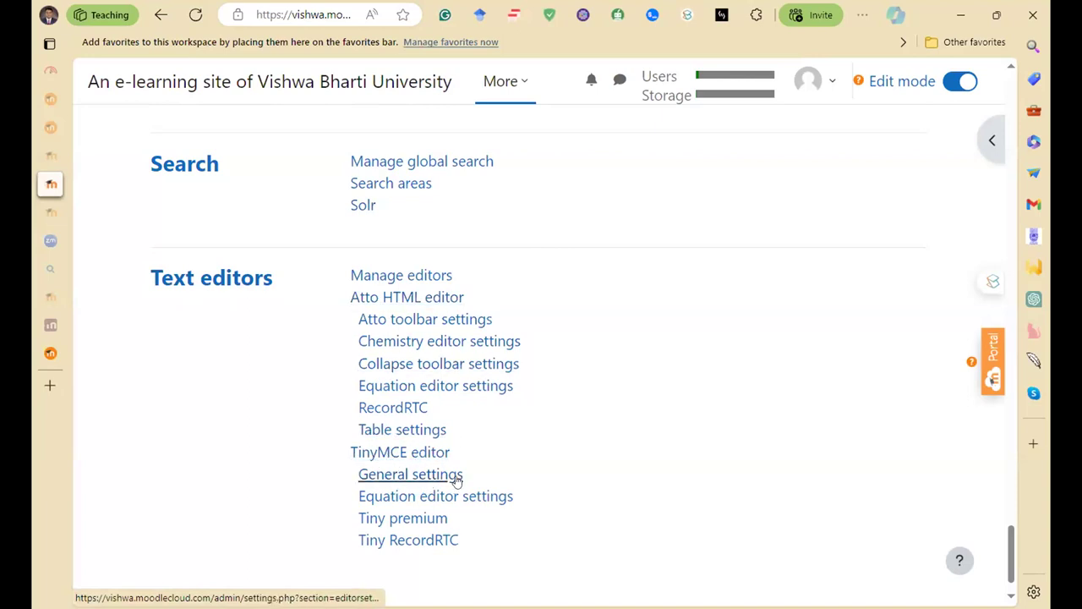
{"action": "scroll", "coordinate": [599, 404], "scroll_direction": "down", "scroll_amount": 1}
- Open the Appearance section of Site administration and go through its four-part site personalisation tour to the end
{"action": "scroll", "coordinate": [598, 406], "scroll_direction": "up", "scroll_amount": 8}
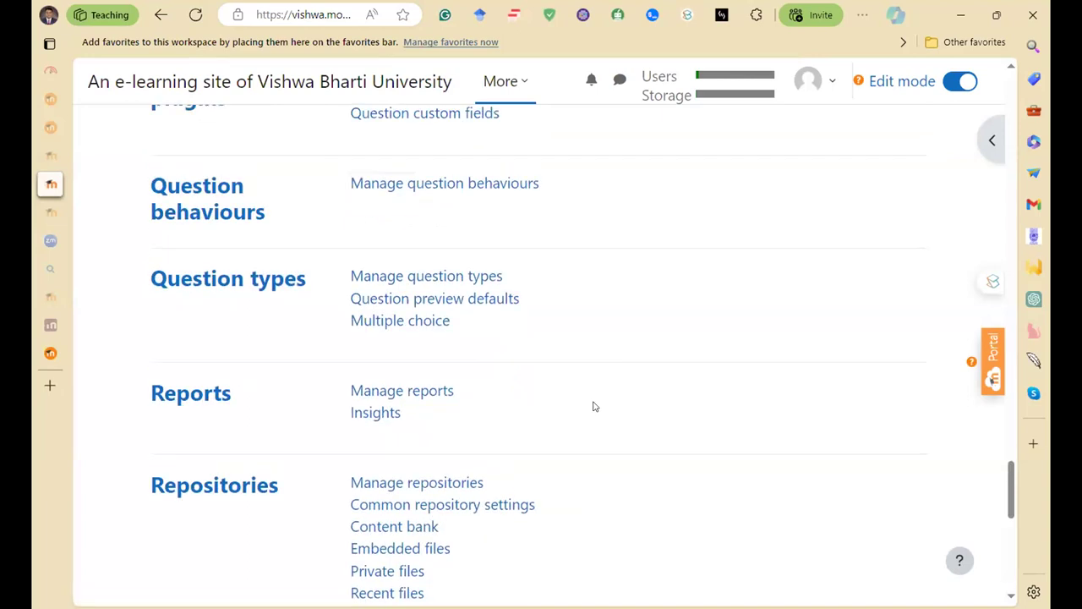
{"action": "scroll", "coordinate": [594, 407], "scroll_direction": "up", "scroll_amount": 20}
{"action": "scroll", "coordinate": [593, 406], "scroll_direction": "up", "scroll_amount": 10}
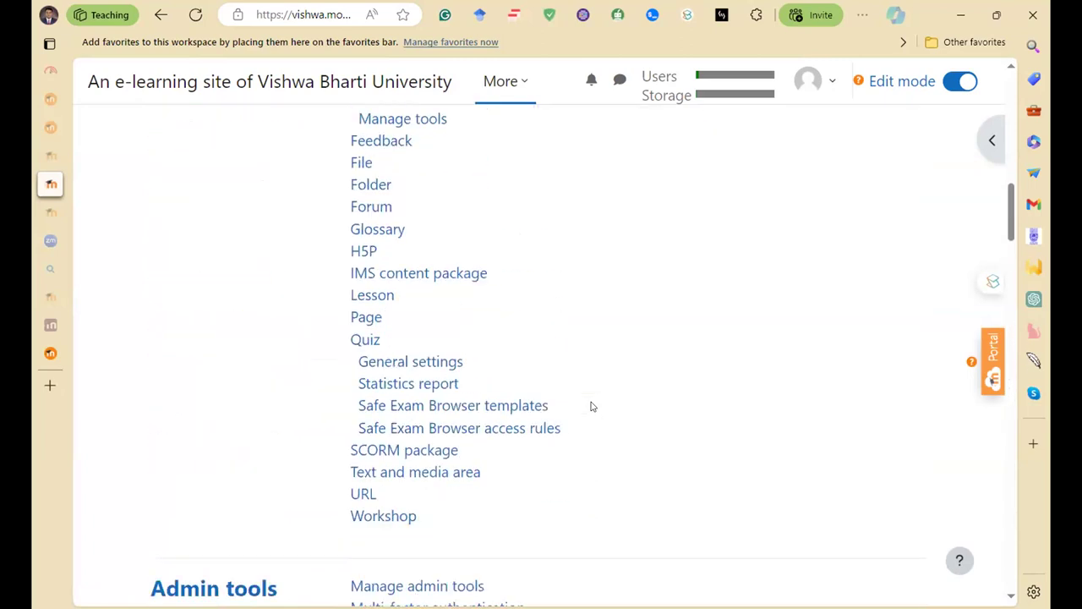
{"action": "scroll", "coordinate": [592, 407], "scroll_direction": "up", "scroll_amount": 10}
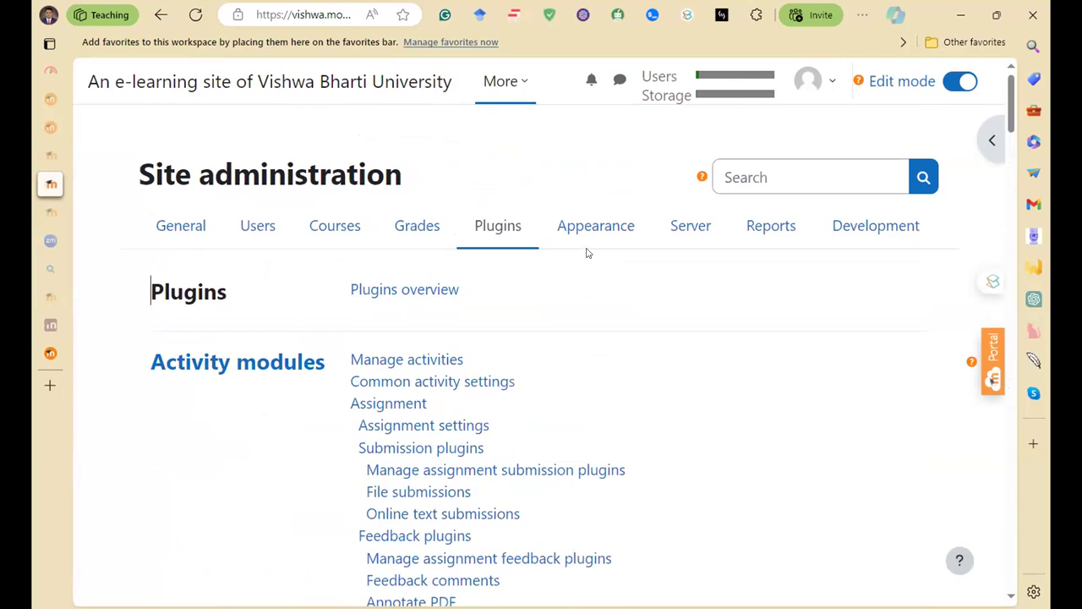
{"action": "left_click", "coordinate": [573, 224]}
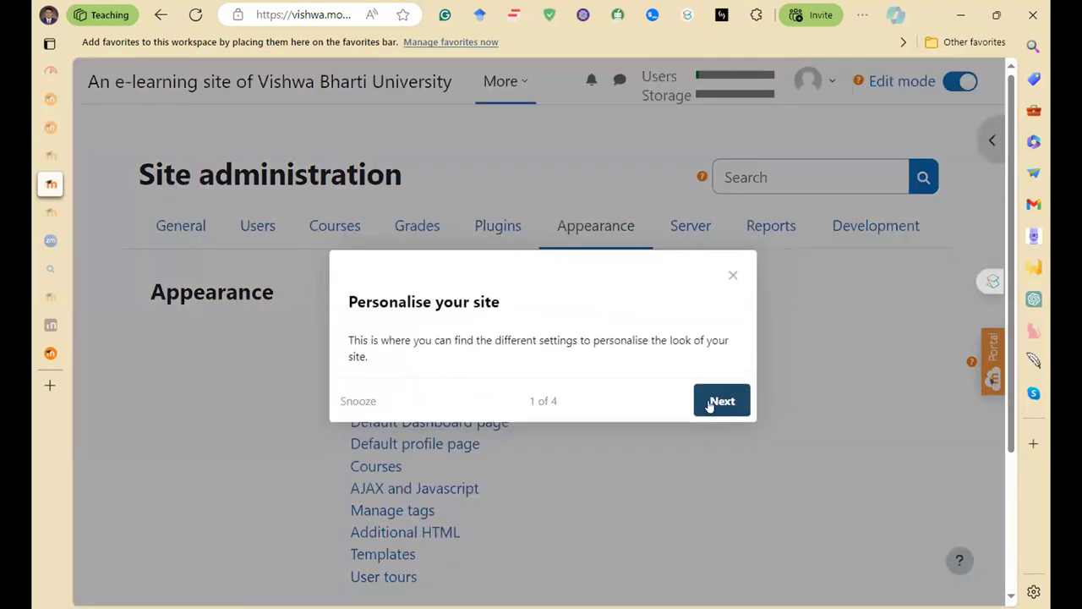
{"action": "left_click", "coordinate": [714, 405]}
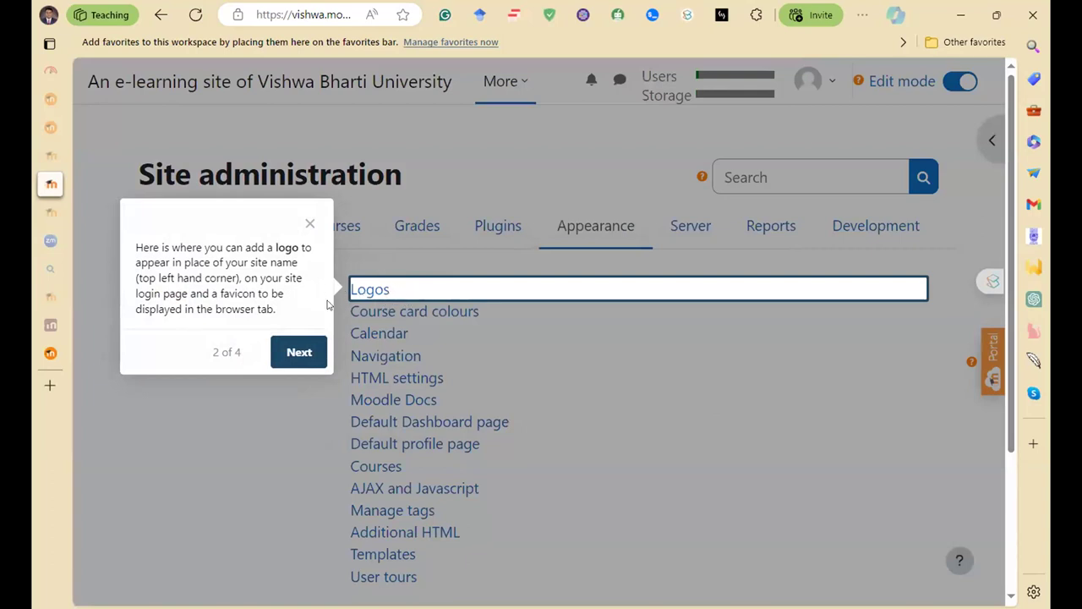
{"action": "left_click", "coordinate": [300, 352]}
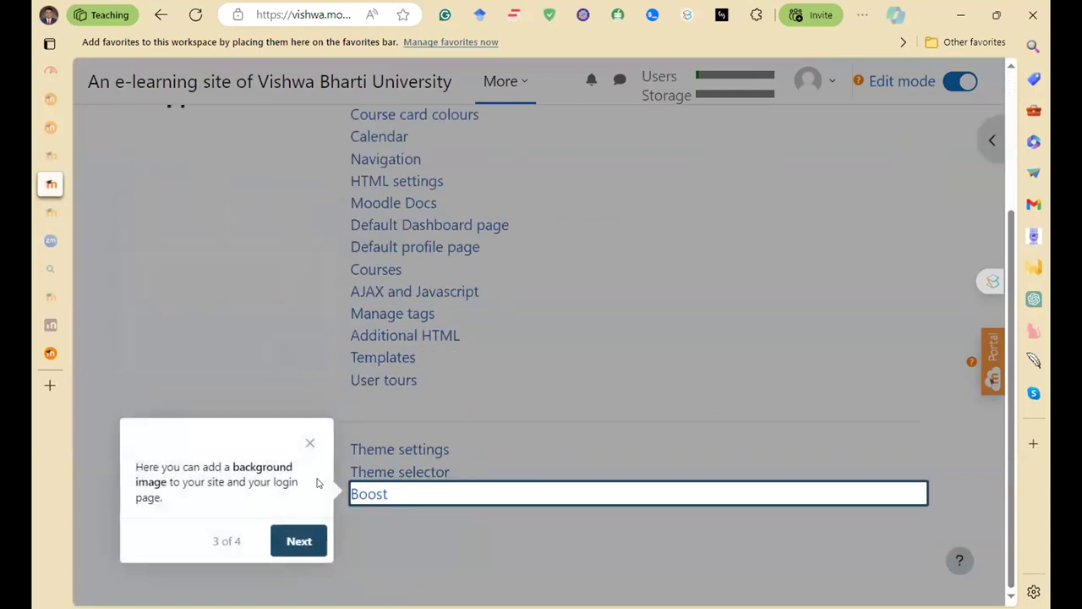
{"action": "left_click", "coordinate": [292, 541]}
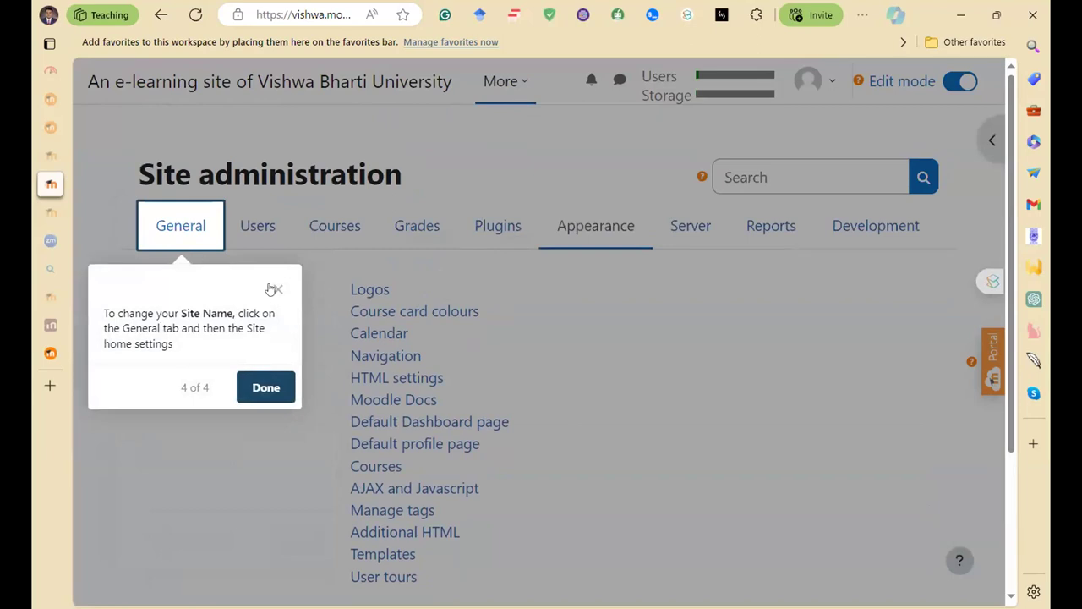
{"action": "left_click", "coordinate": [277, 388]}
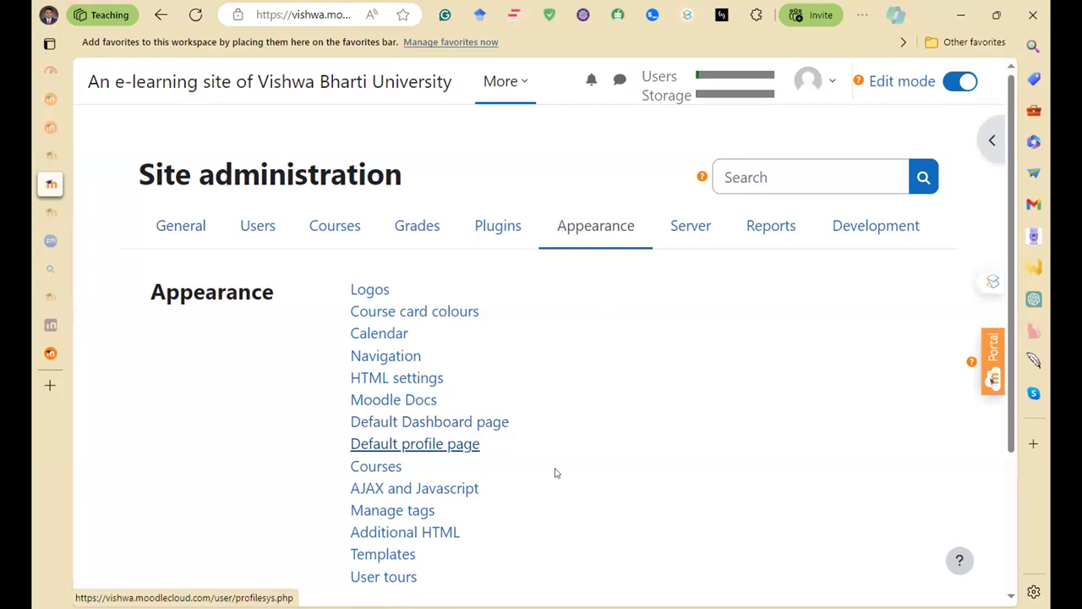
- Look at the account menu and the Appearance options, and open the Theme selector to view the Boost theme
{"action": "left_click", "coordinate": [807, 80]}
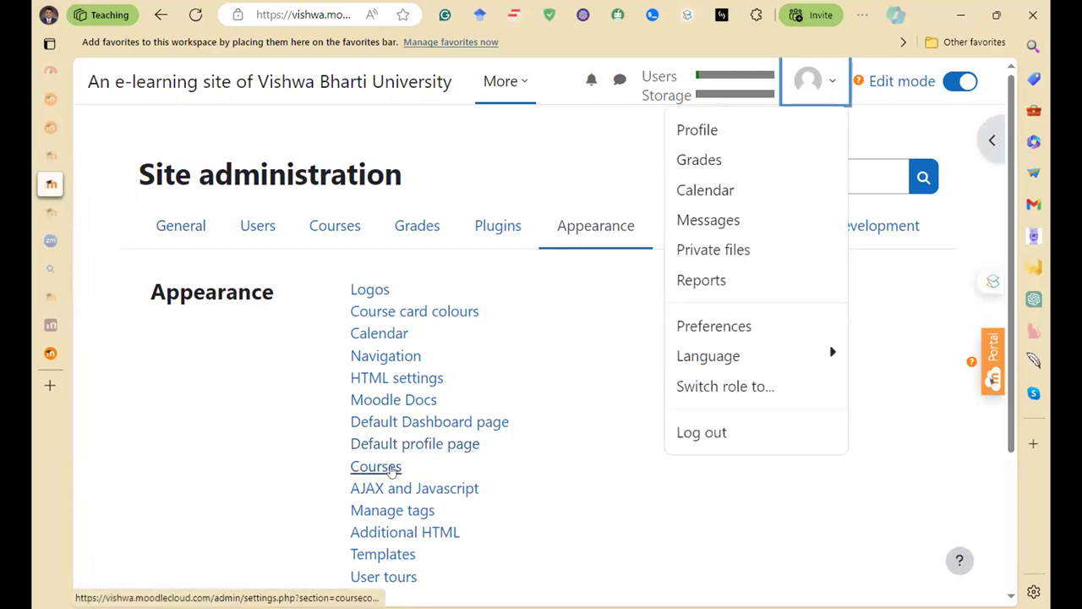
{"action": "left_click", "coordinate": [541, 473]}
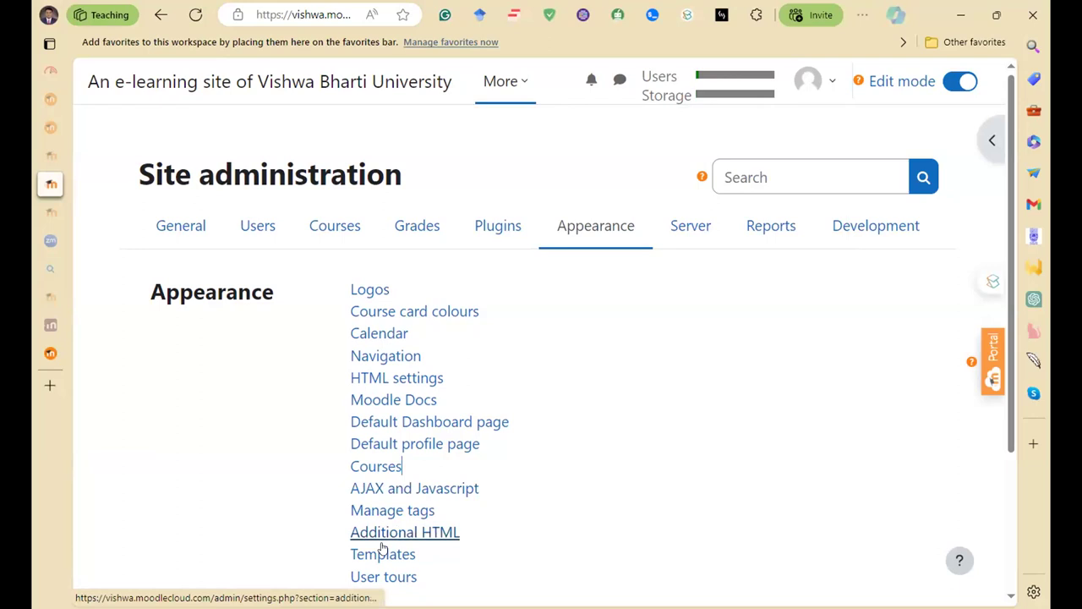
{"action": "scroll", "coordinate": [383, 548], "scroll_direction": "down", "scroll_amount": 3}
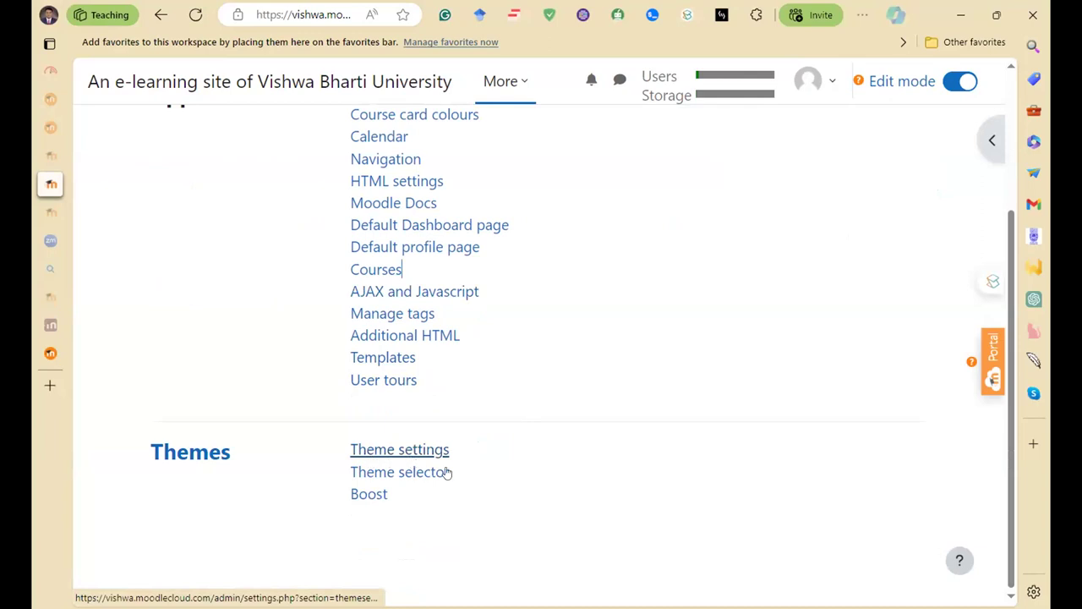
{"action": "left_click", "coordinate": [391, 472]}
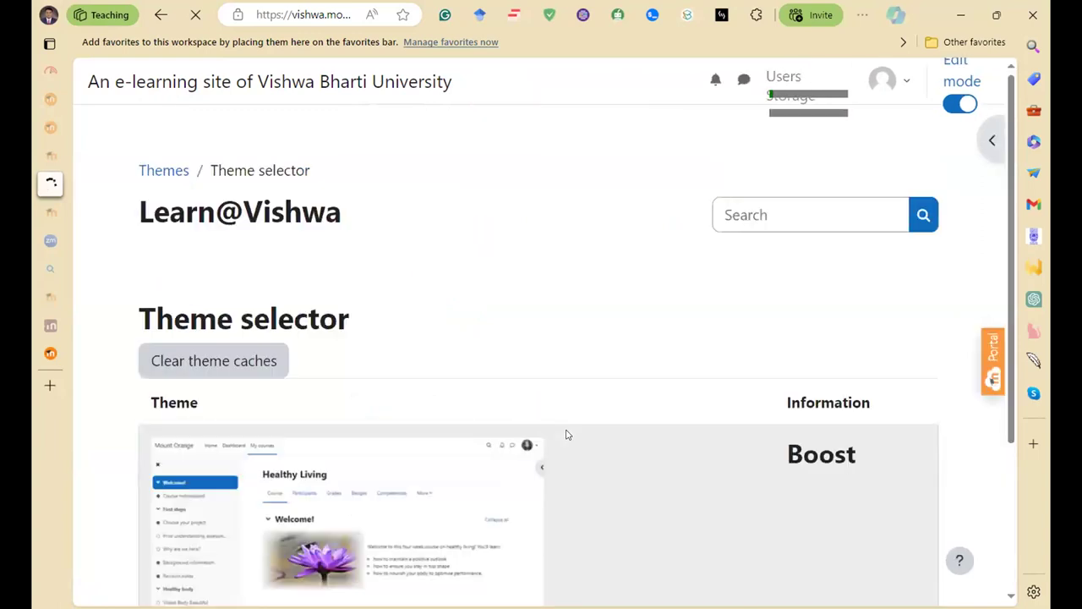
{"action": "scroll", "coordinate": [596, 442], "scroll_direction": "down", "scroll_amount": 3}
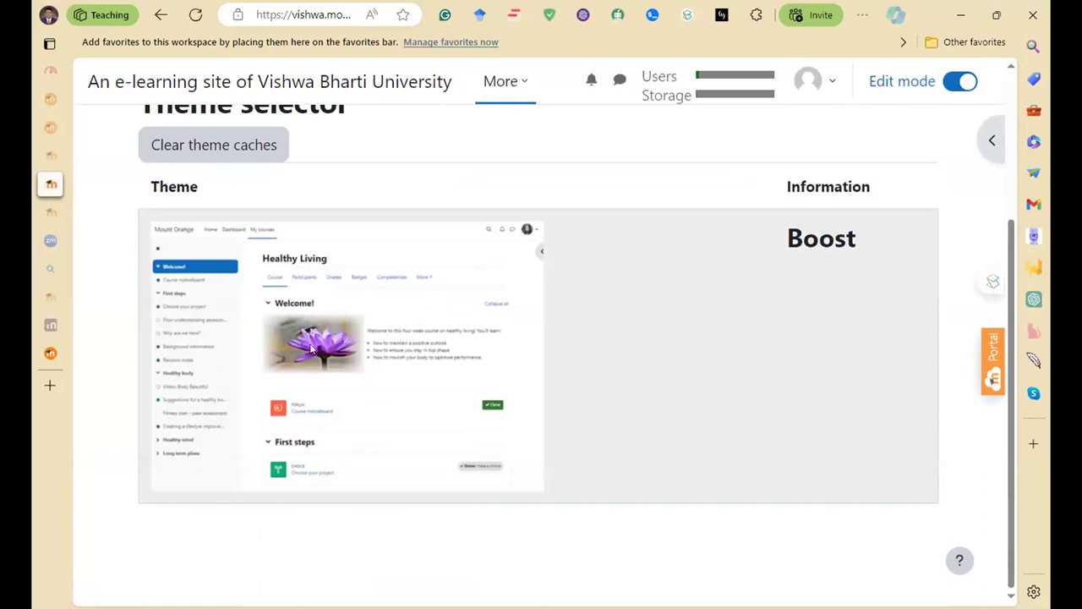
{"action": "scroll", "coordinate": [390, 292], "scroll_direction": "up", "scroll_amount": 2}
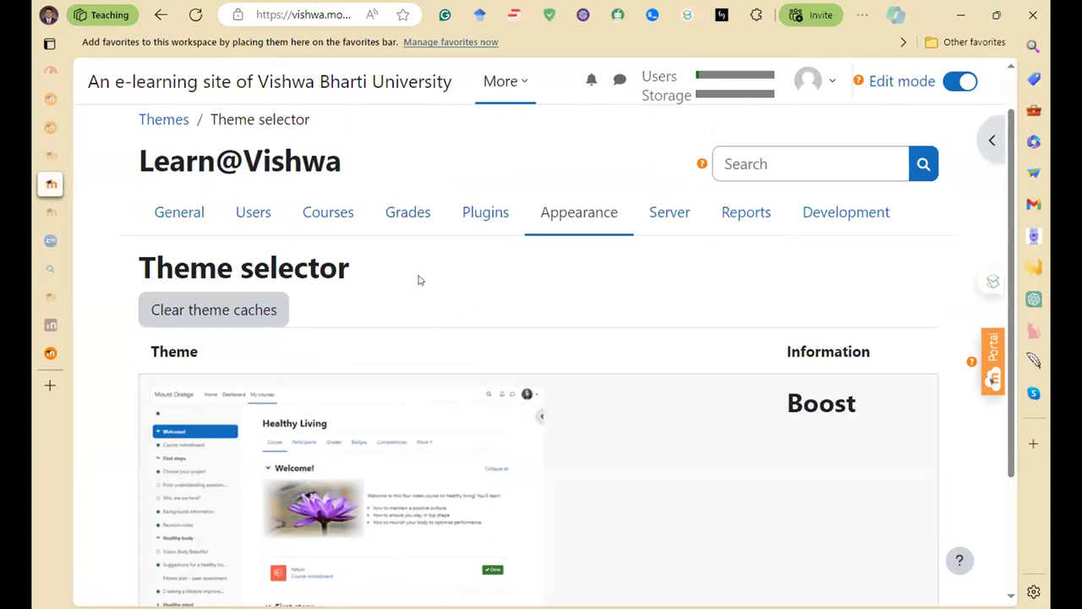
- Switch to the Sticky Notes plugin page and run a web search for "moodle theme" from there
{"action": "left_click", "coordinate": [73, 339]}
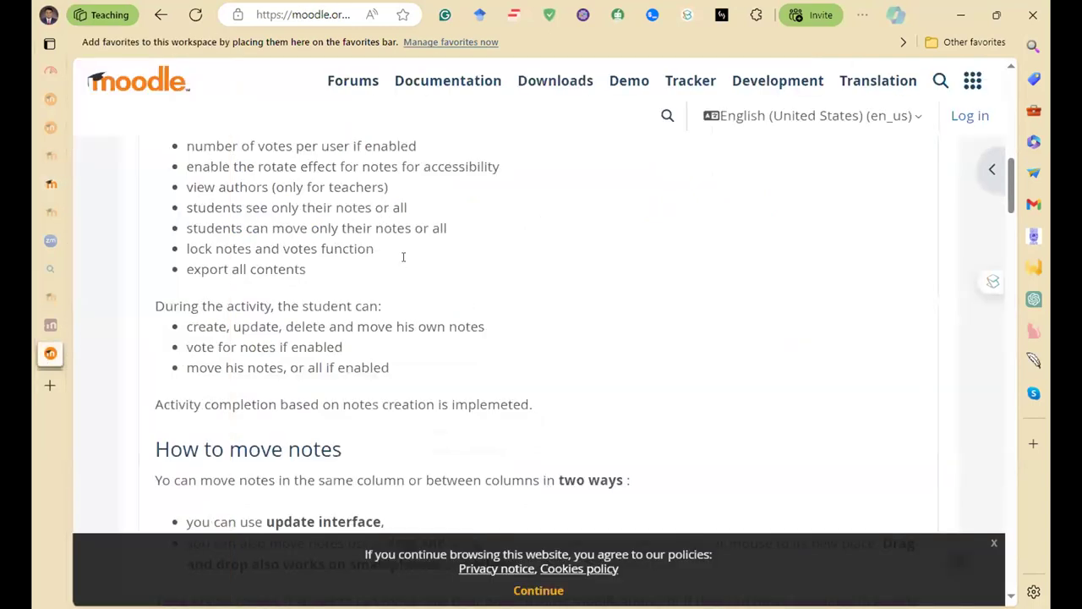
{"action": "scroll", "coordinate": [398, 259], "scroll_direction": "up", "scroll_amount": 15}
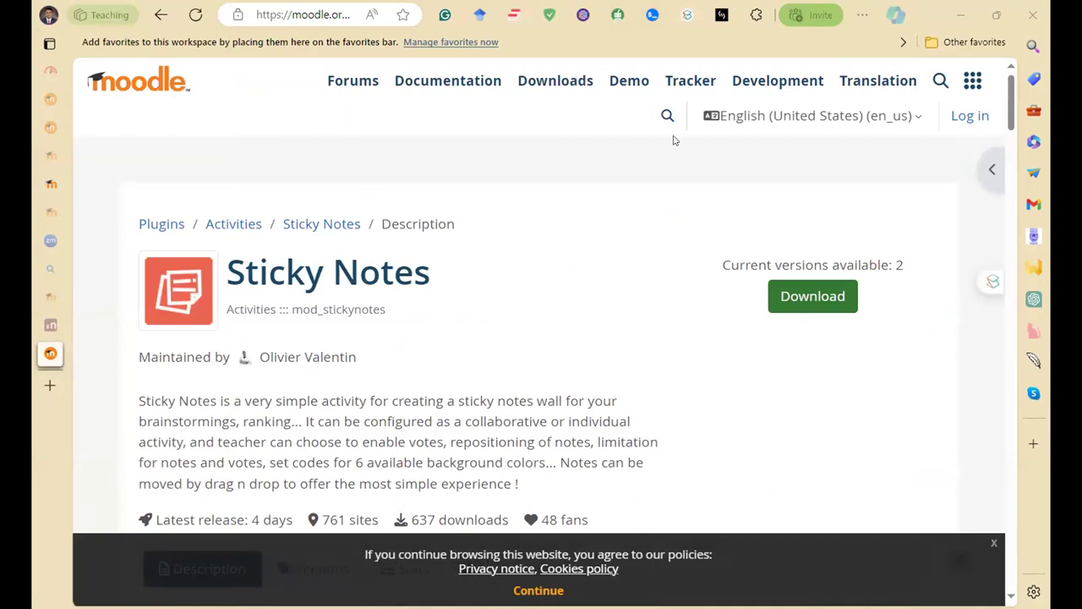
{"action": "key", "text": "ctrl+l"}
{"action": "type", "text": "moodle theme"}
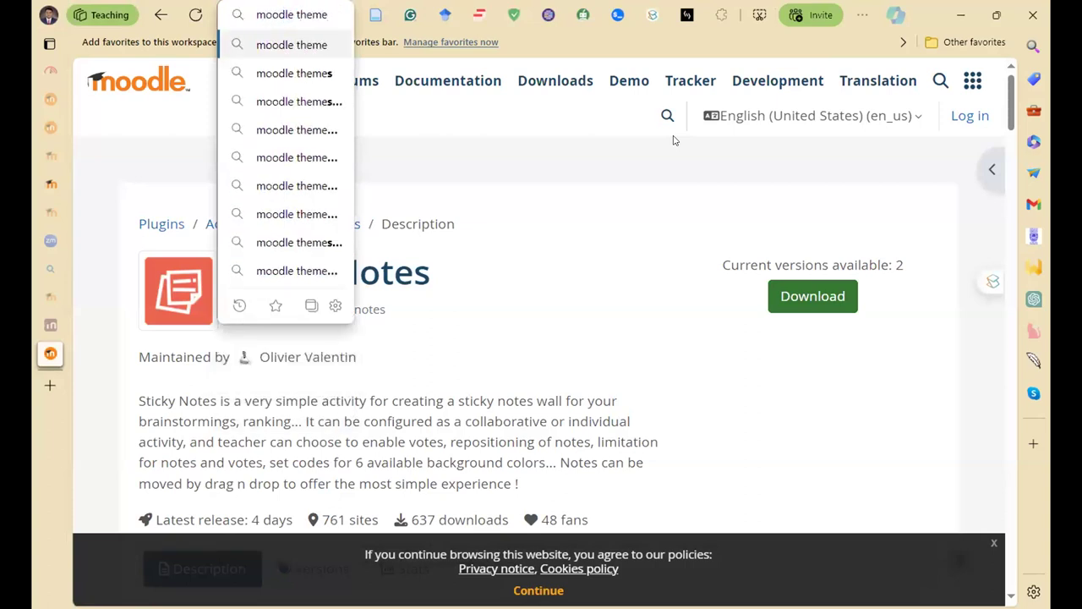
{"action": "key", "text": "Return"}
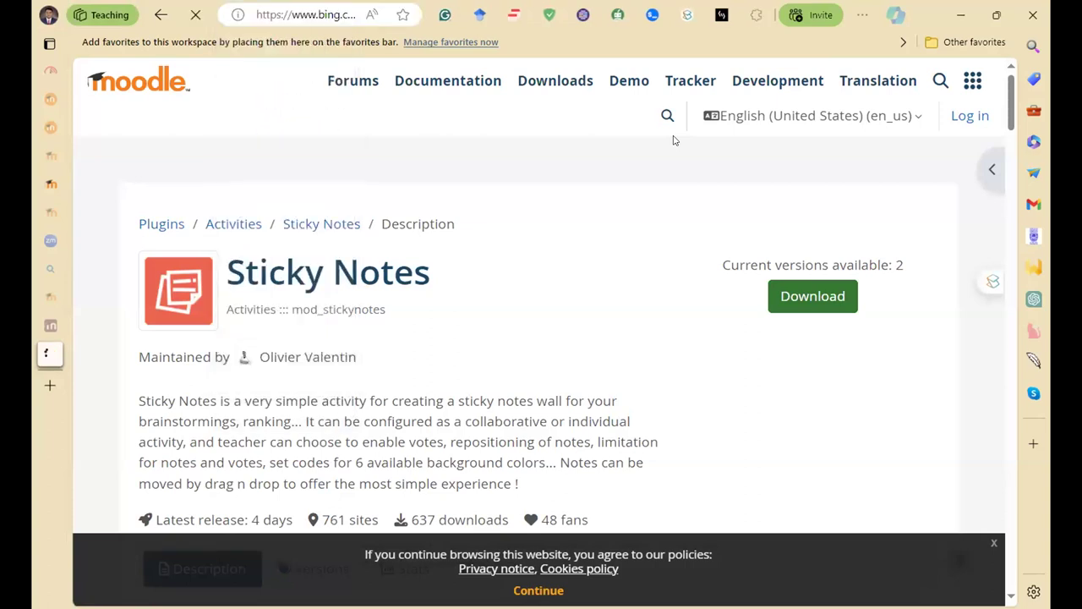
- Look through the Moodle theme search results and open the Themes page of MoodleDocs
{"action": "scroll", "coordinate": [273, 361], "scroll_direction": "down", "scroll_amount": 2}
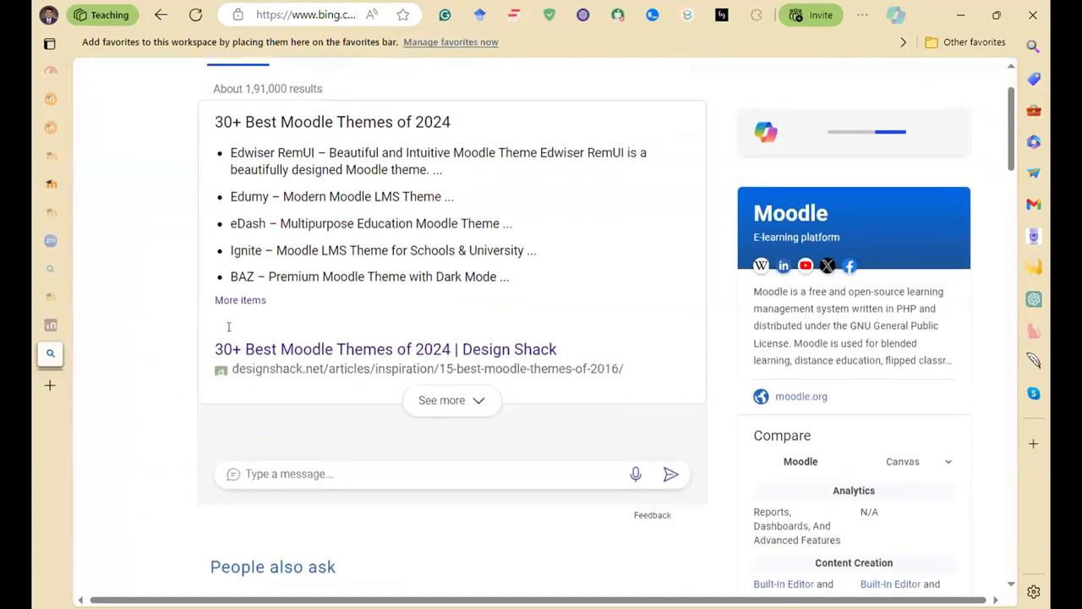
{"action": "scroll", "coordinate": [273, 361], "scroll_direction": "down", "scroll_amount": 7}
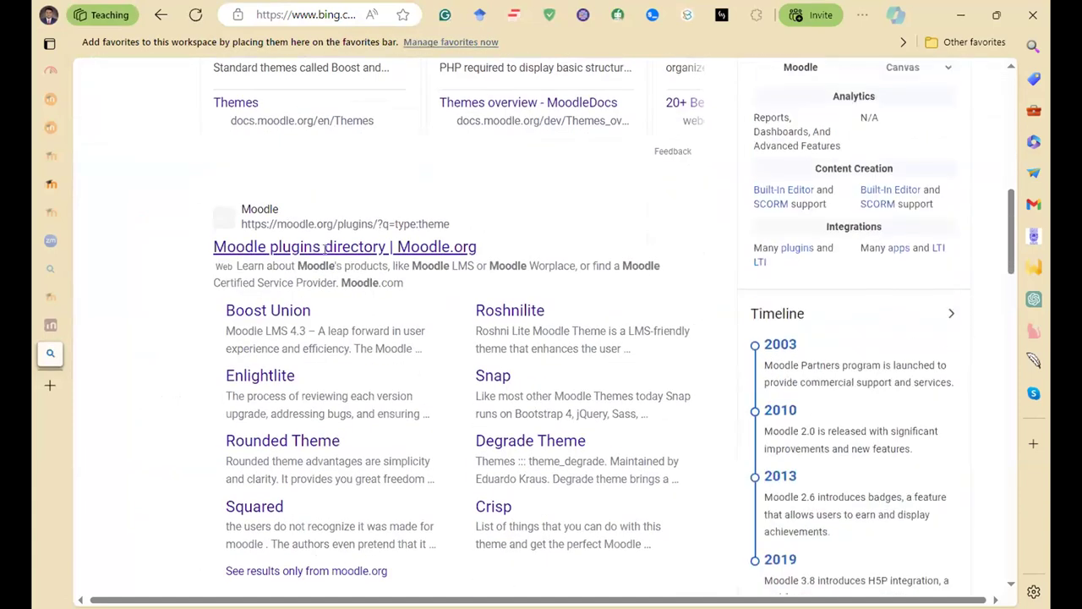
{"action": "scroll", "coordinate": [423, 252], "scroll_direction": "down", "scroll_amount": 3}
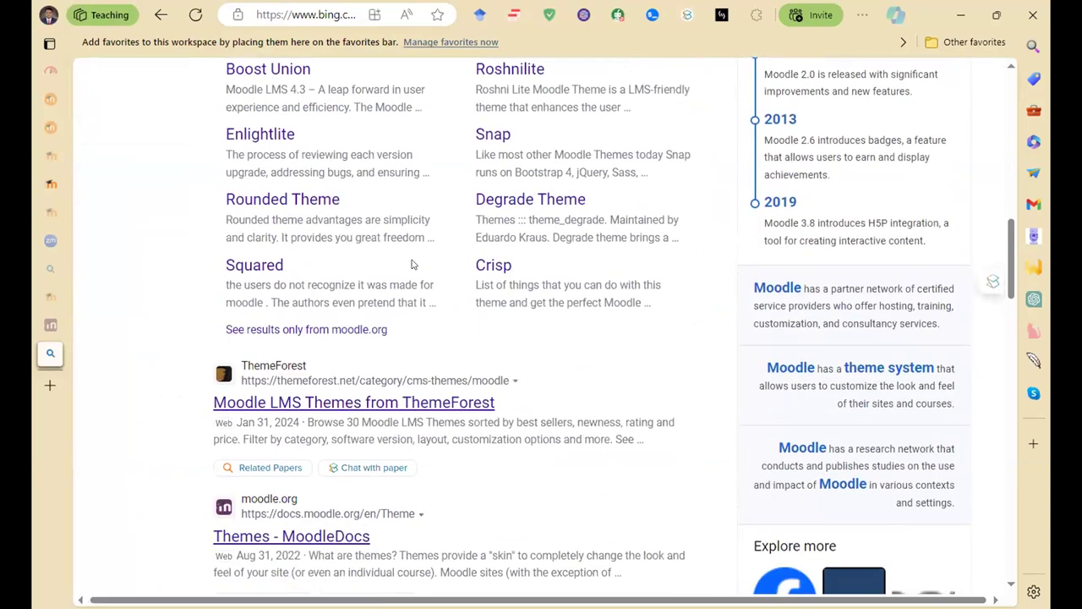
{"action": "scroll", "coordinate": [412, 264], "scroll_direction": "down", "scroll_amount": 1}
{"action": "left_click", "coordinate": [338, 457]}
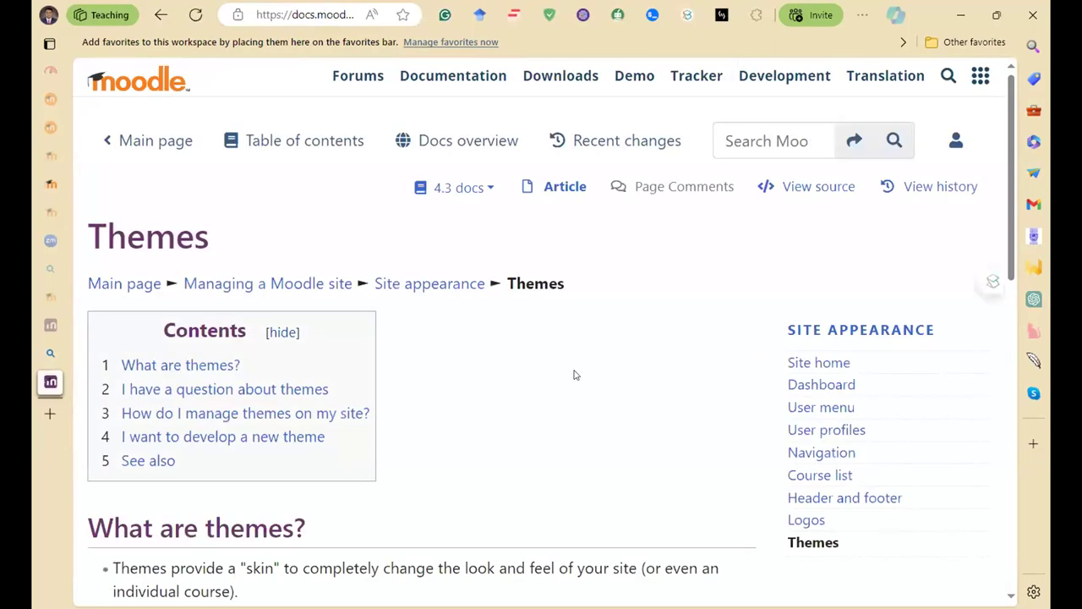
- Open the Themes area of the Plugins directory from the documentation and browse contributed themes, including Adaptable, Moove, Essential, Academi and Snap
{"action": "scroll", "coordinate": [573, 377], "scroll_direction": "down", "scroll_amount": 4}
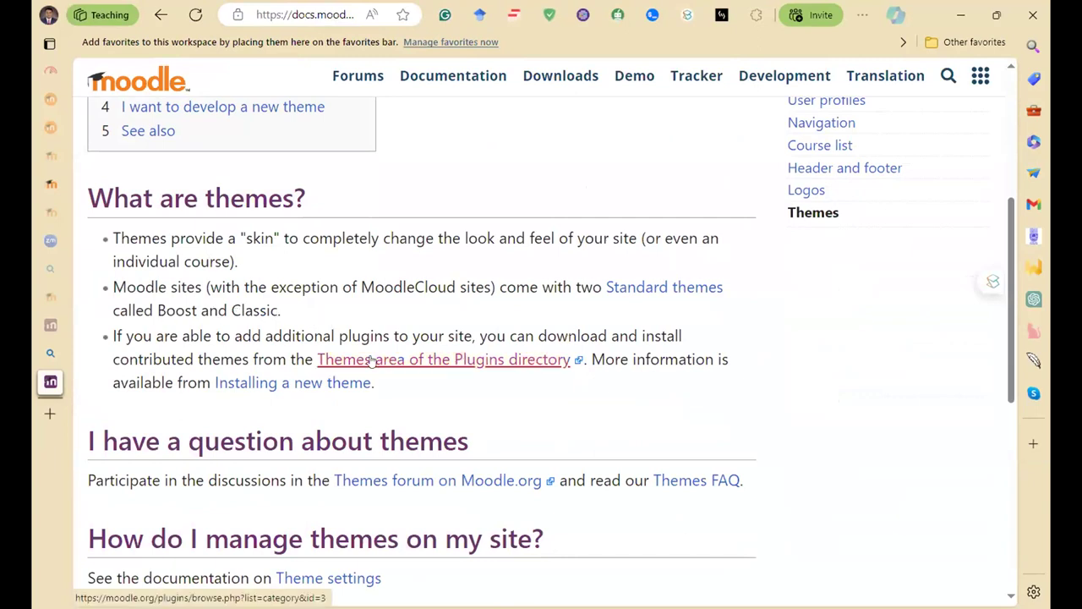
{"action": "left_click", "coordinate": [434, 367]}
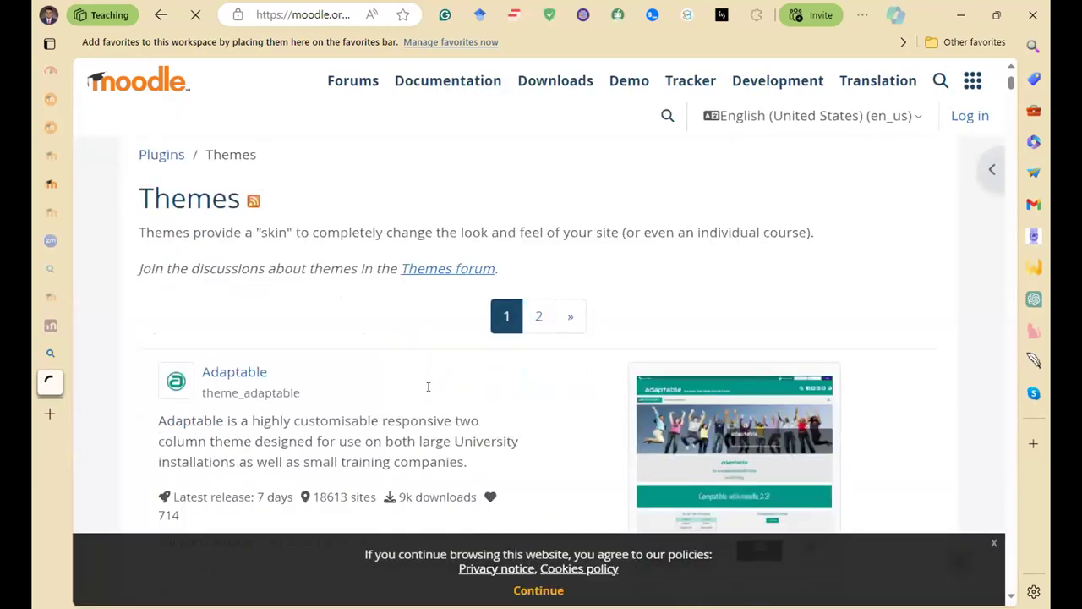
{"action": "scroll", "coordinate": [430, 389], "scroll_direction": "down", "scroll_amount": 4}
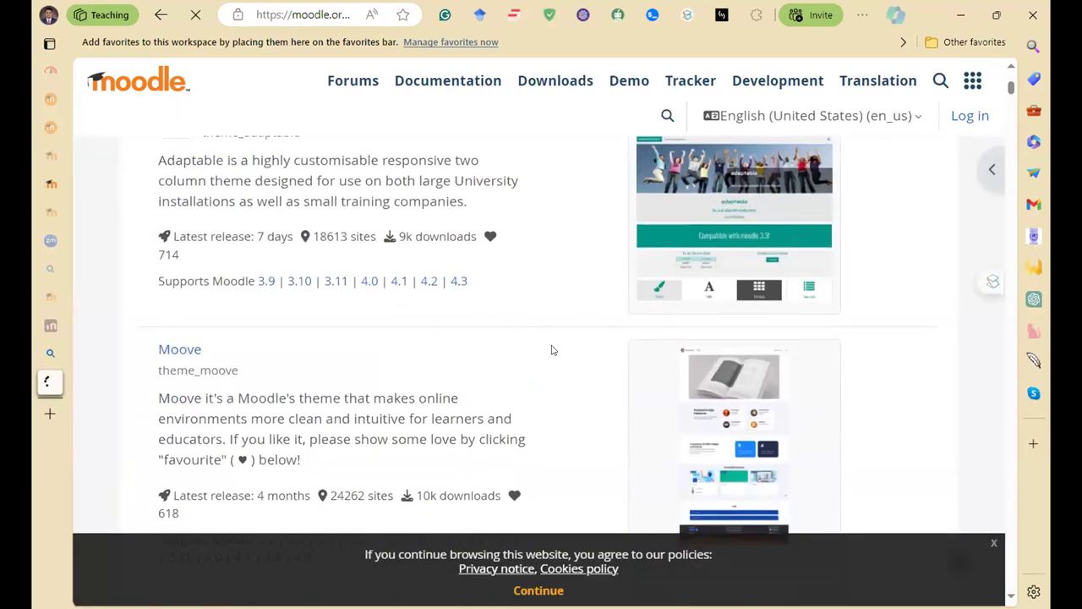
{"action": "scroll", "coordinate": [546, 350], "scroll_direction": "down", "scroll_amount": 4}
{"action": "scroll", "coordinate": [710, 293], "scroll_direction": "down", "scroll_amount": 4}
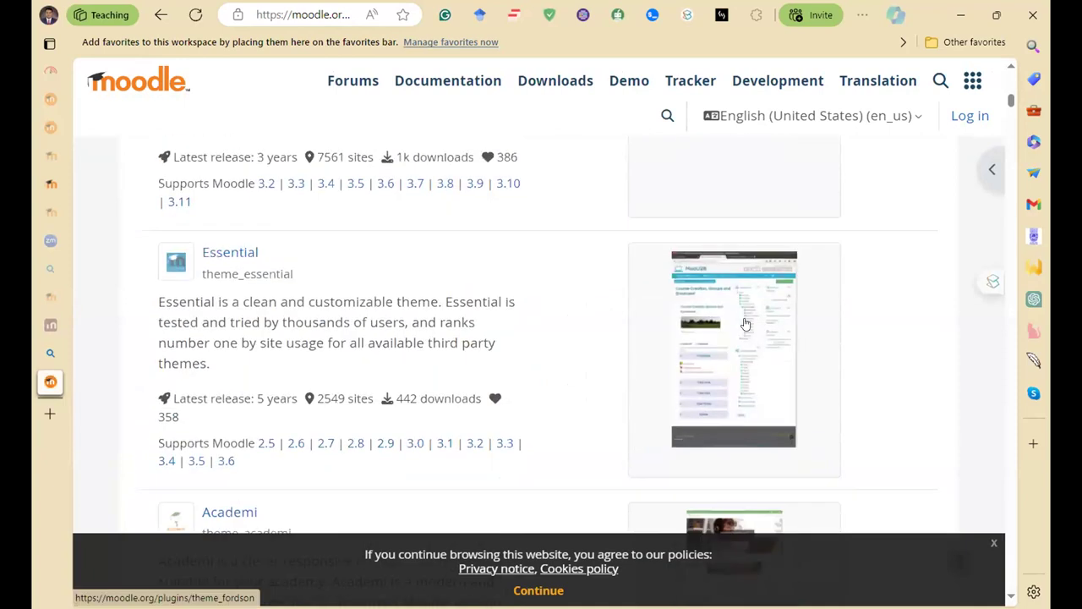
{"action": "scroll", "coordinate": [676, 384], "scroll_direction": "down", "scroll_amount": 6}
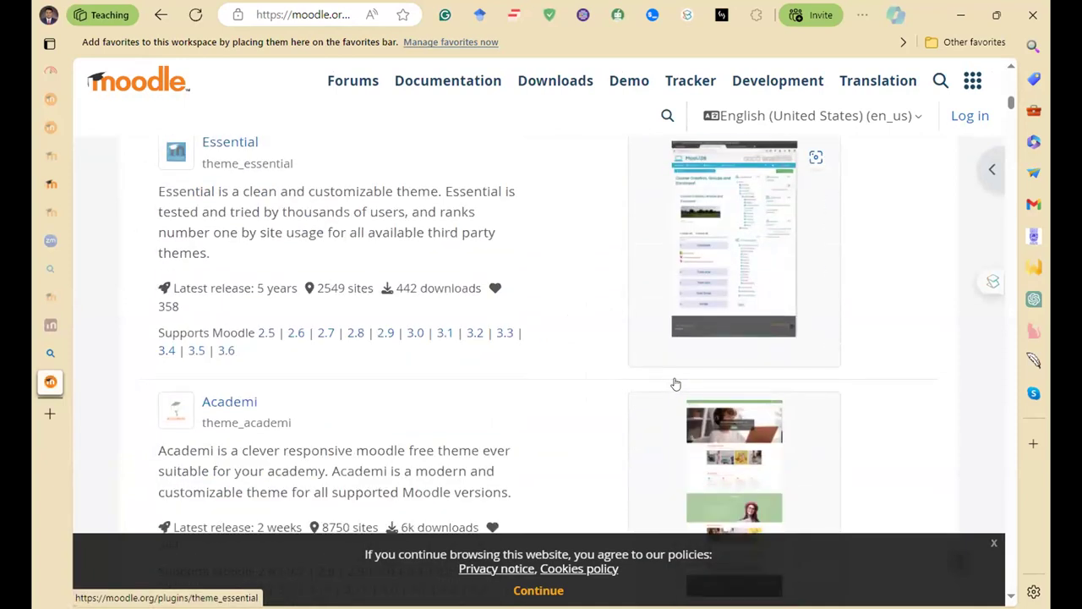
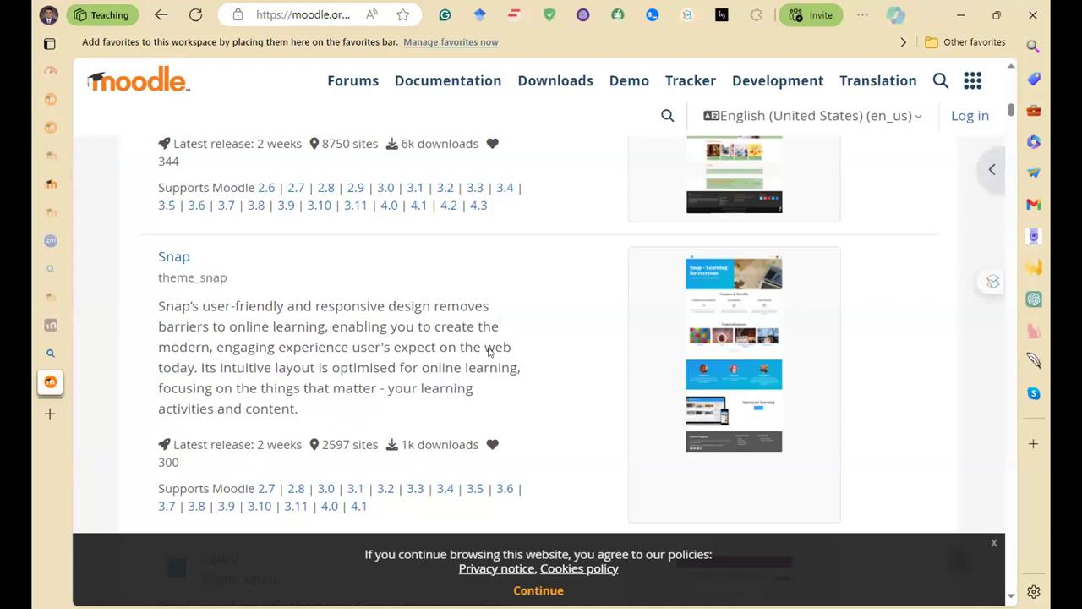
{"action": "scroll", "coordinate": [544, 360], "scroll_direction": "up", "scroll_amount": 2}
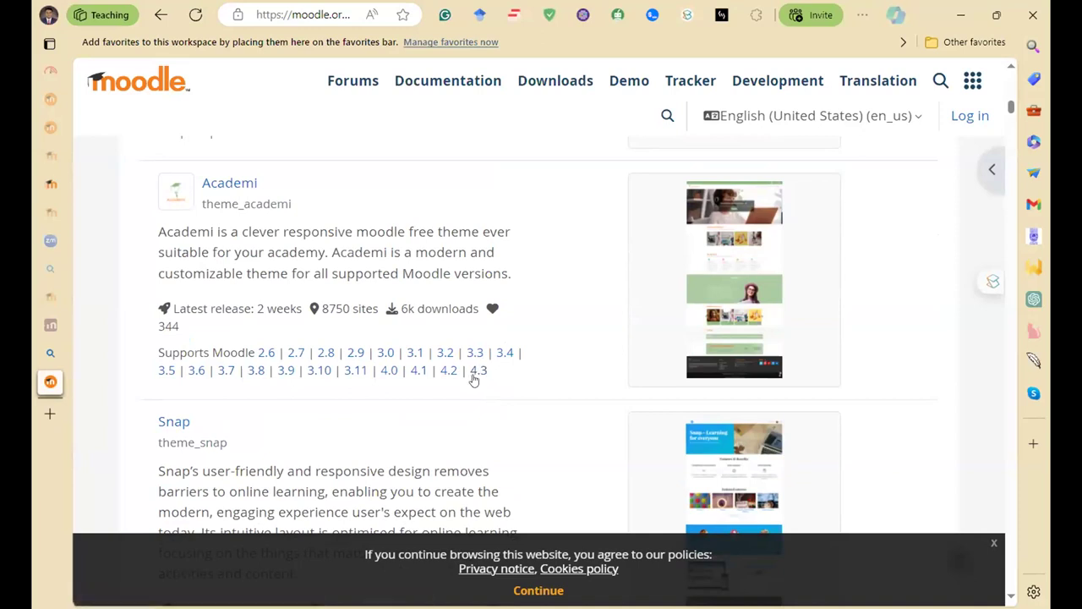
- Return to the Adaptable entry in the contributed themes list and open its plugin page
{"action": "scroll", "coordinate": [467, 417], "scroll_direction": "up", "scroll_amount": 6}
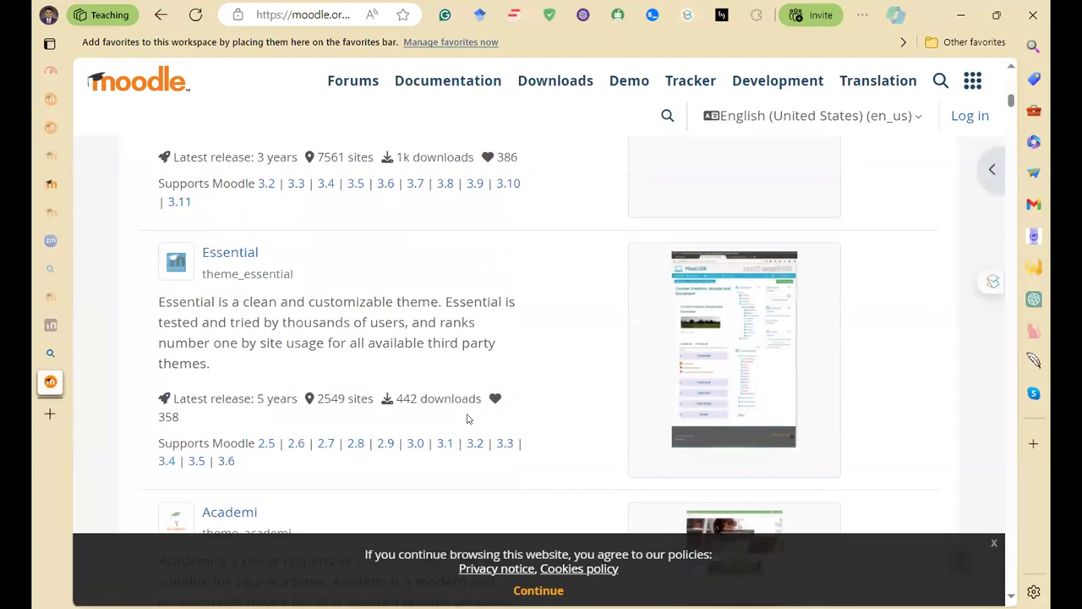
{"action": "scroll", "coordinate": [467, 416], "scroll_direction": "up", "scroll_amount": 1}
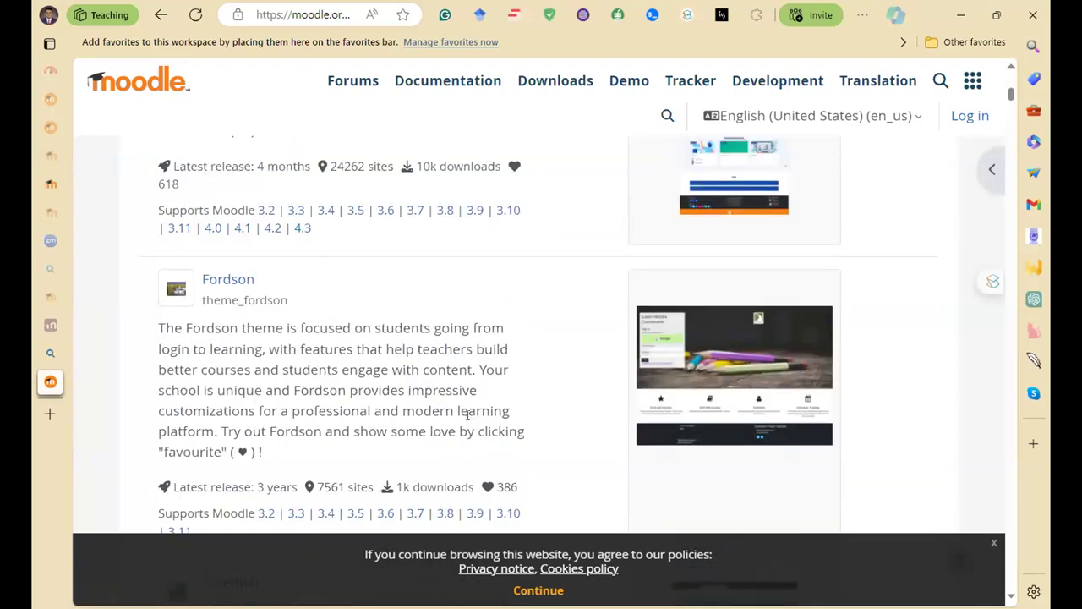
{"action": "scroll", "coordinate": [466, 413], "scroll_direction": "up", "scroll_amount": 2}
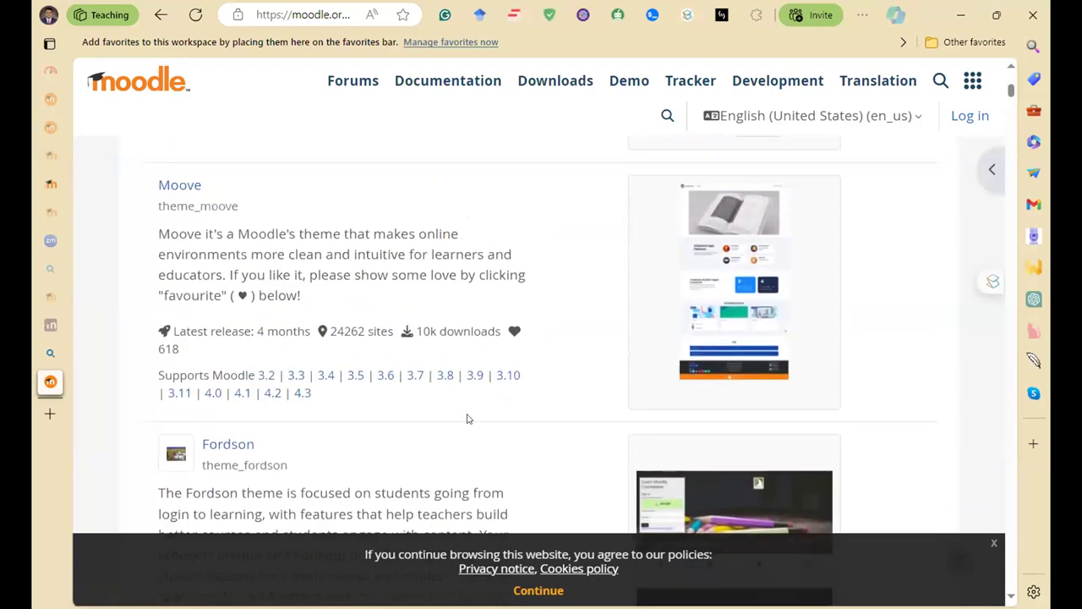
{"action": "scroll", "coordinate": [466, 418], "scroll_direction": "up", "scroll_amount": 4}
{"action": "left_click", "coordinate": [751, 385]}
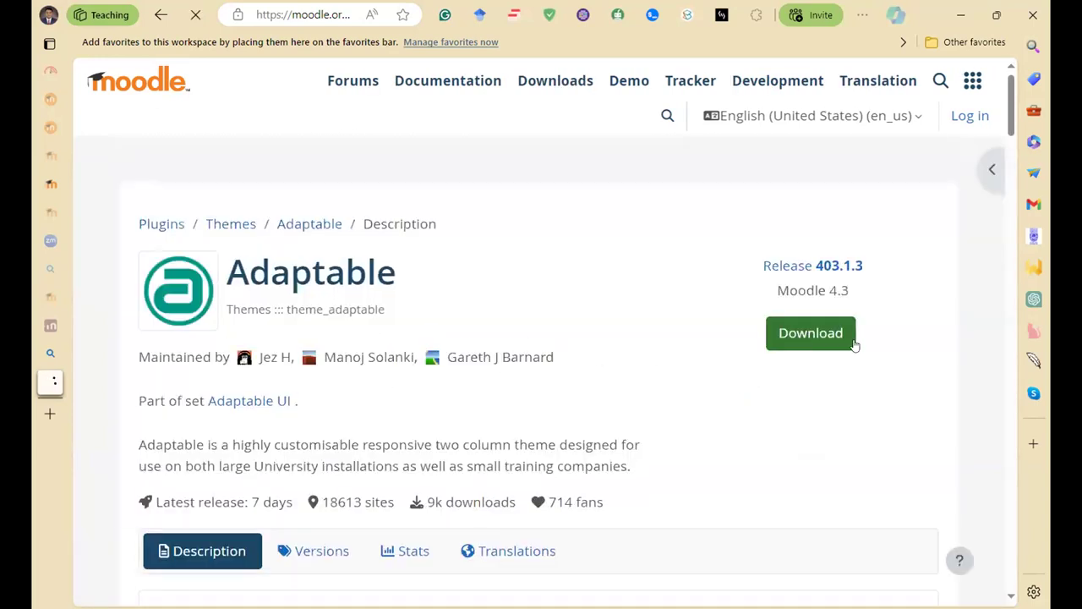
- Read the Adaptable description and highlight "Marketing Blocks" and "60 custom blocks with different layout" in the feature list
{"action": "scroll", "coordinate": [702, 385], "scroll_direction": "down", "scroll_amount": 6}
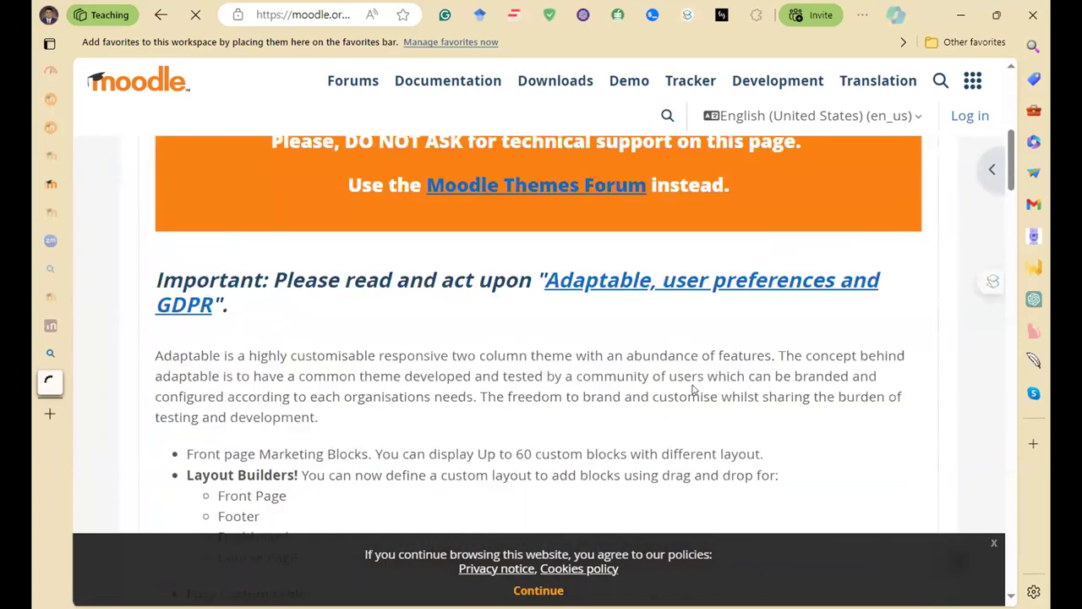
{"action": "scroll", "coordinate": [692, 389], "scroll_direction": "down", "scroll_amount": 4}
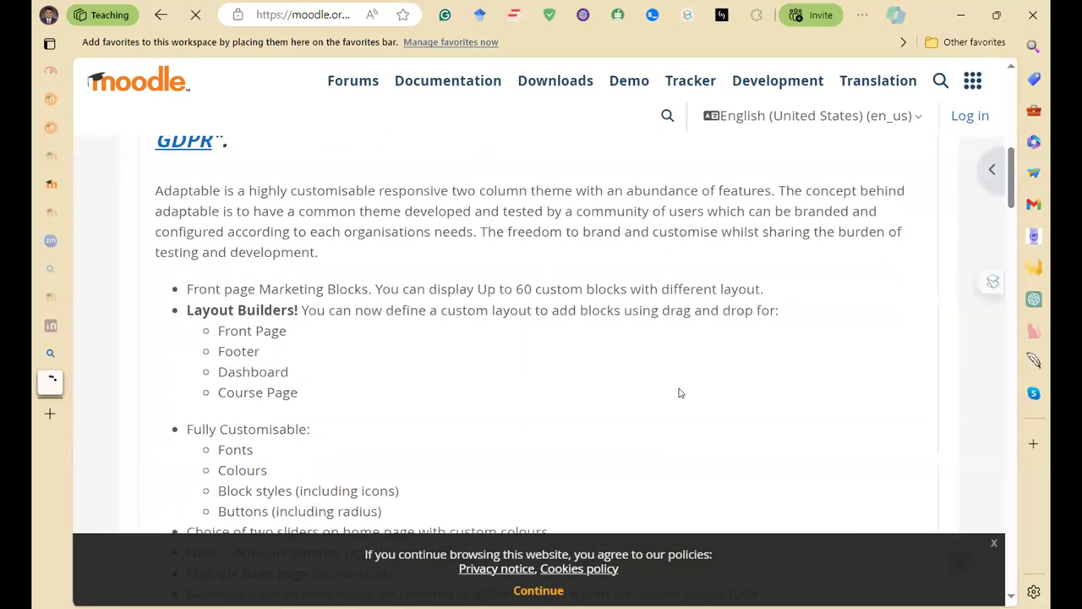
{"action": "scroll", "coordinate": [677, 393], "scroll_direction": "down", "scroll_amount": 2}
{"action": "scroll", "coordinate": [635, 372], "scroll_direction": "up", "scroll_amount": 6}
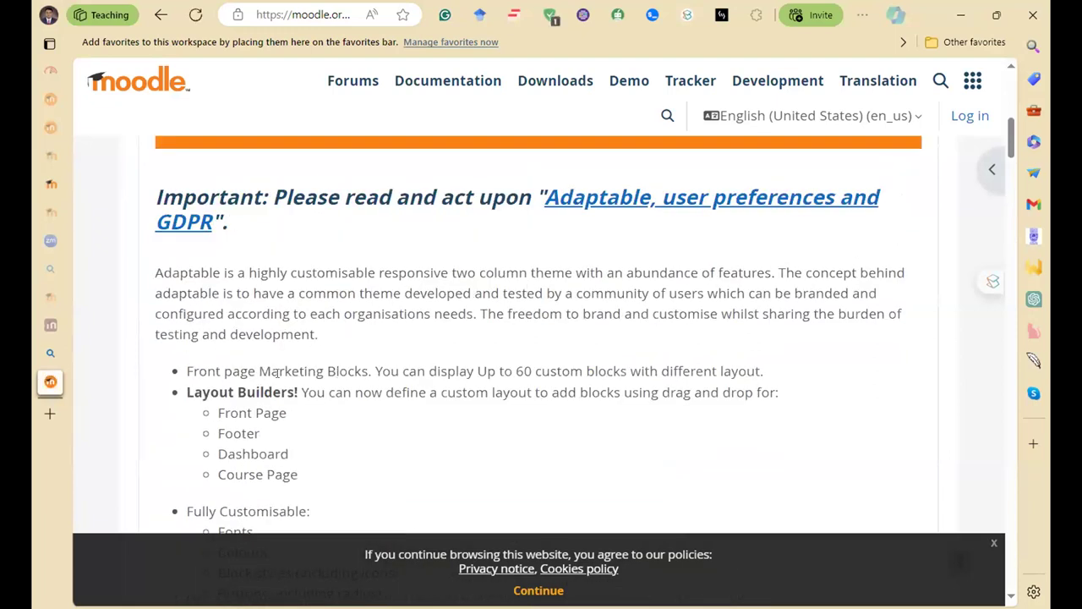
{"action": "left_click_drag", "start_coordinate": [257, 370], "coordinate": [369, 371]}
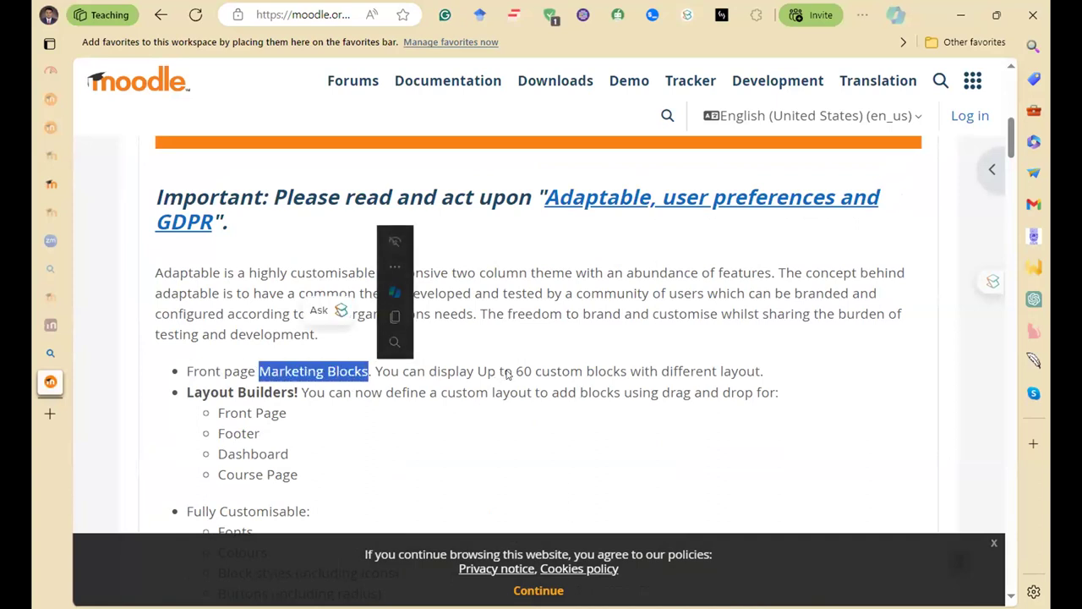
{"action": "left_click_drag", "start_coordinate": [513, 373], "coordinate": [783, 369]}
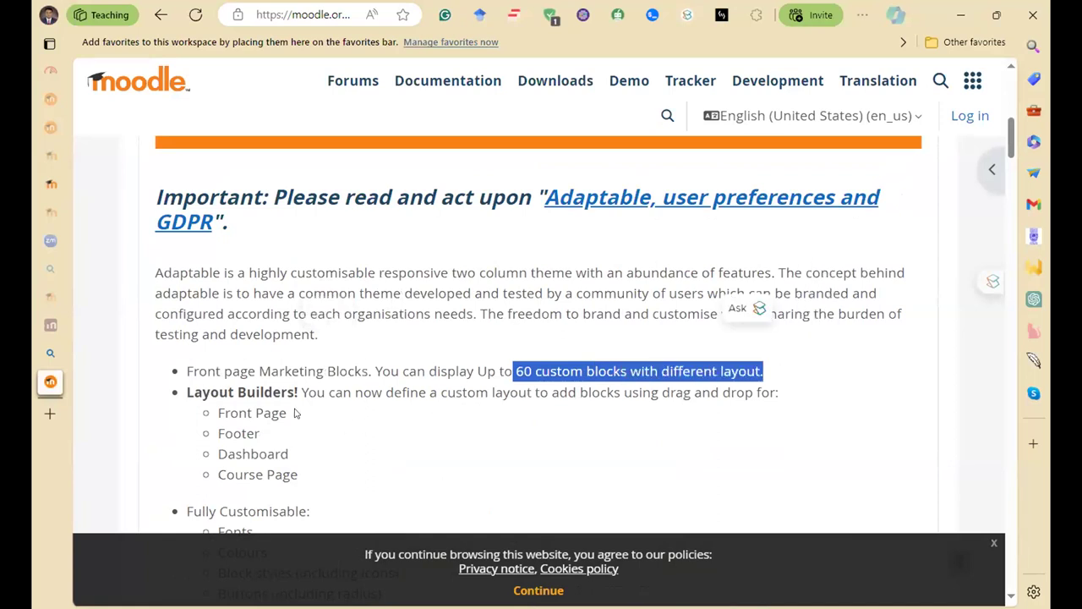
- Highlight the areas supported by the Layout Builders feature, including Dashboard and Course Page
{"action": "scroll", "coordinate": [295, 412], "scroll_direction": "down", "scroll_amount": 3}
{"action": "scroll", "coordinate": [296, 412], "scroll_direction": "up", "scroll_amount": 3}
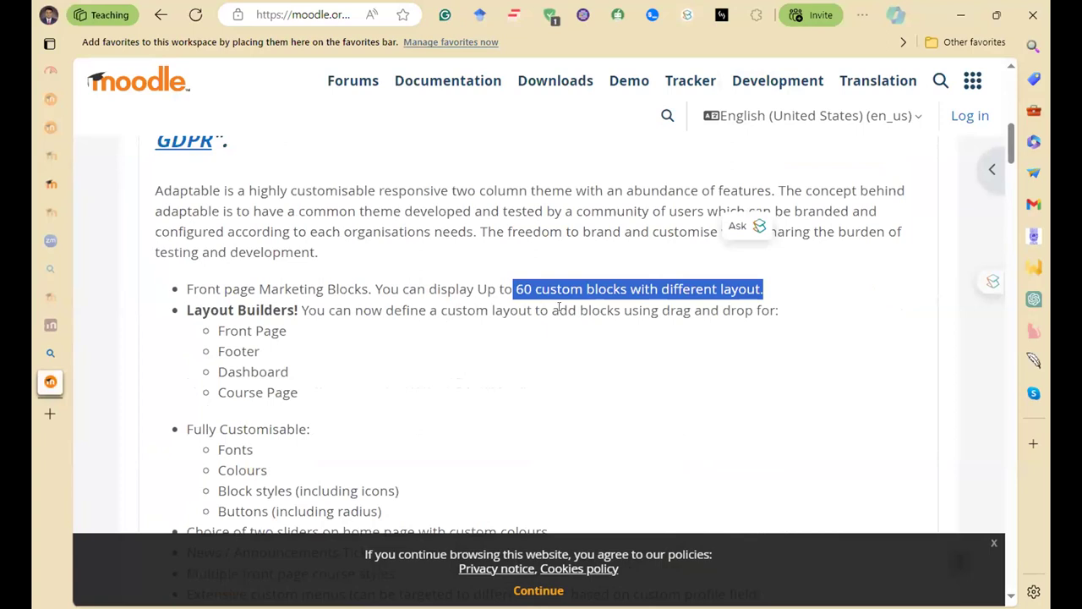
{"action": "left_click_drag", "start_coordinate": [224, 330], "coordinate": [213, 354]}
{"action": "left_click_drag", "start_coordinate": [287, 372], "coordinate": [211, 374]}
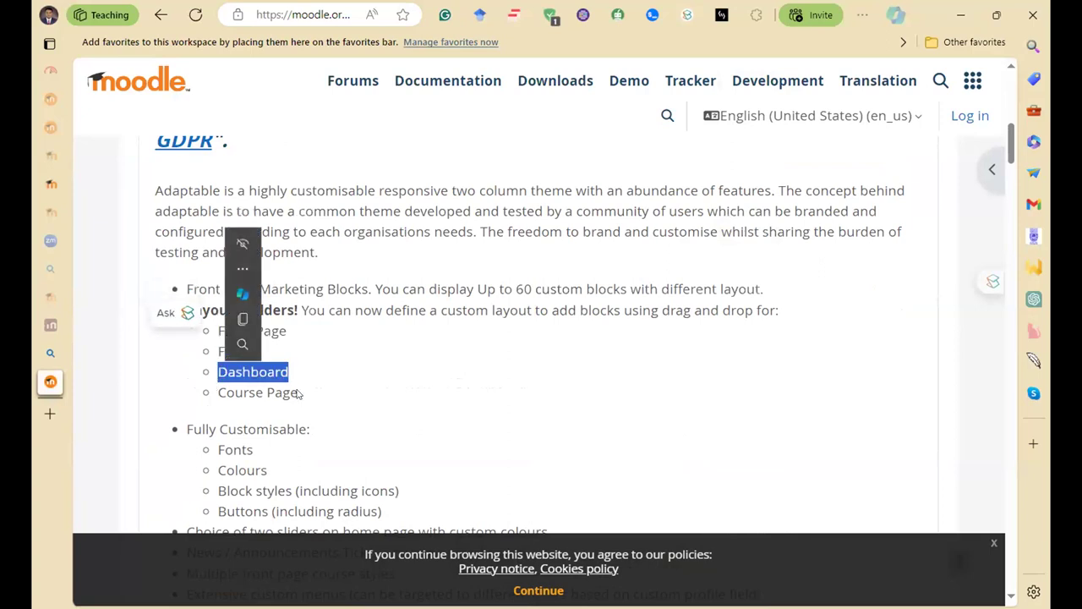
{"action": "left_click_drag", "start_coordinate": [299, 394], "coordinate": [213, 394]}
- Examine Adaptable's Fully Customisable options, such as fonts and colours, and the features listed below them
{"action": "scroll", "coordinate": [345, 408], "scroll_direction": "down", "scroll_amount": 5}
{"action": "scroll", "coordinate": [271, 231], "scroll_direction": "up", "scroll_amount": 2}
{"action": "left_click", "coordinate": [253, 206]}
{"action": "left_click", "coordinate": [275, 222]}
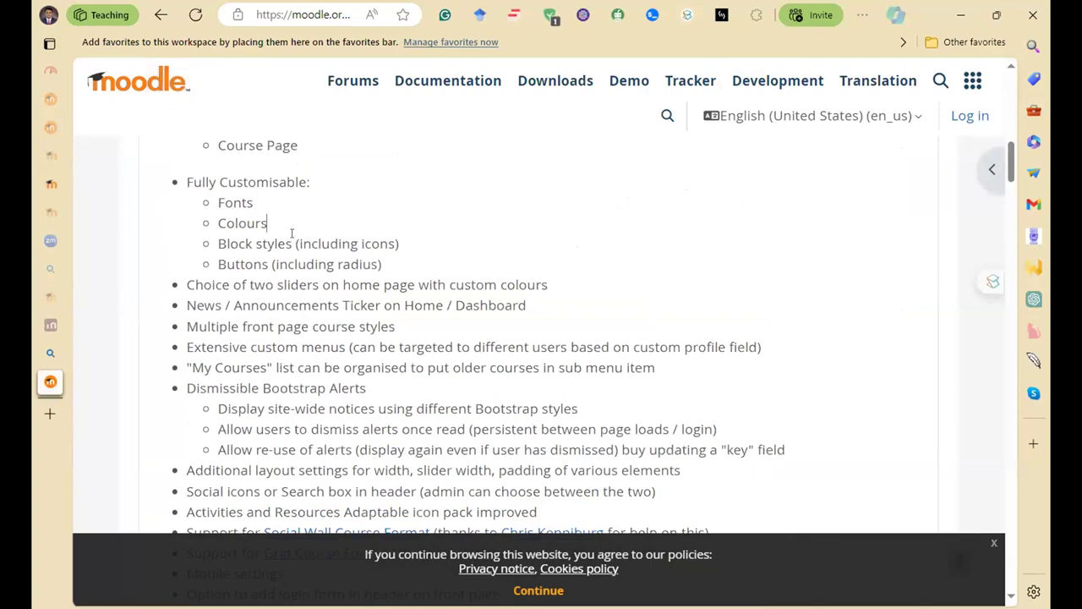
{"action": "scroll", "coordinate": [242, 254], "scroll_direction": "down", "scroll_amount": 3}
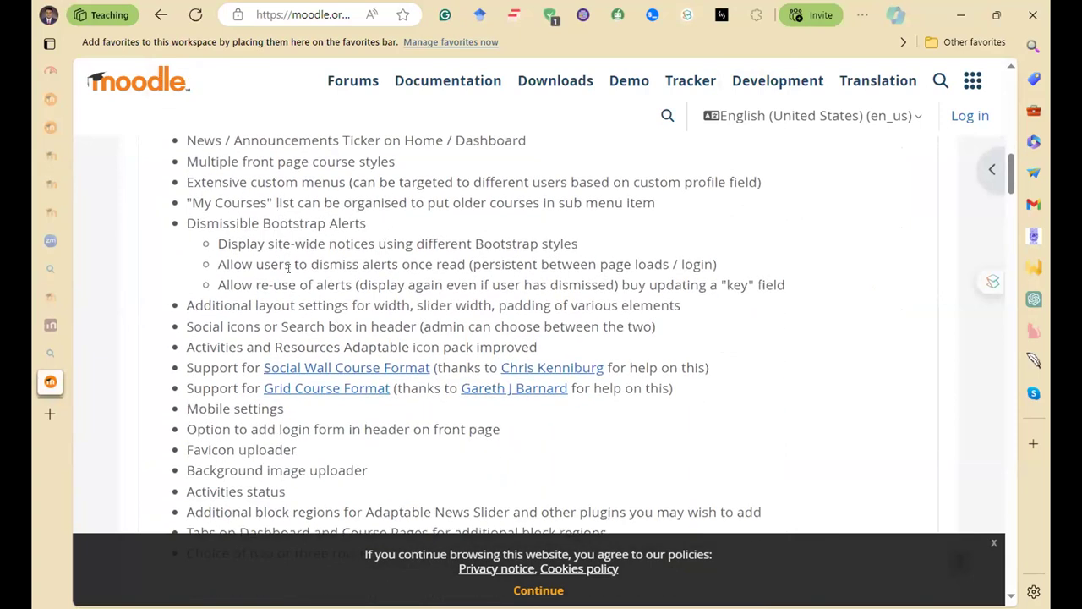
- Look through the rest of the Adaptable page, including the preview video, credits and version information, and return to the feature list
{"action": "scroll", "coordinate": [216, 369], "scroll_direction": "down", "scroll_amount": 6}
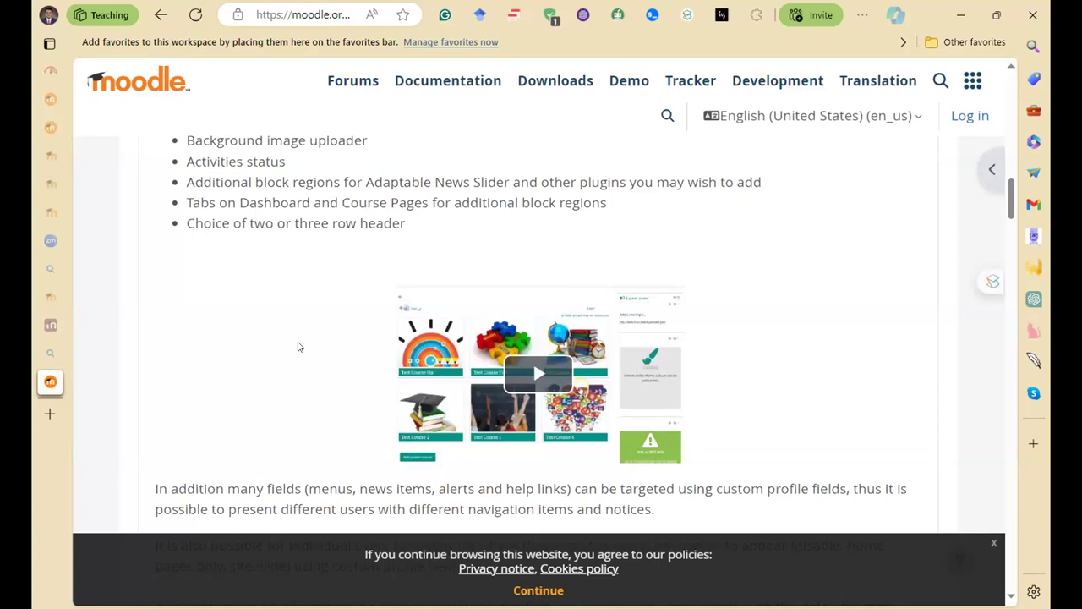
{"action": "scroll", "coordinate": [284, 348], "scroll_direction": "down", "scroll_amount": 6}
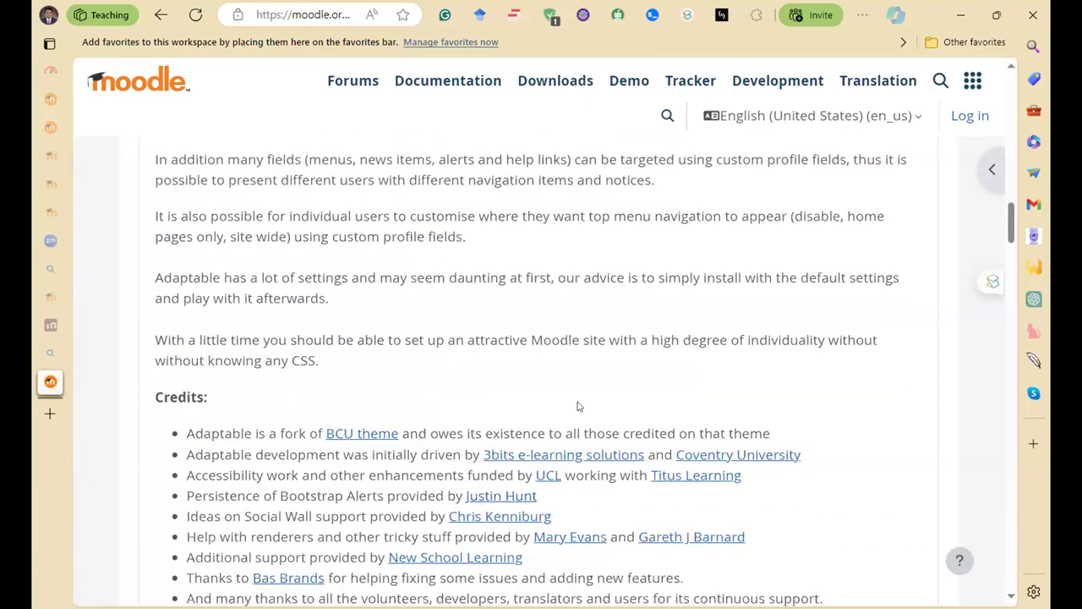
{"action": "scroll", "coordinate": [558, 358], "scroll_direction": "down", "scroll_amount": 6}
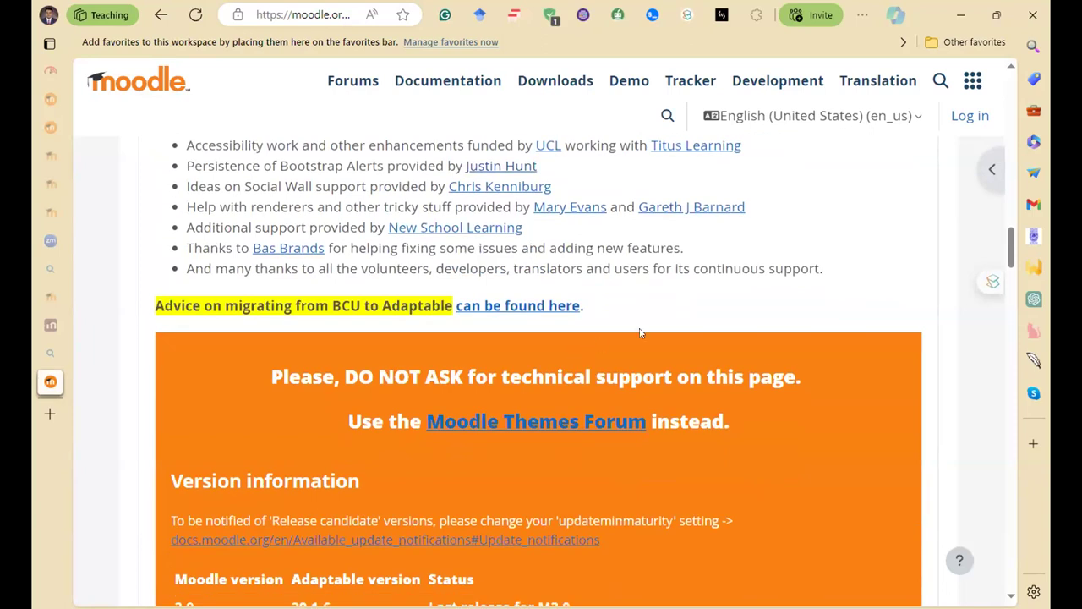
{"action": "scroll", "coordinate": [706, 316], "scroll_direction": "down", "scroll_amount": 5}
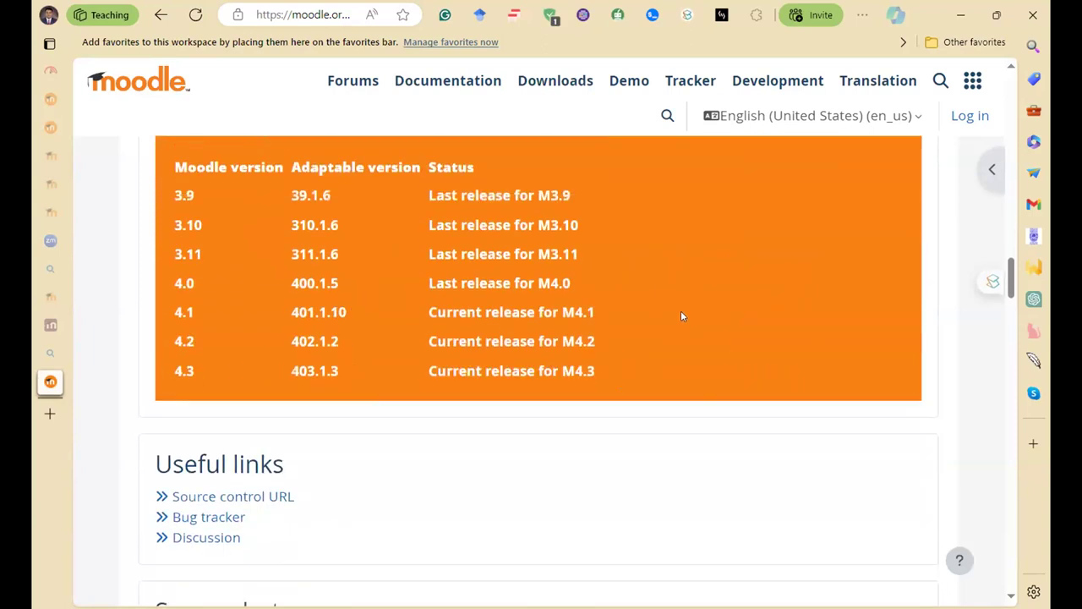
{"action": "scroll", "coordinate": [681, 316], "scroll_direction": "up", "scroll_amount": 7}
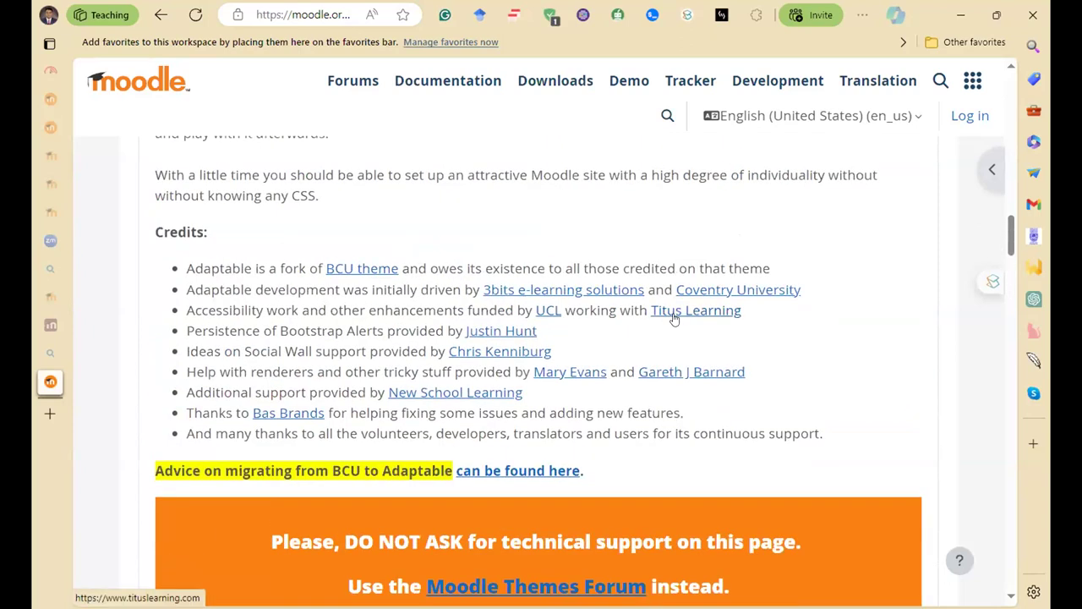
{"action": "scroll", "coordinate": [674, 319], "scroll_direction": "up", "scroll_amount": 18}
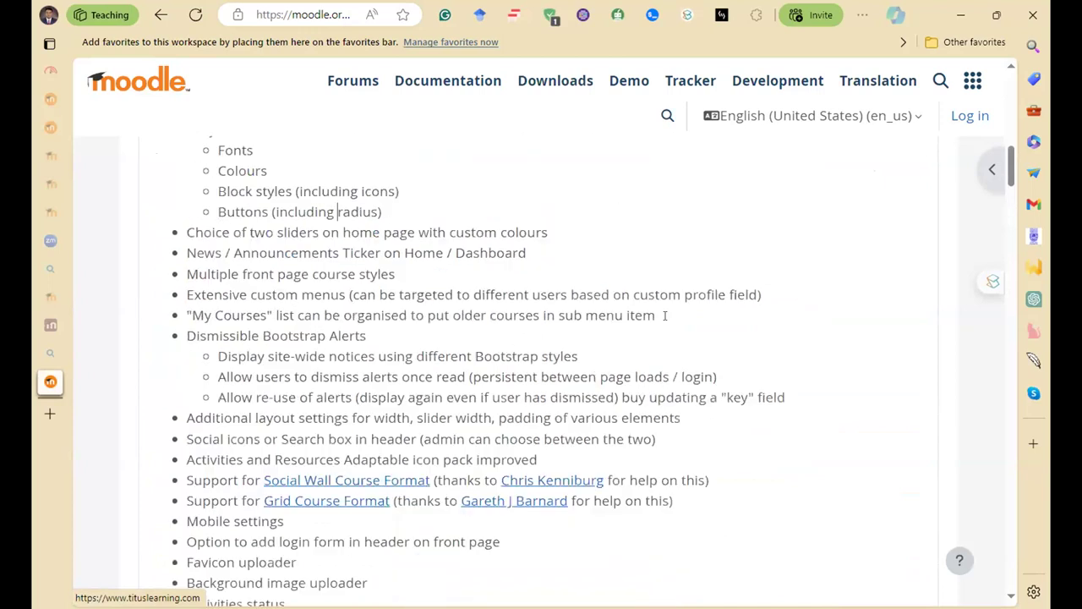
- Switch from the Adaptable plugin page to the Moodle site's administration and open its Theme settings page
{"action": "scroll", "coordinate": [182, 317], "scroll_direction": "up", "scroll_amount": 5}
{"action": "mouse_move", "coordinate": [46, 189]}
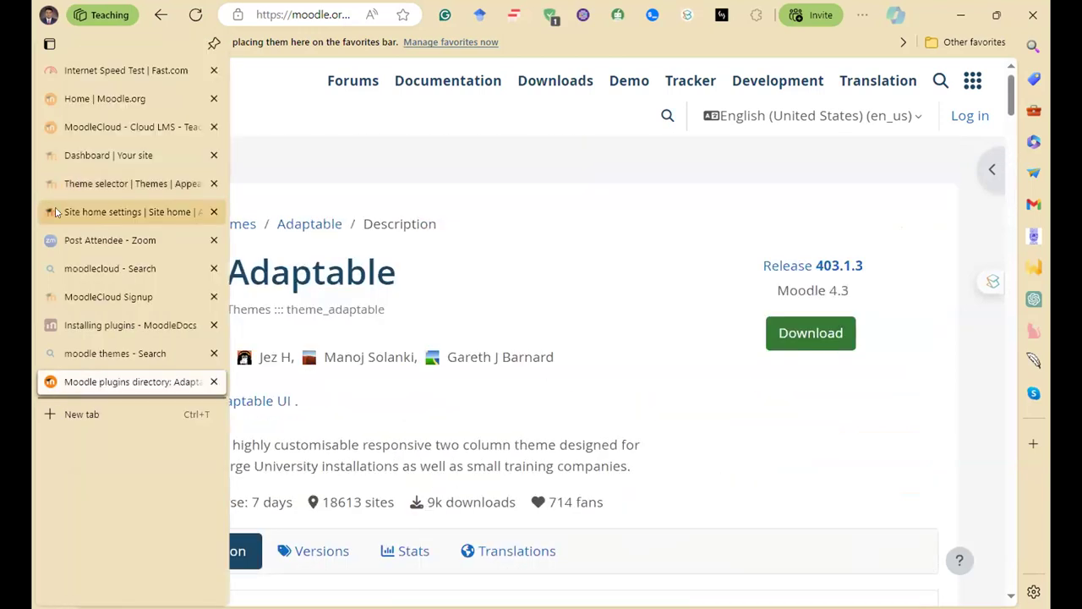
{"action": "left_click", "coordinate": [73, 212]}
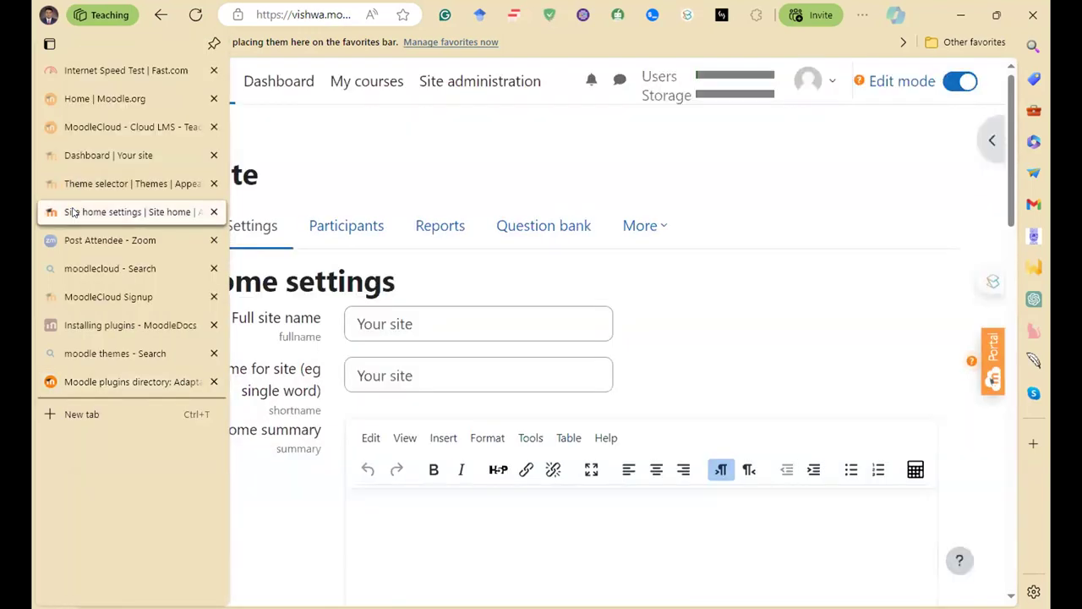
{"action": "left_click", "coordinate": [71, 188]}
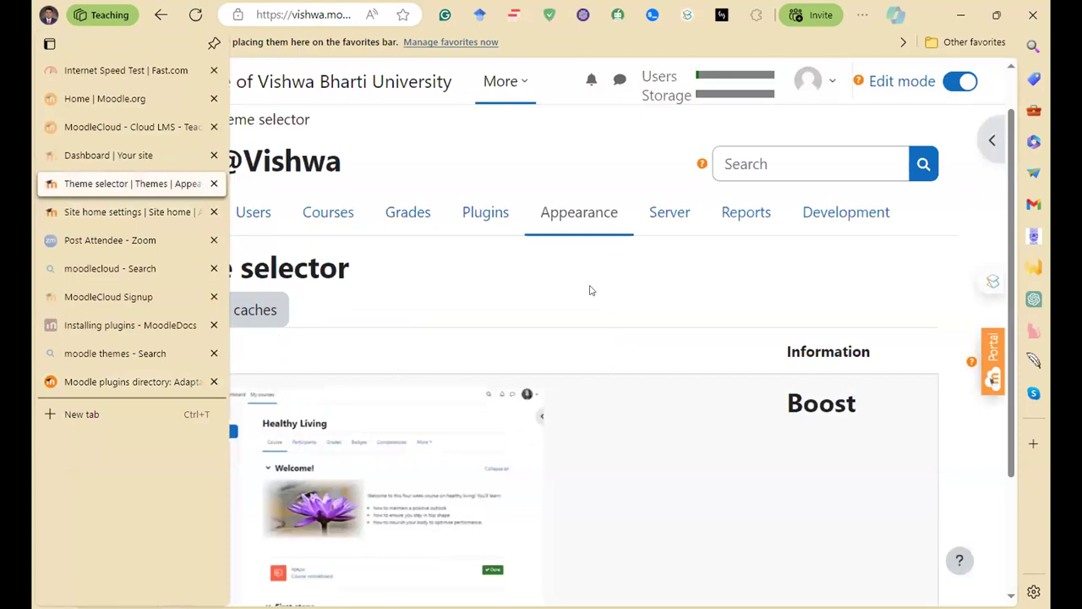
{"action": "left_click", "coordinate": [569, 215]}
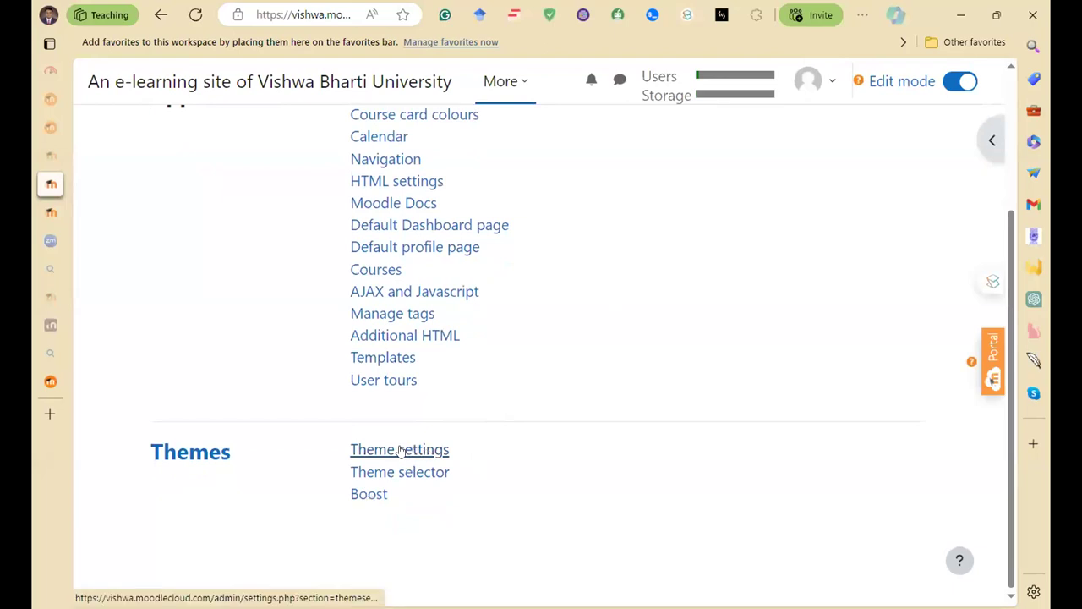
{"action": "left_click", "coordinate": [401, 450]}
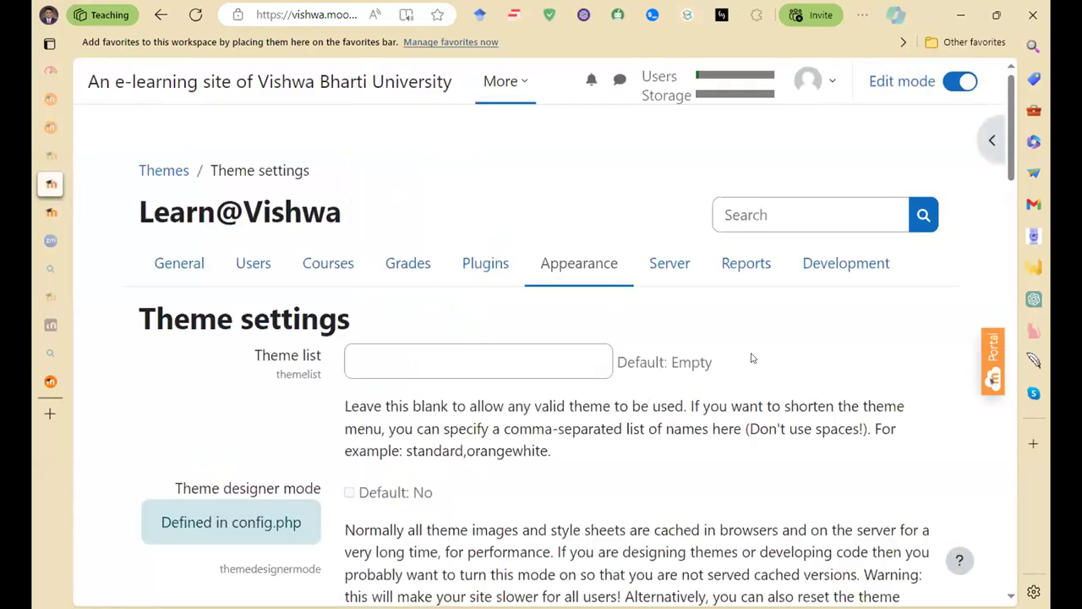
- Review the options on the Theme settings page, from the theme list through to the user menu items
{"action": "scroll", "coordinate": [592, 396], "scroll_direction": "down", "scroll_amount": 3}
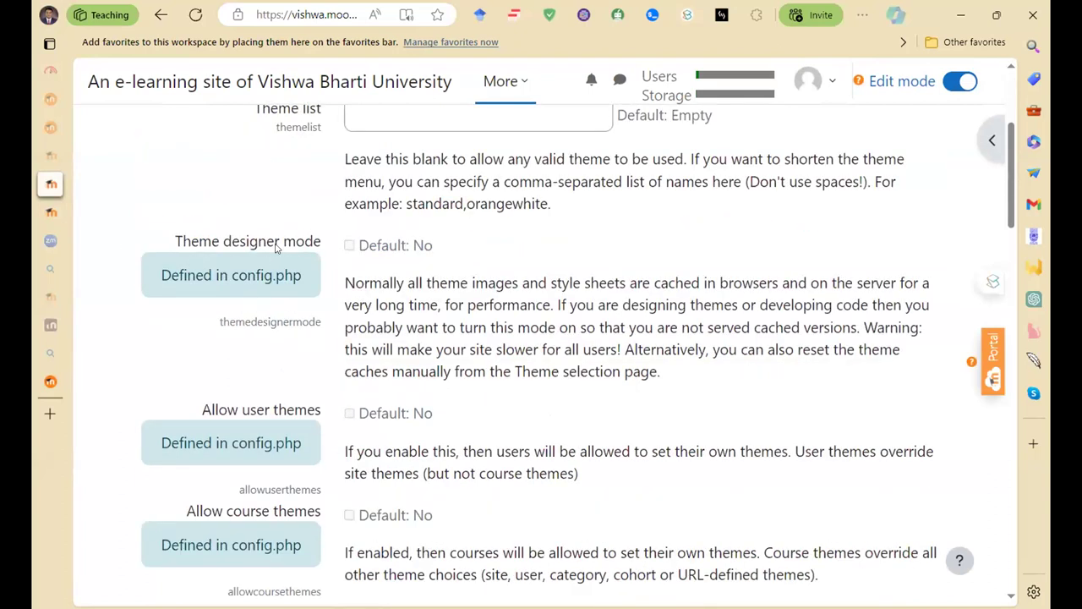
{"action": "scroll", "coordinate": [295, 392], "scroll_direction": "down", "scroll_amount": 4}
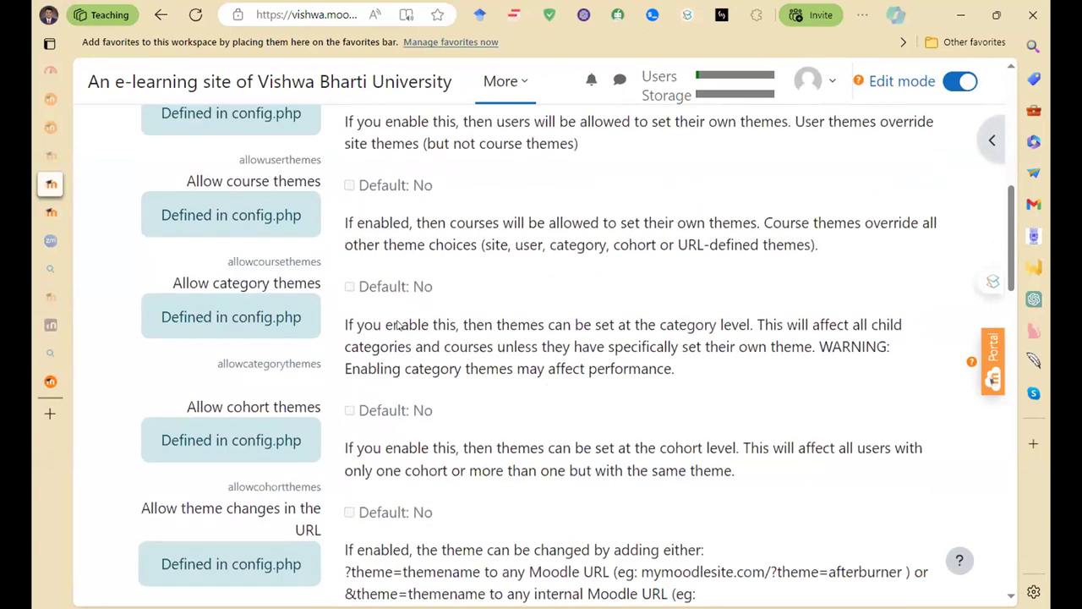
{"action": "scroll", "coordinate": [227, 298], "scroll_direction": "down", "scroll_amount": 5}
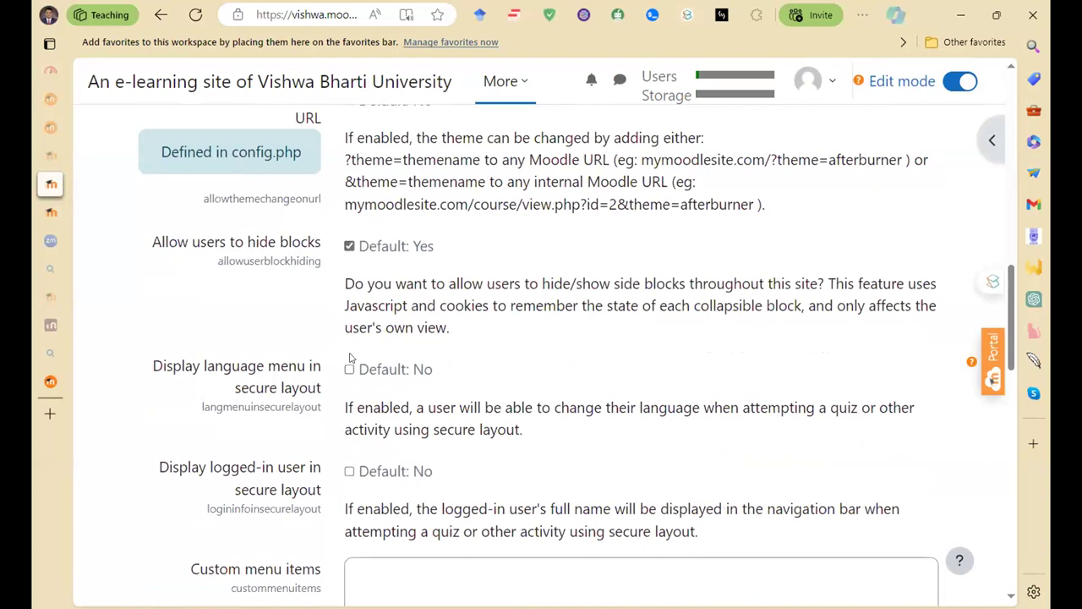
{"action": "scroll", "coordinate": [440, 254], "scroll_direction": "down", "scroll_amount": 12}
{"action": "scroll", "coordinate": [442, 331], "scroll_direction": "down", "scroll_amount": 3}
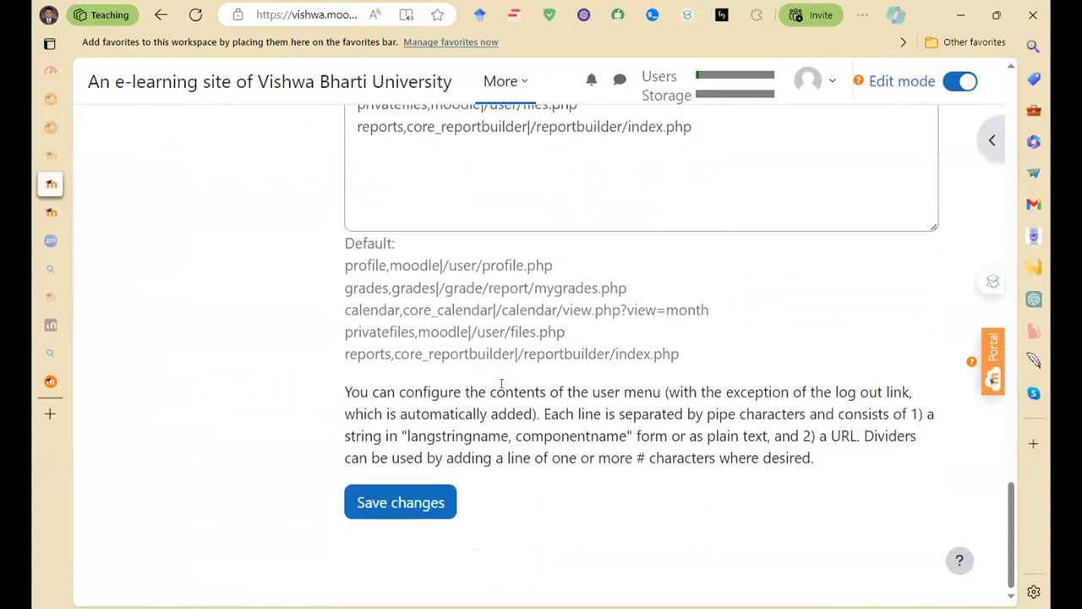
{"action": "scroll", "coordinate": [510, 391], "scroll_direction": "up", "scroll_amount": 15}
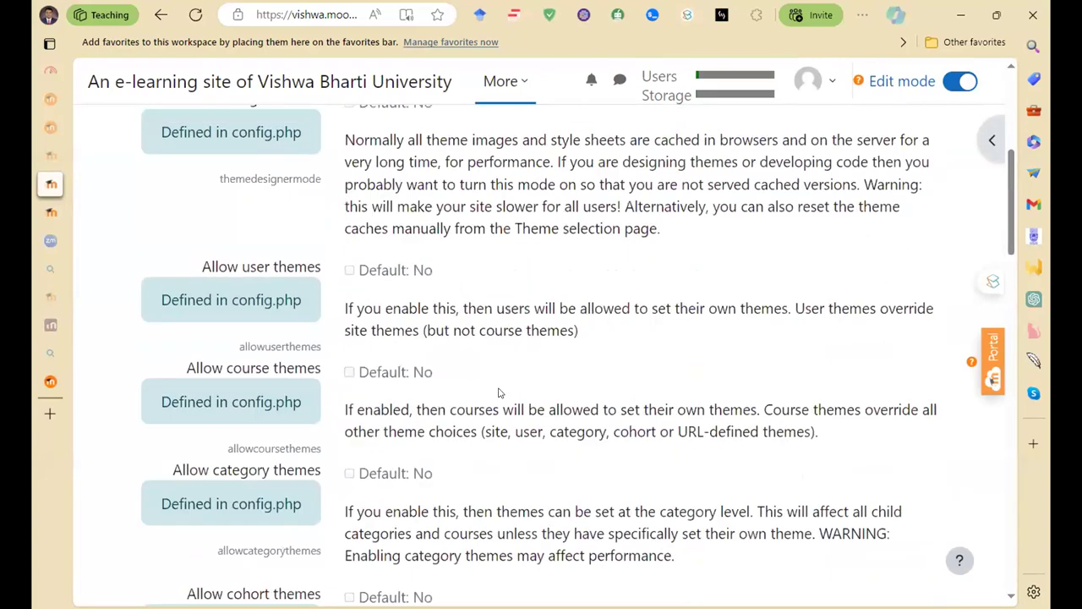
{"action": "scroll", "coordinate": [499, 395], "scroll_direction": "up", "scroll_amount": 5}
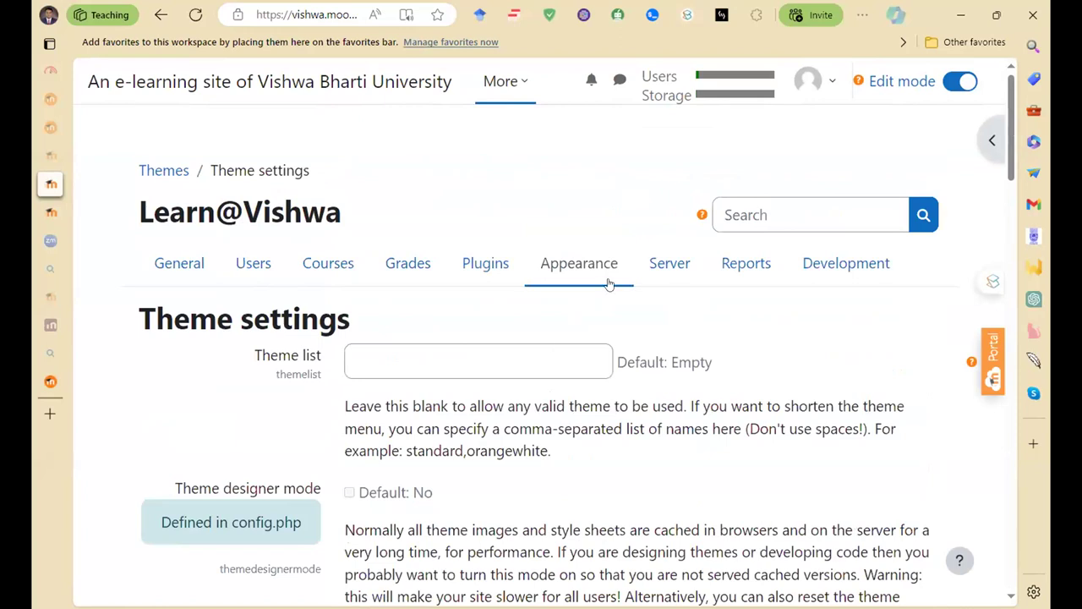
- Open the server's System paths settings and inspect the paths to PHP CLI and du
{"action": "left_click", "coordinate": [662, 262]}
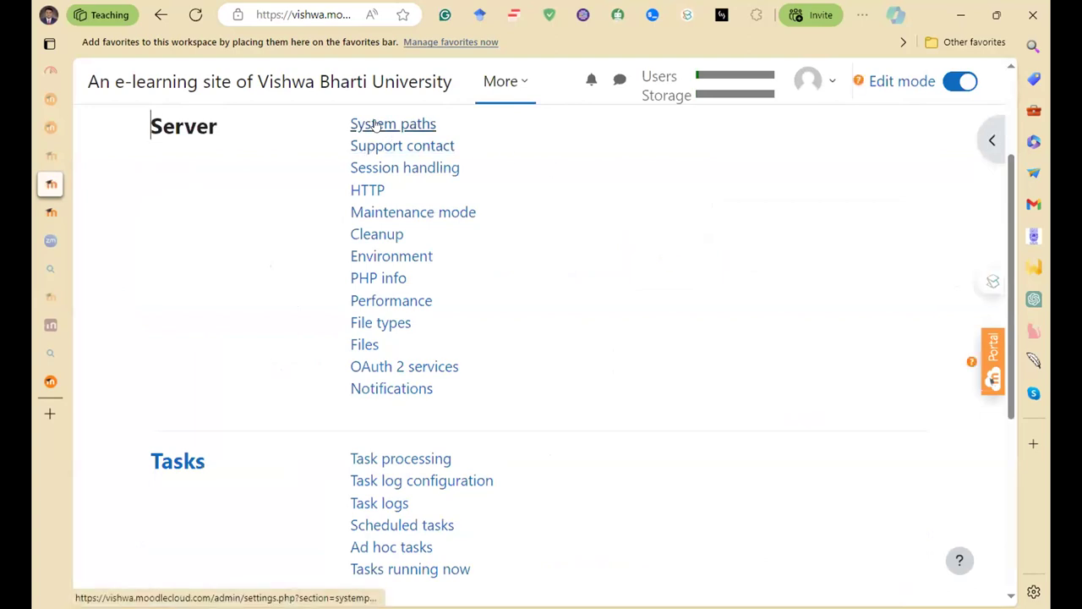
{"action": "left_click", "coordinate": [376, 124]}
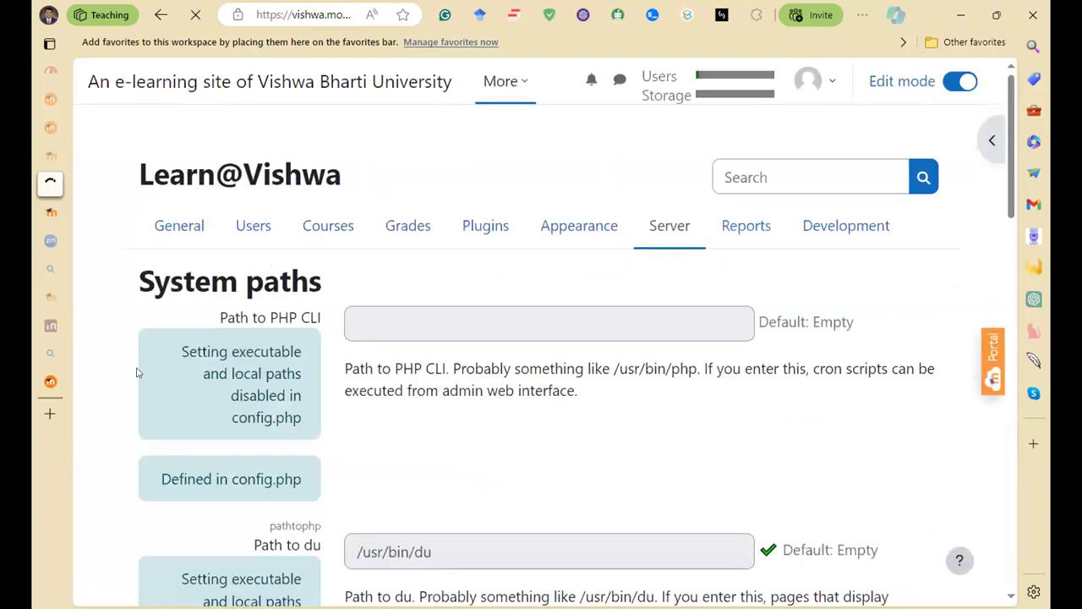
{"action": "left_click", "coordinate": [414, 312]}
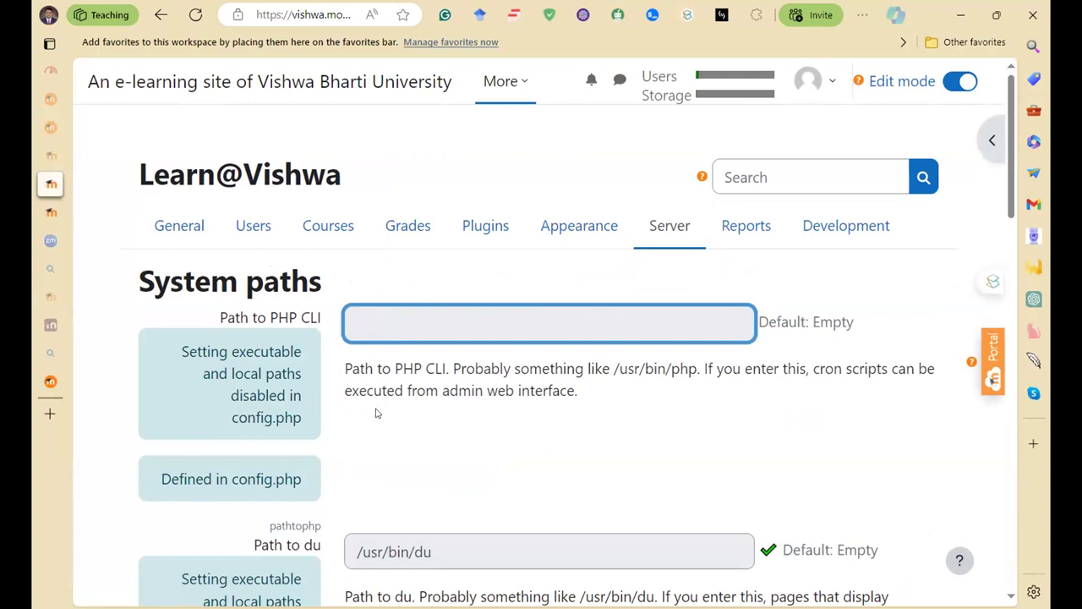
{"action": "scroll", "coordinate": [483, 406], "scroll_direction": "down", "scroll_amount": 4}
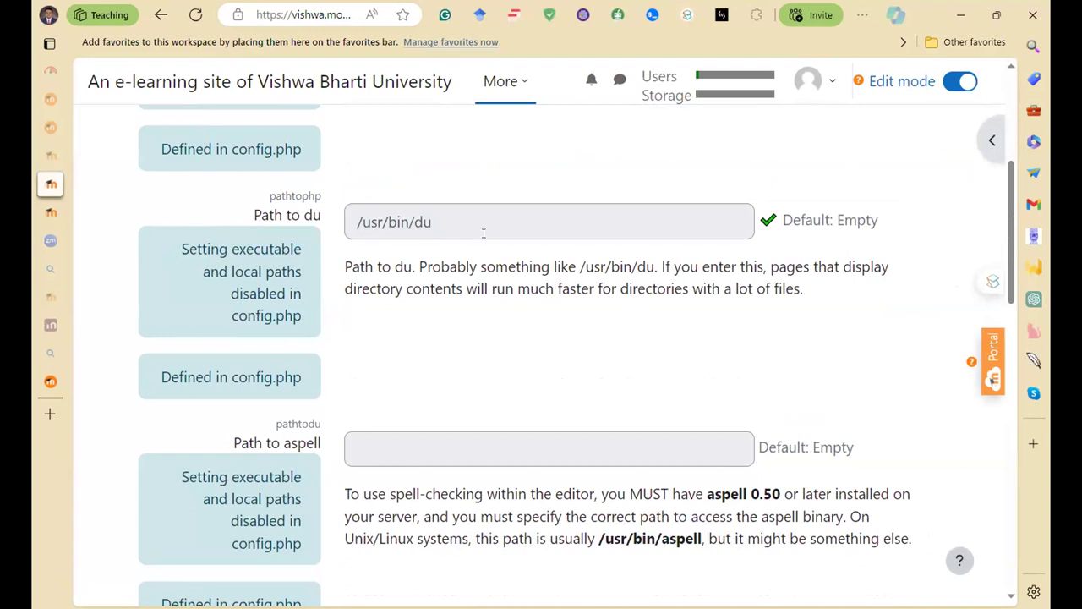
{"action": "left_click_drag", "start_coordinate": [461, 221], "coordinate": [350, 221]}
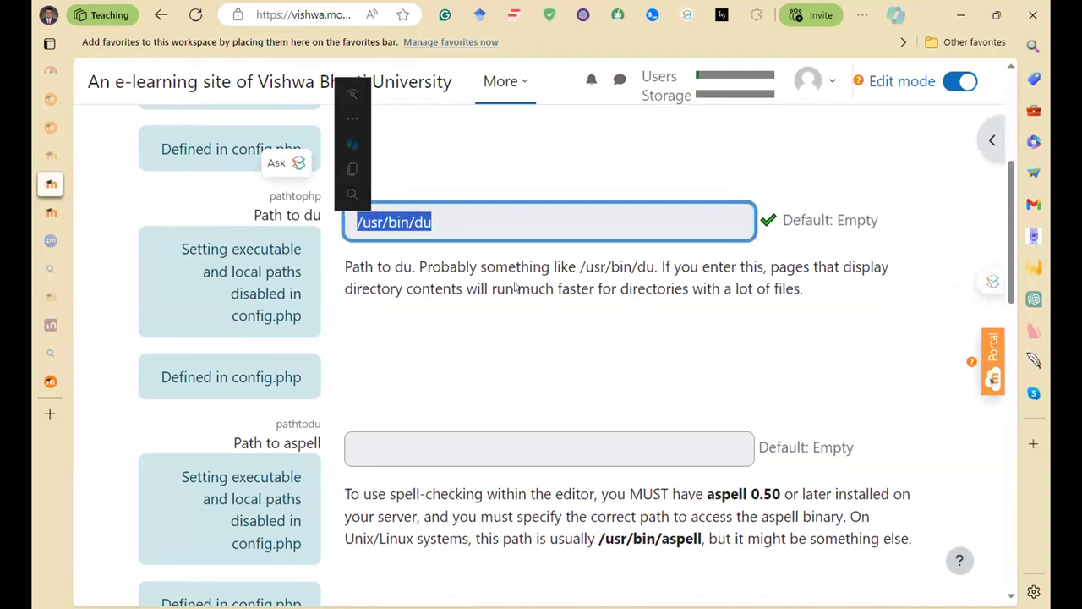
{"action": "left_click", "coordinate": [394, 249]}
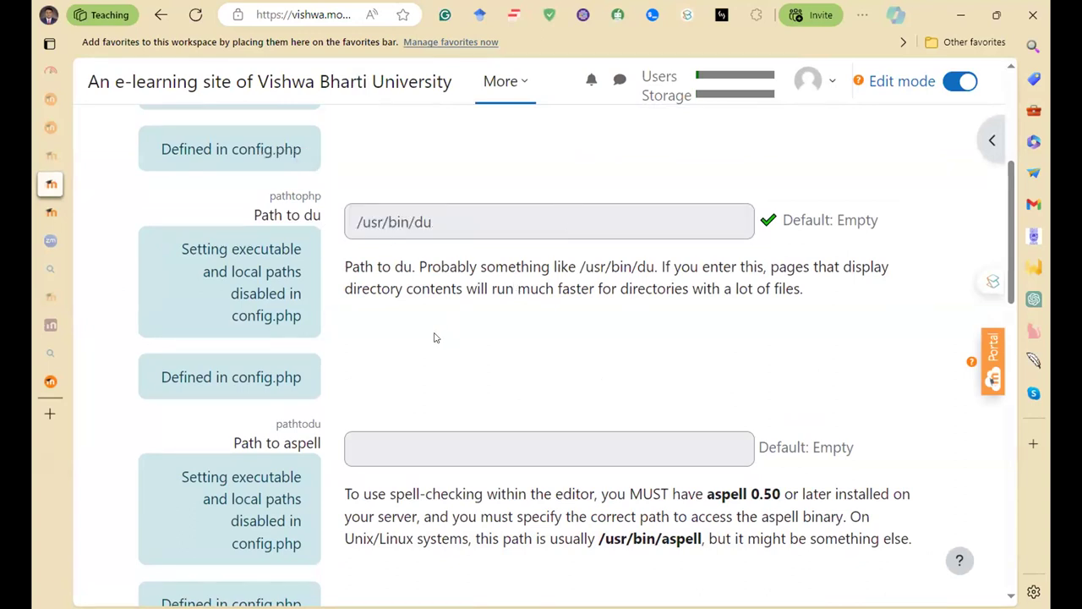
- Examine the remaining system paths for aspell, dot, ghostscript, pdftoppm and Python
{"action": "scroll", "coordinate": [423, 342], "scroll_direction": "down", "scroll_amount": 5}
{"action": "scroll", "coordinate": [401, 293], "scroll_direction": "up", "scroll_amount": 4}
{"action": "left_click", "coordinate": [428, 364]}
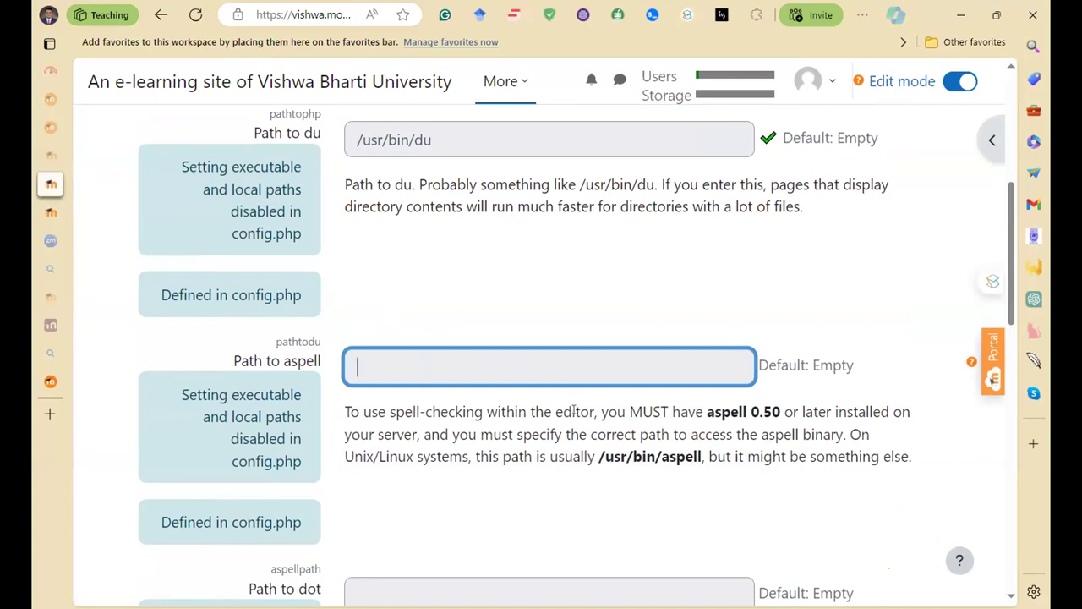
{"action": "scroll", "coordinate": [574, 411], "scroll_direction": "down", "scroll_amount": 5}
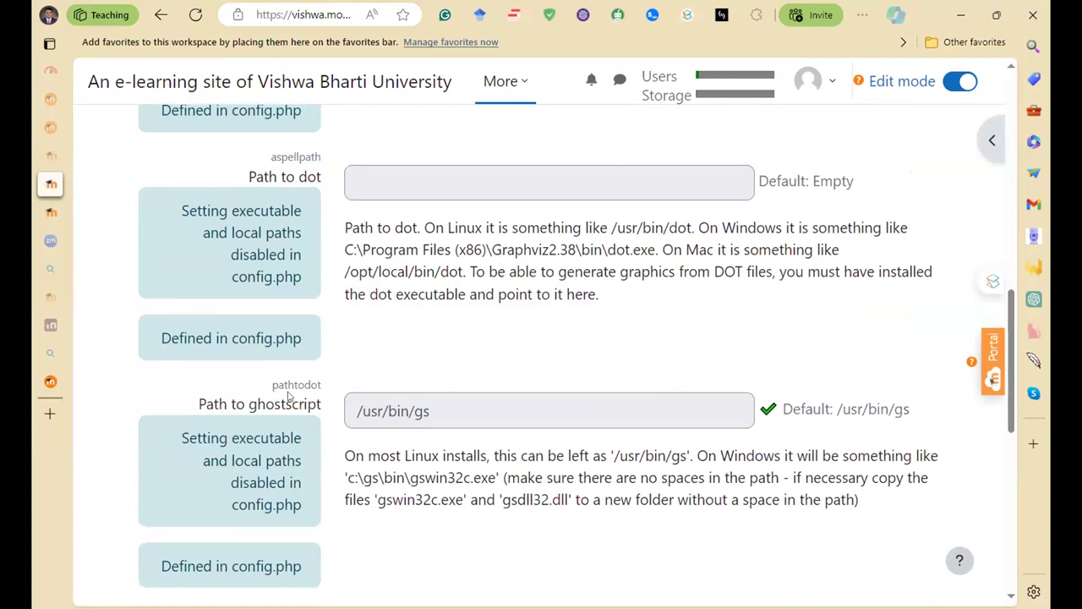
{"action": "left_click_drag", "start_coordinate": [428, 412], "coordinate": [347, 411]}
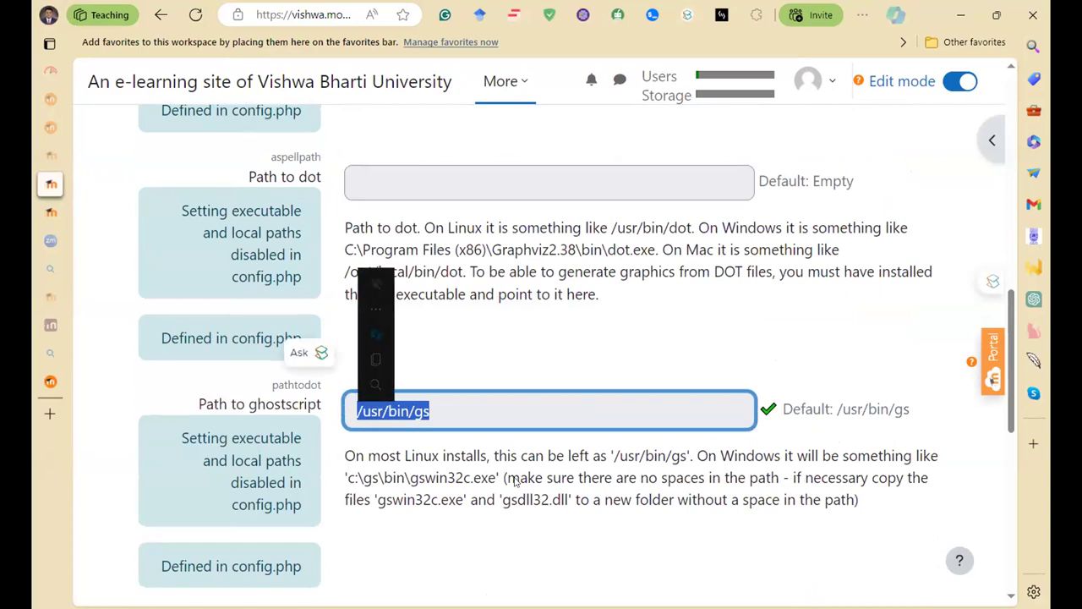
{"action": "scroll", "coordinate": [515, 480], "scroll_direction": "down", "scroll_amount": 6}
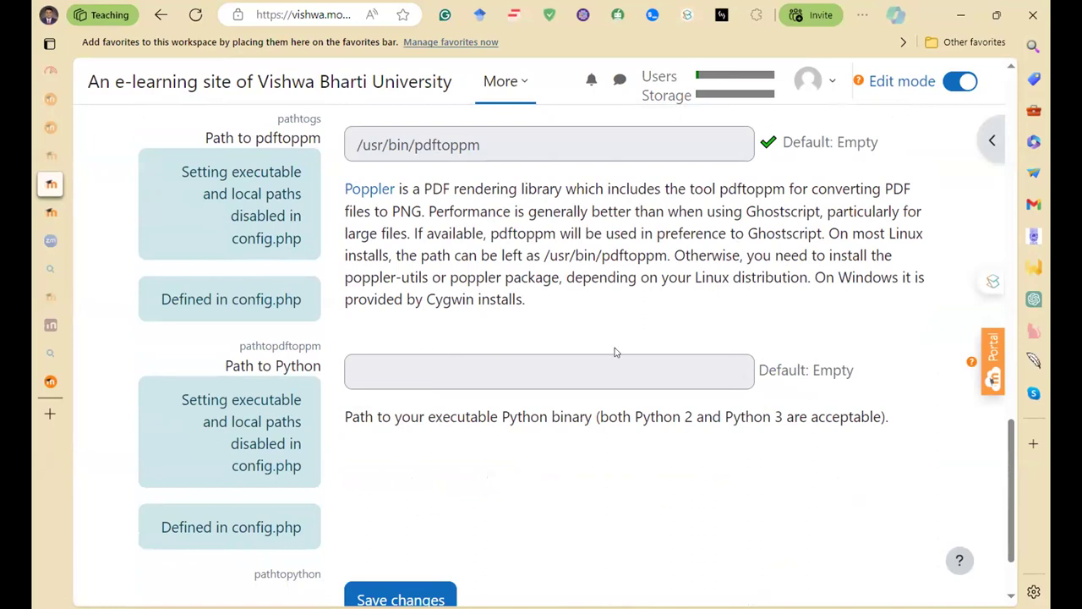
{"action": "scroll", "coordinate": [411, 459], "scroll_direction": "down", "scroll_amount": 1}
{"action": "scroll", "coordinate": [411, 474], "scroll_direction": "up", "scroll_amount": 15}
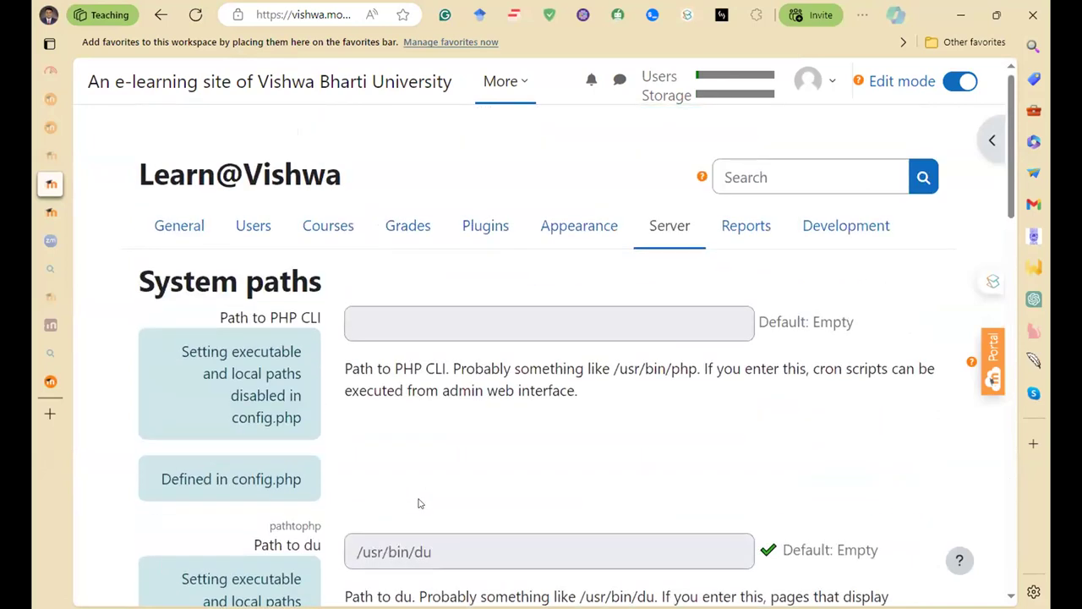
- Go back to the server settings list, open File types and look through all the listed extensions
{"action": "left_click", "coordinate": [161, 15]}
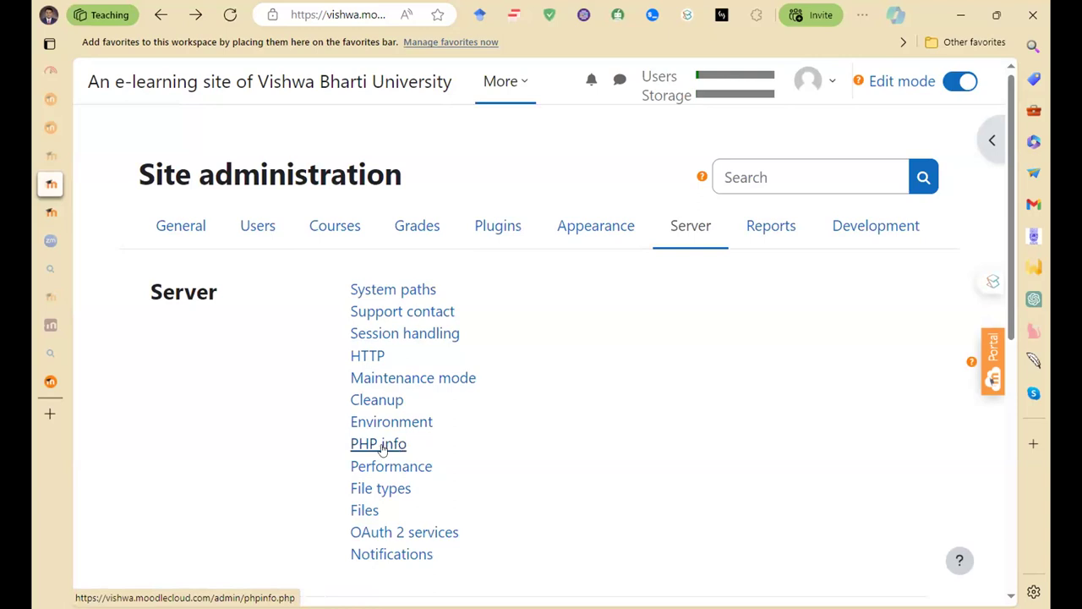
{"action": "left_click", "coordinate": [379, 489]}
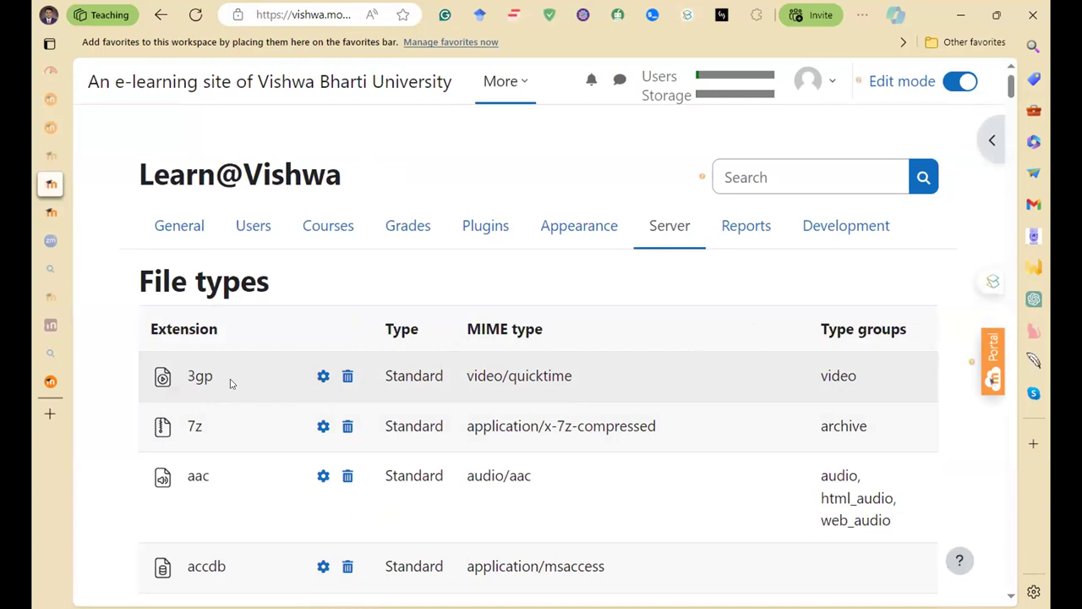
{"action": "scroll", "coordinate": [223, 412], "scroll_direction": "down", "scroll_amount": 5}
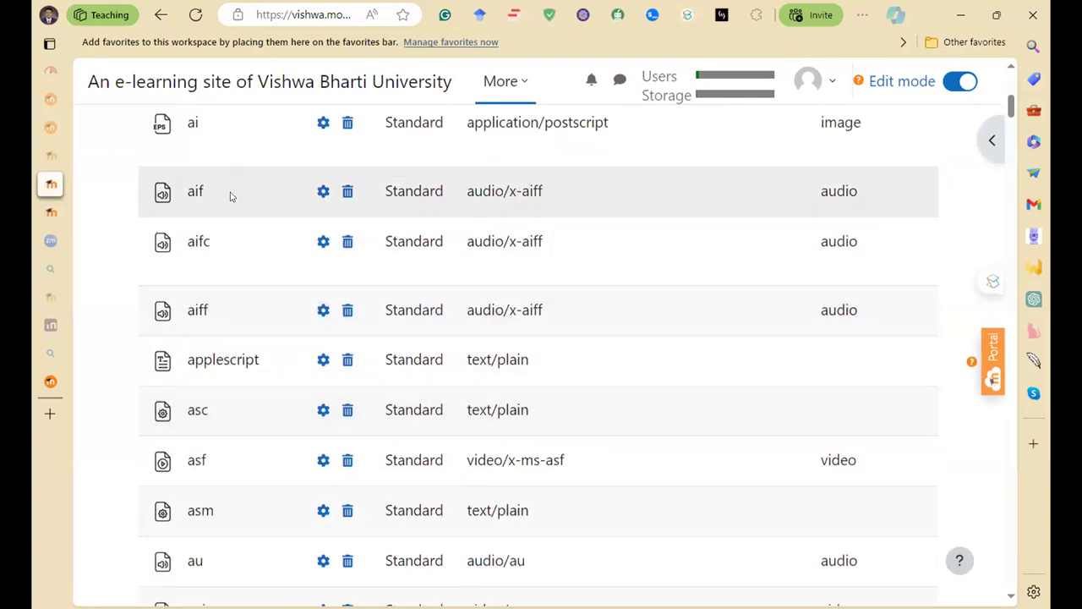
{"action": "scroll", "coordinate": [230, 254], "scroll_direction": "down", "scroll_amount": 5}
{"action": "scroll", "coordinate": [228, 284], "scroll_direction": "down", "scroll_amount": 20}
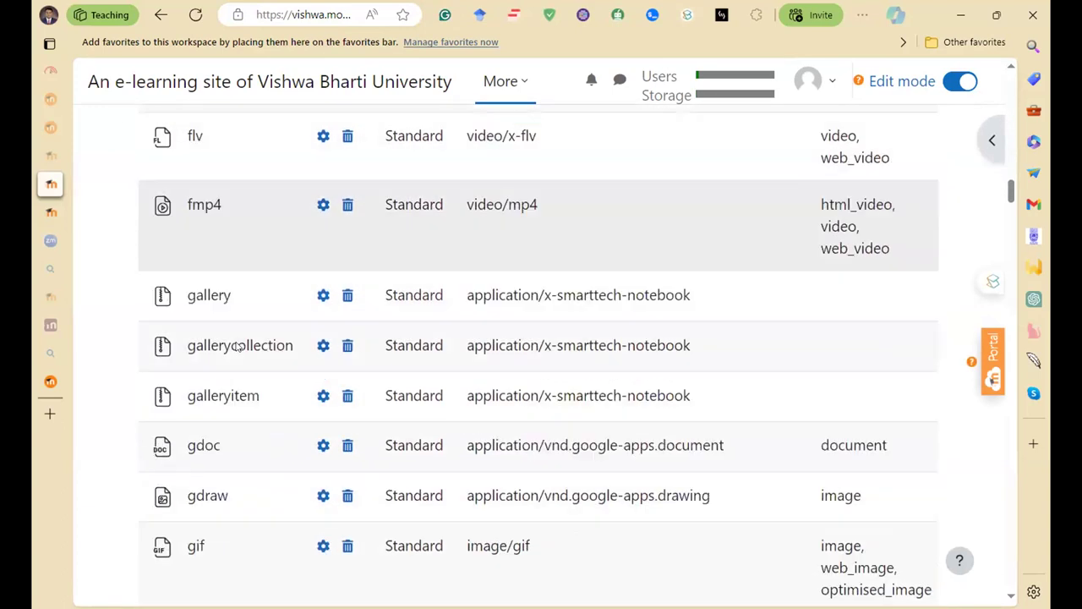
{"action": "scroll", "coordinate": [241, 347], "scroll_direction": "down", "scroll_amount": 20}
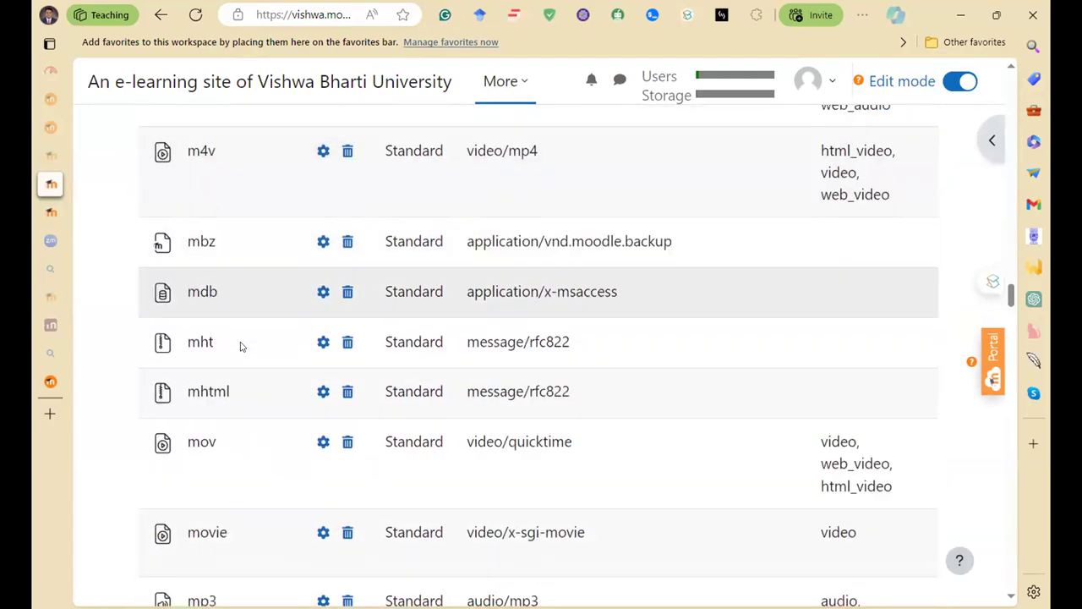
{"action": "scroll", "coordinate": [253, 339], "scroll_direction": "down", "scroll_amount": 20}
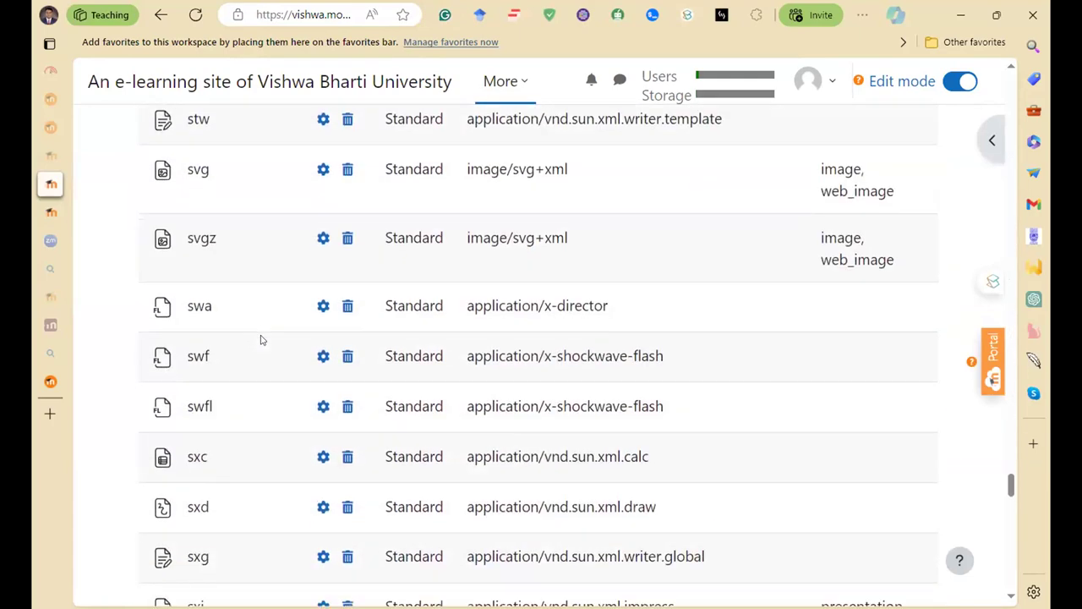
{"action": "scroll", "coordinate": [264, 337], "scroll_direction": "down", "scroll_amount": 20}
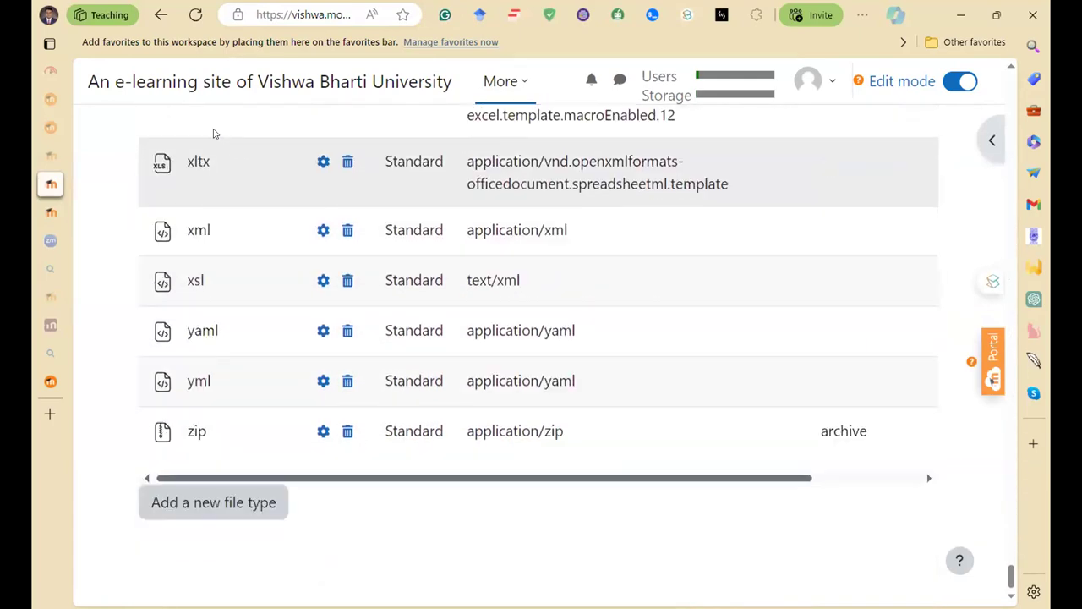
- Return to the server settings list, look over its Tasks and Email sections, and open Incoming mail configuration
{"action": "left_click", "coordinate": [161, 15]}
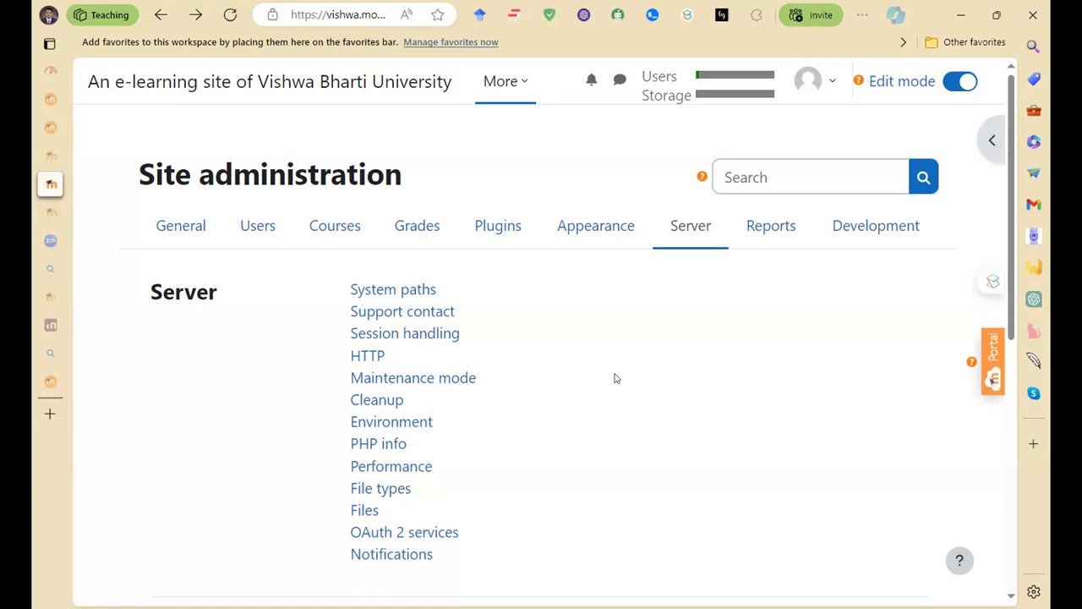
{"action": "scroll", "coordinate": [615, 412], "scroll_direction": "down", "scroll_amount": 2}
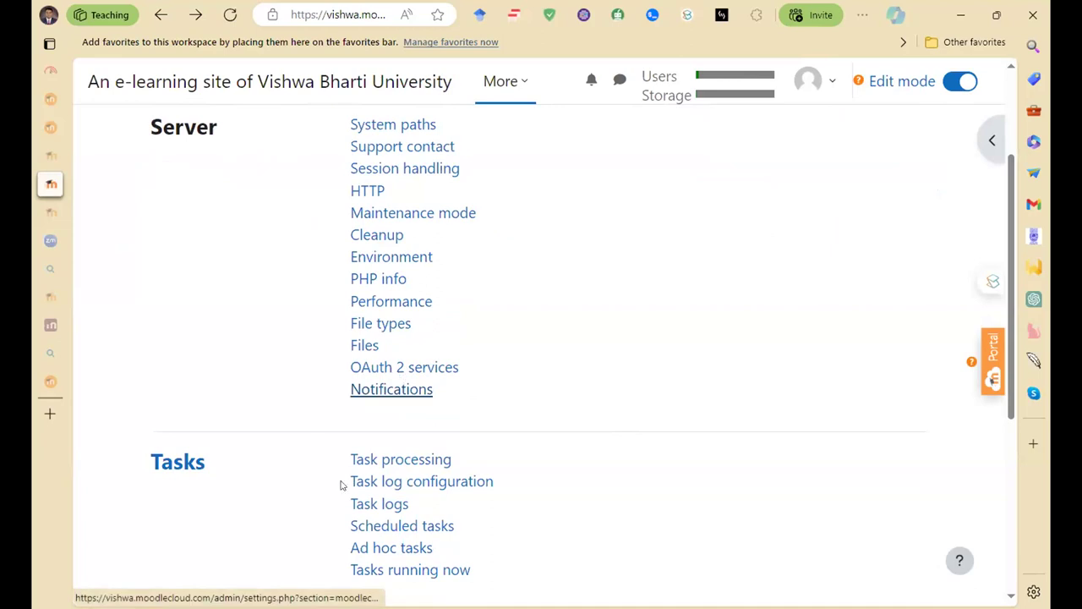
{"action": "scroll", "coordinate": [571, 391], "scroll_direction": "up", "scroll_amount": 1}
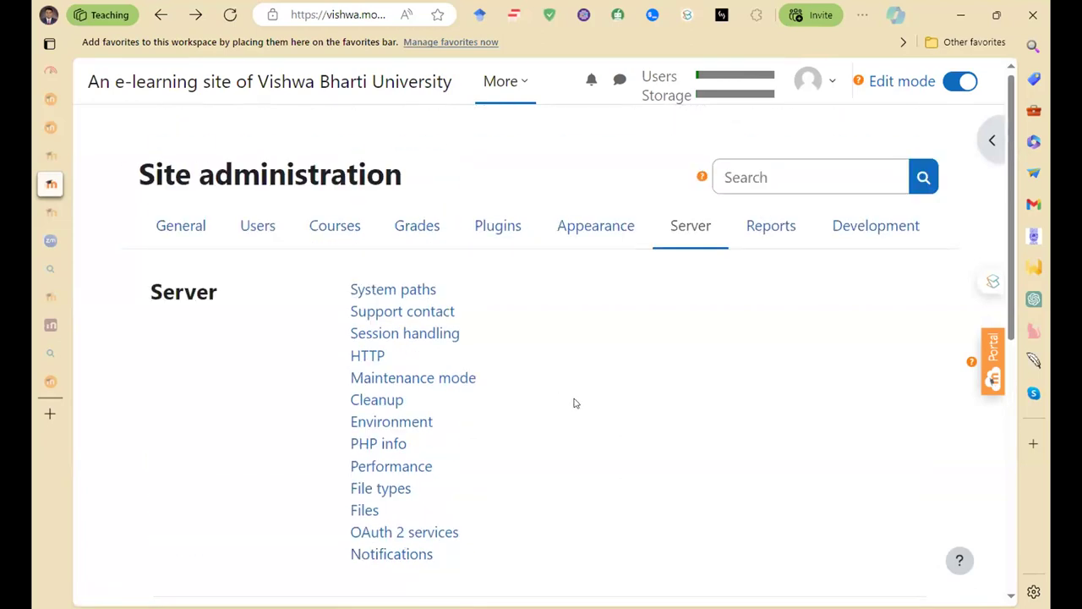
{"action": "scroll", "coordinate": [575, 403], "scroll_direction": "down", "scroll_amount": 6}
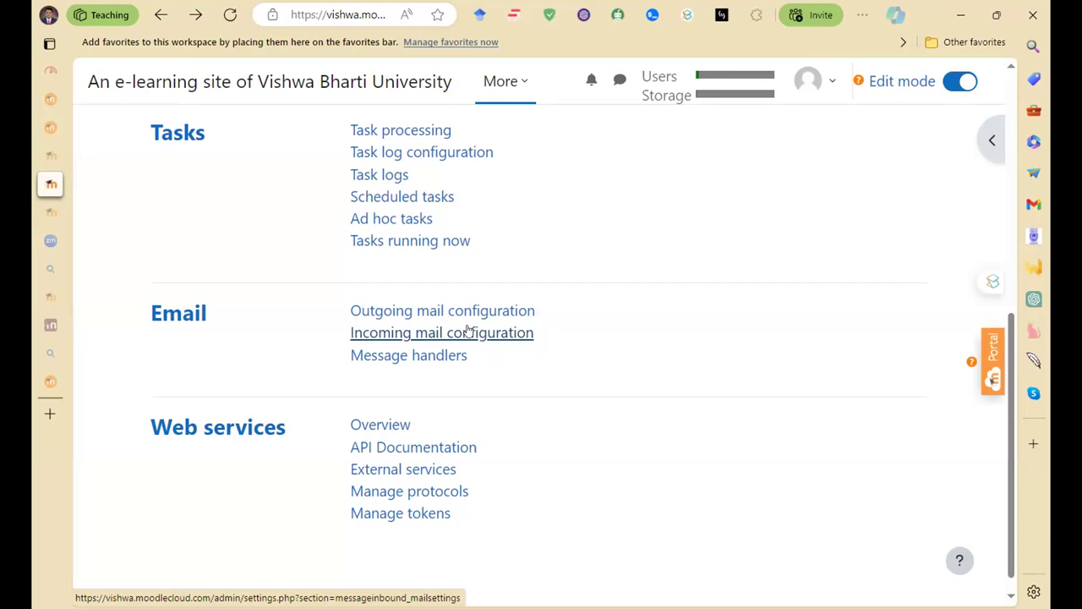
{"action": "left_click", "coordinate": [383, 336]}
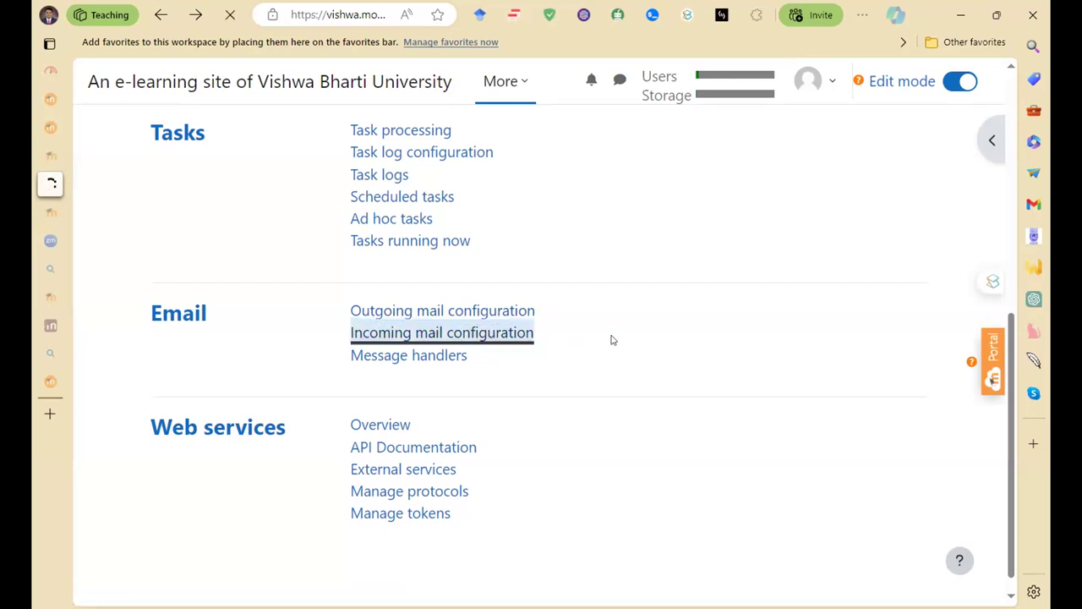
{"action": "scroll", "coordinate": [578, 435], "scroll_direction": "down", "scroll_amount": 1}
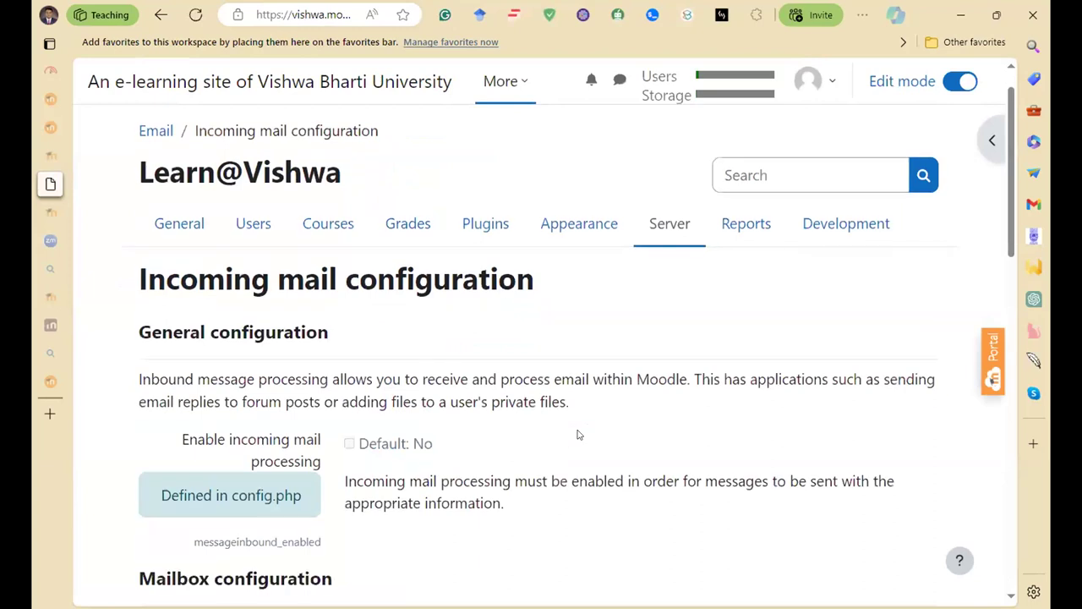
- Look over the general, mailbox and incoming mail server settings on the Incoming mail configuration page
{"action": "scroll", "coordinate": [579, 435], "scroll_direction": "down", "scroll_amount": 5}
{"action": "scroll", "coordinate": [580, 431], "scroll_direction": "down", "scroll_amount": 2}
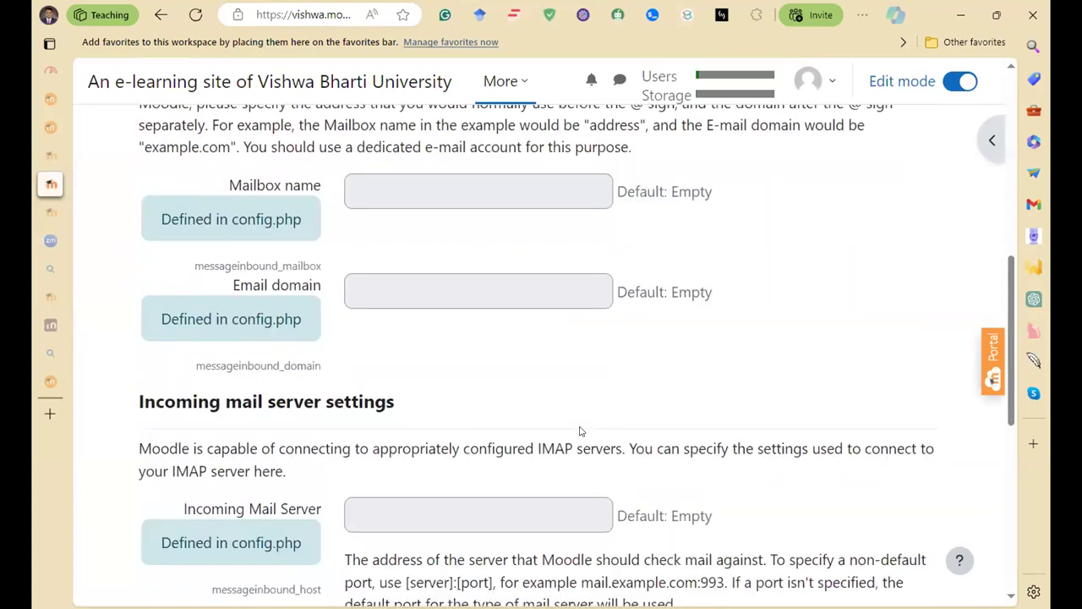
{"action": "scroll", "coordinate": [580, 431], "scroll_direction": "down", "scroll_amount": 1}
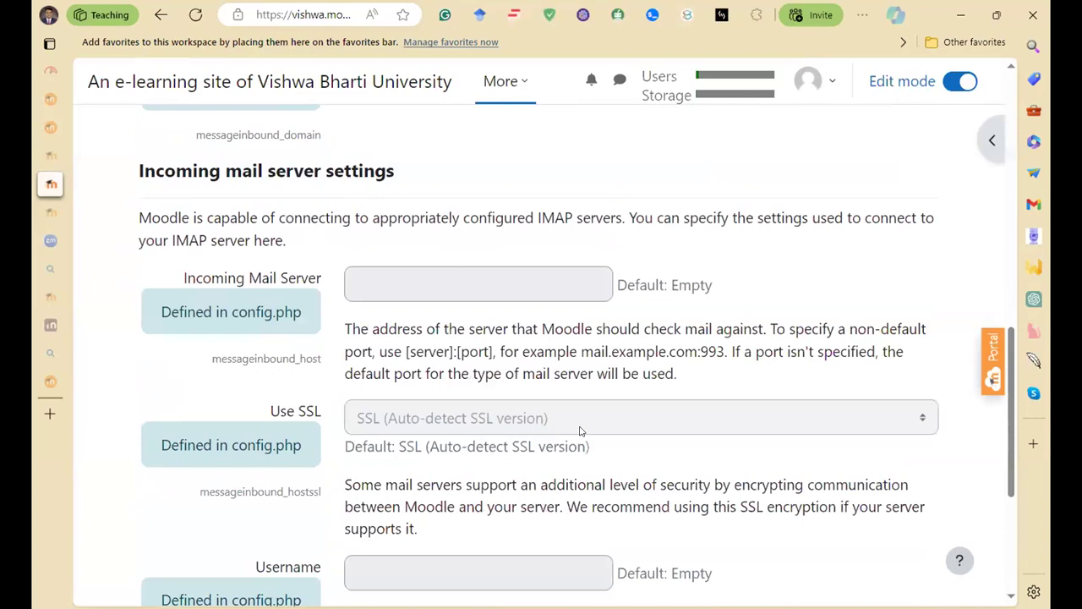
{"action": "scroll", "coordinate": [580, 432], "scroll_direction": "down", "scroll_amount": 1}
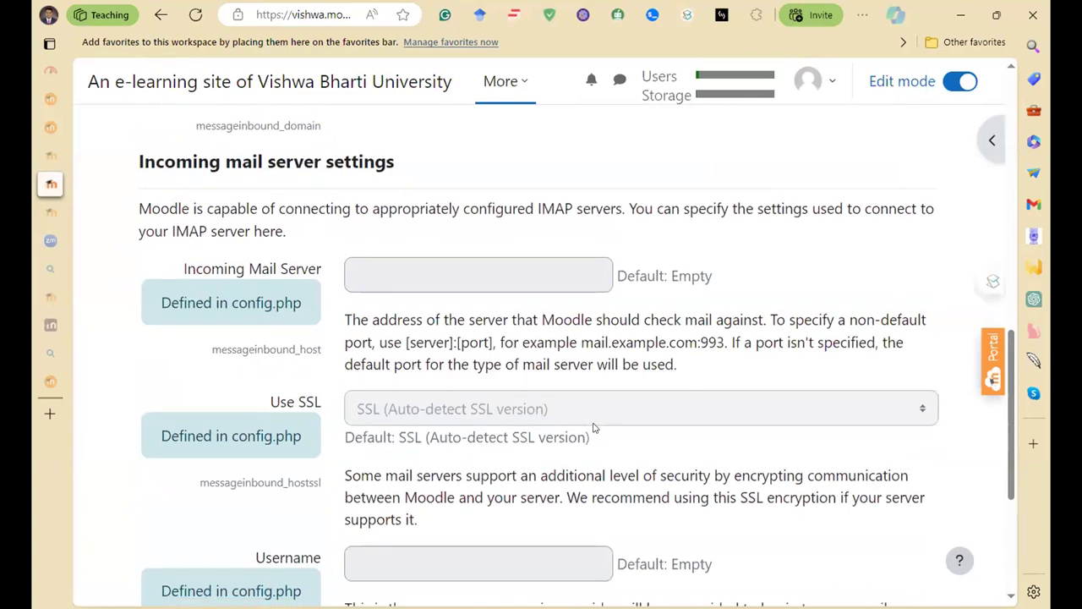
{"action": "scroll", "coordinate": [454, 363], "scroll_direction": "up", "scroll_amount": 3}
{"action": "scroll", "coordinate": [436, 368], "scroll_direction": "down", "scroll_amount": 2}
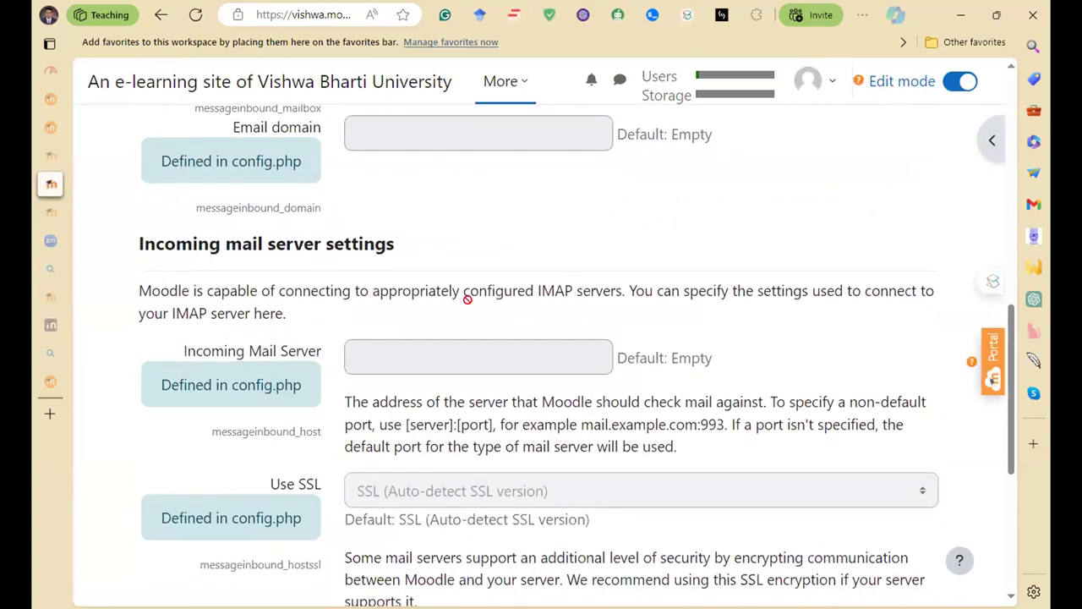
- Examine the incoming mail server's address, SSL, username and password fields, and return to the start of the page
{"action": "scroll", "coordinate": [411, 360], "scroll_direction": "down", "scroll_amount": 3}
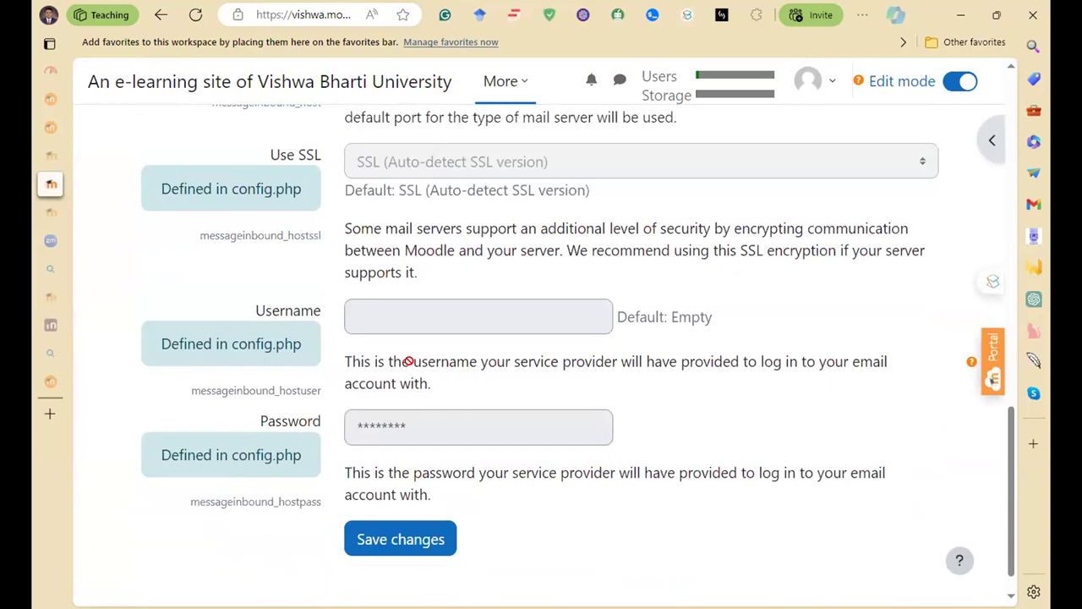
{"action": "scroll", "coordinate": [409, 361], "scroll_direction": "up", "scroll_amount": 3}
{"action": "left_click", "coordinate": [390, 361]}
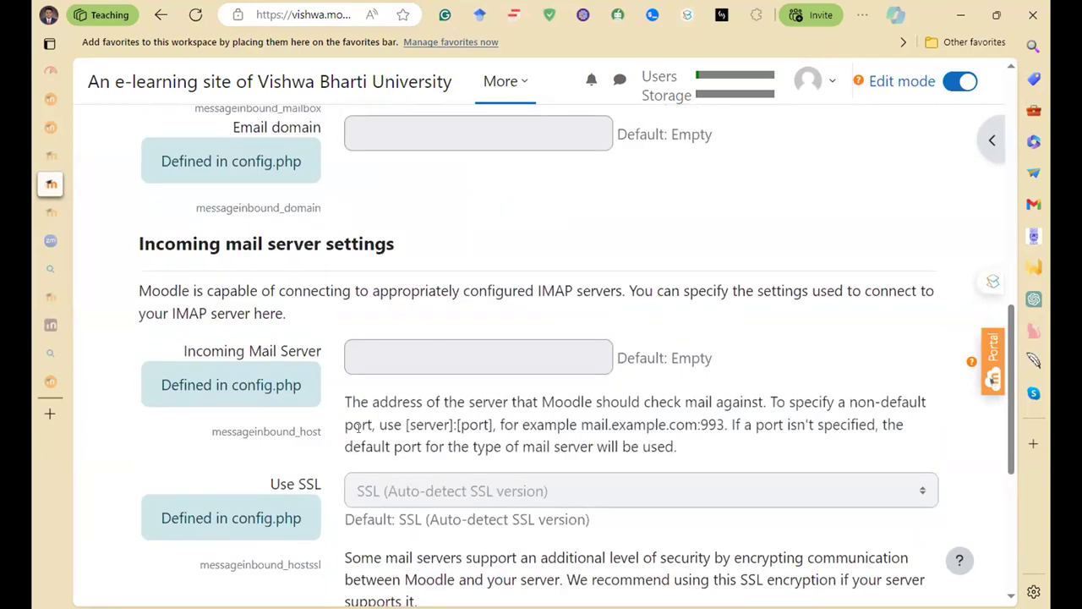
{"action": "scroll", "coordinate": [389, 361], "scroll_direction": "down", "scroll_amount": 2}
{"action": "scroll", "coordinate": [368, 415], "scroll_direction": "down", "scroll_amount": 2}
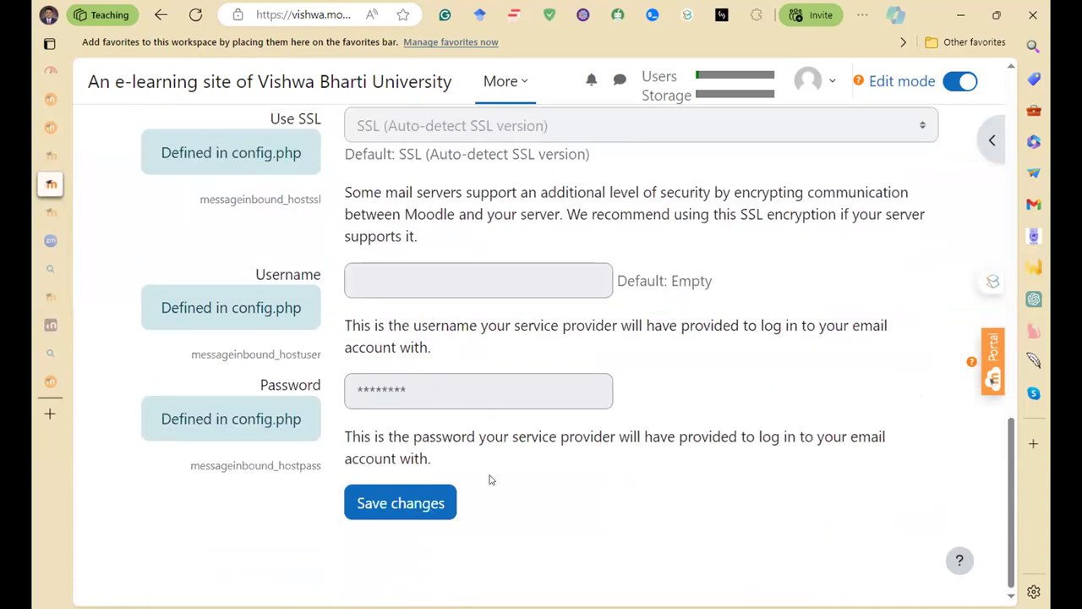
{"action": "scroll", "coordinate": [405, 428], "scroll_direction": "up", "scroll_amount": 6}
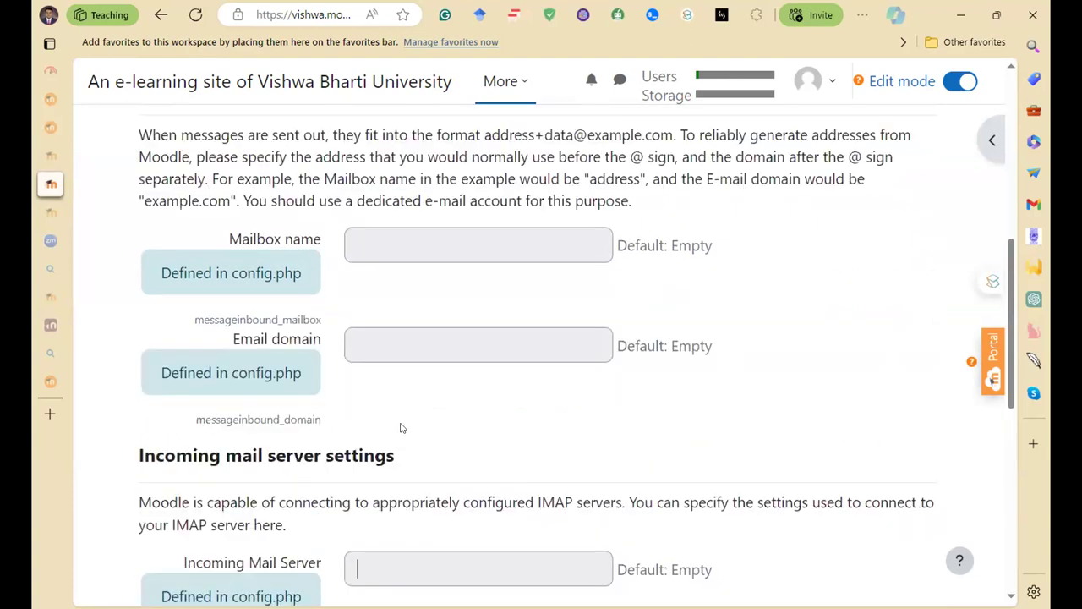
{"action": "scroll", "coordinate": [405, 428], "scroll_direction": "up", "scroll_amount": 5}
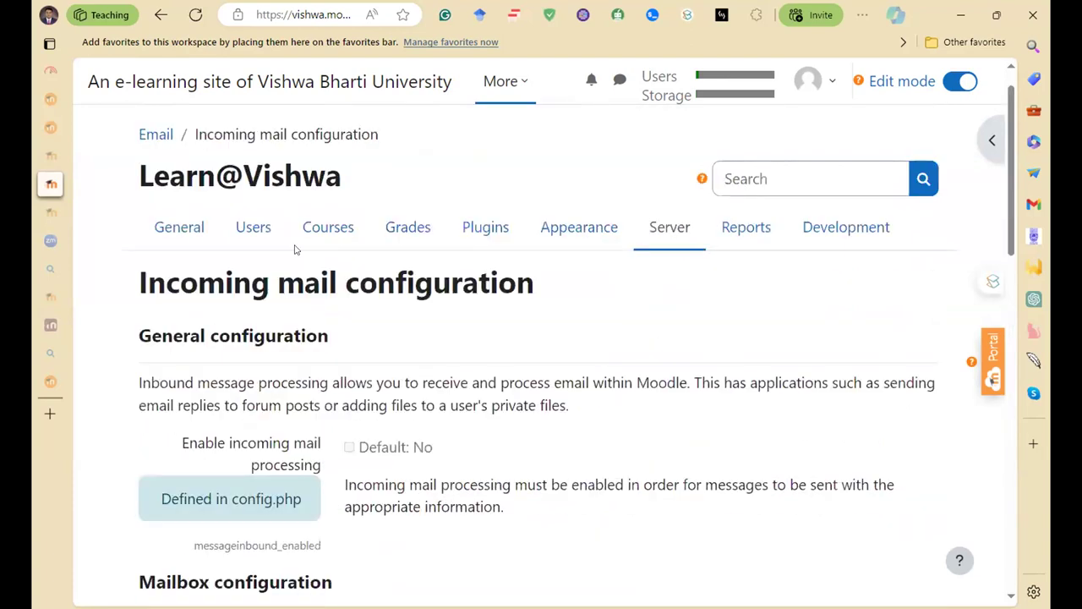
- Go back to the server settings list, open Message handlers and look through the listed handlers
{"action": "left_click", "coordinate": [163, 14]}
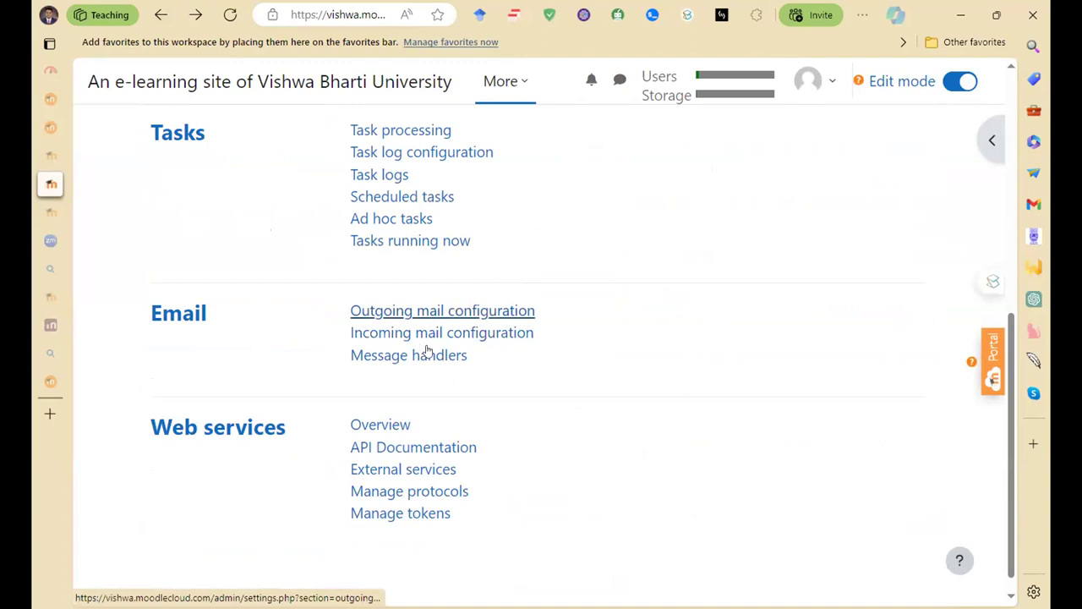
{"action": "key", "text": "Tab"}
{"action": "key", "text": "Return"}
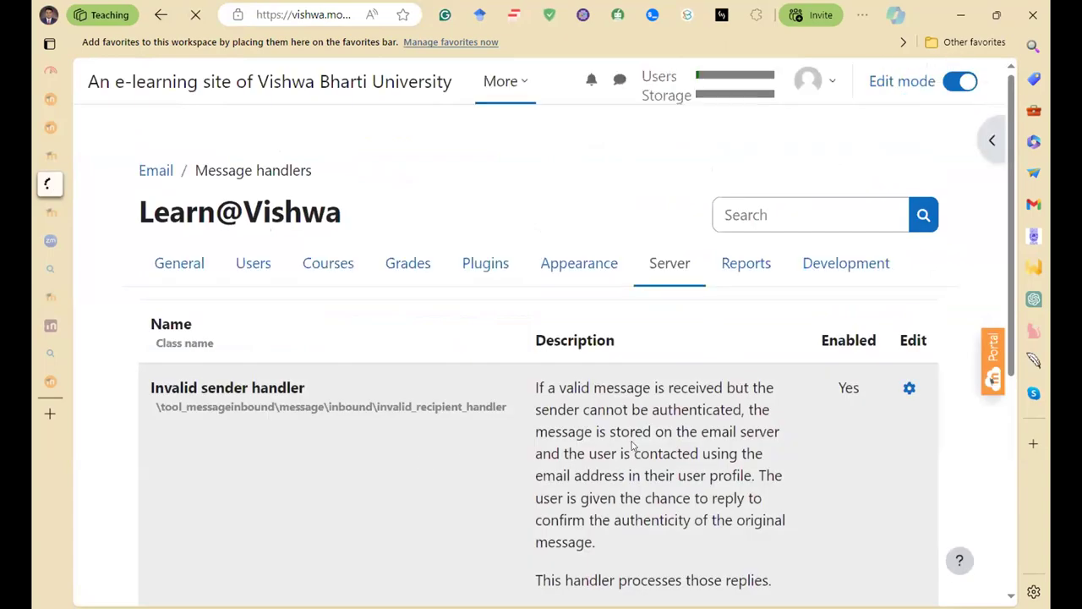
{"action": "scroll", "coordinate": [826, 352], "scroll_direction": "down", "scroll_amount": 5}
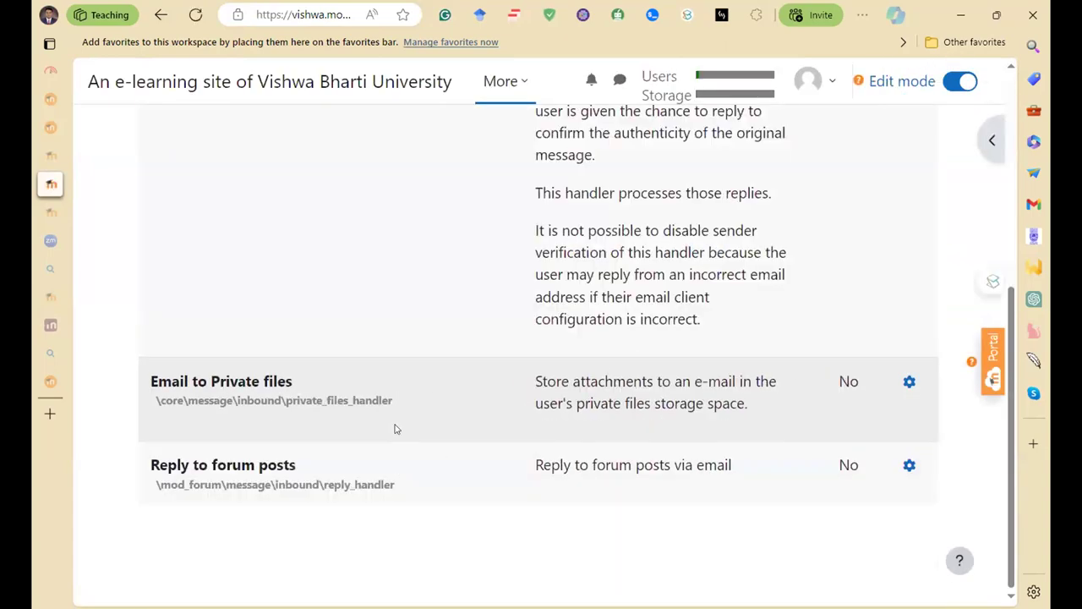
{"action": "scroll", "coordinate": [394, 429], "scroll_direction": "up", "scroll_amount": 5}
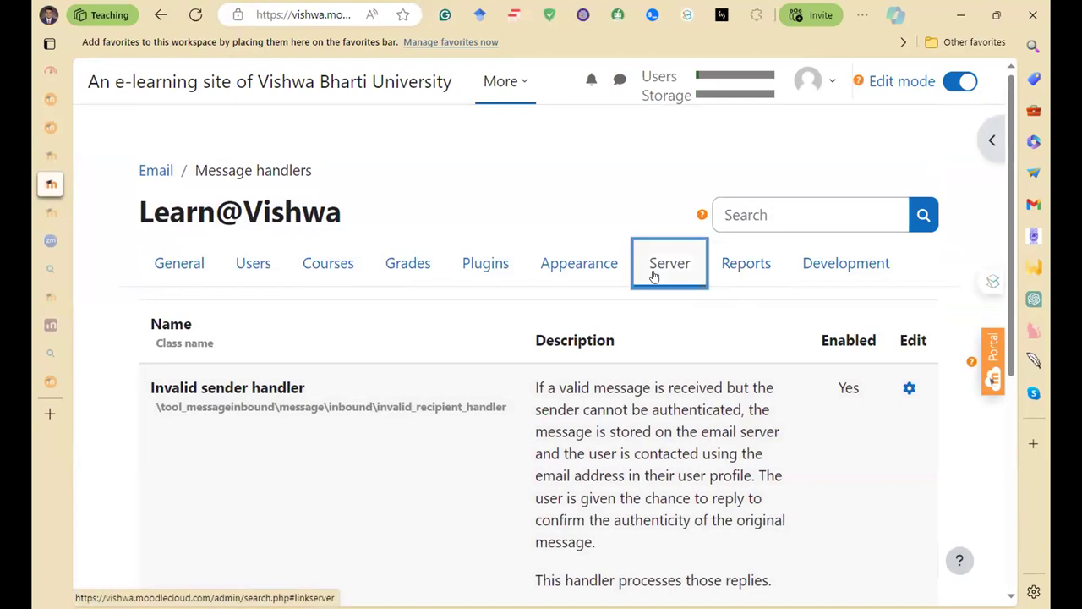
- Switch site administration to the Reports section, open the Backups report and return to the reports list
{"action": "left_click", "coordinate": [739, 272]}
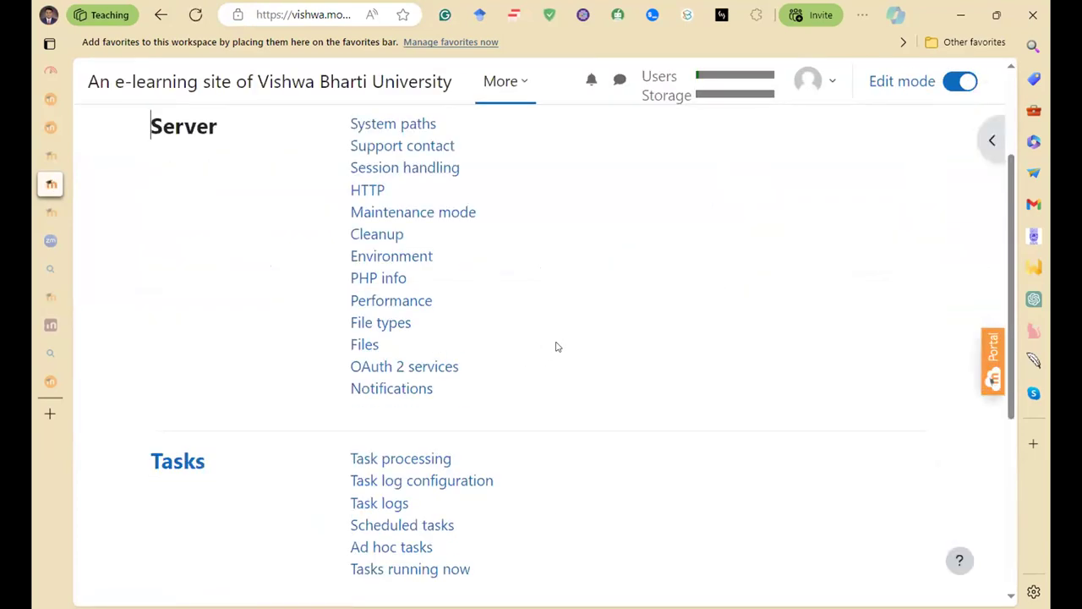
{"action": "scroll", "coordinate": [575, 333], "scroll_direction": "up", "scroll_amount": 2}
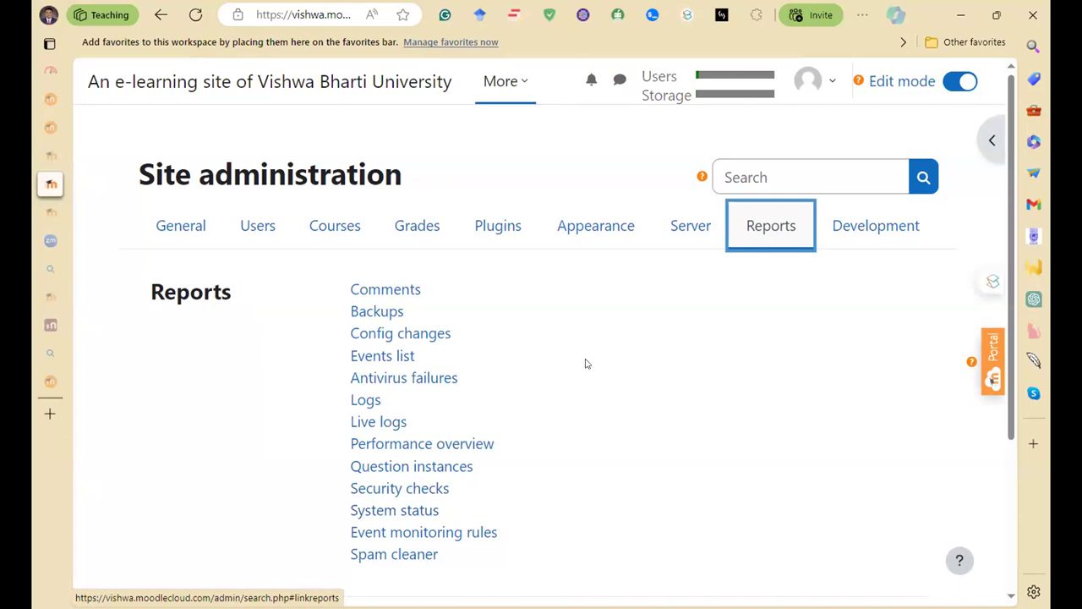
{"action": "left_click", "coordinate": [391, 312]}
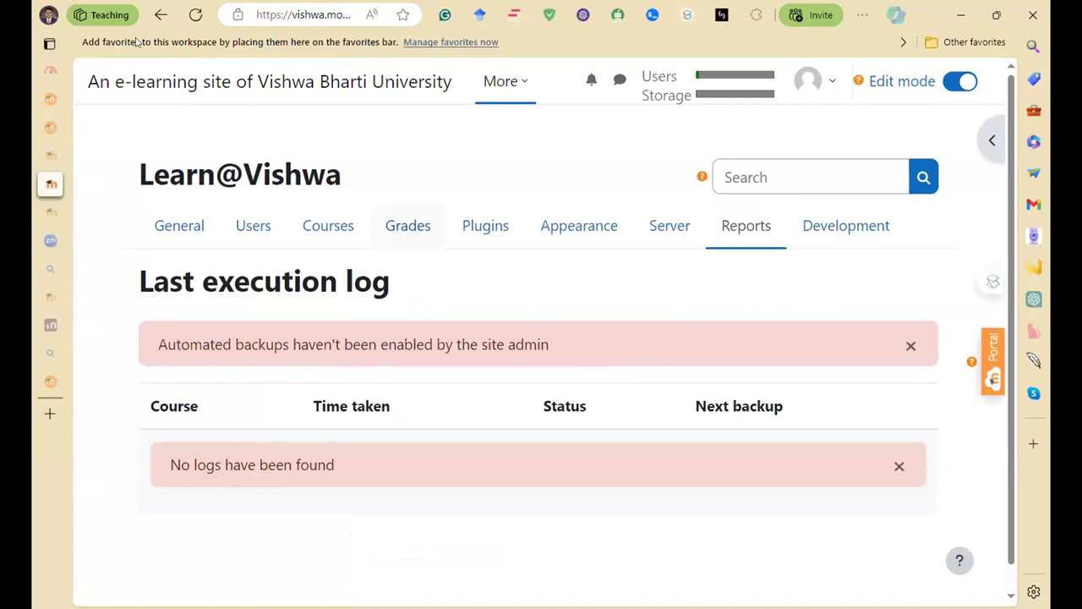
{"action": "left_click", "coordinate": [159, 17]}
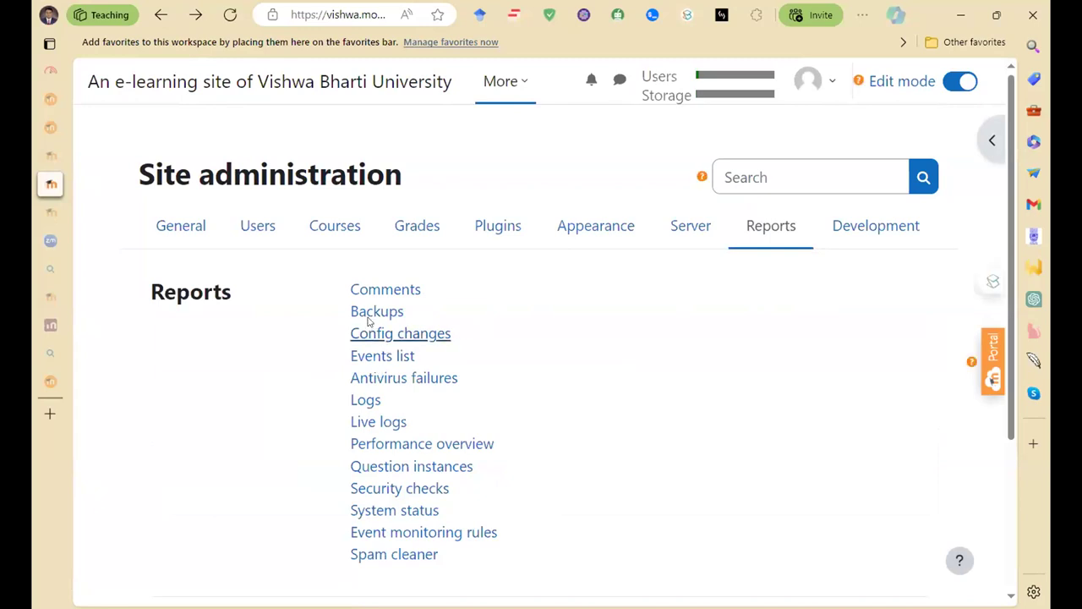
- Look over the report list, including the Report builder and MFA reports groups
{"action": "scroll", "coordinate": [593, 389], "scroll_direction": "down", "scroll_amount": 3}
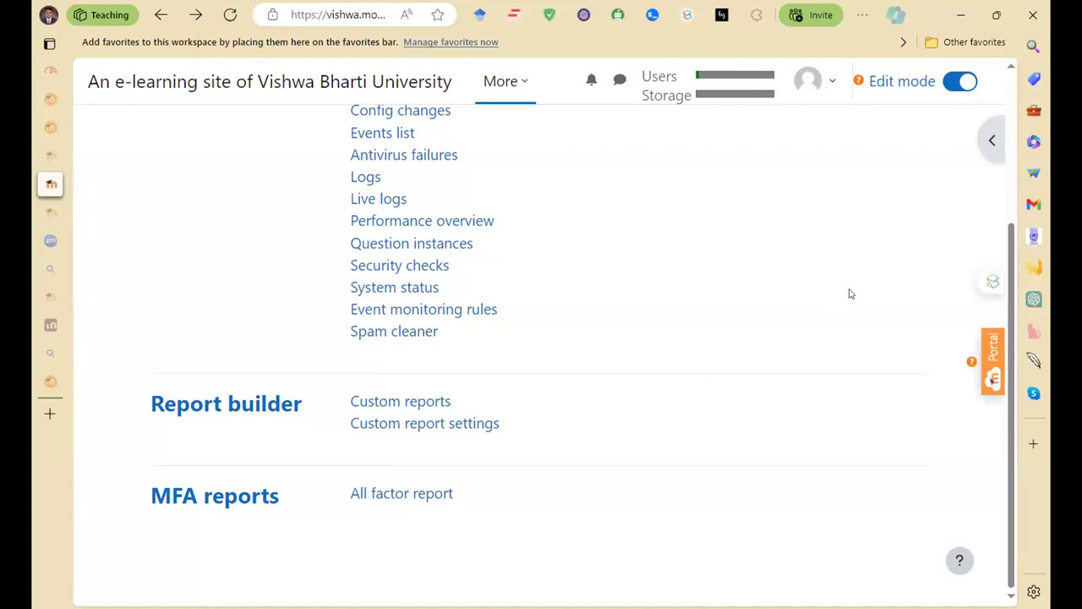
{"action": "scroll", "coordinate": [786, 328], "scroll_direction": "up", "scroll_amount": 1}
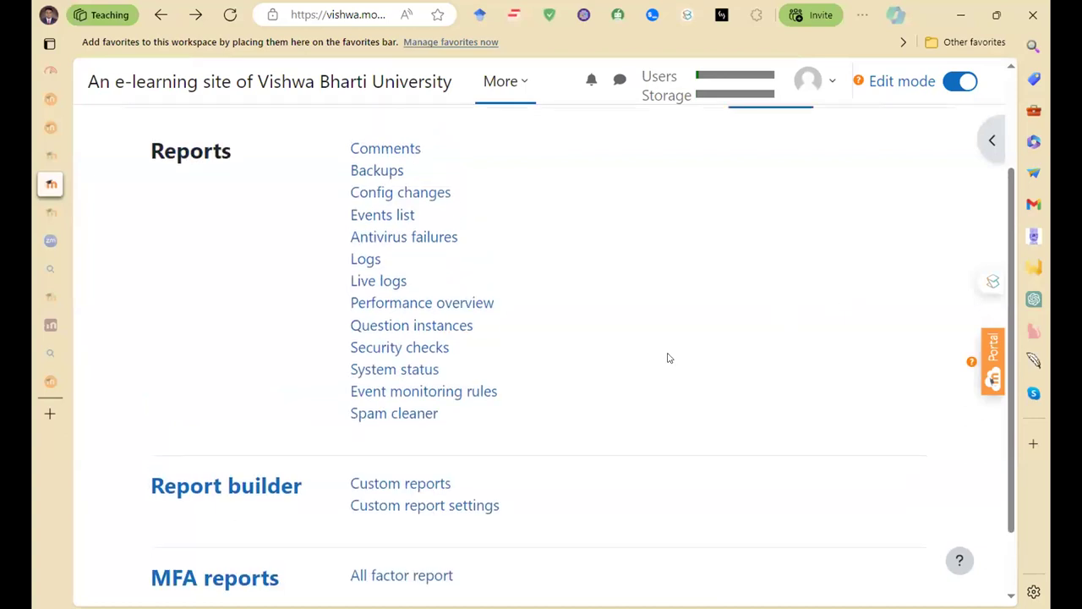
{"action": "scroll", "coordinate": [256, 486], "scroll_direction": "down", "scroll_amount": 1}
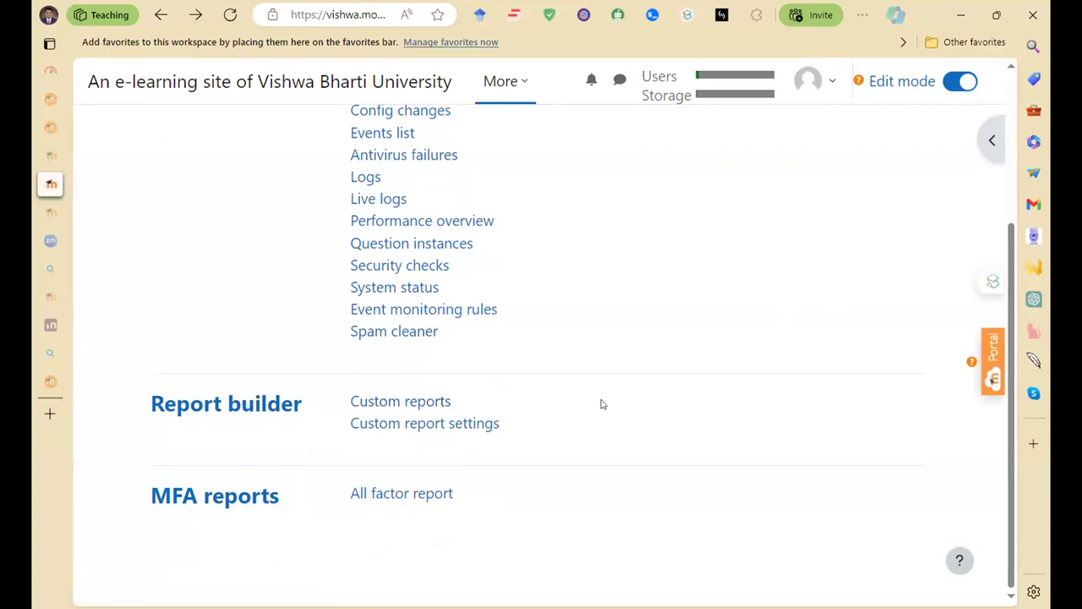
{"action": "scroll", "coordinate": [603, 404], "scroll_direction": "up", "scroll_amount": 3}
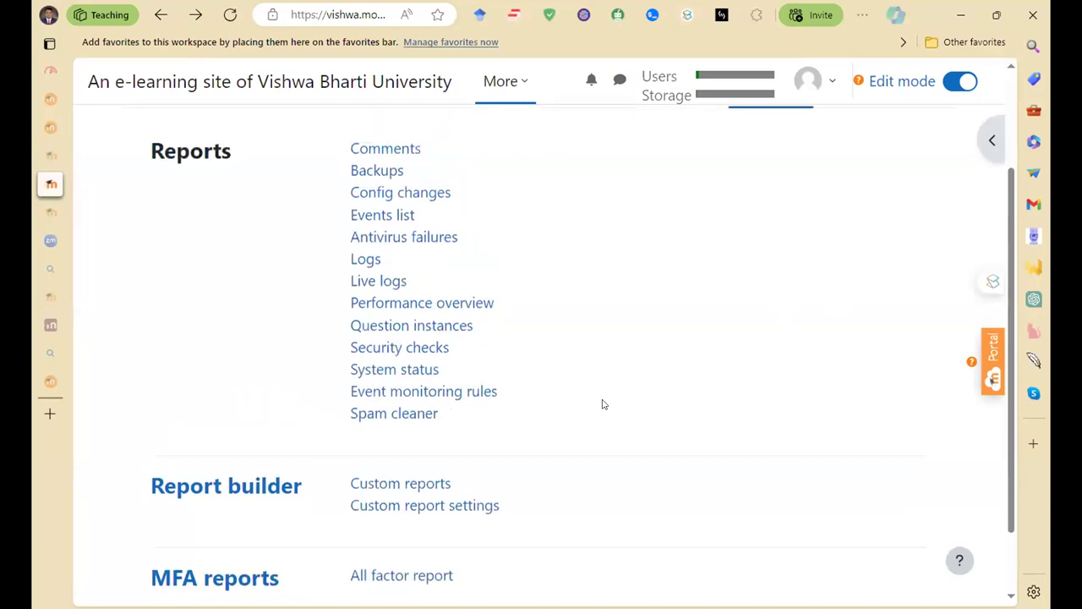
- Open the Development section of site administration and look over its Development and Experimental options
{"action": "left_click", "coordinate": [889, 220]}
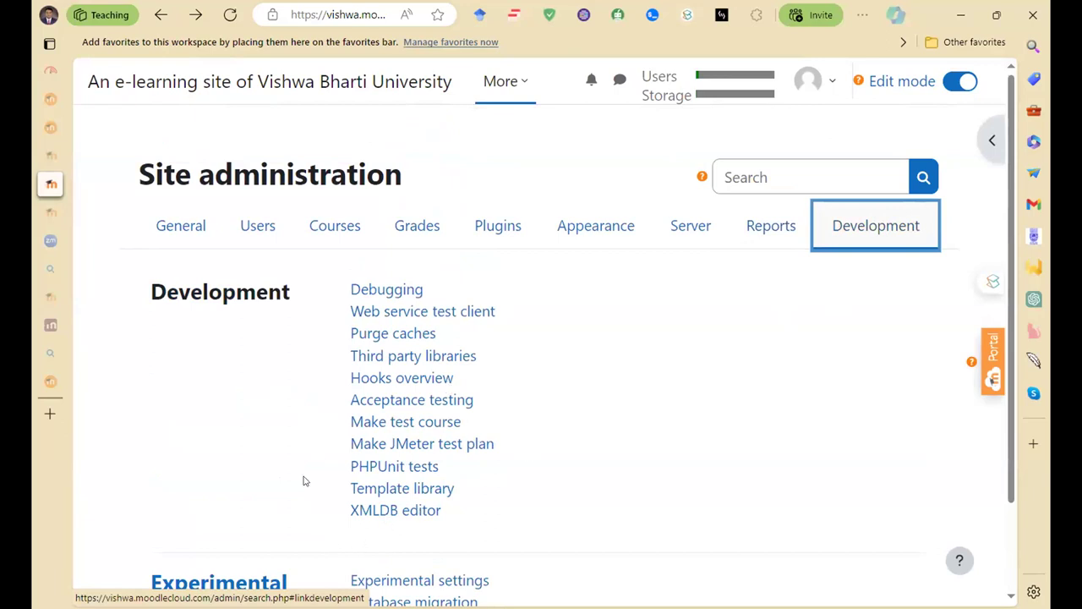
{"action": "scroll", "coordinate": [525, 454], "scroll_direction": "down", "scroll_amount": 2}
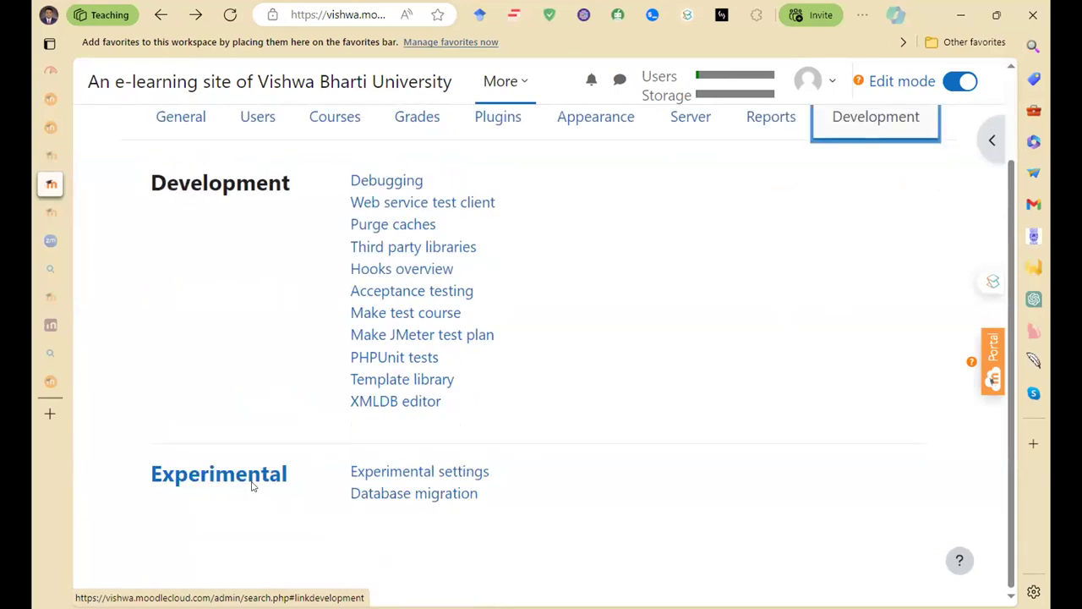
{"action": "scroll", "coordinate": [584, 491], "scroll_direction": "up", "scroll_amount": 2}
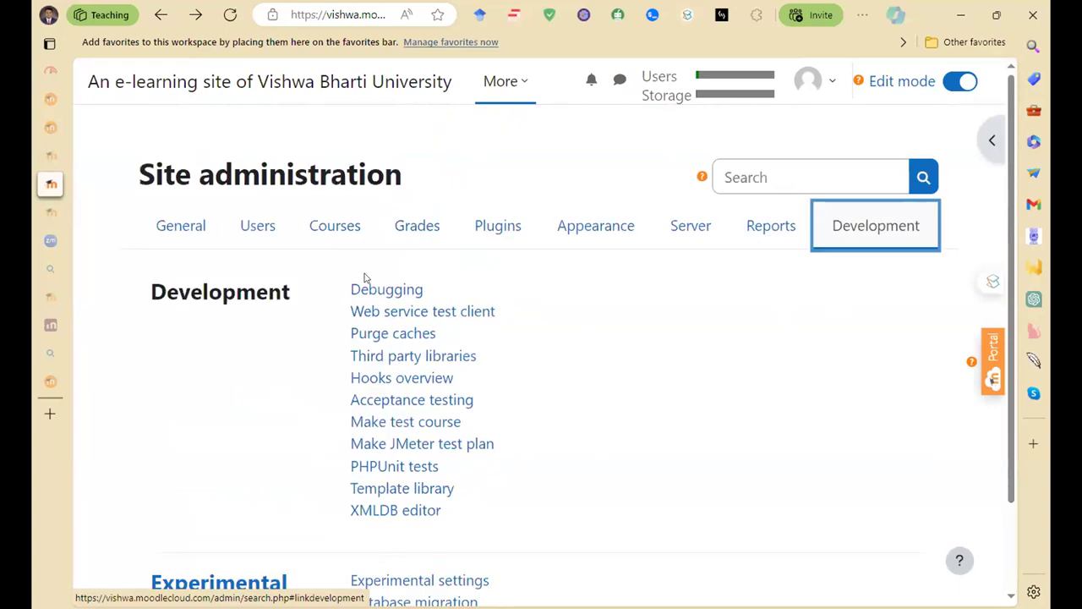
{"action": "left_click", "coordinate": [306, 282]}
- Open the General section of site administration and look through its setting groups down to MoodleNet
{"action": "left_click", "coordinate": [164, 227]}
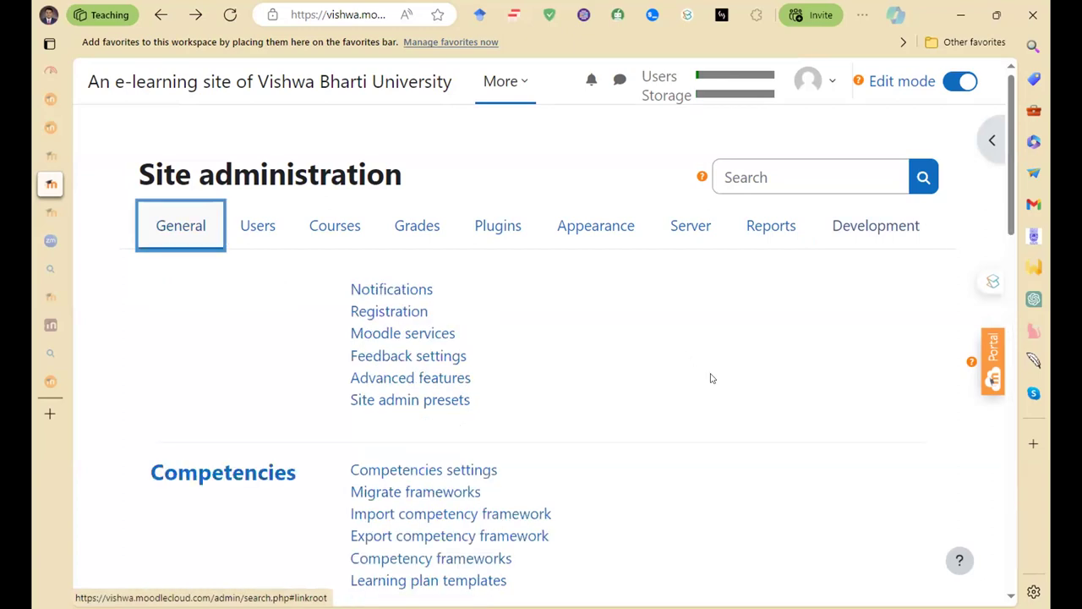
{"action": "scroll", "coordinate": [709, 377], "scroll_direction": "down", "scroll_amount": 10}
{"action": "scroll", "coordinate": [706, 375], "scroll_direction": "down", "scroll_amount": 3}
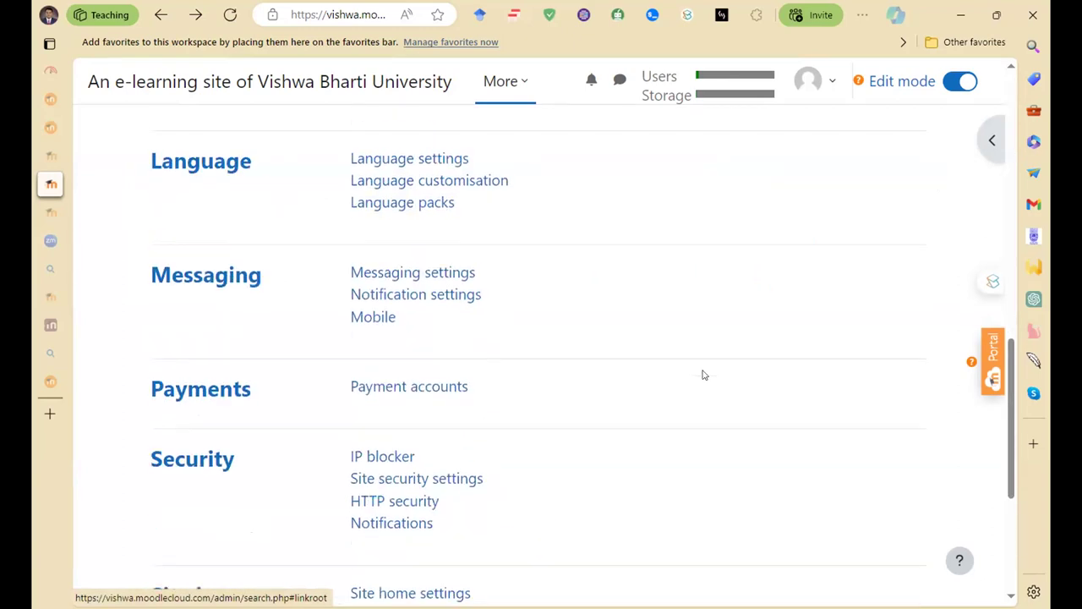
{"action": "scroll", "coordinate": [702, 374], "scroll_direction": "down", "scroll_amount": 4}
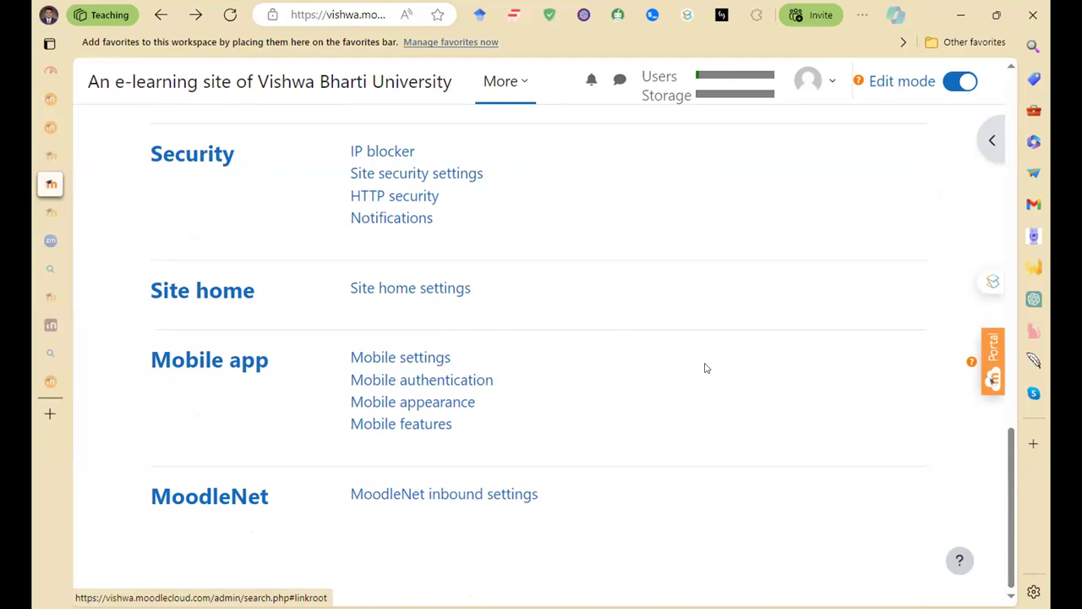
{"action": "scroll", "coordinate": [706, 367], "scroll_direction": "up", "scroll_amount": 1}
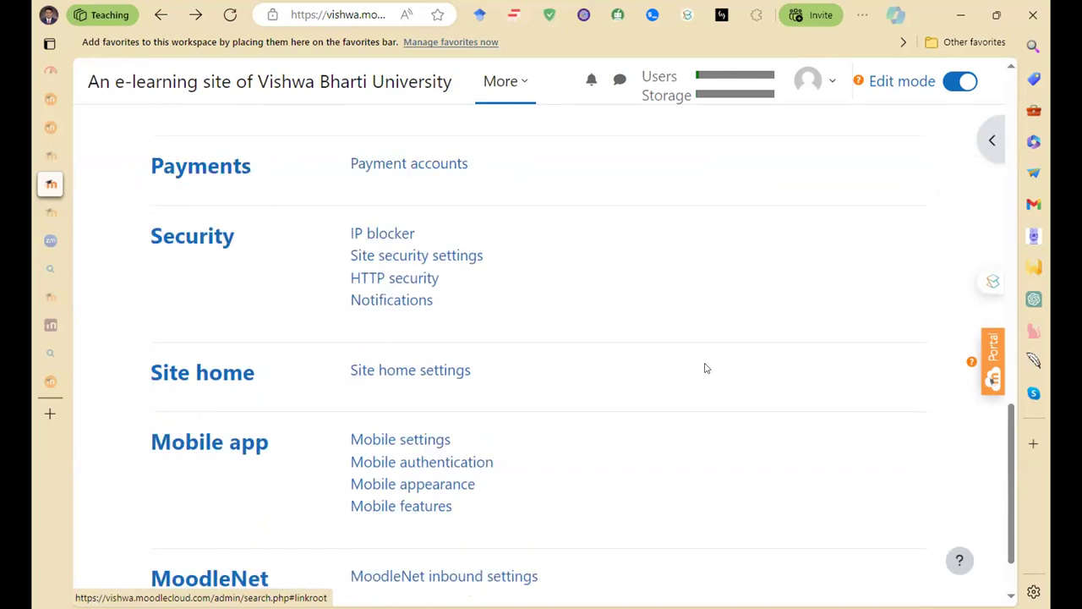
{"action": "scroll", "coordinate": [706, 368], "scroll_direction": "up", "scroll_amount": 10}
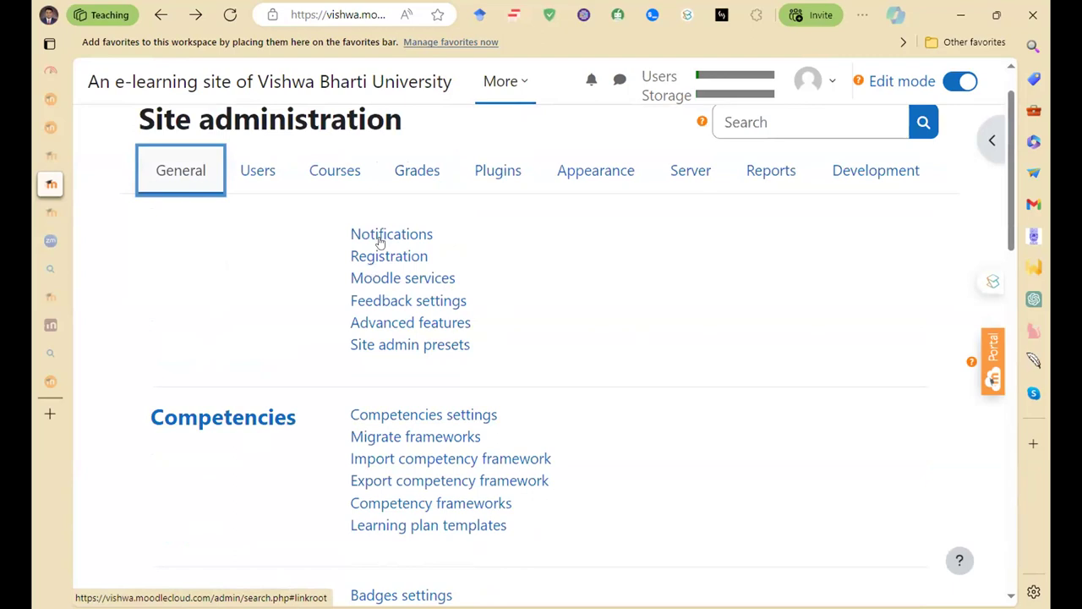
- Open the site's Registration page and look through the registration information, notification, newsletter and privacy agreement fields
{"action": "left_click", "coordinate": [410, 241]}
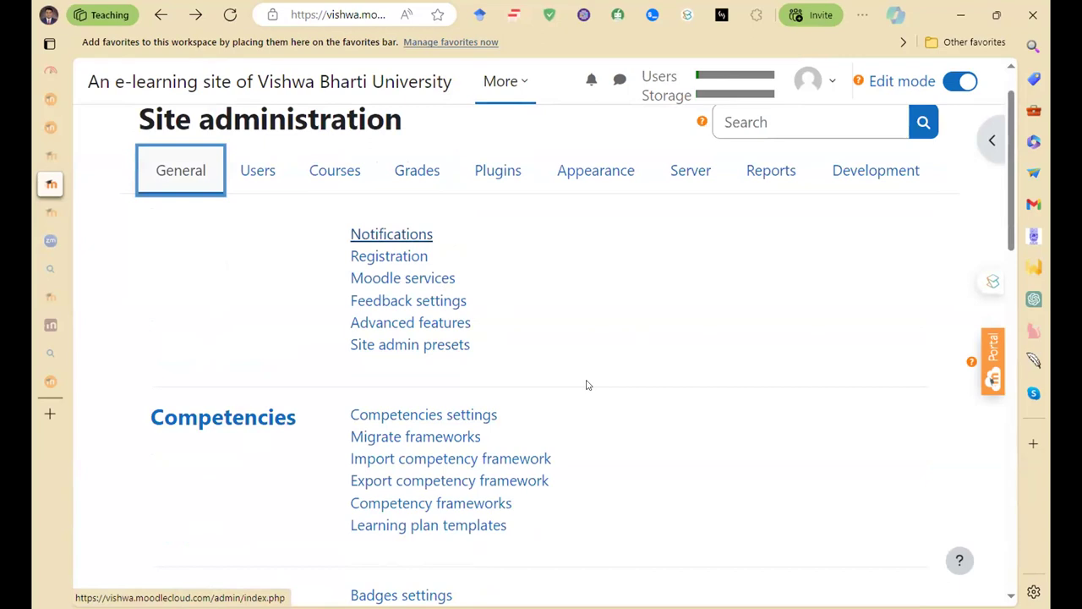
{"action": "key", "text": "Tab"}
{"action": "key", "text": "Return"}
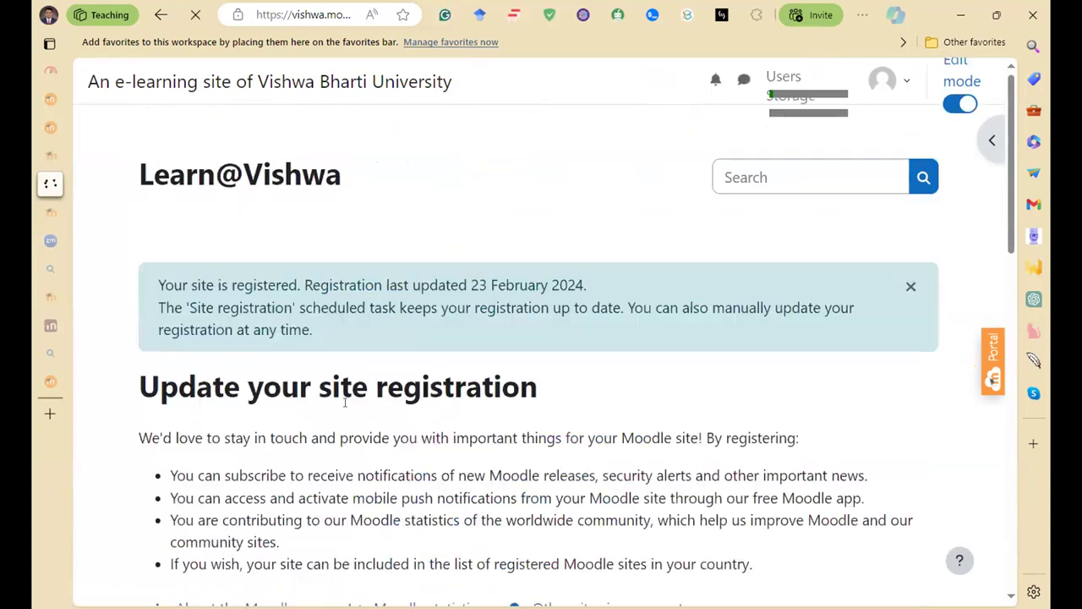
{"action": "scroll", "coordinate": [418, 324], "scroll_direction": "down", "scroll_amount": 5}
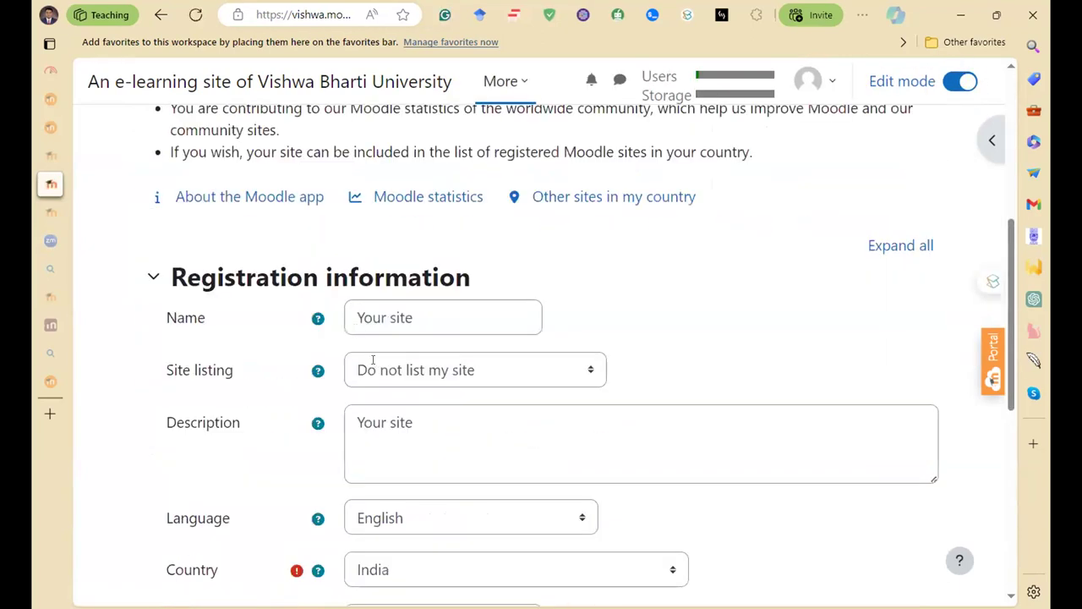
{"action": "scroll", "coordinate": [246, 290], "scroll_direction": "down", "scroll_amount": 1}
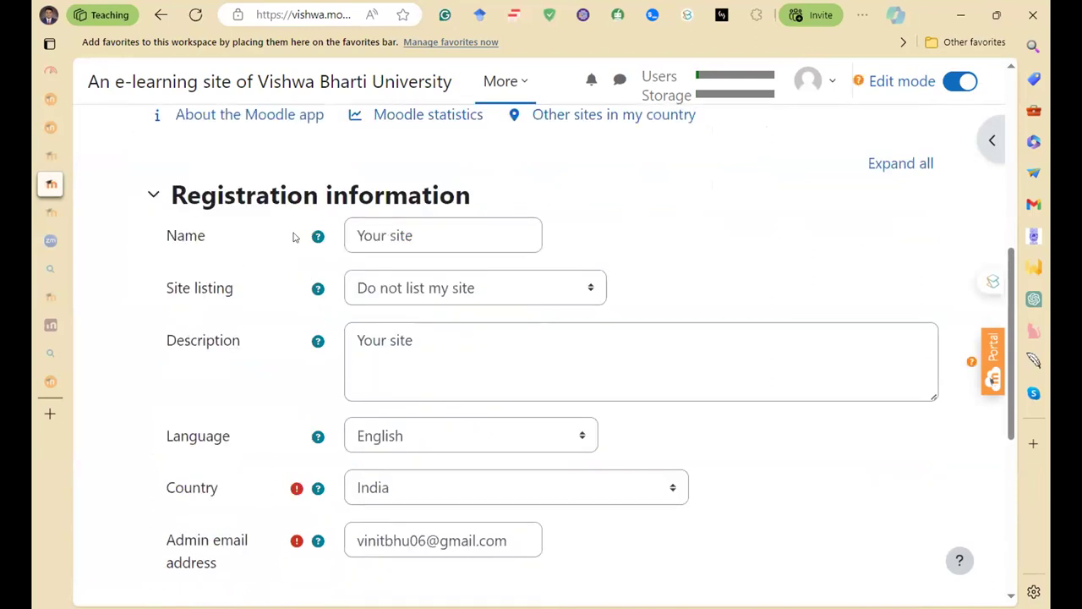
{"action": "scroll", "coordinate": [245, 271], "scroll_direction": "down", "scroll_amount": 4}
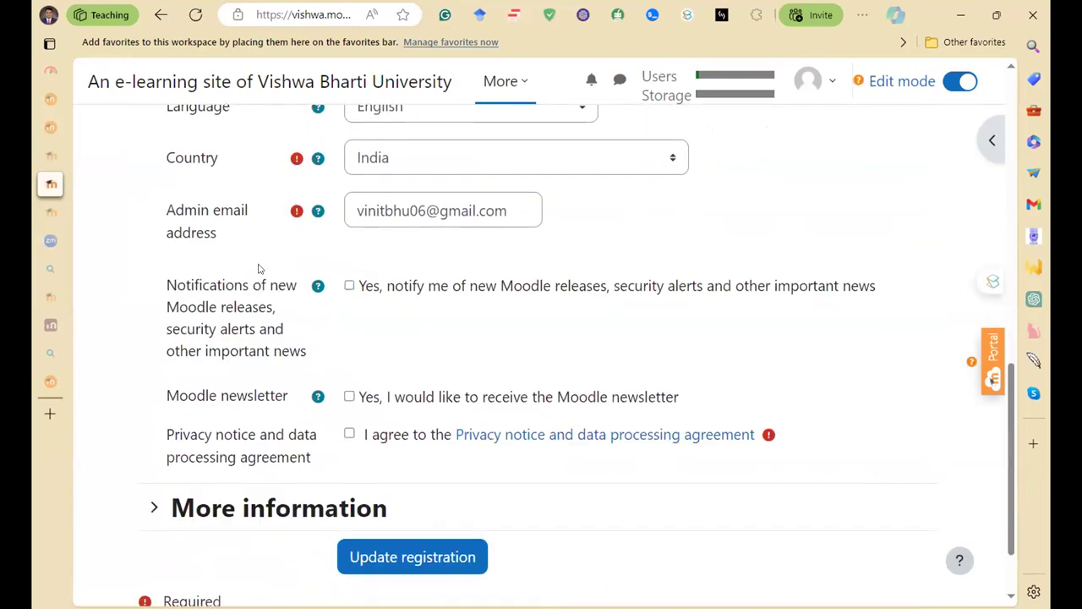
{"action": "scroll", "coordinate": [258, 269], "scroll_direction": "down", "scroll_amount": 2}
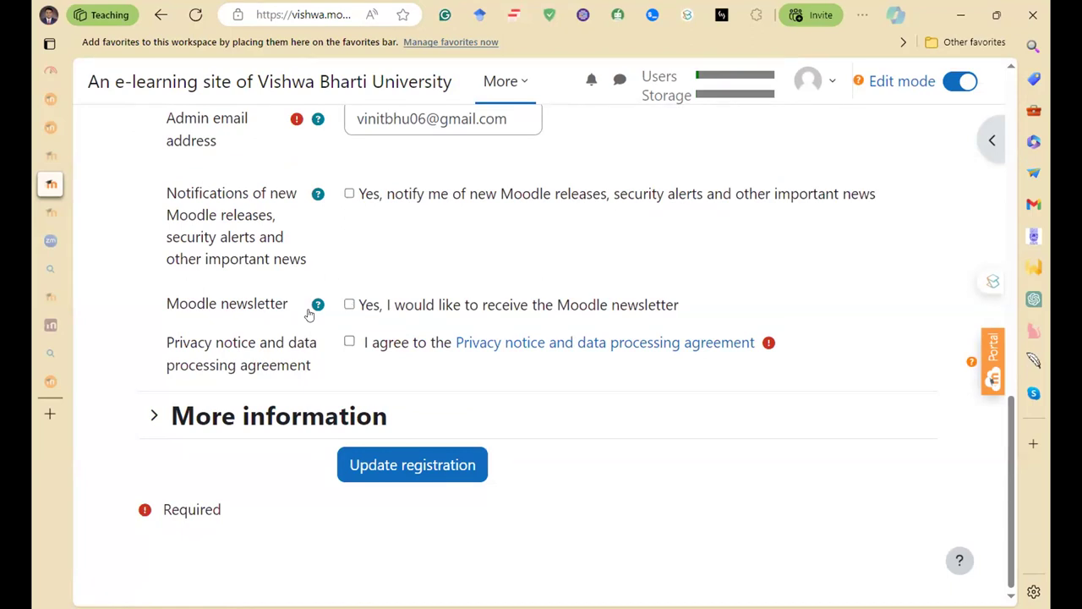
- Review the site registration form again, from the newsletter and privacy options back up to the registration details and introduction
{"action": "scroll", "coordinate": [308, 313], "scroll_direction": "up", "scroll_amount": 4}
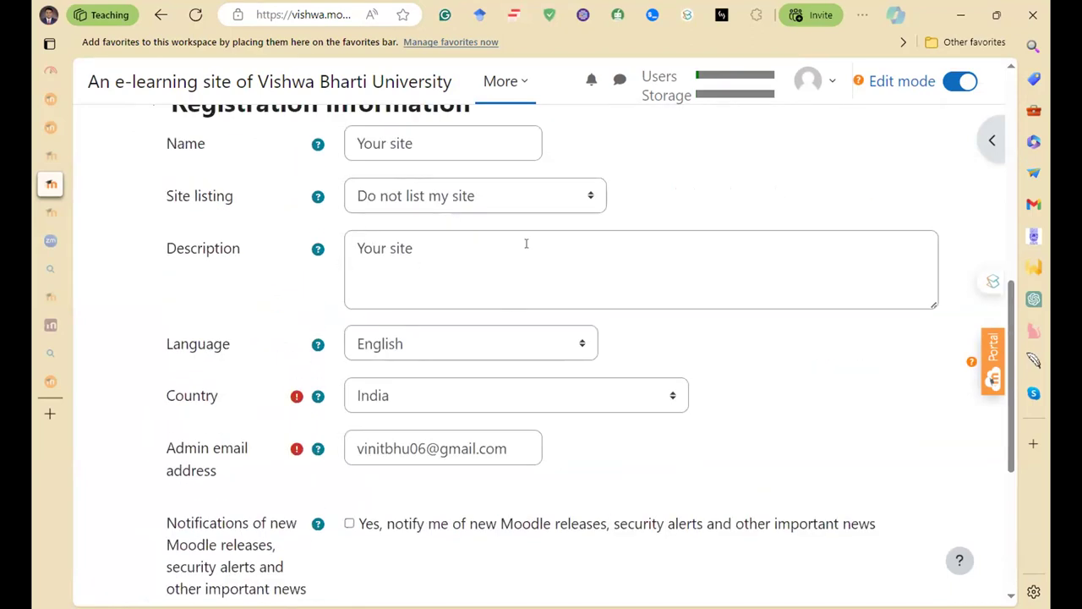
{"action": "scroll", "coordinate": [397, 207], "scroll_direction": "up", "scroll_amount": 2}
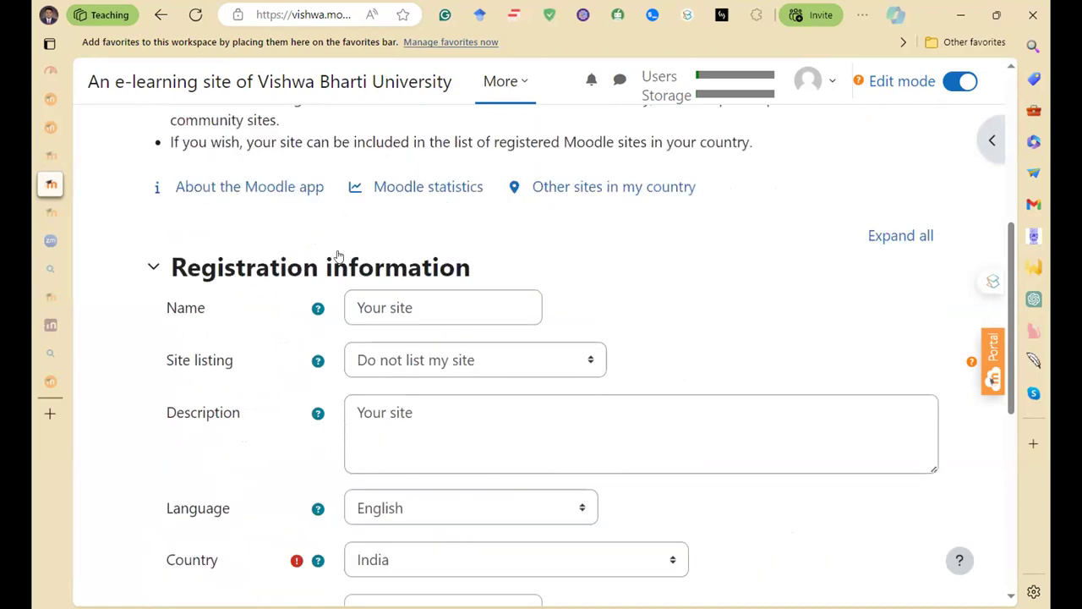
{"action": "scroll", "coordinate": [229, 241], "scroll_direction": "down", "scroll_amount": 6}
{"action": "scroll", "coordinate": [203, 247], "scroll_direction": "up", "scroll_amount": 5}
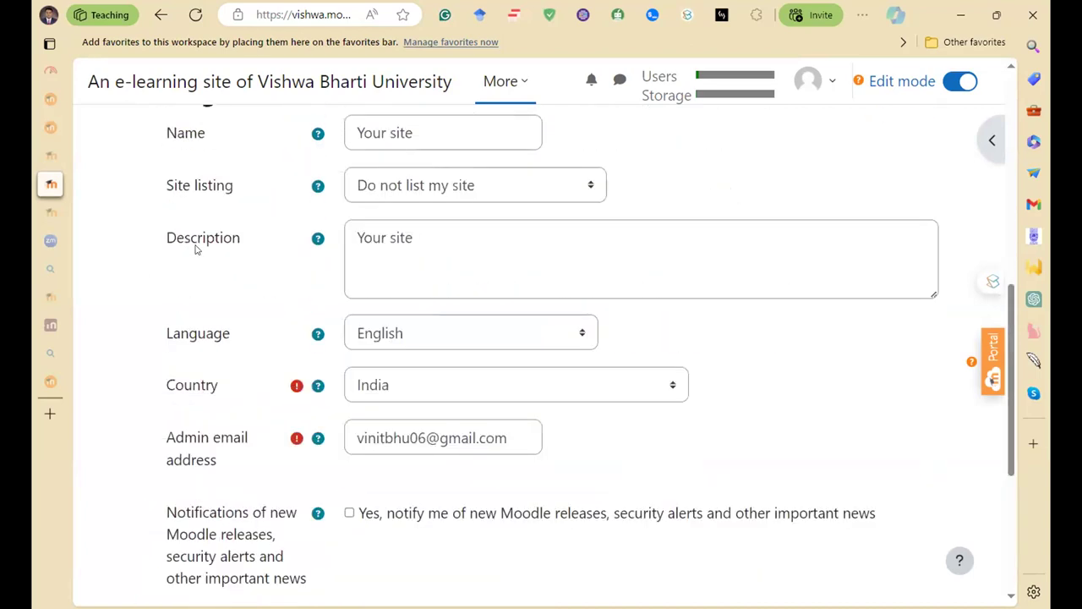
{"action": "scroll", "coordinate": [329, 464], "scroll_direction": "up", "scroll_amount": 4}
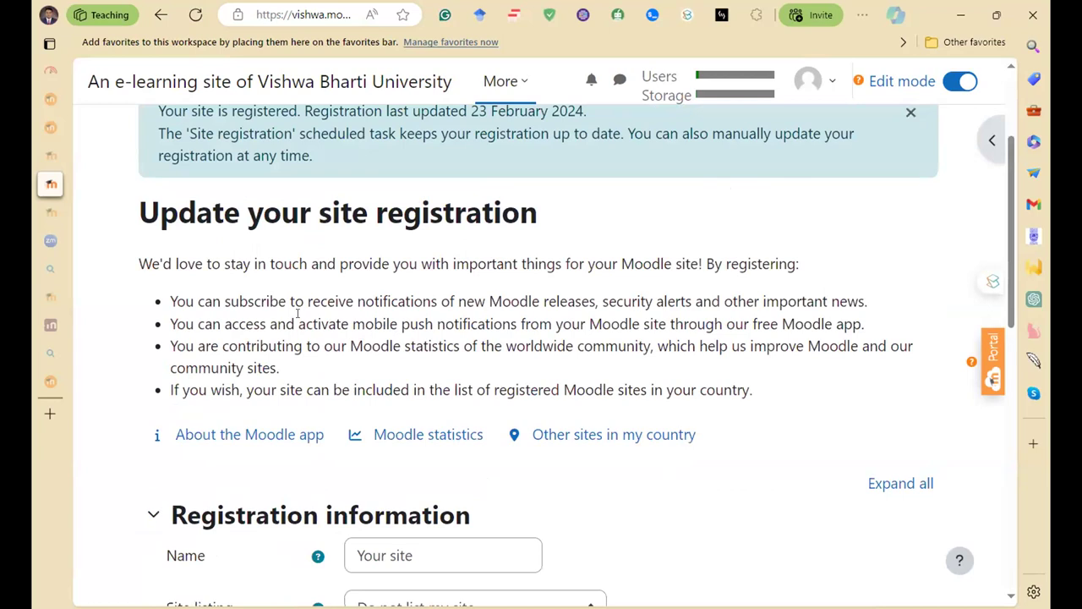
{"action": "scroll", "coordinate": [229, 291], "scroll_direction": "up", "scroll_amount": 2}
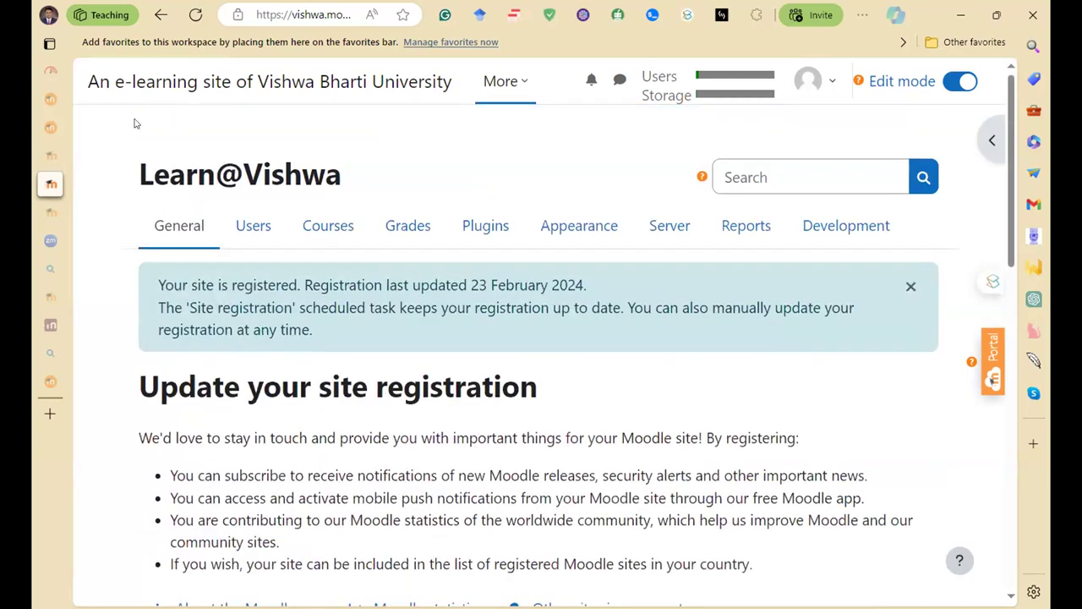
- Return to the General settings, view the Manage badges page of the Badges group, and go back to the list
{"action": "left_click", "coordinate": [160, 14]}
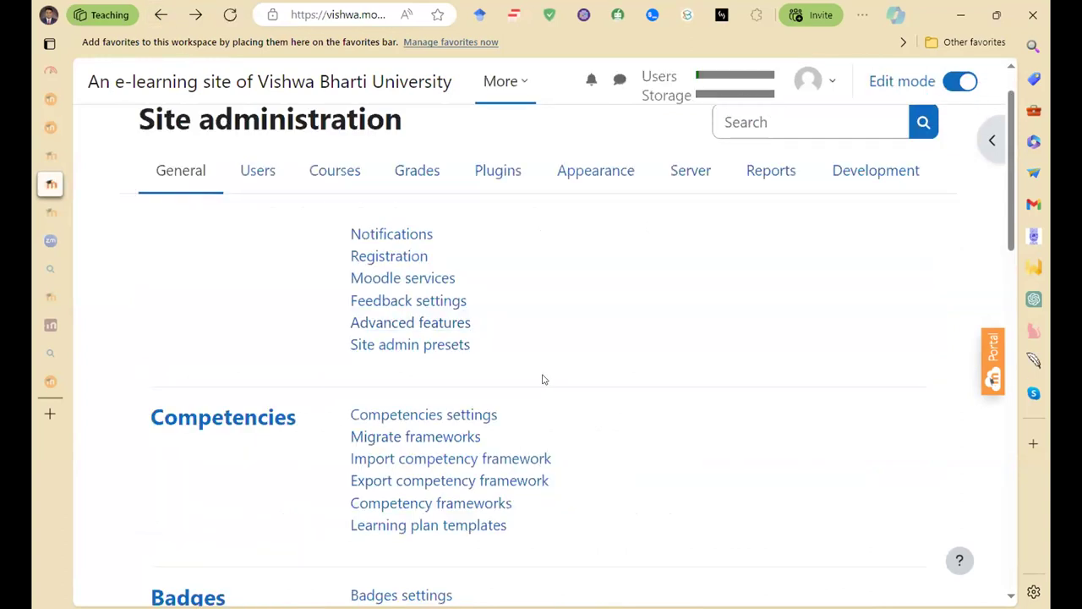
{"action": "scroll", "coordinate": [557, 379], "scroll_direction": "down", "scroll_amount": 4}
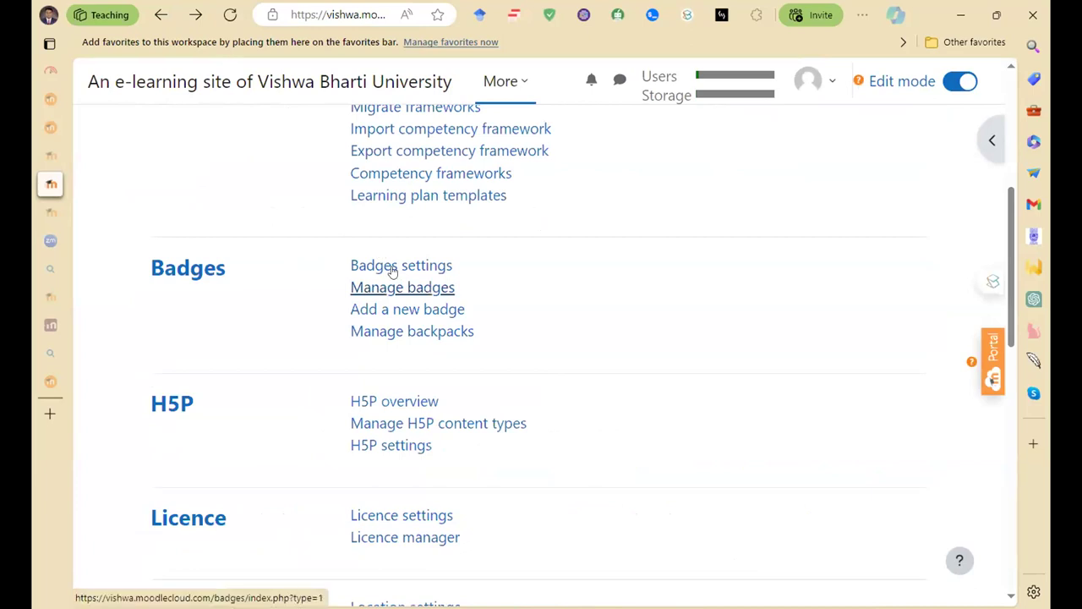
{"action": "key", "text": "Return"}
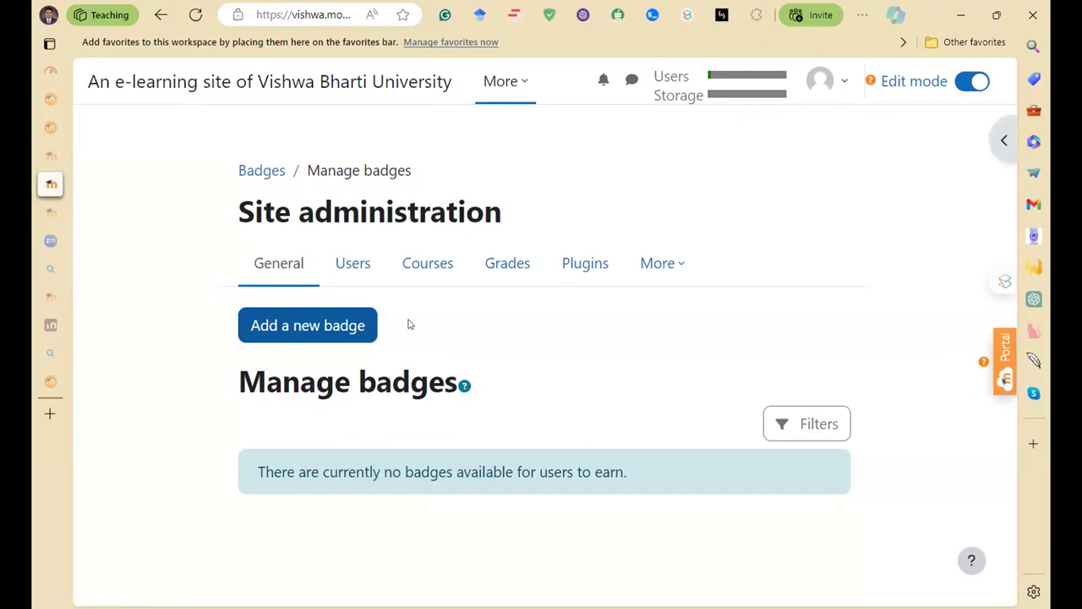
{"action": "left_click", "coordinate": [161, 14]}
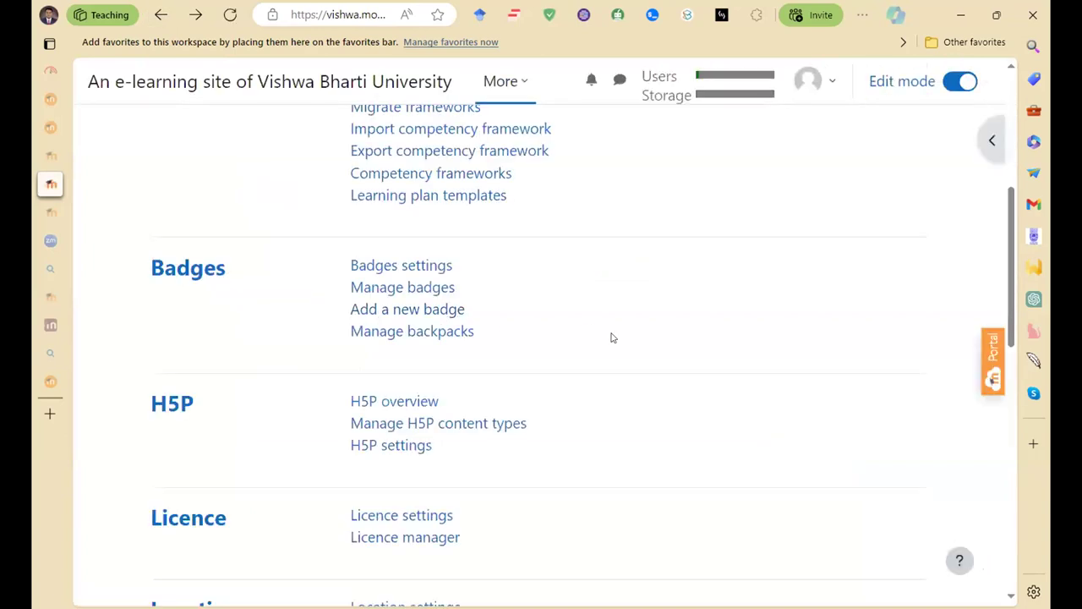
- Look through the remaining General setting groups from Licence to MoodleNet and open the Mobile settings page
{"action": "scroll", "coordinate": [583, 369], "scroll_direction": "down", "scroll_amount": 4}
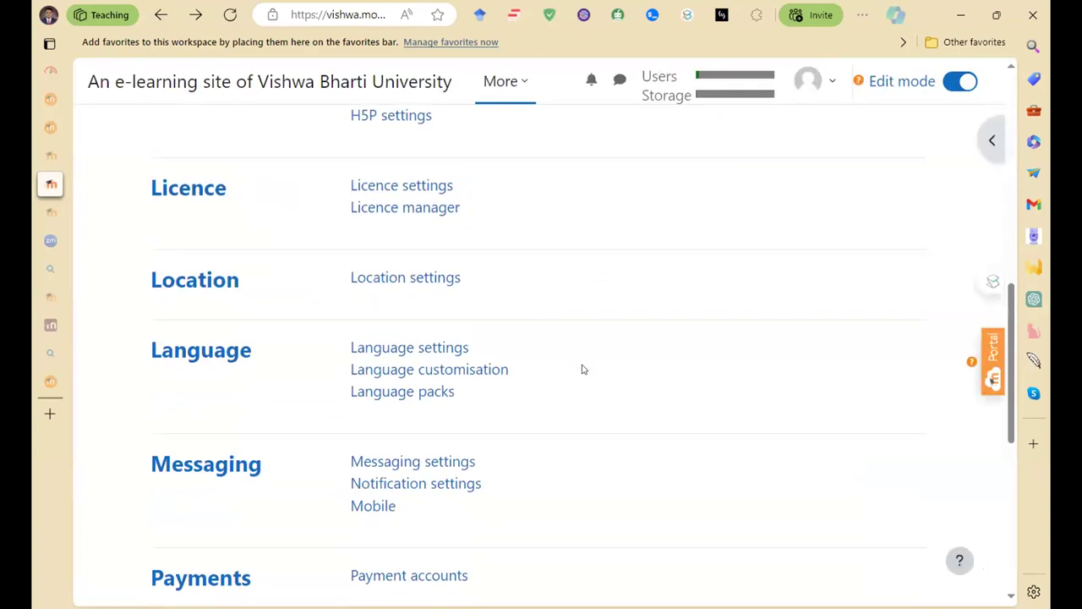
{"action": "scroll", "coordinate": [615, 352], "scroll_direction": "down", "scroll_amount": 2}
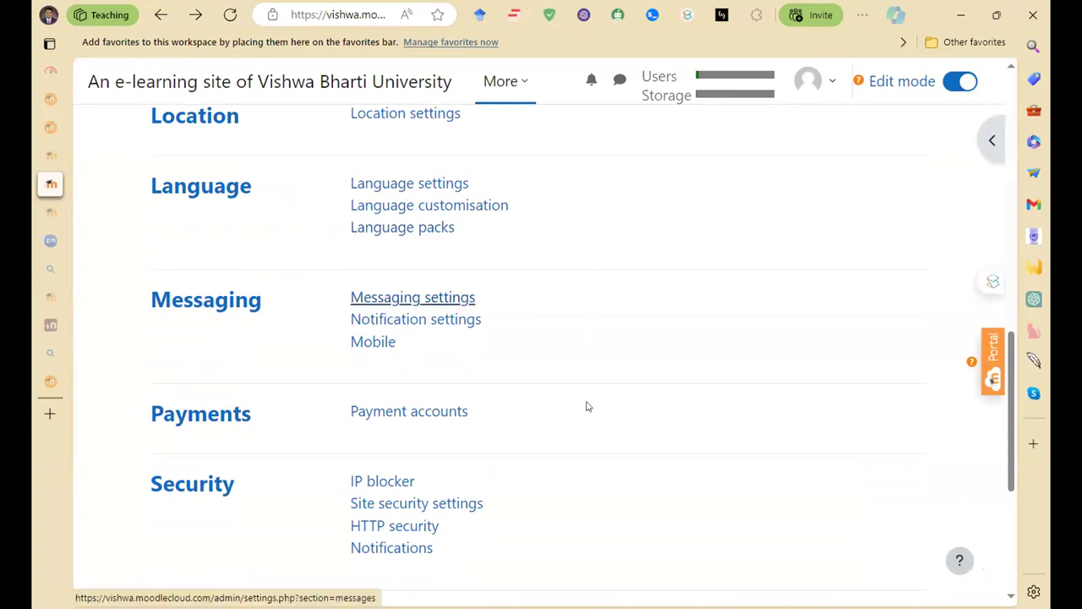
{"action": "scroll", "coordinate": [588, 407], "scroll_direction": "down", "scroll_amount": 4}
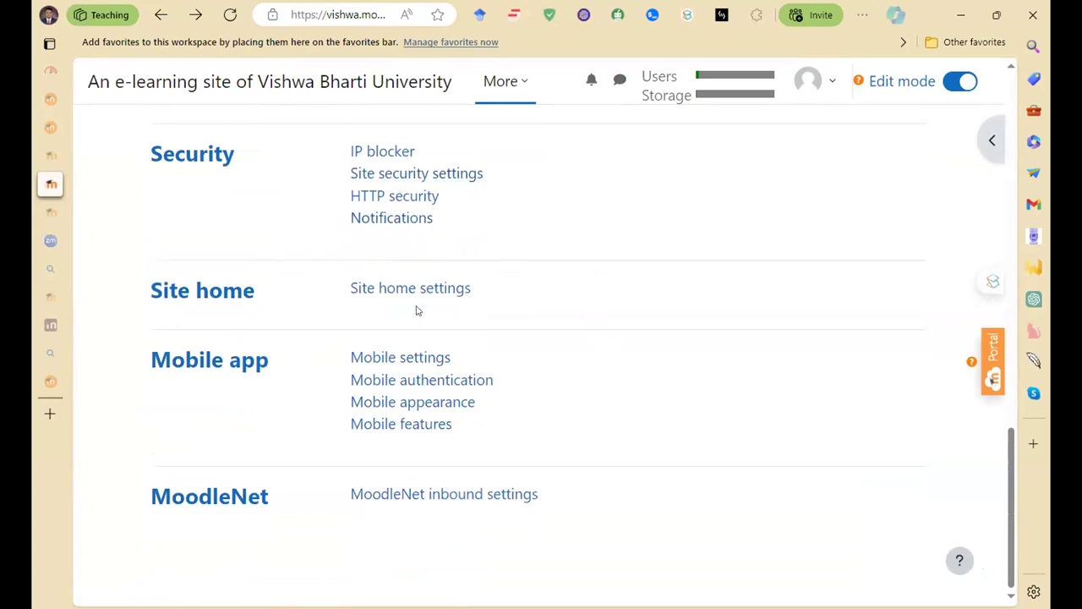
{"action": "left_click", "coordinate": [423, 358]}
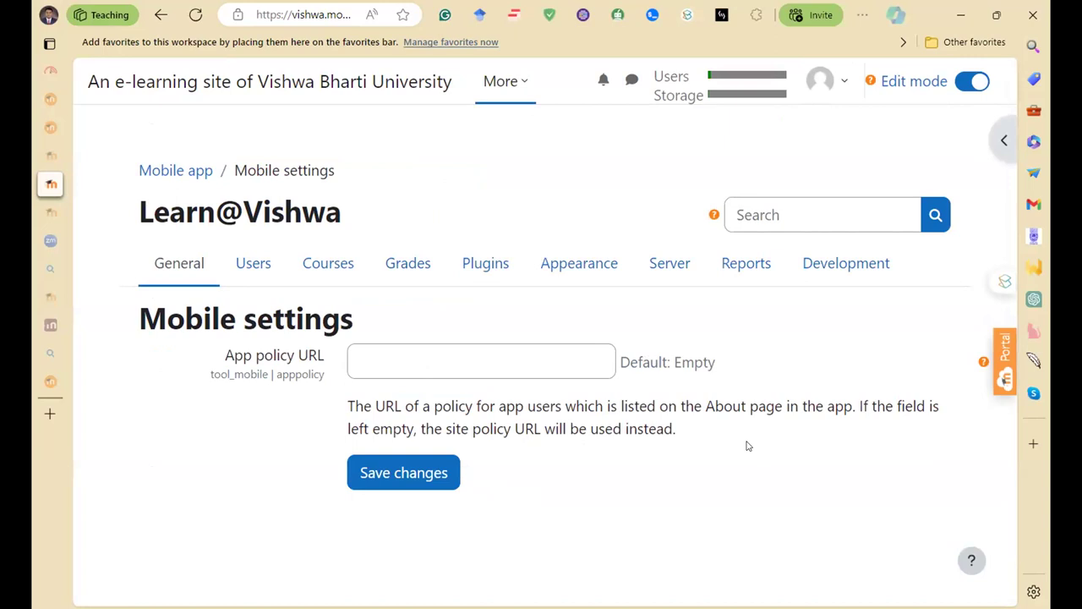
- Return to the General section and look over the Mobile app group and the top of the settings list
{"action": "left_click", "coordinate": [193, 262]}
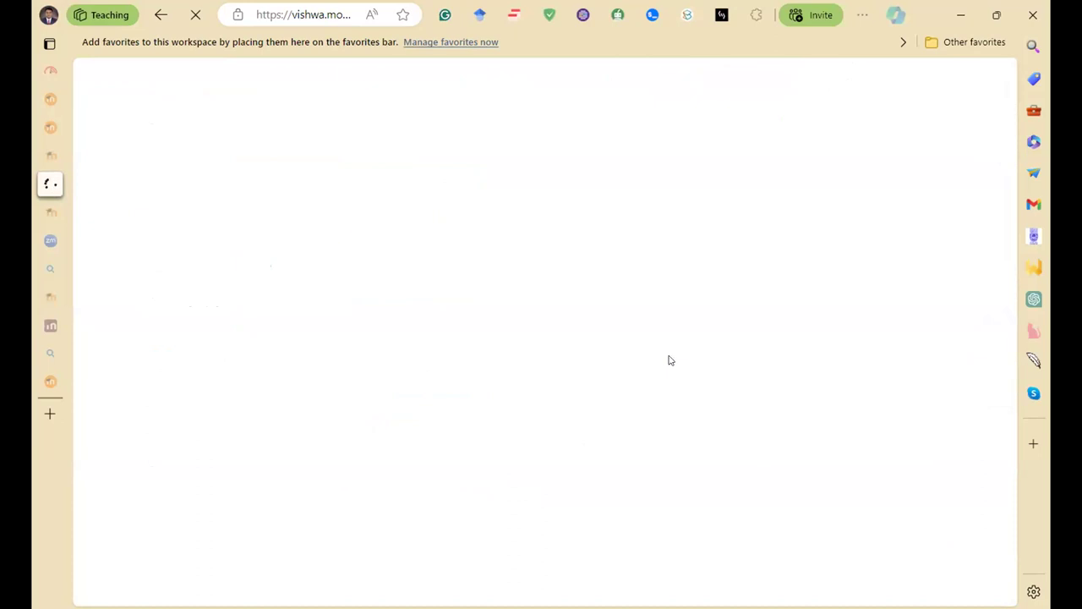
{"action": "scroll", "coordinate": [591, 383], "scroll_direction": "down", "scroll_amount": 15}
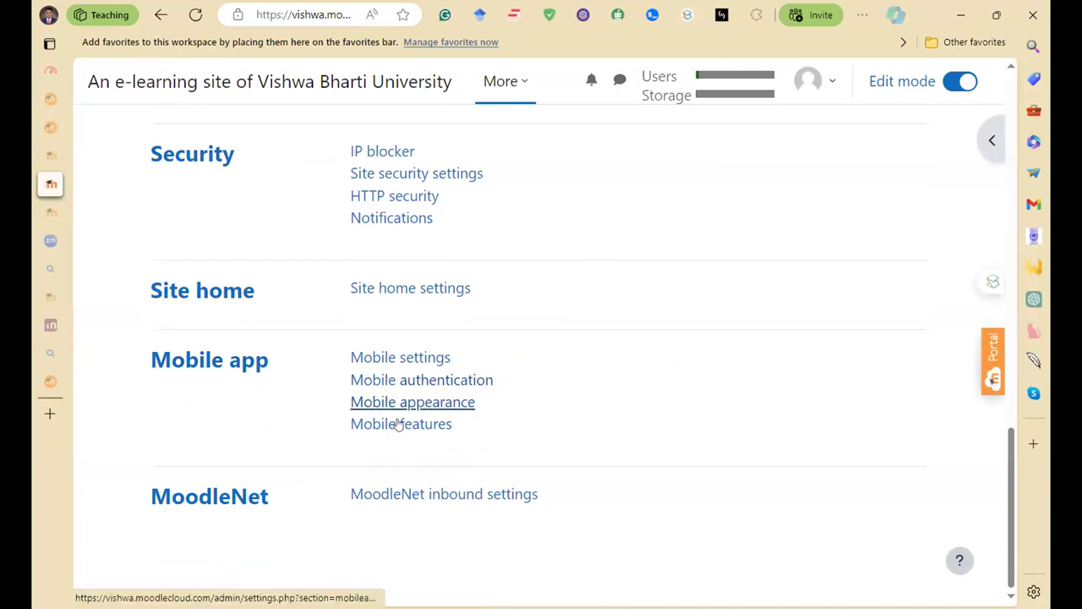
{"action": "scroll", "coordinate": [592, 395], "scroll_direction": "up", "scroll_amount": 20}
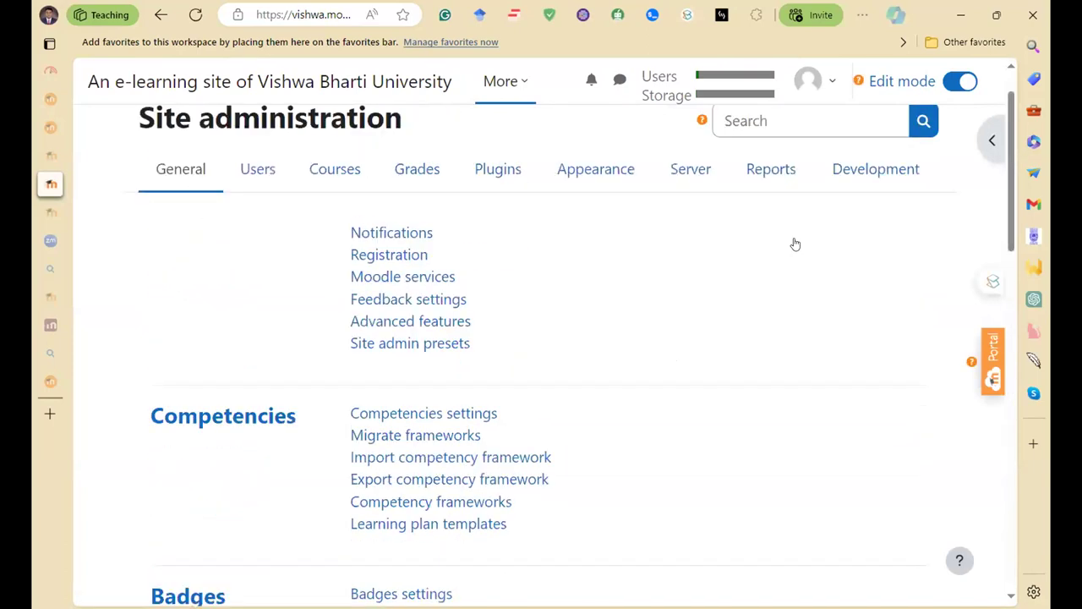
- Open My courses, go through its three-part guided tour, and close the course creation video
{"action": "left_click", "coordinate": [528, 95]}
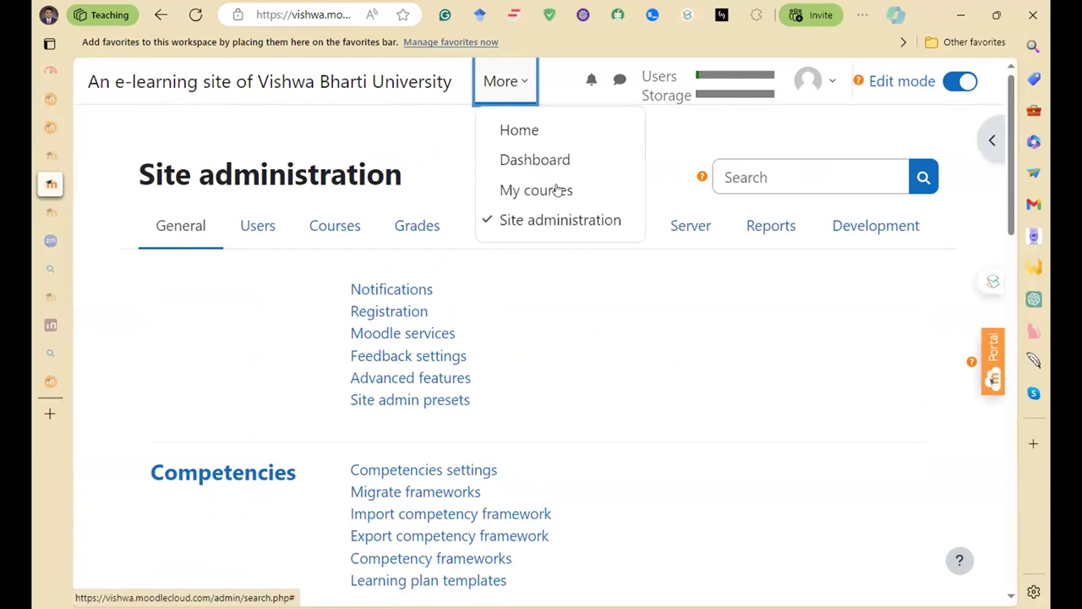
{"action": "left_click", "coordinate": [557, 188]}
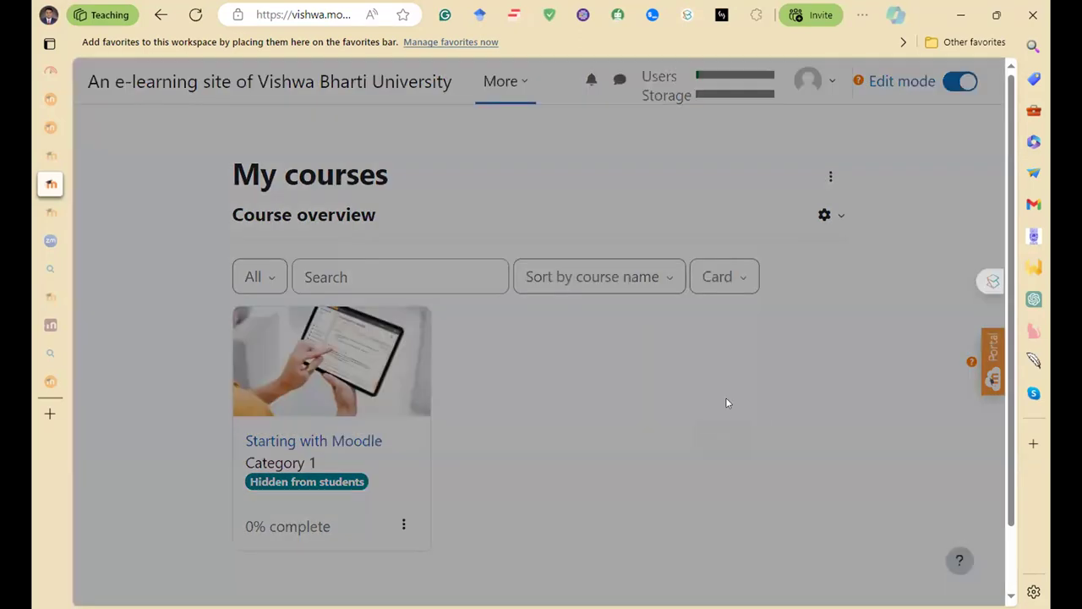
{"action": "left_click", "coordinate": [710, 423]}
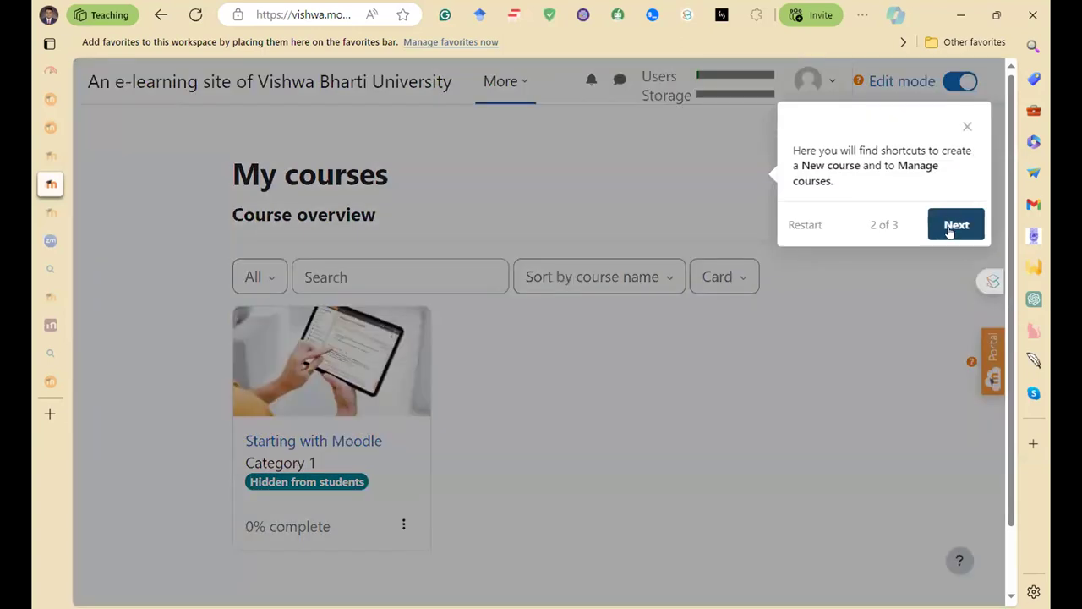
{"action": "left_click", "coordinate": [950, 229]}
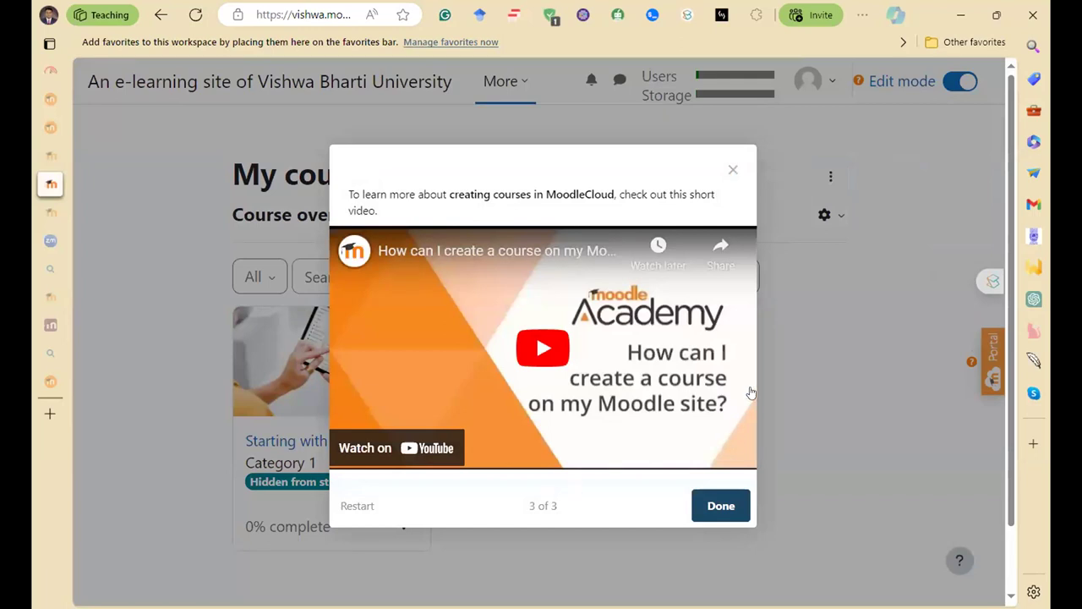
{"action": "left_click", "coordinate": [730, 175]}
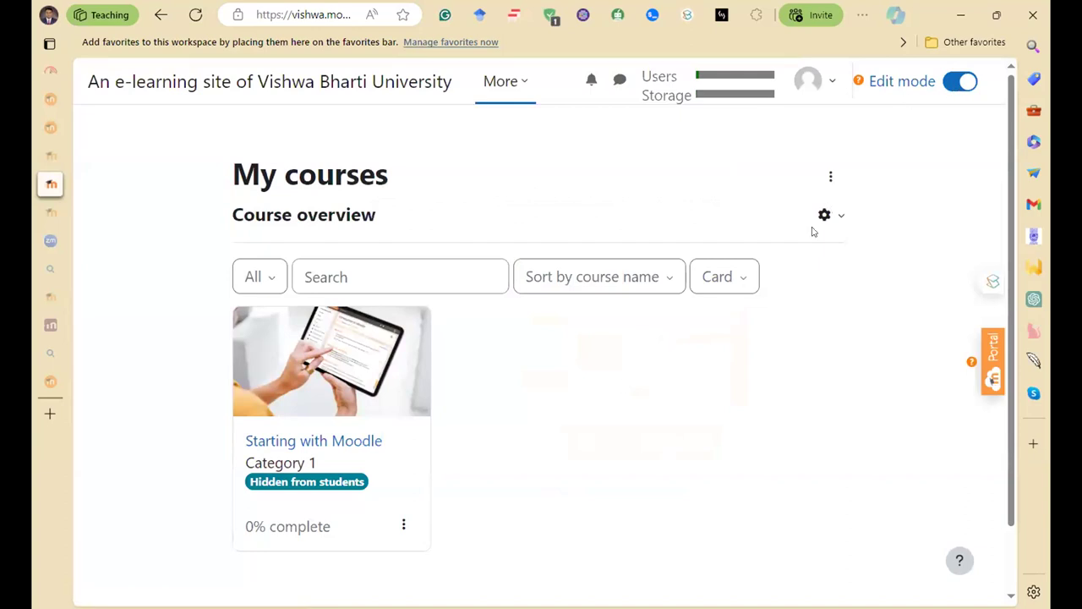
- Check the course management options on My courses, turn edit mode off to compare them, and turn it back on
{"action": "left_click", "coordinate": [832, 177]}
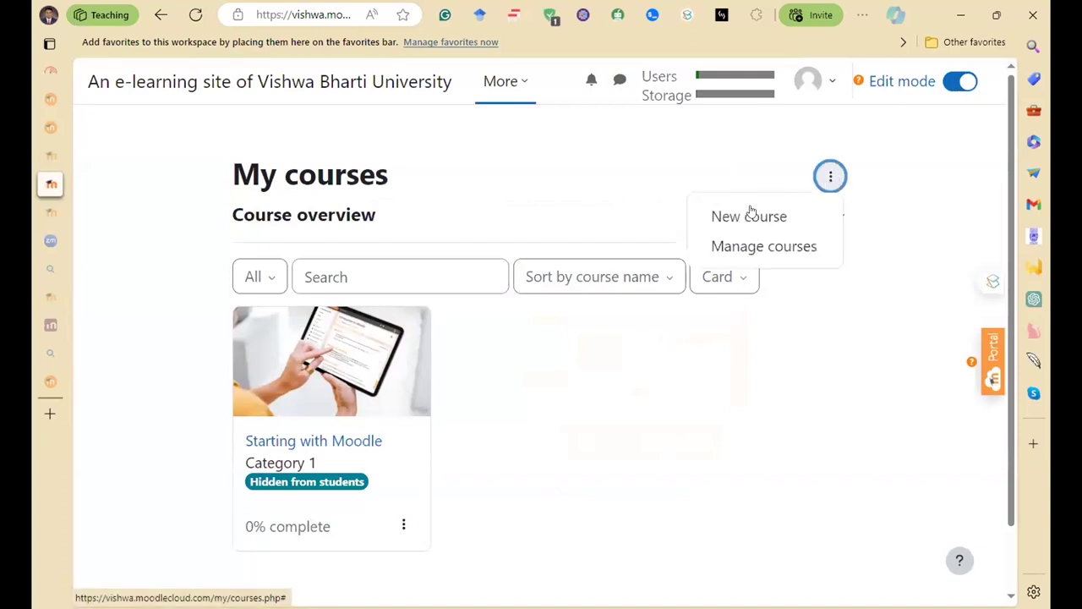
{"action": "left_click", "coordinate": [956, 82]}
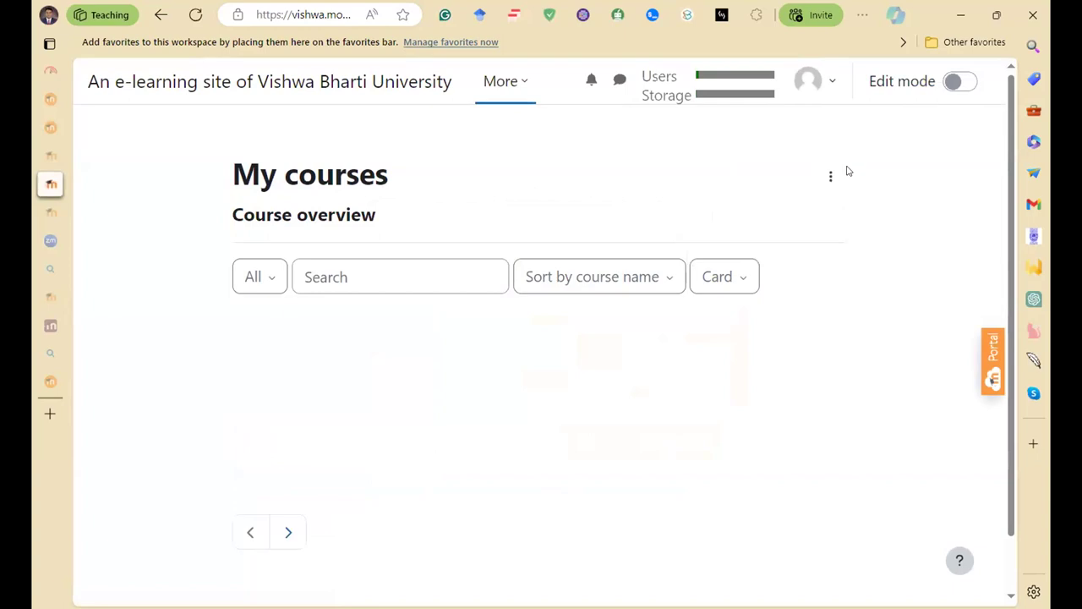
{"action": "left_click", "coordinate": [830, 177]}
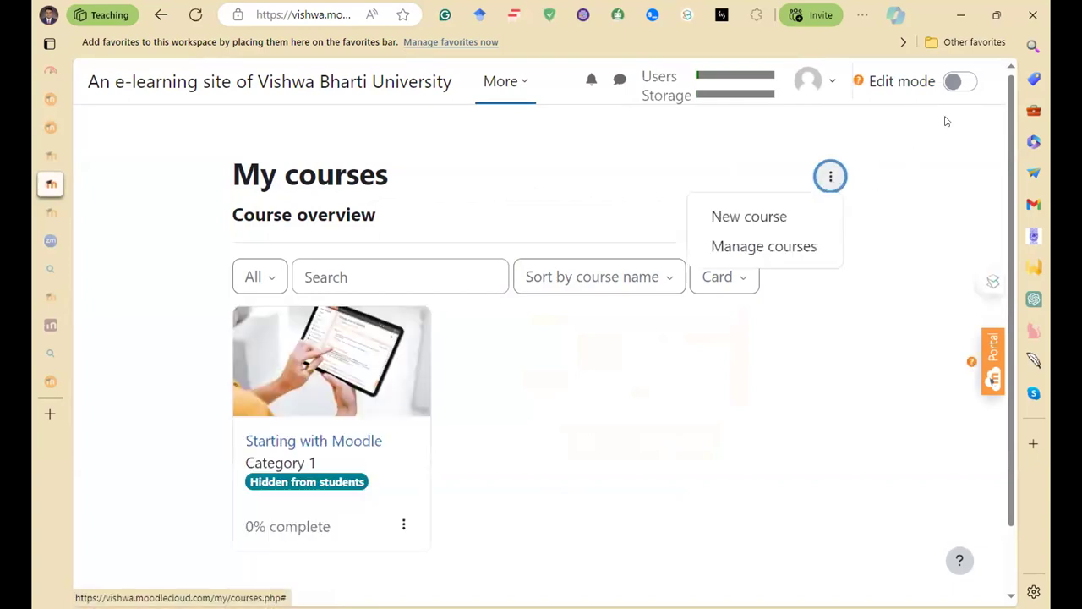
{"action": "left_click", "coordinate": [935, 103]}
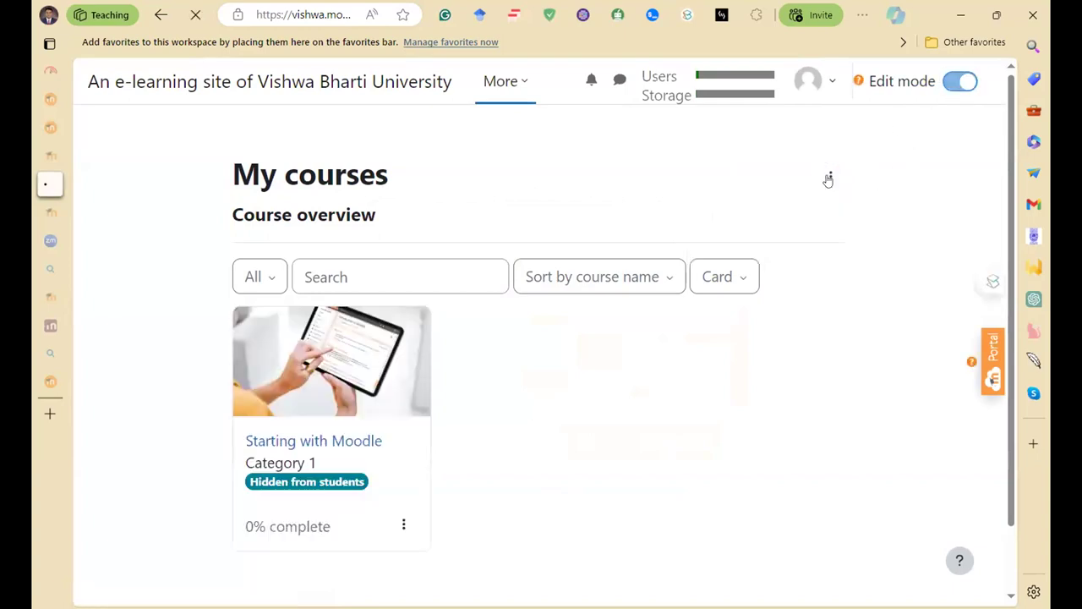
- Start a new course from the course management options and look over the General and Description fields of its form
{"action": "left_click", "coordinate": [830, 177]}
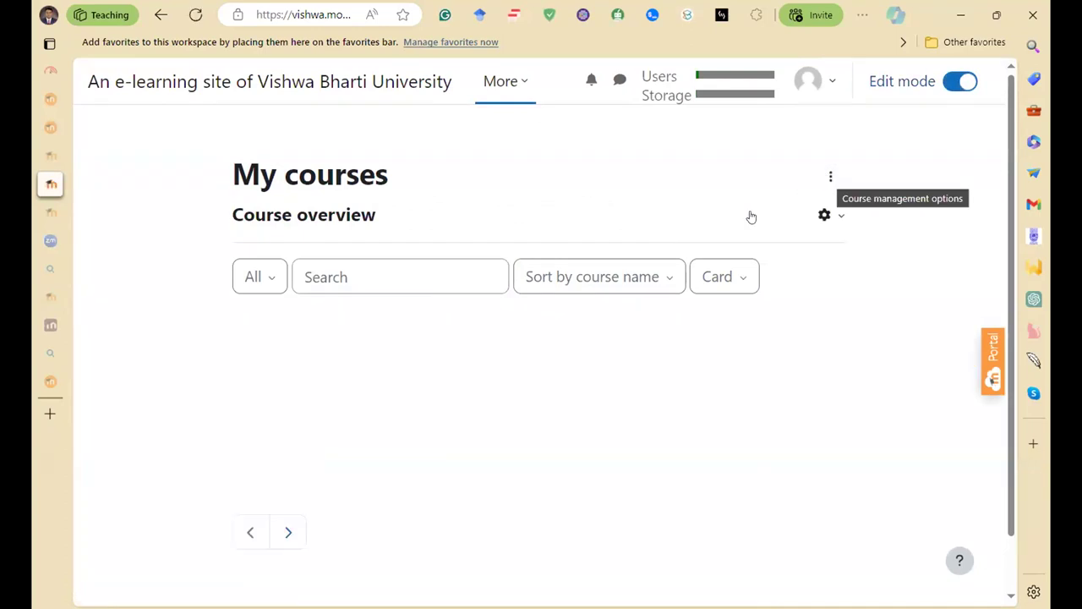
{"action": "left_click", "coordinate": [749, 217]}
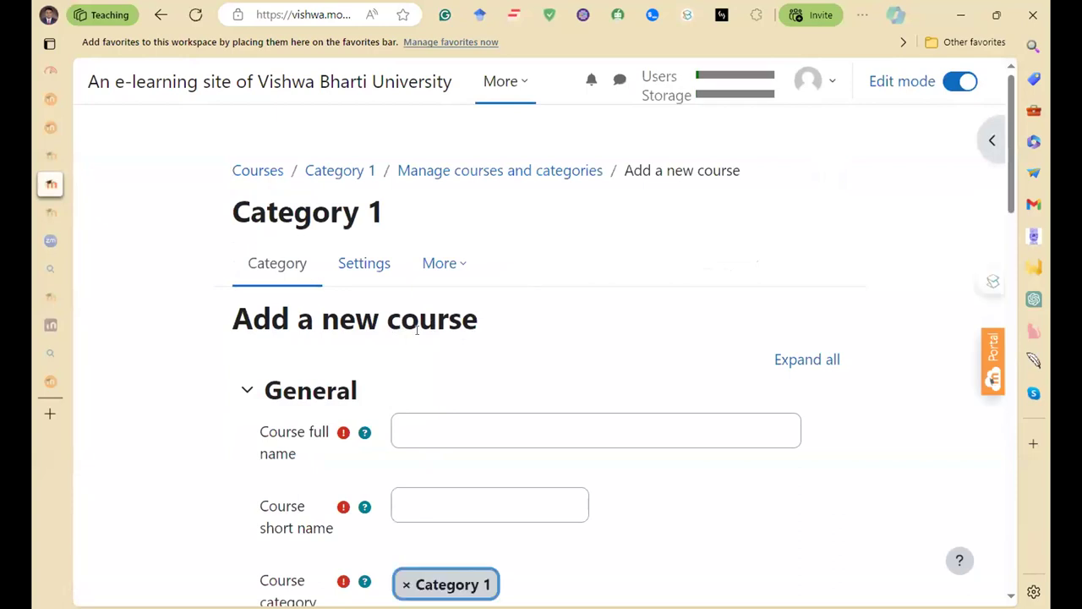
{"action": "scroll", "coordinate": [584, 376], "scroll_direction": "down", "scroll_amount": 10}
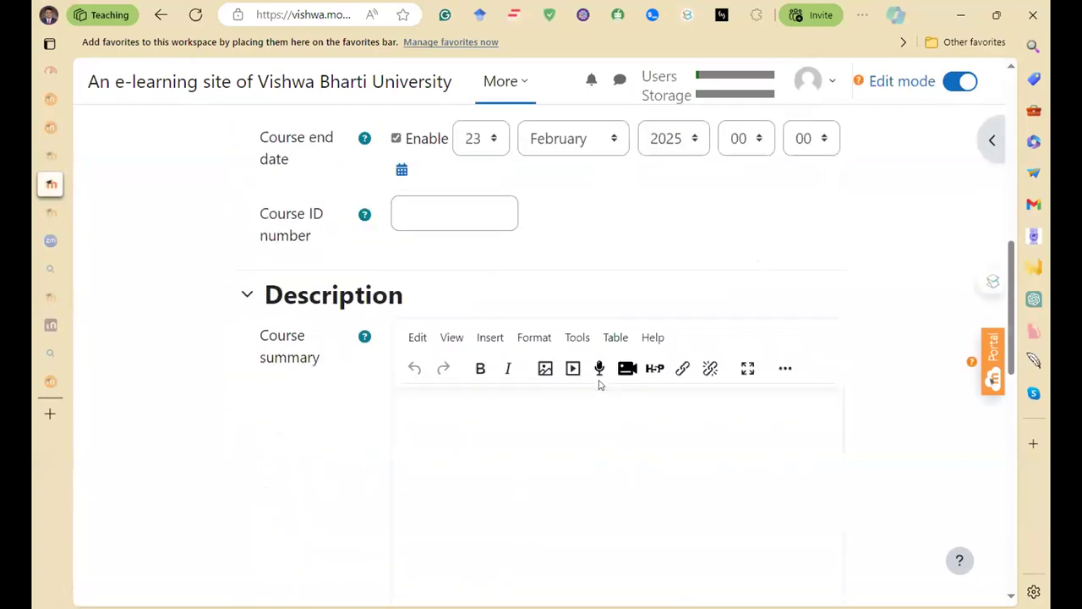
{"action": "scroll", "coordinate": [584, 372], "scroll_direction": "up", "scroll_amount": 10}
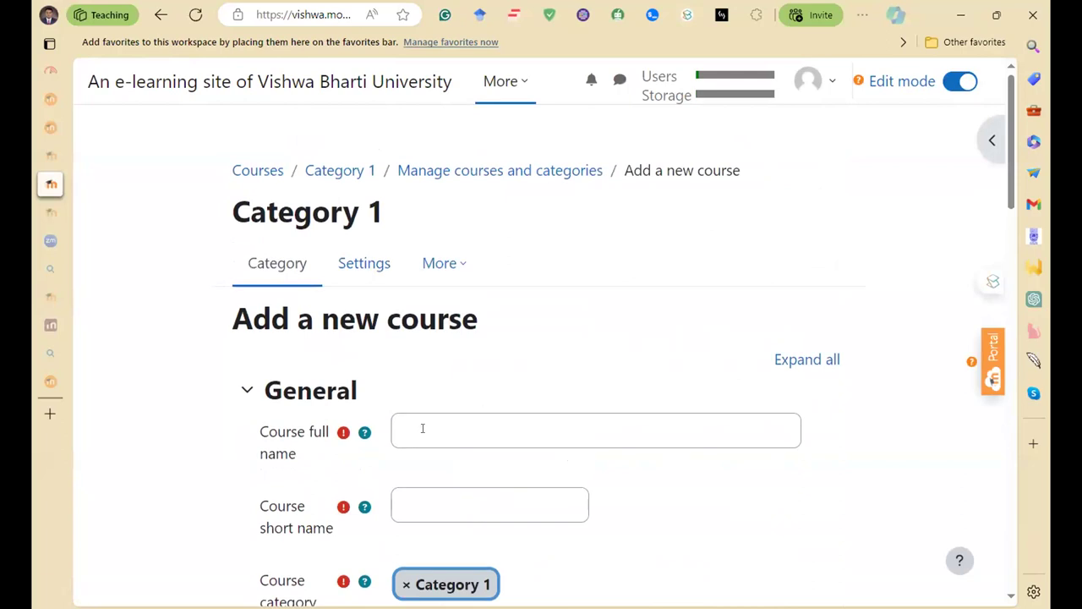
- Enter "IT Applications in Libraries" as the course full name
{"action": "left_click", "coordinate": [423, 429]}
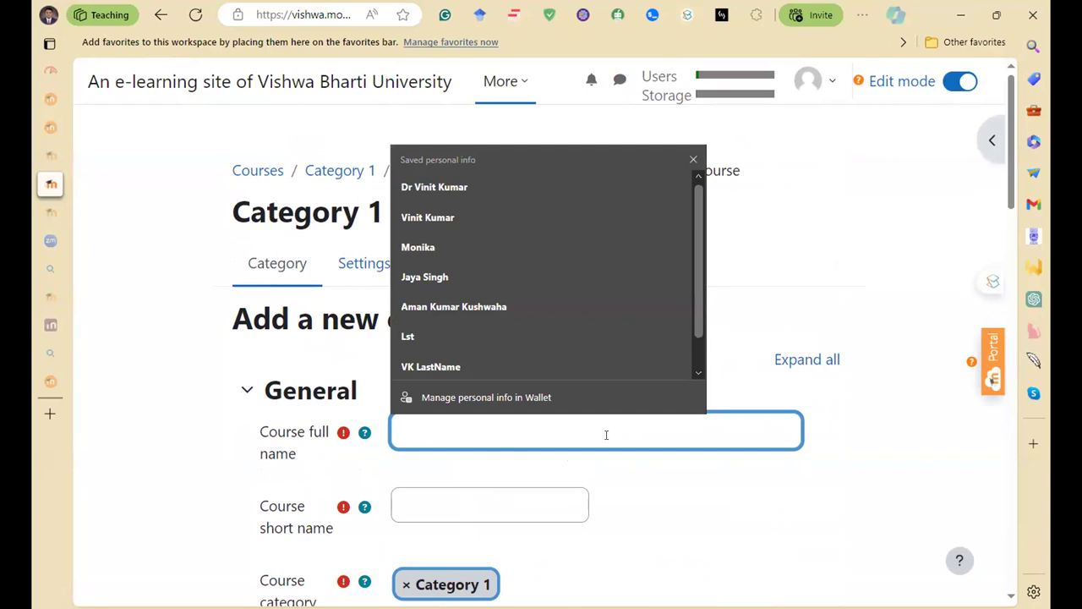
{"action": "type", "text": "IT"}
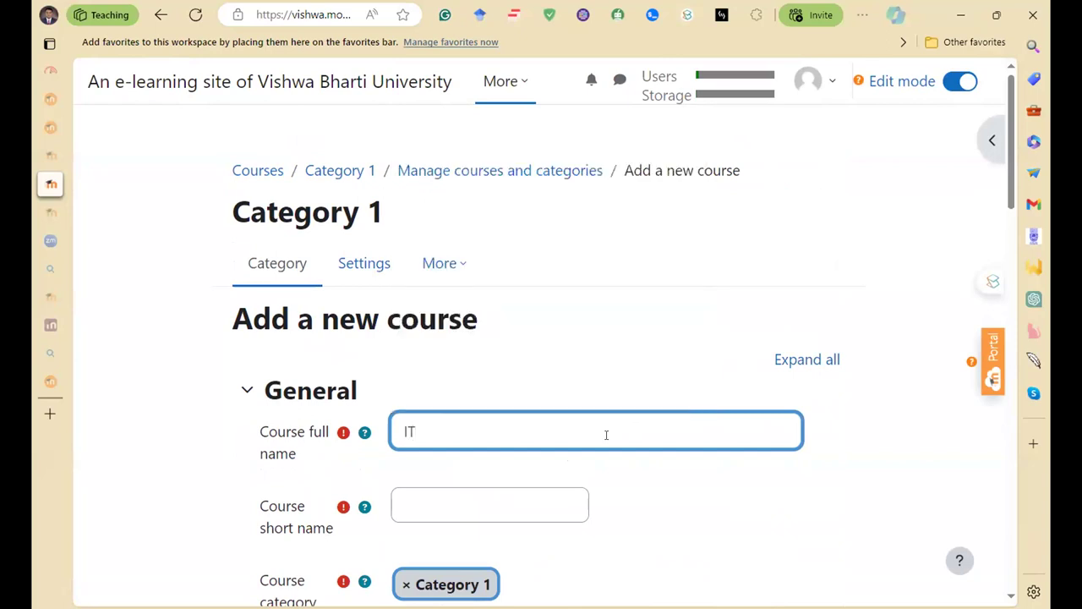
{"action": "type", "text": "A"}
{"action": "type", "text": "A"}
{"action": "type", "text": "pplications"}
{"action": "type", "text": " iN"}
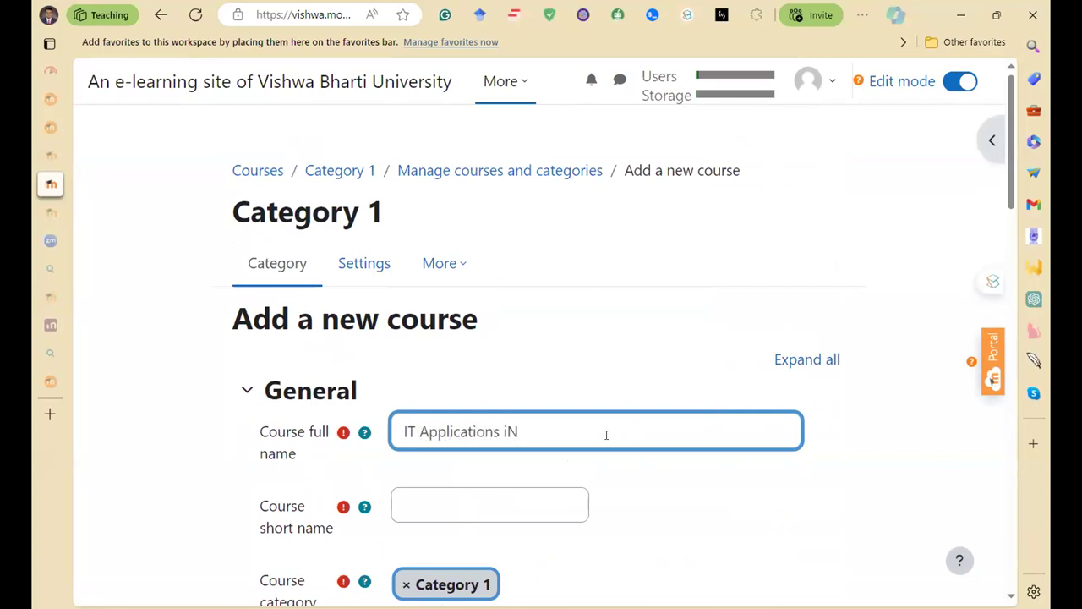
{"action": "type", "text": "n Libraries"}
- Set the course short name to "MLIS-103" and go on to the course category and date fields
{"action": "left_click", "coordinate": [502, 494]}
{"action": "type", "text": "I"}
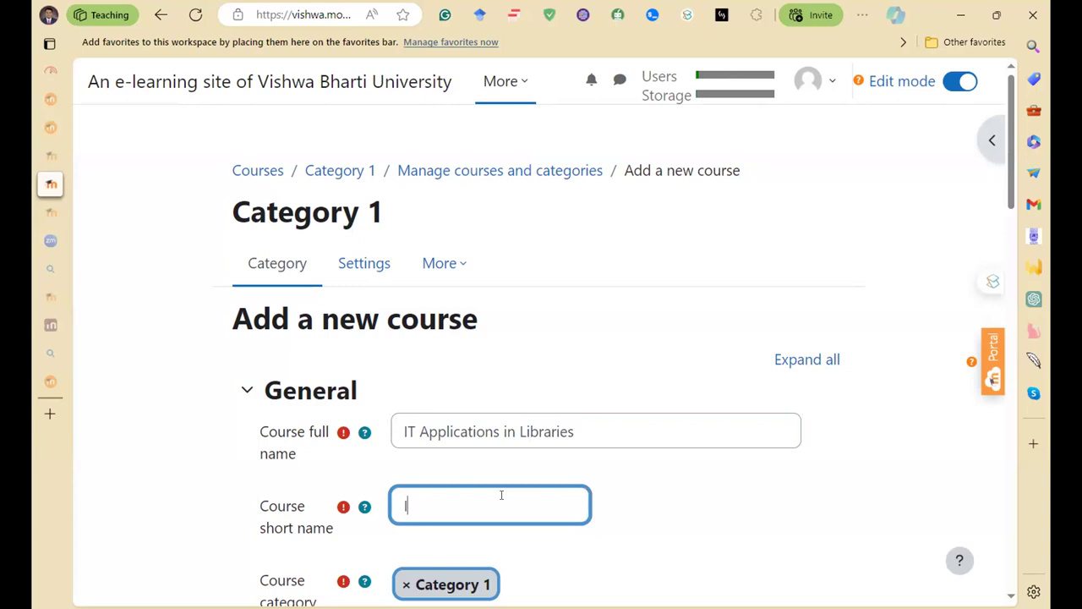
{"action": "type", "text": "TAL"}
{"action": "double_click", "coordinate": [436, 496]}
{"action": "type", "text": "MLIS-103"}
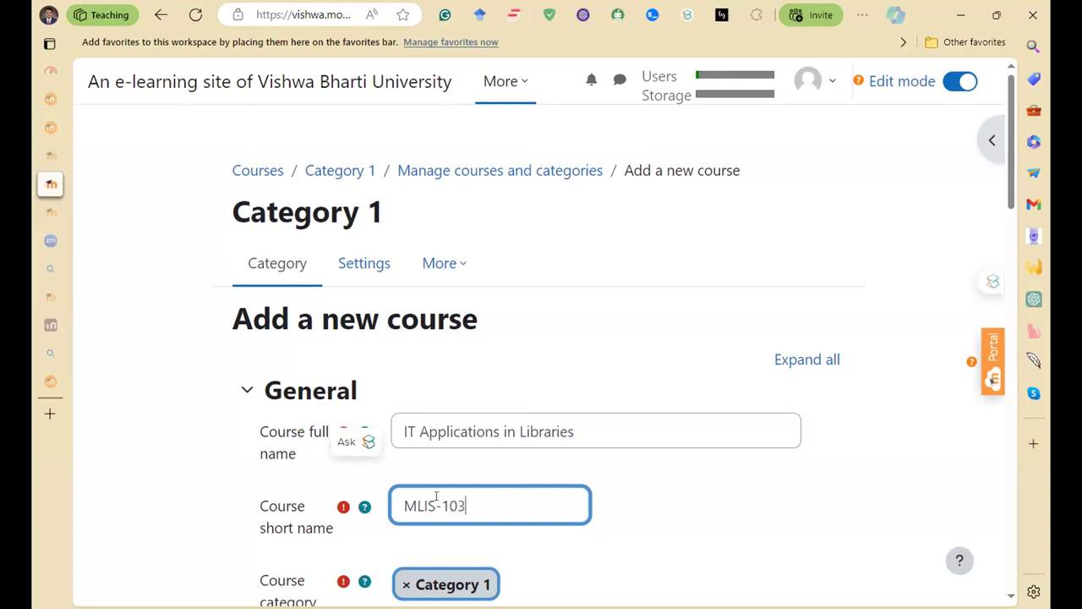
{"action": "scroll", "coordinate": [457, 493], "scroll_direction": "down", "scroll_amount": 5}
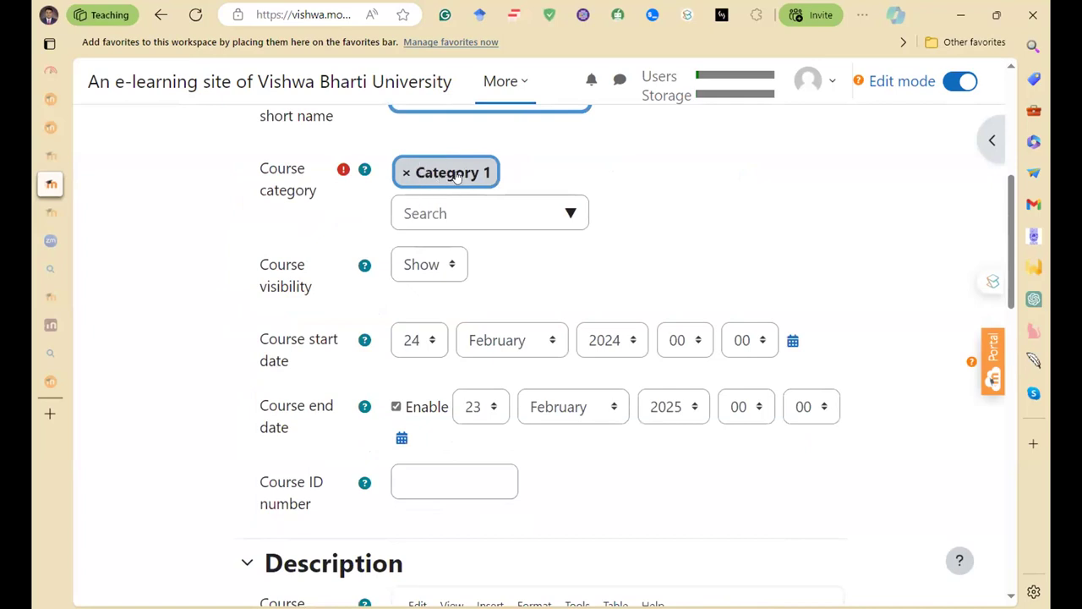
- Check the available choices for the course category and the course visibility, keeping Category 1 and Show
{"action": "left_click", "coordinate": [495, 207]}
{"action": "left_click", "coordinate": [567, 213]}
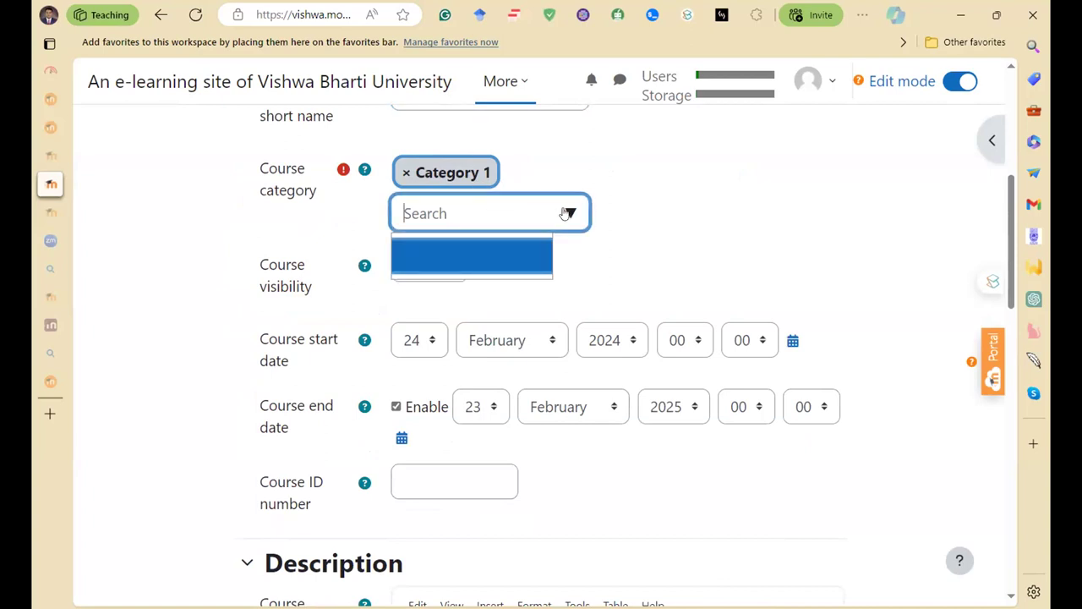
{"action": "left_click", "coordinate": [628, 228]}
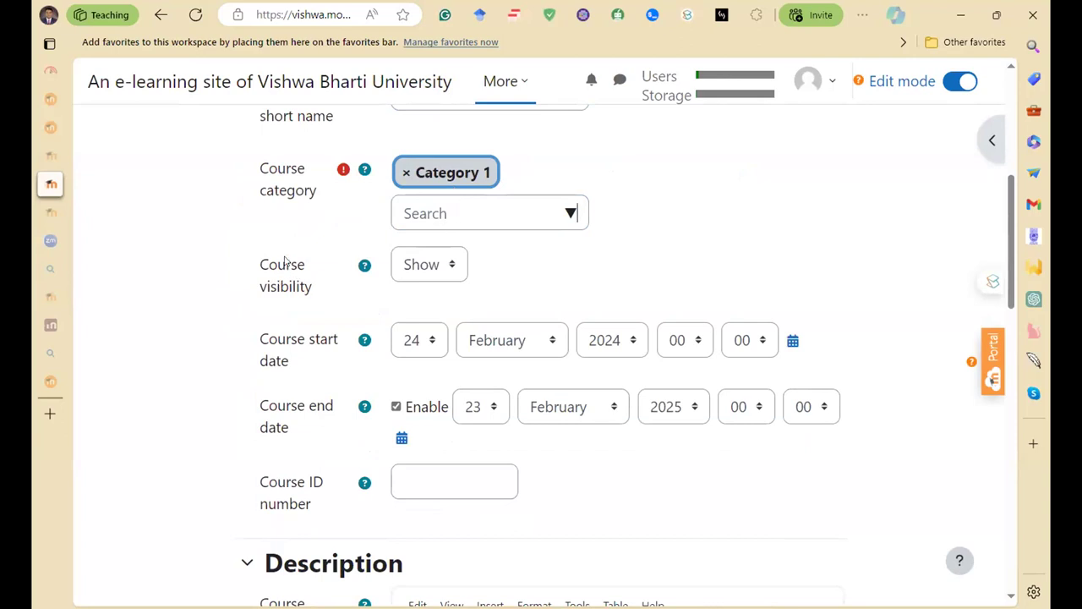
{"action": "left_click", "coordinate": [437, 276]}
{"action": "left_click", "coordinate": [438, 277]}
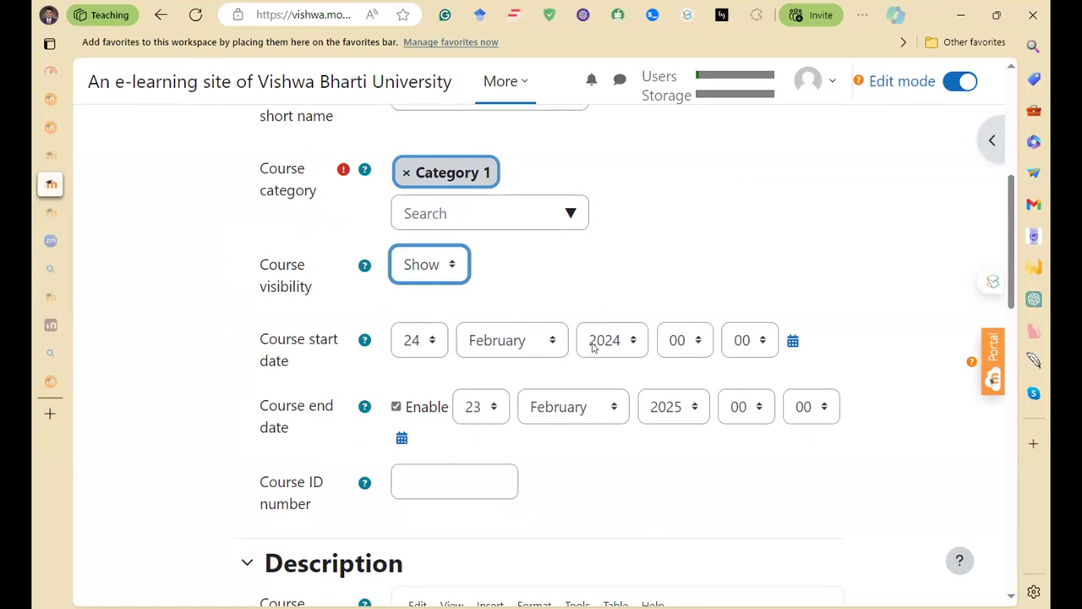
- Set the day of the course start date to 23, keeping February 2024
{"action": "left_click", "coordinate": [420, 346]}
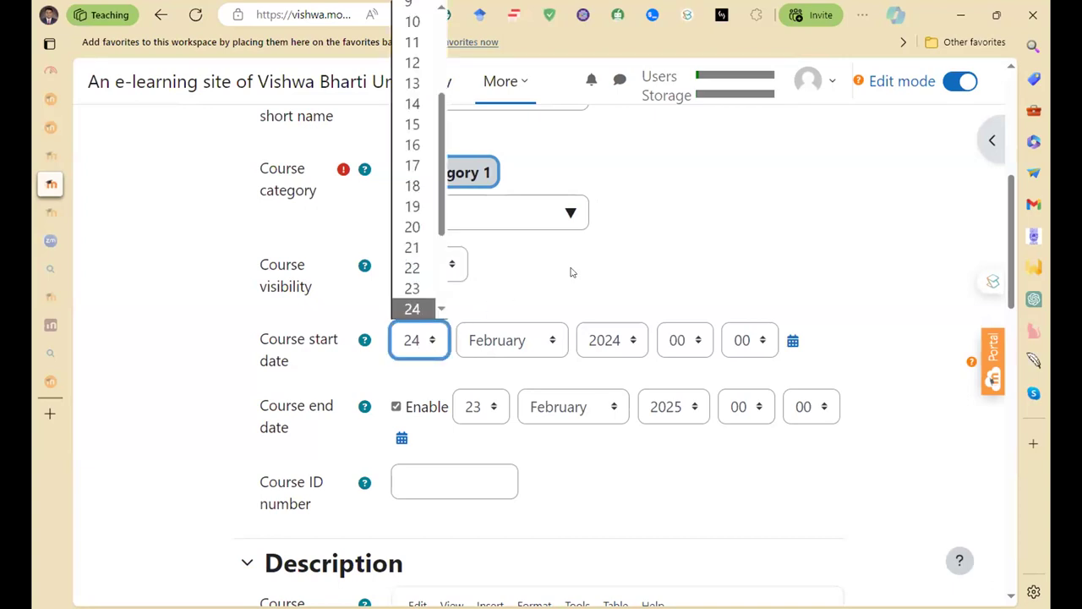
{"action": "left_click", "coordinate": [493, 334]}
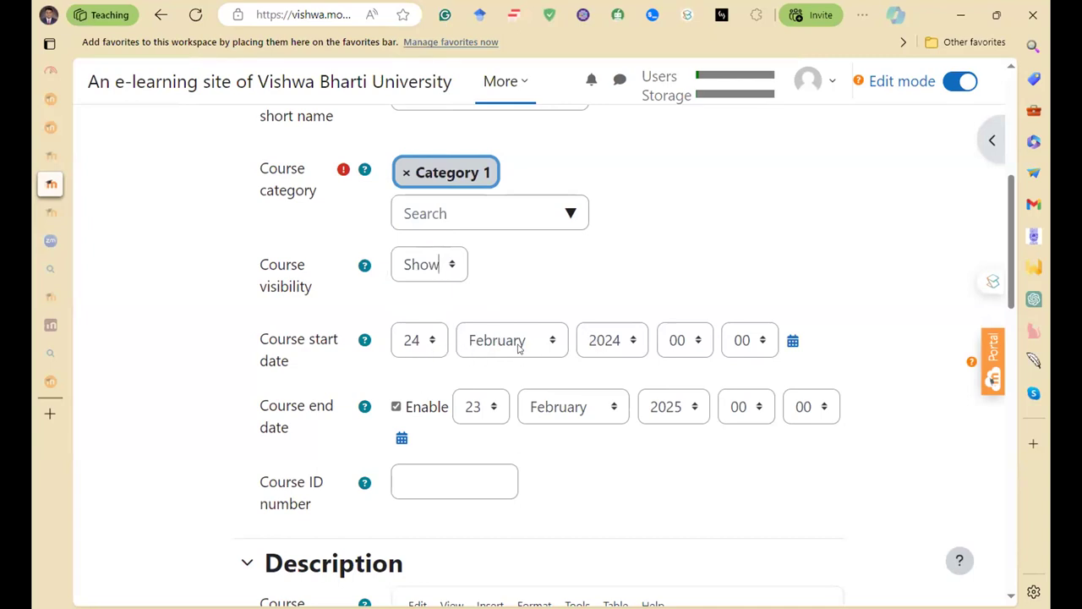
{"action": "left_click", "coordinate": [428, 343]}
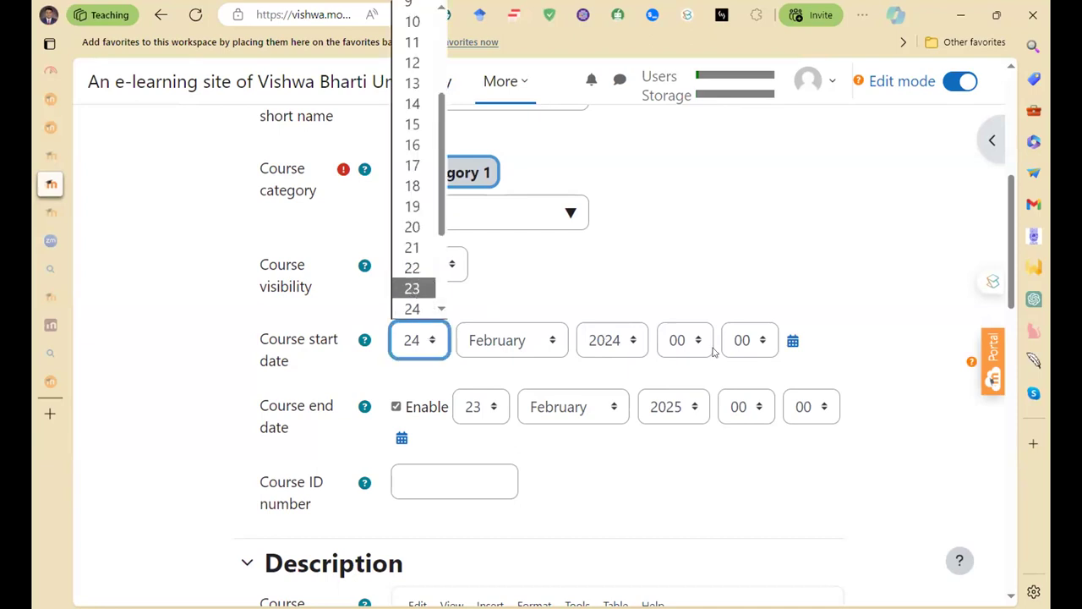
{"action": "key", "text": "Return"}
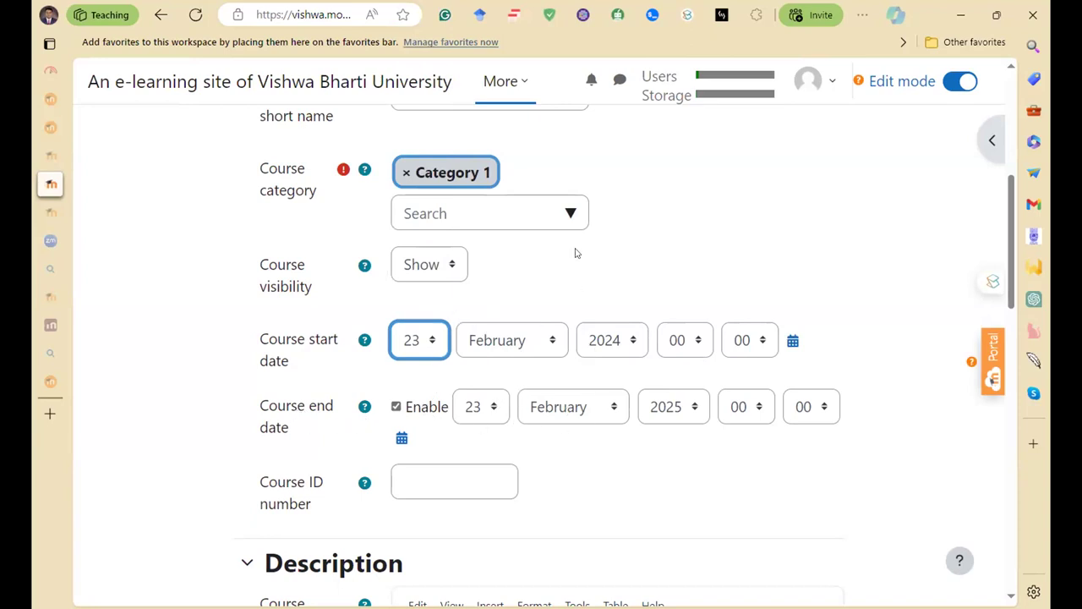
- Set the course end date to 30 June 2024
{"action": "left_click", "coordinate": [573, 407]}
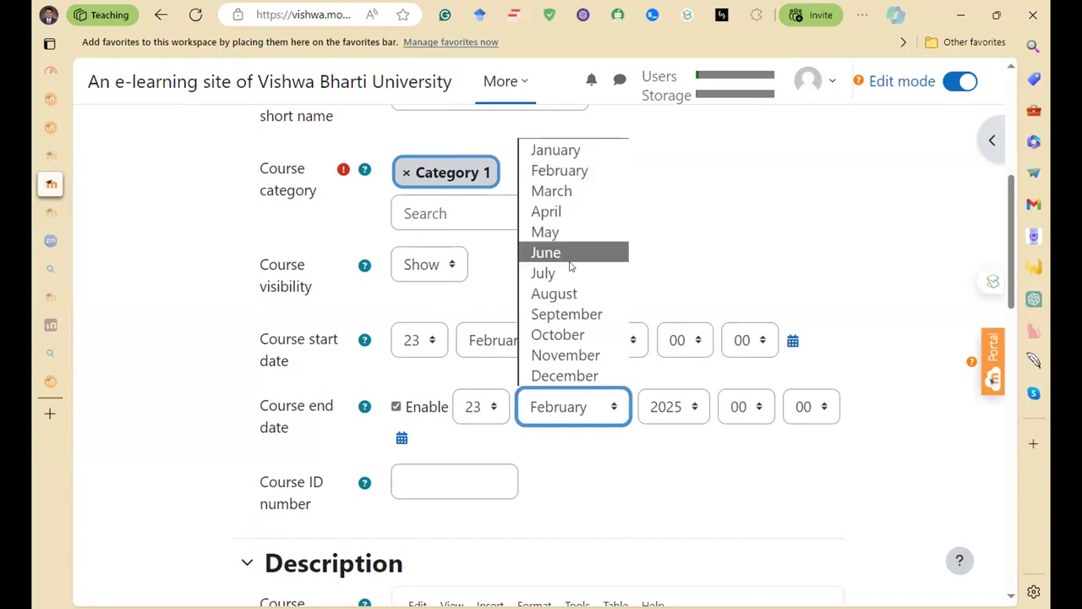
{"action": "key", "text": "Return"}
{"action": "left_click", "coordinate": [480, 407]}
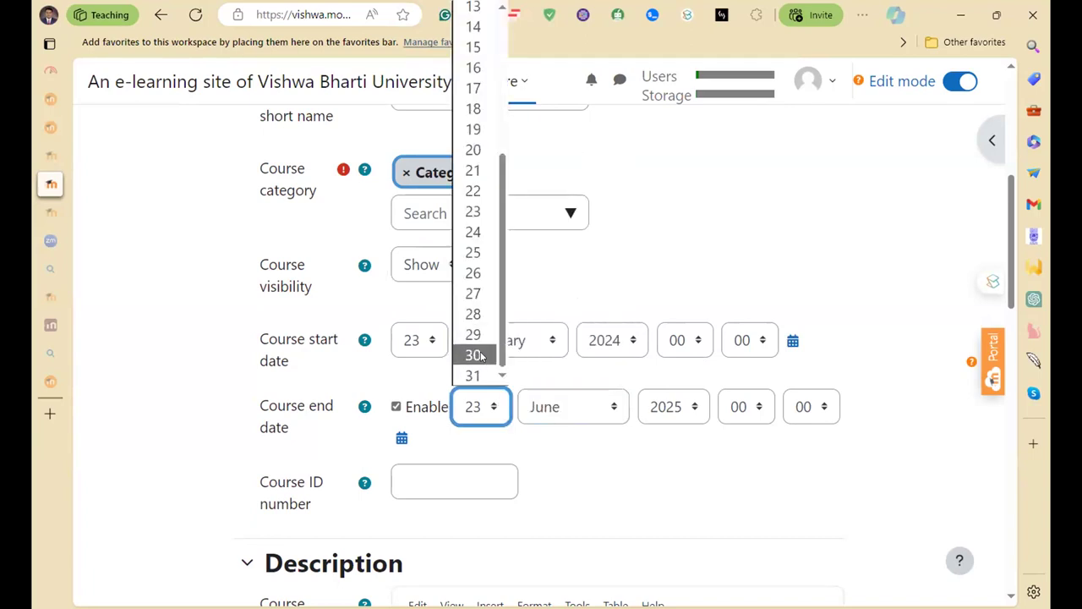
{"action": "key", "text": "Return"}
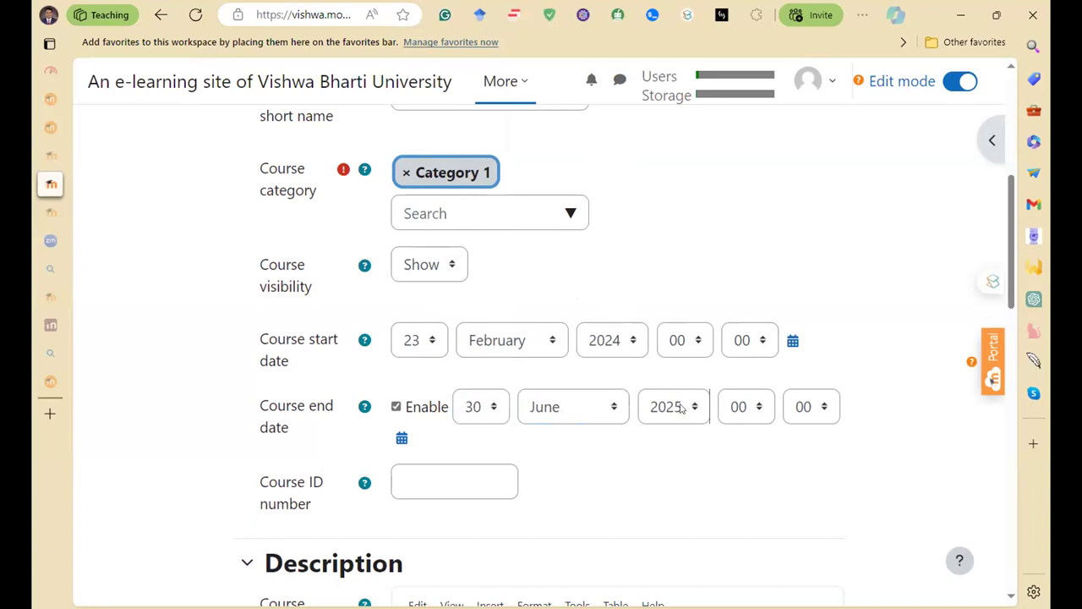
{"action": "left_click", "coordinate": [668, 406]}
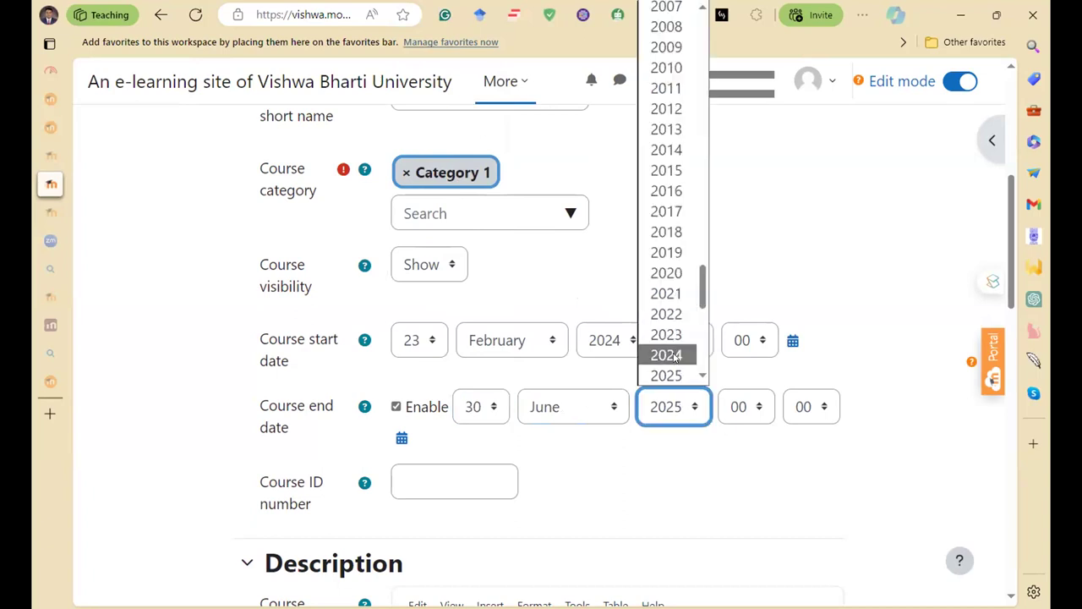
{"action": "left_click", "coordinate": [675, 355]}
- Leave the course ID number empty and enter the course summary "This course covers the various applications of Information Technology in libraries."
{"action": "scroll", "coordinate": [452, 477], "scroll_direction": "down", "scroll_amount": 1}
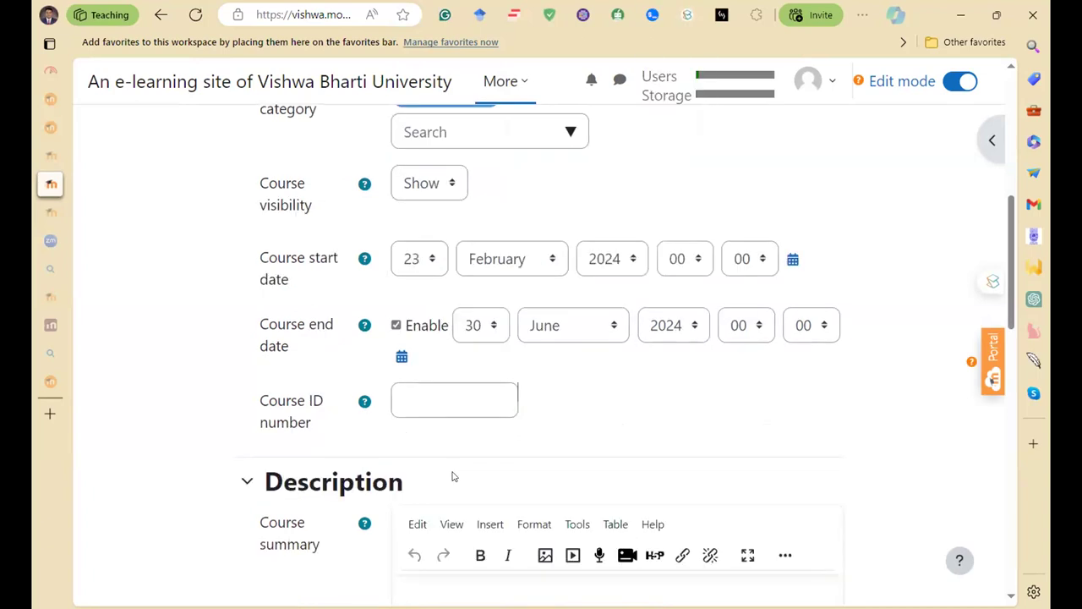
{"action": "left_click", "coordinate": [498, 398]}
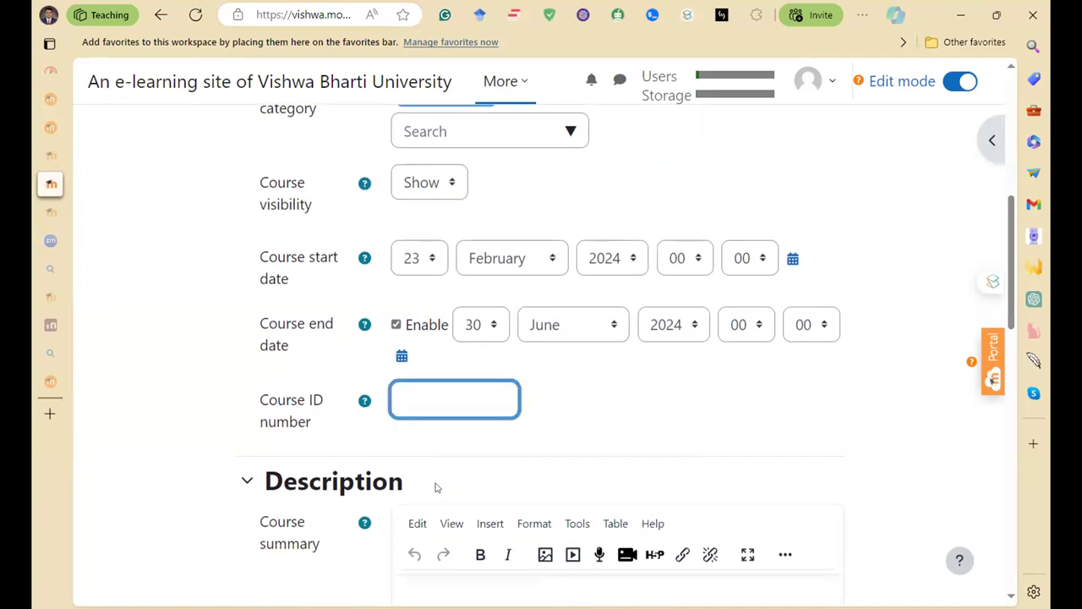
{"action": "scroll", "coordinate": [436, 487], "scroll_direction": "up", "scroll_amount": 5}
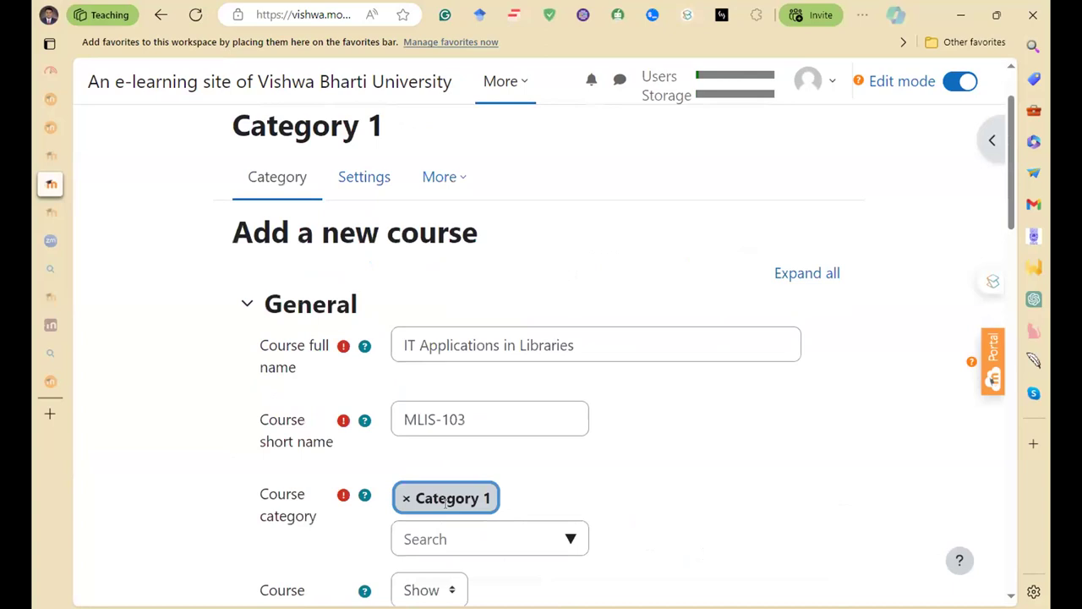
{"action": "scroll", "coordinate": [532, 442], "scroll_direction": "down", "scroll_amount": 6}
{"action": "left_click", "coordinate": [478, 436]}
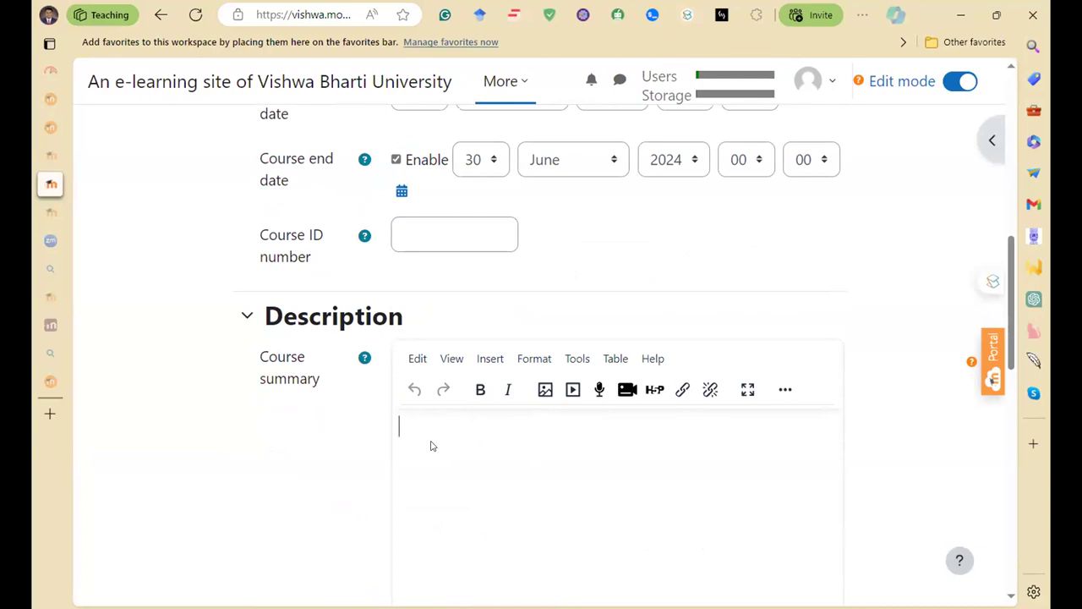
{"action": "type", "text": "This course c"}
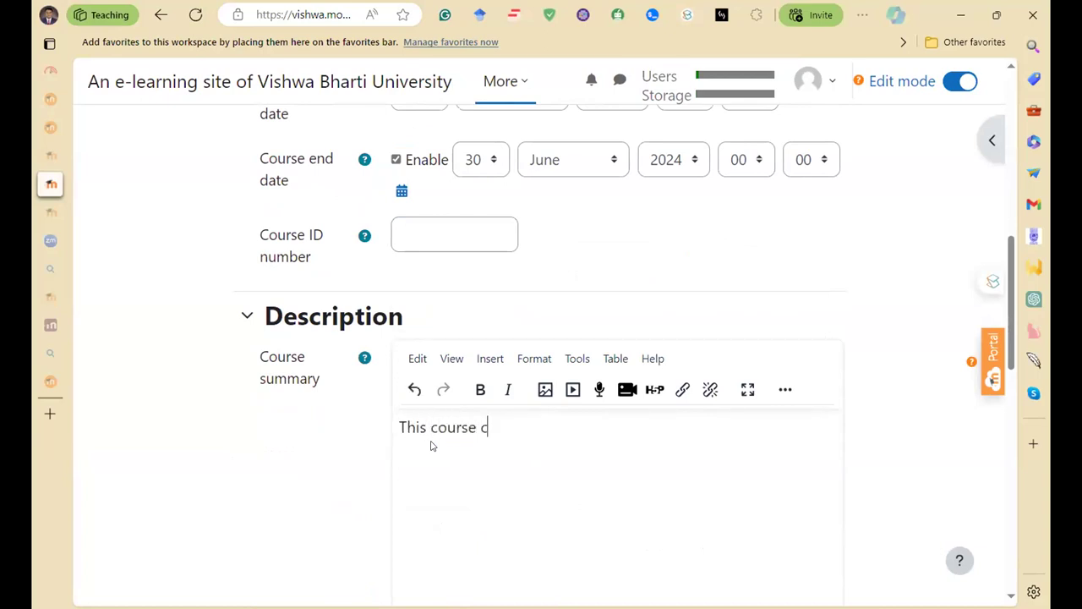
{"action": "type", "text": "overs the app"}
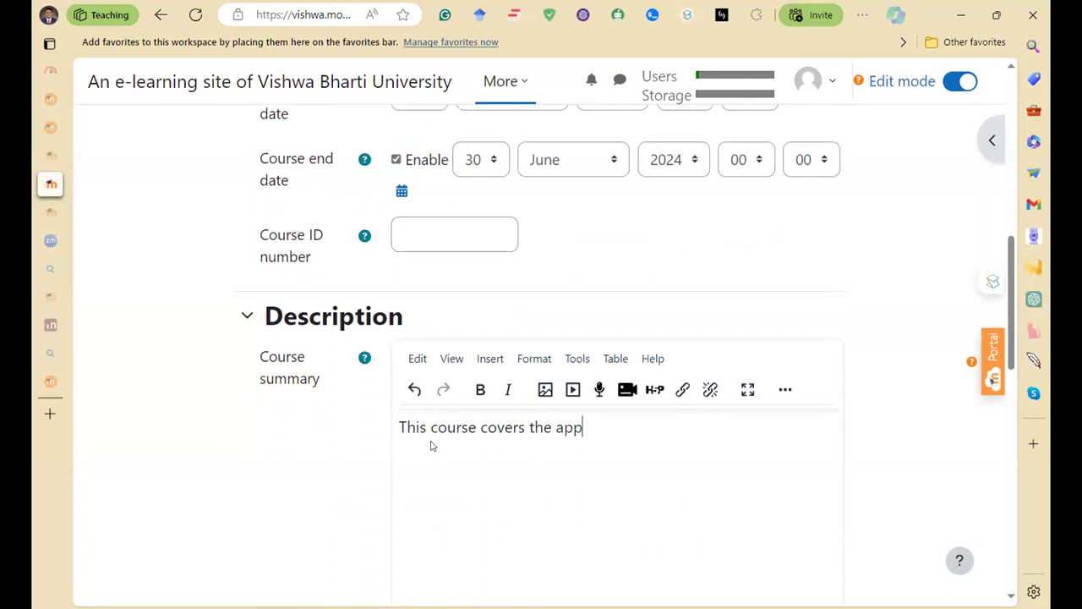
{"action": "key", "text": "BackSpace"}
{"action": "key", "text": "BackSpace"}
{"action": "key", "text": "BackSpace"}
{"action": "type", "text": "various applica"}
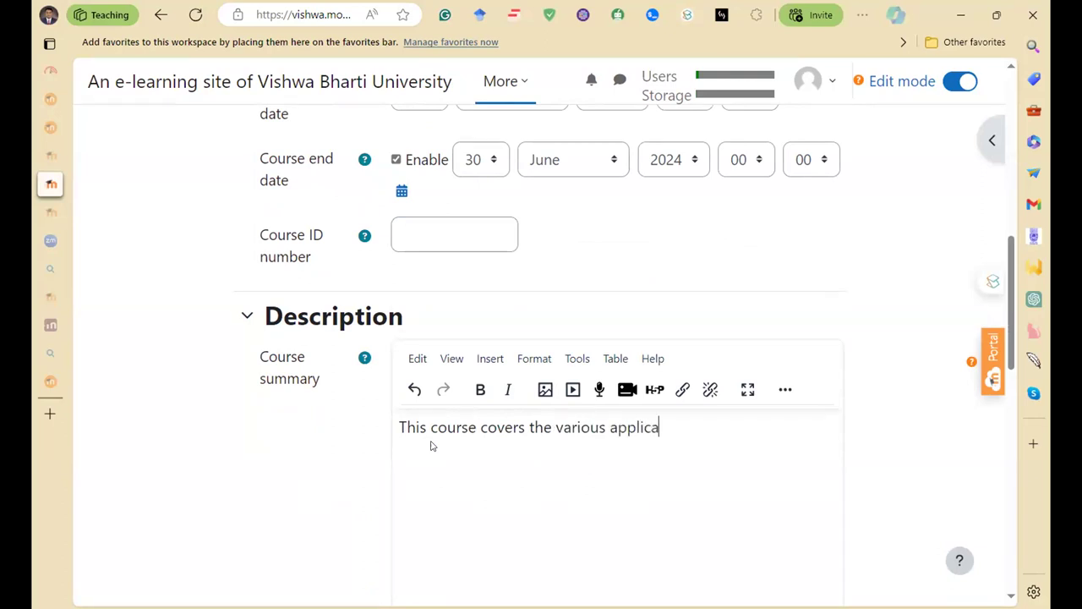
{"action": "type", "text": "tions of Information Technology in libraries."}
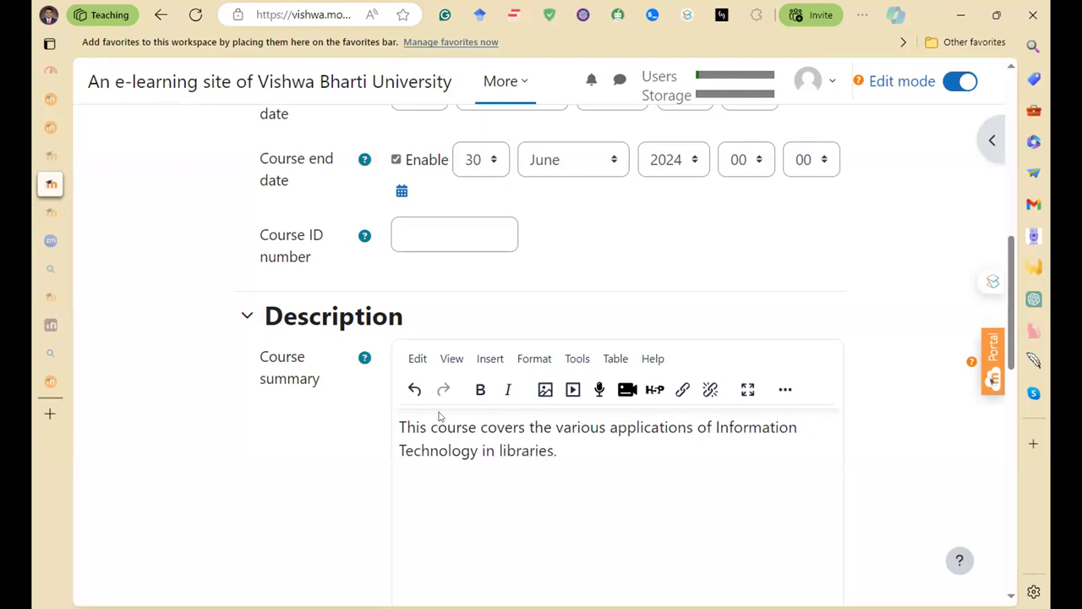
- Open the file picker for the course image, check the URL downloader source, and search Wikimedia for "computer"
{"action": "scroll", "coordinate": [473, 398], "scroll_direction": "down", "scroll_amount": 5}
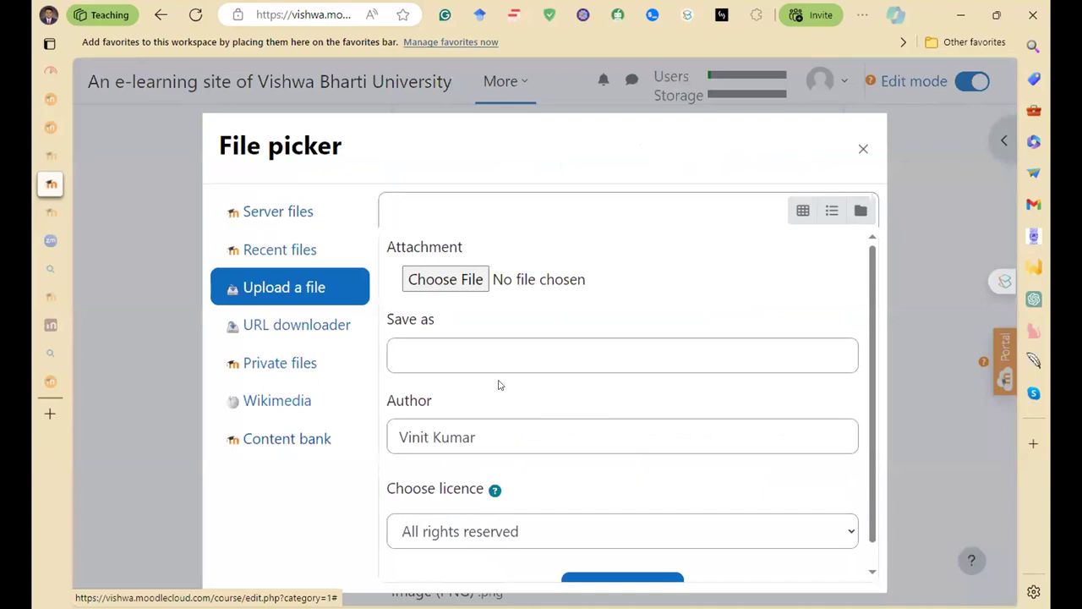
{"action": "left_click", "coordinate": [296, 324]}
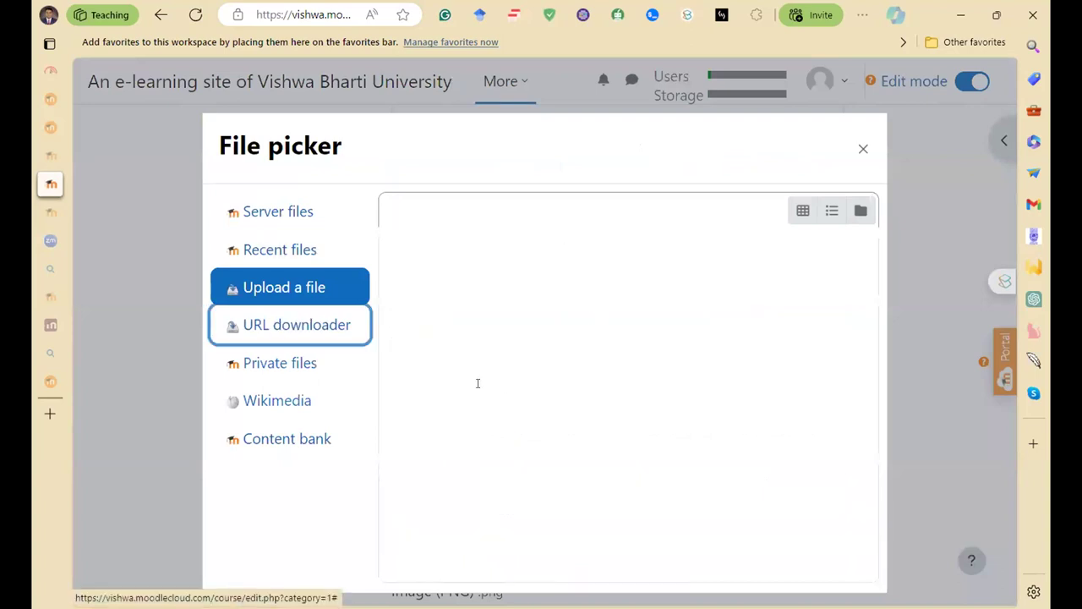
{"action": "left_click", "coordinate": [290, 401]}
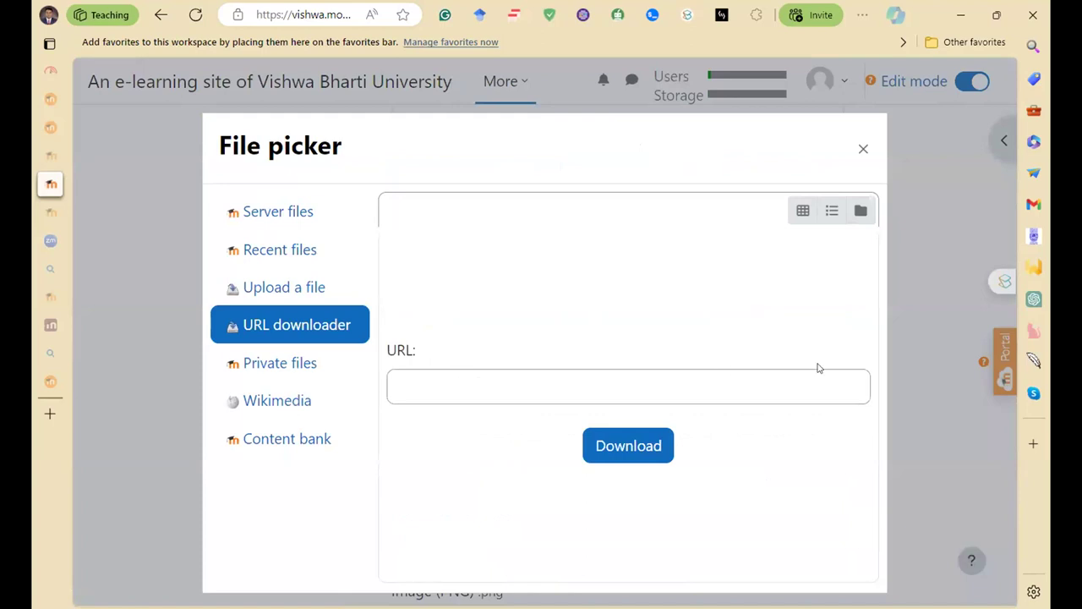
{"action": "left_click", "coordinate": [450, 299]}
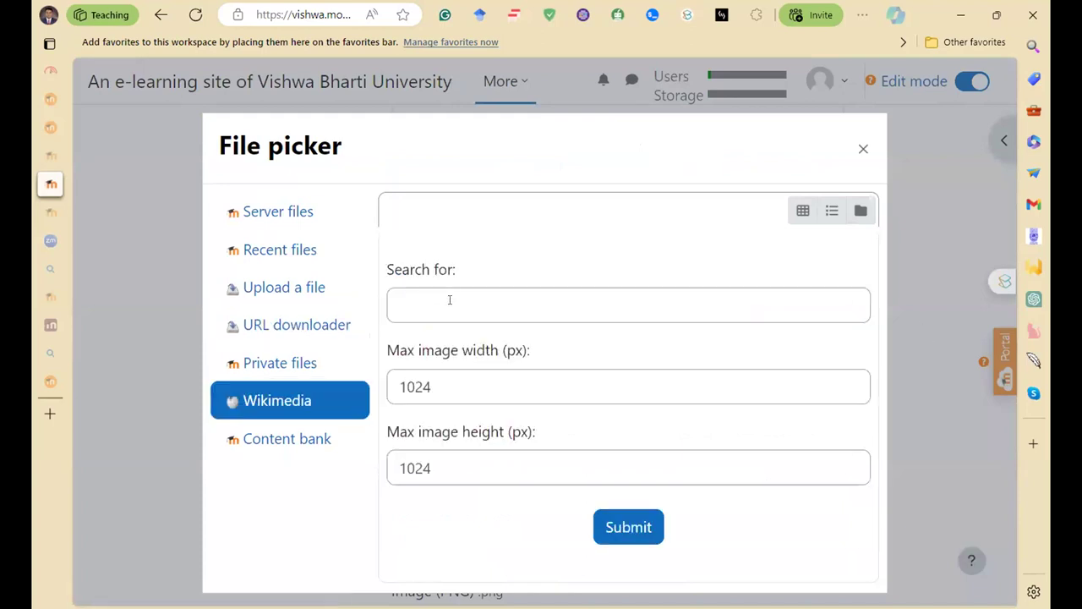
{"action": "type", "text": "computer"}
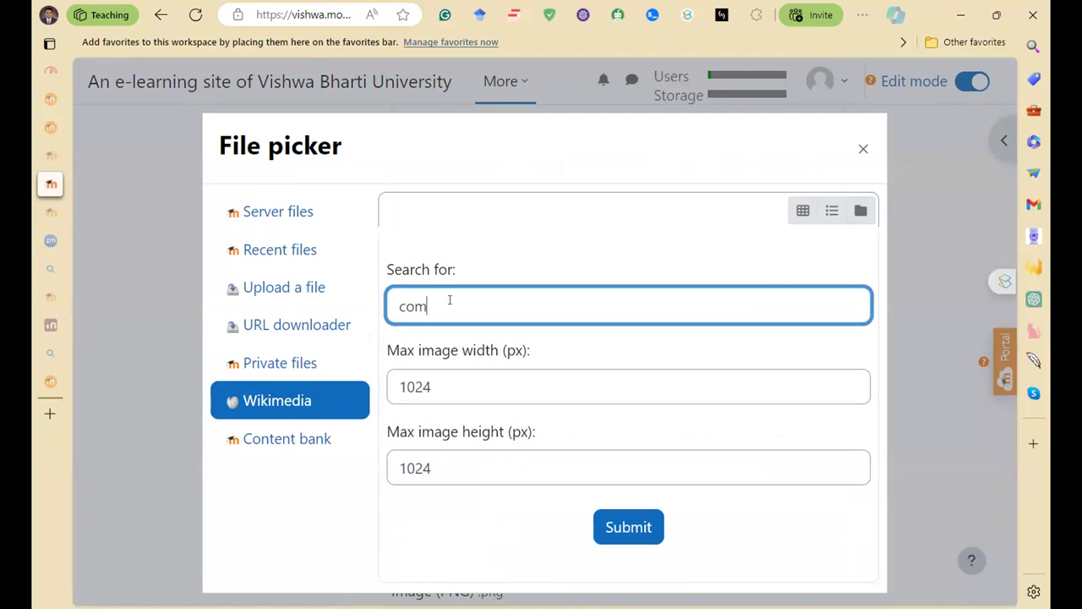
{"action": "left_click", "coordinate": [602, 517]}
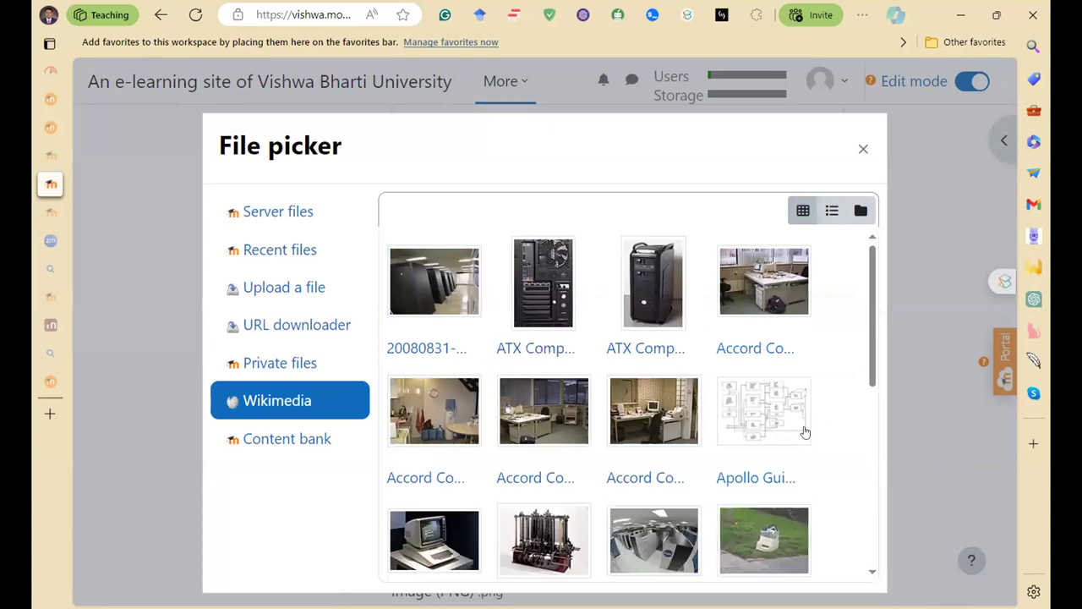
- Pick "Personal computer, exploded.svg.png" from the Wikimedia results as the course image
{"action": "scroll", "coordinate": [805, 432], "scroll_direction": "down", "scroll_amount": 5}
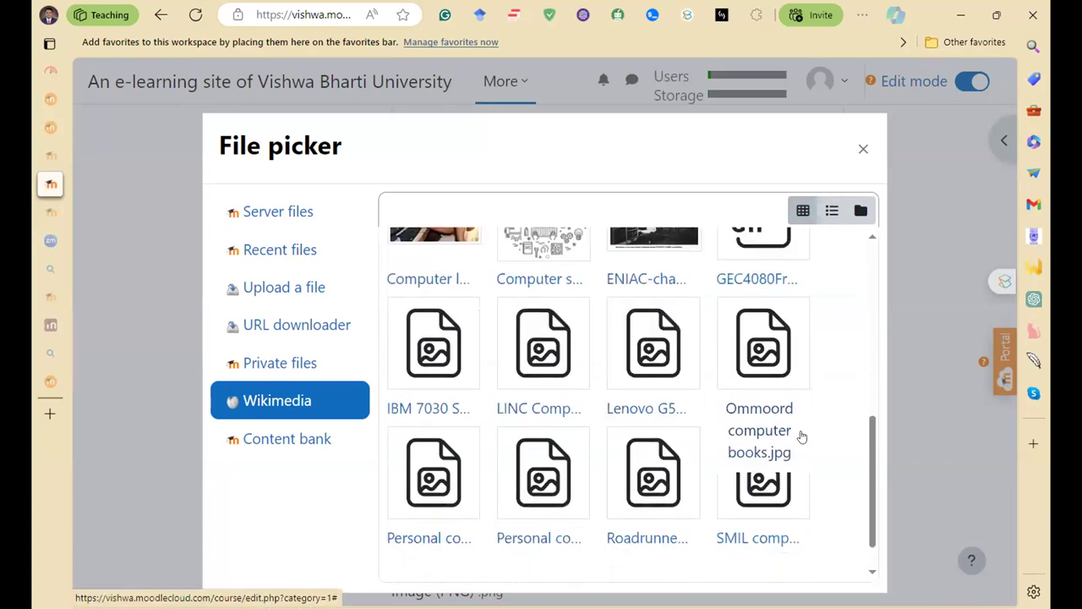
{"action": "left_click", "coordinate": [455, 491]}
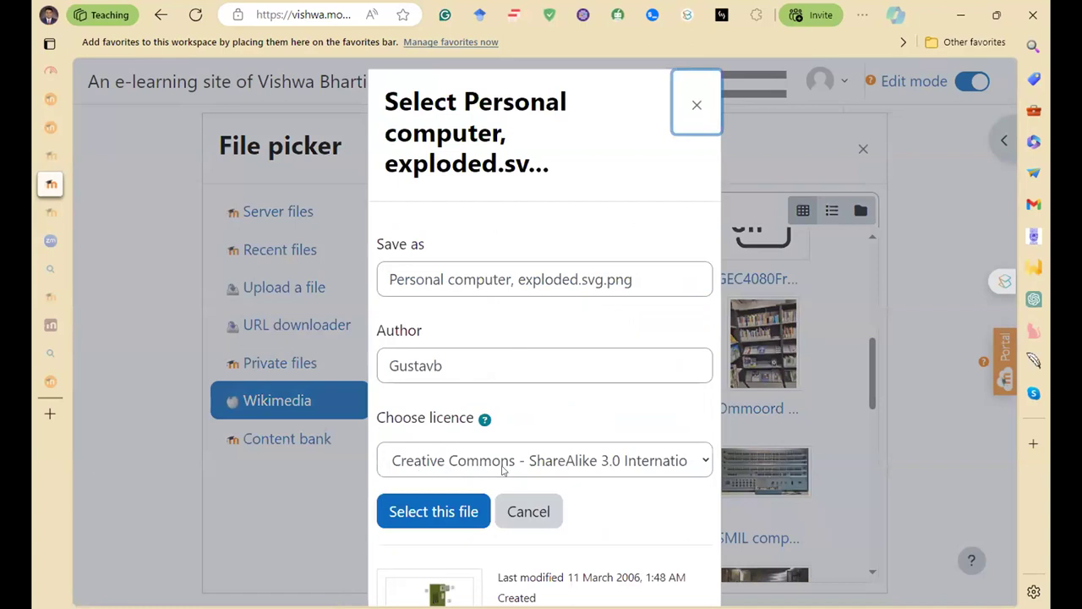
{"action": "left_click", "coordinate": [421, 512]}
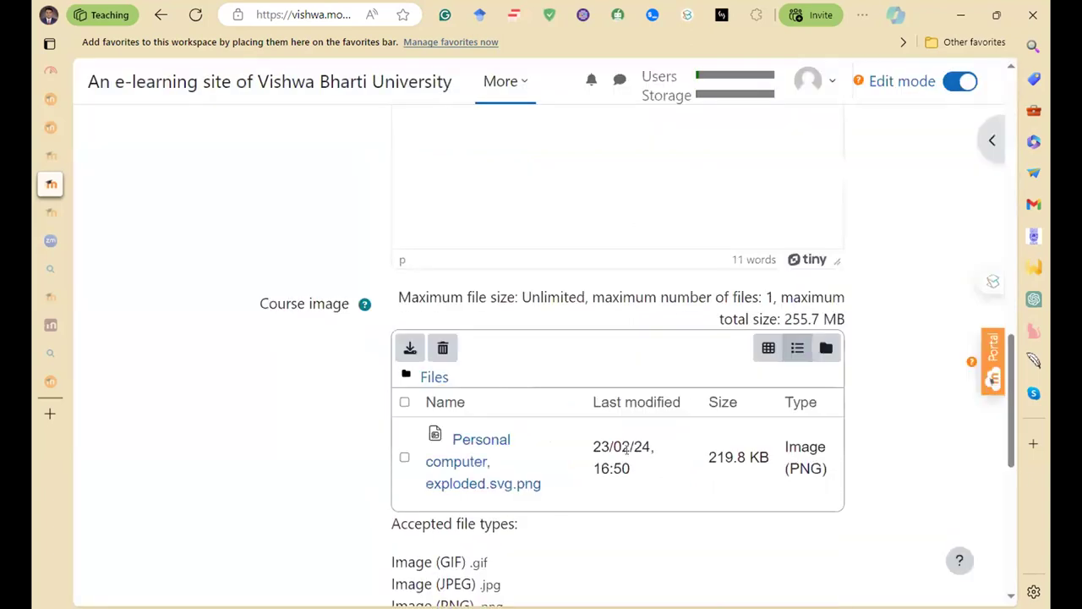
- Expand the Course format settings, keep Topics format and set the number of sections to 5
{"action": "scroll", "coordinate": [585, 476], "scroll_direction": "down", "scroll_amount": 4}
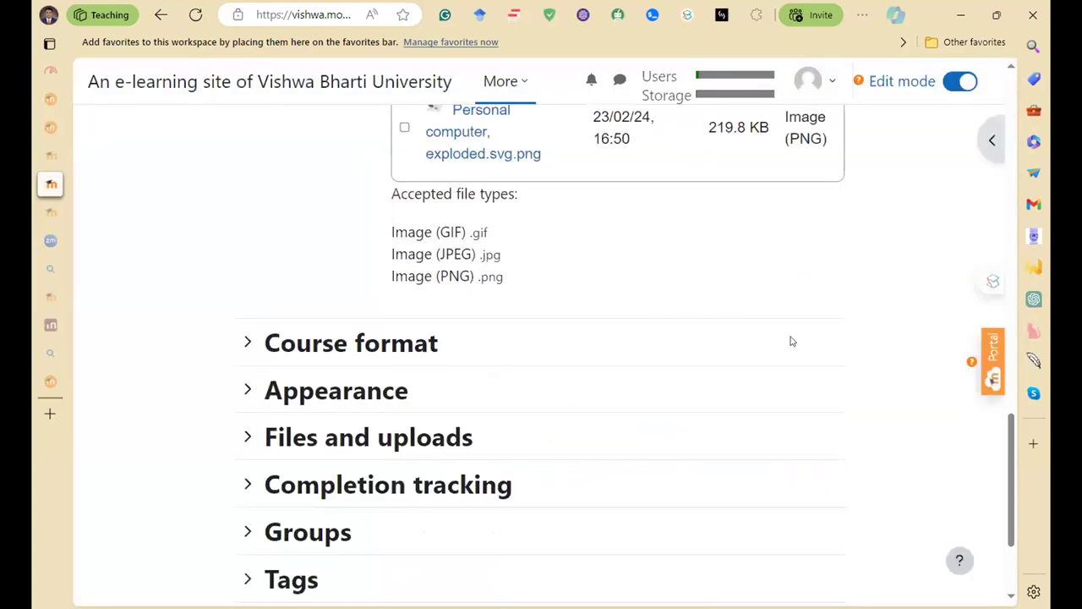
{"action": "left_click", "coordinate": [296, 349]}
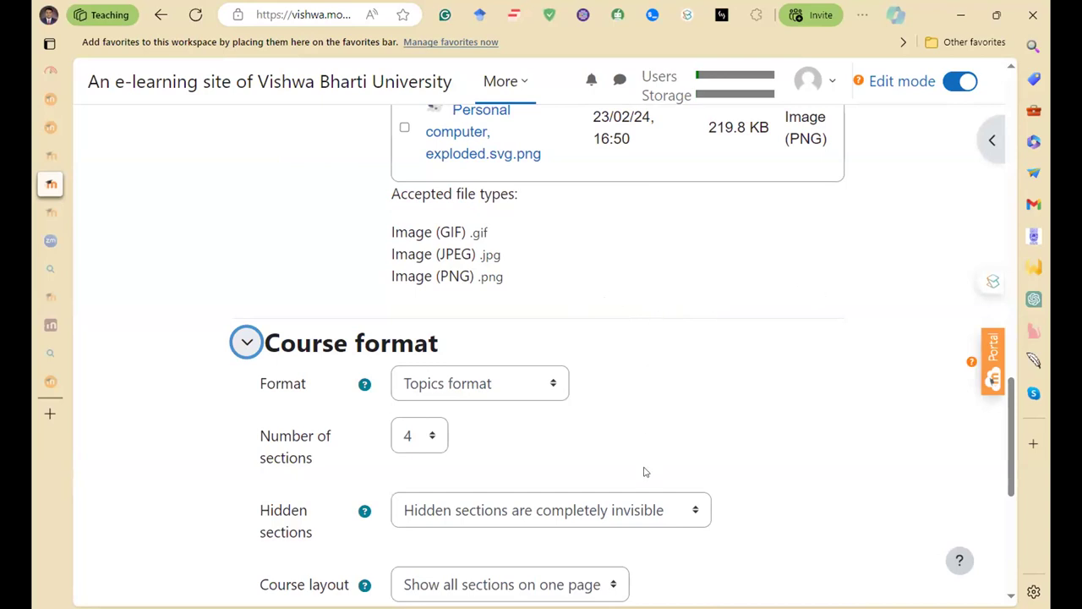
{"action": "left_click", "coordinate": [493, 394]}
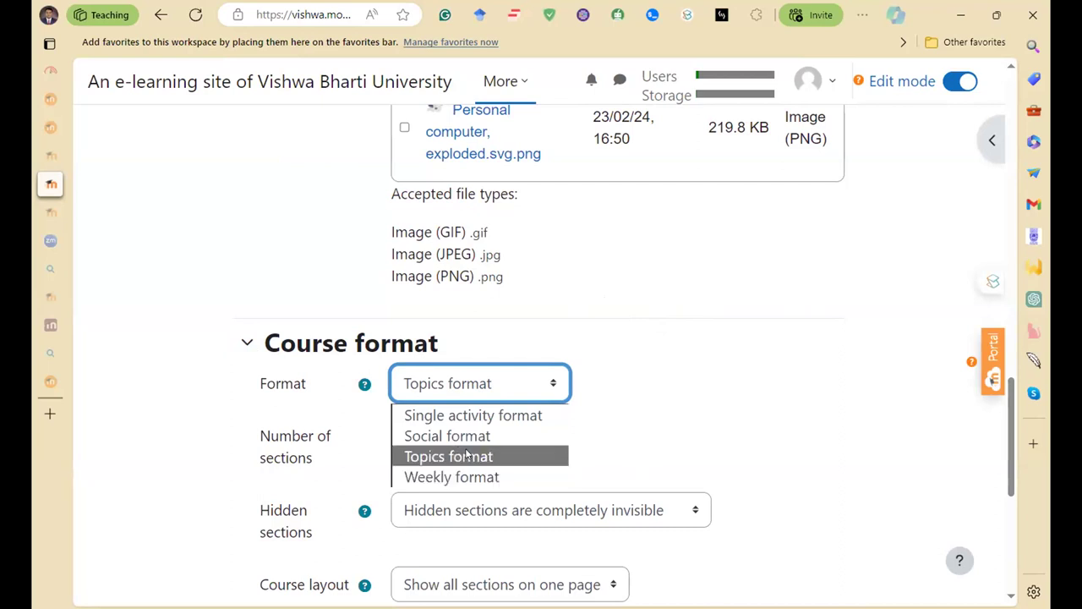
{"action": "left_click", "coordinate": [682, 435]}
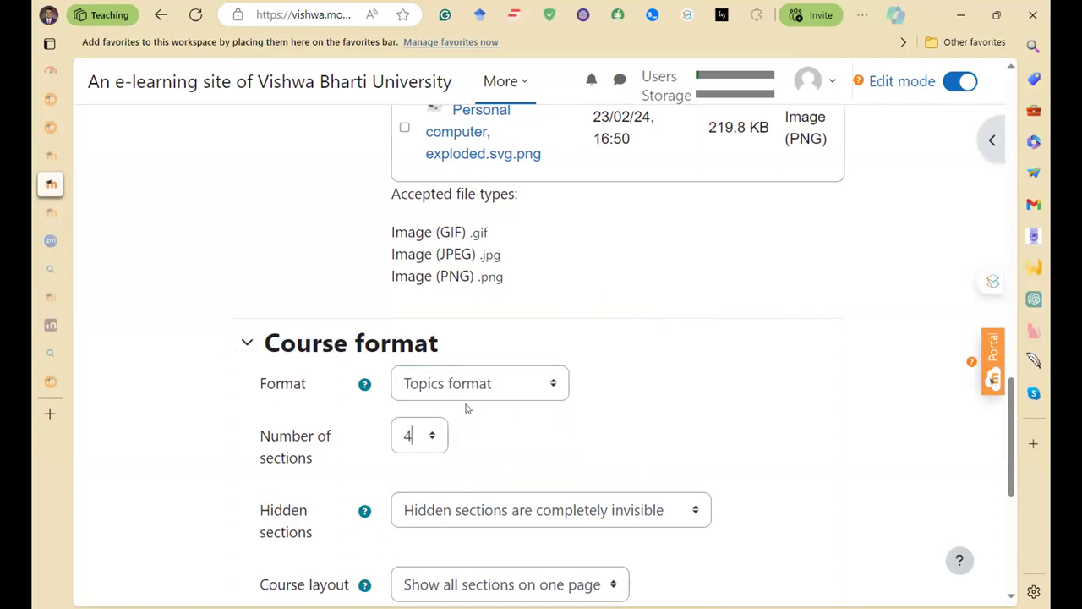
{"action": "left_click", "coordinate": [416, 436]}
{"action": "scroll", "coordinate": [442, 355], "scroll_direction": "down", "scroll_amount": 1}
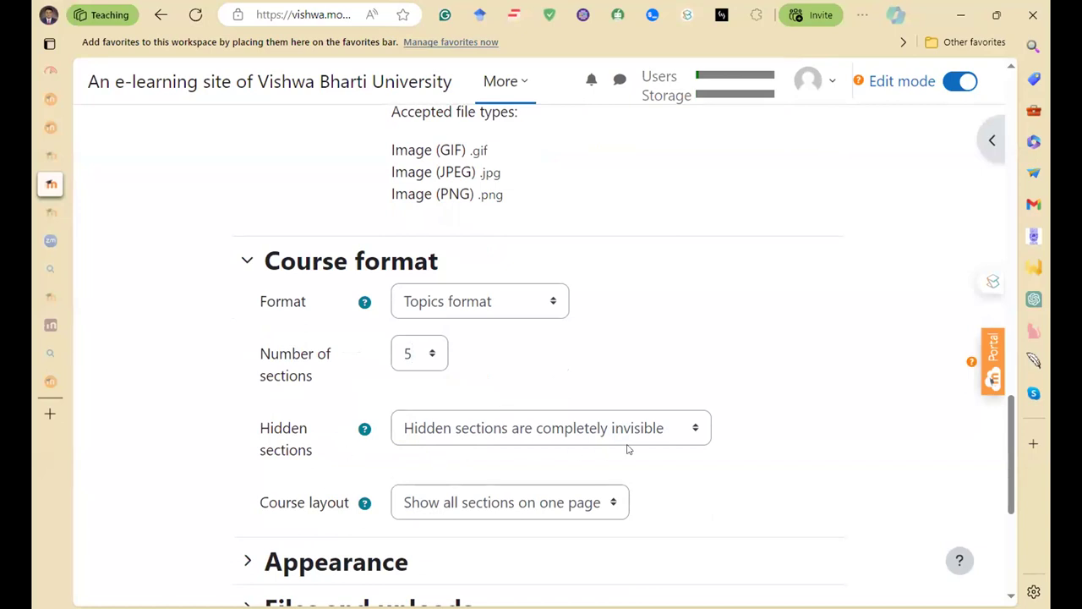
- Expand the Appearance settings of the course and look through them down to the remaining form sections
{"action": "scroll", "coordinate": [411, 349], "scroll_direction": "down", "scroll_amount": 2}
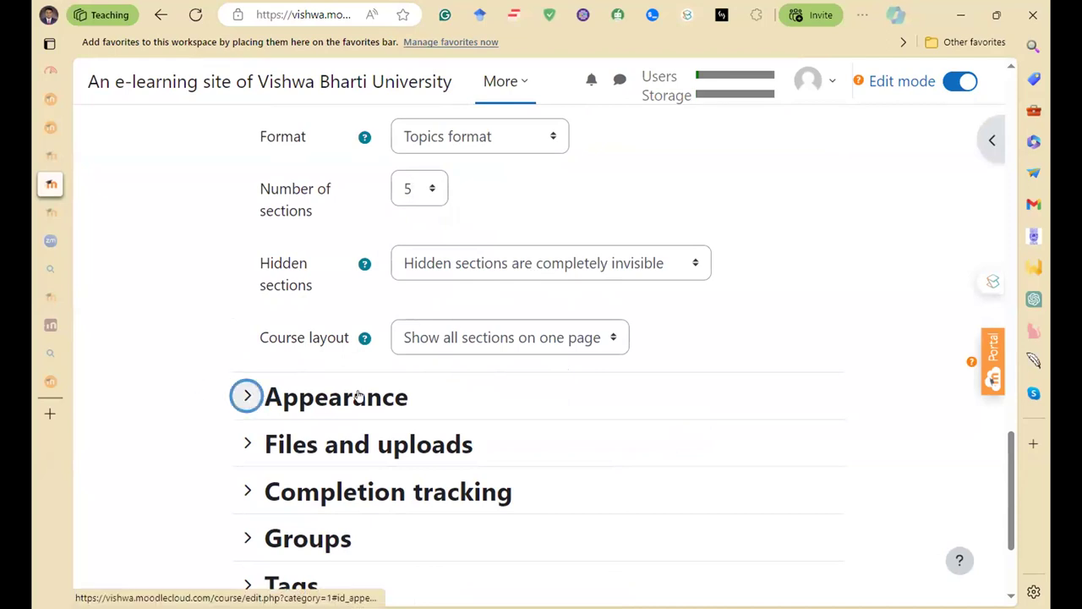
{"action": "left_click", "coordinate": [309, 397]}
{"action": "scroll", "coordinate": [462, 372], "scroll_direction": "down", "scroll_amount": 1}
{"action": "scroll", "coordinate": [356, 367], "scroll_direction": "down", "scroll_amount": 5}
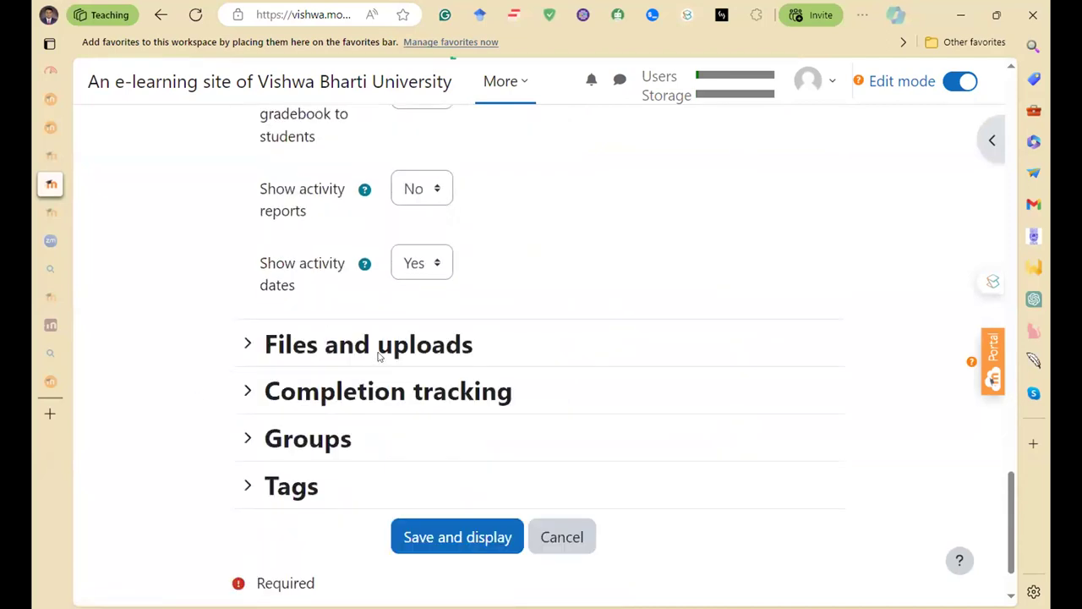
- Look through the Force language options in the course's Appearance settings and keep Do not force
{"action": "scroll", "coordinate": [379, 359], "scroll_direction": "up", "scroll_amount": 4}
{"action": "left_click", "coordinate": [524, 277]}
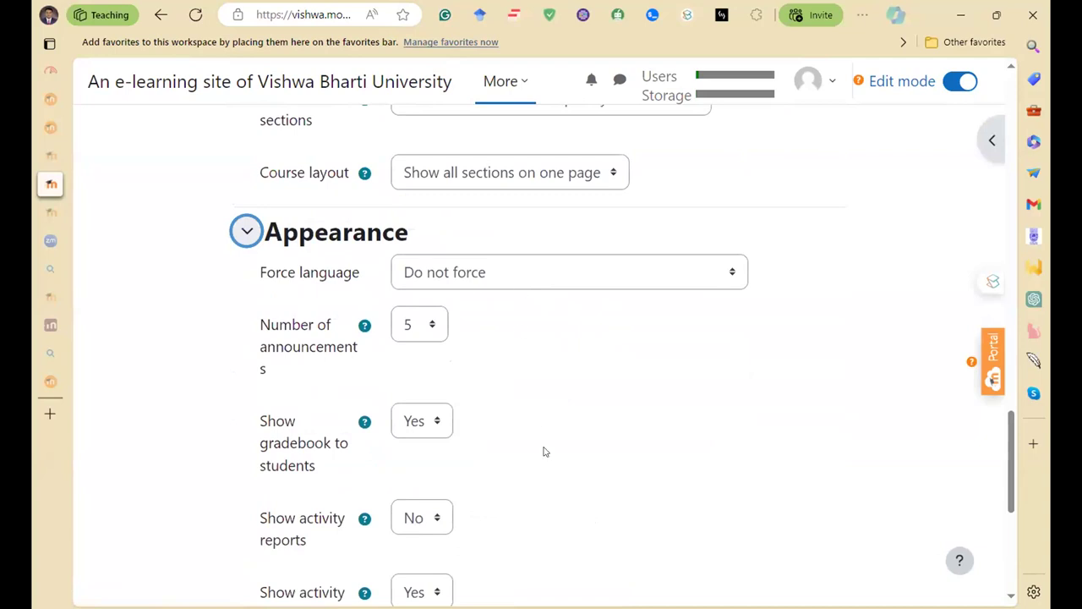
{"action": "scroll", "coordinate": [530, 514], "scroll_direction": "down", "scroll_amount": 10}
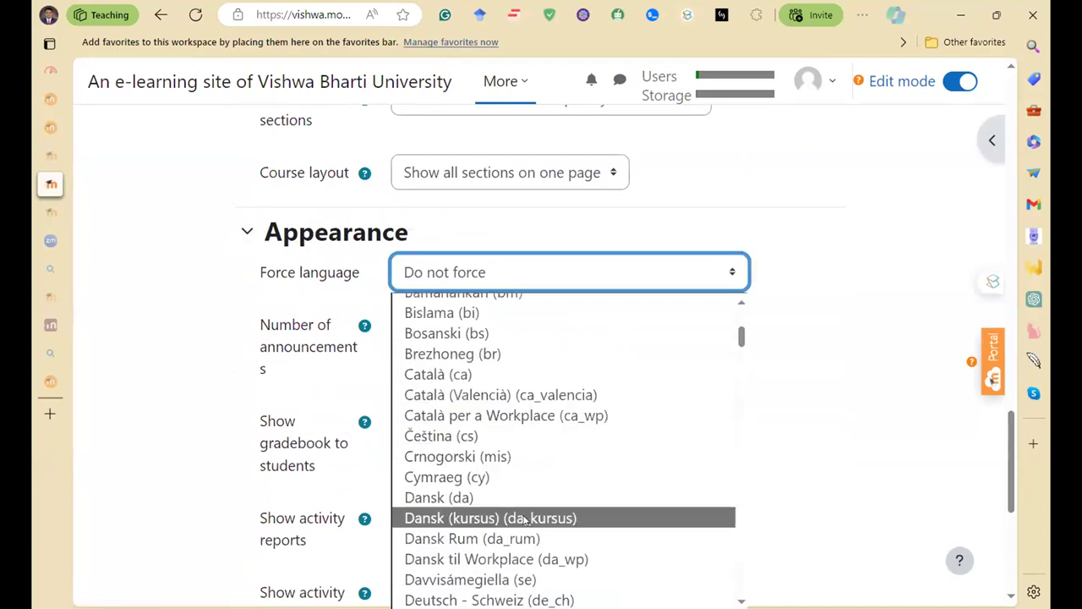
{"action": "scroll", "coordinate": [511, 507], "scroll_direction": "down", "scroll_amount": 15}
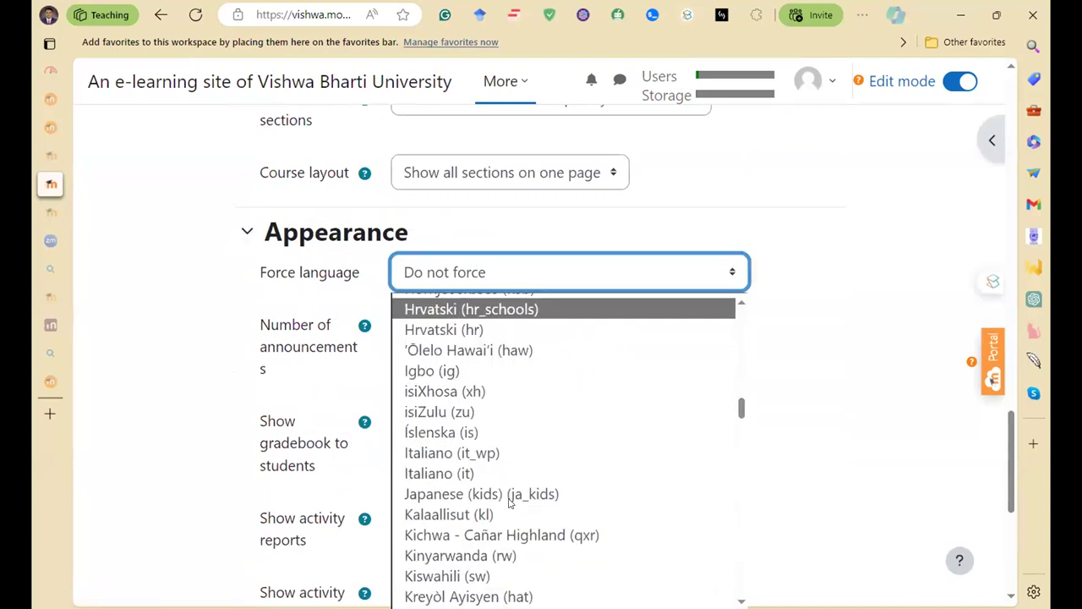
{"action": "scroll", "coordinate": [507, 499], "scroll_direction": "up", "scroll_amount": 6}
{"action": "key", "text": "h"}
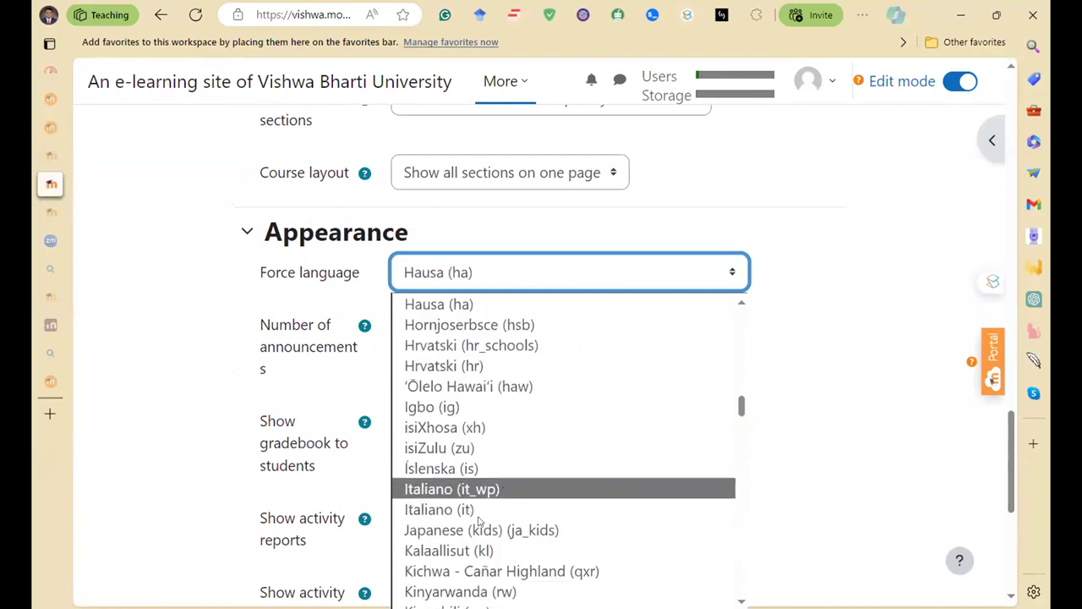
{"action": "scroll", "coordinate": [478, 423], "scroll_direction": "up", "scroll_amount": 2}
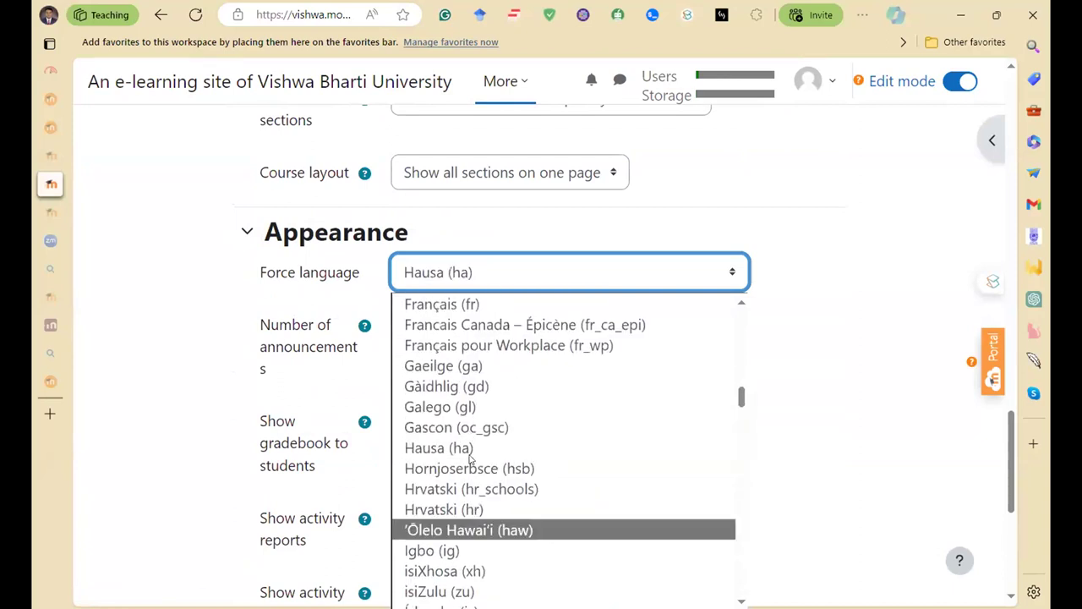
{"action": "scroll", "coordinate": [507, 474], "scroll_direction": "down", "scroll_amount": 5}
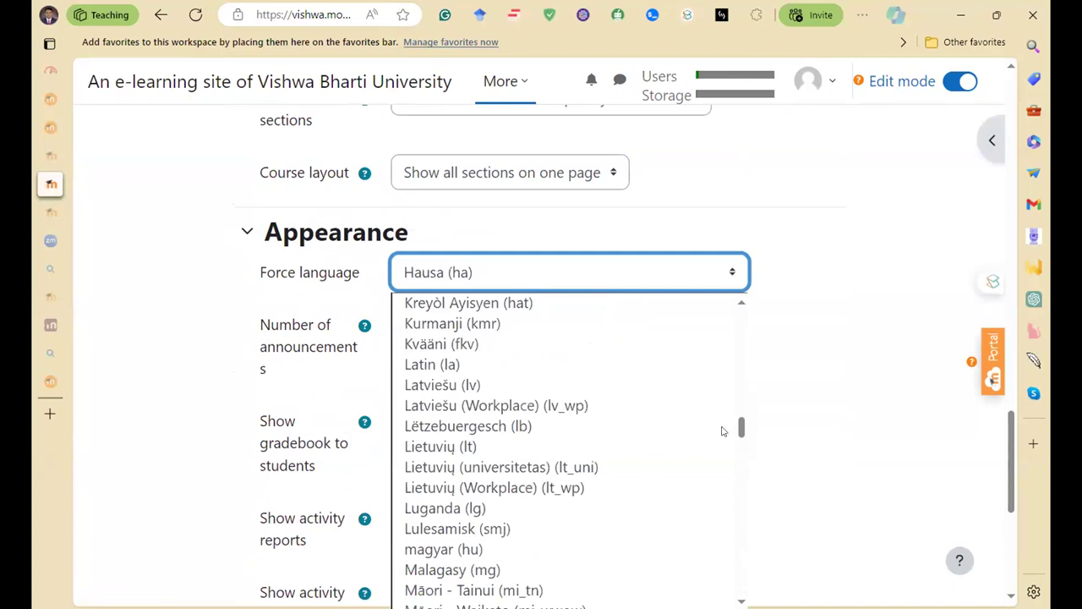
{"action": "left_click", "coordinate": [624, 276]}
{"action": "left_click", "coordinate": [541, 273]}
{"action": "scroll", "coordinate": [542, 305], "scroll_direction": "up", "scroll_amount": 10}
{"action": "key", "text": "Return"}
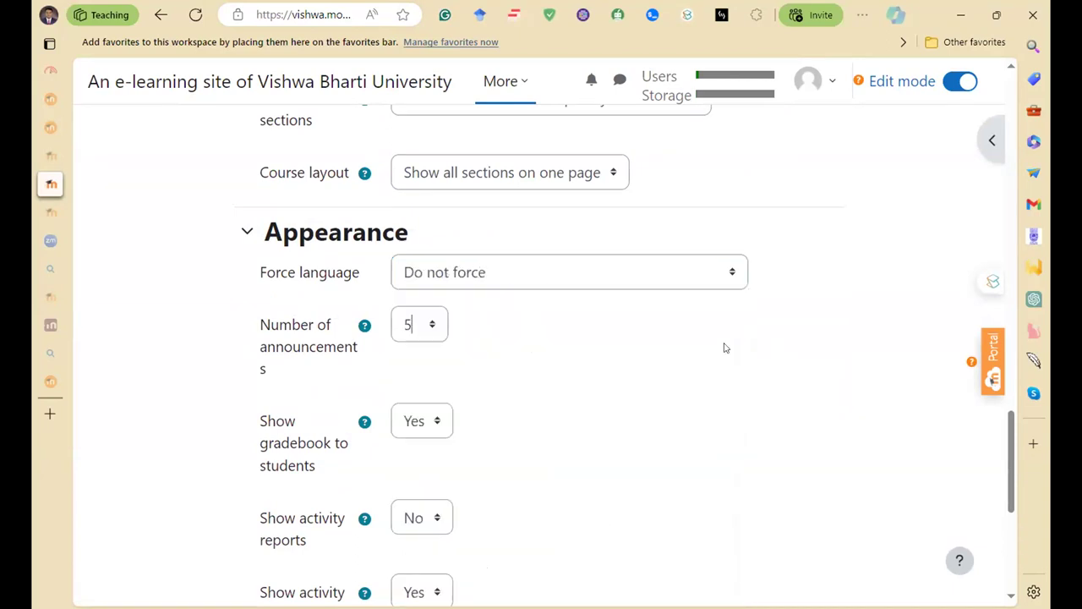
- Check the options for Number of announcements, keep 5, and set Show activity reports to Yes
{"action": "left_click", "coordinate": [431, 332]}
{"action": "left_click", "coordinate": [412, 329]}
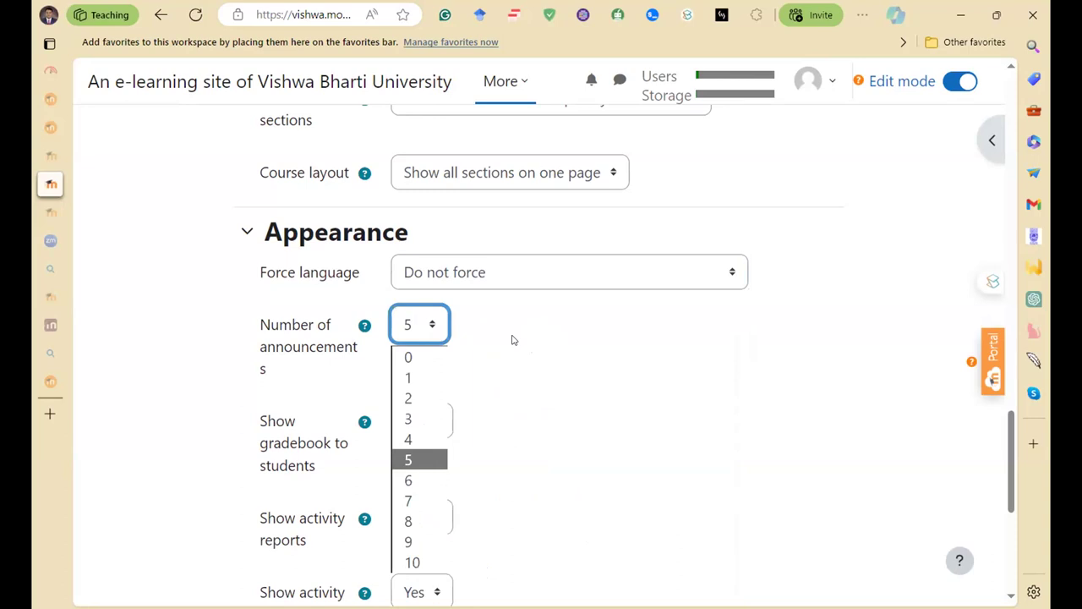
{"action": "left_click", "coordinate": [425, 328]}
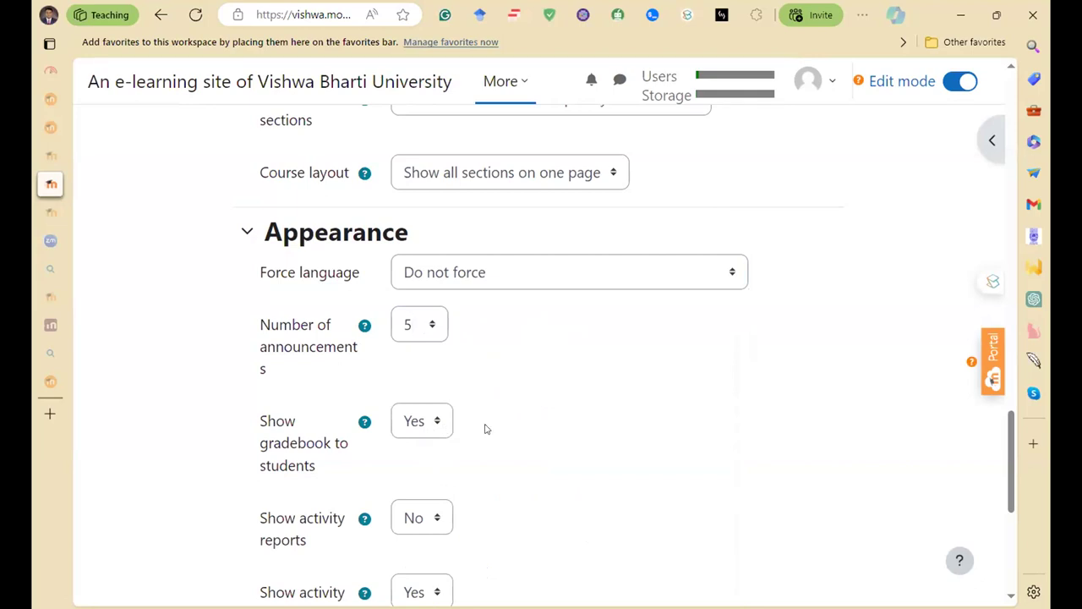
{"action": "scroll", "coordinate": [480, 421], "scroll_direction": "down", "scroll_amount": 2}
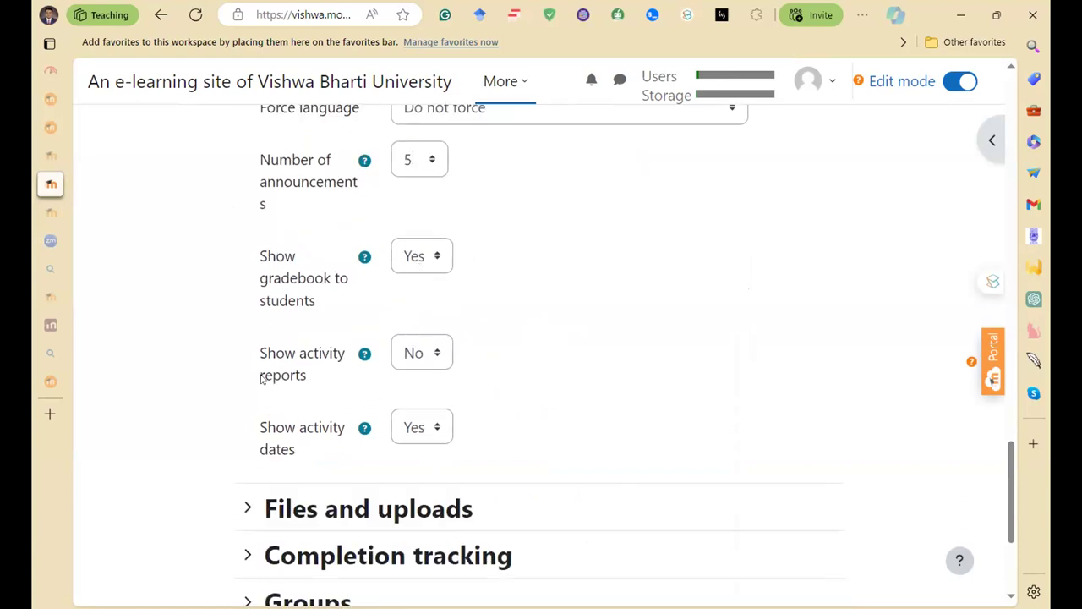
{"action": "left_click", "coordinate": [414, 354]}
{"action": "left_click", "coordinate": [421, 404]}
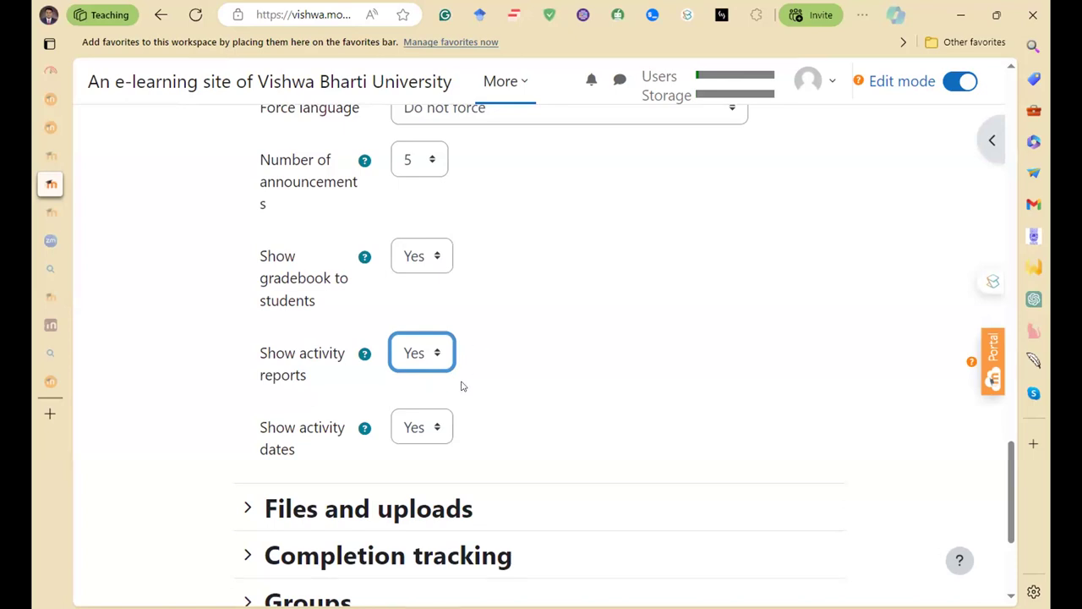
- Expand Files and uploads, review the Maximum upload size choices, keep 10 MB and collapse the section
{"action": "scroll", "coordinate": [453, 389], "scroll_direction": "down", "scroll_amount": 3}
{"action": "left_click", "coordinate": [315, 272]}
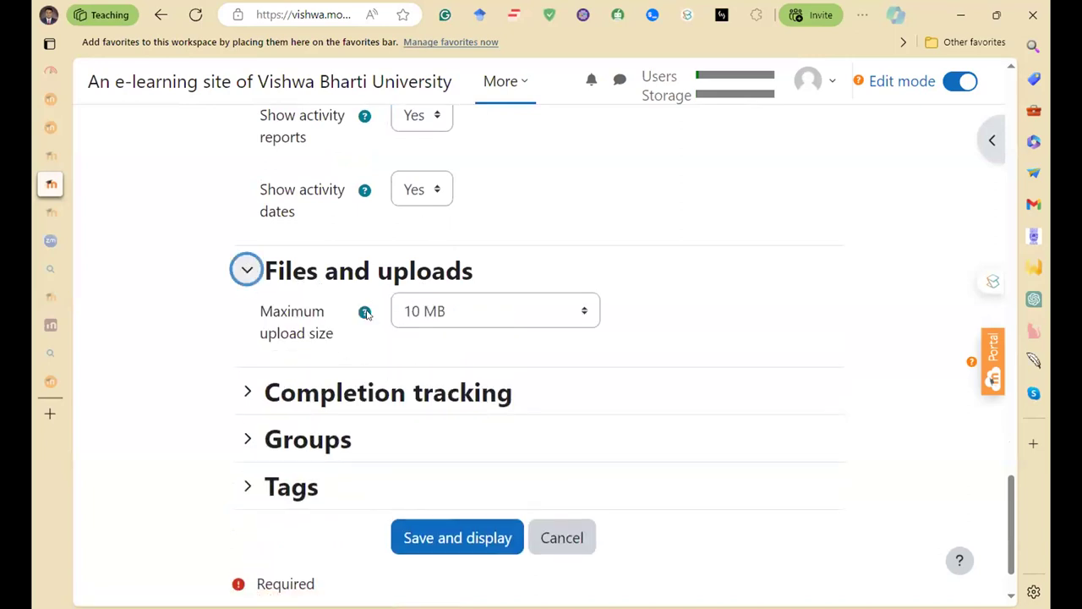
{"action": "left_click", "coordinate": [487, 311]}
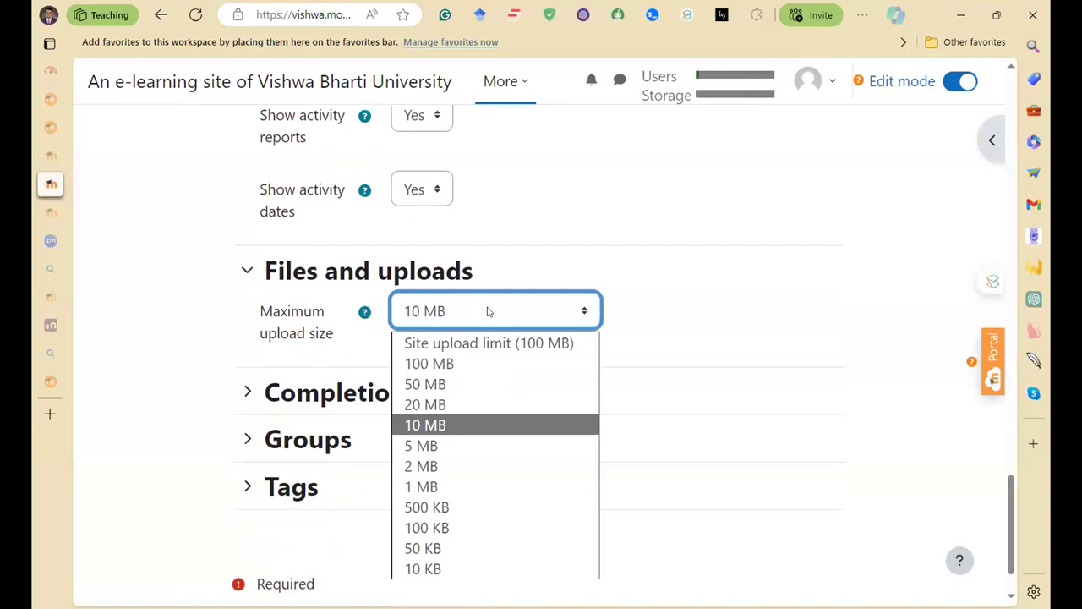
{"action": "left_click", "coordinate": [311, 288]}
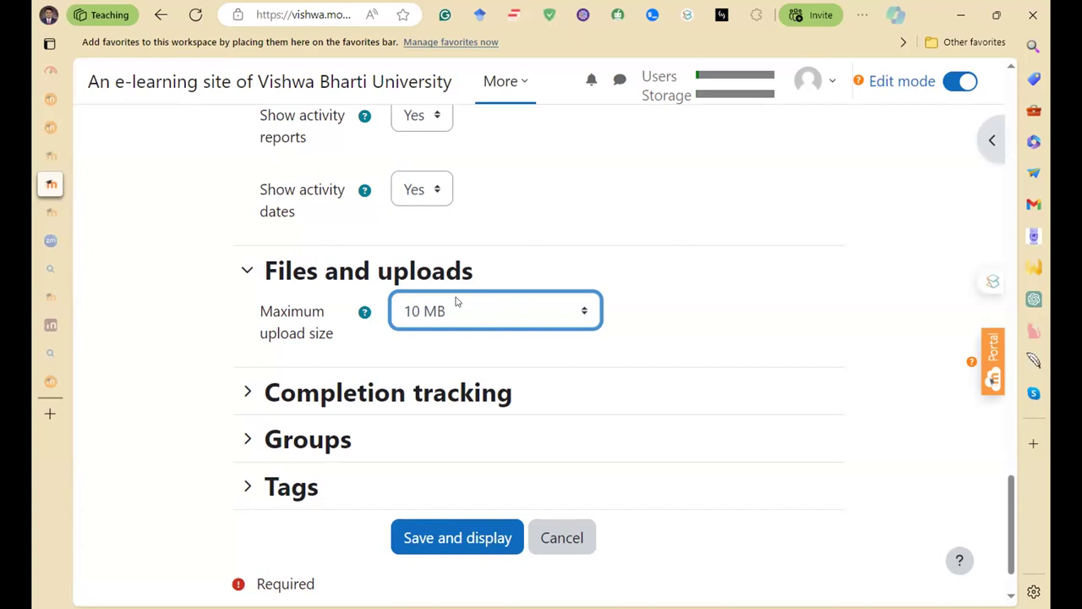
{"action": "left_click", "coordinate": [222, 284]}
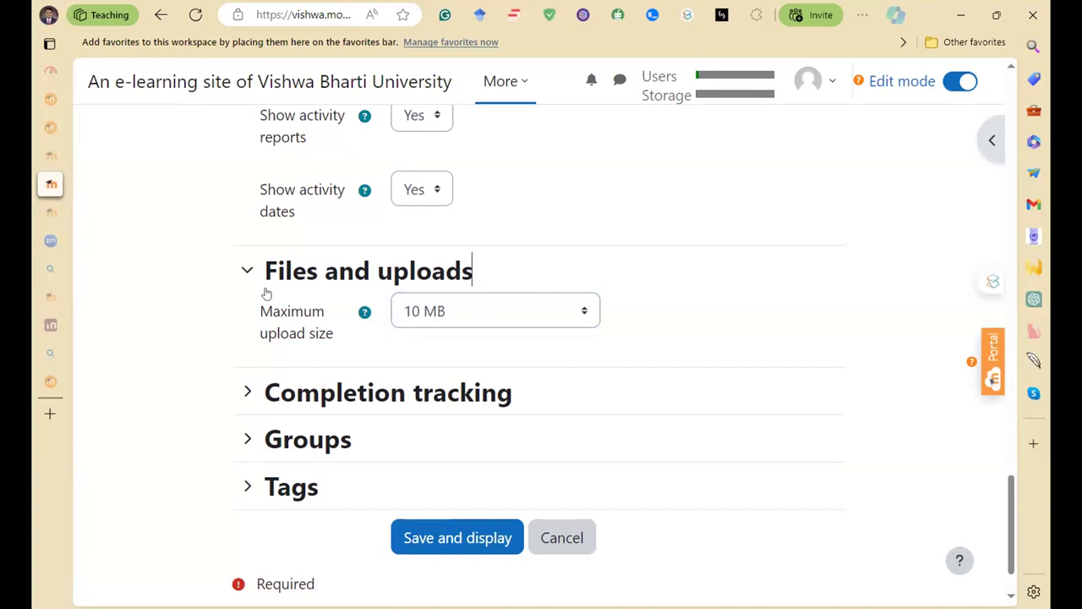
{"action": "left_click", "coordinate": [249, 269]}
- Expand Completion tracking, check the choices for Enable completion tracking and keep it at Yes
{"action": "left_click", "coordinate": [246, 317]}
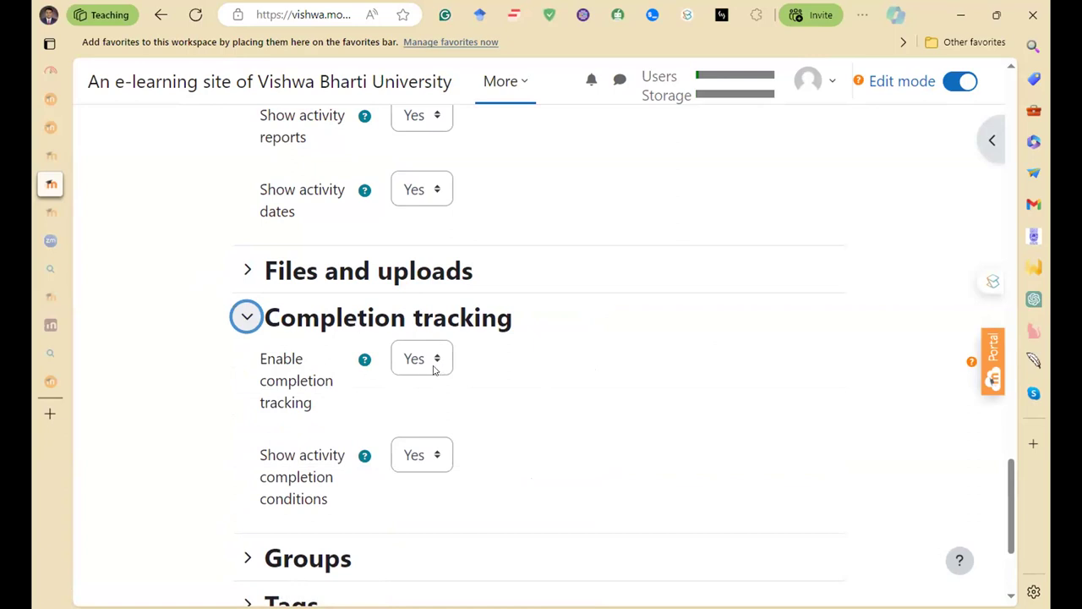
{"action": "key", "text": "Tab"}
{"action": "key", "text": "Tab"}
{"action": "key", "text": "alt+Down"}
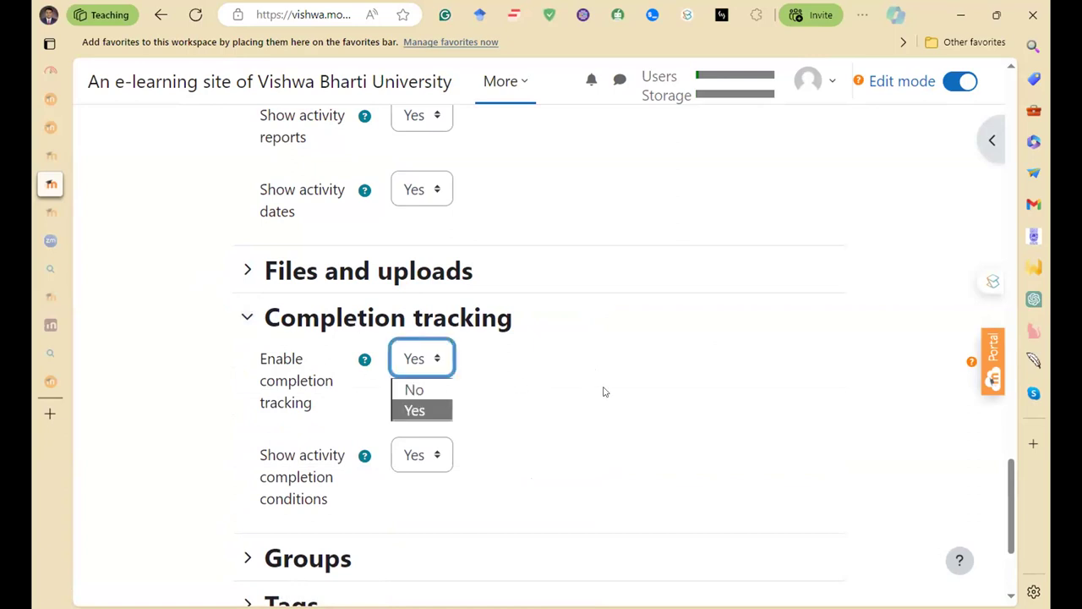
{"action": "key", "text": "Up"}
{"action": "left_click", "coordinate": [564, 383]}
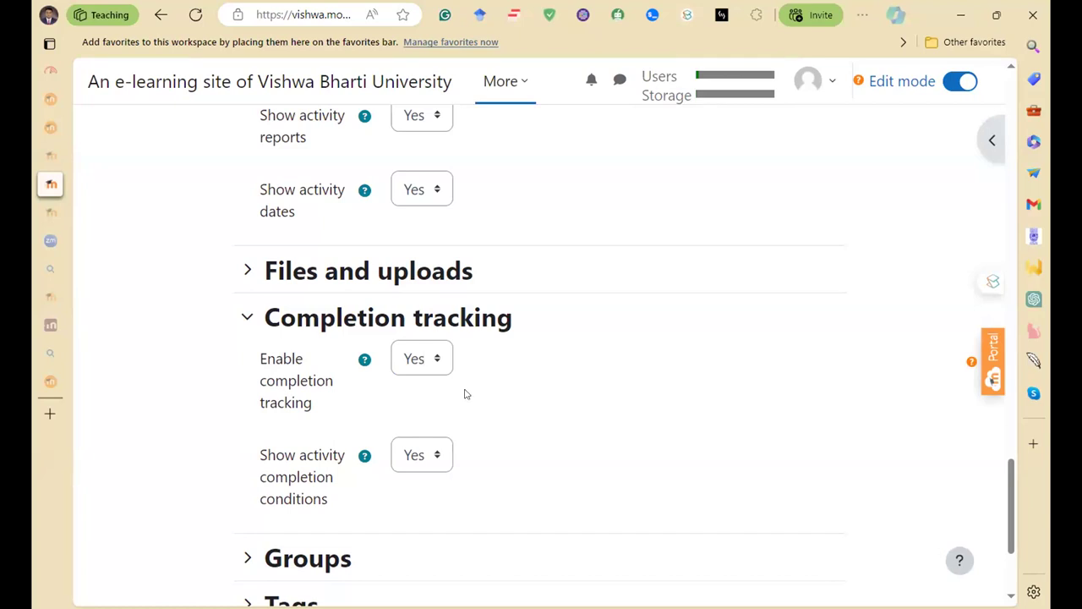
- Expand the course's Groups settings and review the group mode, force group mode and default grouping fields
{"action": "scroll", "coordinate": [486, 461], "scroll_direction": "down", "scroll_amount": 2}
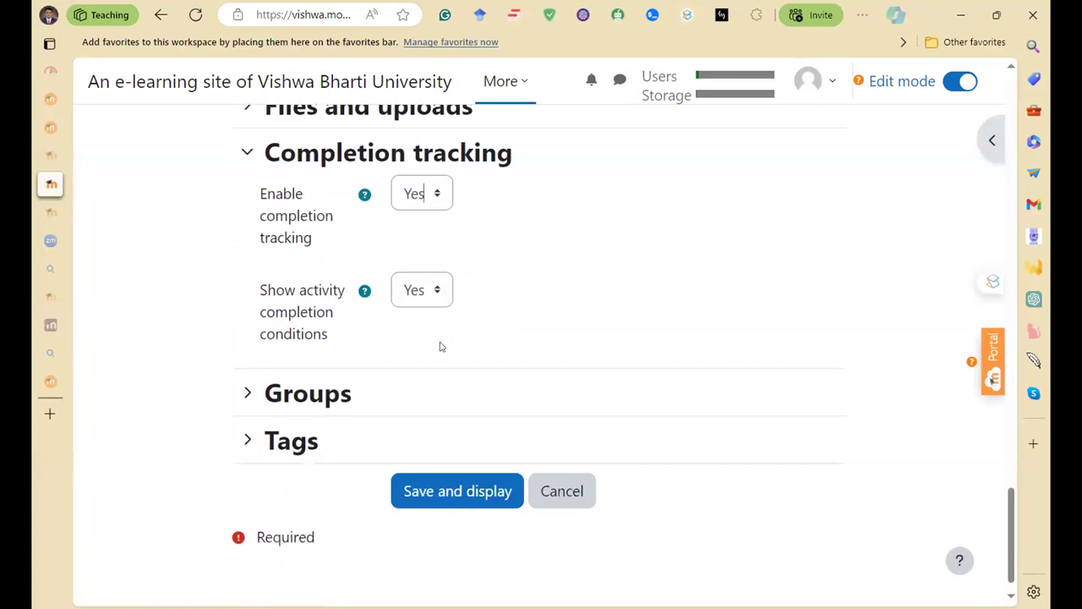
{"action": "left_click", "coordinate": [250, 395]}
{"action": "scroll", "coordinate": [592, 378], "scroll_direction": "down", "scroll_amount": 3}
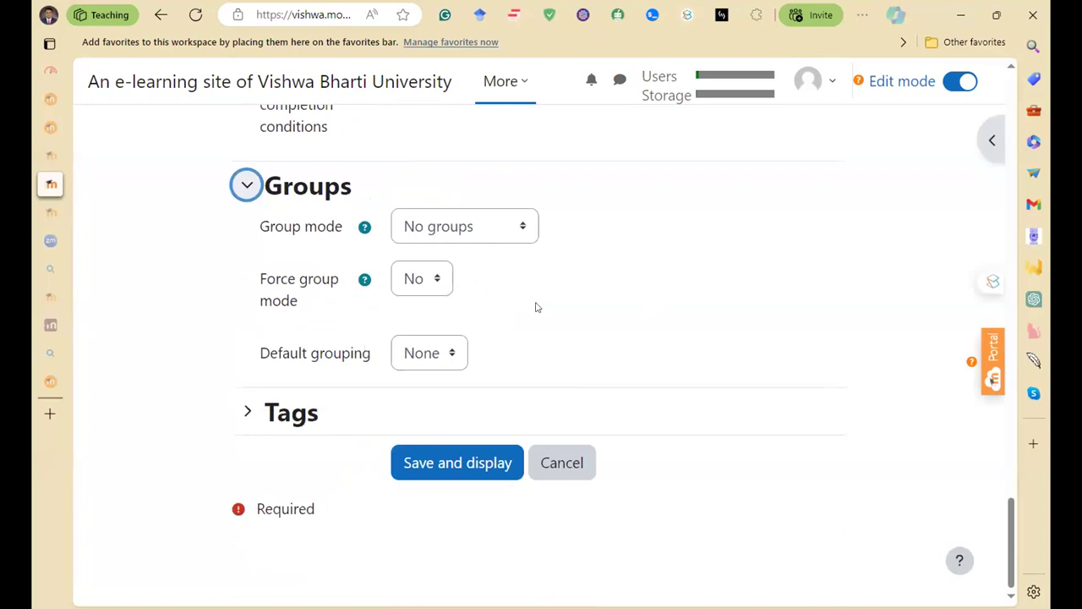
- Add the tag "Library Science" to the course, then save and display the course
{"action": "left_click", "coordinate": [246, 411]}
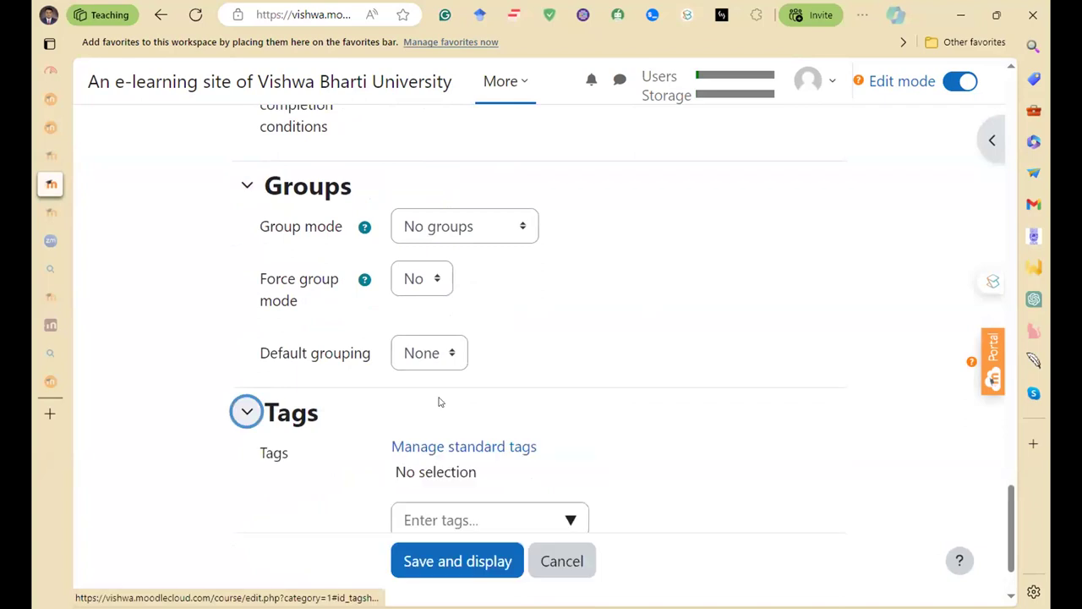
{"action": "scroll", "coordinate": [457, 398], "scroll_direction": "down", "scroll_amount": 2}
{"action": "left_click", "coordinate": [449, 398]}
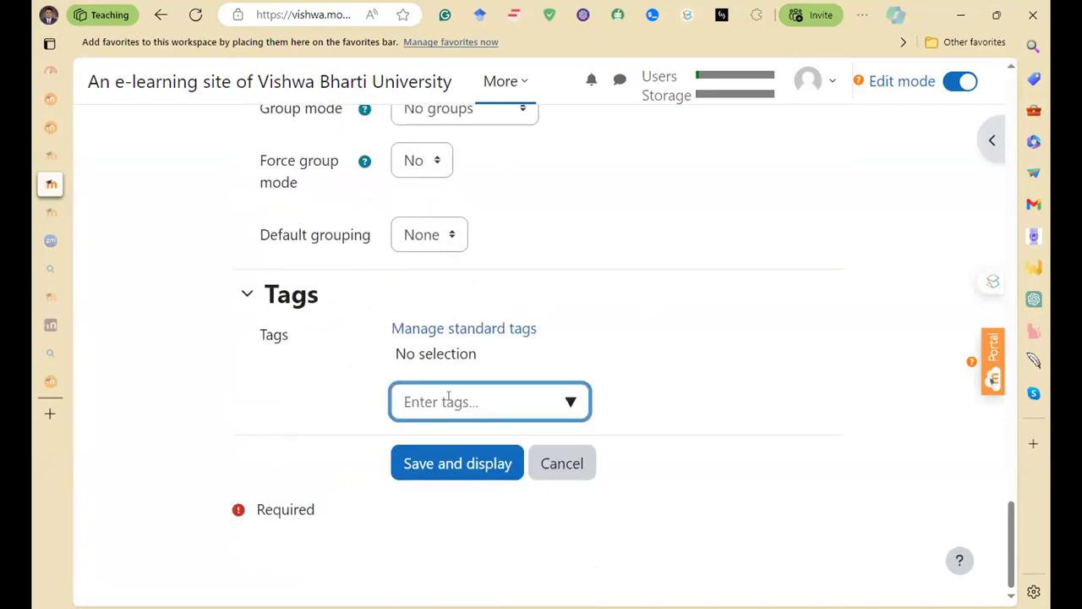
{"action": "type", "text": "LIBR"}
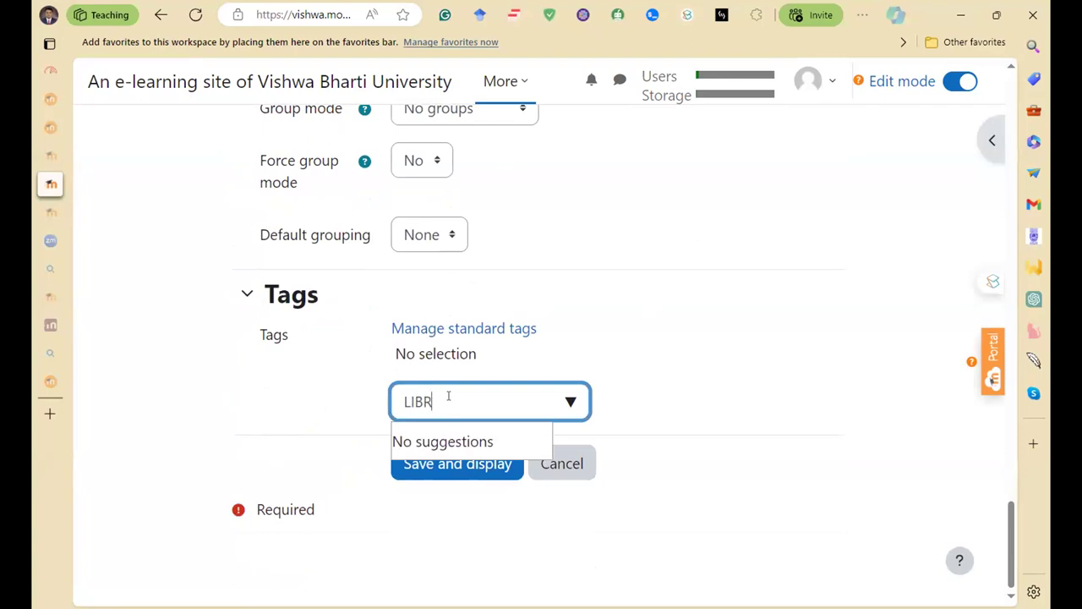
{"action": "key", "text": "BackSpace"}
{"action": "key", "text": "BackSpace"}
{"action": "key", "text": "BackSpace"}
{"action": "type", "text": "ibrary Science"}
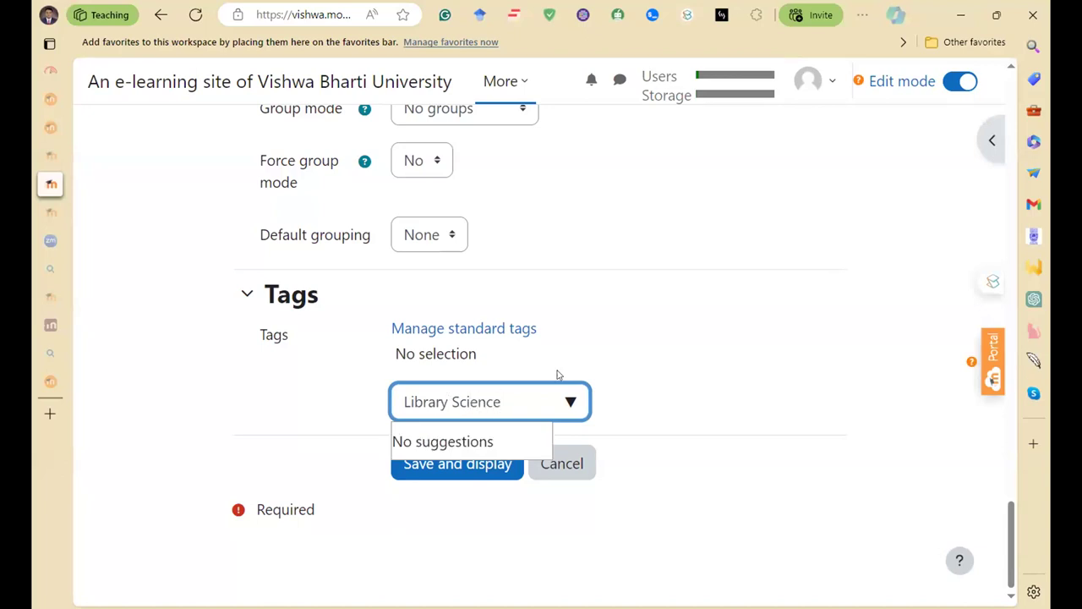
{"action": "key", "text": "Return"}
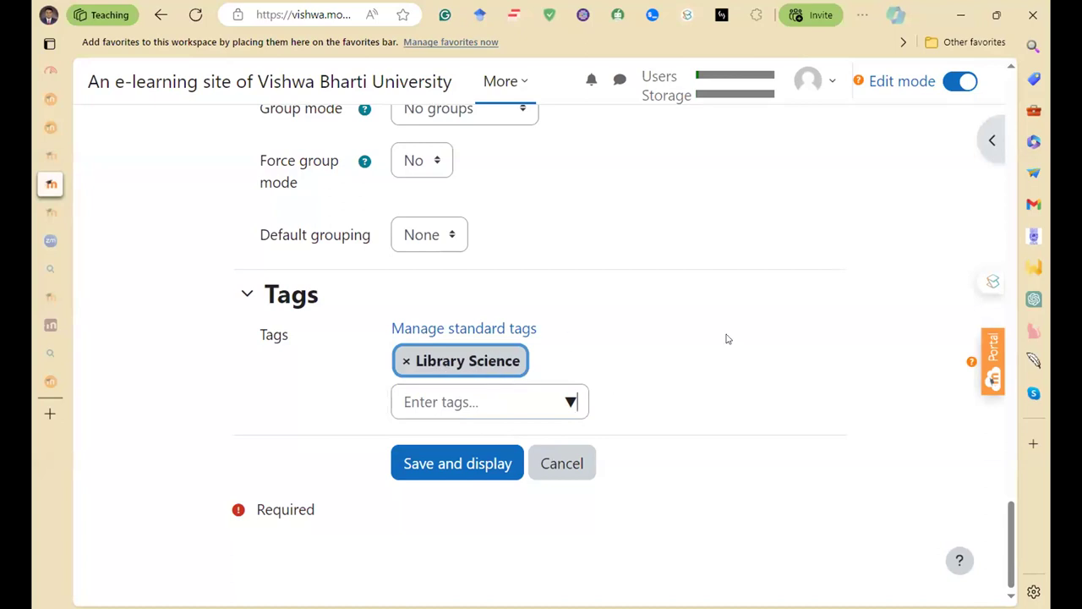
{"action": "left_click", "coordinate": [467, 471]}
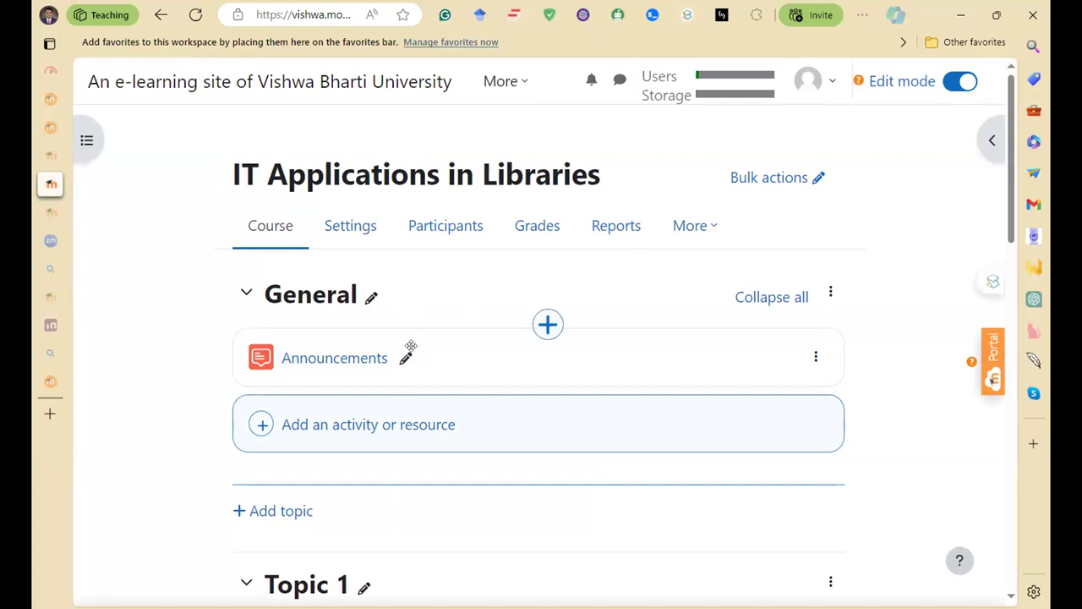
- Collapse the General, Topic 1, Topic 2 and Topic 3 sections and look over the remaining topics
{"action": "left_click", "coordinate": [244, 292]}
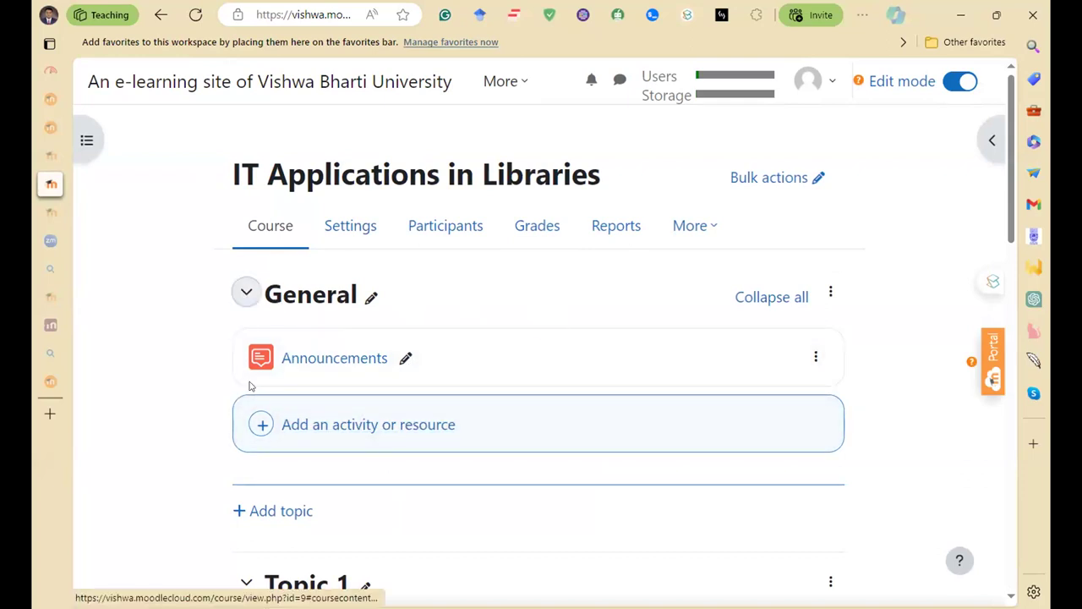
{"action": "left_click", "coordinate": [244, 356]}
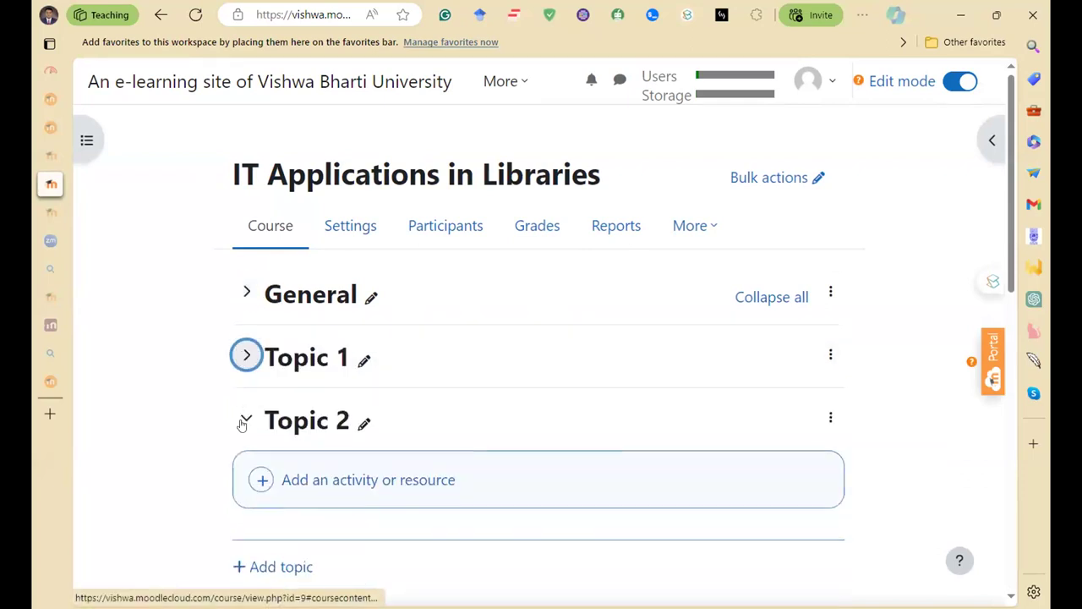
{"action": "left_click", "coordinate": [245, 419]}
{"action": "left_click", "coordinate": [247, 481]}
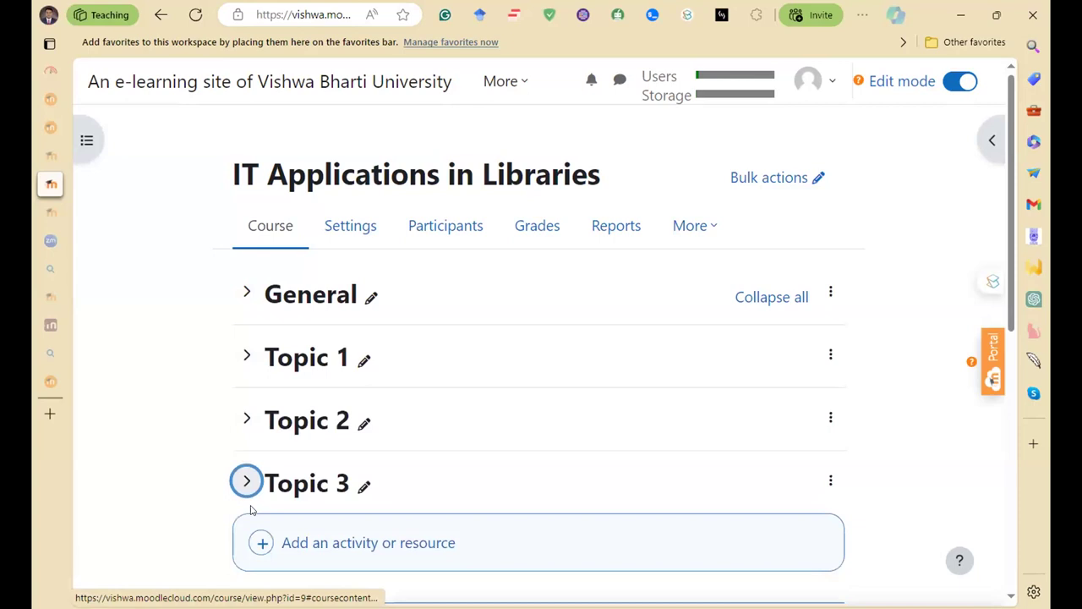
{"action": "scroll", "coordinate": [355, 454], "scroll_direction": "down", "scroll_amount": 4}
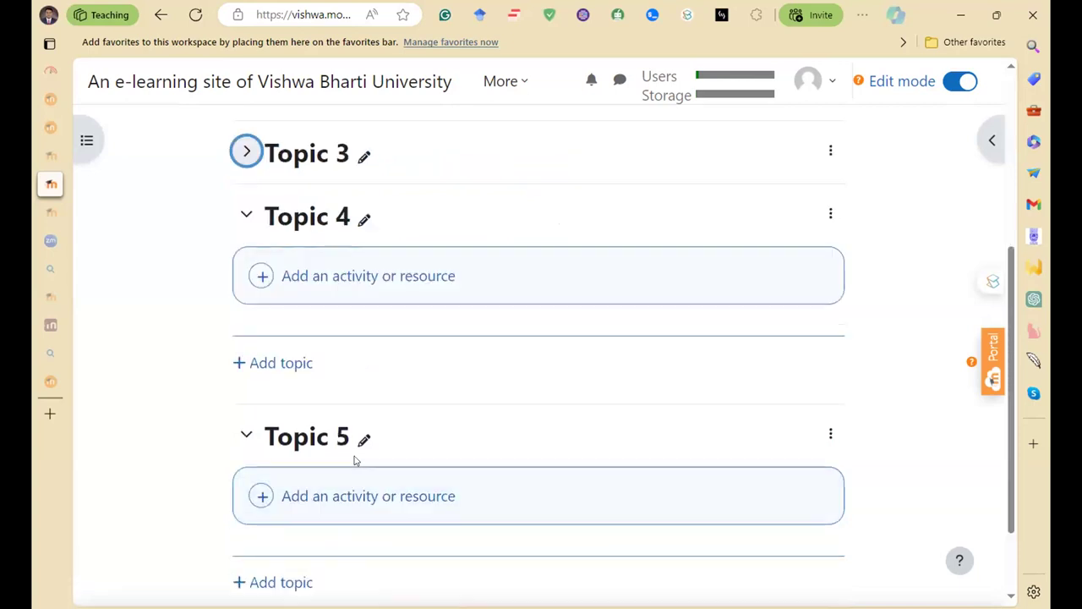
{"action": "scroll", "coordinate": [355, 457], "scroll_direction": "up", "scroll_amount": 4}
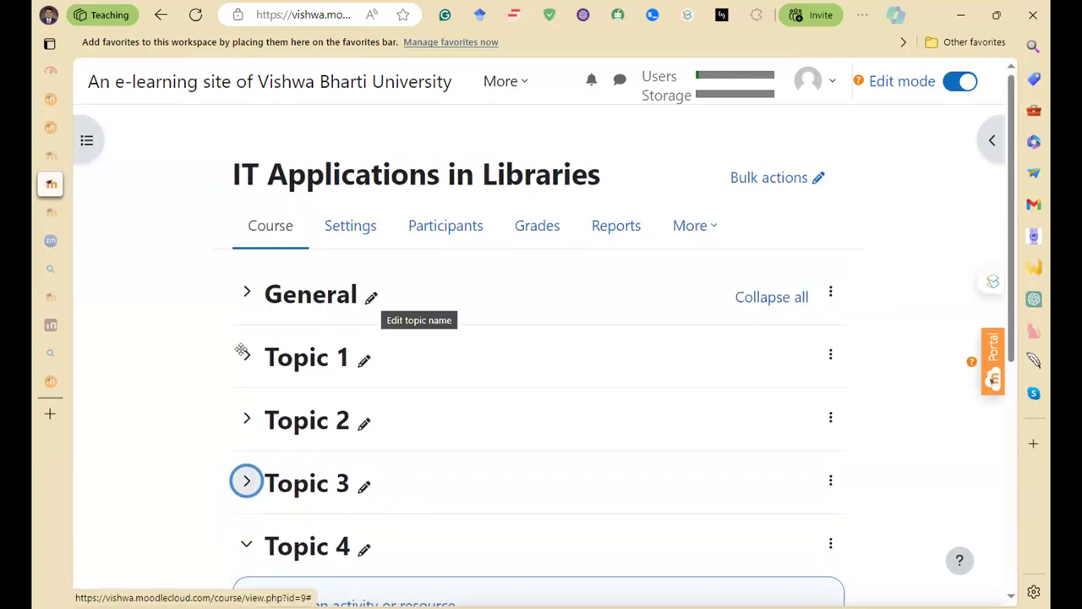
- Try to rename Topic 1 as "Library Management Software"
{"action": "triple_click", "coordinate": [324, 358]}
{"action": "left_click", "coordinate": [324, 357]}
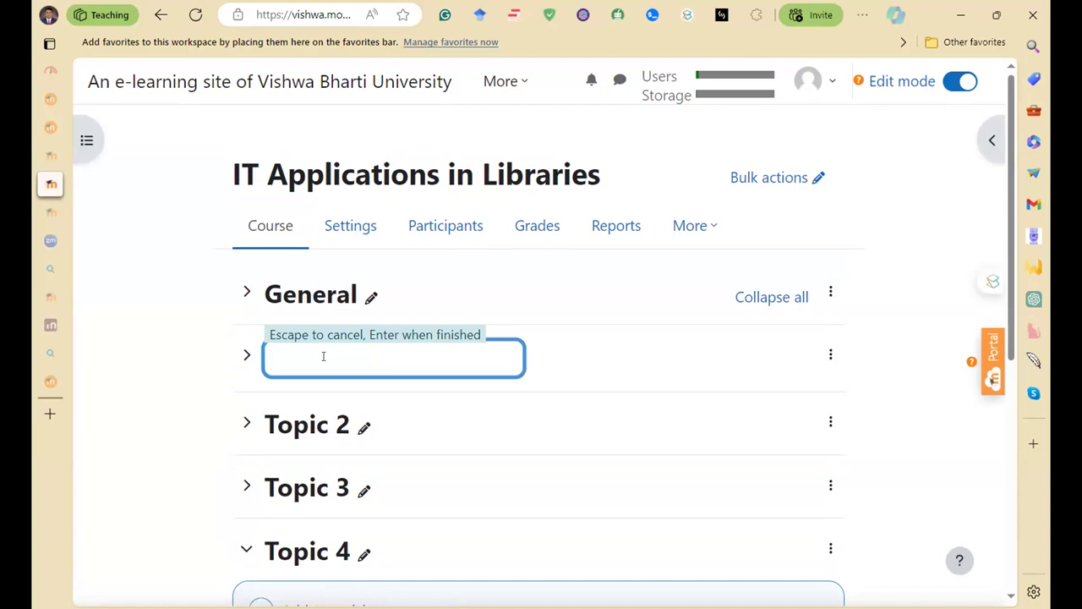
{"action": "type", "text": "KO"}
{"action": "key", "text": "BackSpace"}
{"action": "key", "text": "BackSpace"}
{"action": "type", "text": "Library Management Software"}
{"action": "key", "text": "Return"}
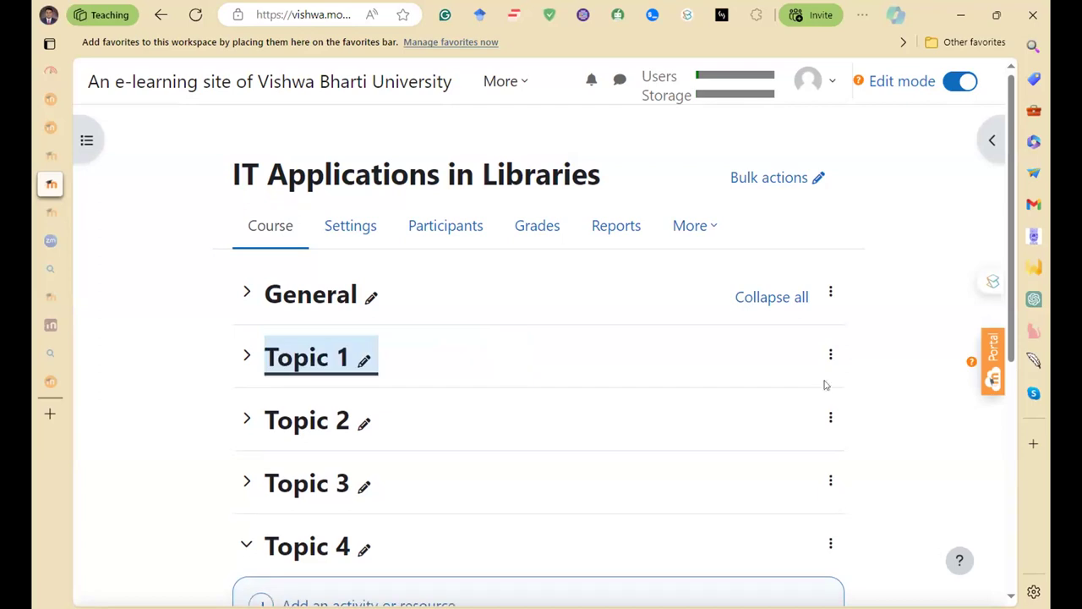
- Rename the Topic 1 section as "Library Management Software"
{"action": "left_click", "coordinate": [324, 359]}
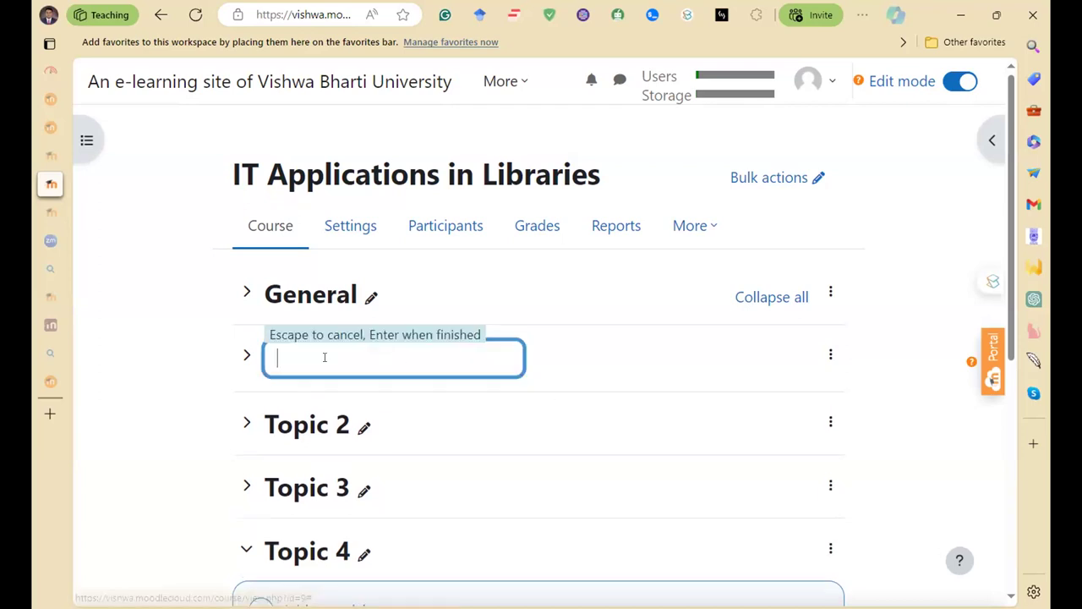
{"action": "type", "text": "Libra"}
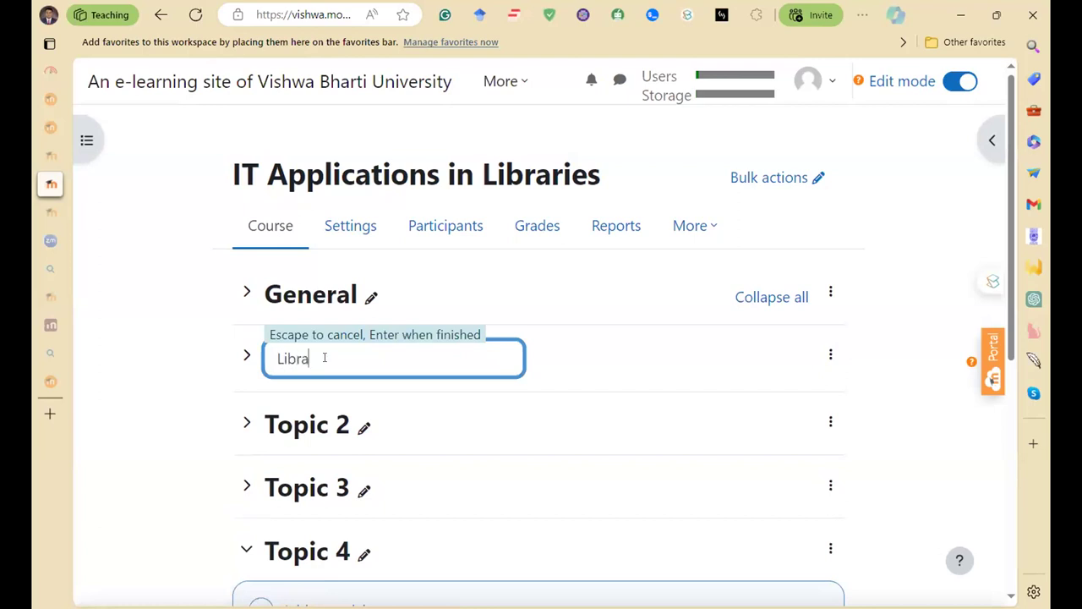
{"action": "type", "text": "ry Management Software"}
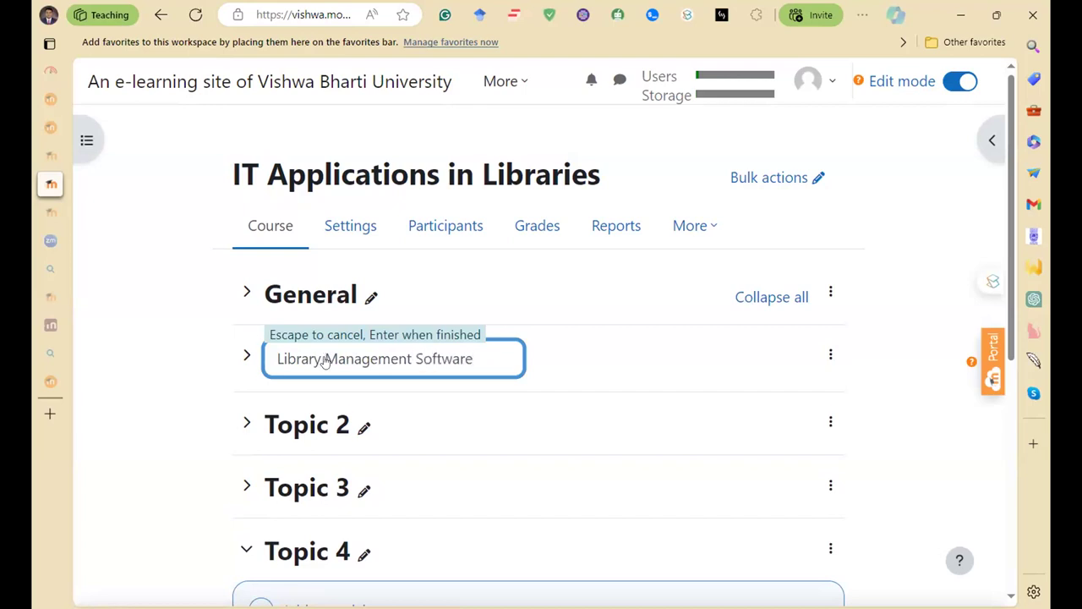
{"action": "key", "text": "Return"}
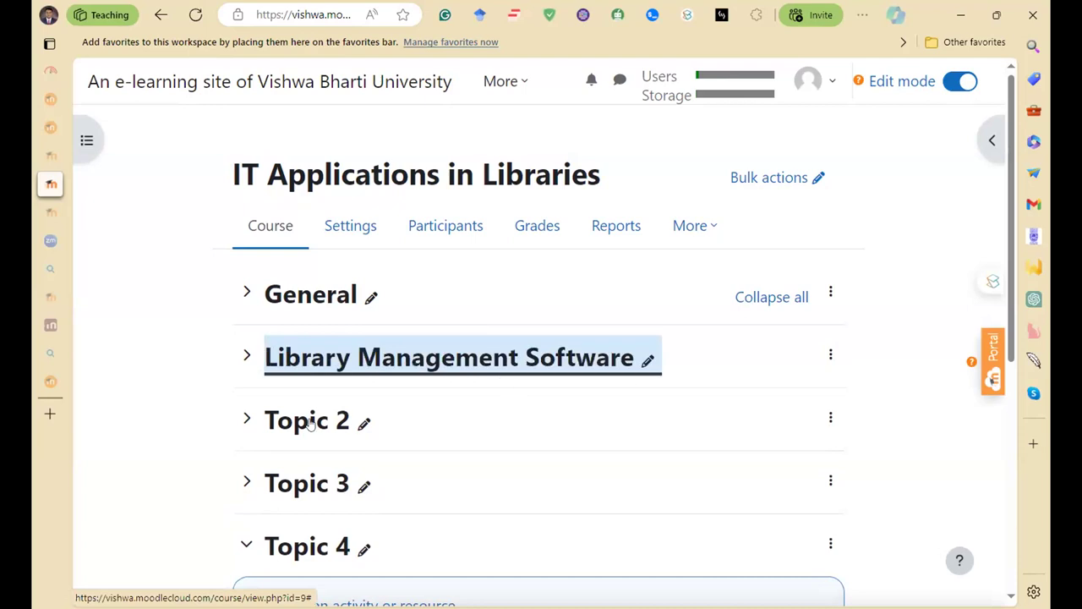
- Rename the Topic 2 section as "Digital Library Creation"
{"action": "left_click", "coordinate": [342, 418]}
{"action": "type", "text": "Digilta"}
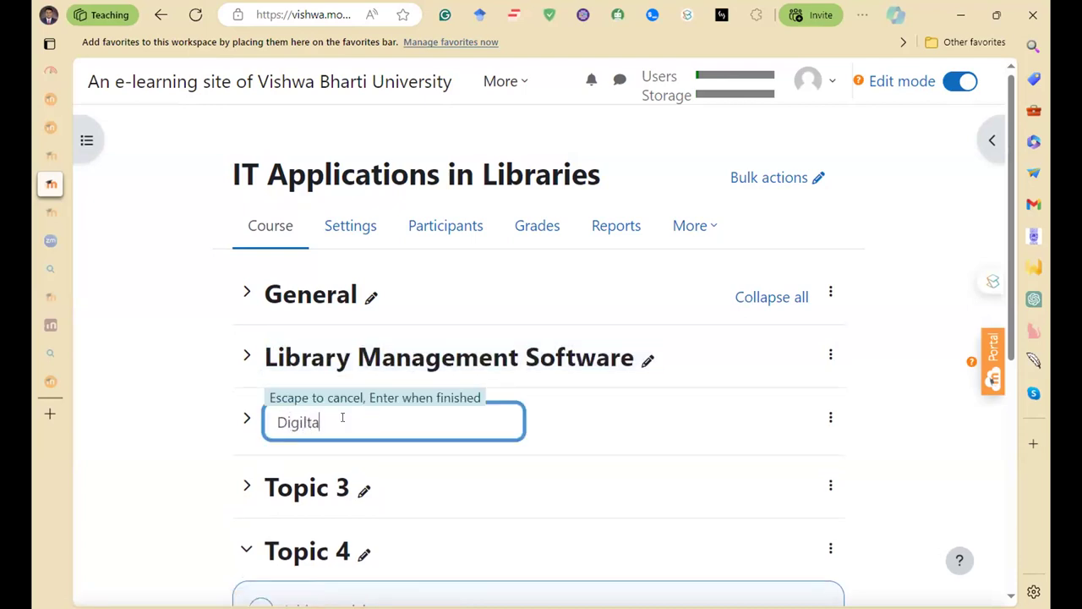
{"action": "key", "text": "BackSpace"}
{"action": "key", "text": "BackSpace"}
{"action": "type", "text": "tal Library Creation"}
{"action": "key", "text": "Return"}
- Rename the Topic 3 section as "Database Management"
{"action": "left_click", "coordinate": [315, 478]}
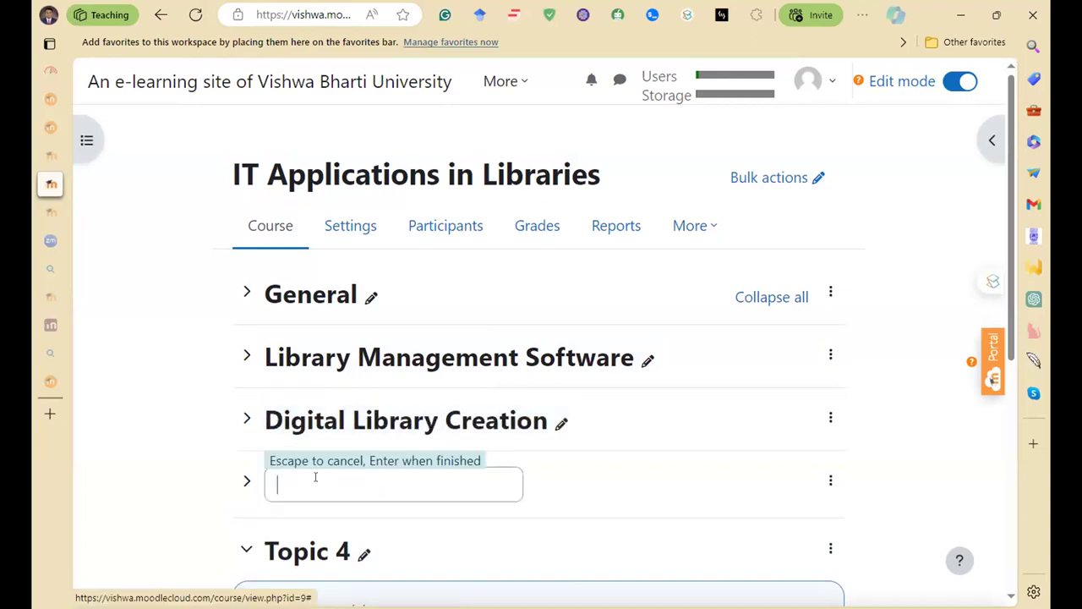
{"action": "type", "text": "Da"}
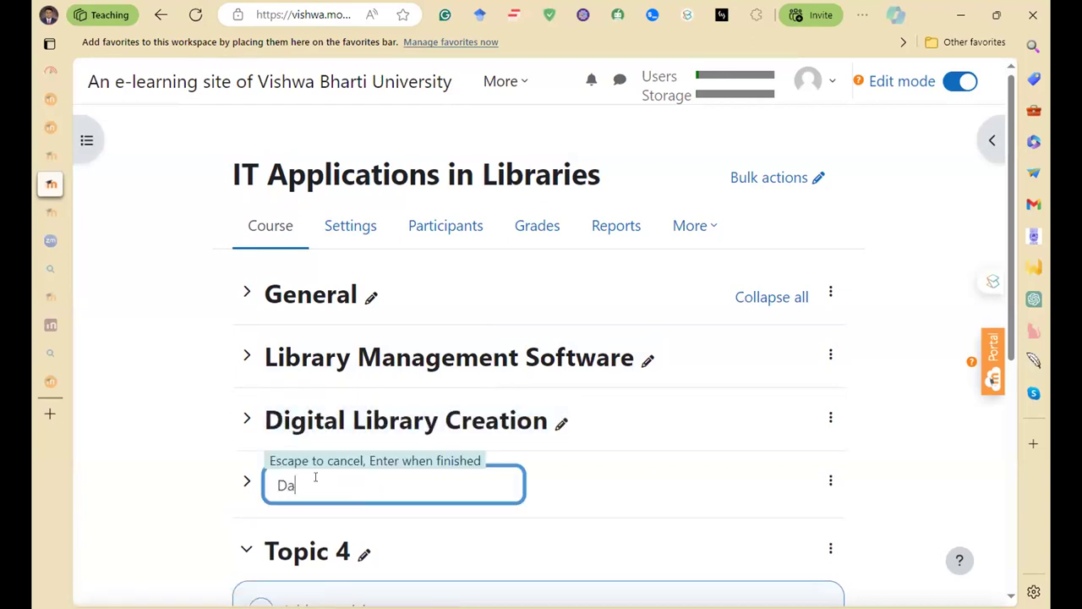
{"action": "type", "text": "tabase Management"}
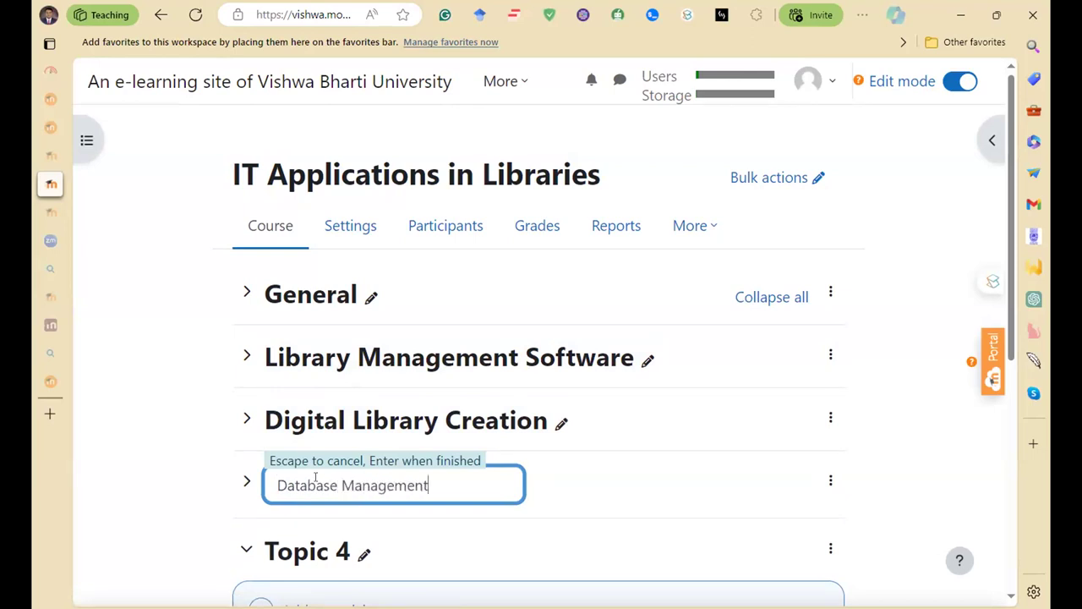
{"action": "key", "text": "Return"}
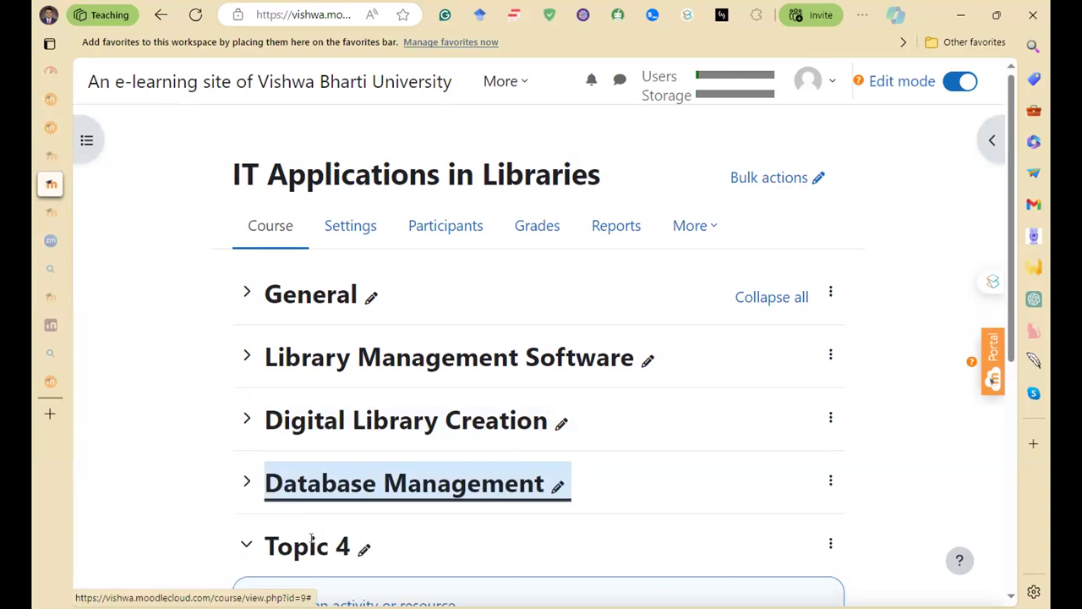
- Rename the Topic 4 section as "Scholarly Databases and Online Searching"
{"action": "left_click", "coordinate": [311, 544]}
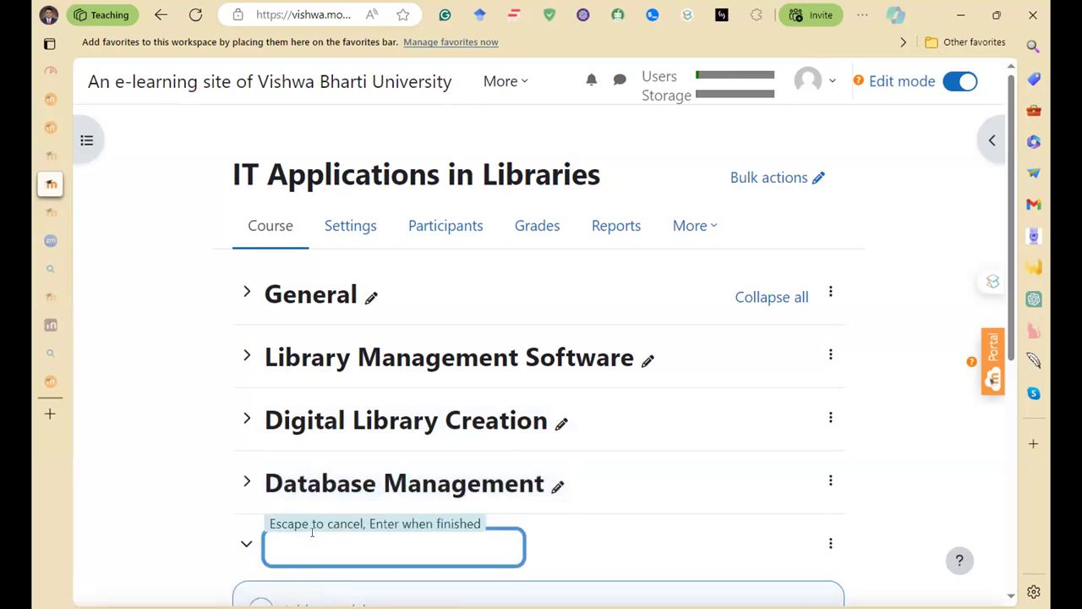
{"action": "type", "text": "Data"}
{"action": "key", "text": "BackSpace"}
{"action": "key", "text": "BackSpace"}
{"action": "key", "text": "BackSpace"}
{"action": "key", "text": "BackSpace"}
{"action": "type", "text": "ScScholarly Datans"}
{"action": "key", "text": "BackSpace"}
{"action": "type", "text": "bases and "}
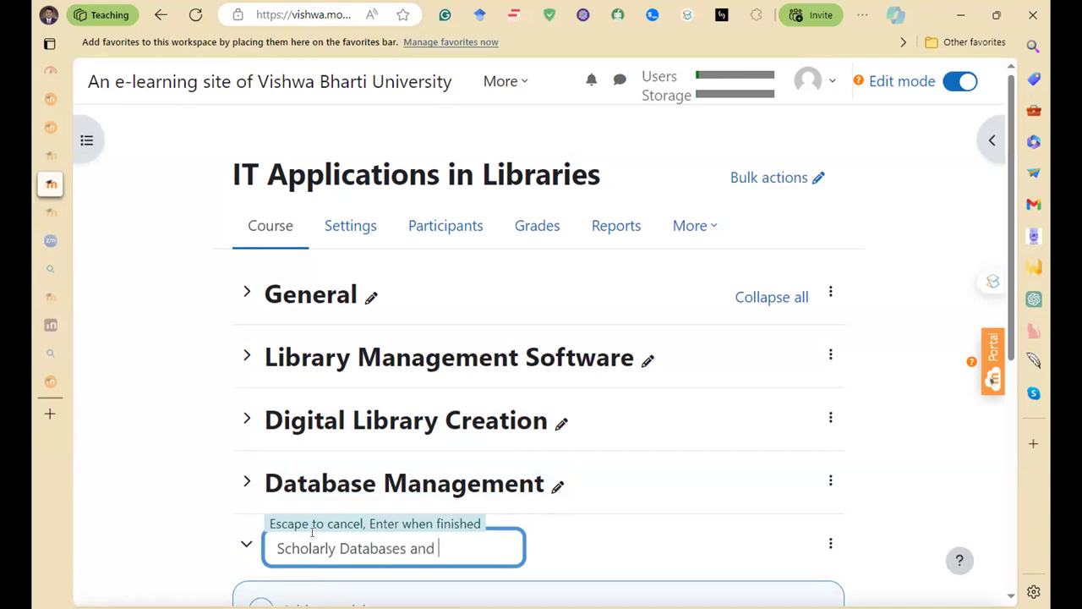
{"action": "type", "text": "Online Sae"}
{"action": "key", "text": "BackSpace"}
{"action": "type", "text": "ear"}
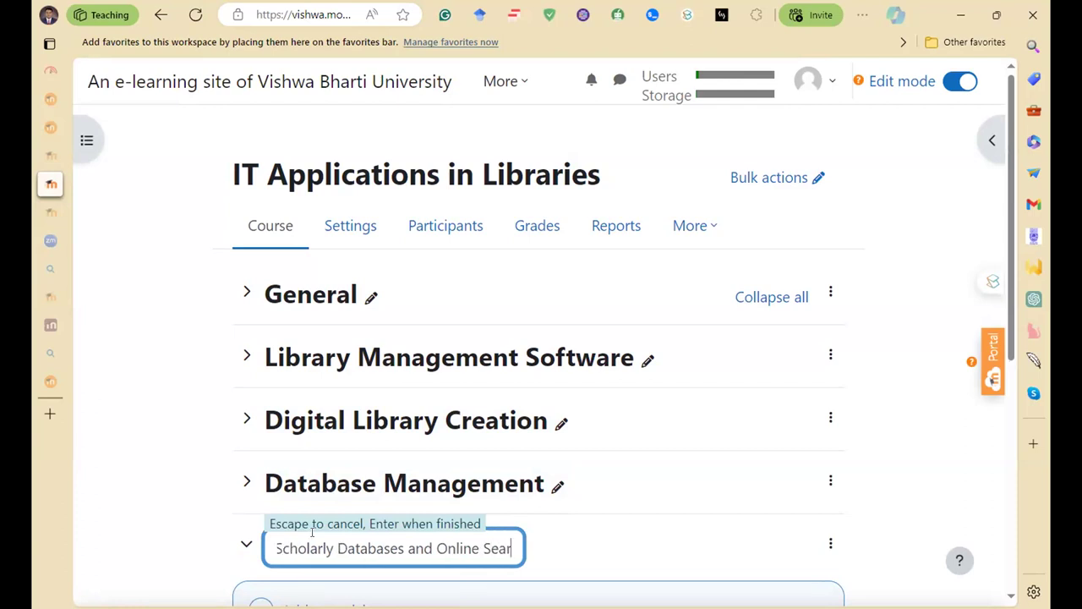
{"action": "type", "text": "ching"}
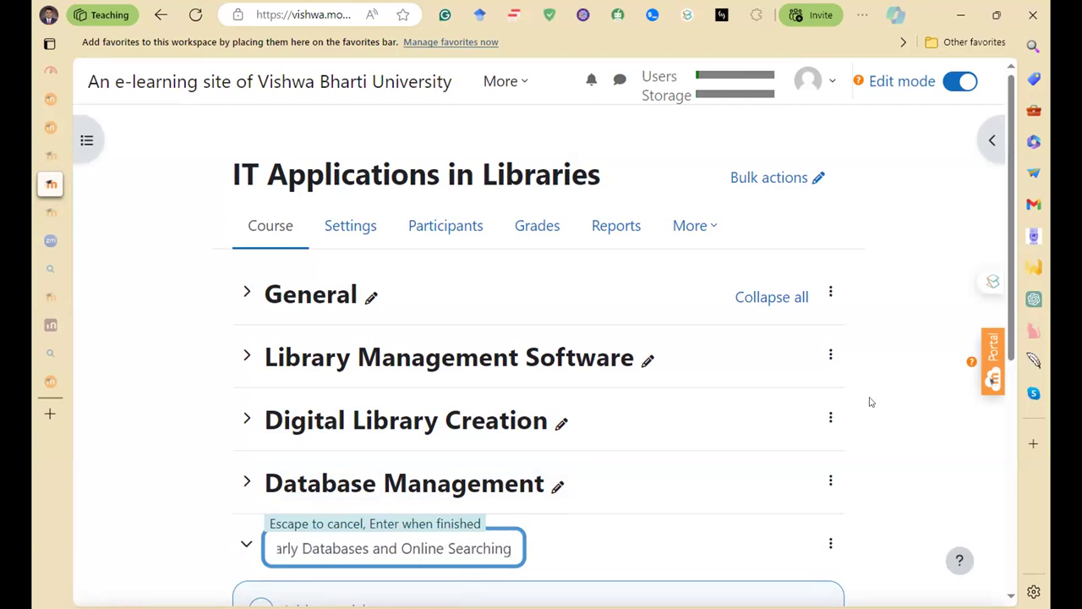
{"action": "key", "text": "Return"}
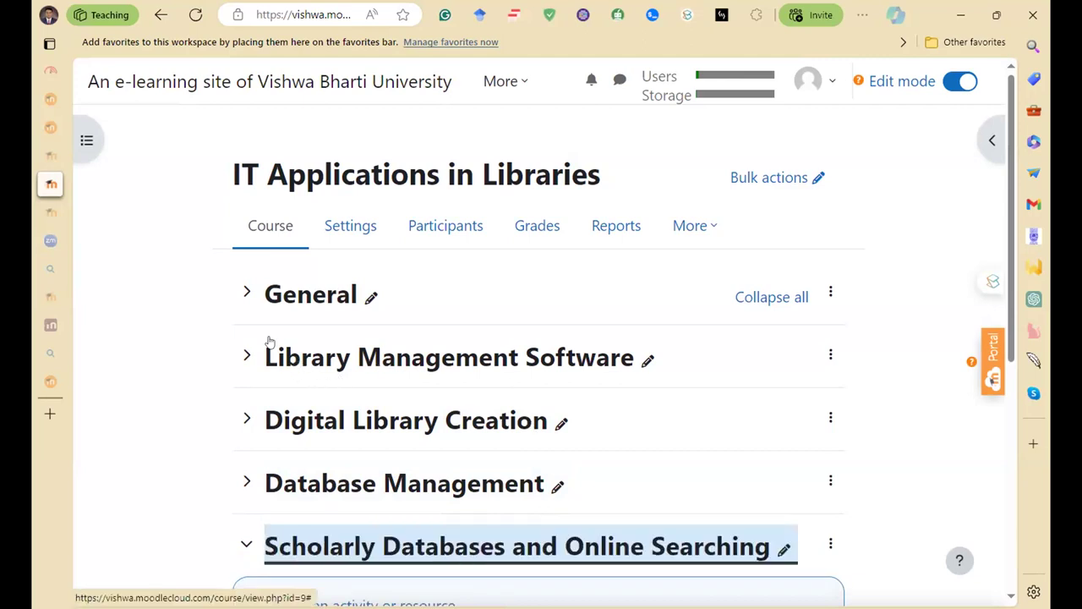
- Expand the Library Management Software and General sections and start adding a File resource to General
{"action": "left_click", "coordinate": [247, 359]}
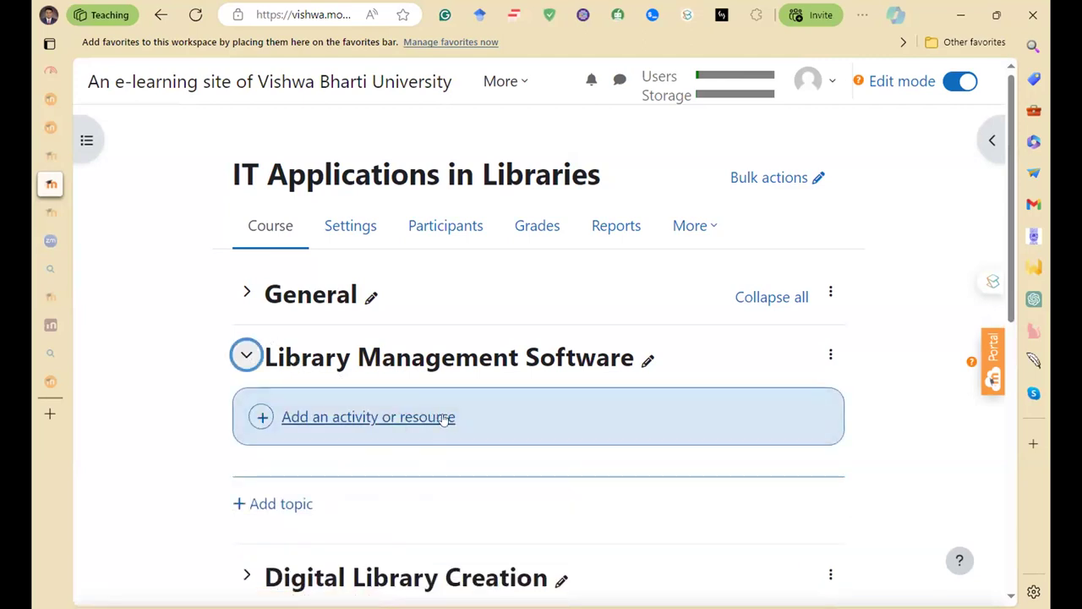
{"action": "left_click", "coordinate": [247, 293]}
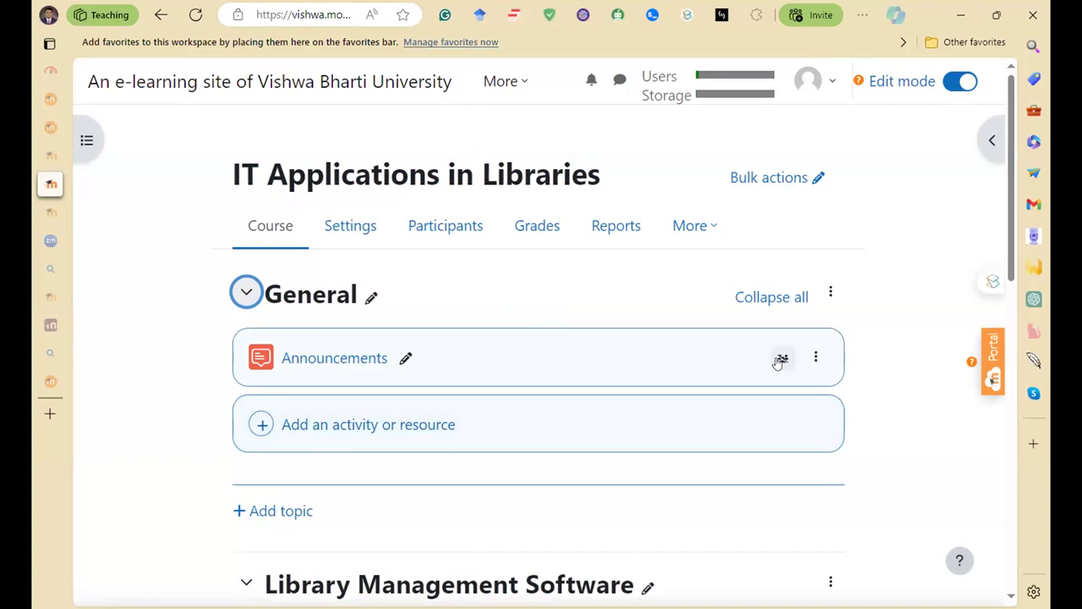
{"action": "left_click", "coordinate": [521, 439]}
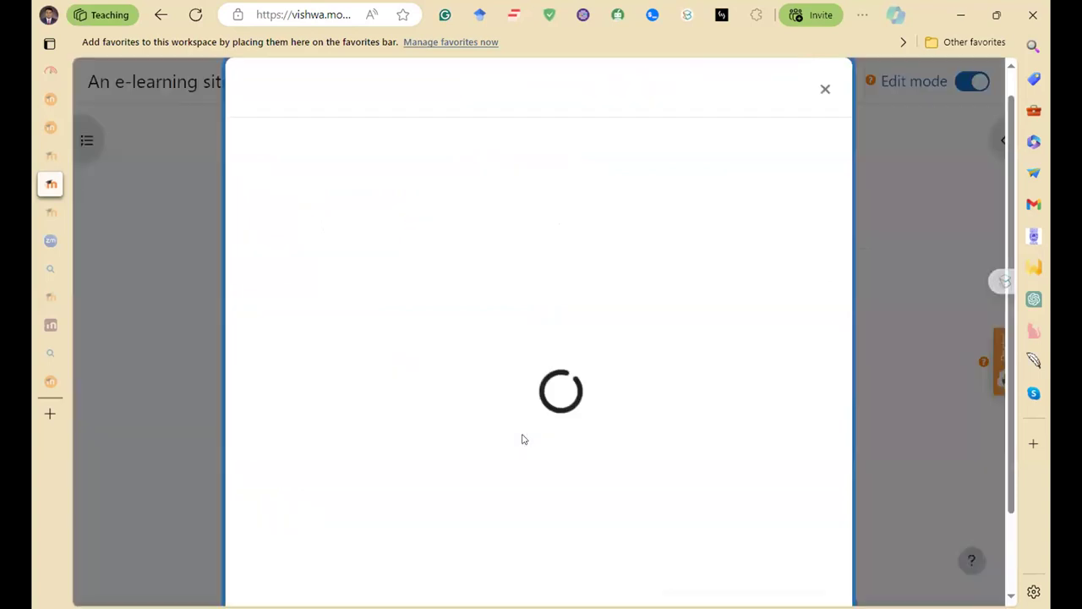
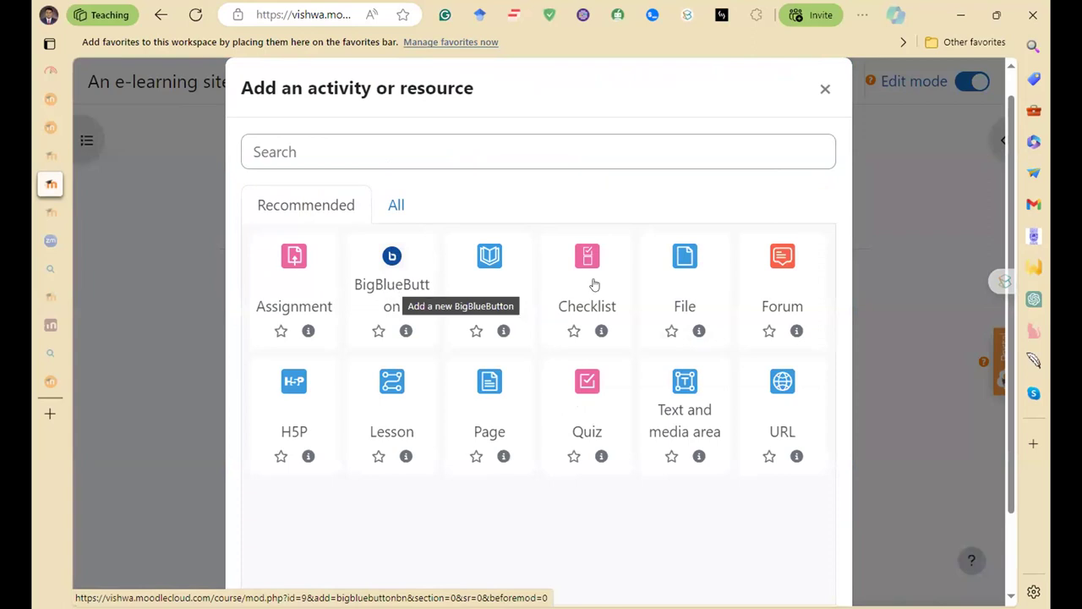
{"action": "left_click", "coordinate": [685, 279]}
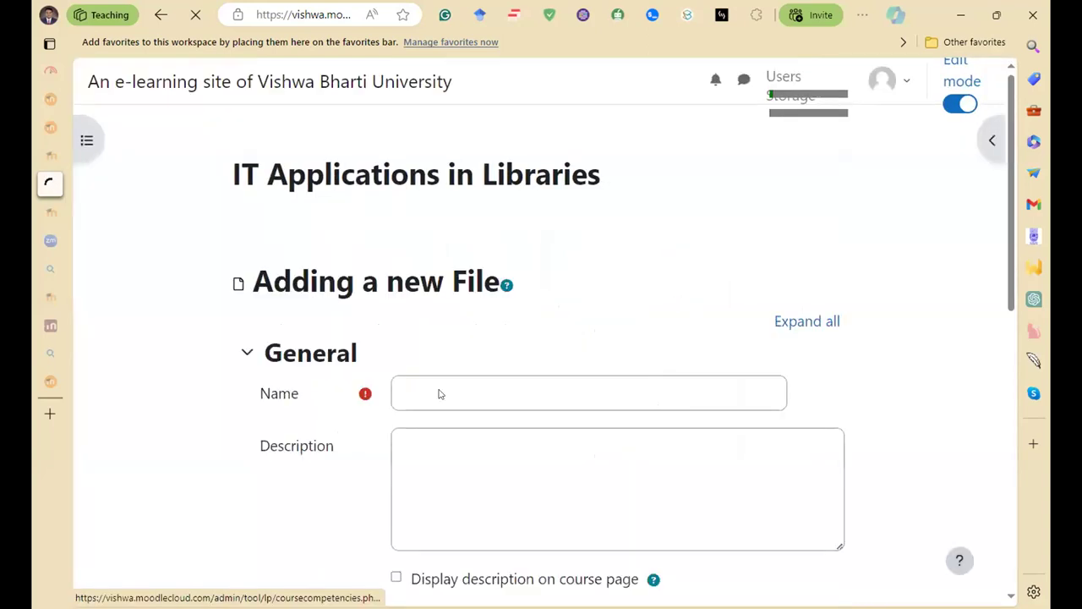
- Name the file resource "Syllabus" and enter the description "The course content that we will cover in this course."
{"action": "left_click", "coordinate": [407, 393]}
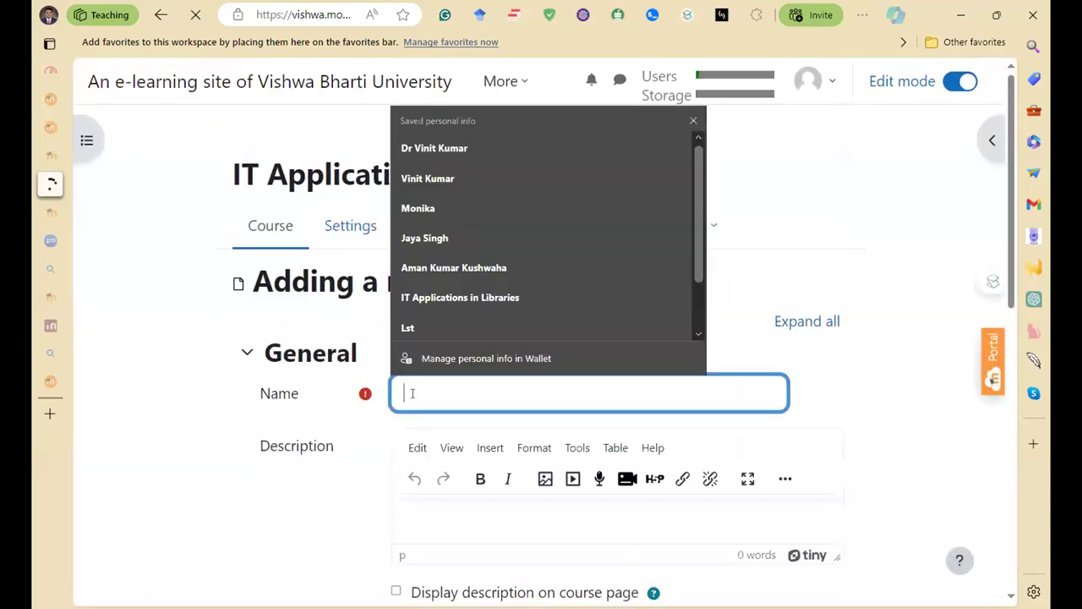
{"action": "type", "text": "Syllabus"}
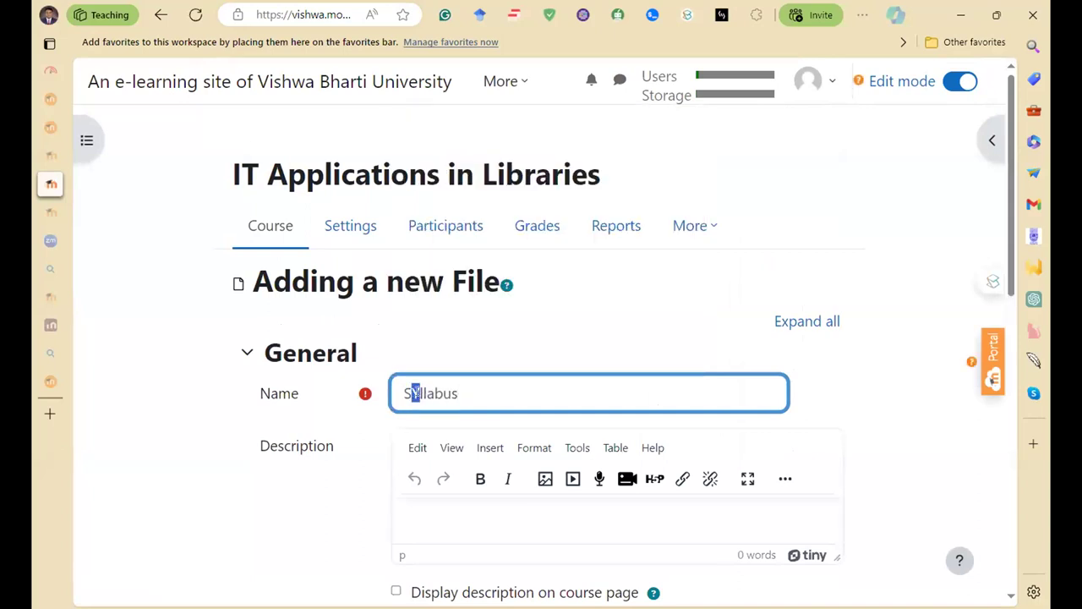
{"action": "left_click", "coordinate": [862, 406]}
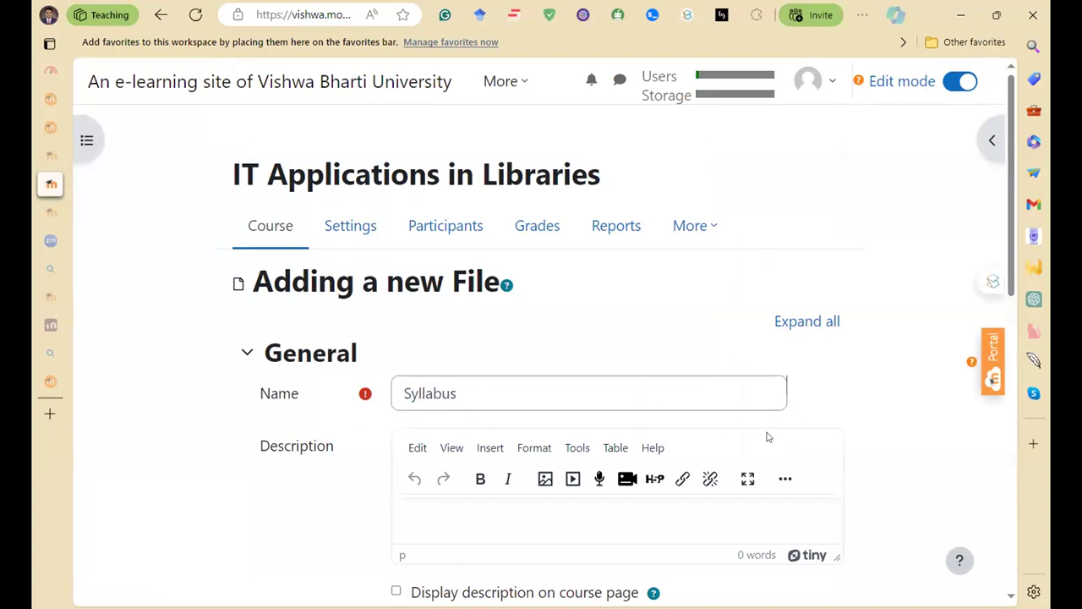
{"action": "scroll", "coordinate": [434, 401], "scroll_direction": "down", "scroll_amount": 2}
{"action": "left_click", "coordinate": [447, 352]}
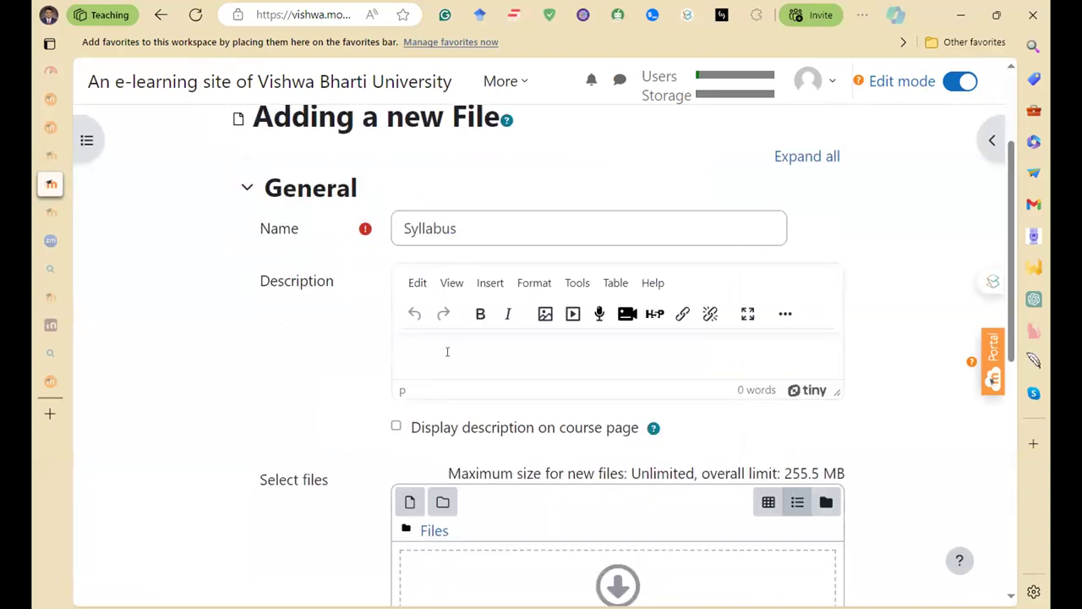
{"action": "type", "text": "The course conten"}
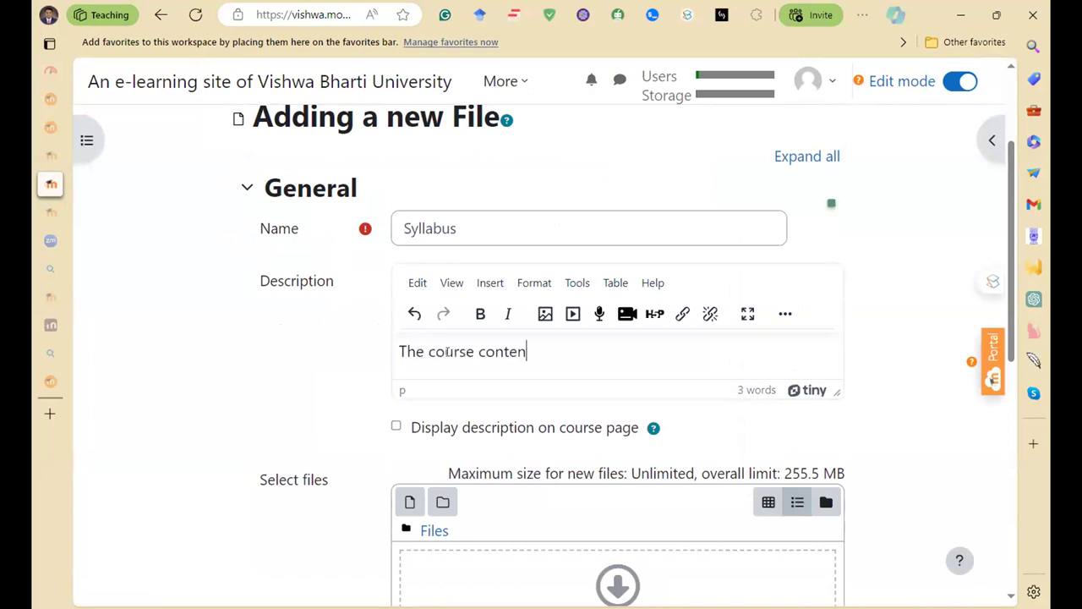
{"action": "type", "text": "t that we will cover"}
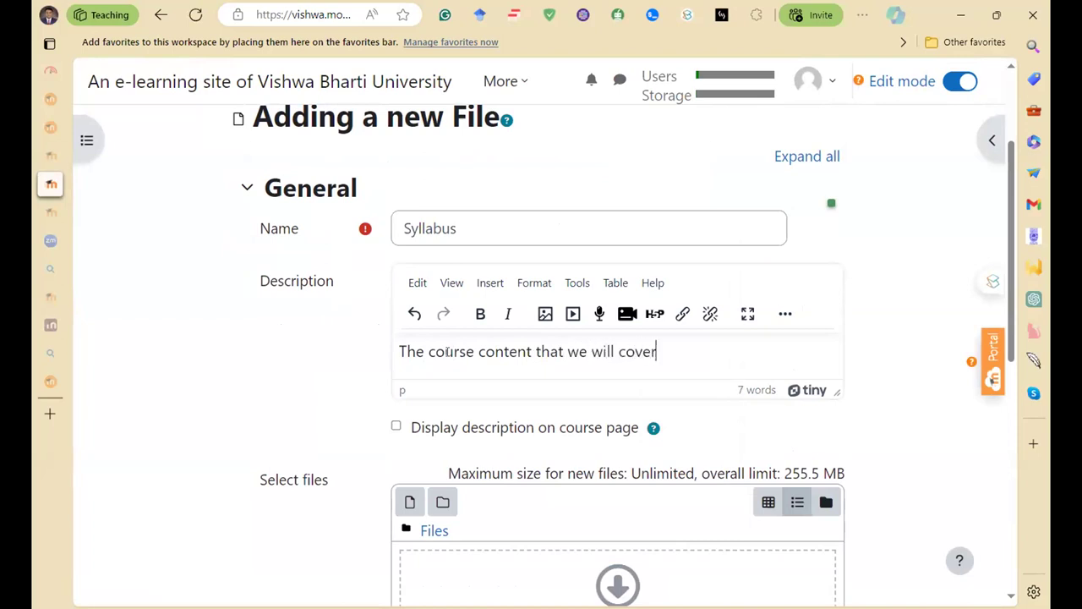
{"action": "type", "text": " in this course."}
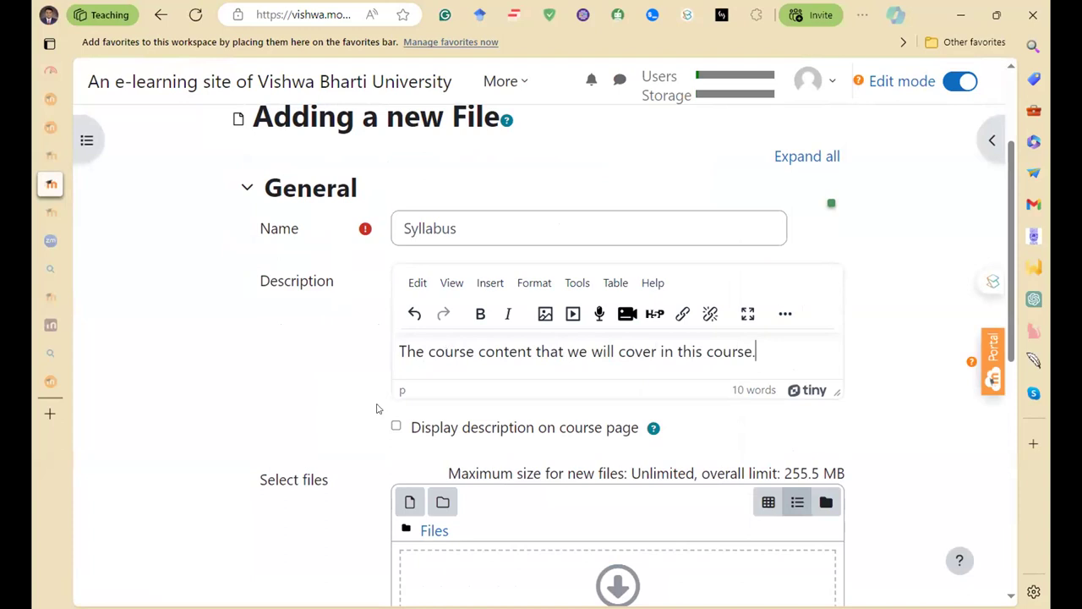
- Open the file picker for the Syllabus resource and look through the server files and recent files
{"action": "scroll", "coordinate": [491, 386], "scroll_direction": "down", "scroll_amount": 3}
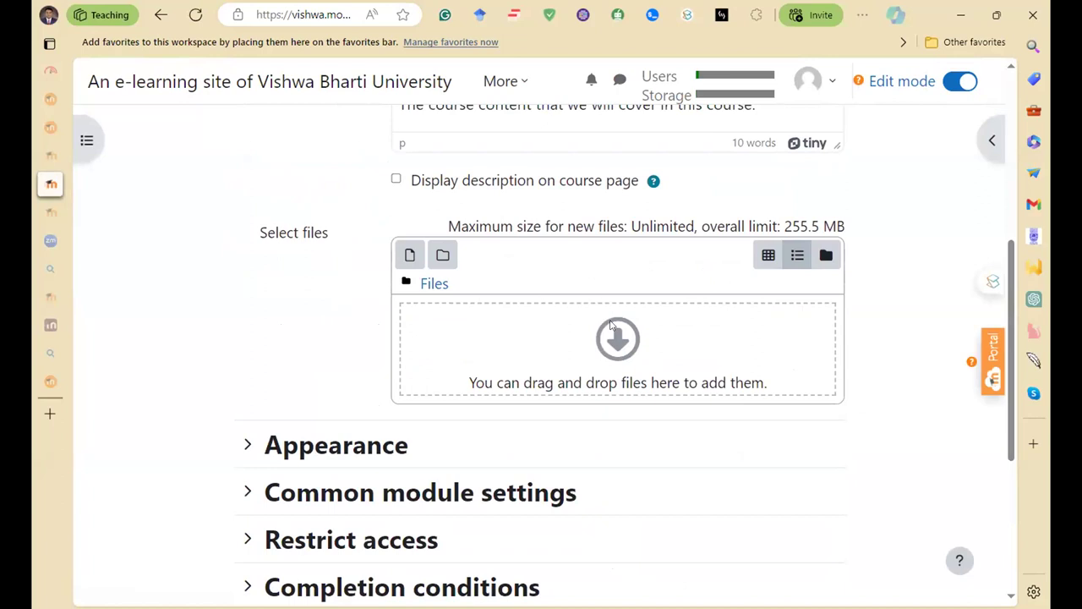
{"action": "left_click", "coordinate": [428, 284]}
{"action": "left_click", "coordinate": [605, 352]}
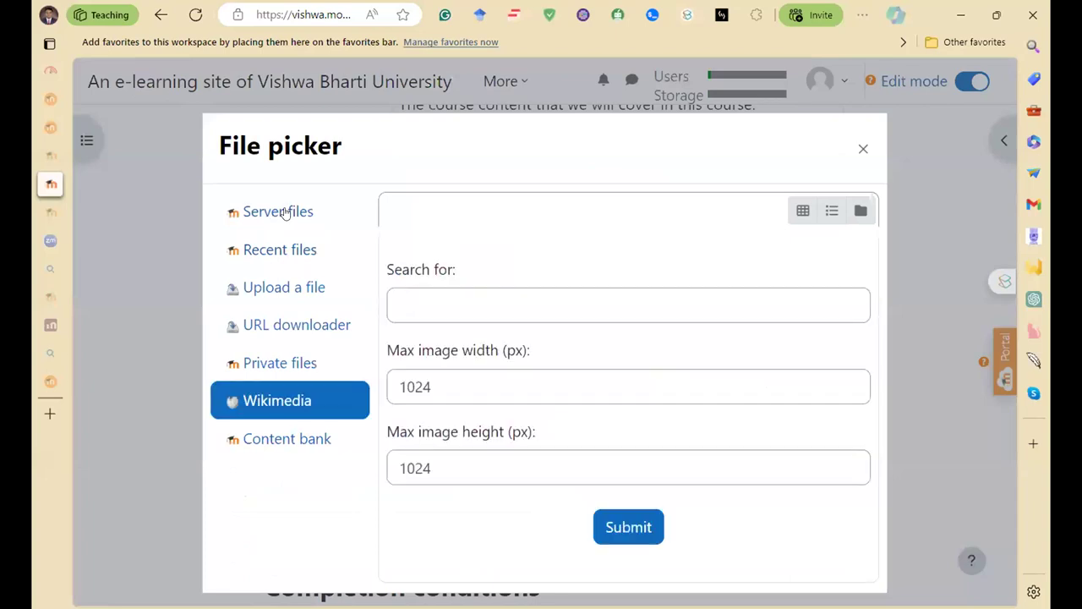
{"action": "left_click", "coordinate": [300, 214]}
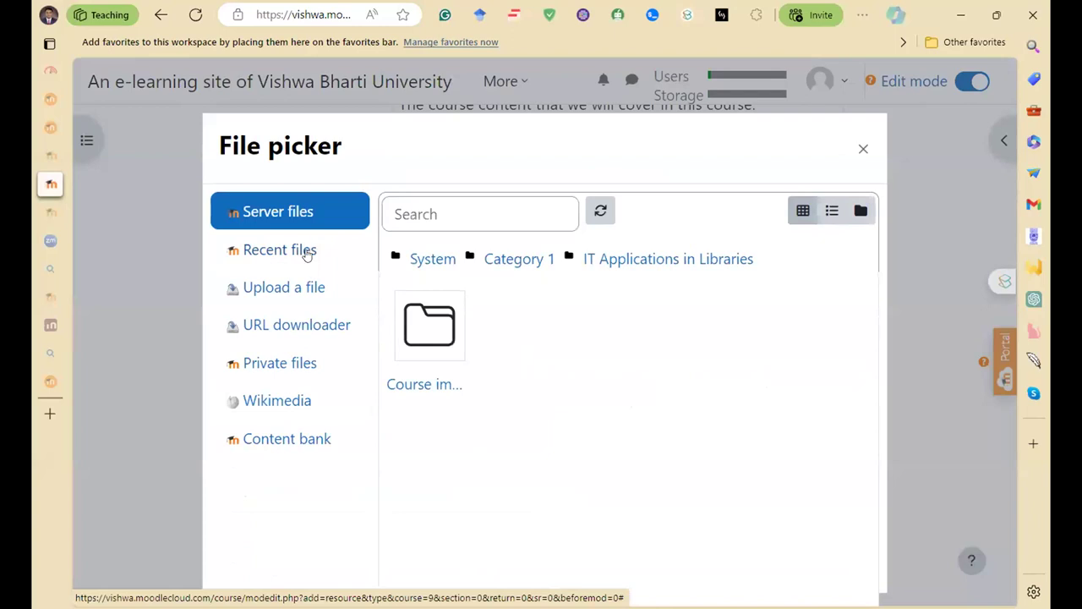
{"action": "left_click", "coordinate": [307, 255]}
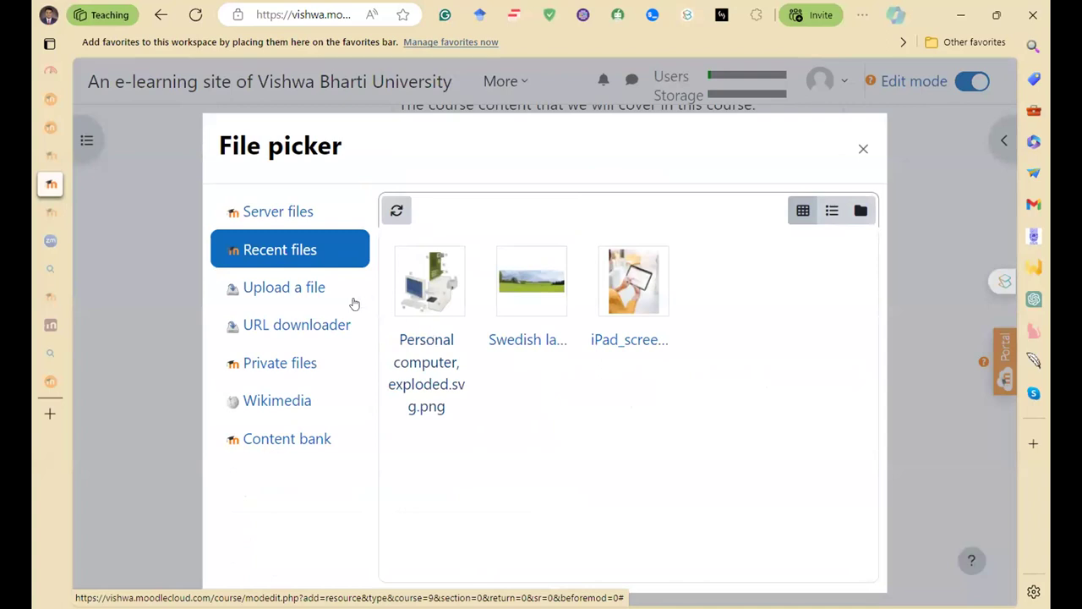
- Choose mlis 104 syllabus.pdf from the Downloads folder as the attachment to upload for the Syllabus resource
{"action": "left_click", "coordinate": [301, 289]}
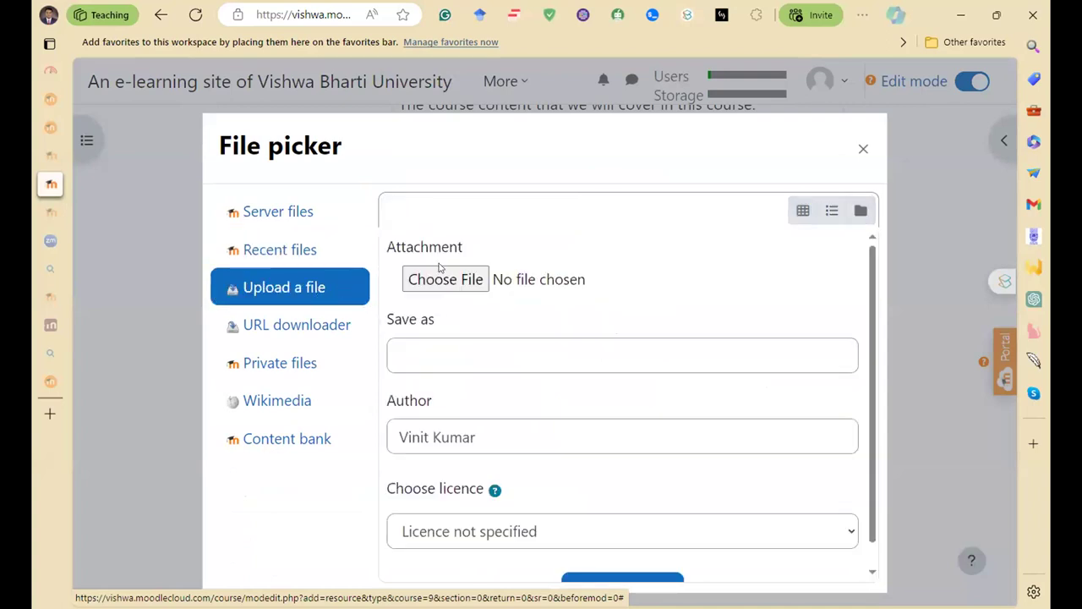
{"action": "left_click", "coordinate": [444, 281]}
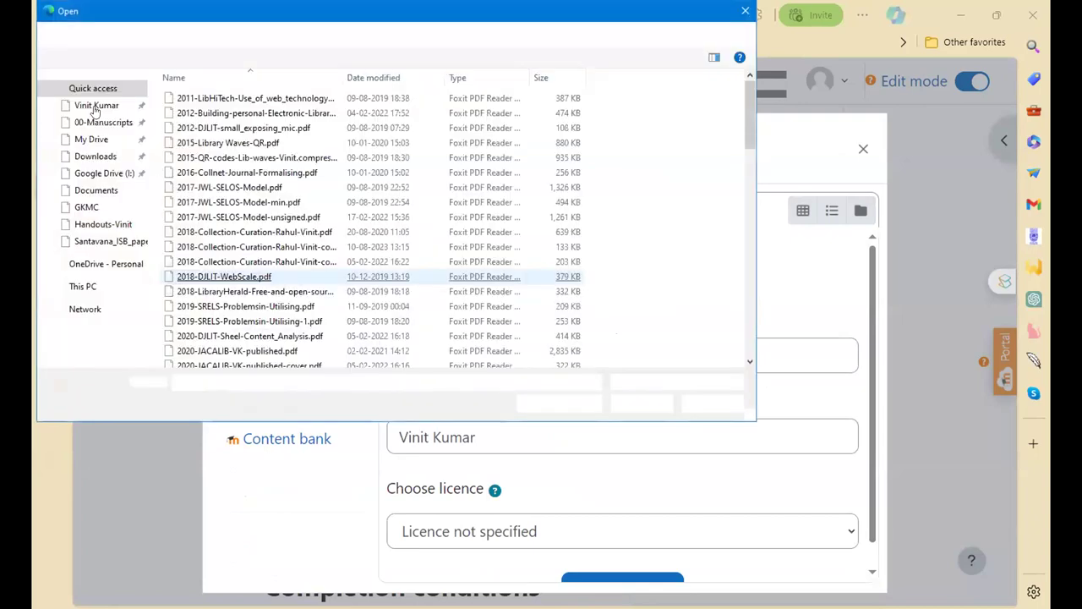
{"action": "left_click", "coordinate": [95, 157]}
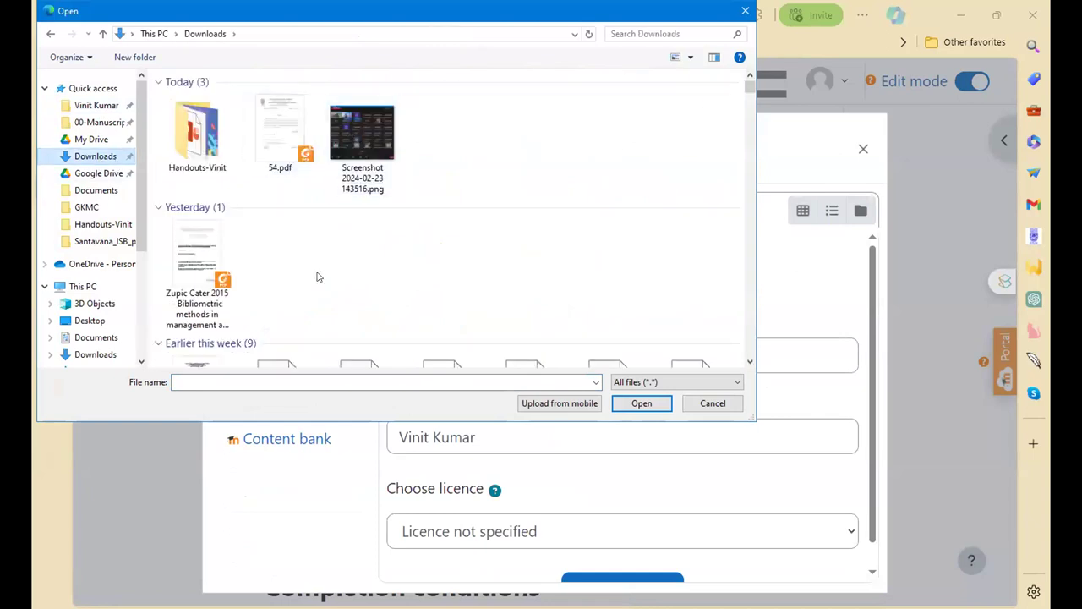
{"action": "scroll", "coordinate": [318, 276], "scroll_direction": "down", "scroll_amount": 10}
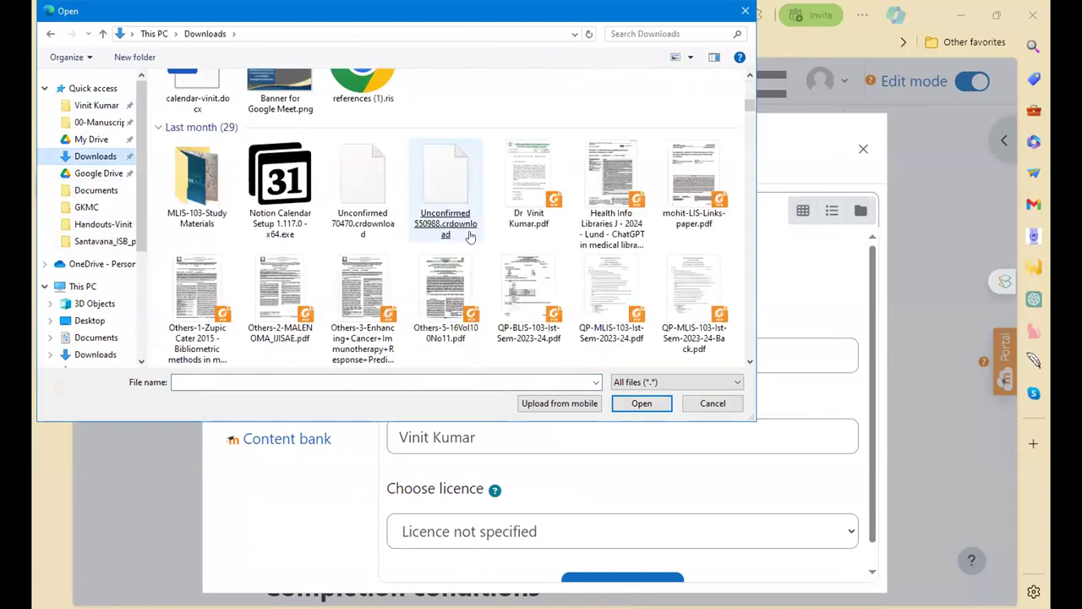
{"action": "scroll", "coordinate": [519, 301], "scroll_direction": "down", "scroll_amount": 1}
{"action": "left_click", "coordinate": [446, 200]}
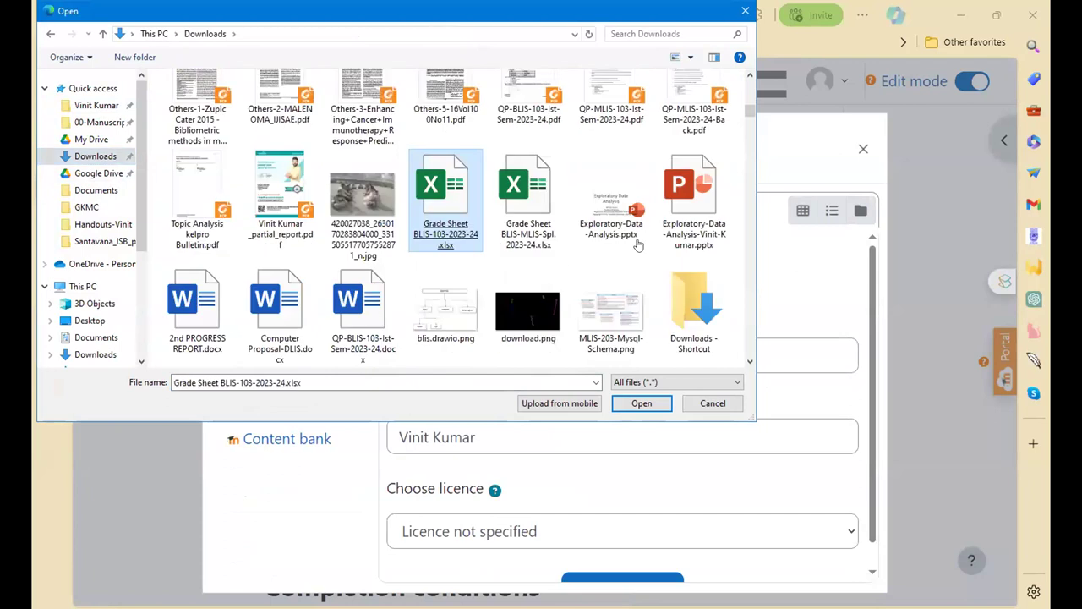
{"action": "left_click", "coordinate": [336, 378]}
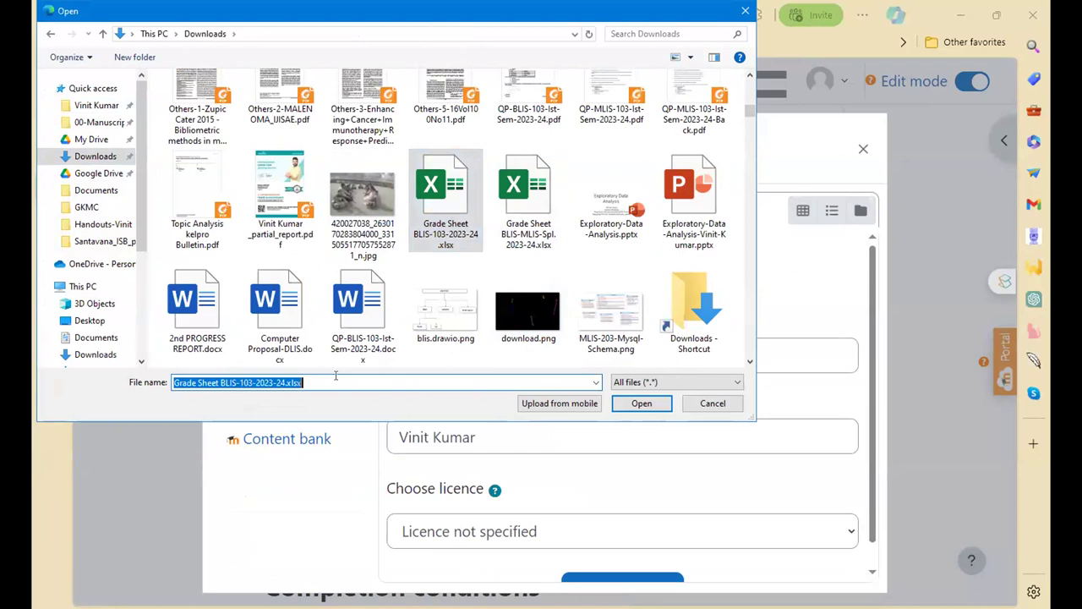
{"action": "type", "text": "ML"}
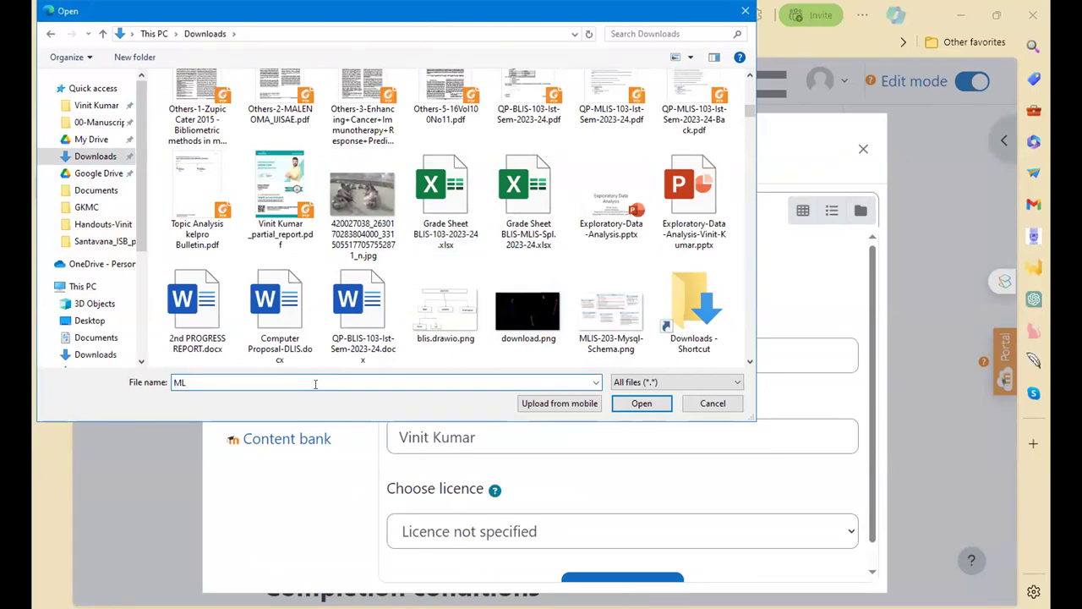
{"action": "key", "text": "Down"}
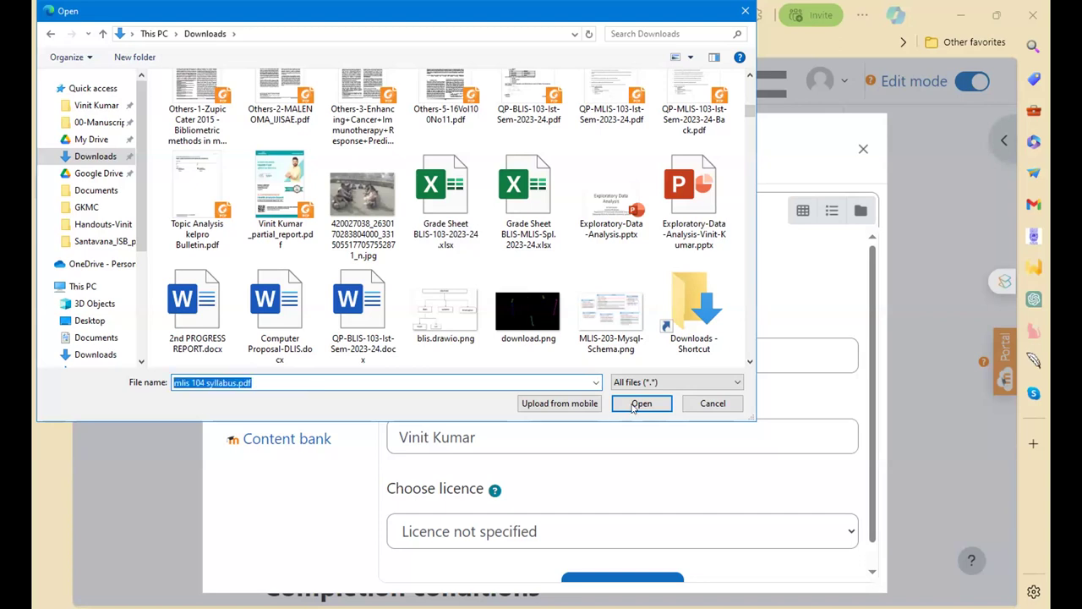
{"action": "left_click", "coordinate": [640, 403]}
{"action": "scroll", "coordinate": [583, 423], "scroll_direction": "down", "scroll_amount": 1}
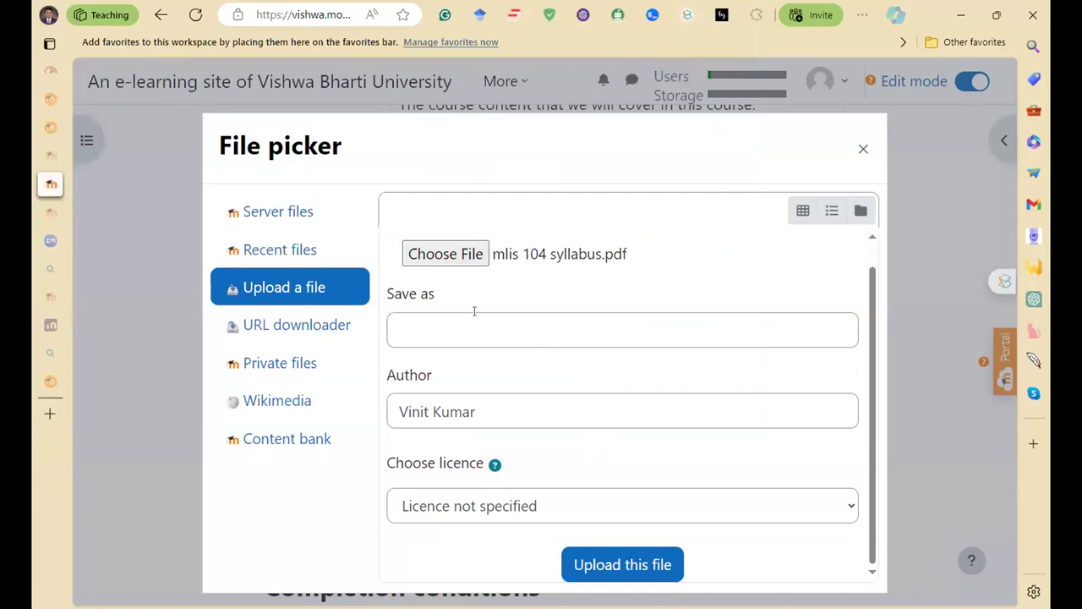
{"action": "scroll", "coordinate": [525, 279], "scroll_direction": "up", "scroll_amount": 1}
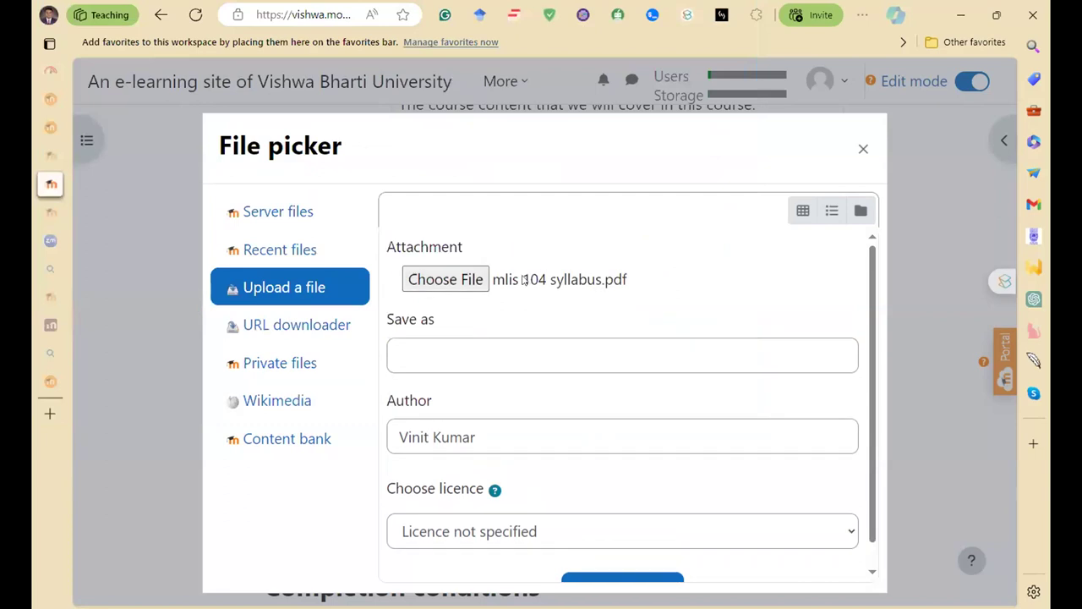
- Set the attachment's save name to "Syllabus 104 - MLIS", leave the licence as not specified, and upload the file
{"action": "left_click", "coordinate": [429, 352]}
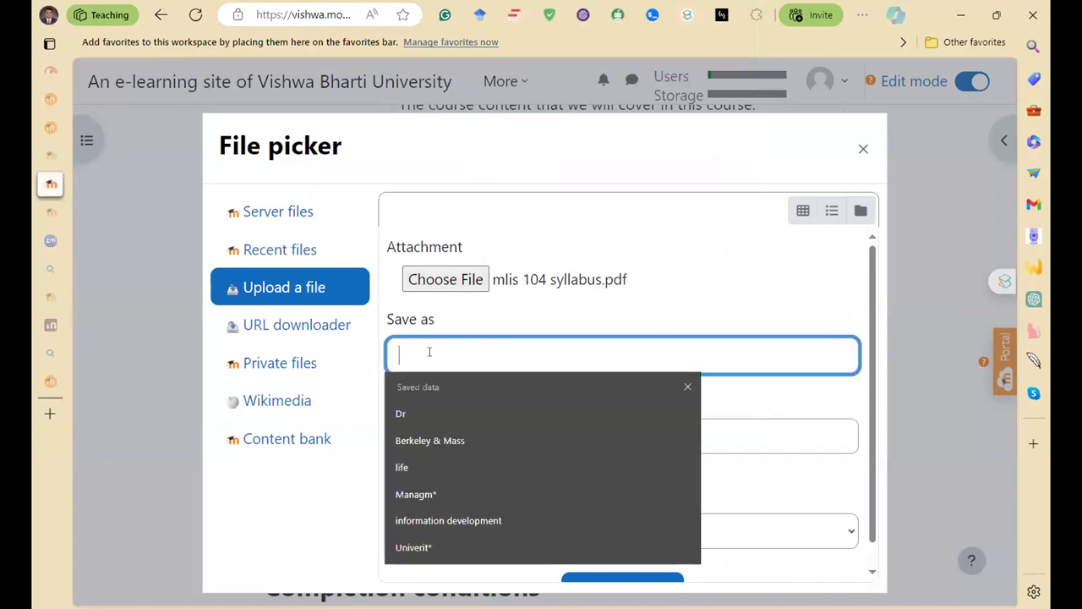
{"action": "type", "text": "Syllabus 104"}
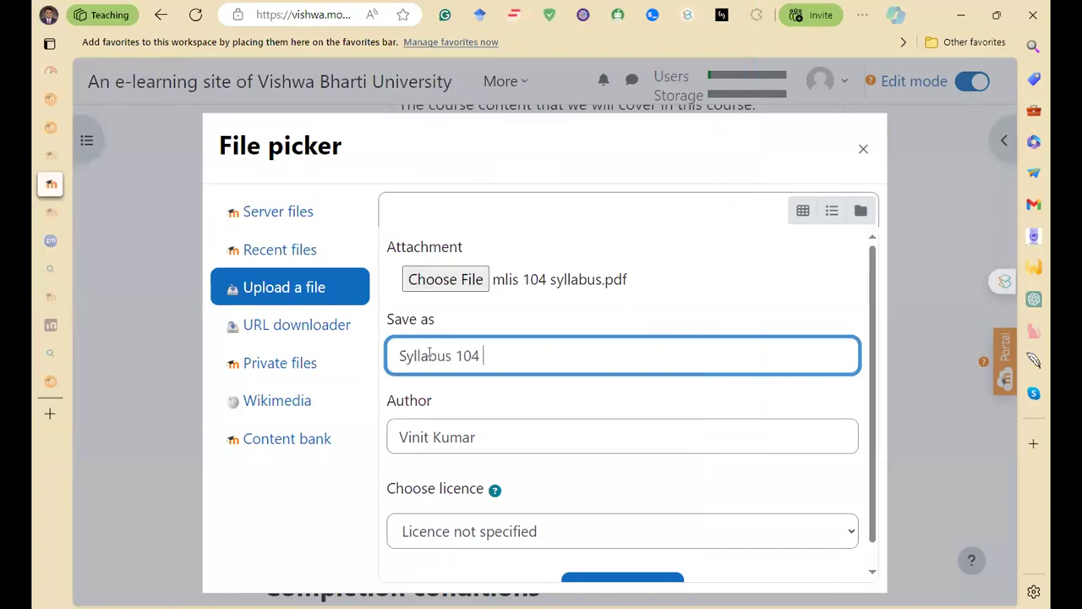
{"action": "type", "text": " - MLIS"}
{"action": "scroll", "coordinate": [463, 446], "scroll_direction": "down", "scroll_amount": 1}
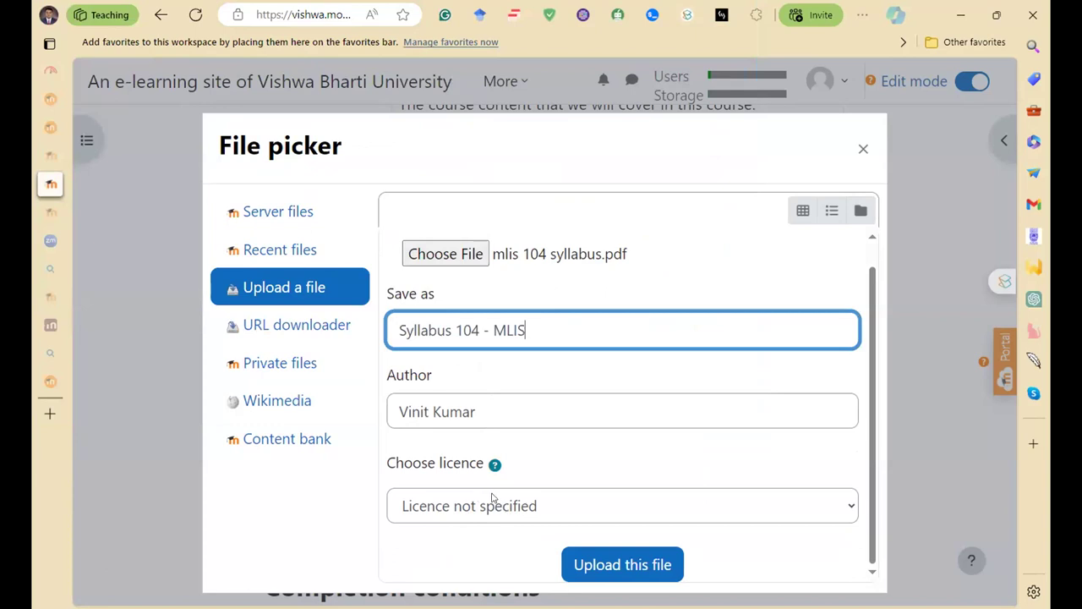
{"action": "left_click", "coordinate": [493, 499]}
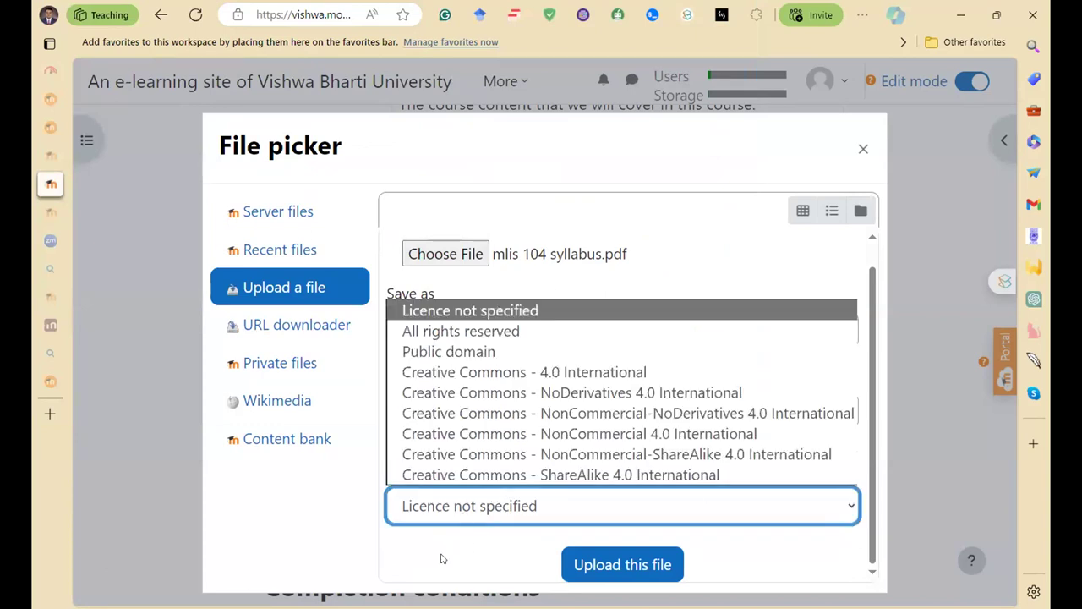
{"action": "left_click", "coordinate": [627, 575]}
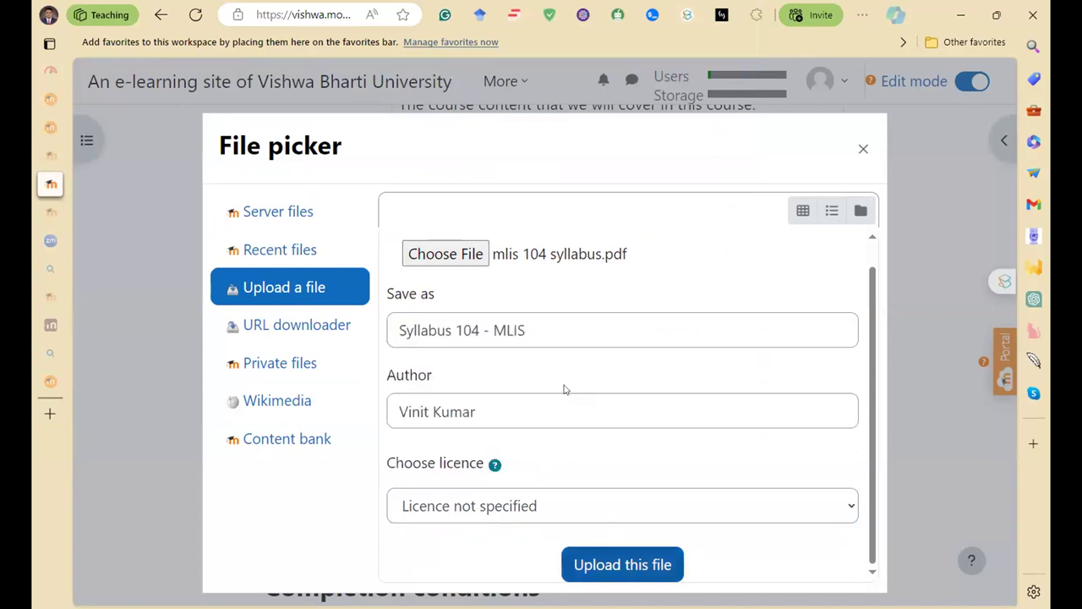
{"action": "left_click", "coordinate": [600, 568]}
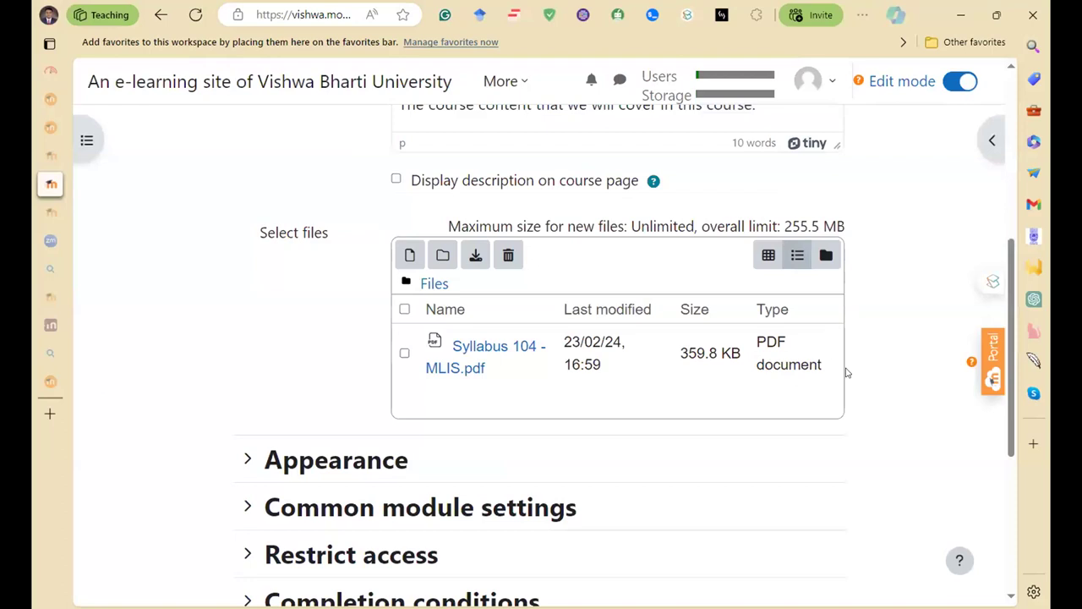
- Set the Syllabus completion condition so that students must manually mark the activity as done
{"action": "scroll", "coordinate": [853, 380], "scroll_direction": "down", "scroll_amount": 3}
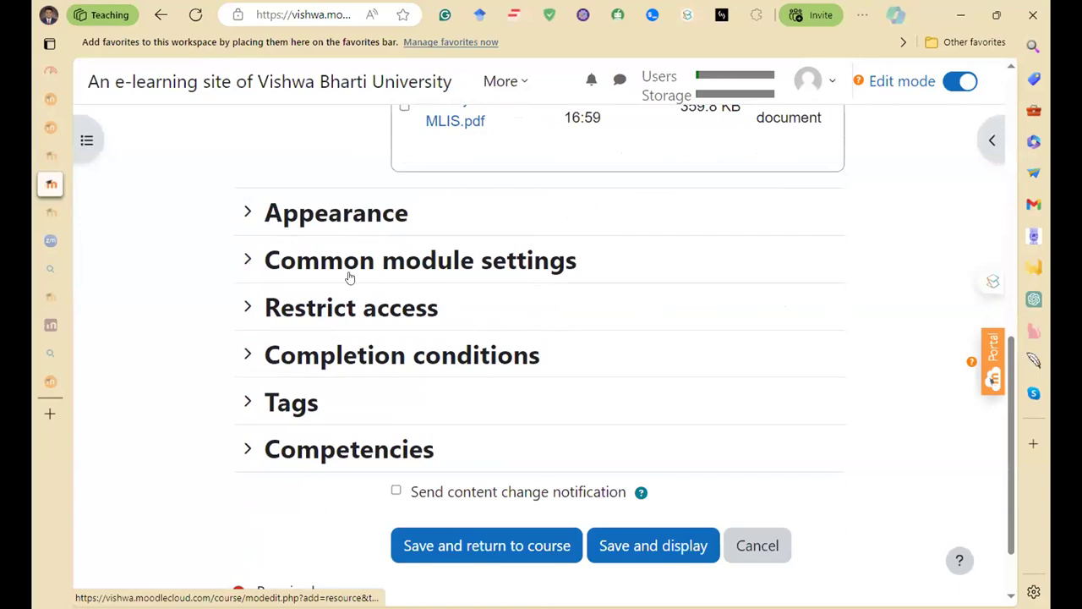
{"action": "left_click", "coordinate": [250, 355]}
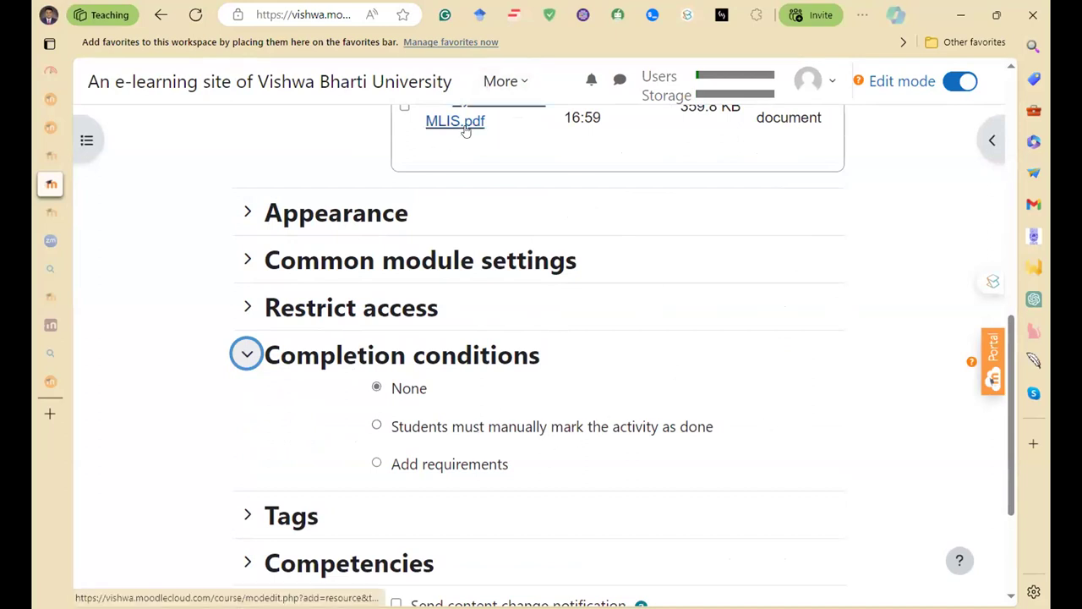
{"action": "left_click", "coordinate": [377, 426]}
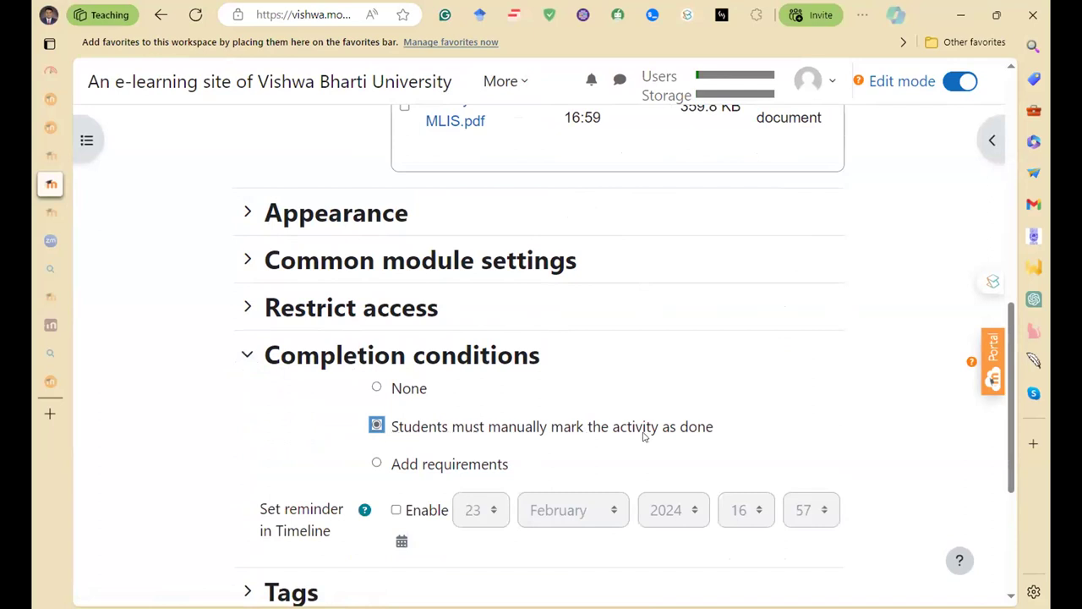
- Enable the Timeline reminder for the Syllabus resource and set its date to 29 February 2024
{"action": "scroll", "coordinate": [625, 435], "scroll_direction": "down", "scroll_amount": 2}
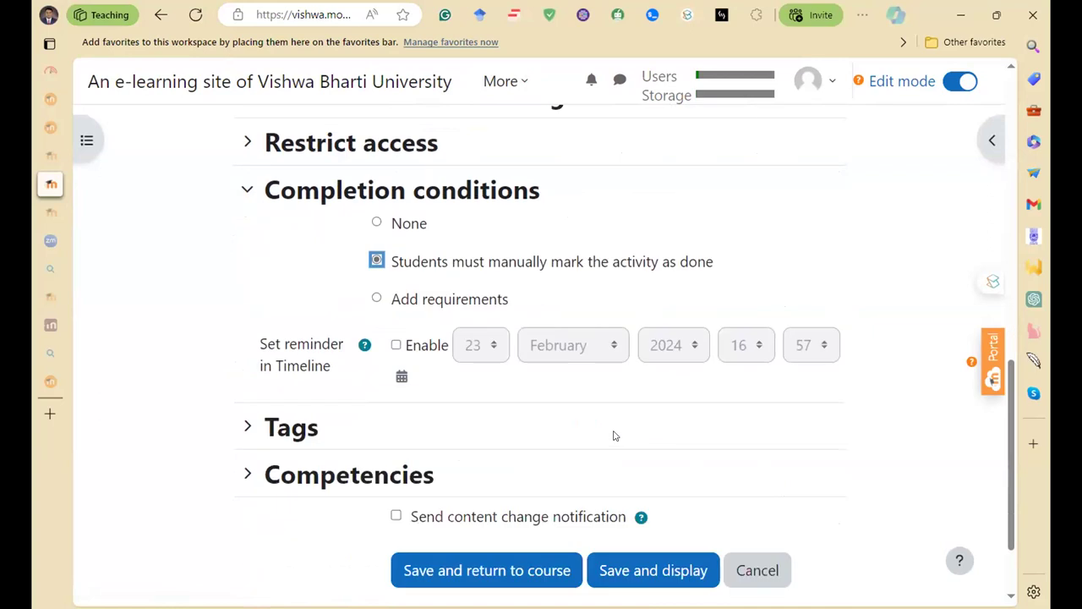
{"action": "left_click", "coordinate": [396, 346]}
{"action": "left_click", "coordinate": [481, 347]}
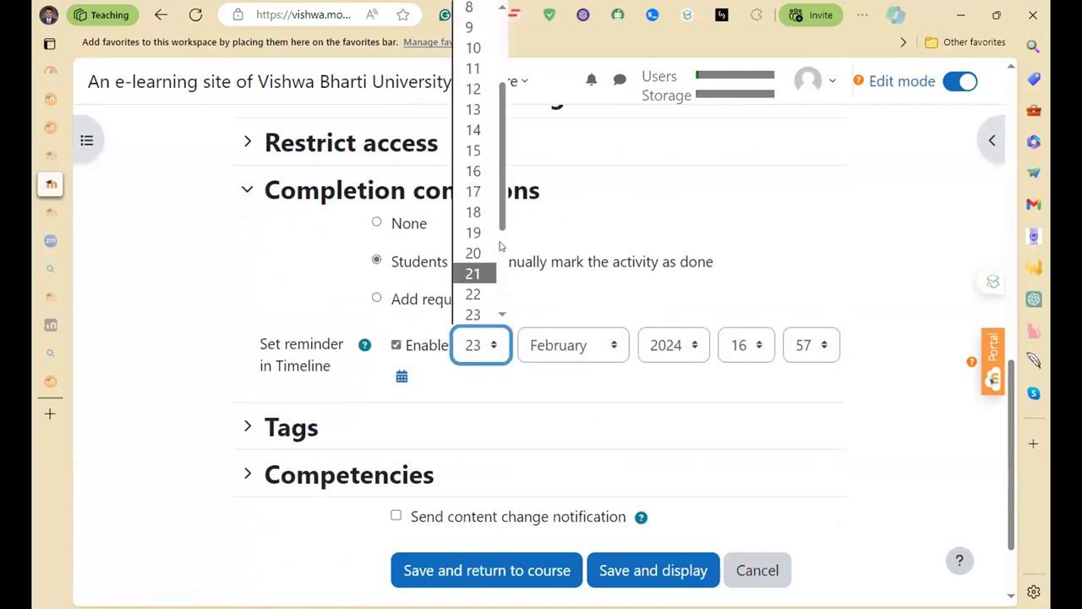
{"action": "left_click", "coordinate": [594, 340]}
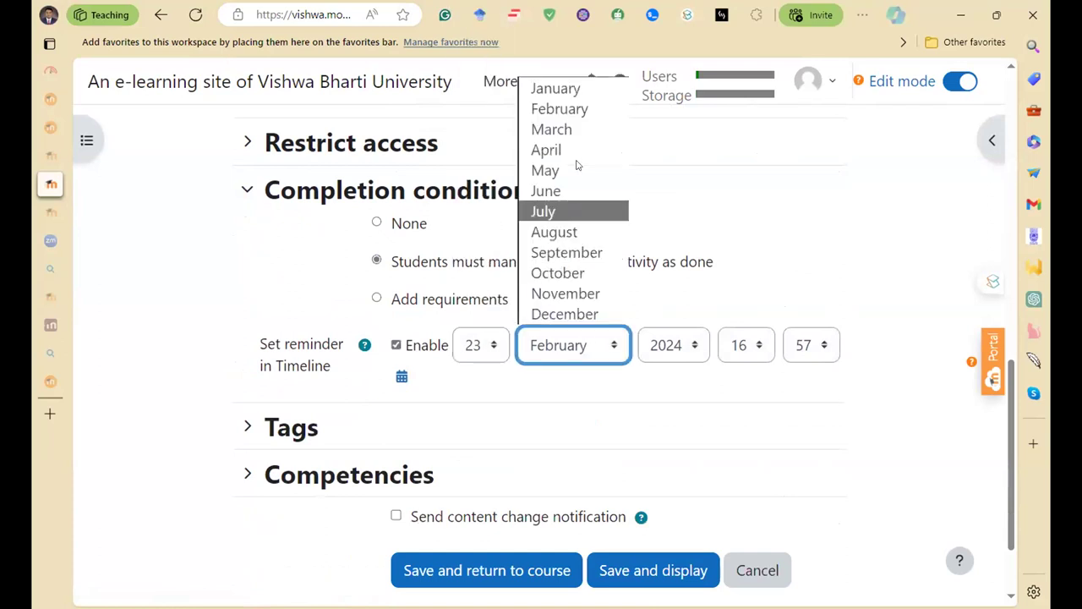
{"action": "left_click", "coordinate": [571, 110]}
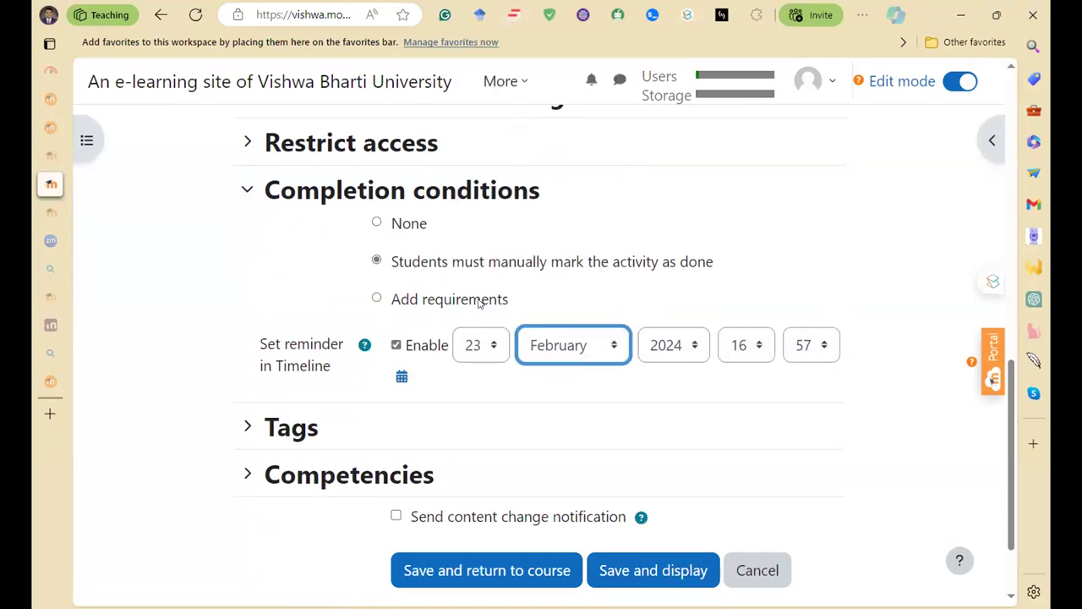
{"action": "left_click", "coordinate": [480, 345]}
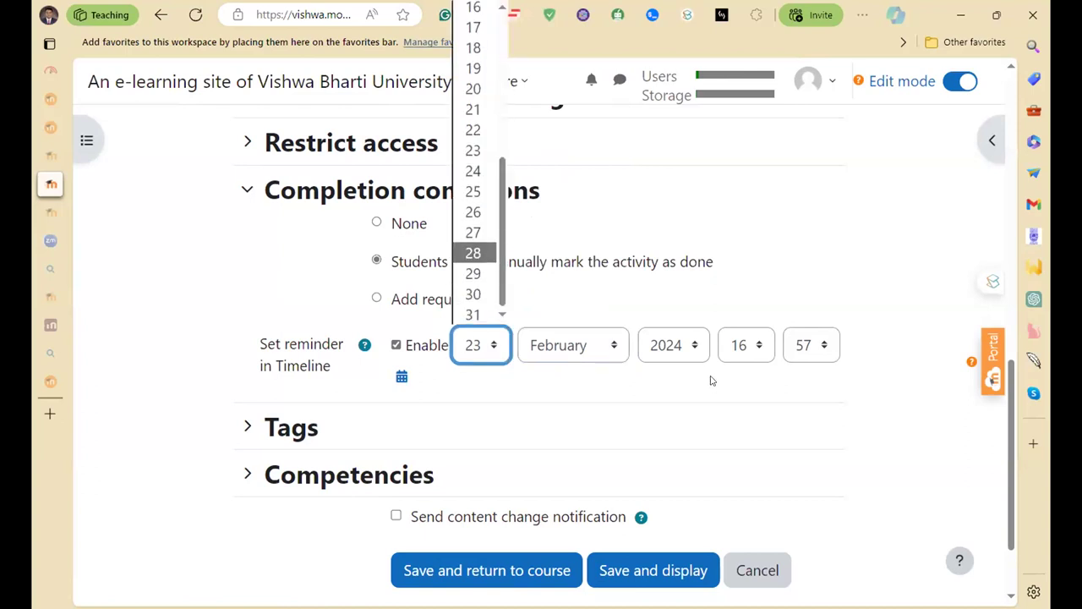
{"action": "key", "text": "Down"}
{"action": "key", "text": "Return"}
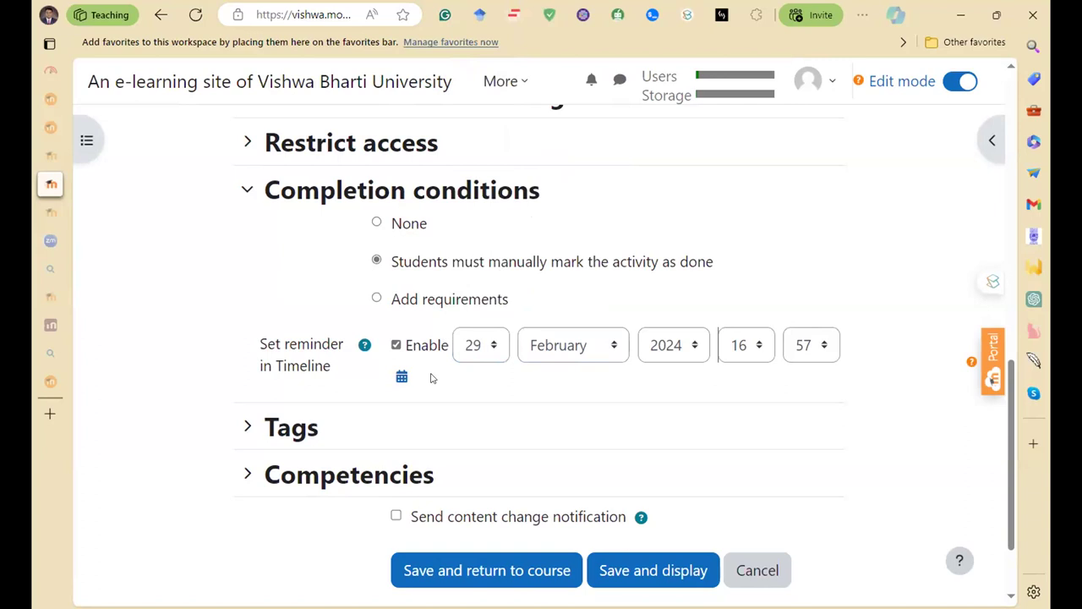
- Add the tag "syllabus" to the Syllabus resource
{"action": "scroll", "coordinate": [254, 316], "scroll_direction": "down", "scroll_amount": 2}
{"action": "left_click", "coordinate": [247, 319]}
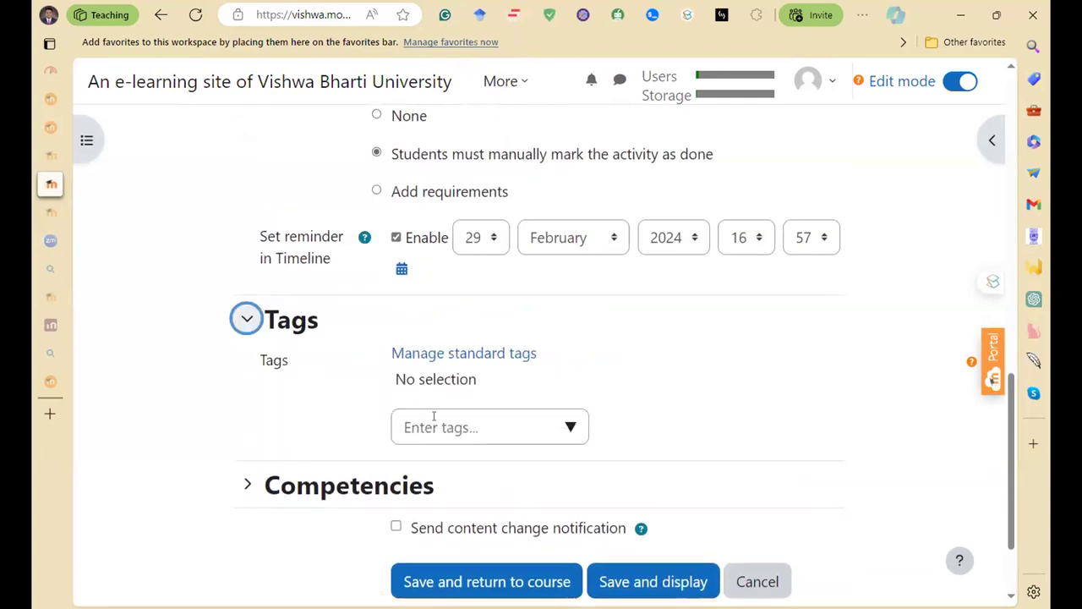
{"action": "left_click", "coordinate": [434, 416]}
{"action": "type", "text": "syylabus"}
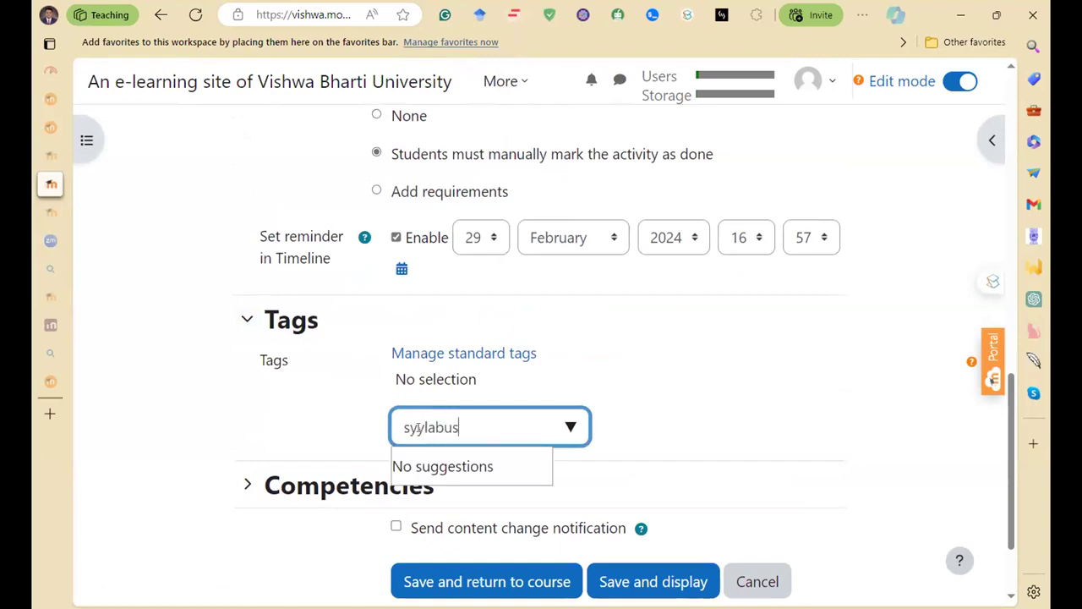
{"action": "left_click", "coordinate": [423, 427]}
{"action": "key", "text": "BackSpace"}
{"action": "type", "text": "l"}
{"action": "key", "text": "Return"}
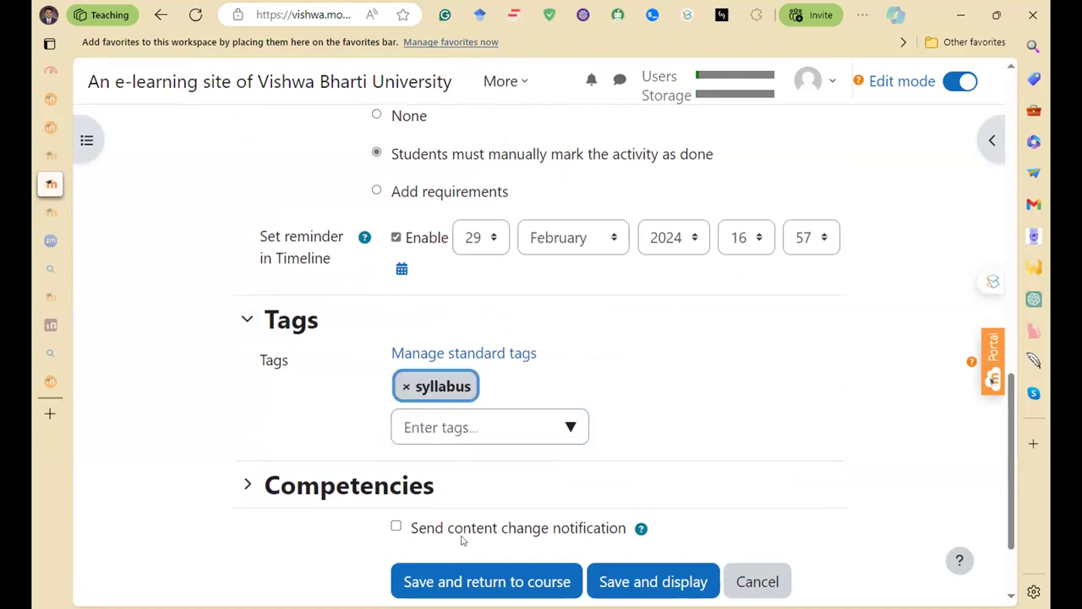
- Check the competency options of the Syllabus resource, then save it and return to the course
{"action": "scroll", "coordinate": [465, 539], "scroll_direction": "down", "scroll_amount": 2}
{"action": "left_click", "coordinate": [247, 366]}
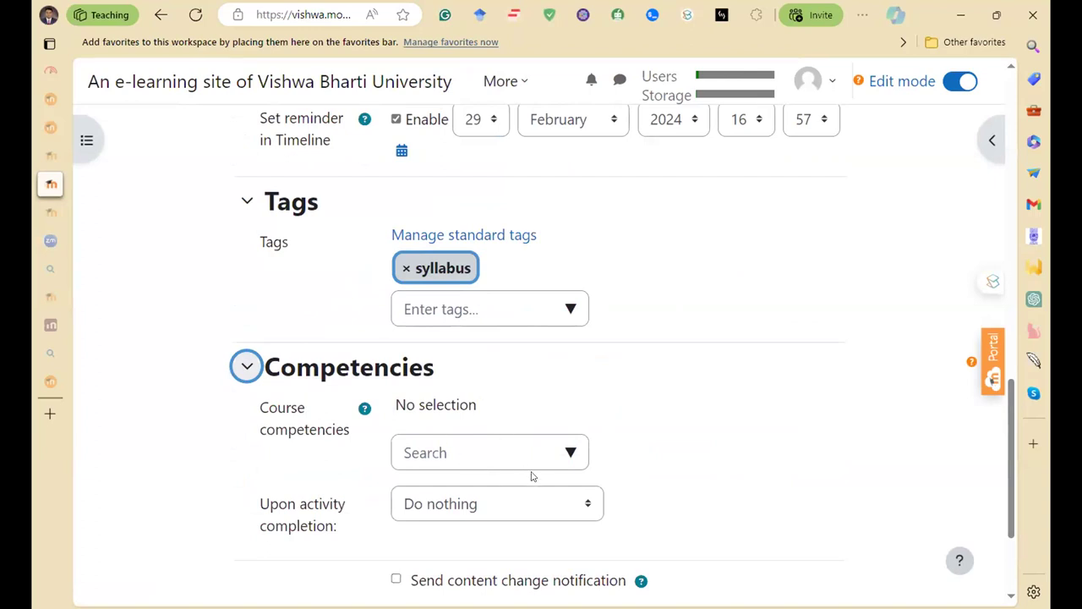
{"action": "left_click", "coordinate": [246, 365]}
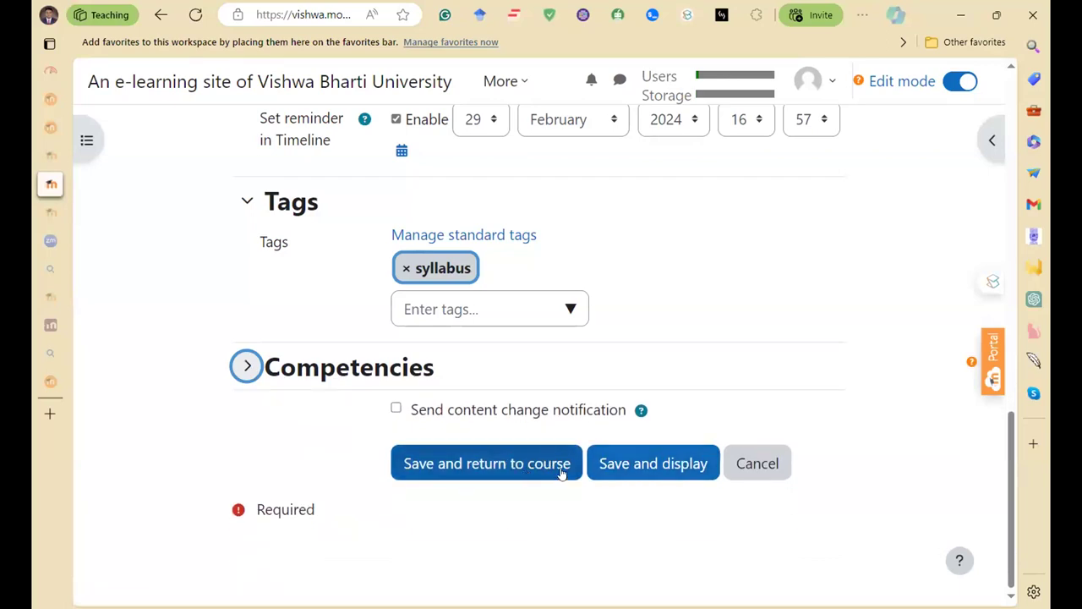
{"action": "left_click", "coordinate": [461, 470]}
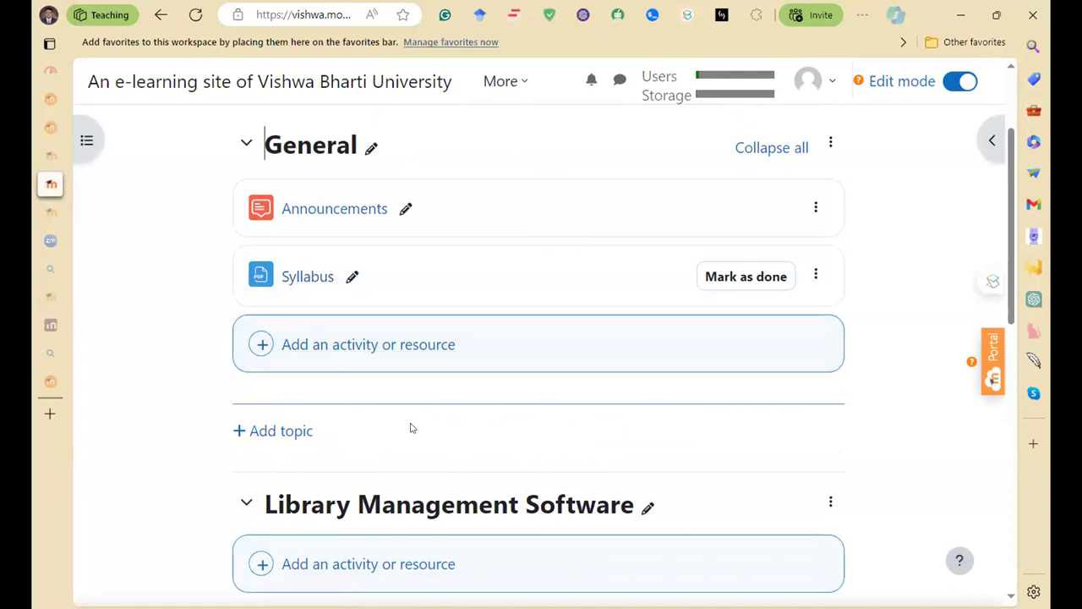
- Start adding a Quiz activity to the General section and dismiss the name suggestions, leaving the name blank
{"action": "left_click", "coordinate": [346, 350]}
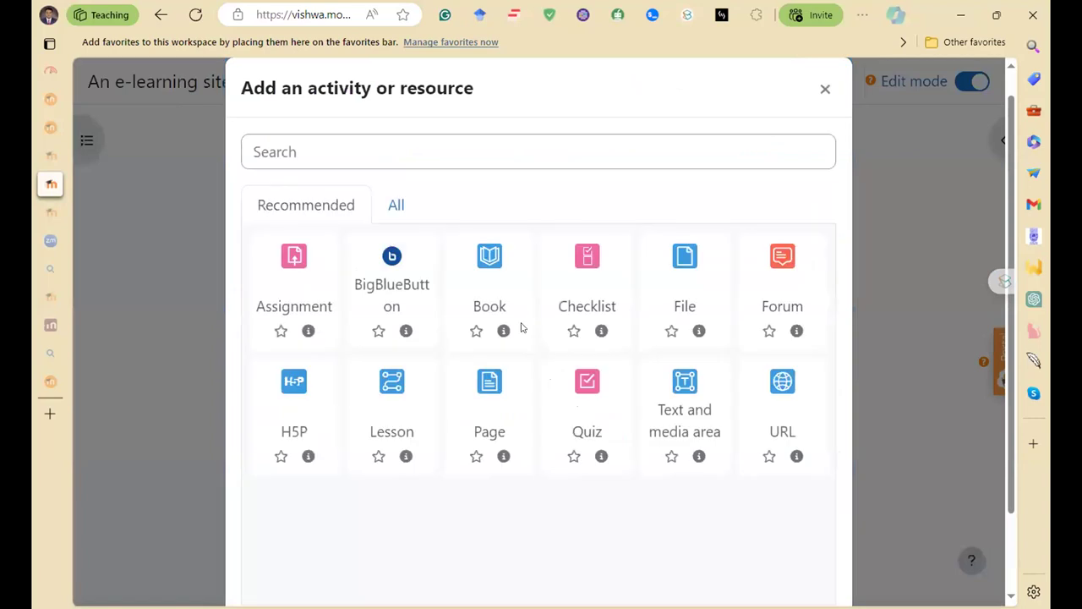
{"action": "left_click", "coordinate": [587, 391]}
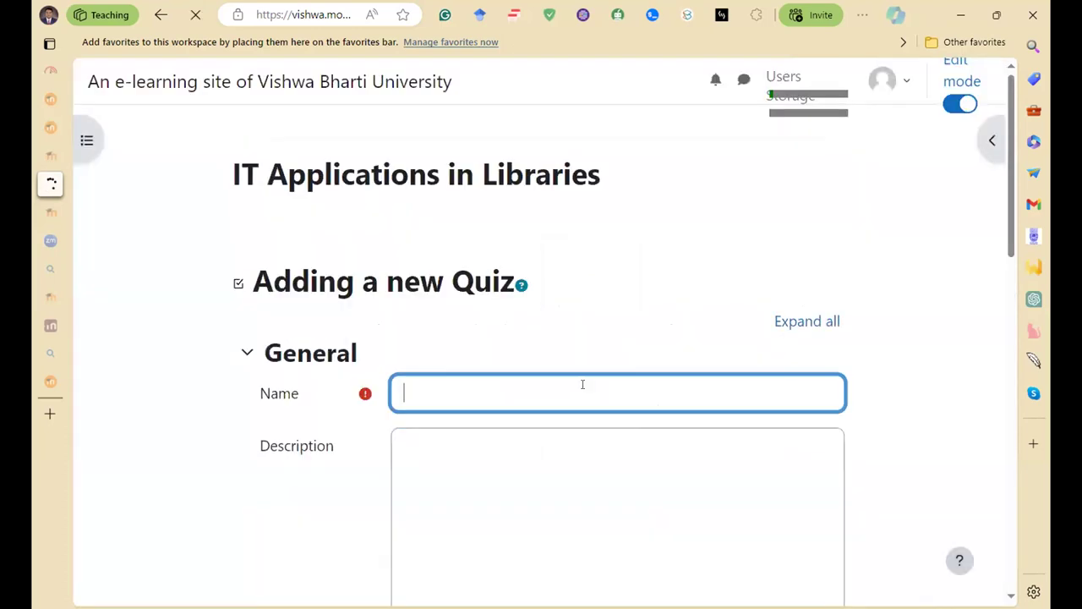
{"action": "left_click", "coordinate": [455, 397]}
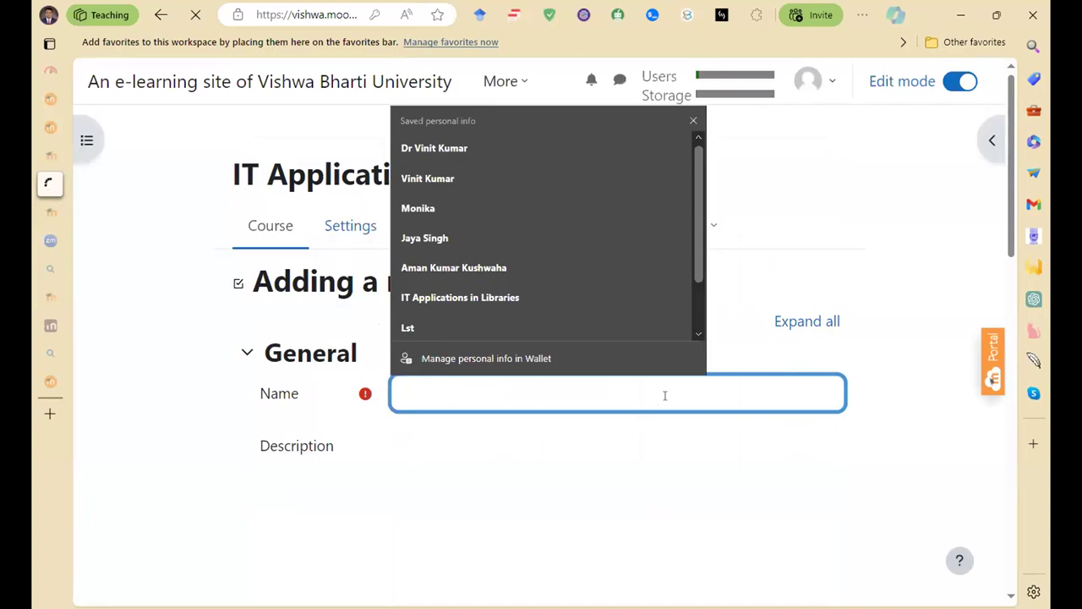
{"action": "left_click", "coordinate": [925, 367]}
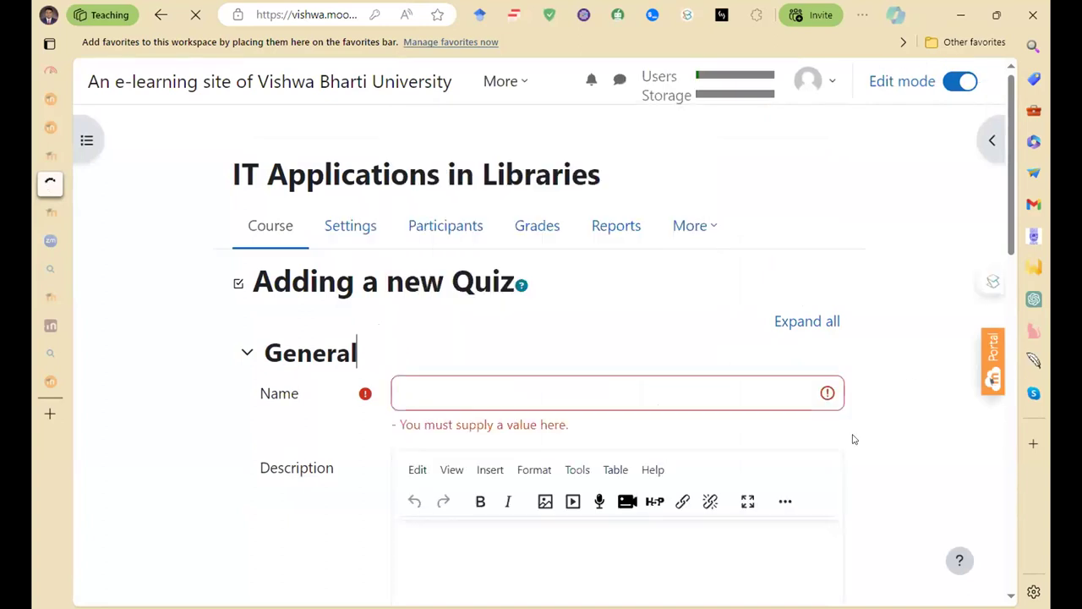
- Look over the settings sections of the new Quiz form, then cancel adding the quiz
{"action": "scroll", "coordinate": [853, 437], "scroll_direction": "down", "scroll_amount": 5}
{"action": "scroll", "coordinate": [852, 439], "scroll_direction": "down", "scroll_amount": 4}
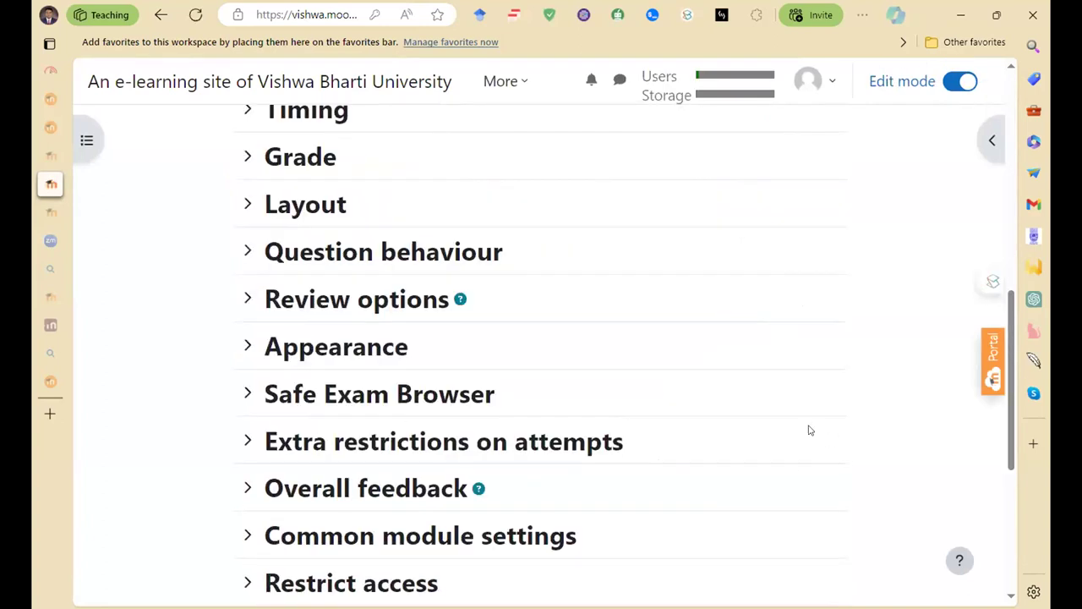
{"action": "scroll", "coordinate": [783, 461], "scroll_direction": "down", "scroll_amount": 4}
{"action": "scroll", "coordinate": [781, 458], "scroll_direction": "up", "scroll_amount": 5}
{"action": "scroll", "coordinate": [780, 457], "scroll_direction": "down", "scroll_amount": 5}
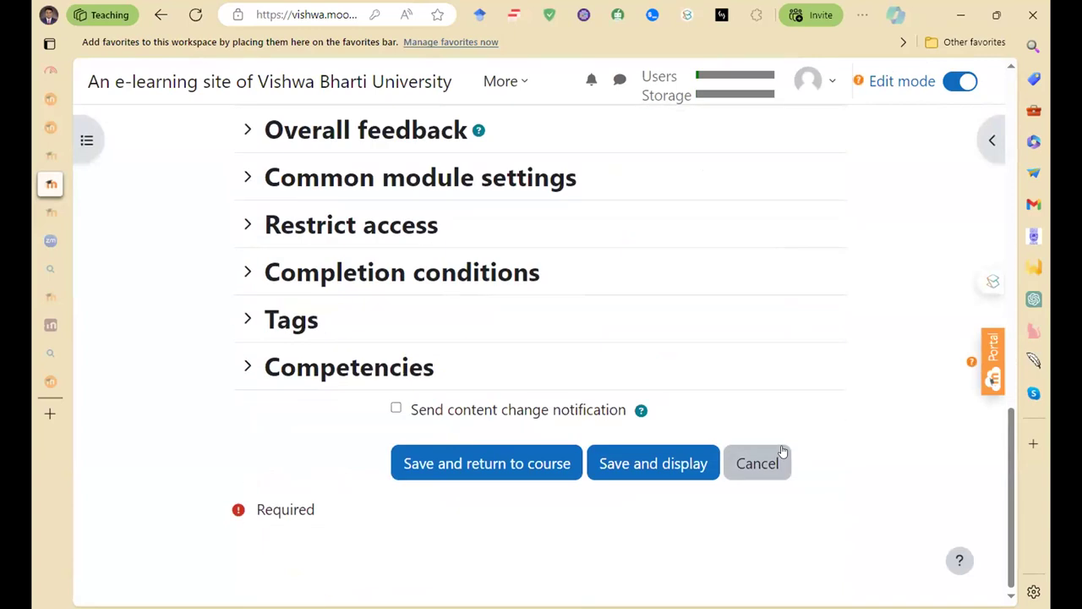
{"action": "left_click", "coordinate": [774, 451]}
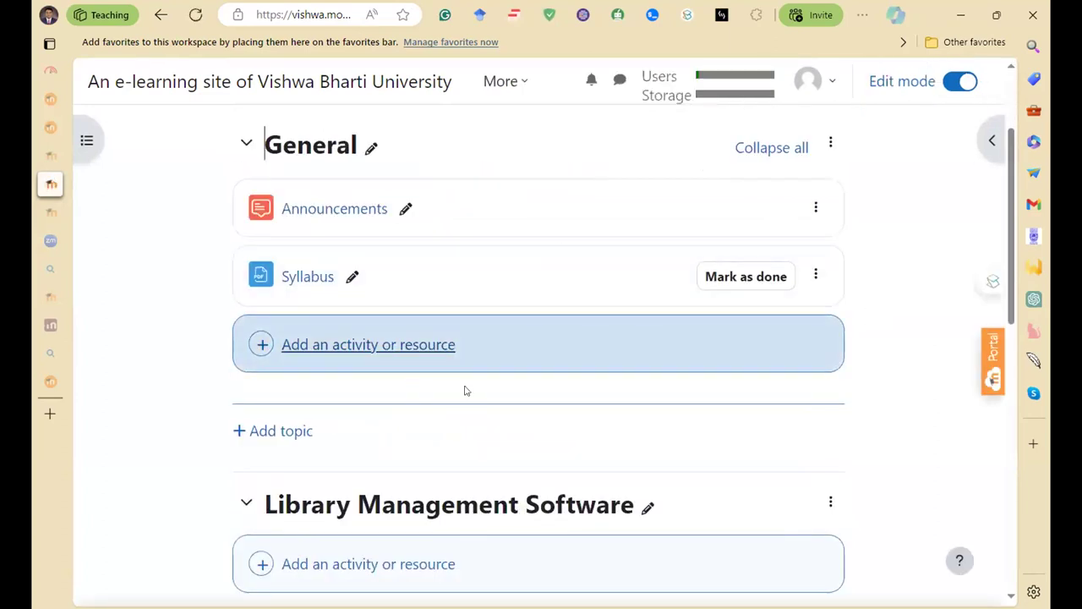
- Add a Page resource to the Library Management Software section and name it "Introduction of Koha"
{"action": "scroll", "coordinate": [570, 411], "scroll_direction": "down", "scroll_amount": 4}
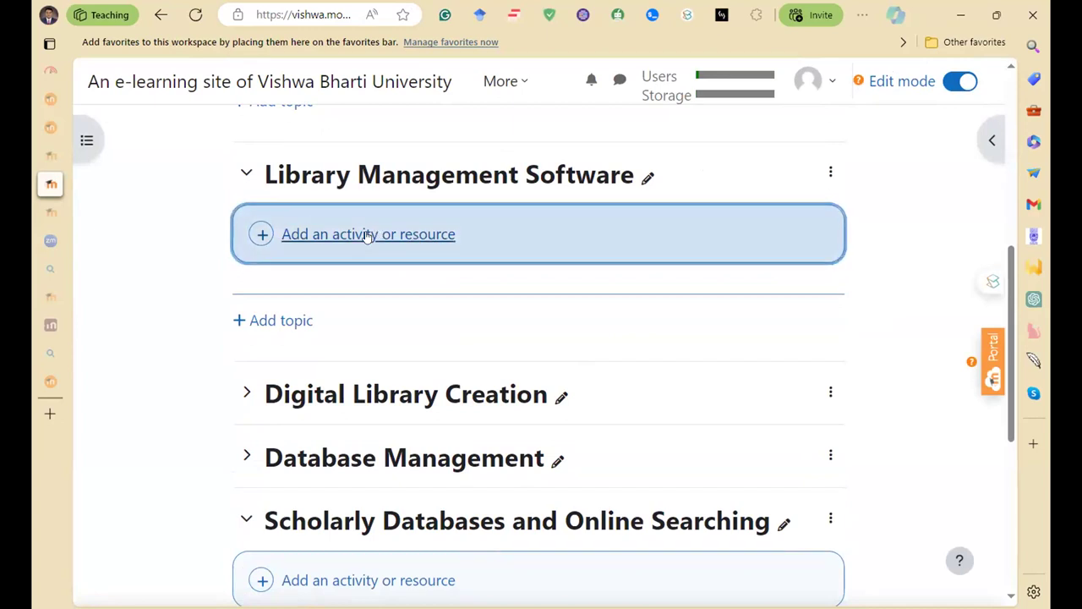
{"action": "left_click", "coordinate": [442, 252]}
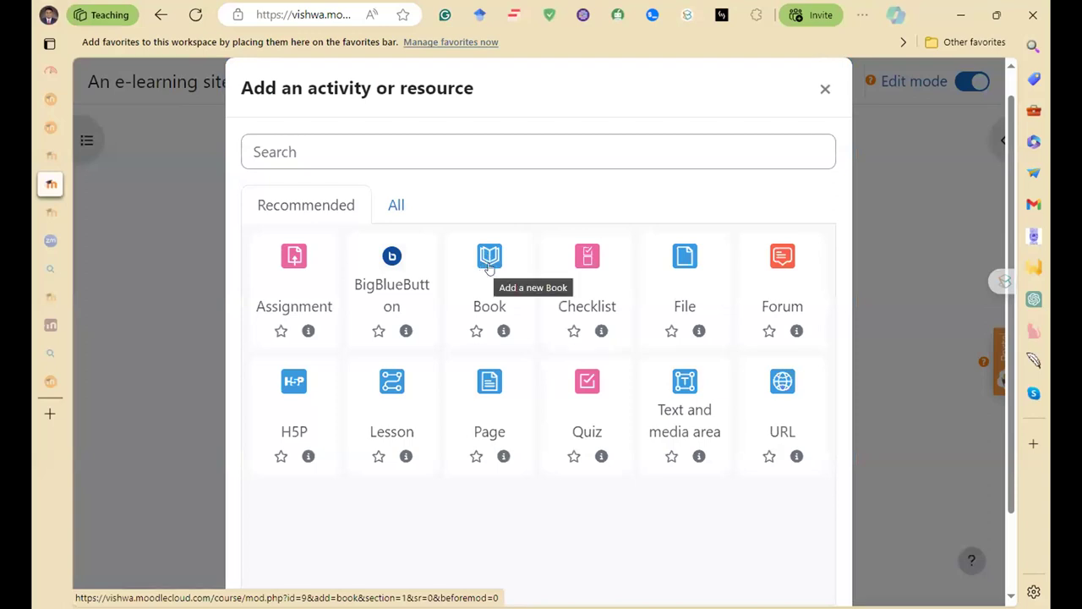
{"action": "left_click", "coordinate": [479, 390]}
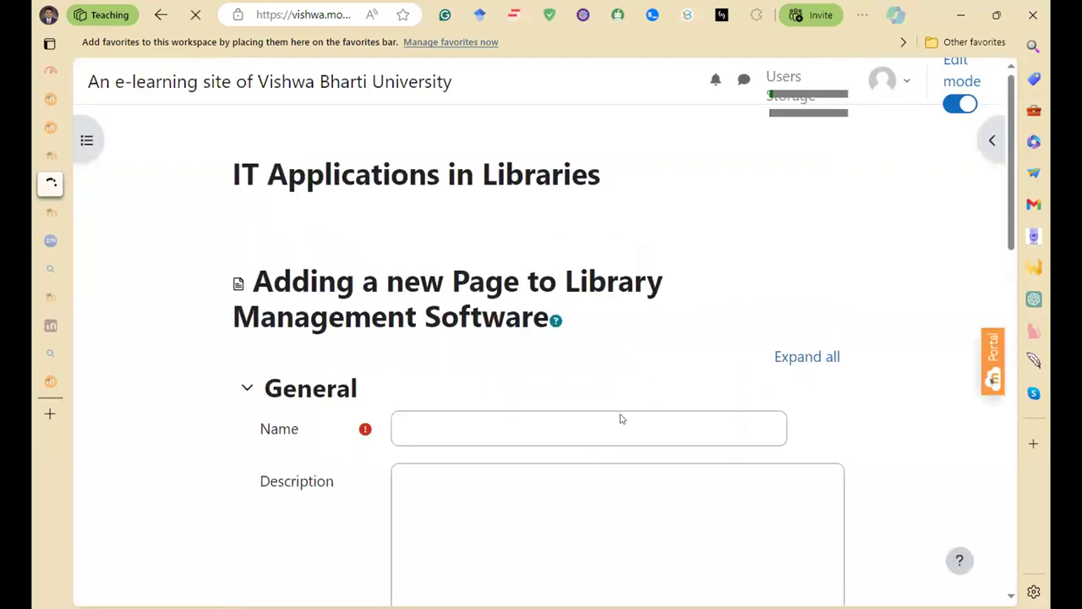
{"action": "left_click", "coordinate": [492, 433]}
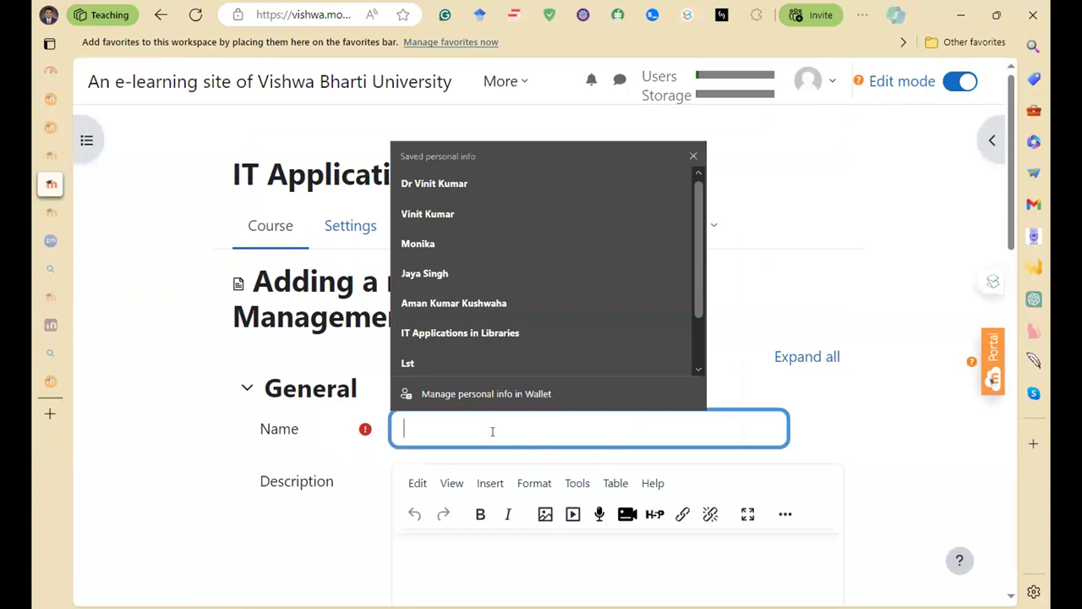
{"action": "type", "text": "Introduct"}
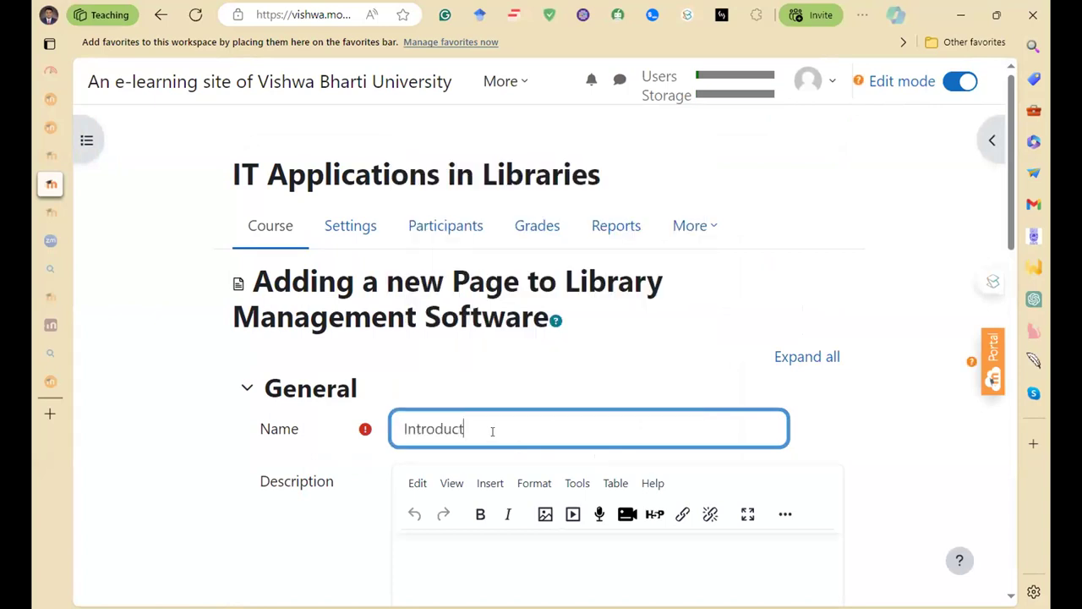
{"action": "type", "text": "ion of Koha"}
- Leave the description blank and enter the page content "Koha is an Open source software.", followed by a new line
{"action": "scroll", "coordinate": [490, 431], "scroll_direction": "down", "scroll_amount": 4}
{"action": "left_click", "coordinate": [467, 254]}
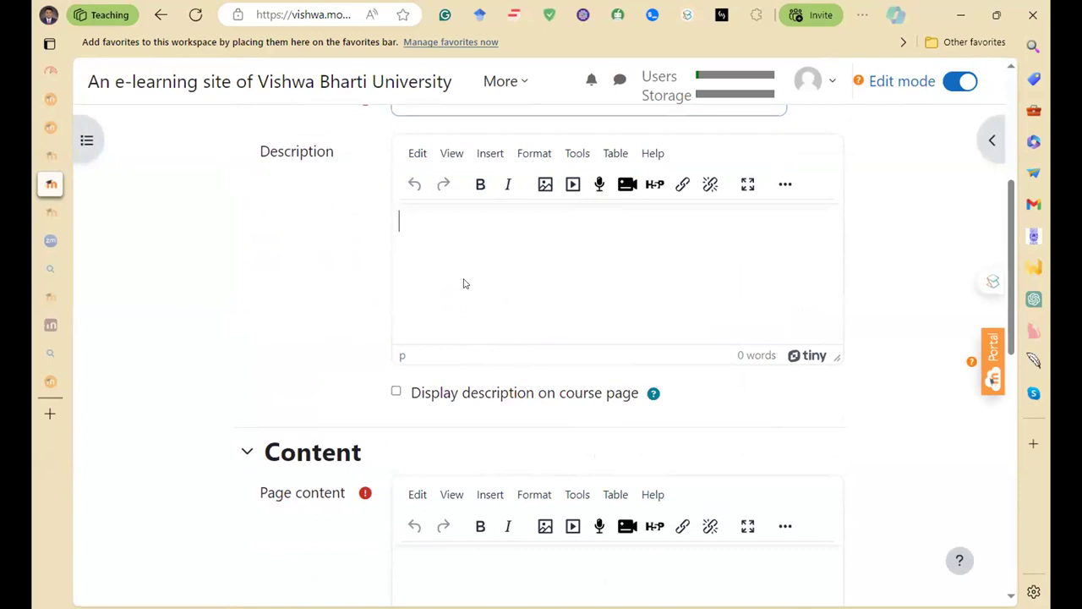
{"action": "scroll", "coordinate": [489, 231], "scroll_direction": "down", "scroll_amount": 3}
{"action": "left_click", "coordinate": [479, 350]}
{"action": "scroll", "coordinate": [451, 367], "scroll_direction": "down", "scroll_amount": 3}
{"action": "scroll", "coordinate": [524, 314], "scroll_direction": "up", "scroll_amount": 3}
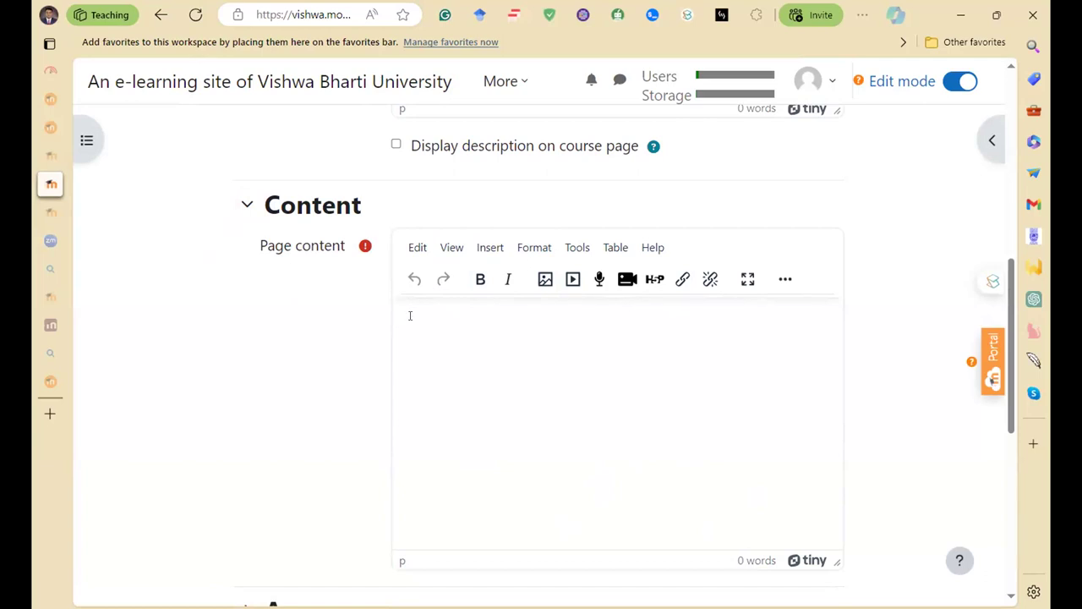
{"action": "type", "text": "Koha is an Open sou"}
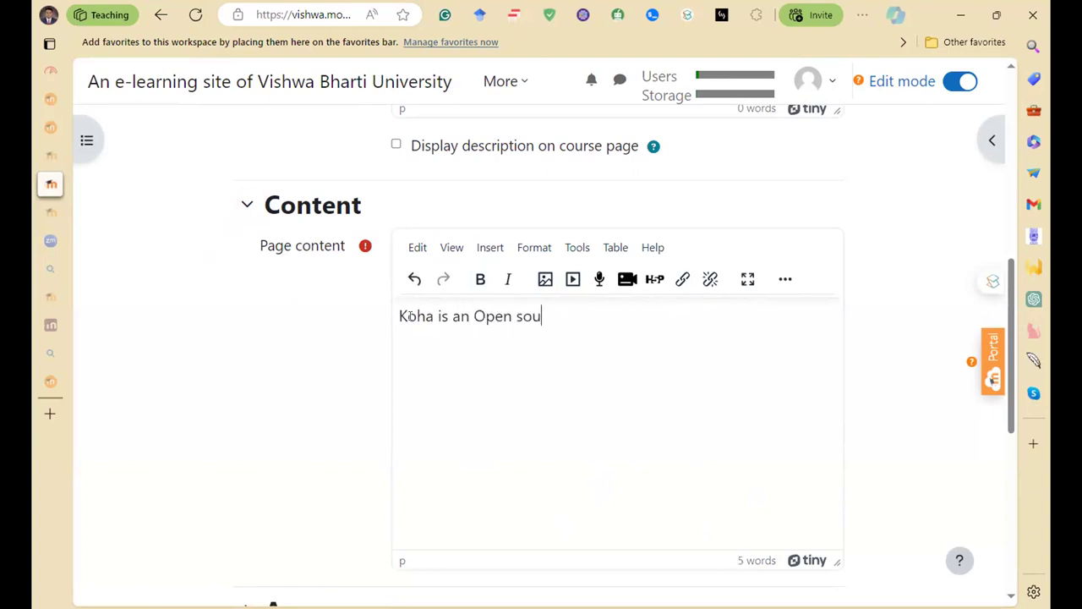
{"action": "type", "text": "rce software."}
{"action": "key", "text": "Return"}
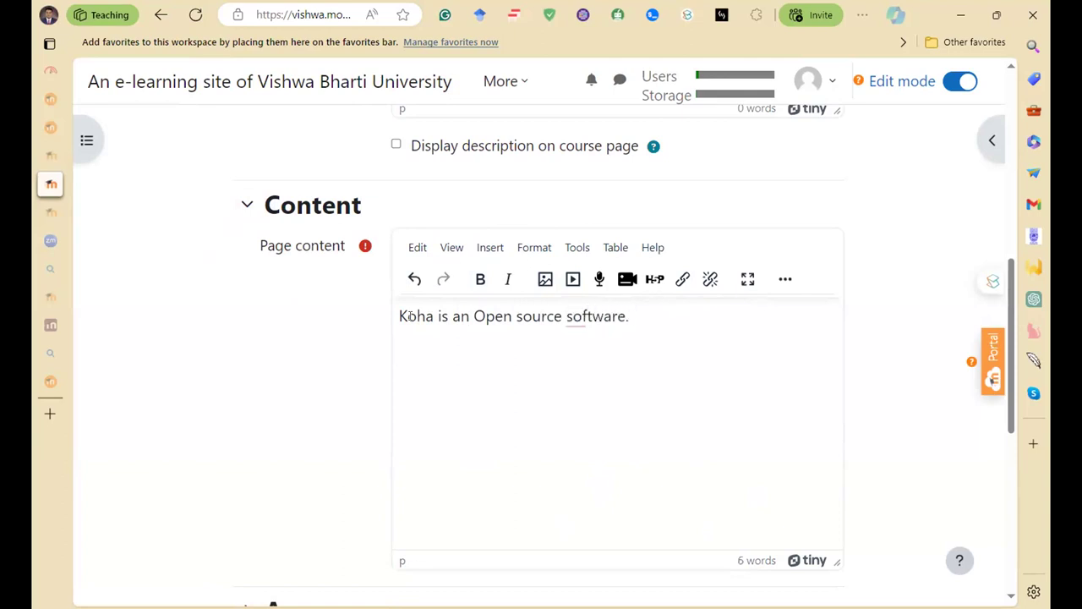
- Start a numbered list under the sentence in the page content with the item "Vist the Koha Website."
{"action": "left_click", "coordinate": [785, 279]}
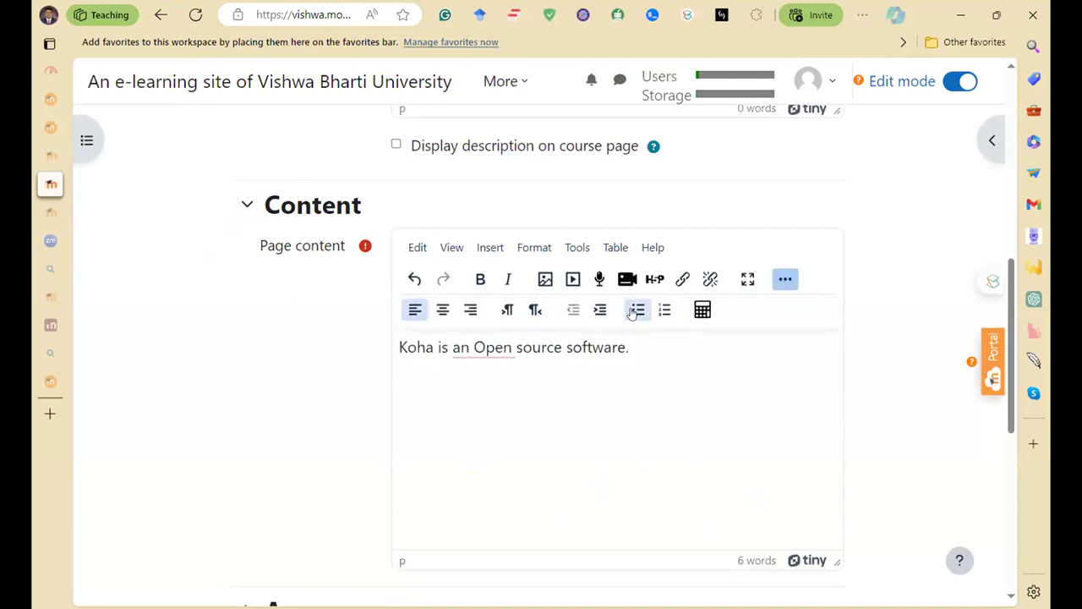
{"action": "left_click", "coordinate": [665, 310]}
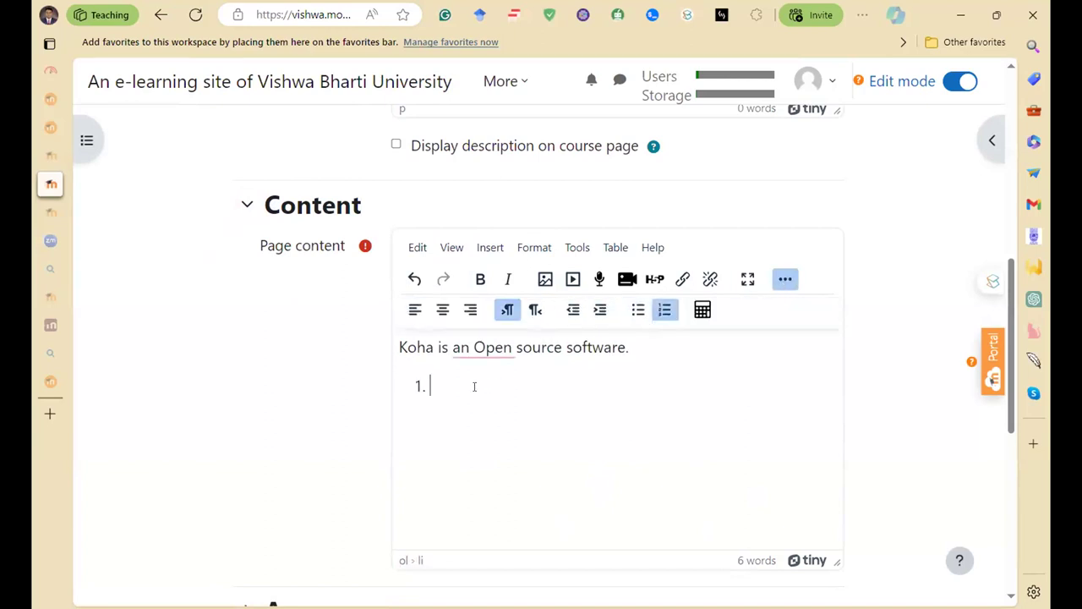
{"action": "type", "text": "Vist the Koha "}
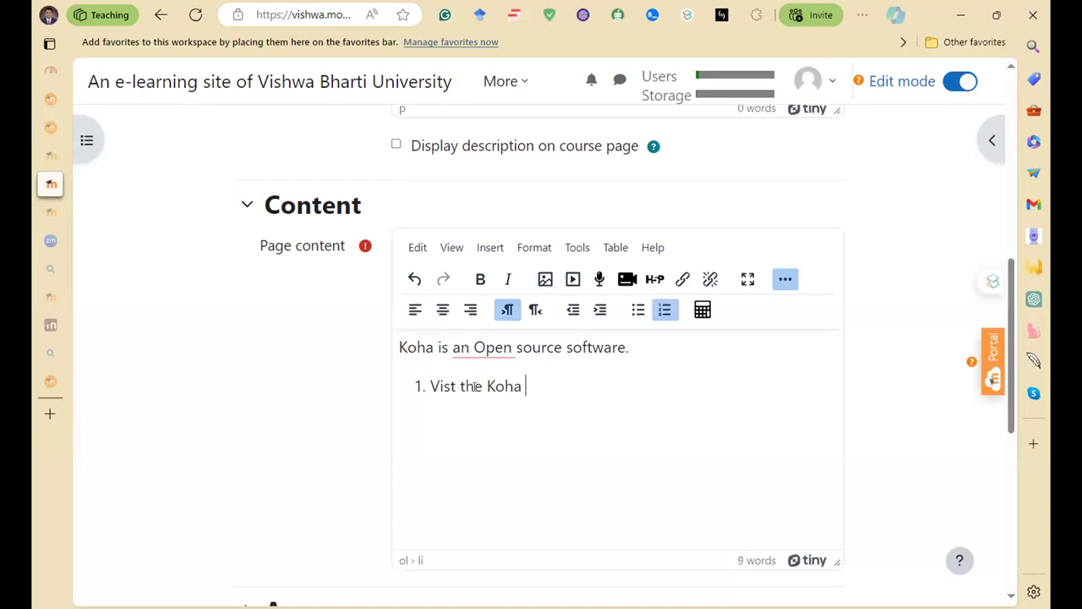
{"action": "type", "text": "Website"}
{"action": "left_click_drag", "start_coordinate": [488, 386], "coordinate": [583, 386]}
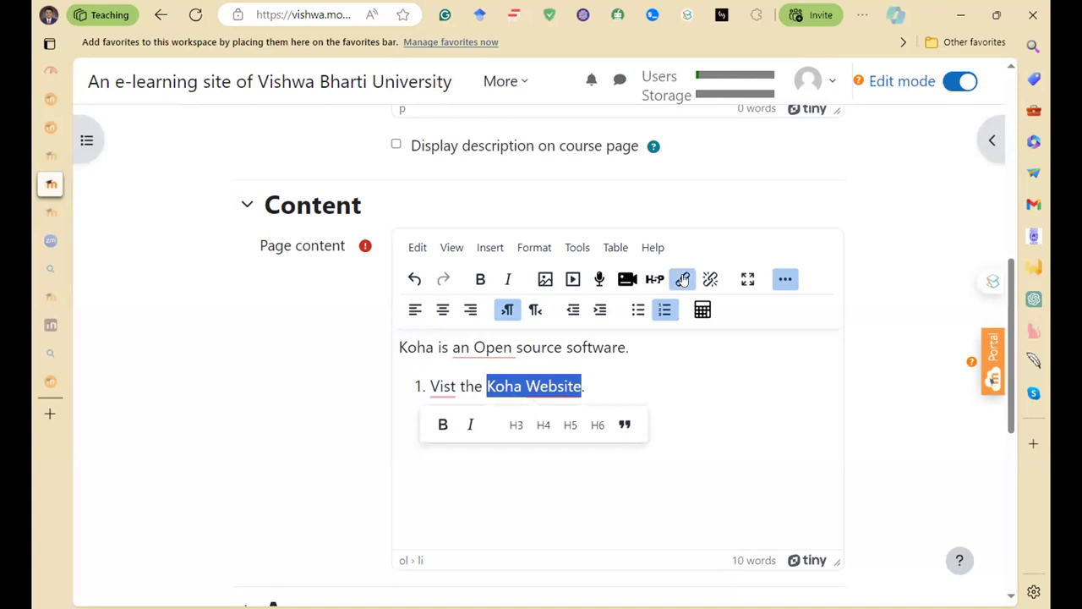
{"action": "left_click", "coordinate": [683, 280]}
{"action": "left_click", "coordinate": [403, 269]}
{"action": "left_click", "coordinate": [712, 123]}
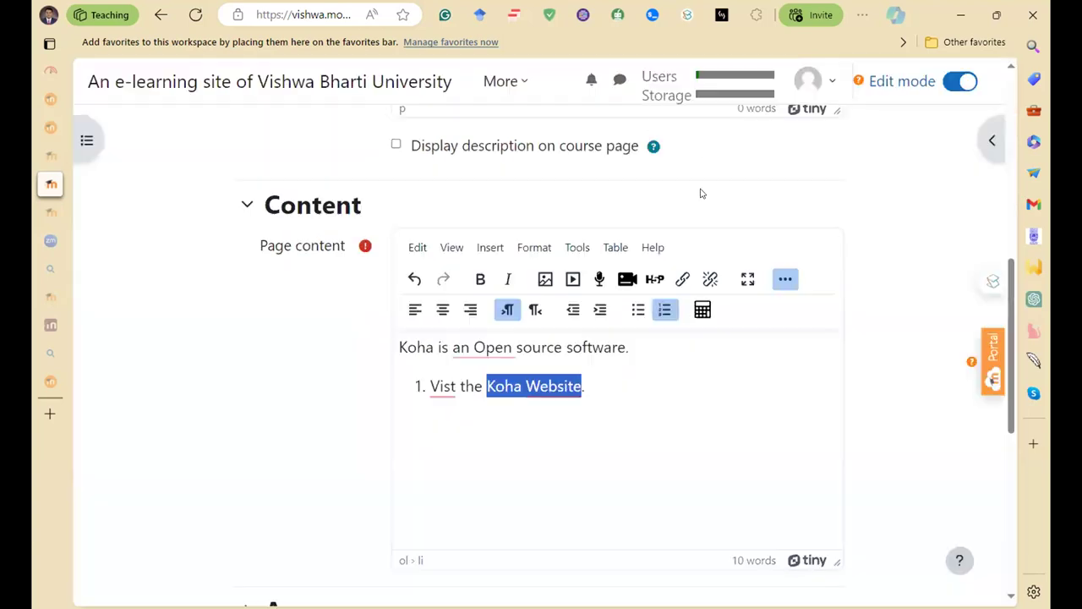
{"action": "left_click", "coordinate": [604, 404]}
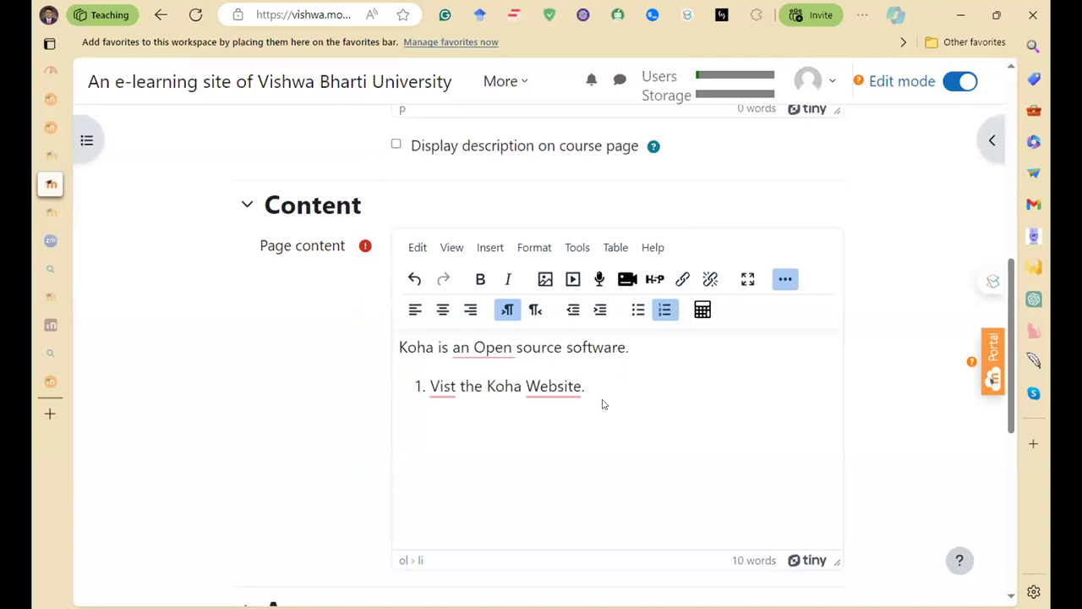
- Correct the misspelled first word of the numbered list item to "Visit"
{"action": "left_click", "coordinate": [445, 386]}
{"action": "left_click", "coordinate": [468, 413]}
{"action": "left_click", "coordinate": [614, 391]}
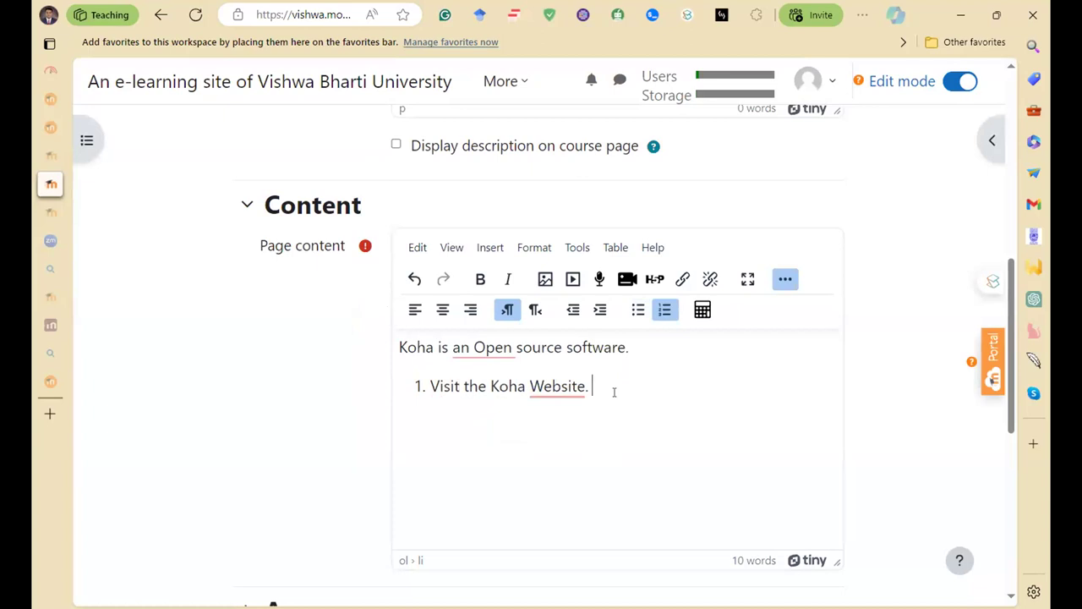
- Set the page's completion conditions to Add requirements, with View the activity as the requirement
{"action": "scroll", "coordinate": [614, 392], "scroll_direction": "down", "scroll_amount": 5}
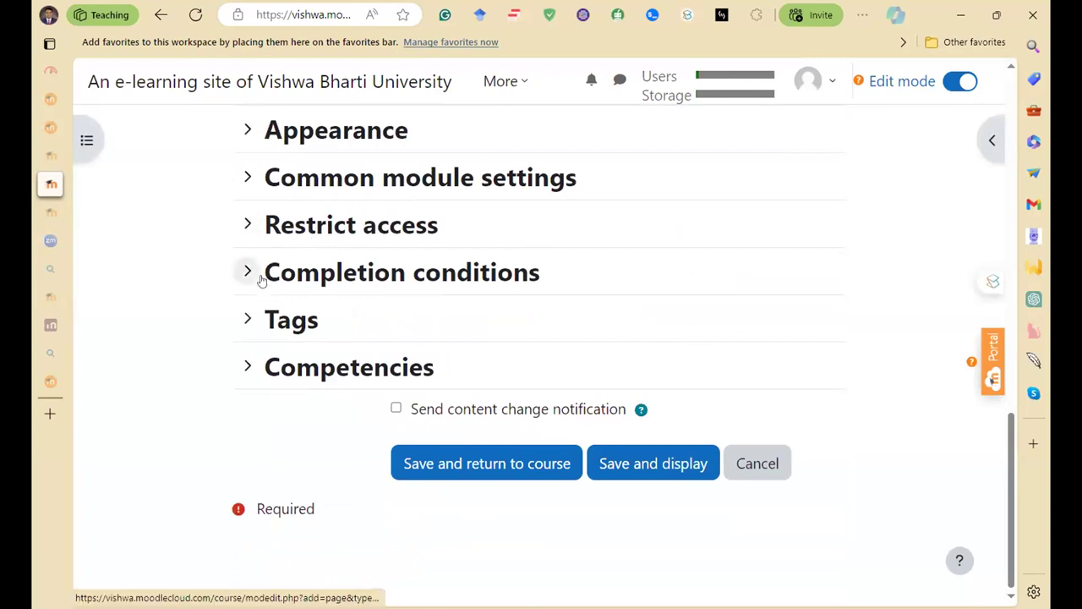
{"action": "left_click", "coordinate": [246, 272]}
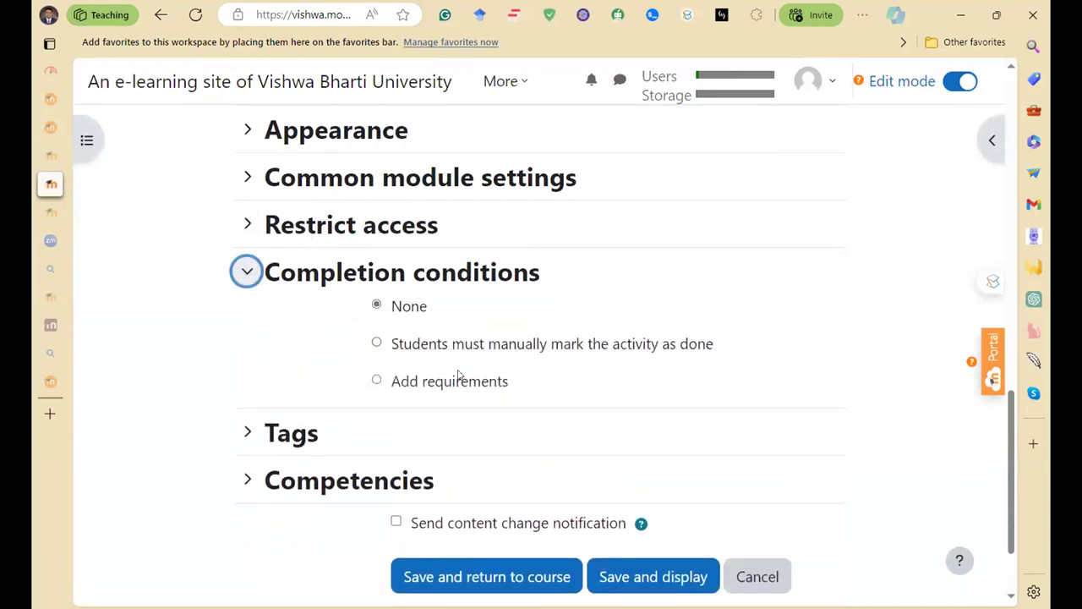
{"action": "left_click", "coordinate": [377, 380]}
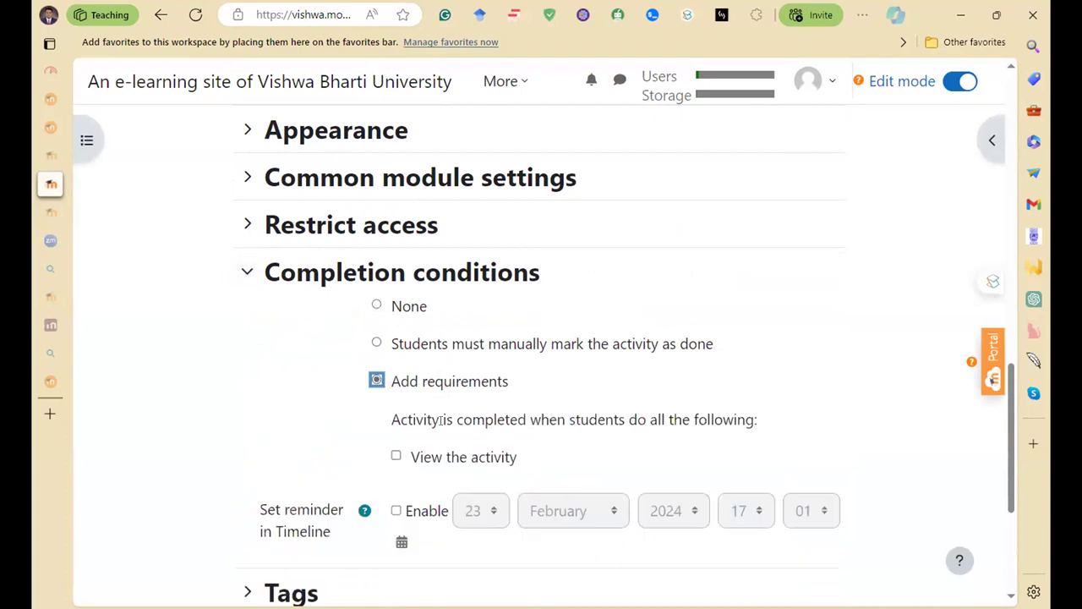
{"action": "left_click", "coordinate": [397, 456]}
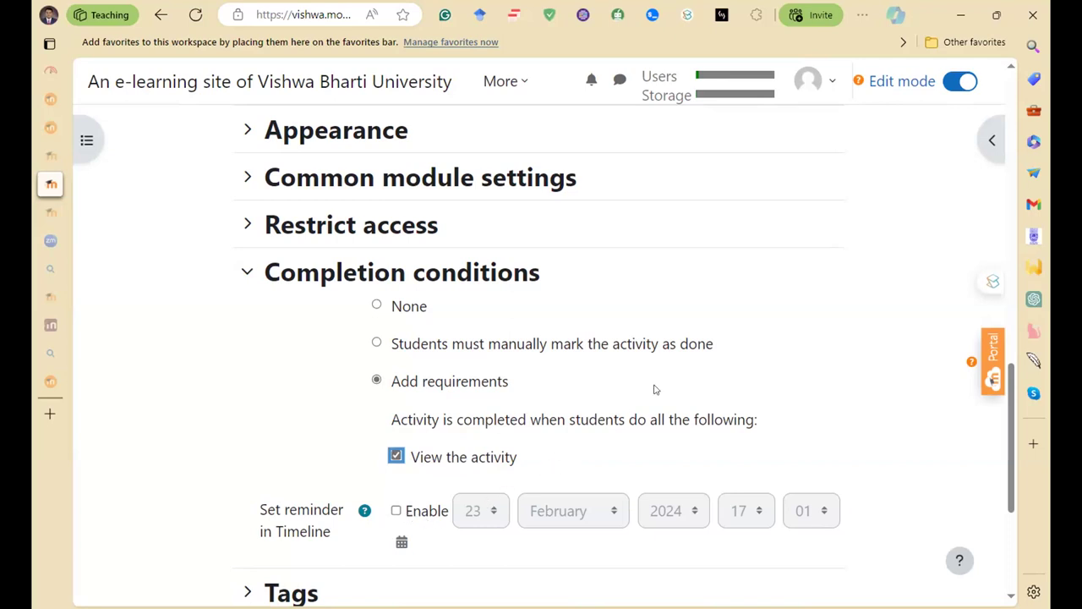
- Set the page's competency action upon activity completion to Complete the competency, then save and return to the course
{"action": "scroll", "coordinate": [616, 472], "scroll_direction": "down", "scroll_amount": 2}
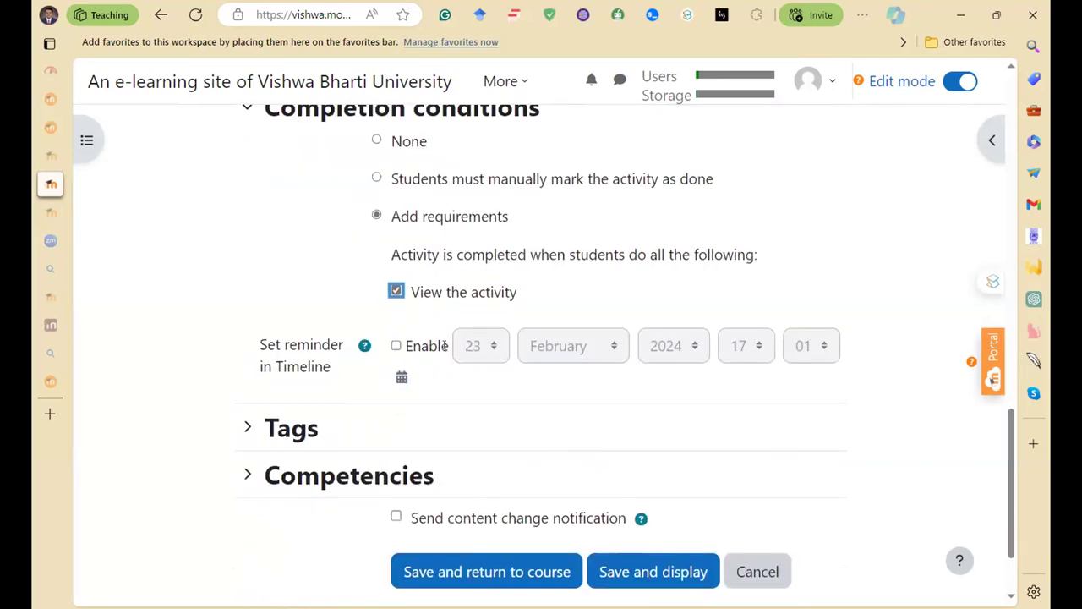
{"action": "left_click", "coordinate": [246, 474]}
{"action": "scroll", "coordinate": [492, 484], "scroll_direction": "down", "scroll_amount": 3}
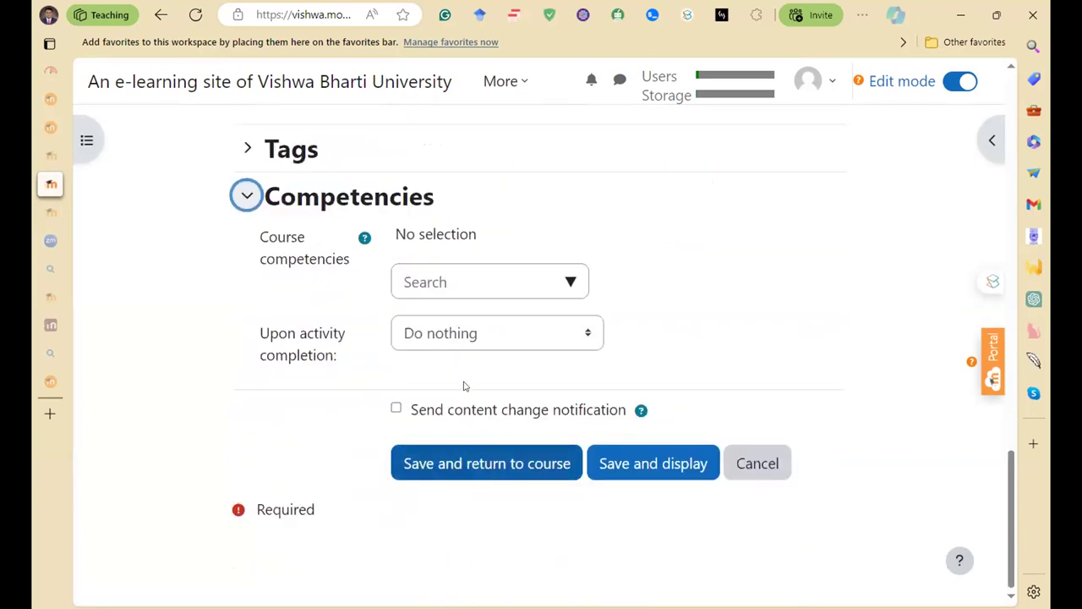
{"action": "left_click", "coordinate": [446, 339]}
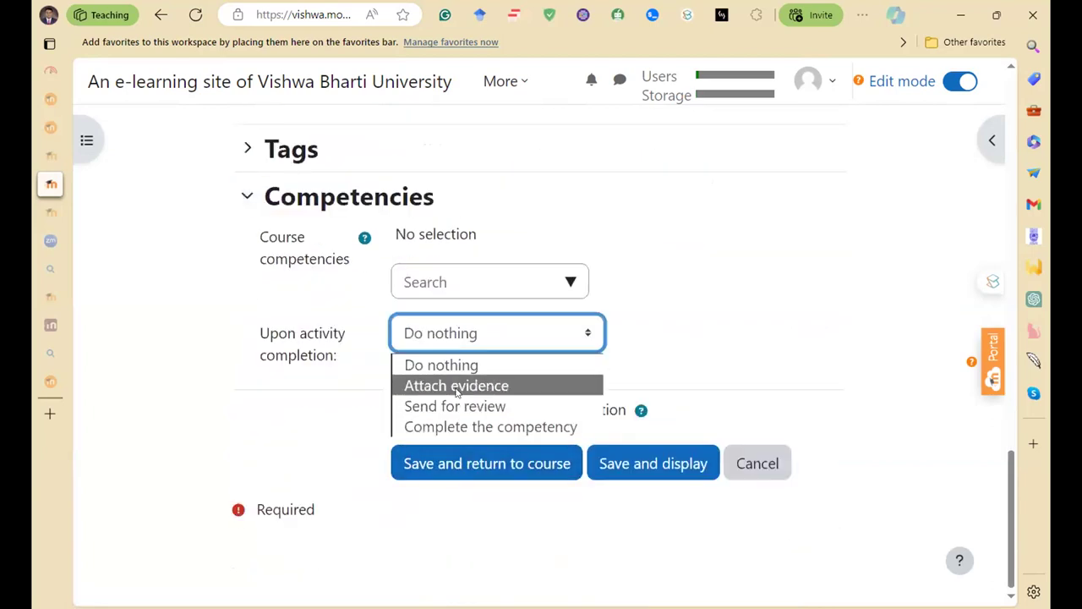
{"action": "left_click", "coordinate": [487, 428]}
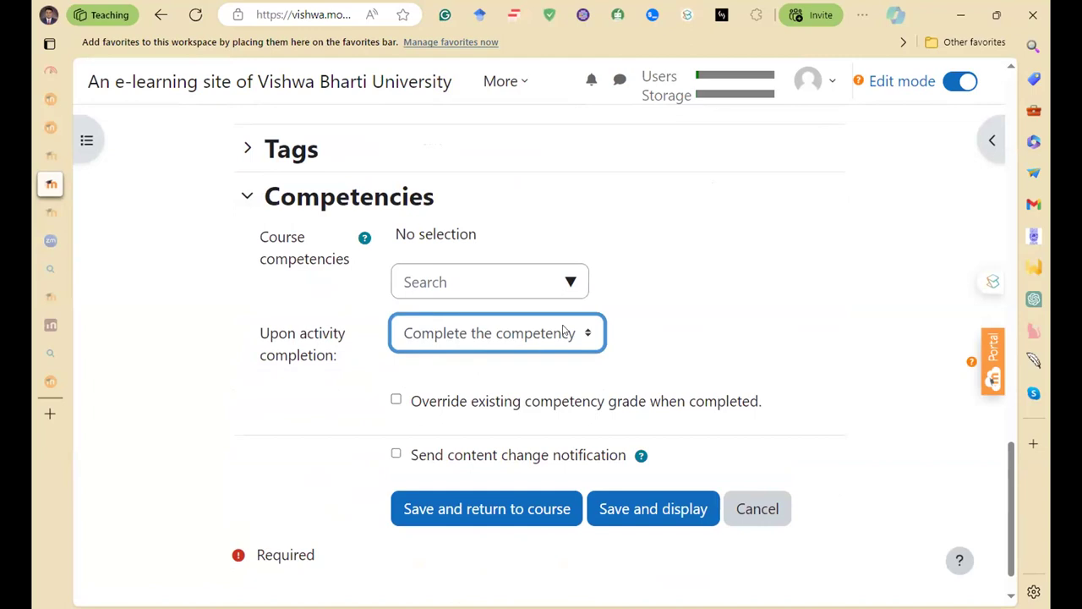
{"action": "left_click", "coordinate": [531, 509]}
- Open the Introduction of Koha page to check its content and completion status, then go back to the course
{"action": "scroll", "coordinate": [624, 411], "scroll_direction": "up", "scroll_amount": 5}
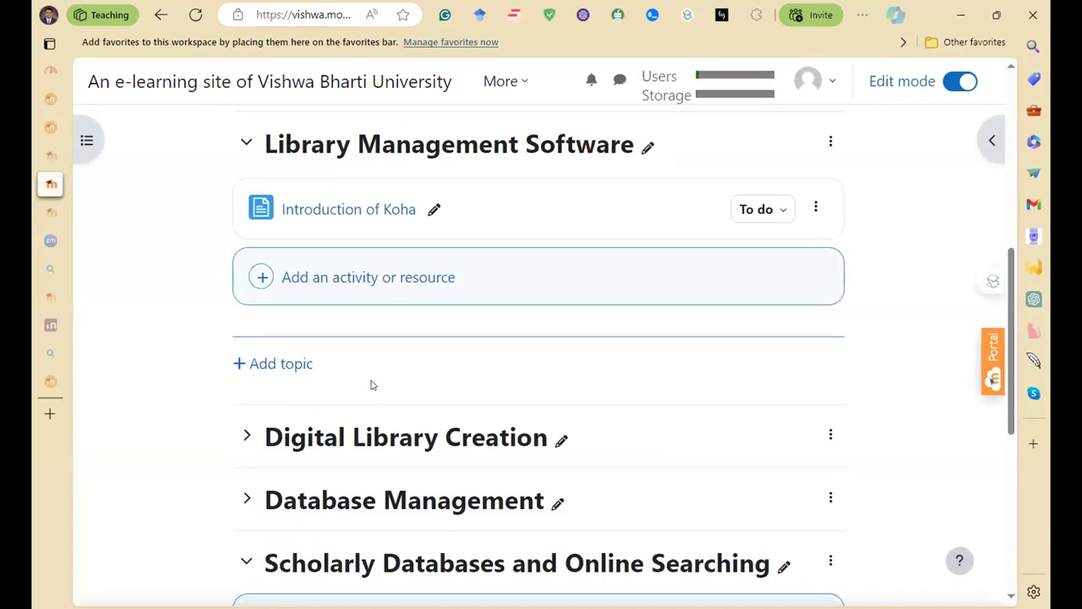
{"action": "scroll", "coordinate": [370, 382], "scroll_direction": "up", "scroll_amount": 2}
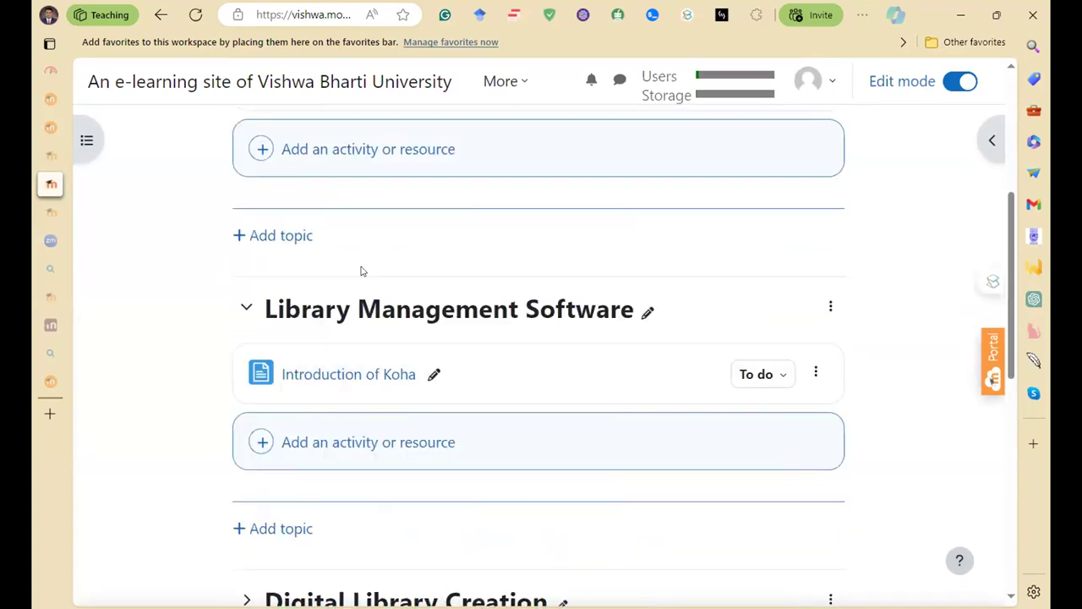
{"action": "left_click", "coordinate": [347, 375]}
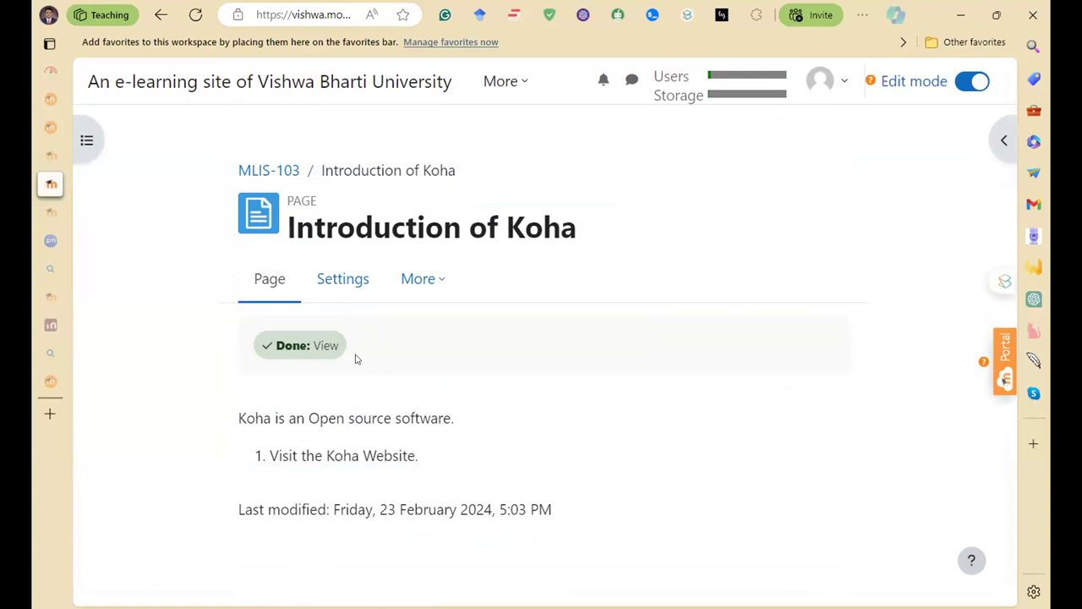
{"action": "left_click", "coordinate": [161, 15]}
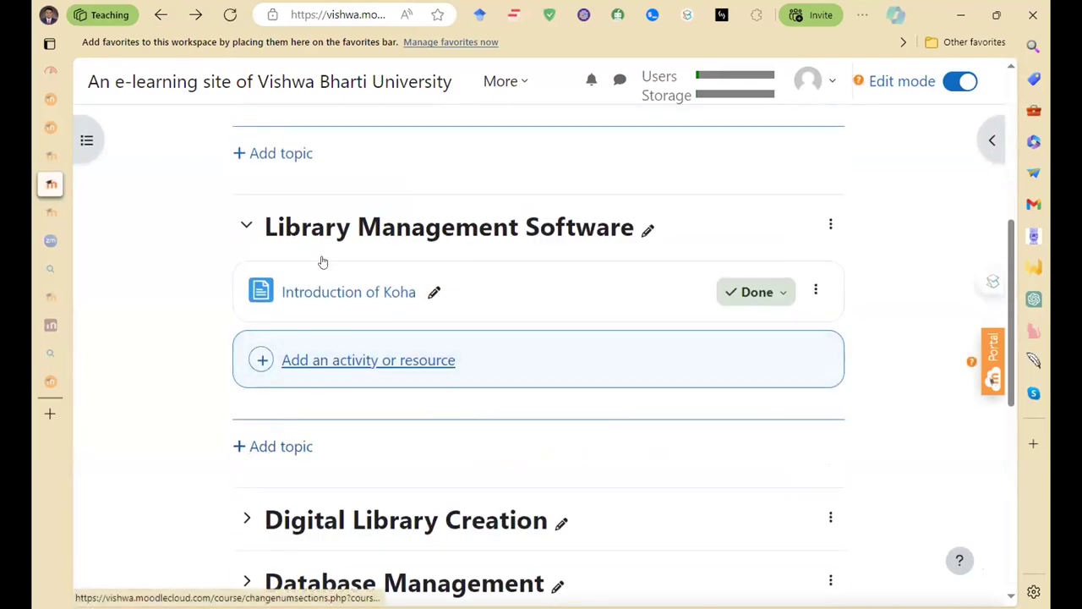
- Start adding an Assignment activity to the Library Management Software topic
{"action": "scroll", "coordinate": [409, 385], "scroll_direction": "down", "scroll_amount": 6}
{"action": "scroll", "coordinate": [372, 372], "scroll_direction": "up", "scroll_amount": 5}
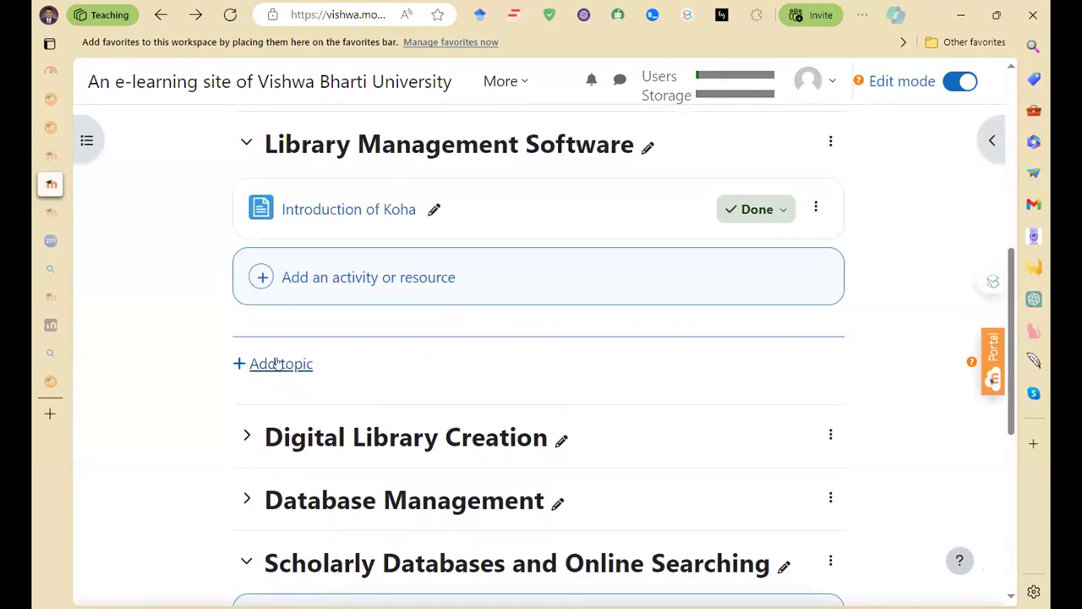
{"action": "left_click", "coordinate": [327, 274]}
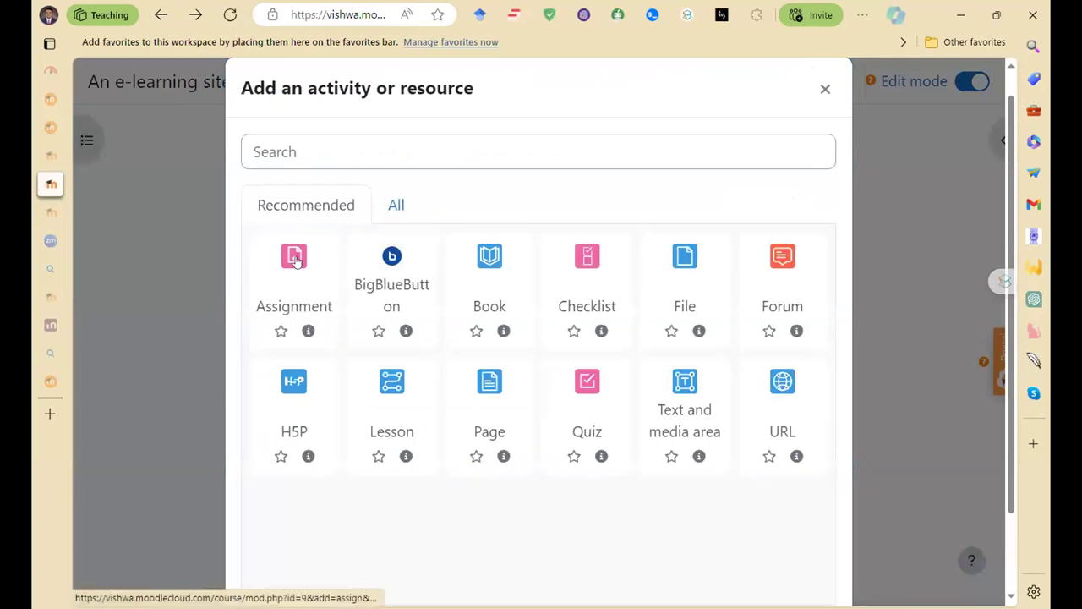
{"action": "left_click", "coordinate": [296, 259]}
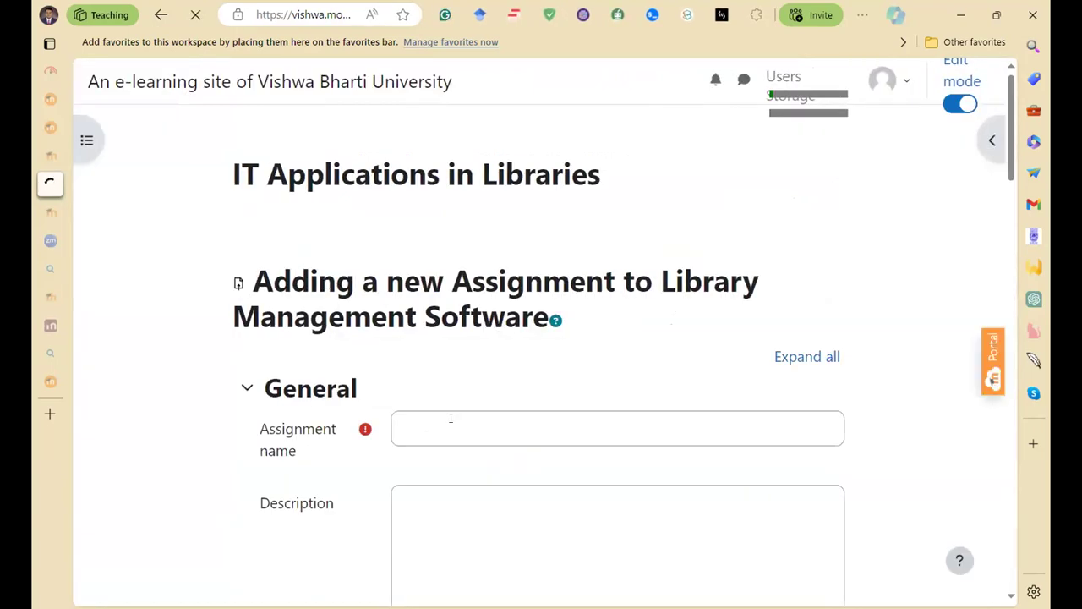
- Name the new assignment "Assignment on Koha"
{"action": "scroll", "coordinate": [450, 418], "scroll_direction": "down", "scroll_amount": 3}
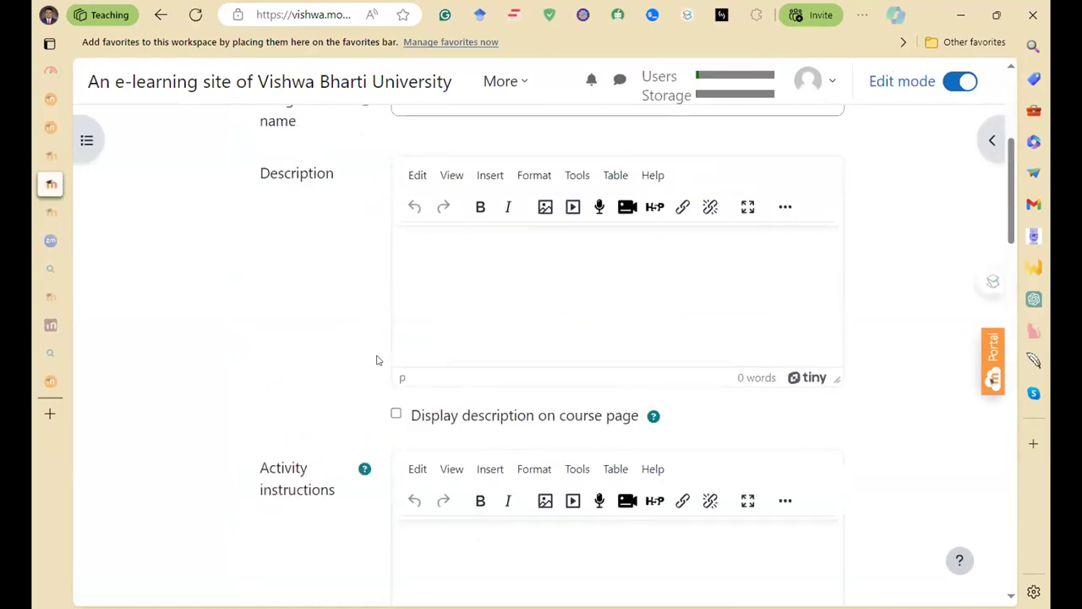
{"action": "scroll", "coordinate": [382, 362], "scroll_direction": "down", "scroll_amount": 5}
{"action": "scroll", "coordinate": [454, 302], "scroll_direction": "up", "scroll_amount": 4}
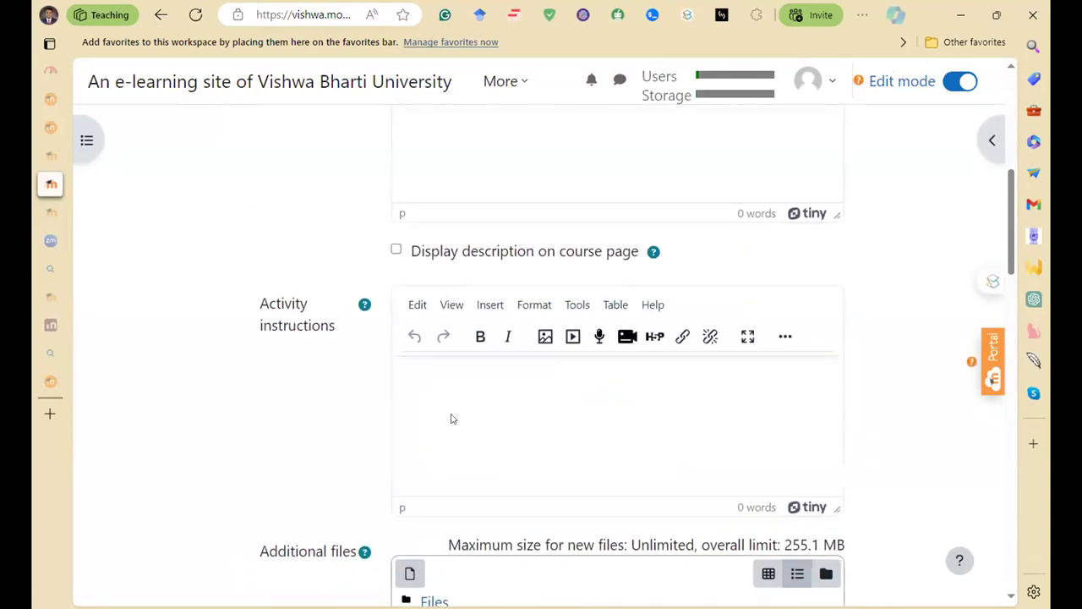
{"action": "scroll", "coordinate": [451, 418], "scroll_direction": "up", "scroll_amount": 3}
{"action": "left_click", "coordinate": [438, 182]}
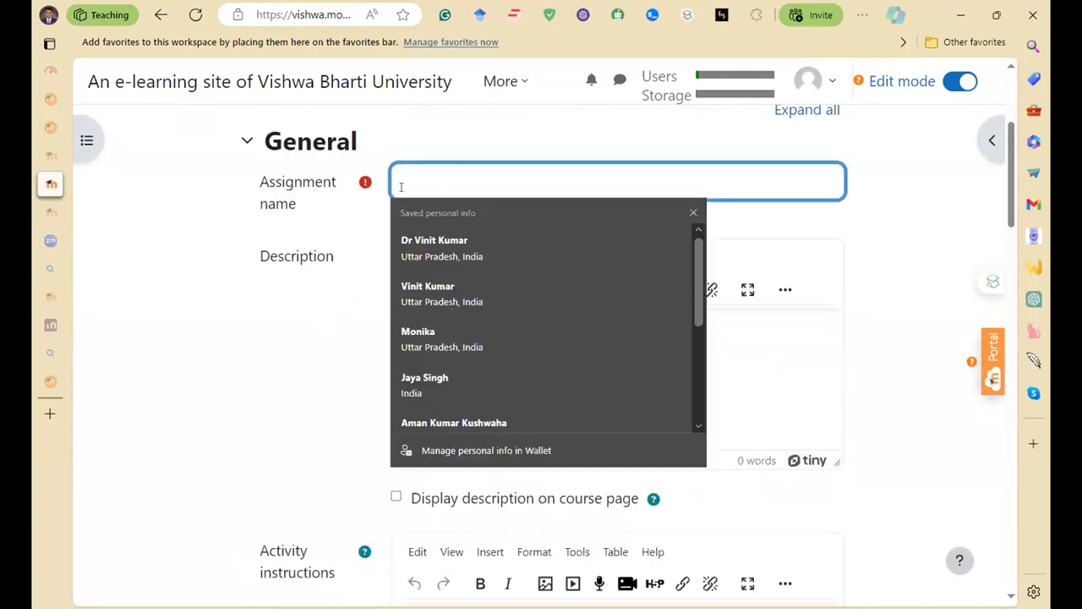
{"action": "type", "text": "Ass"}
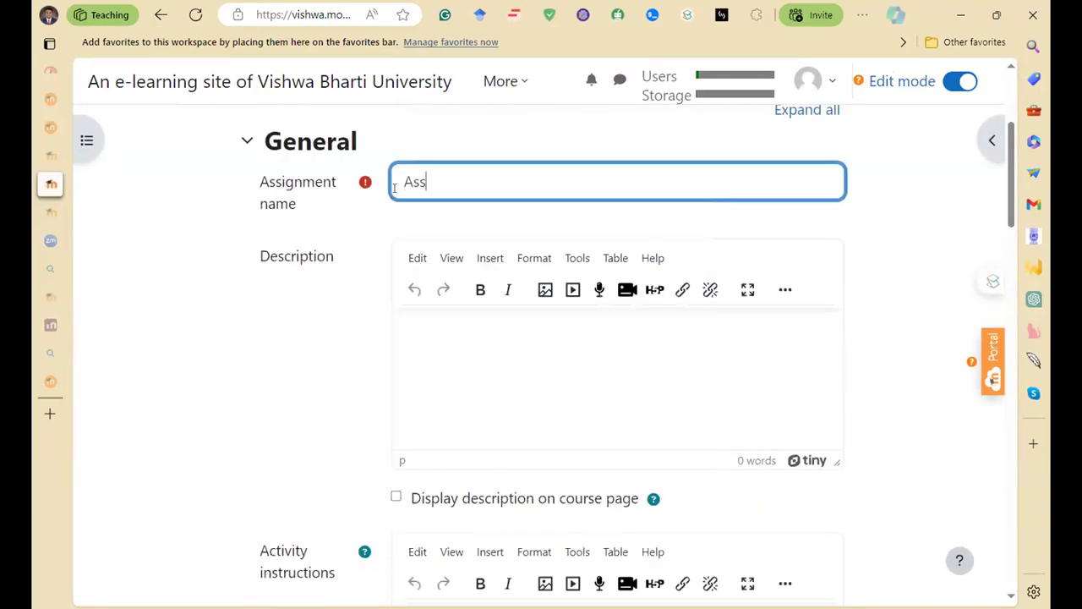
{"action": "type", "text": "ignment on Koha"}
- Enter the assignment description "Add a budget and funds in Koha and upload the screenshots in Leanr@Vishwa"
{"action": "left_click", "coordinate": [498, 335]}
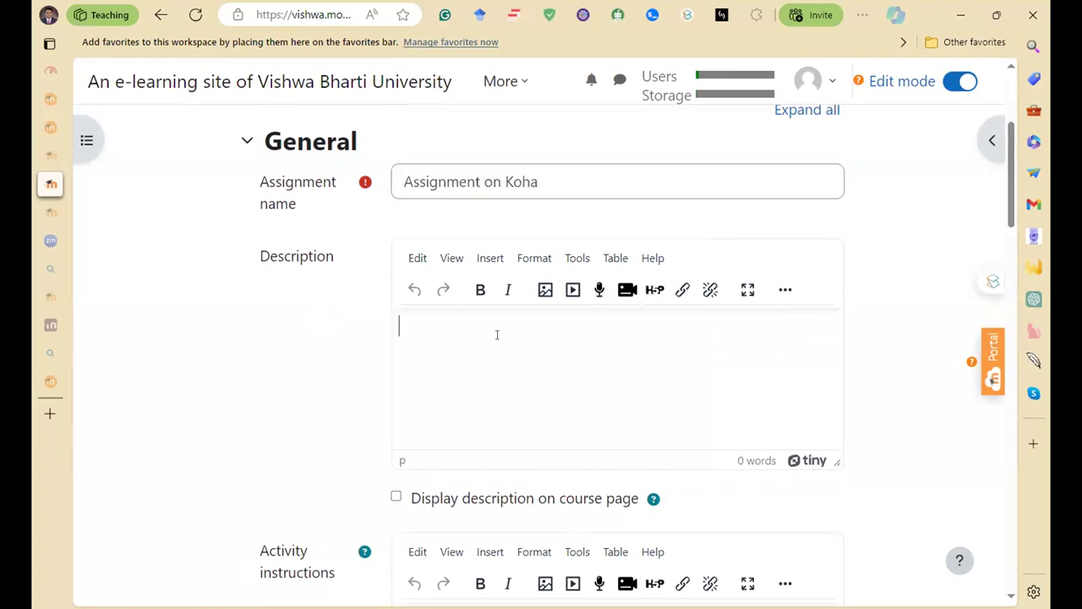
{"action": "scroll", "coordinate": [496, 356], "scroll_direction": "down", "scroll_amount": 1}
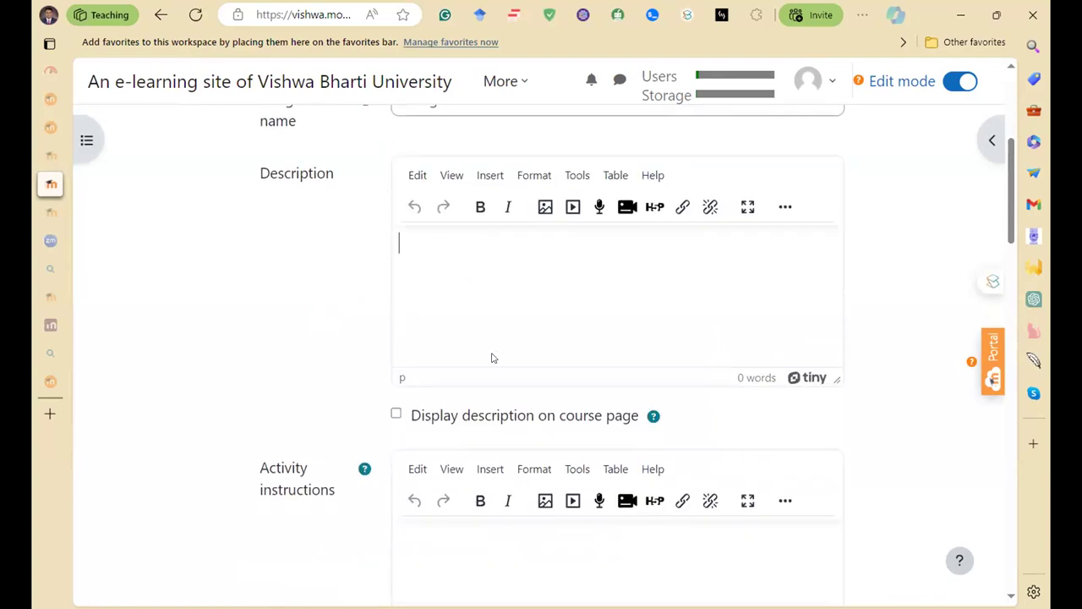
{"action": "left_click", "coordinate": [485, 351]}
{"action": "type", "text": "Create Budge"}
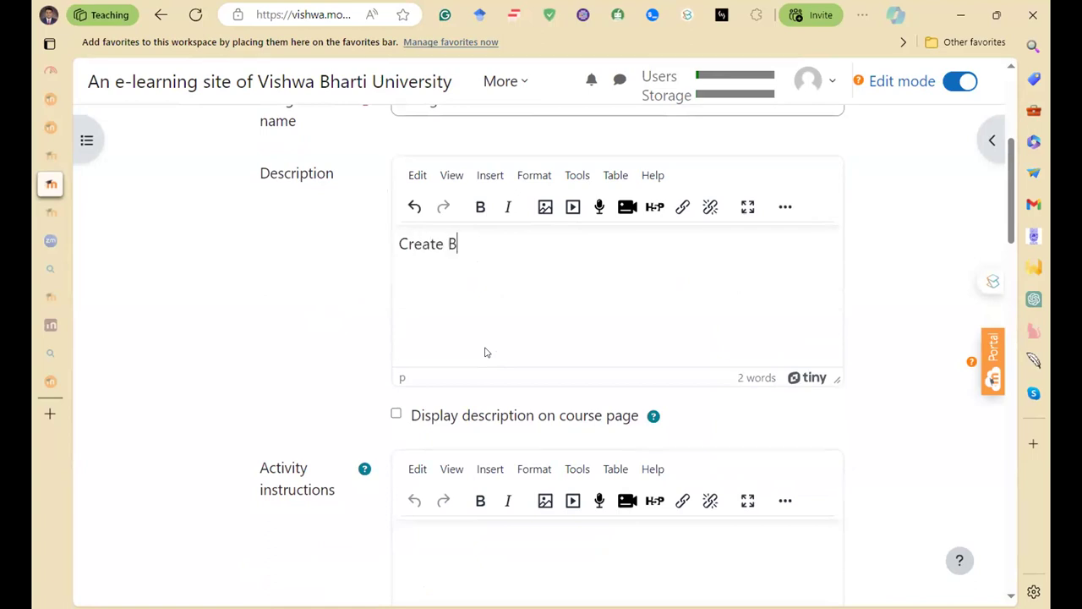
{"action": "key", "text": "BackSpace"}
{"action": "key", "text": "BackSpace"}
{"action": "key", "text": "BackSpace"}
{"action": "key", "text": "BackSpace"}
{"action": "key", "text": "BackSpace"}
{"action": "key", "text": "BackSpace"}
{"action": "key", "text": "BackSpace"}
{"action": "key", "text": "BackSpace"}
{"action": "type", "text": "Add a budget and "}
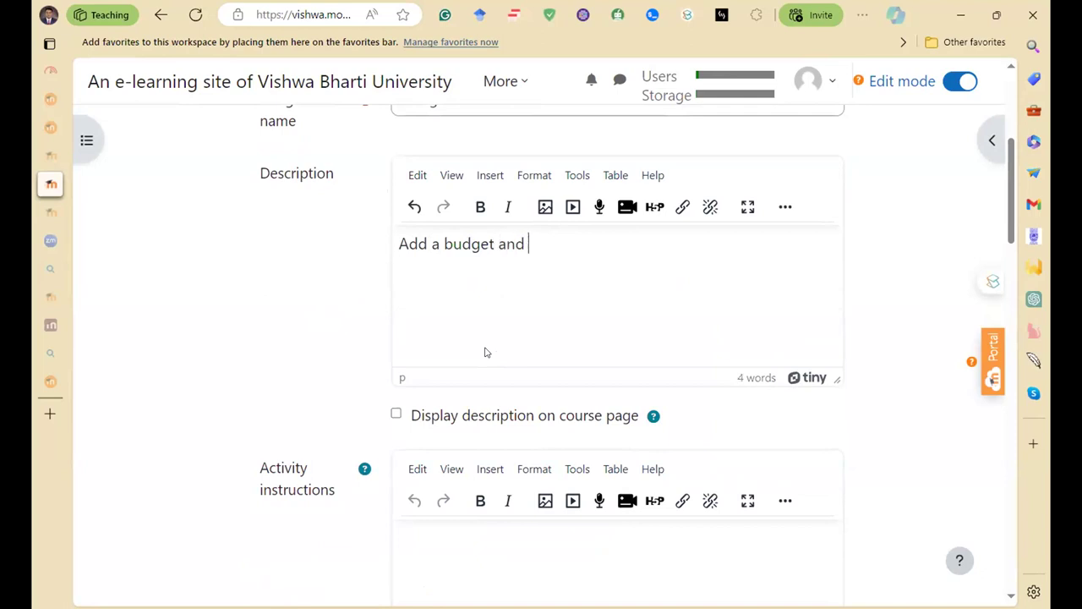
{"action": "type", "text": "funds in Koha and upload the s"}
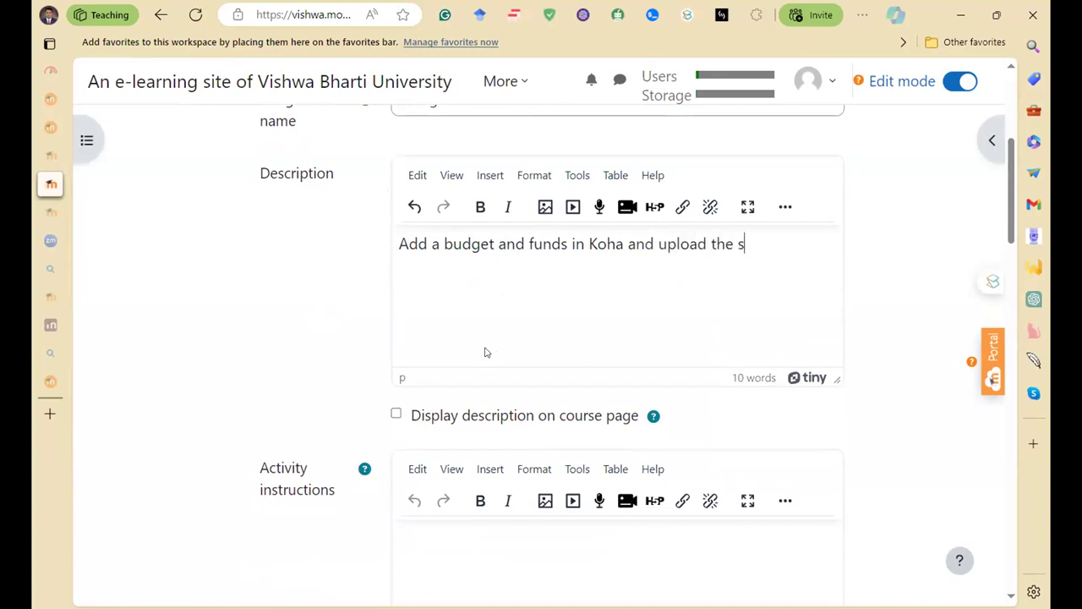
{"action": "type", "text": "creenshots "}
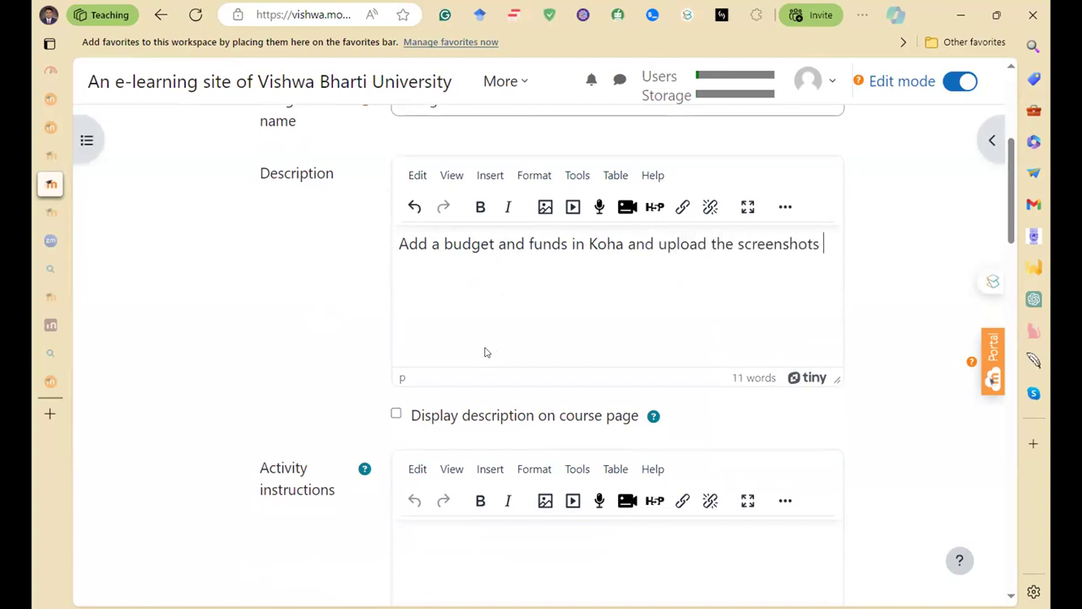
{"action": "type", "text": "in Leanr@B"}
{"action": "key", "text": "BackSpace"}
{"action": "type", "text": "V"}
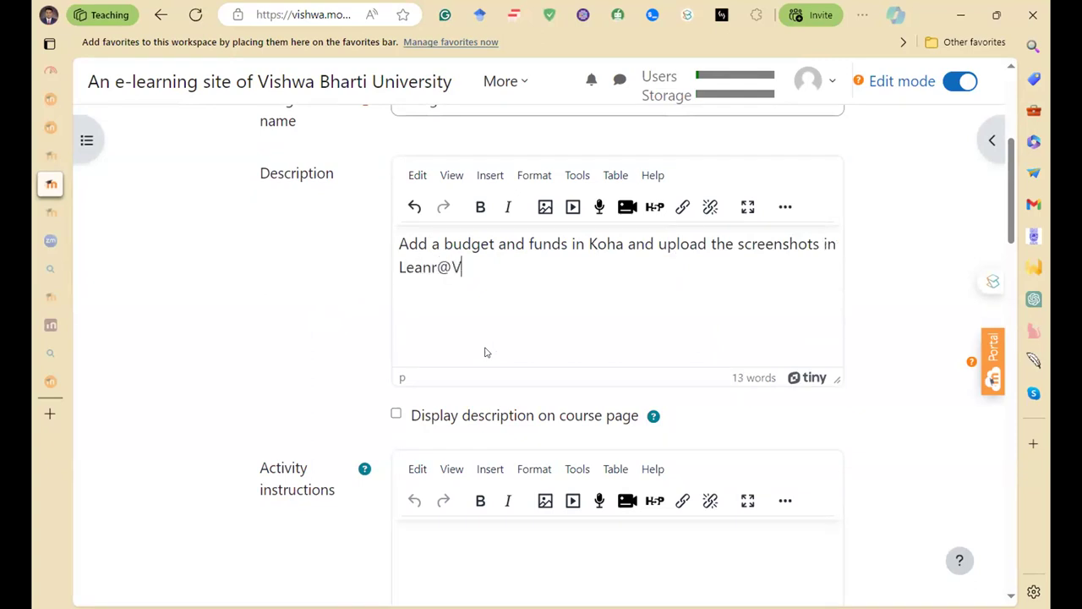
{"action": "type", "text": "ishwa"}
- Enter the activity instructions "The screenshot should have clear image."
{"action": "scroll", "coordinate": [485, 563], "scroll_direction": "down", "scroll_amount": 3}
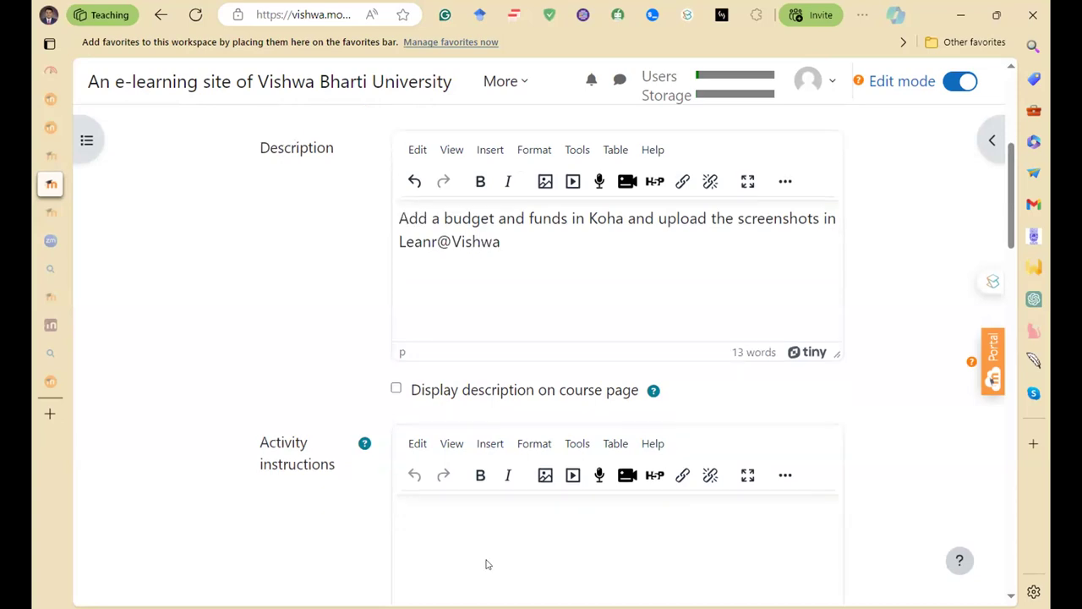
{"action": "left_click", "coordinate": [476, 317]}
{"action": "type", "text": "The screensho"}
{"action": "type", "text": "t hsould"}
{"action": "key", "text": "BackSpace"}
{"action": "key", "text": "BackSpace"}
{"action": "key", "text": "BackSpace"}
{"action": "key", "text": "BackSpace"}
{"action": "key", "text": "BackSpace"}
{"action": "key", "text": "BackSpace"}
{"action": "type", "text": "should have"}
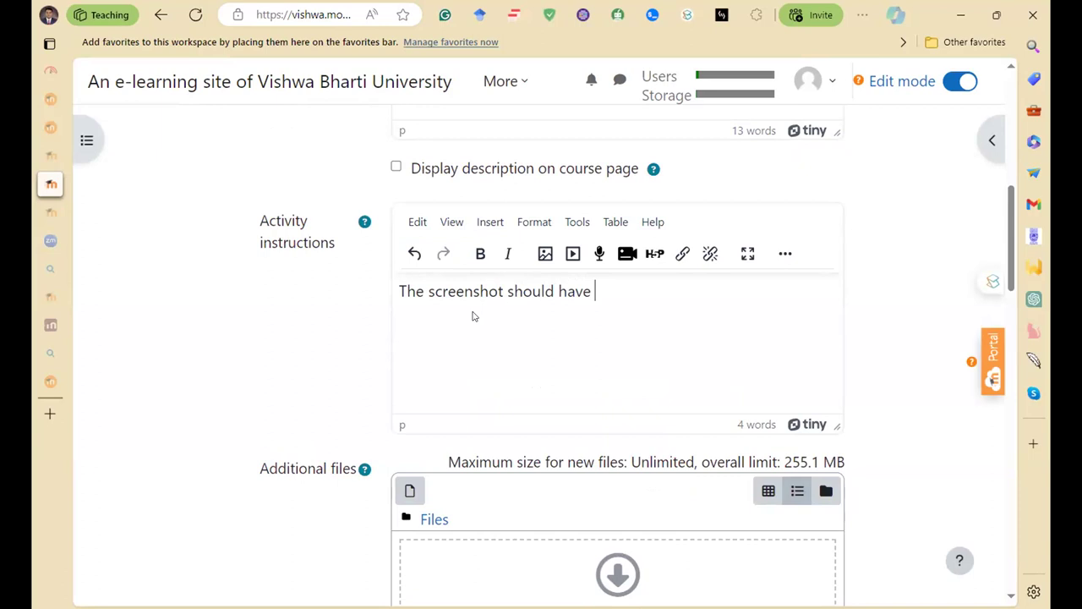
{"action": "type", "text": "clear image."}
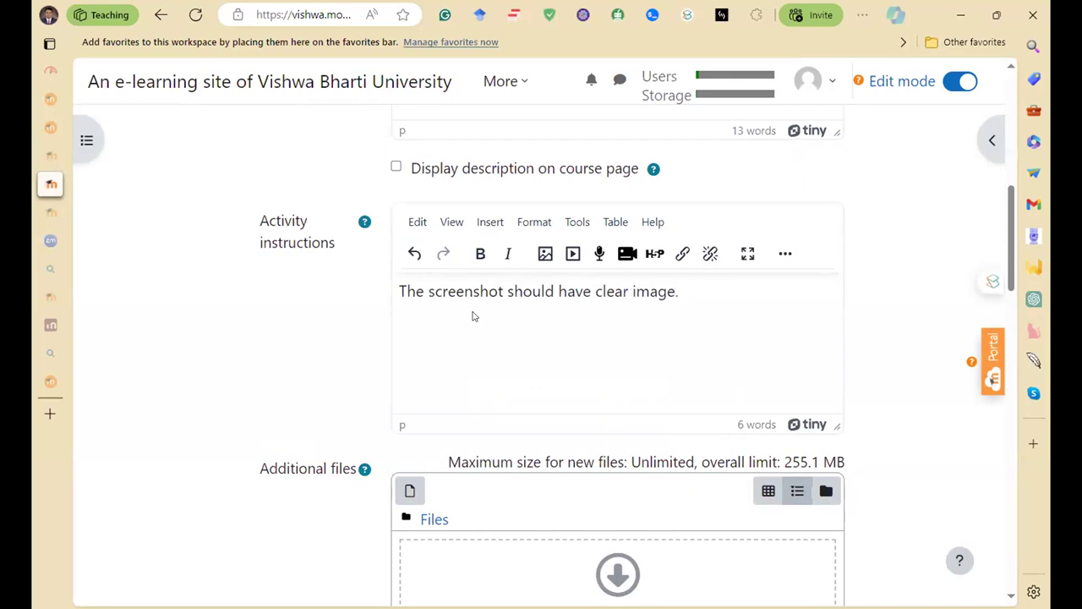
- Allow assignment submissions from 28 February 2024 and set the due date to 7 March 2024
{"action": "scroll", "coordinate": [411, 372], "scroll_direction": "down", "scroll_amount": 2}
{"action": "scroll", "coordinate": [545, 366], "scroll_direction": "down", "scroll_amount": 2}
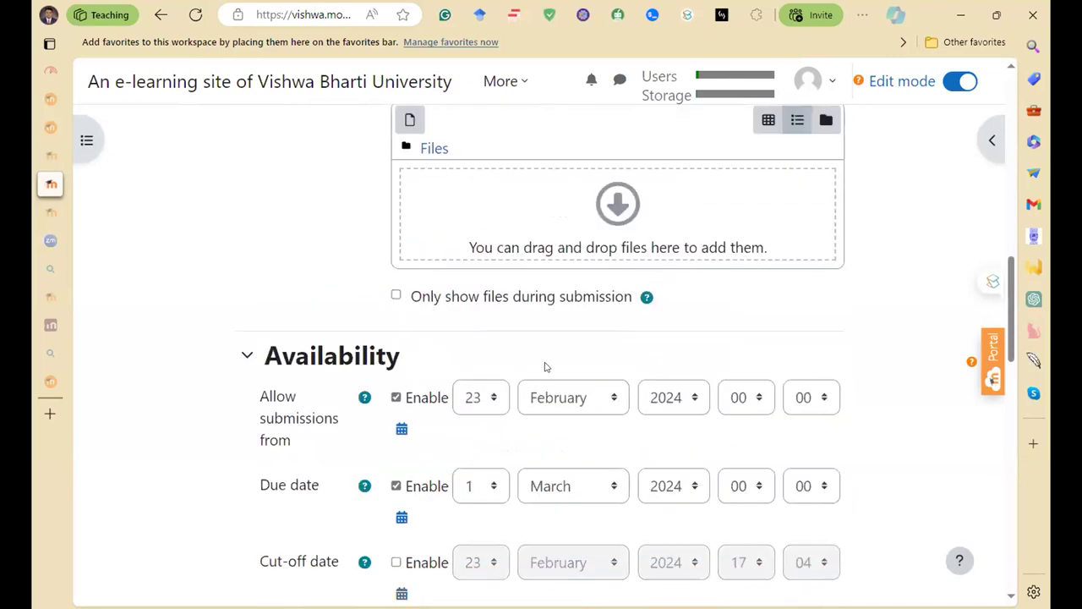
{"action": "scroll", "coordinate": [545, 366], "scroll_direction": "down", "scroll_amount": 2}
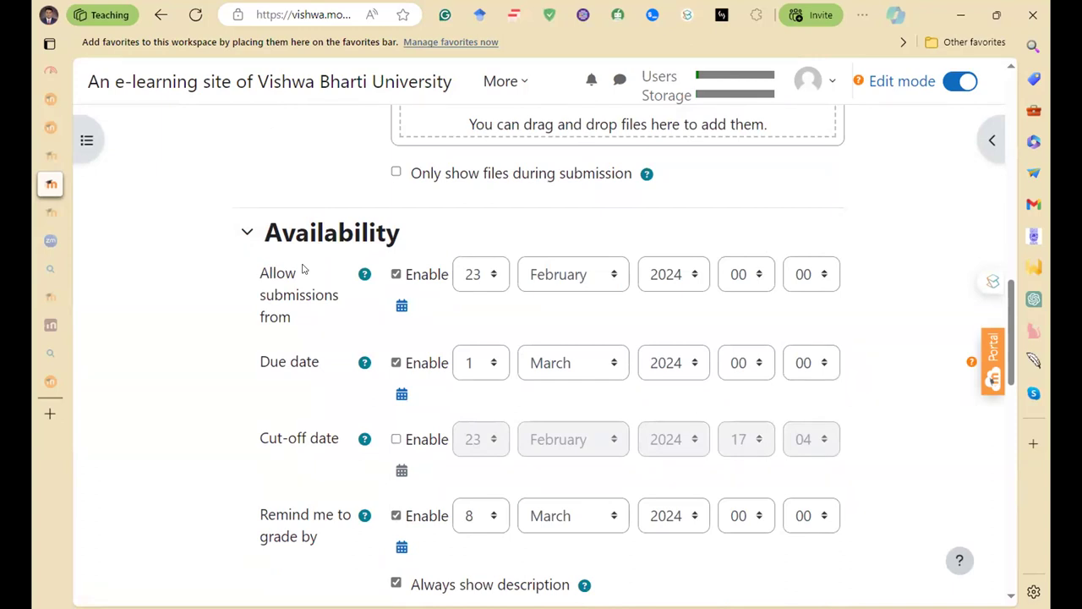
{"action": "left_click", "coordinate": [474, 274]}
{"action": "scroll", "coordinate": [473, 456], "scroll_direction": "down", "scroll_amount": 3}
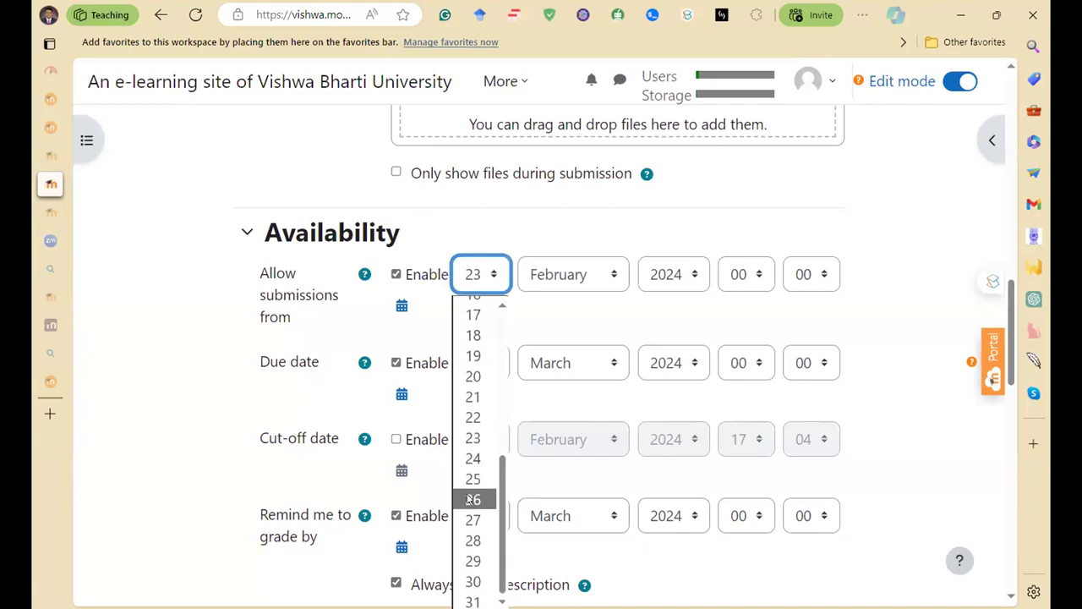
{"action": "left_click", "coordinate": [474, 542]}
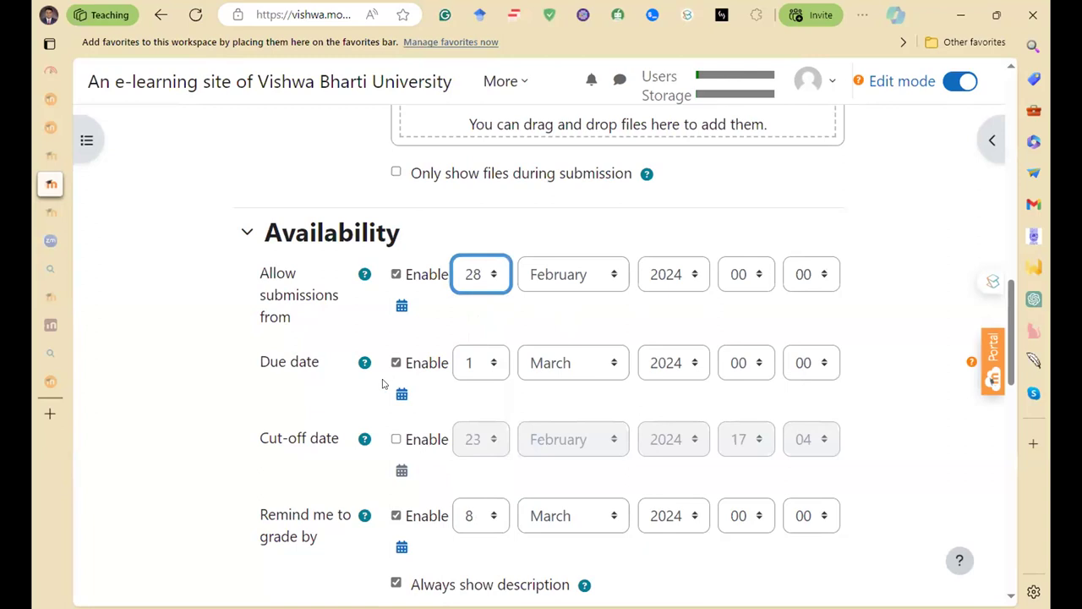
{"action": "left_click", "coordinate": [485, 366]}
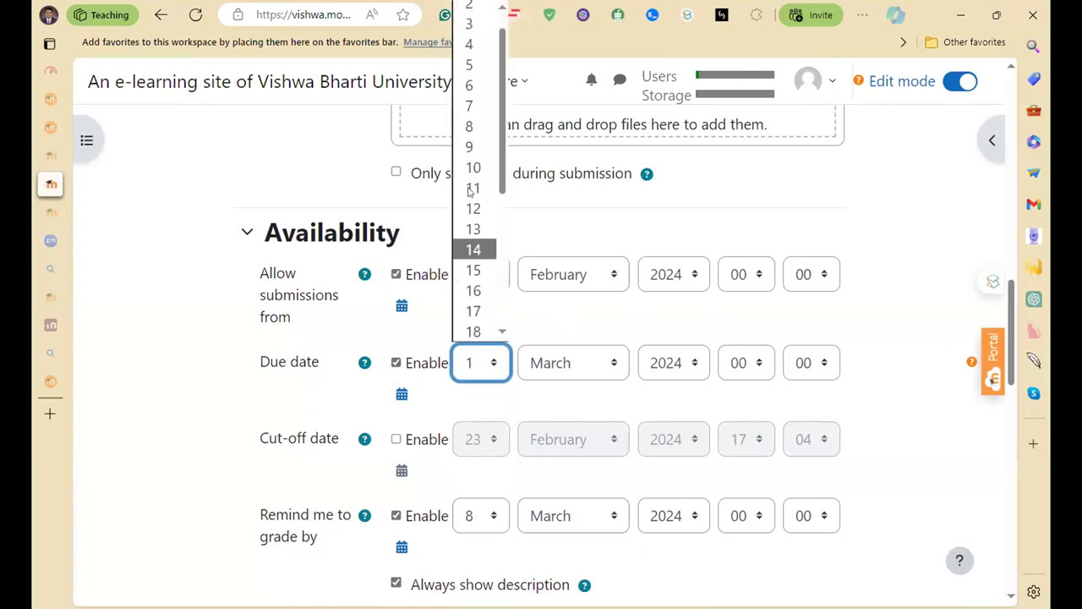
{"action": "left_click", "coordinate": [476, 106]}
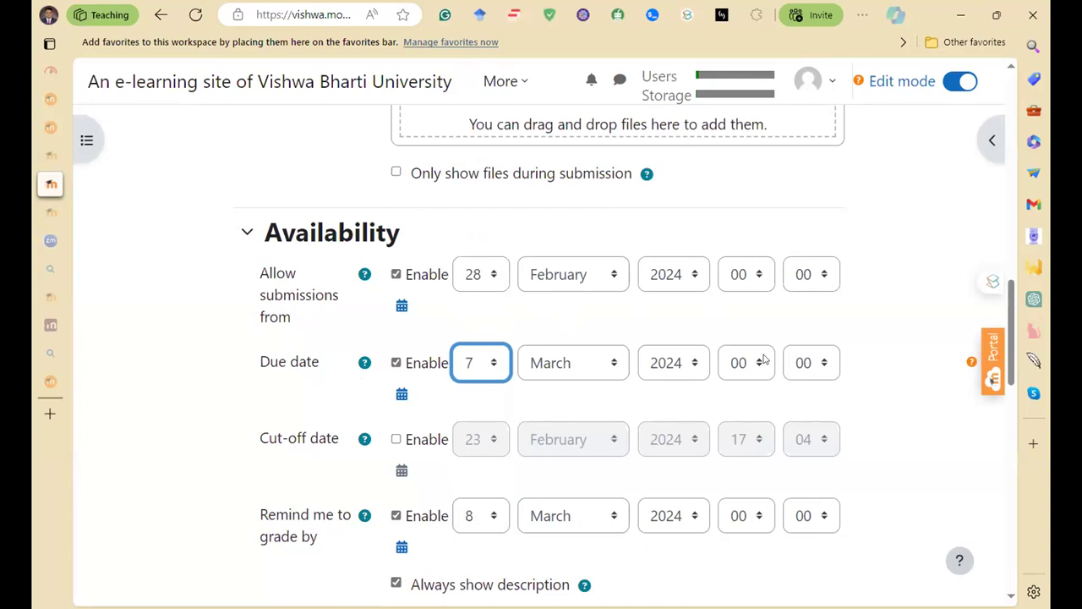
- Enable the assignment's cut-off date and set its day and month to 8 March
{"action": "left_click", "coordinate": [395, 438]}
{"action": "left_click", "coordinate": [475, 441]}
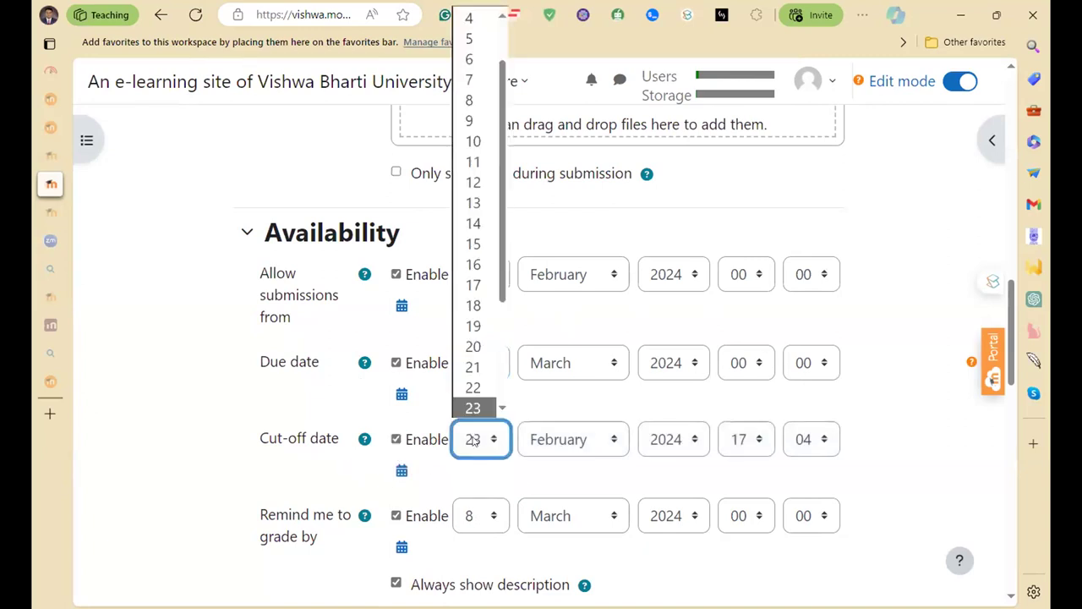
{"action": "left_click", "coordinate": [472, 101]}
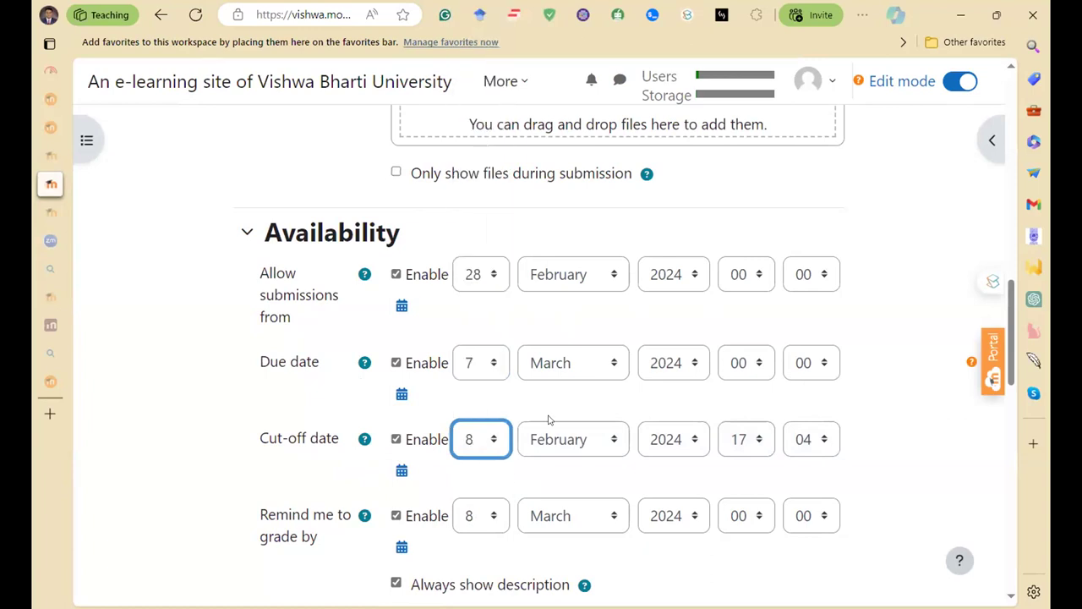
{"action": "left_click", "coordinate": [589, 437]}
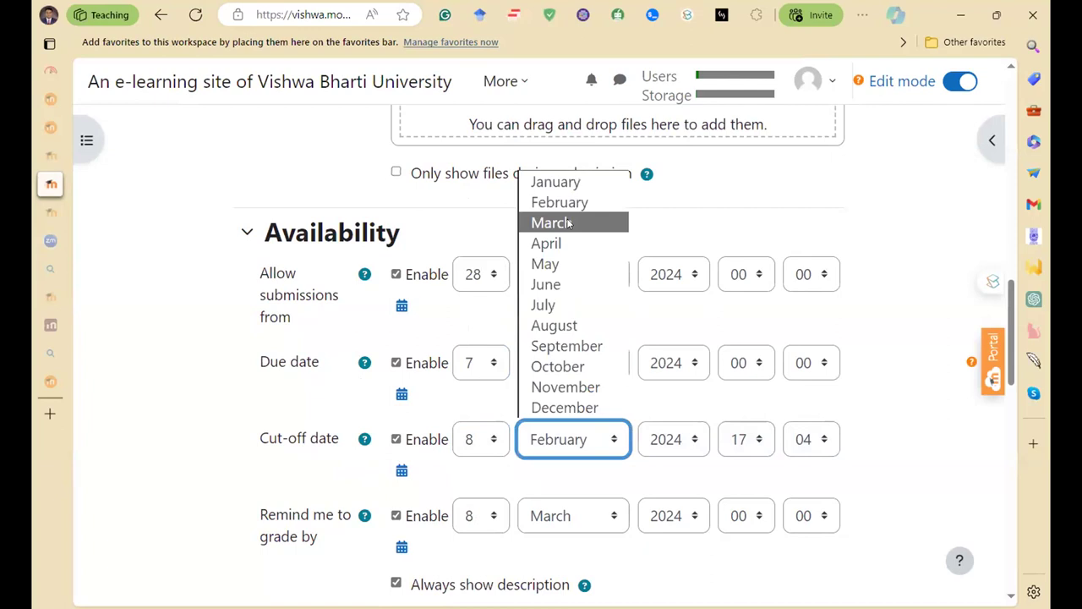
{"action": "left_click", "coordinate": [569, 223]}
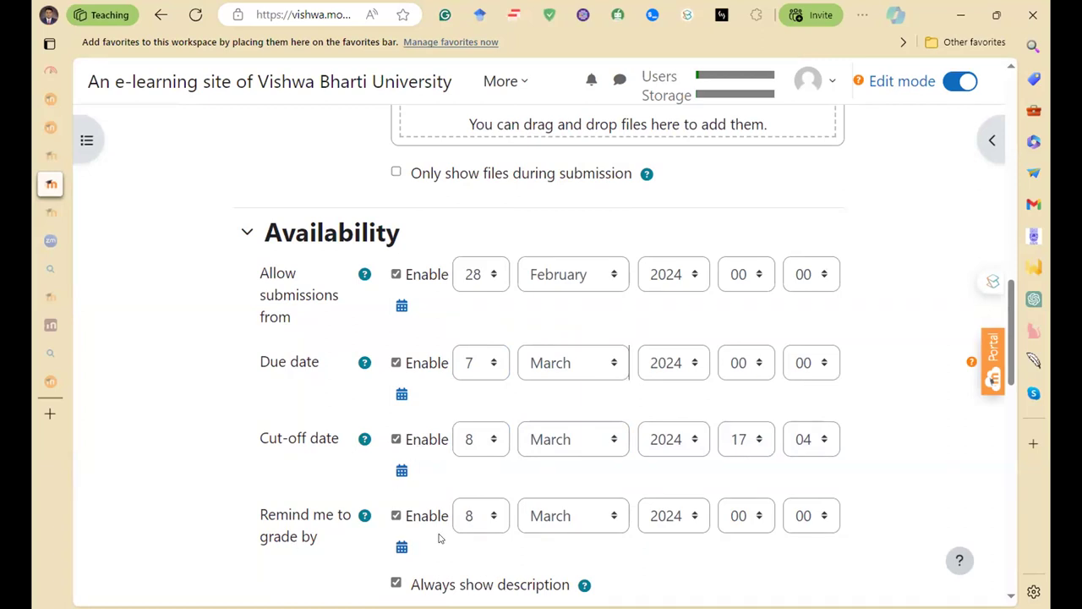
- Set the assignment's grading reminder to 9 March 2024 at 12:30
{"action": "left_click", "coordinate": [469, 516]}
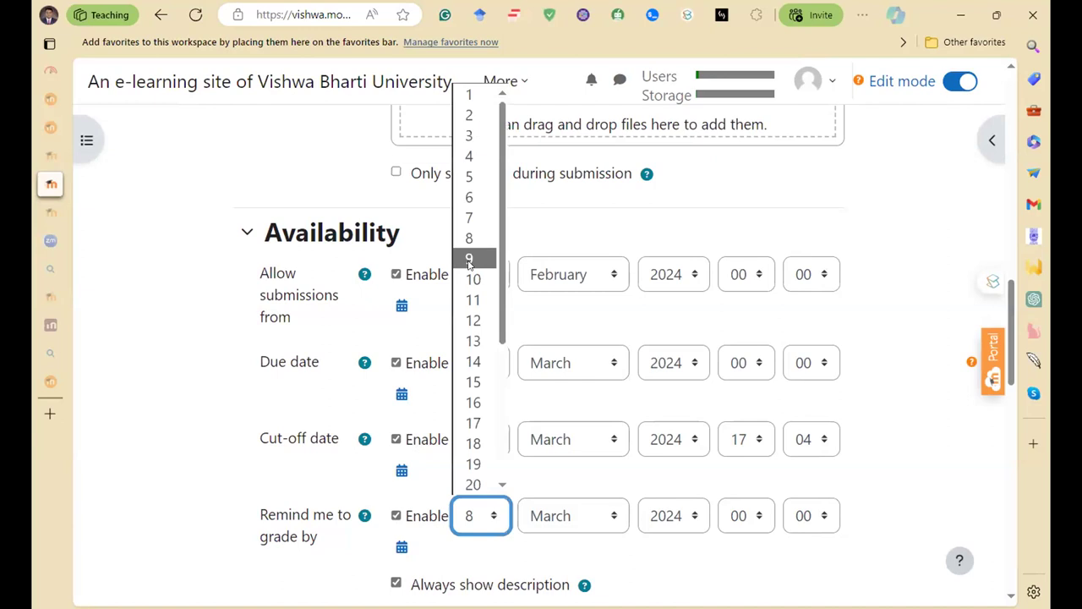
{"action": "left_click", "coordinate": [469, 258]}
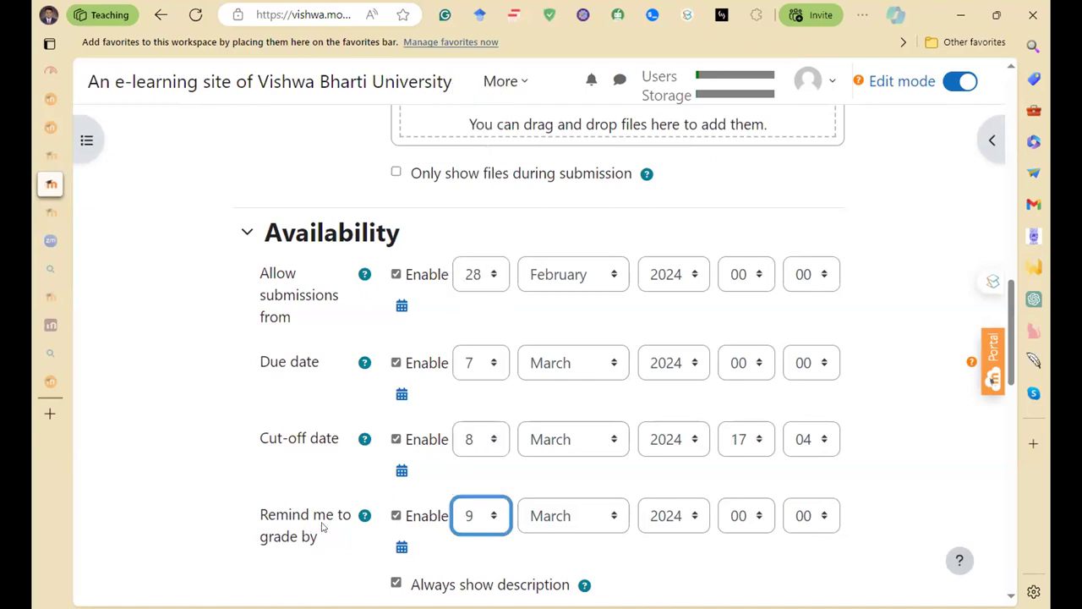
{"action": "scroll", "coordinate": [321, 526], "scroll_direction": "down", "scroll_amount": 3}
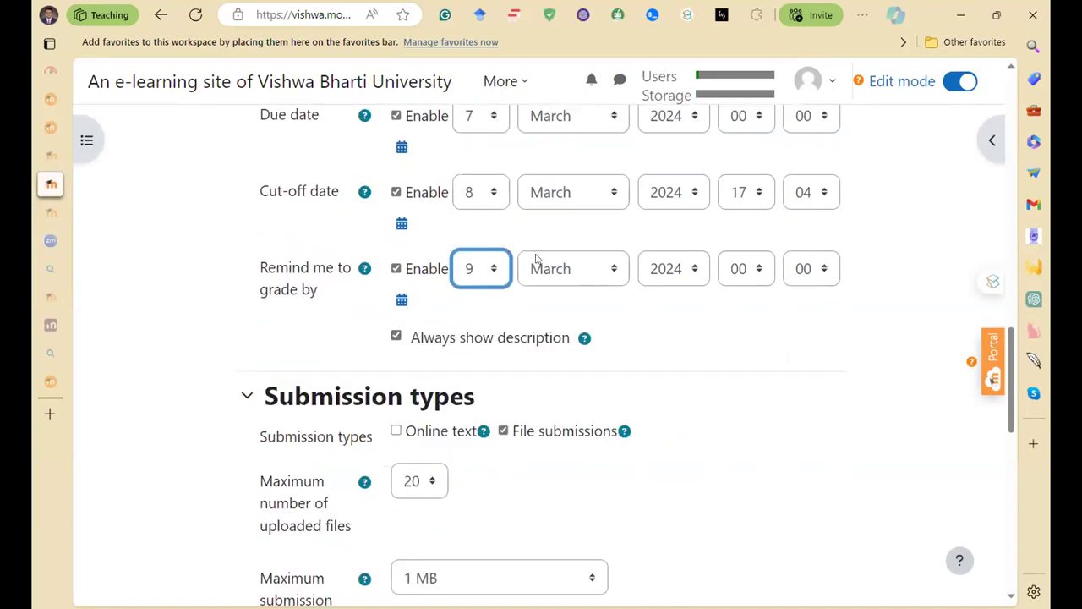
{"action": "left_click", "coordinate": [757, 269]}
{"action": "scroll", "coordinate": [740, 457], "scroll_direction": "down", "scroll_amount": 3}
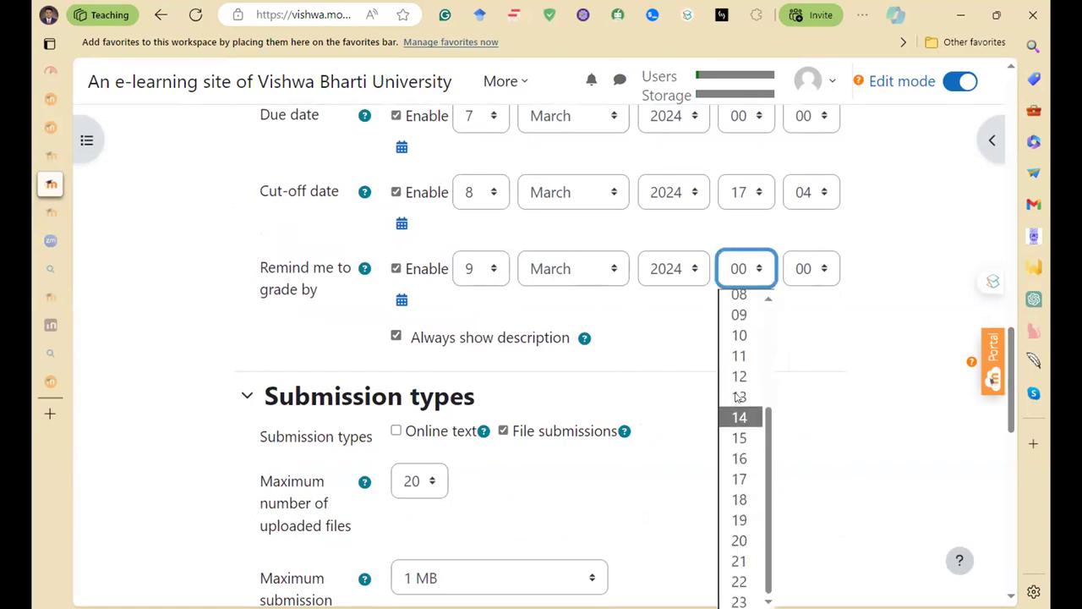
{"action": "left_click", "coordinate": [819, 269]}
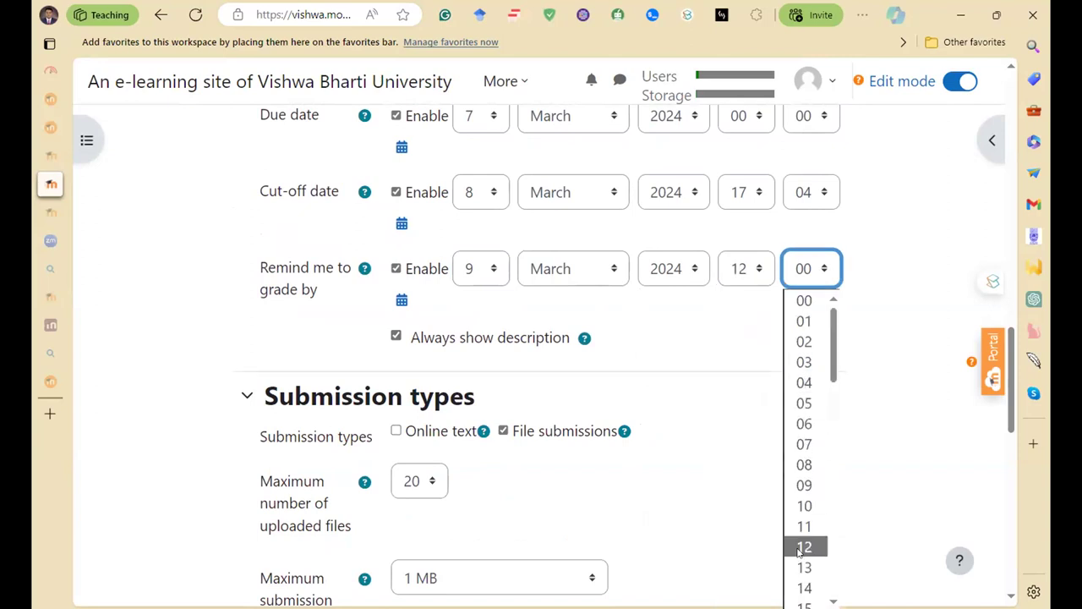
{"action": "scroll", "coordinate": [802, 550], "scroll_direction": "down", "scroll_amount": 6}
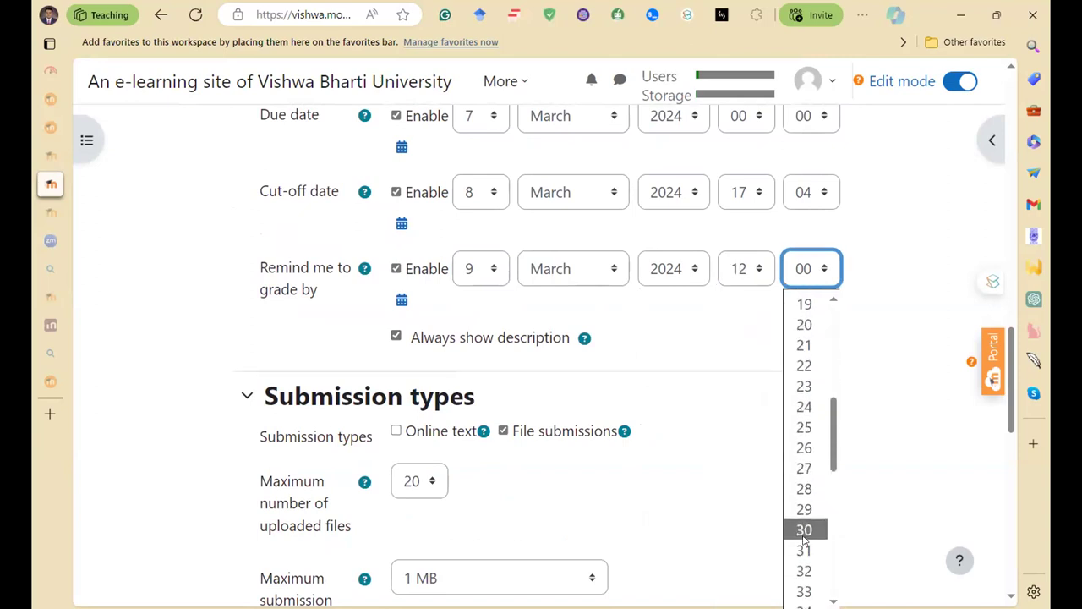
{"action": "left_click", "coordinate": [804, 533]}
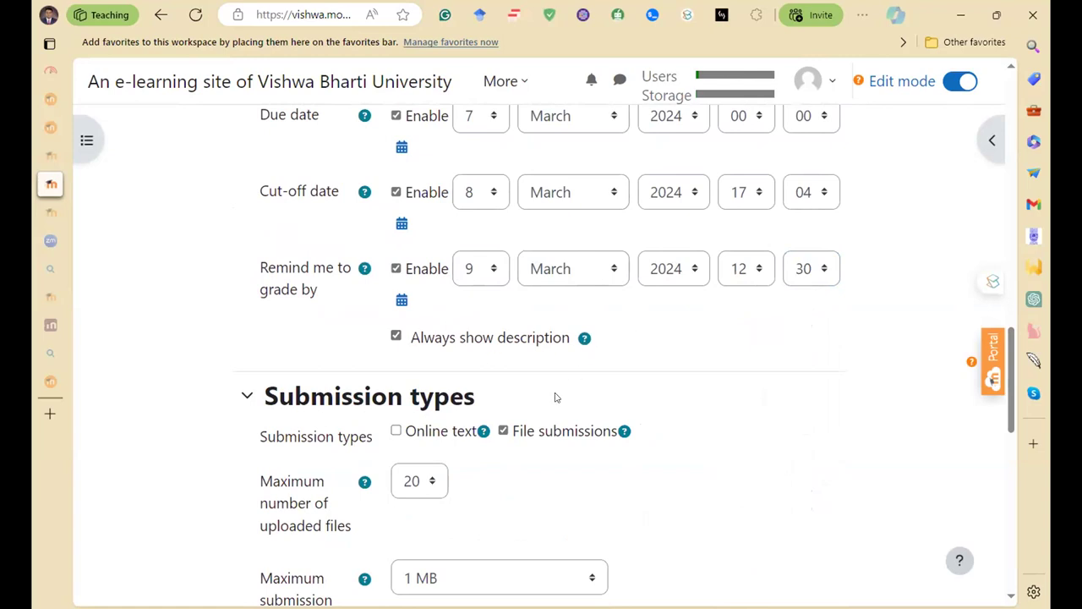
{"action": "scroll", "coordinate": [556, 397], "scroll_direction": "down", "scroll_amount": 3}
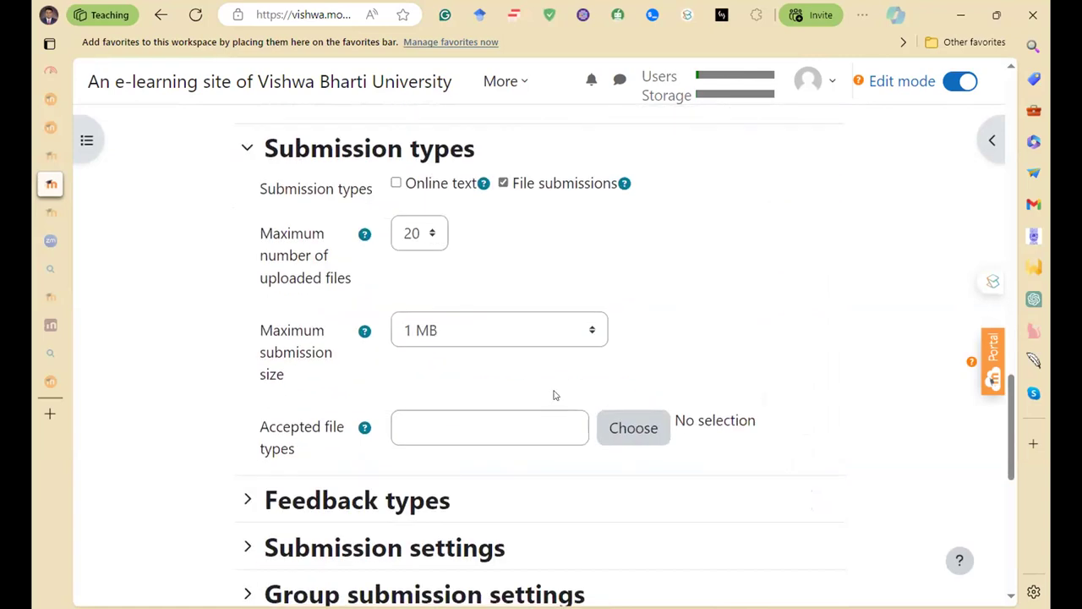
- Limit the assignment's file submissions to 2 uploaded files with a maximum submission size of 1 MB
{"action": "left_click", "coordinate": [423, 236]}
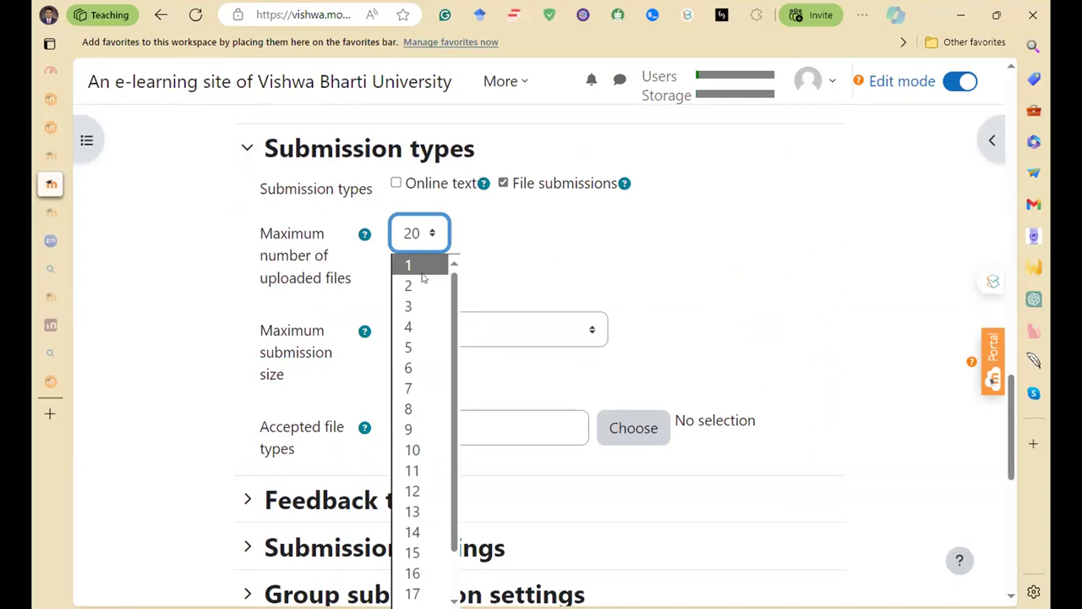
{"action": "left_click", "coordinate": [421, 286]}
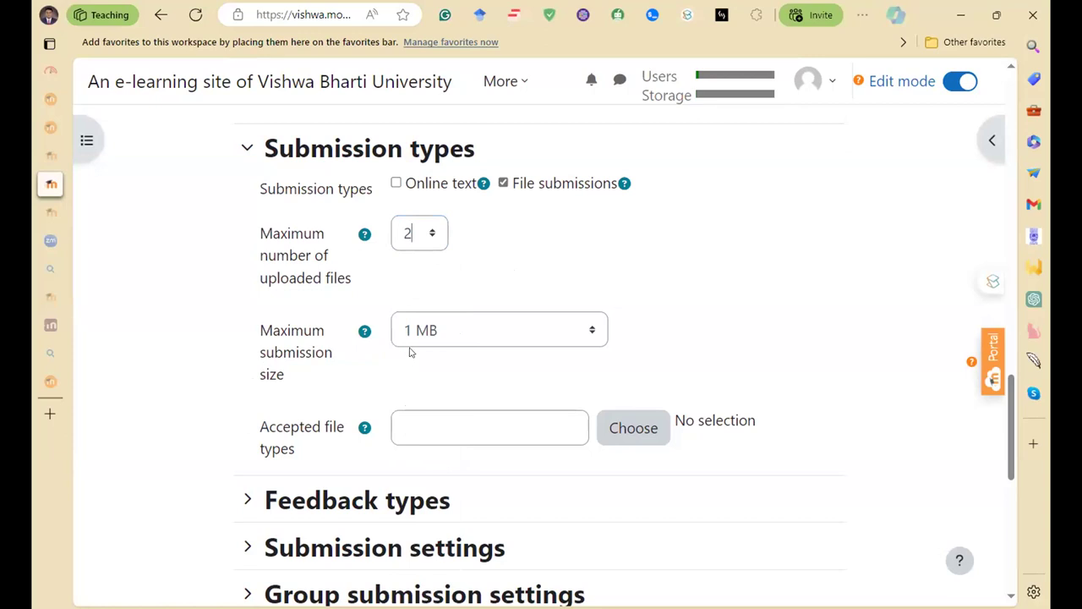
{"action": "left_click", "coordinate": [474, 325]}
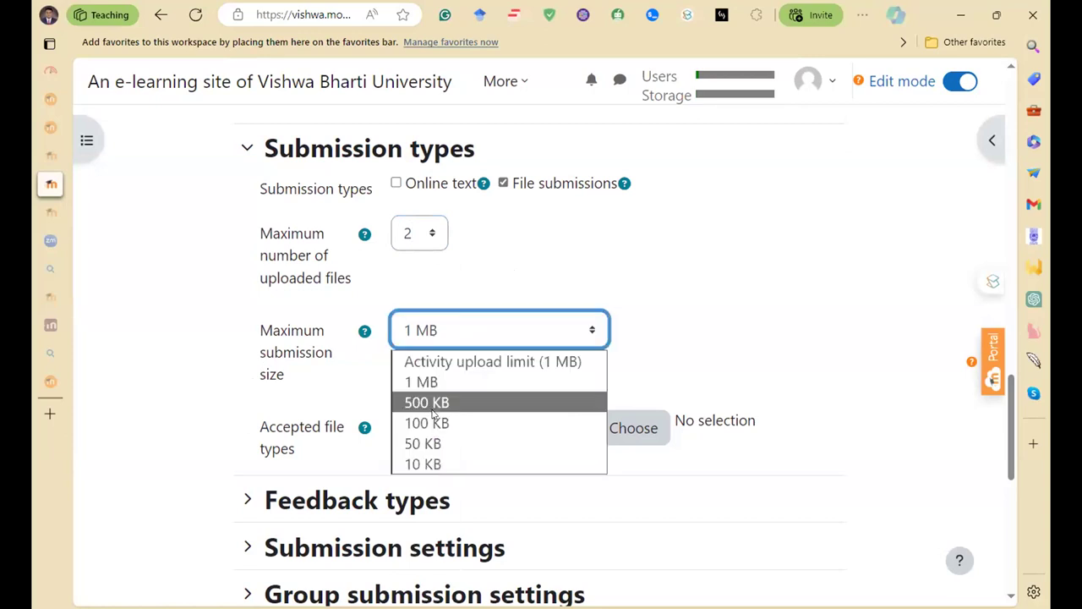
{"action": "left_click", "coordinate": [484, 381]}
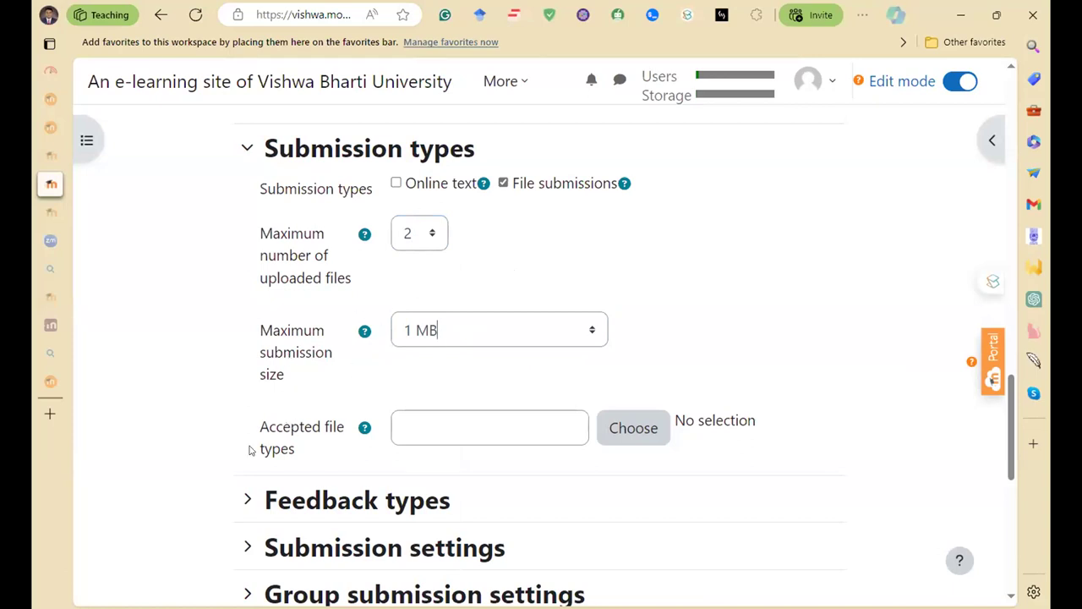
- Enter .png and .jpg as the accepted file types for submissions
{"action": "left_click", "coordinate": [455, 425]}
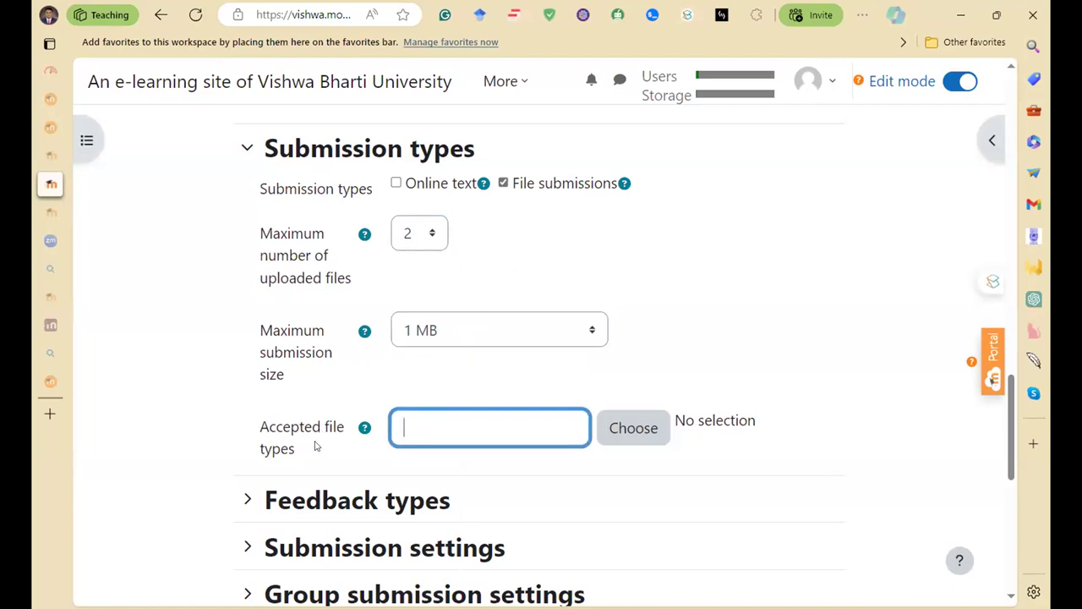
{"action": "type", "text": ".png .jpg"}
{"action": "left_click", "coordinate": [804, 336]}
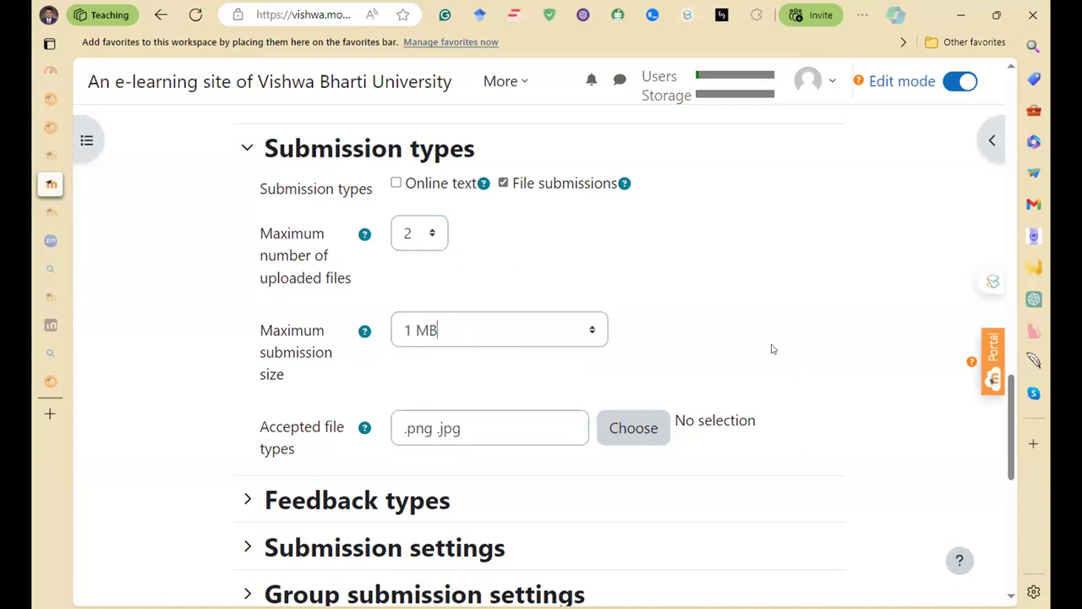
- Add the Image files group and the .gif, .jpe and .jpeg image types to the accepted file types and save the selection
{"action": "left_click", "coordinate": [630, 428]}
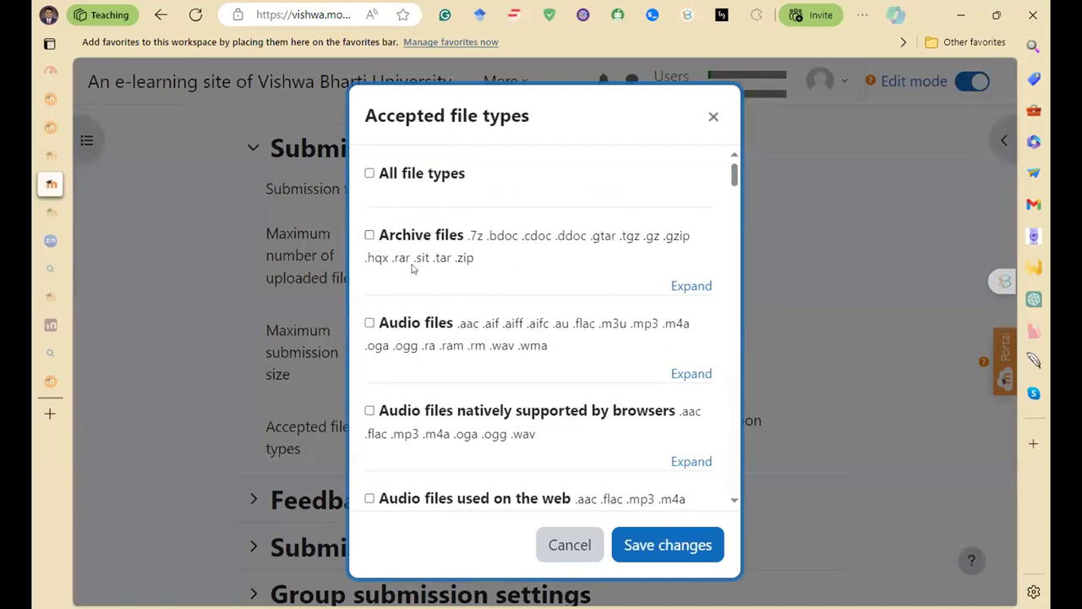
{"action": "scroll", "coordinate": [412, 338], "scroll_direction": "down", "scroll_amount": 1}
{"action": "scroll", "coordinate": [411, 338], "scroll_direction": "down", "scroll_amount": 3}
{"action": "left_click", "coordinate": [370, 408]}
{"action": "scroll", "coordinate": [406, 406], "scroll_direction": "down", "scroll_amount": 3}
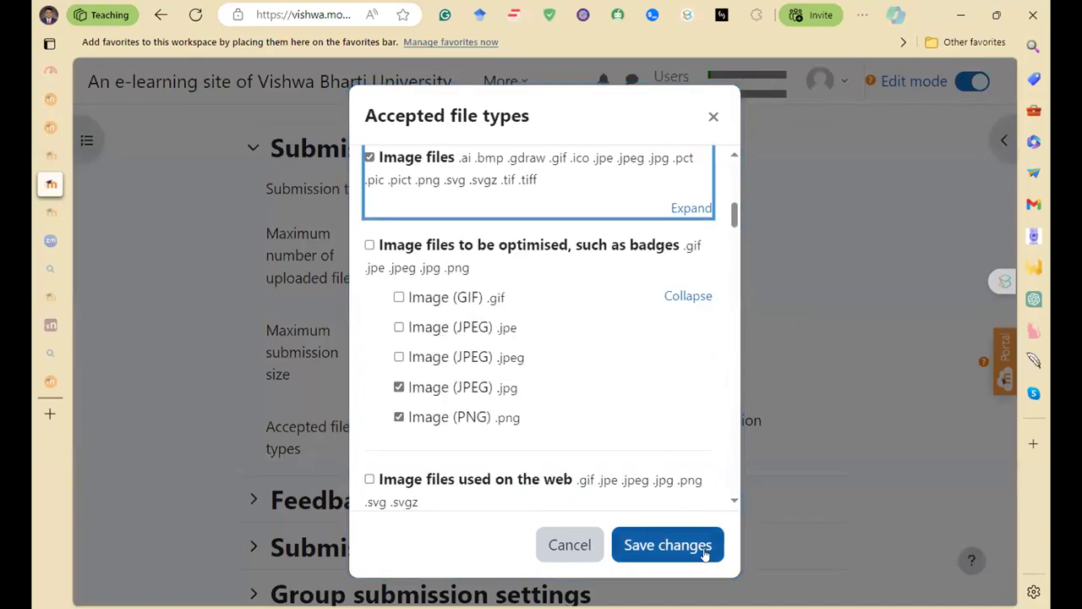
{"action": "left_click", "coordinate": [398, 298]}
{"action": "left_click", "coordinate": [398, 330]}
{"action": "left_click", "coordinate": [398, 327]}
{"action": "left_click", "coordinate": [398, 357]}
{"action": "left_click", "coordinate": [398, 298]}
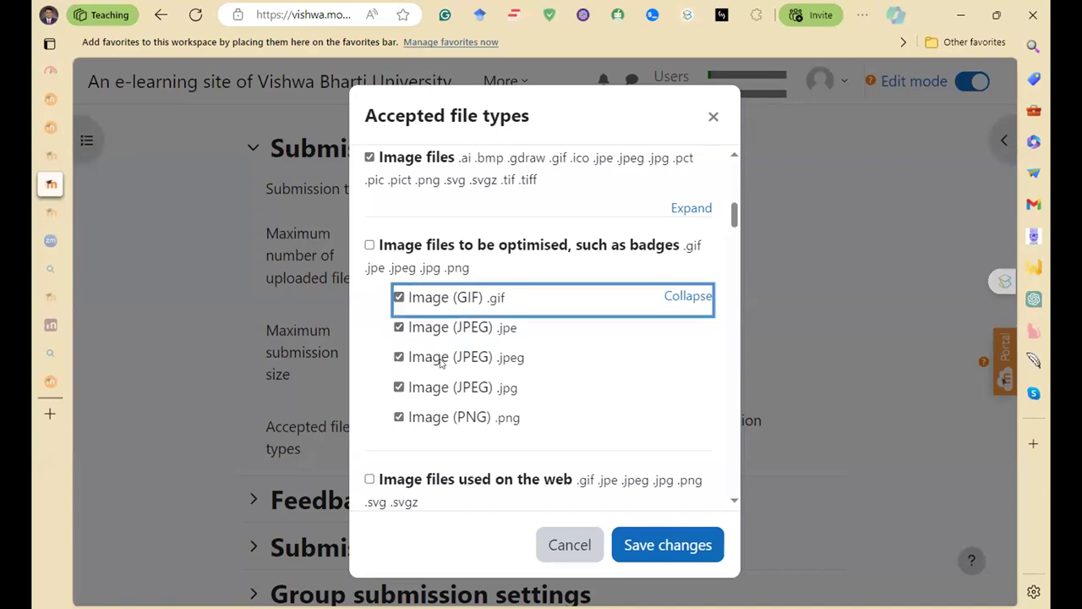
{"action": "scroll", "coordinate": [439, 372], "scroll_direction": "down", "scroll_amount": 2}
{"action": "scroll", "coordinate": [584, 355], "scroll_direction": "down", "scroll_amount": 4}
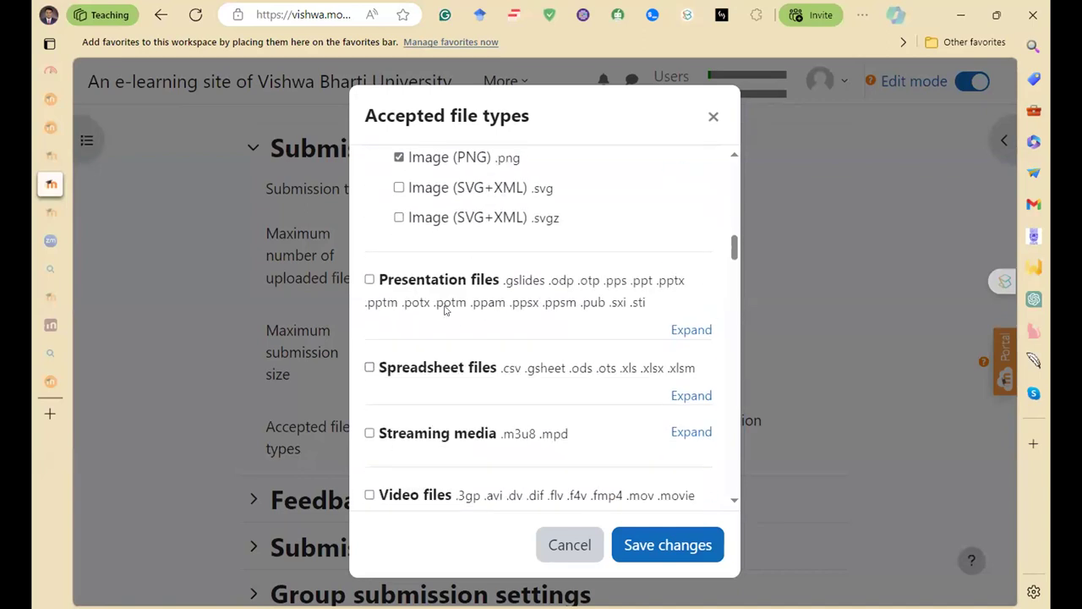
{"action": "left_click", "coordinate": [667, 545]}
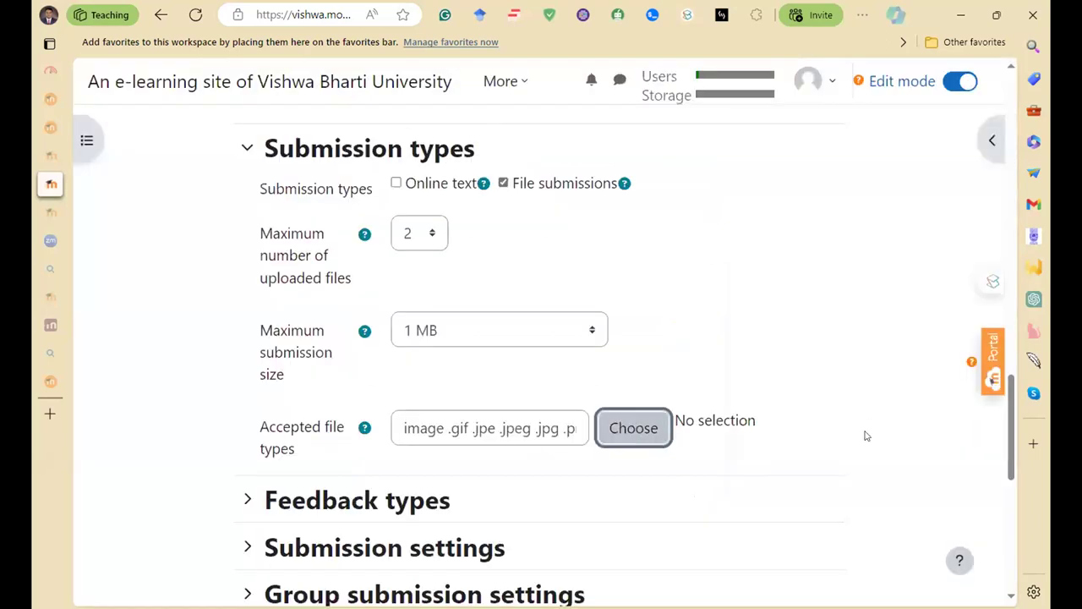
- Set Comment inline to Yes in the assignment's feedback types
{"action": "scroll", "coordinate": [416, 459], "scroll_direction": "down", "scroll_amount": 4}
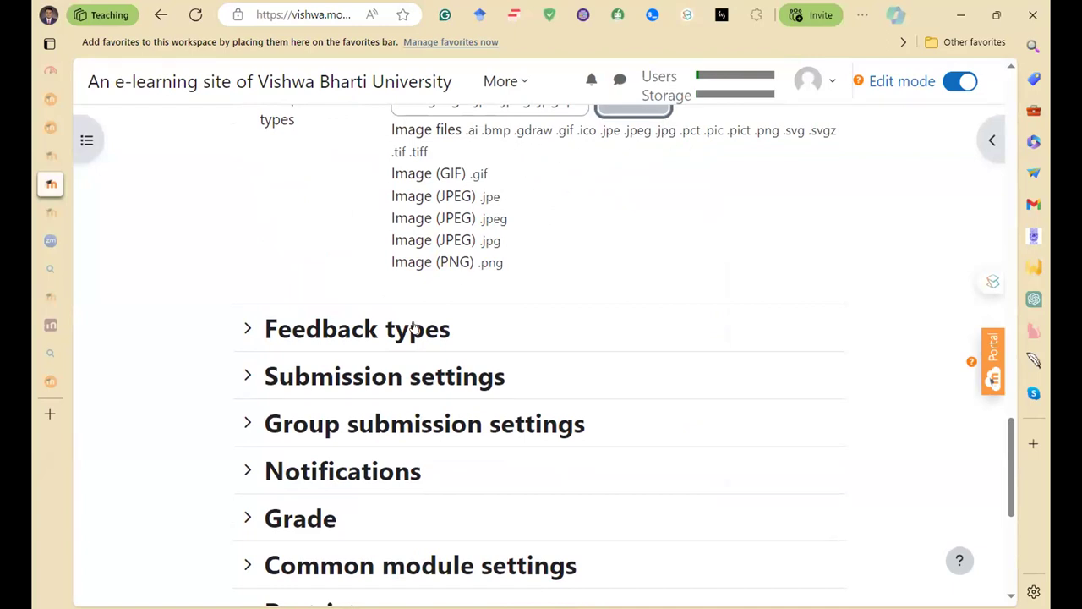
{"action": "left_click", "coordinate": [315, 330]}
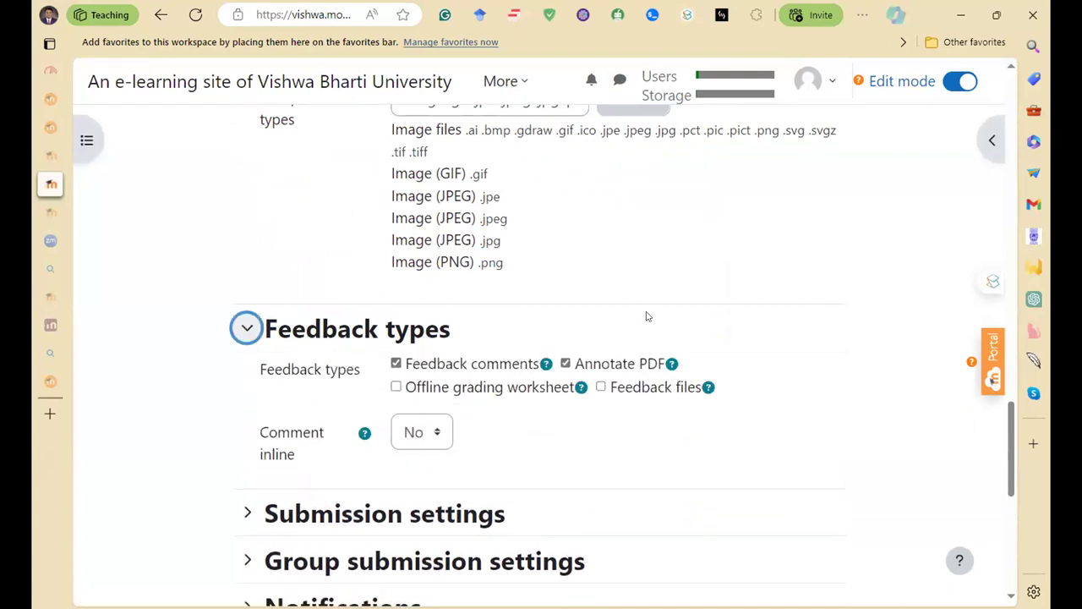
{"action": "scroll", "coordinate": [587, 326], "scroll_direction": "down", "scroll_amount": 3}
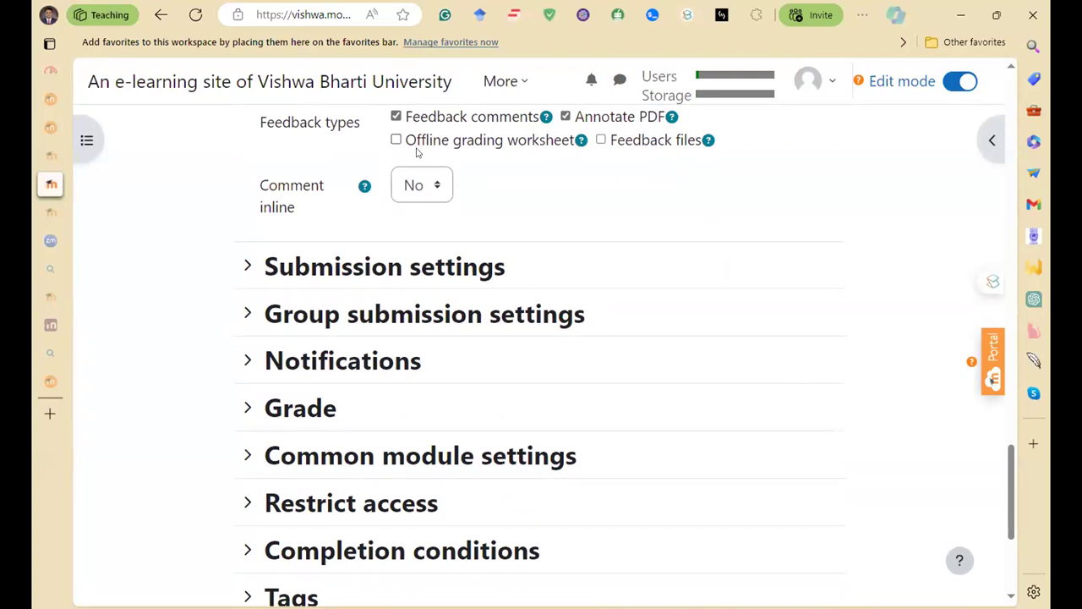
{"action": "left_click", "coordinate": [426, 181]}
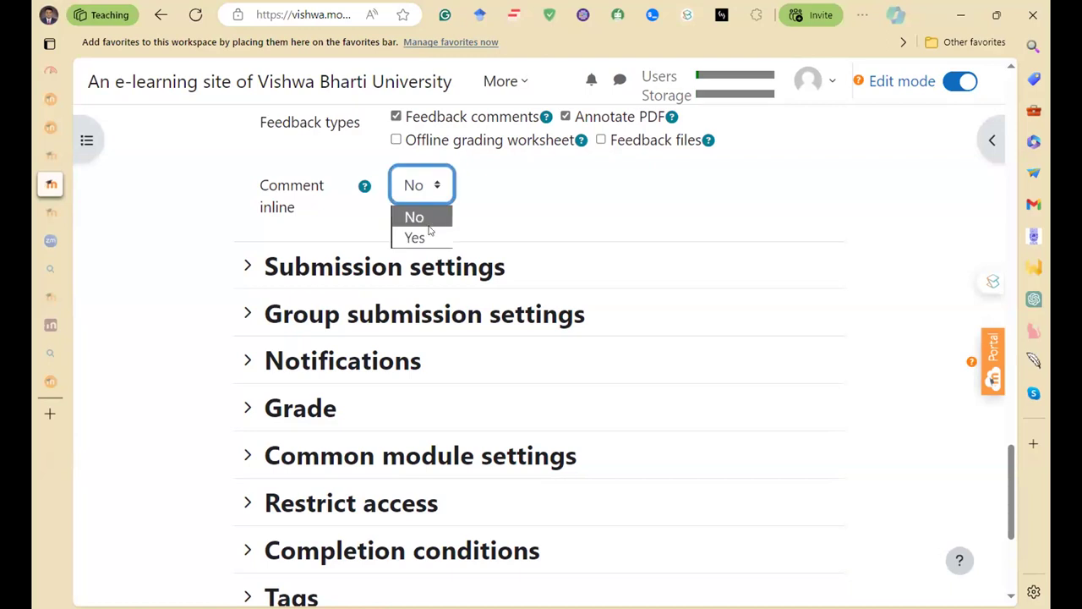
{"action": "left_click", "coordinate": [417, 238]}
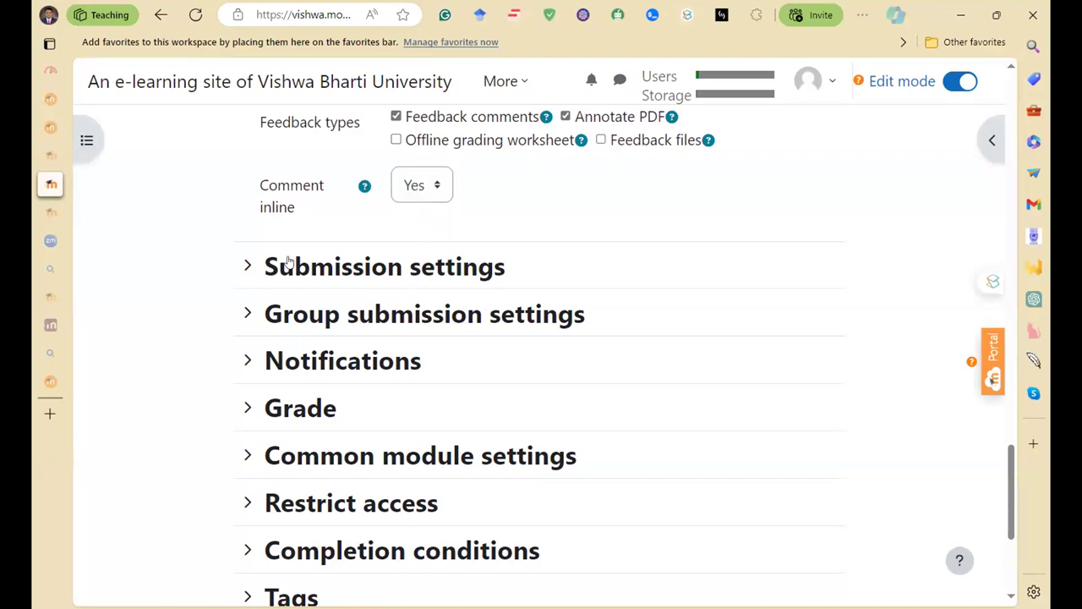
- Require students to click the submit button by setting that submission setting to Yes
{"action": "left_click", "coordinate": [250, 265]}
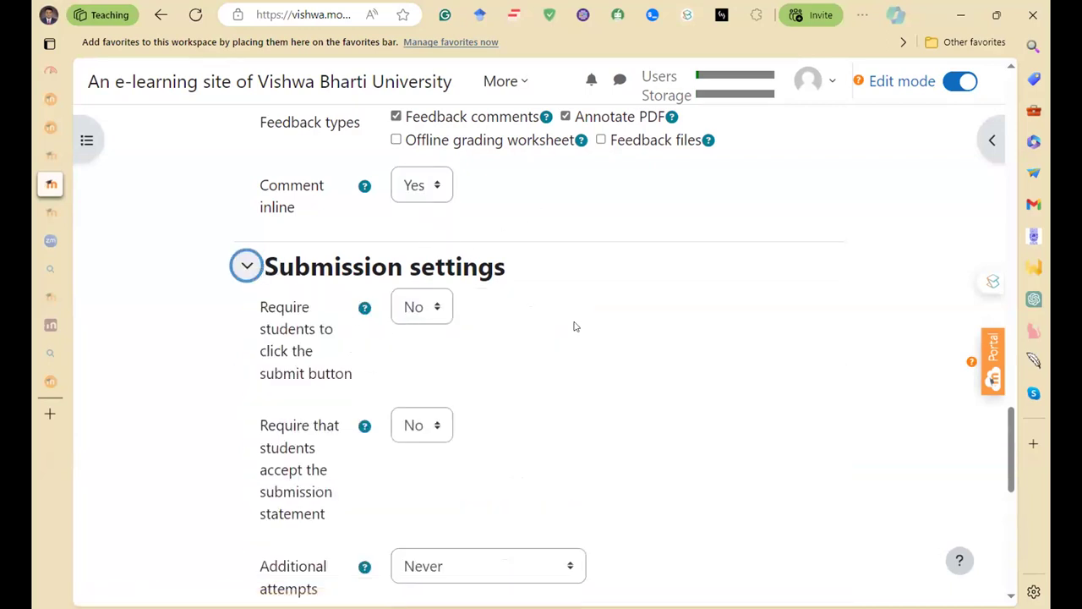
{"action": "scroll", "coordinate": [368, 289], "scroll_direction": "down", "scroll_amount": 2}
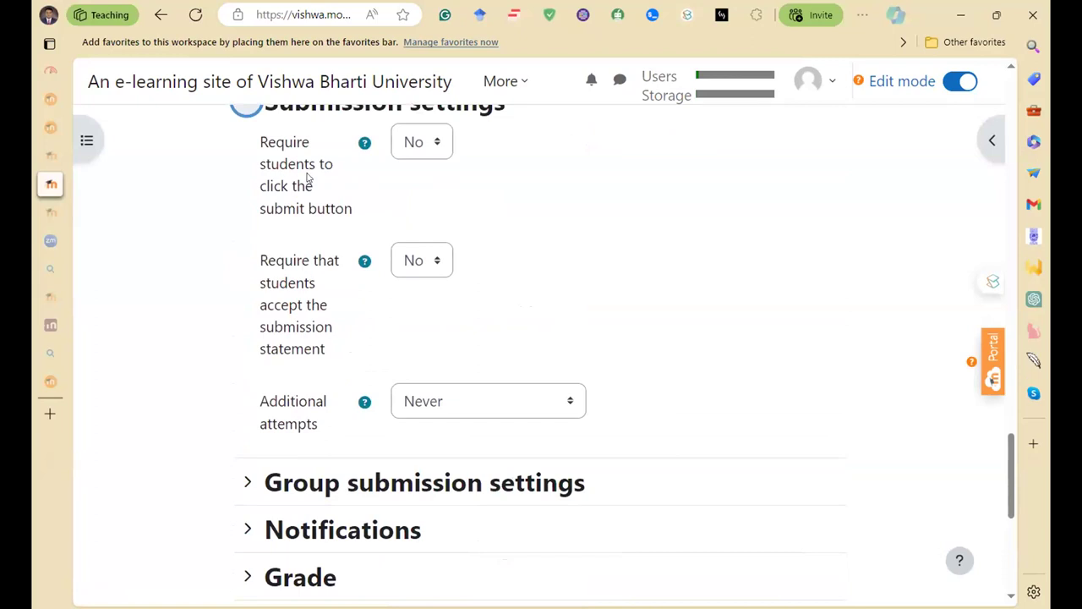
{"action": "left_click", "coordinate": [427, 143]}
{"action": "left_click", "coordinate": [412, 192]}
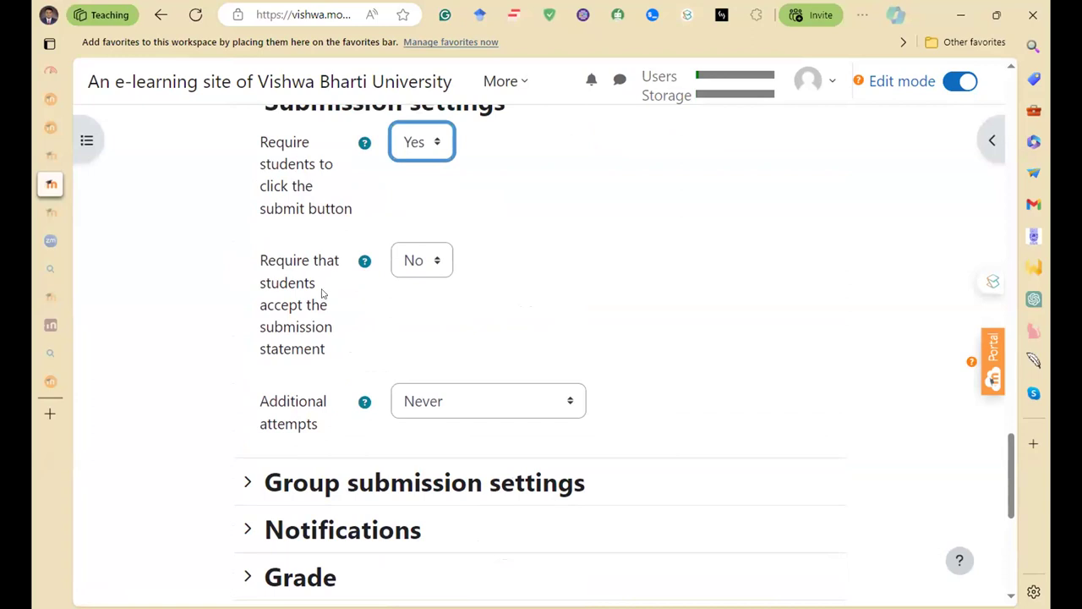
- Set the assignment's maximum grade to 10, keeping Point as the grade type
{"action": "scroll", "coordinate": [332, 330], "scroll_direction": "down", "scroll_amount": 3}
{"action": "scroll", "coordinate": [347, 283], "scroll_direction": "up", "scroll_amount": 3}
{"action": "scroll", "coordinate": [466, 420], "scroll_direction": "down", "scroll_amount": 2}
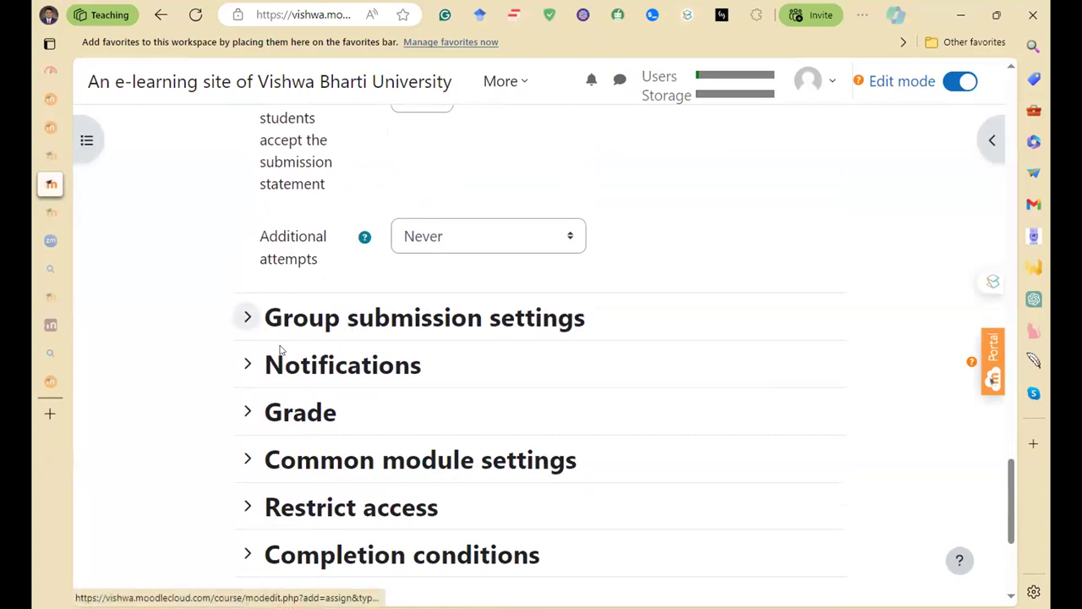
{"action": "scroll", "coordinate": [317, 321], "scroll_direction": "down", "scroll_amount": 2}
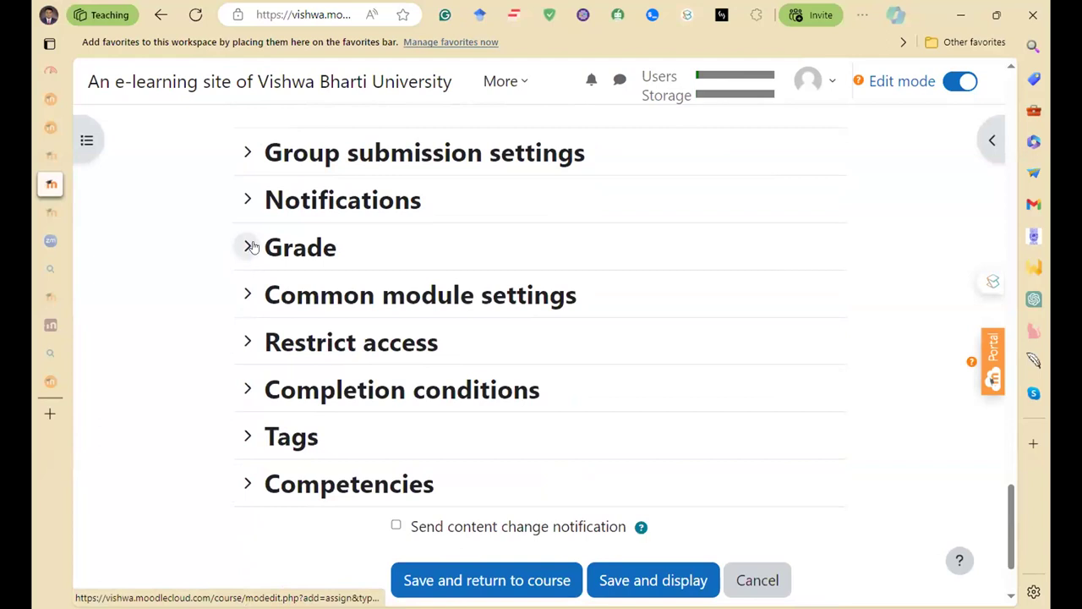
{"action": "left_click", "coordinate": [250, 246]}
{"action": "left_click_drag", "start_coordinate": [288, 429], "coordinate": [298, 459]}
{"action": "key", "text": "BackSpace"}
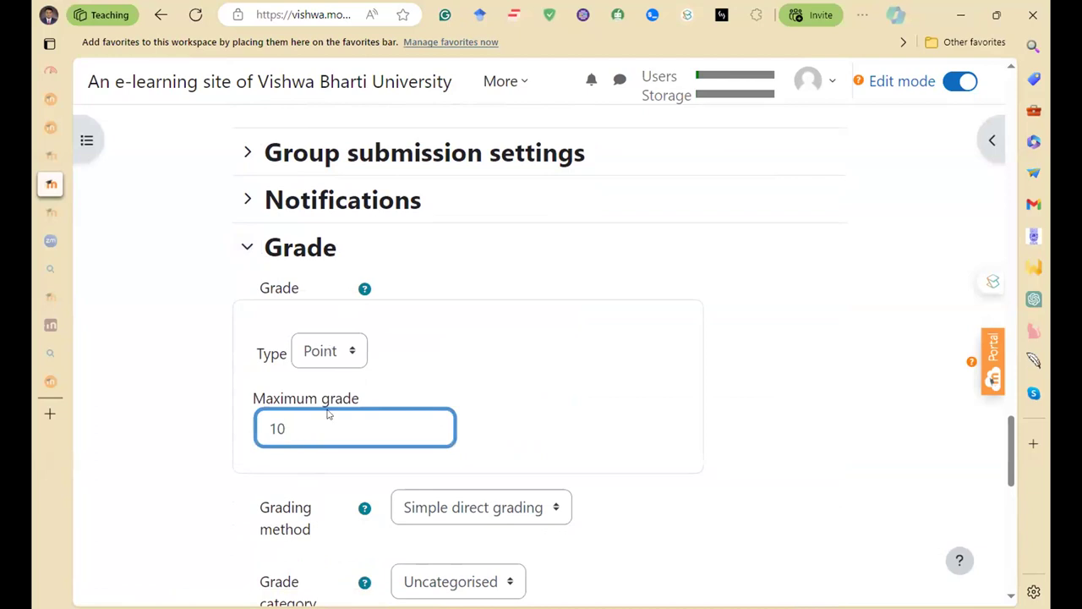
{"action": "left_click", "coordinate": [329, 351]}
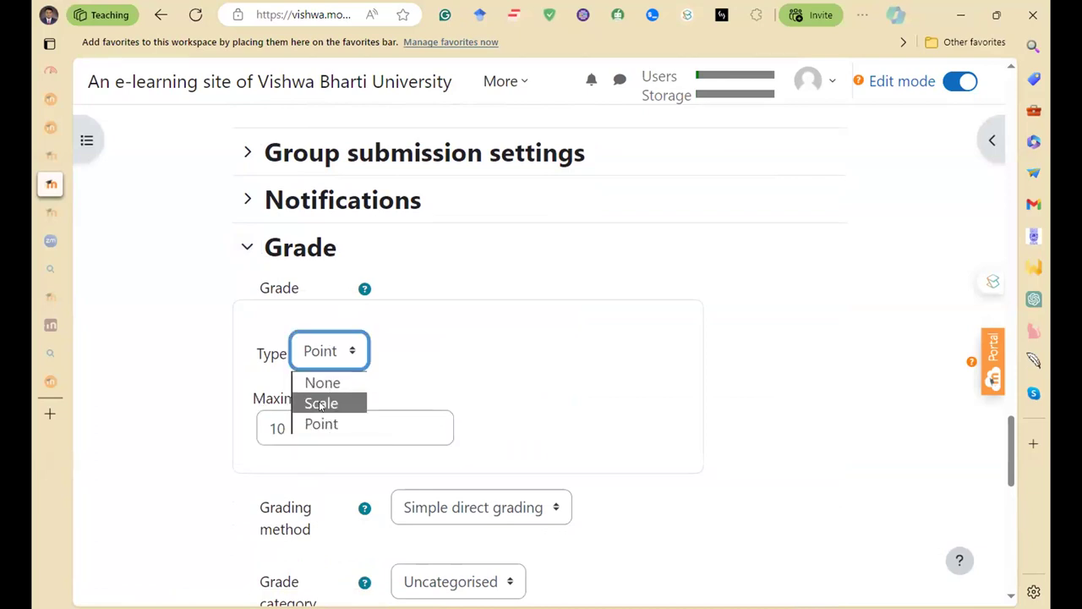
{"action": "left_click", "coordinate": [512, 369]}
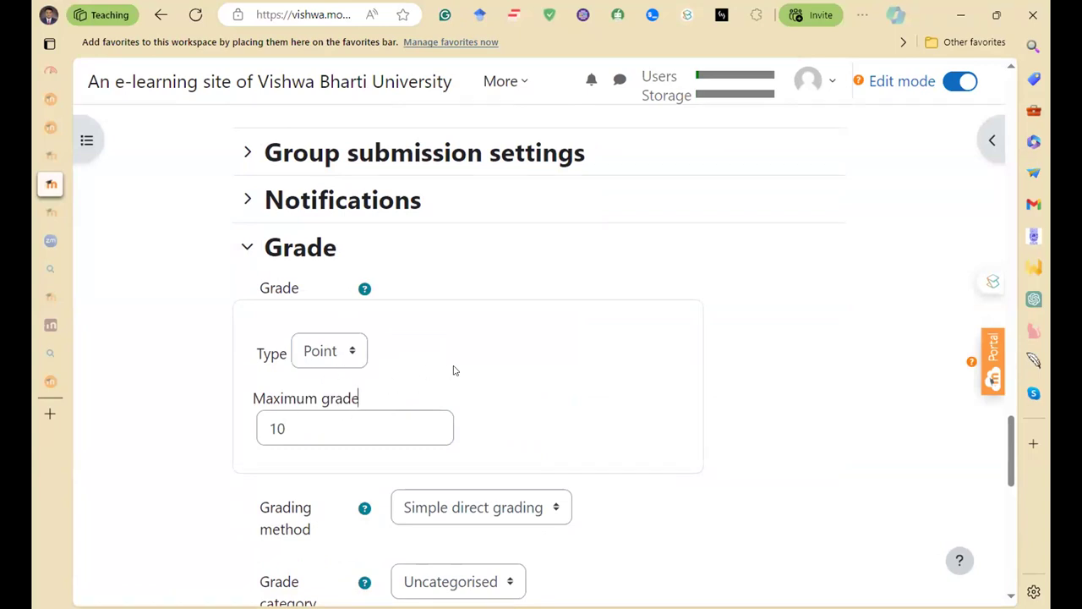
- Keep Simple direct grading, set the grade to pass to 4 and hide the grader's identity from students
{"action": "scroll", "coordinate": [417, 389], "scroll_direction": "down", "scroll_amount": 1}
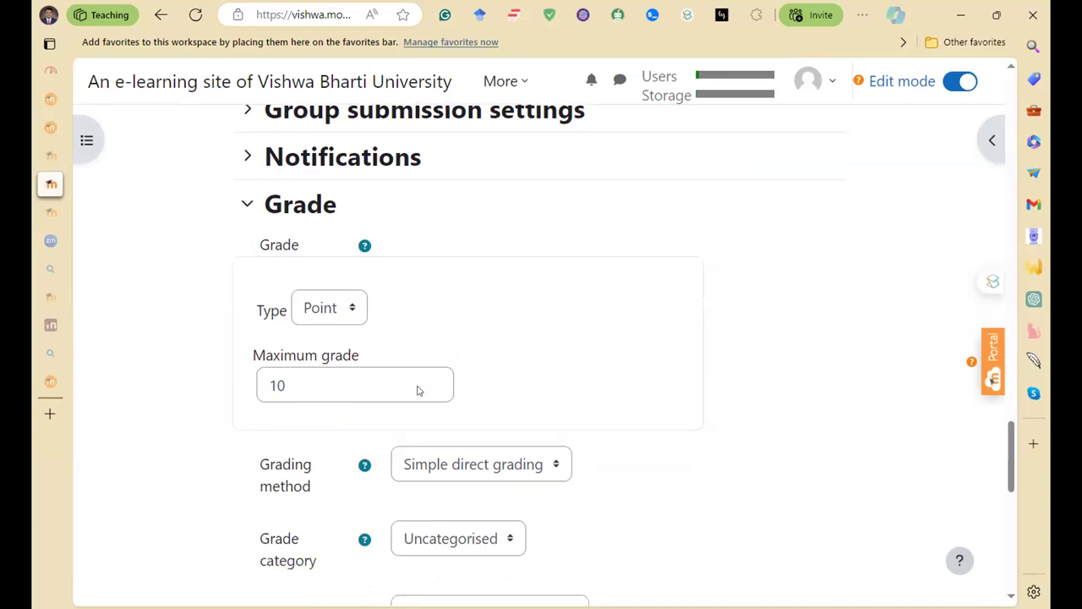
{"action": "scroll", "coordinate": [417, 390], "scroll_direction": "down", "scroll_amount": 3}
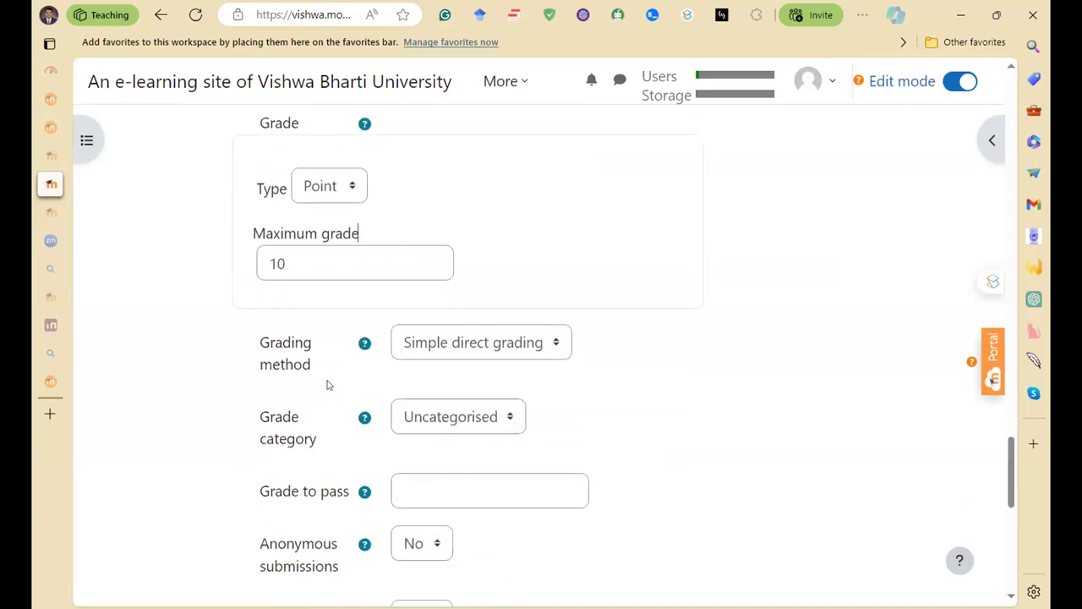
{"action": "left_click", "coordinate": [511, 345]}
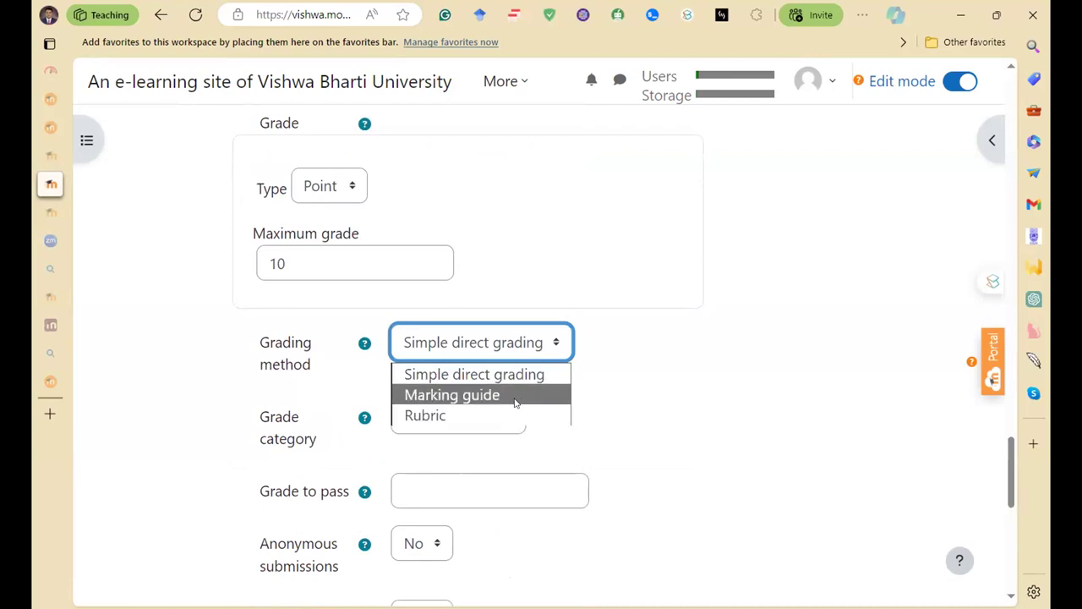
{"action": "left_click", "coordinate": [665, 381]}
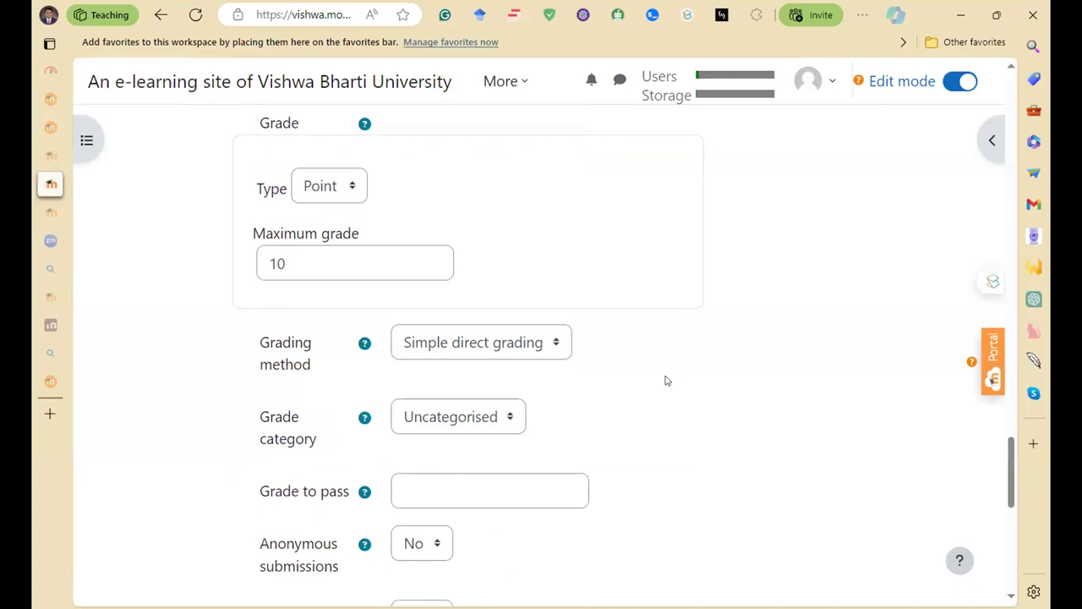
{"action": "scroll", "coordinate": [508, 409], "scroll_direction": "down", "scroll_amount": 1}
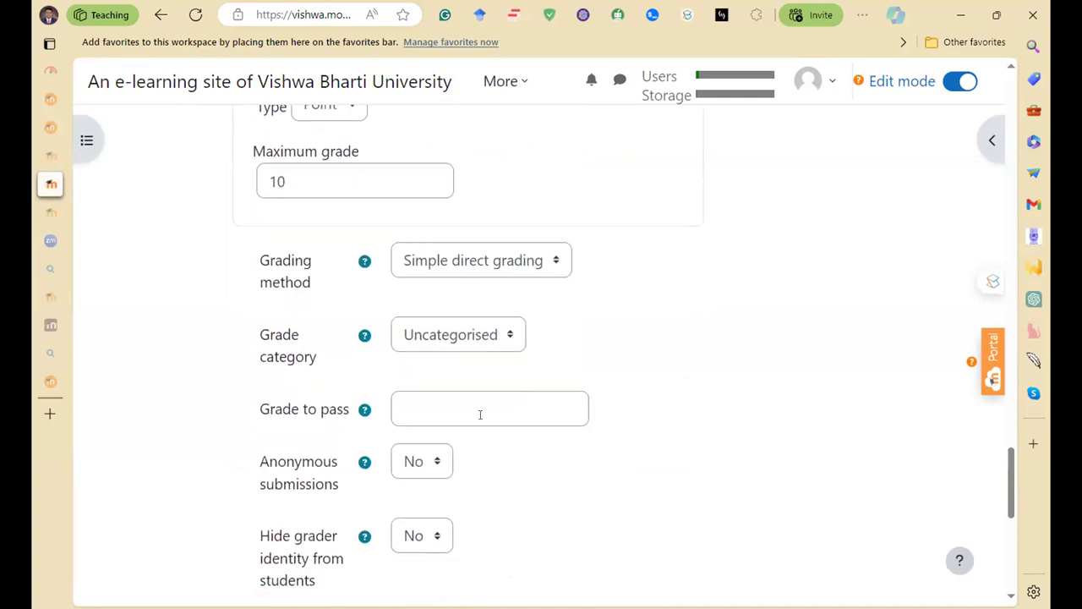
{"action": "left_click", "coordinate": [416, 407]}
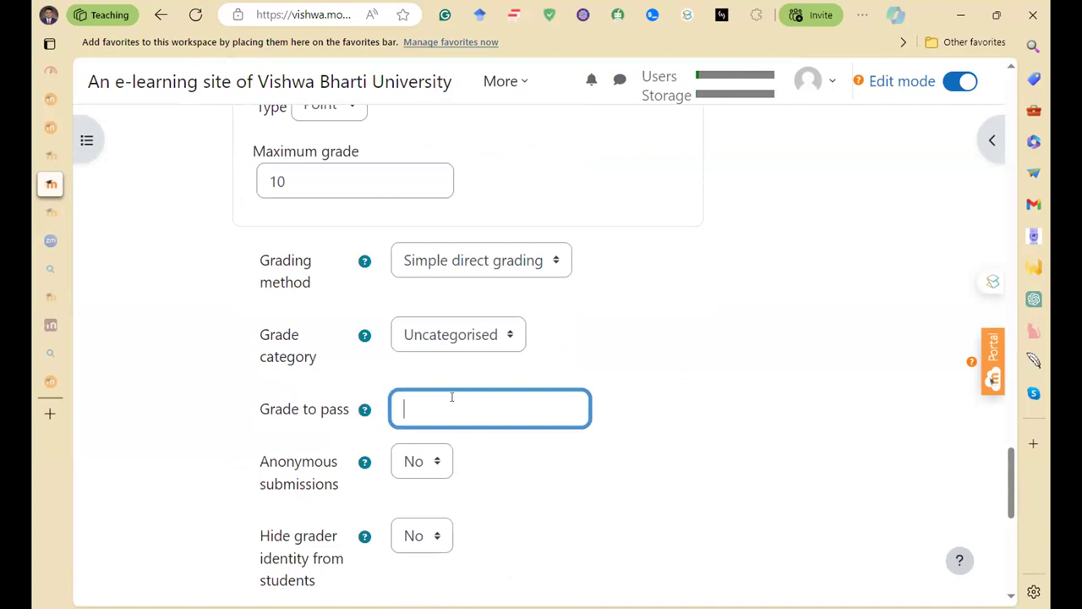
{"action": "scroll", "coordinate": [494, 438], "scroll_direction": "down", "scroll_amount": 3}
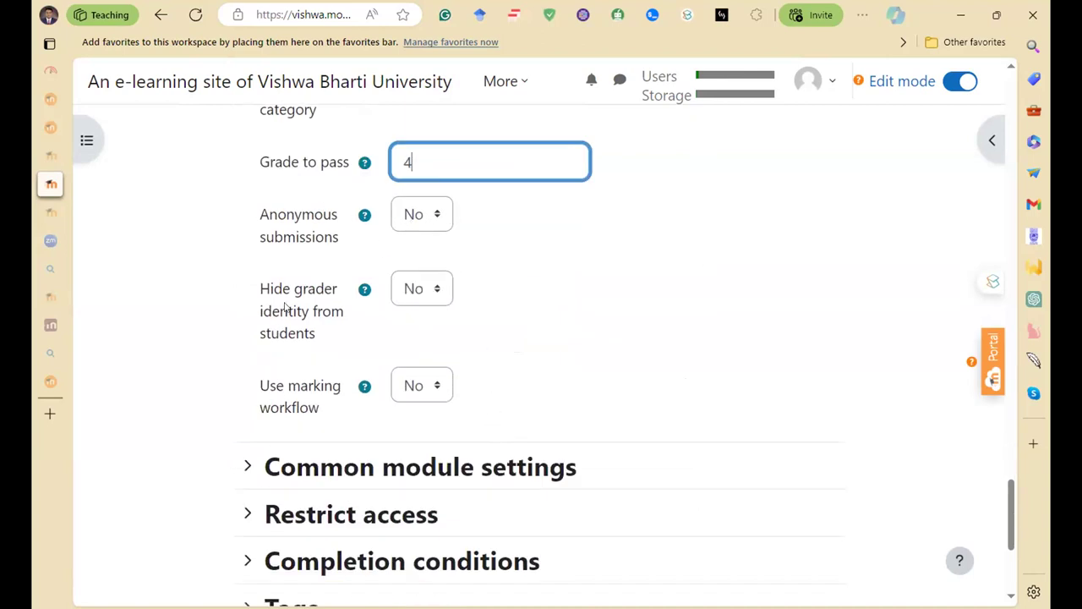
{"action": "left_click", "coordinate": [422, 292]}
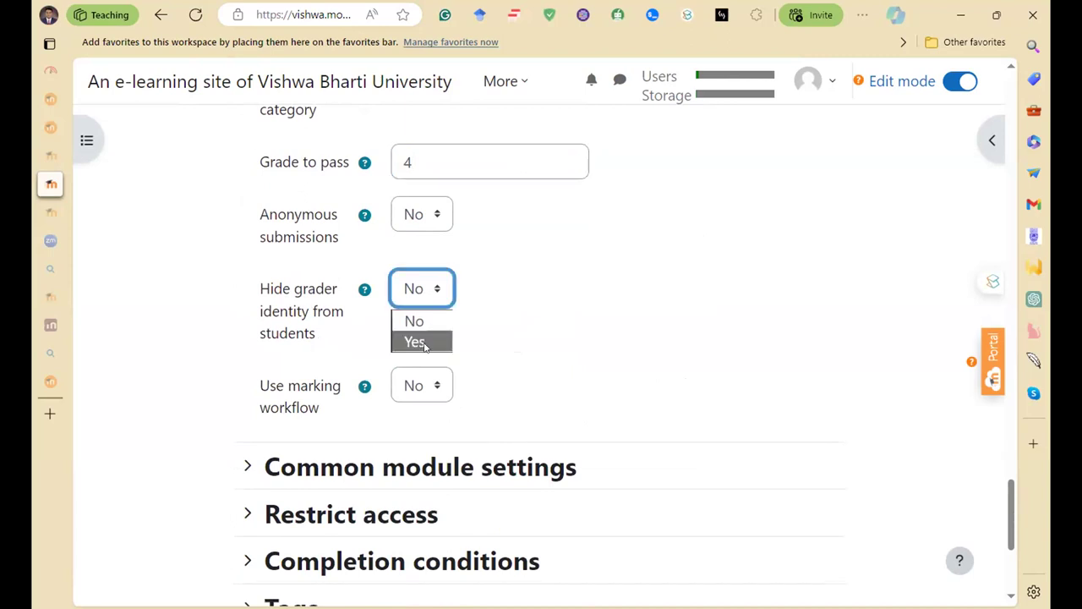
{"action": "left_click", "coordinate": [419, 342]}
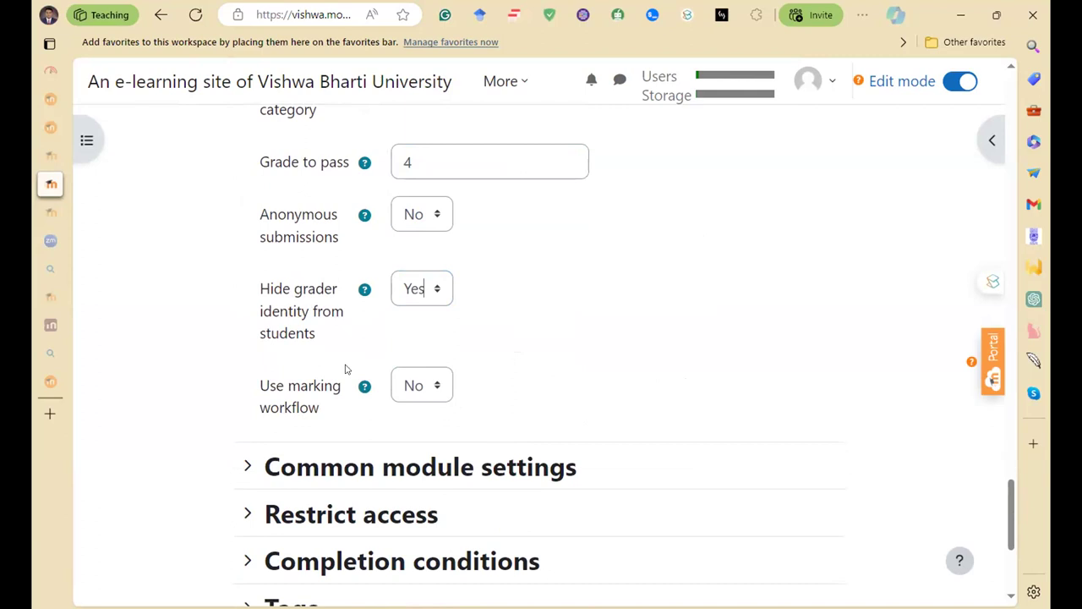
- Check the assignment's Restrict access options
{"action": "scroll", "coordinate": [448, 360], "scroll_direction": "down", "scroll_amount": 1}
{"action": "scroll", "coordinate": [447, 359], "scroll_direction": "down", "scroll_amount": 3}
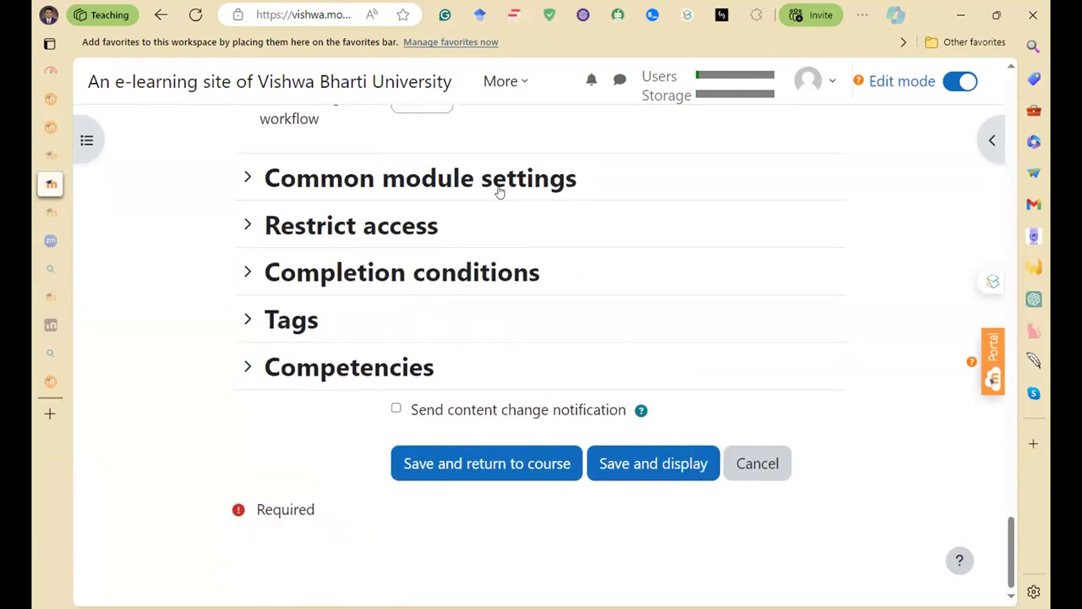
{"action": "left_click", "coordinate": [252, 227]}
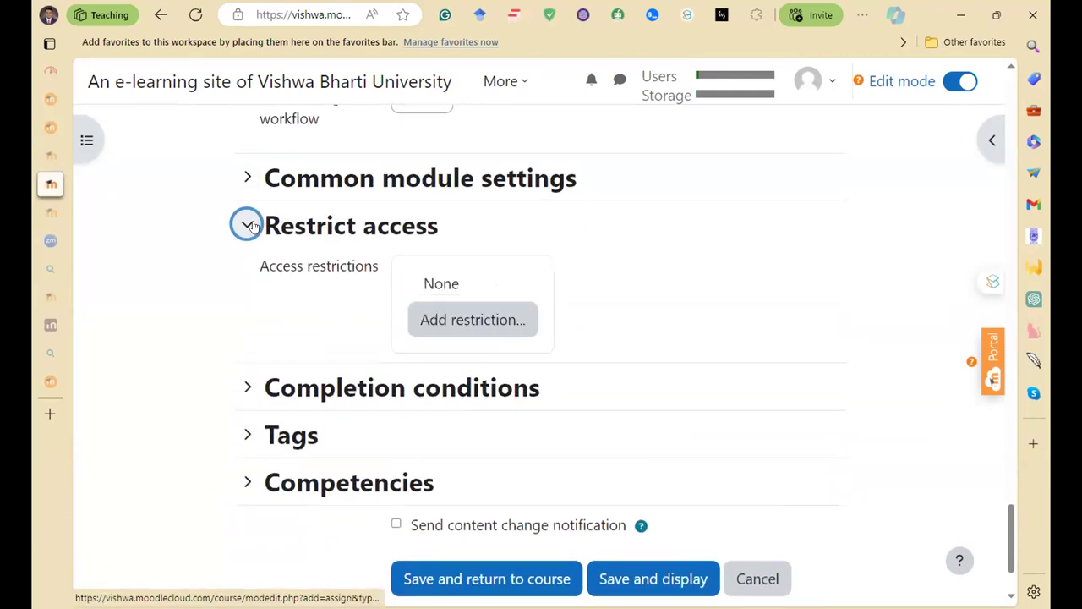
{"action": "left_click", "coordinate": [252, 226]}
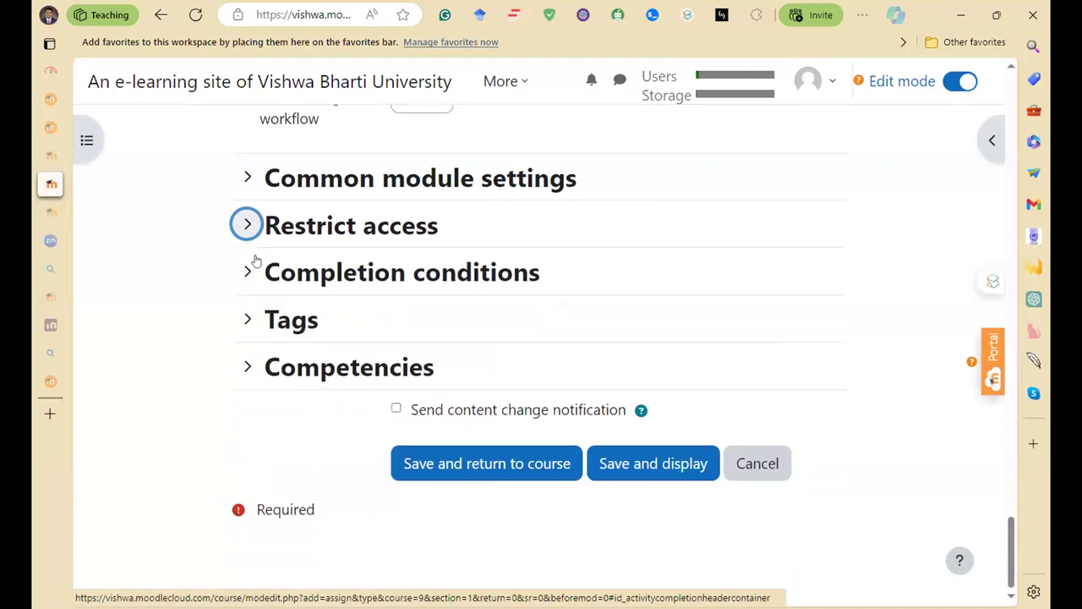
{"action": "left_click", "coordinate": [246, 224]}
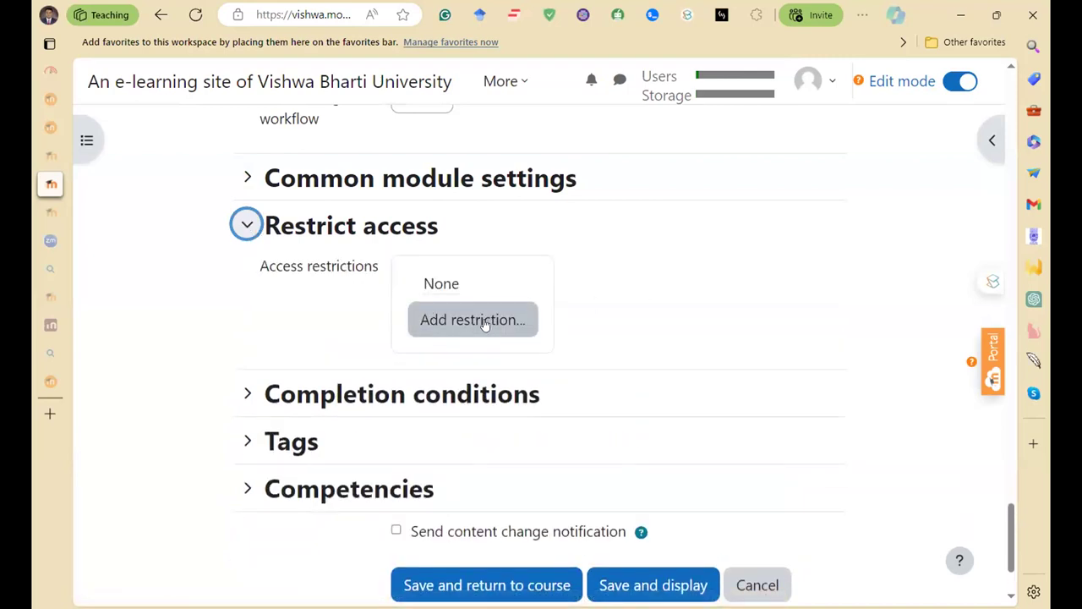
{"action": "left_click", "coordinate": [246, 225]}
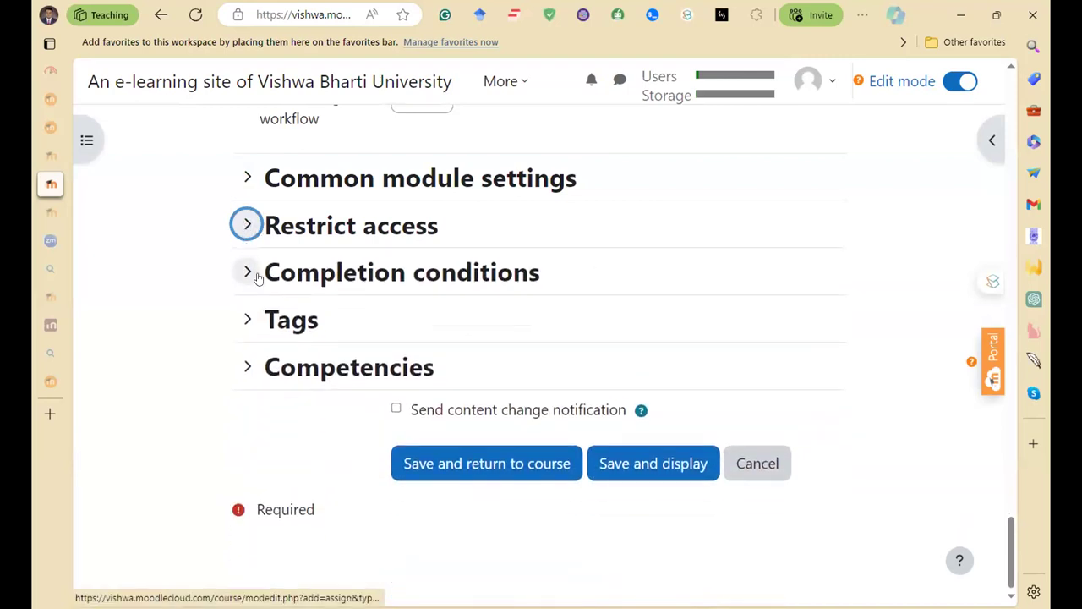
- Set the assignment's completion conditions to Add requirements, keeping Make a submission as the requirement
{"action": "left_click", "coordinate": [252, 274]}
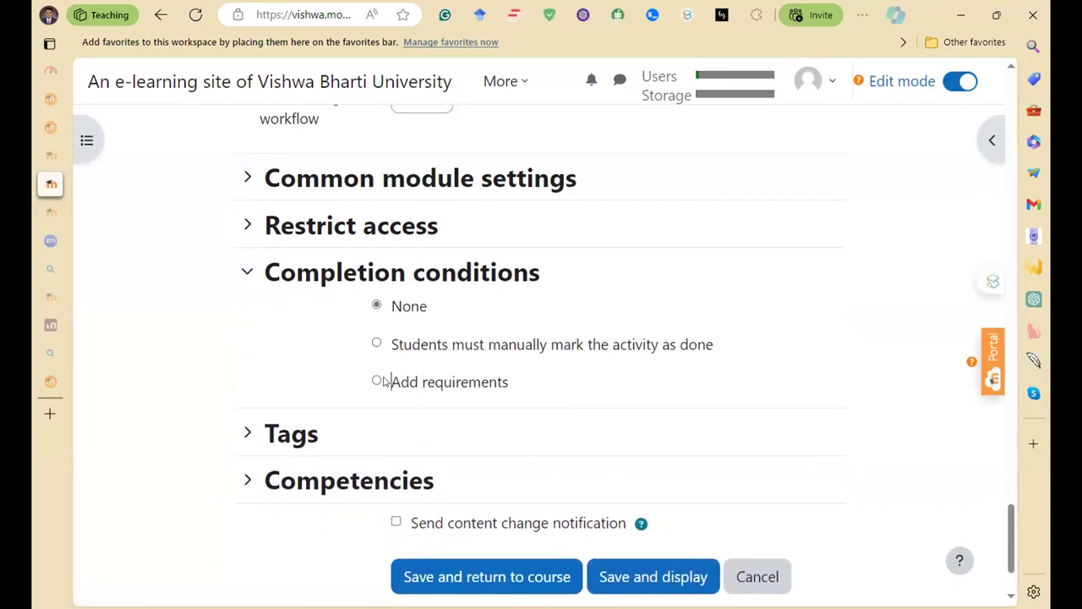
{"action": "left_click", "coordinate": [377, 381]}
{"action": "scroll", "coordinate": [445, 384], "scroll_direction": "down", "scroll_amount": 2}
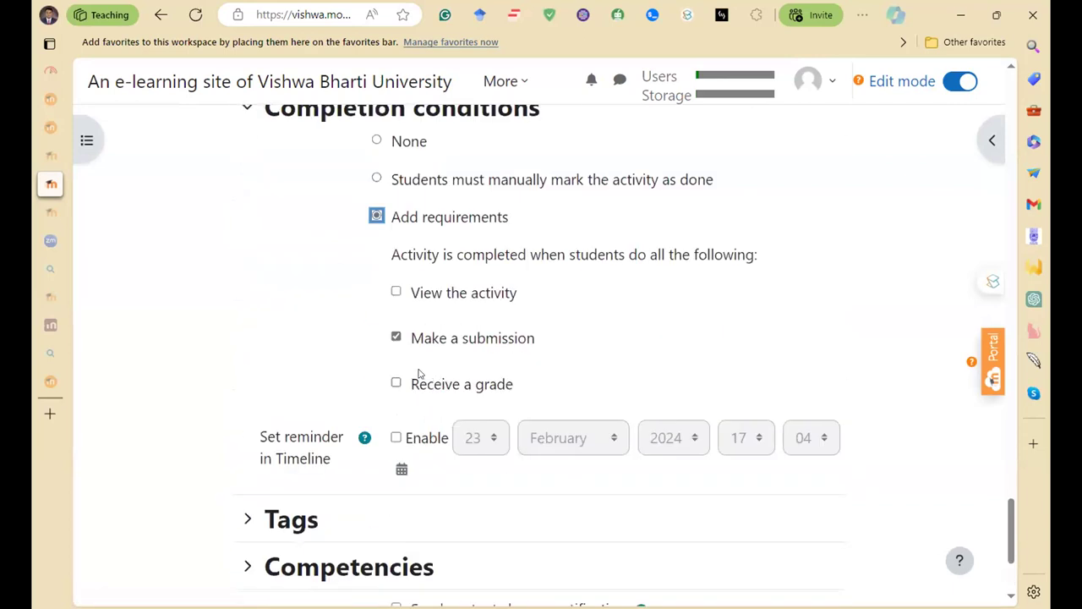
- Enable the Timeline reminder for the assignment and set its date to 7 March 2024
{"action": "left_click", "coordinate": [397, 438]}
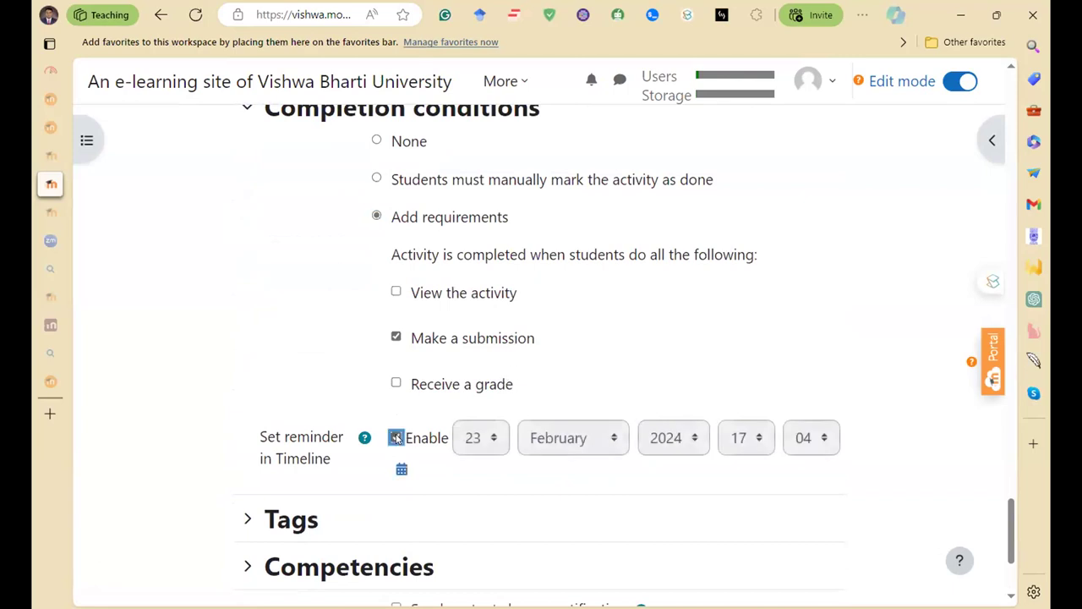
{"action": "left_click", "coordinate": [481, 437]}
{"action": "scroll", "coordinate": [469, 337], "scroll_direction": "up", "scroll_amount": 4}
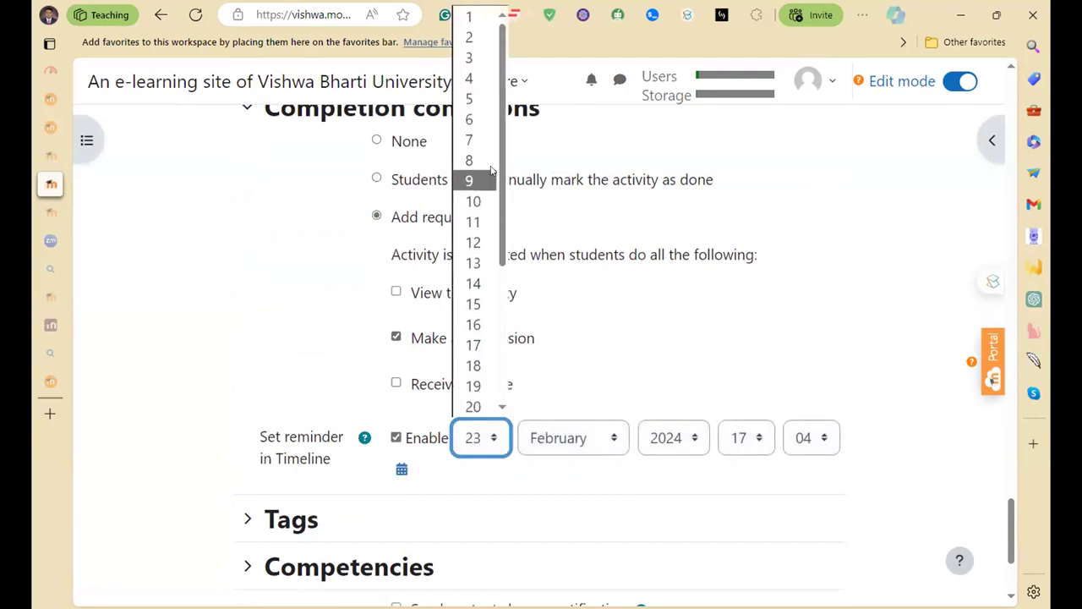
{"action": "left_click", "coordinate": [566, 451]}
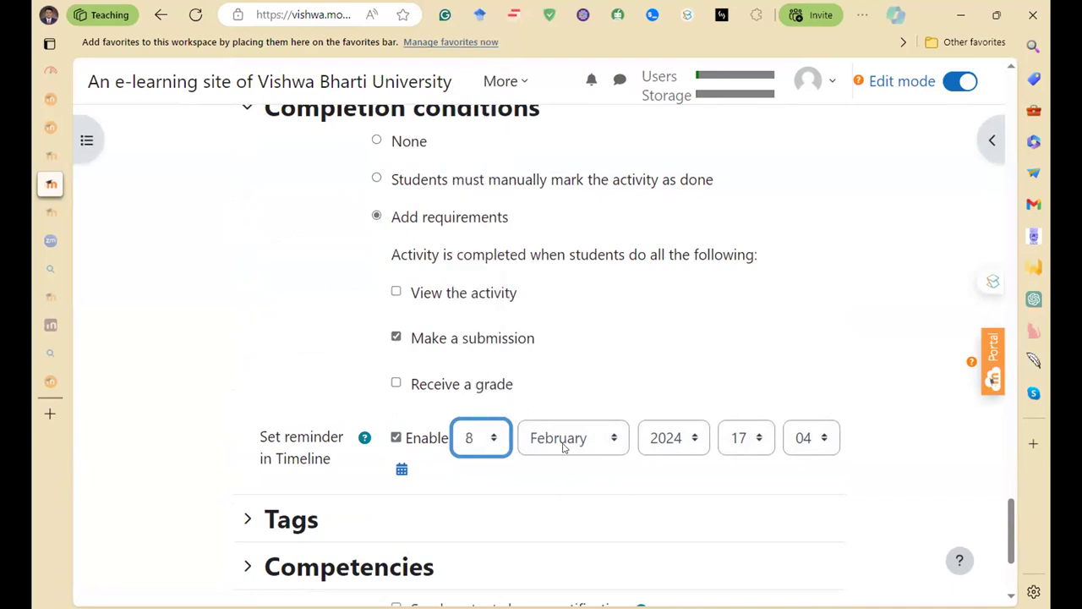
{"action": "left_click", "coordinate": [565, 448]}
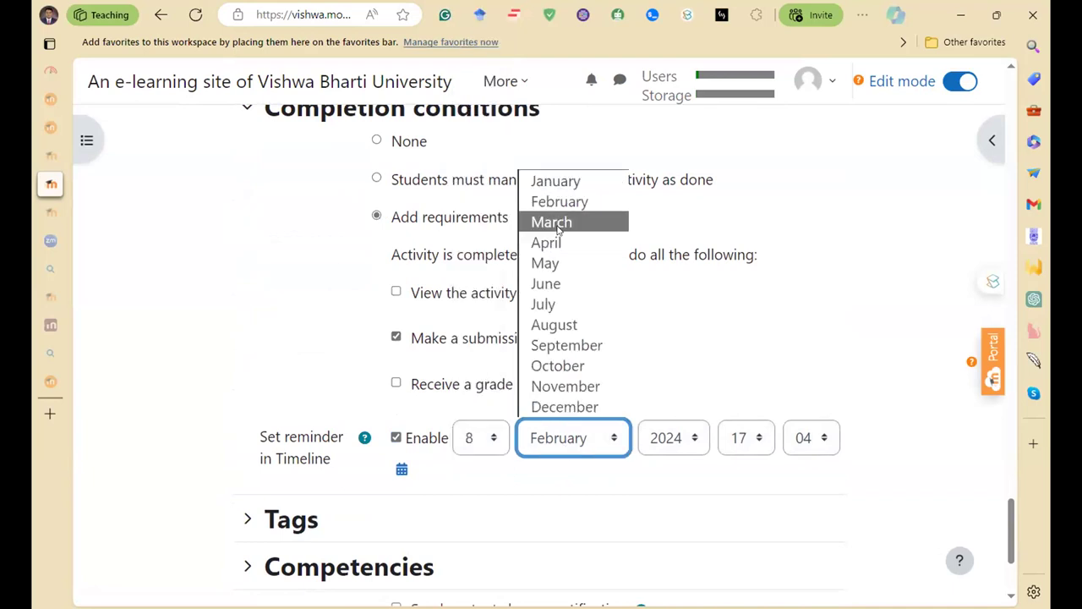
{"action": "left_click", "coordinate": [557, 223]}
{"action": "left_click", "coordinate": [481, 437]}
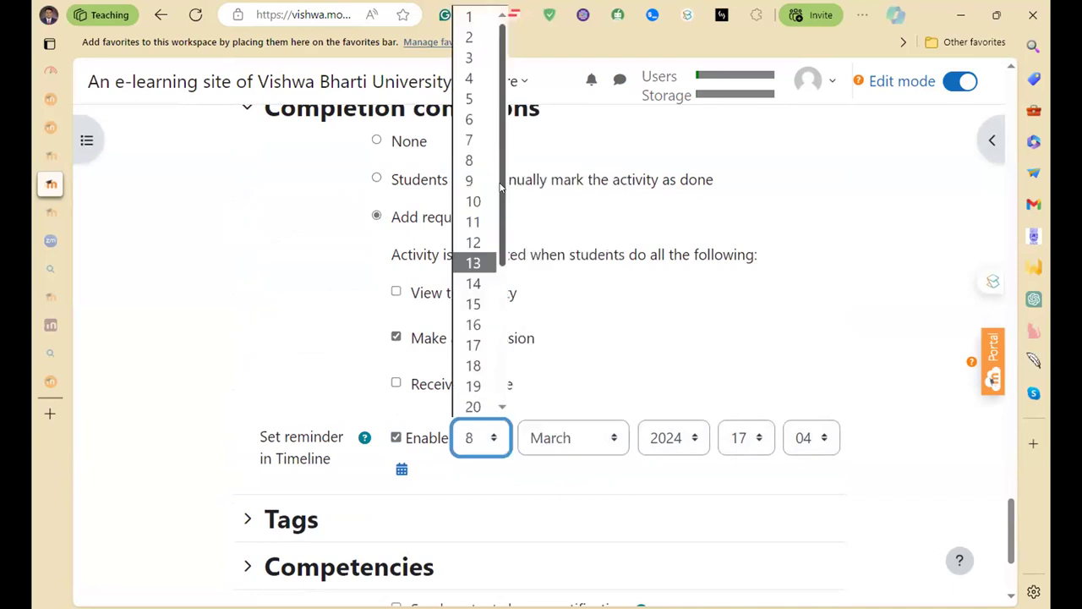
{"action": "left_click", "coordinate": [473, 140]}
- Set the competencies' activity completion action to Complete the competency, then save the assignment and return to the course
{"action": "scroll", "coordinate": [295, 394], "scroll_direction": "down", "scroll_amount": 3}
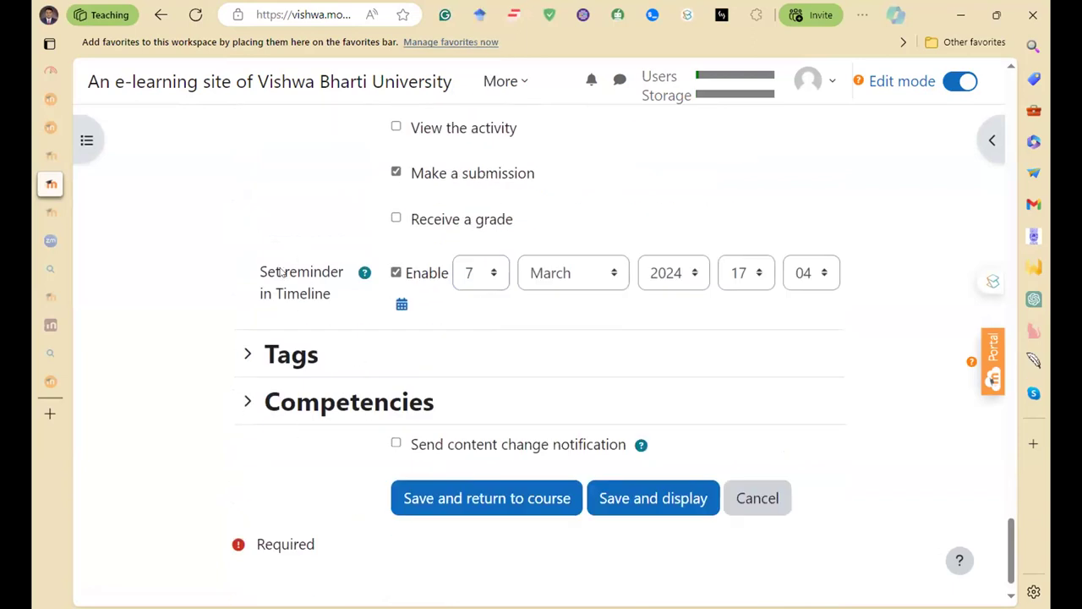
{"action": "left_click", "coordinate": [247, 354]}
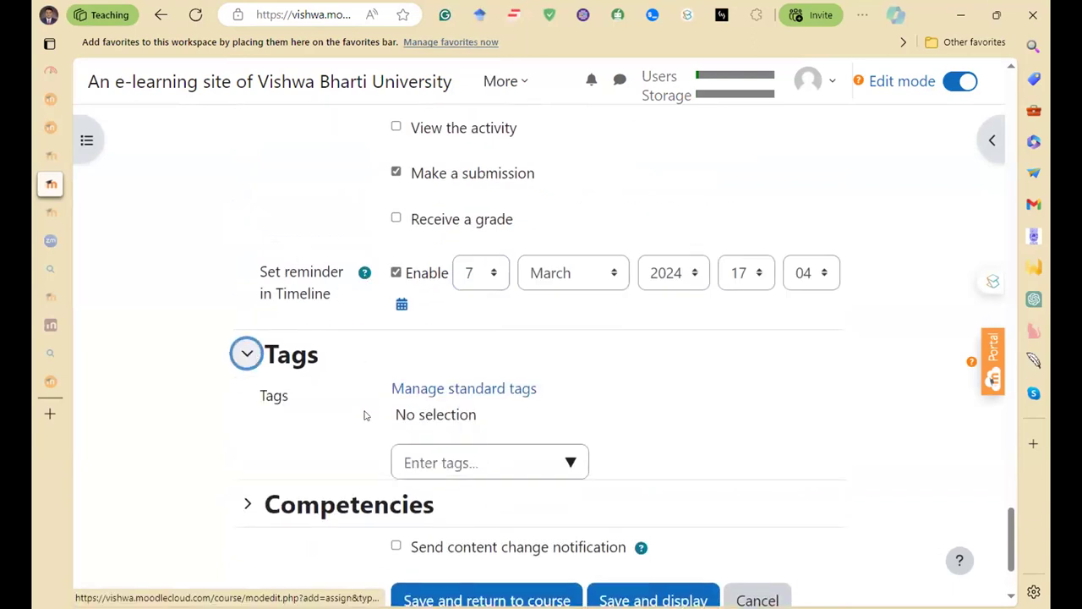
{"action": "scroll", "coordinate": [347, 420], "scroll_direction": "down", "scroll_amount": 2}
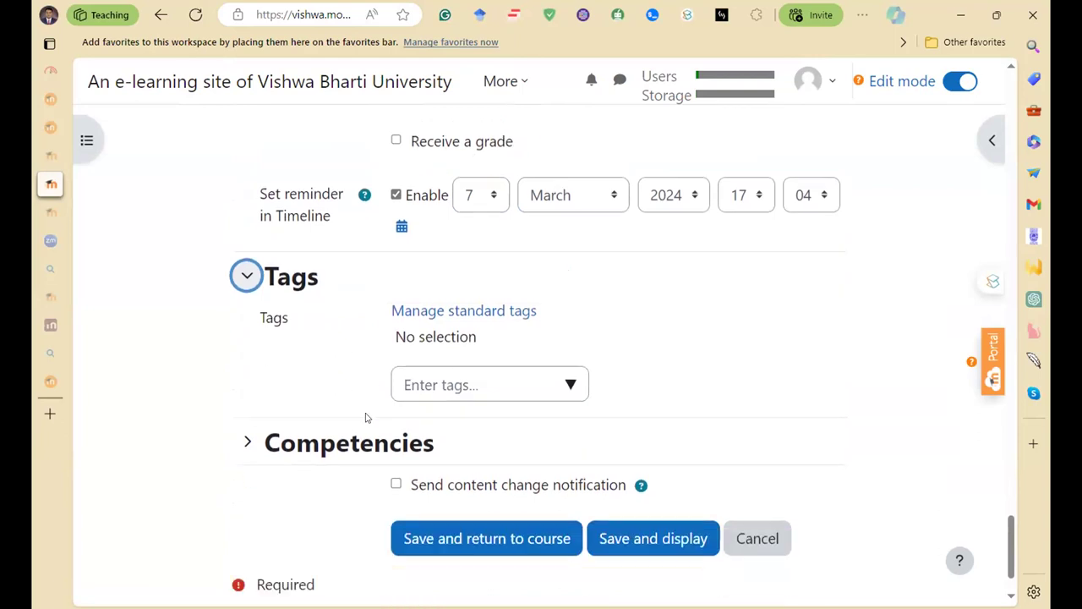
{"action": "left_click", "coordinate": [269, 442]}
{"action": "scroll", "coordinate": [382, 428], "scroll_direction": "down", "scroll_amount": 3}
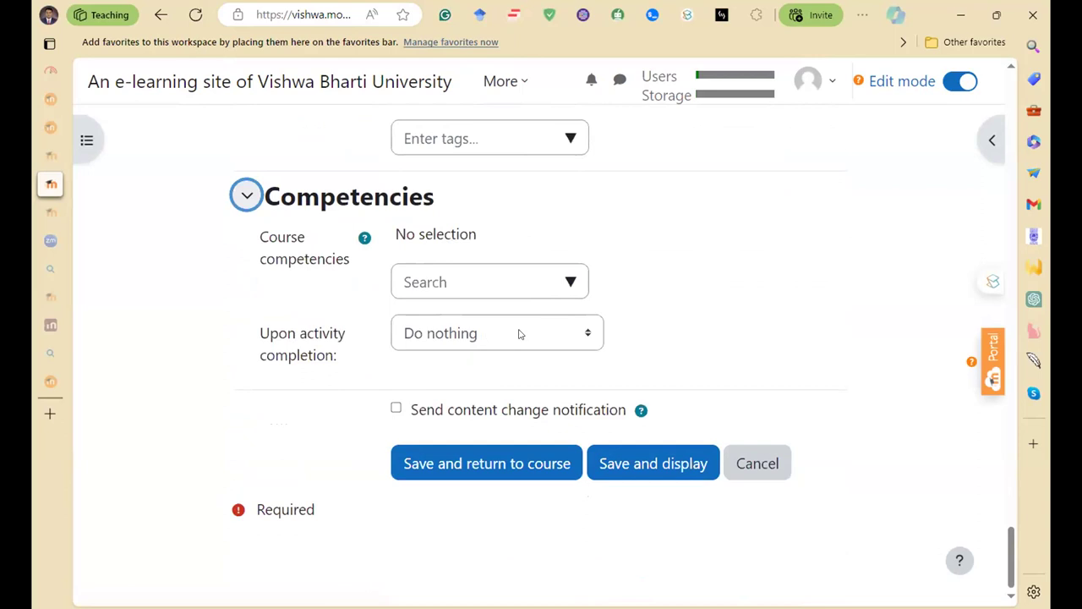
{"action": "left_click", "coordinate": [445, 333]}
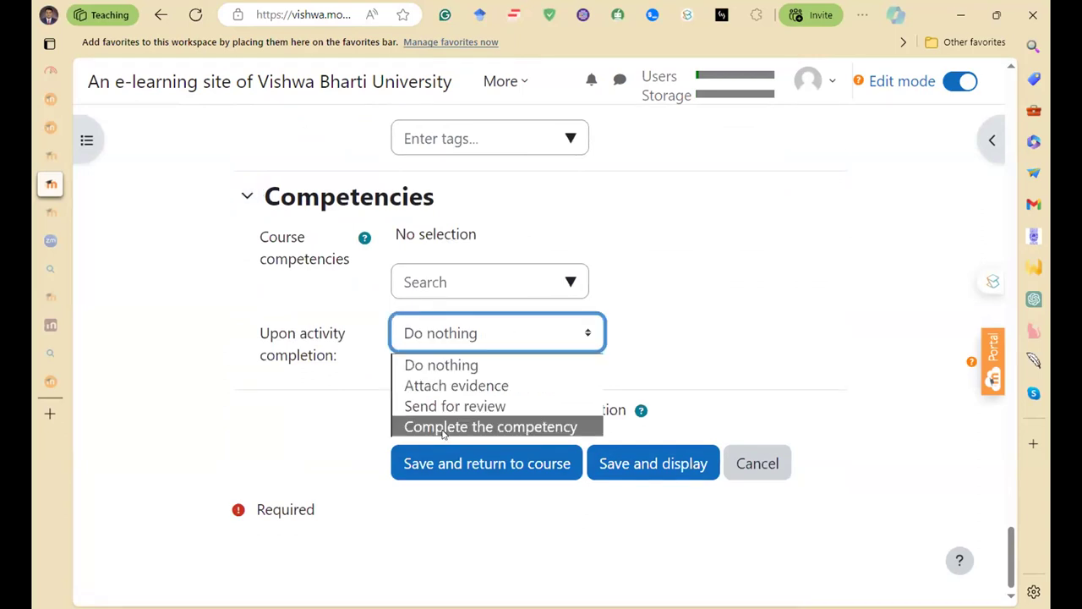
{"action": "left_click", "coordinate": [443, 427]}
{"action": "left_click", "coordinate": [549, 509]}
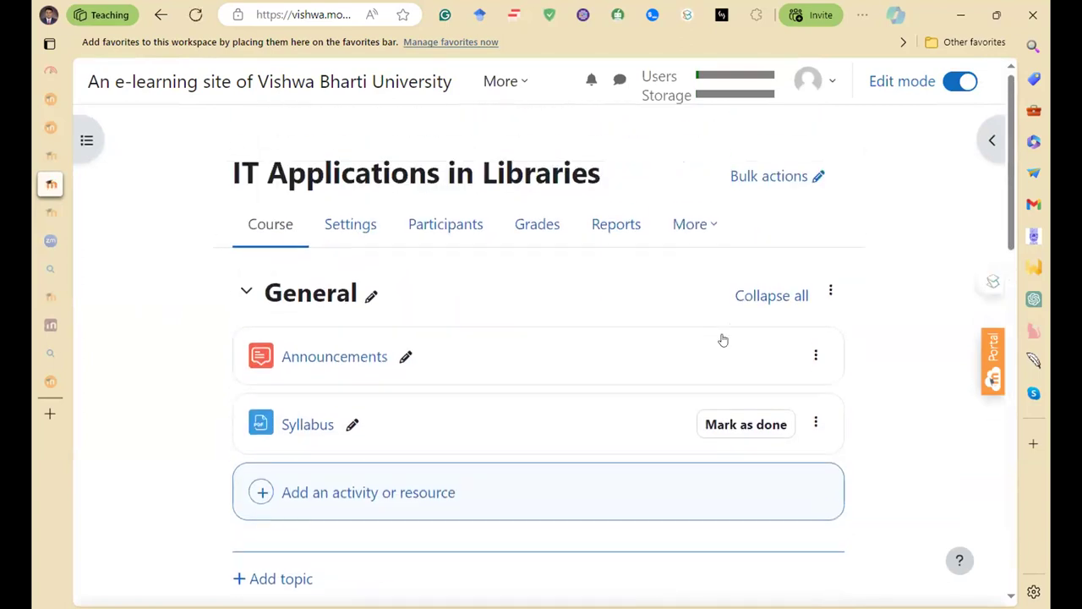
- Switch to the Student role and look at the Assignment on Koha entry under Library Management Software
{"action": "left_click", "coordinate": [819, 81]}
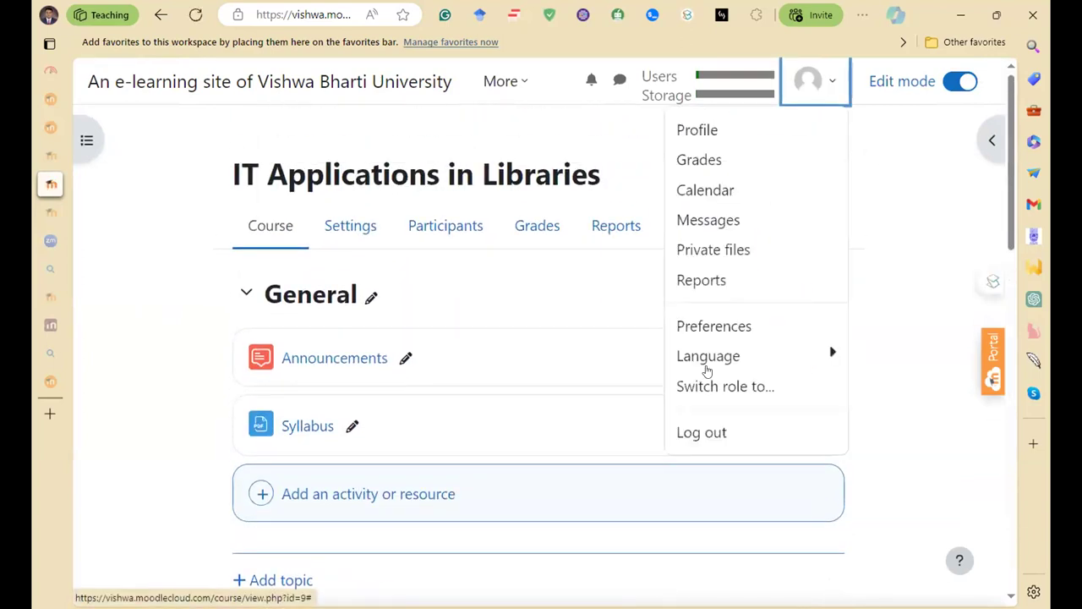
{"action": "left_click", "coordinate": [428, 281]}
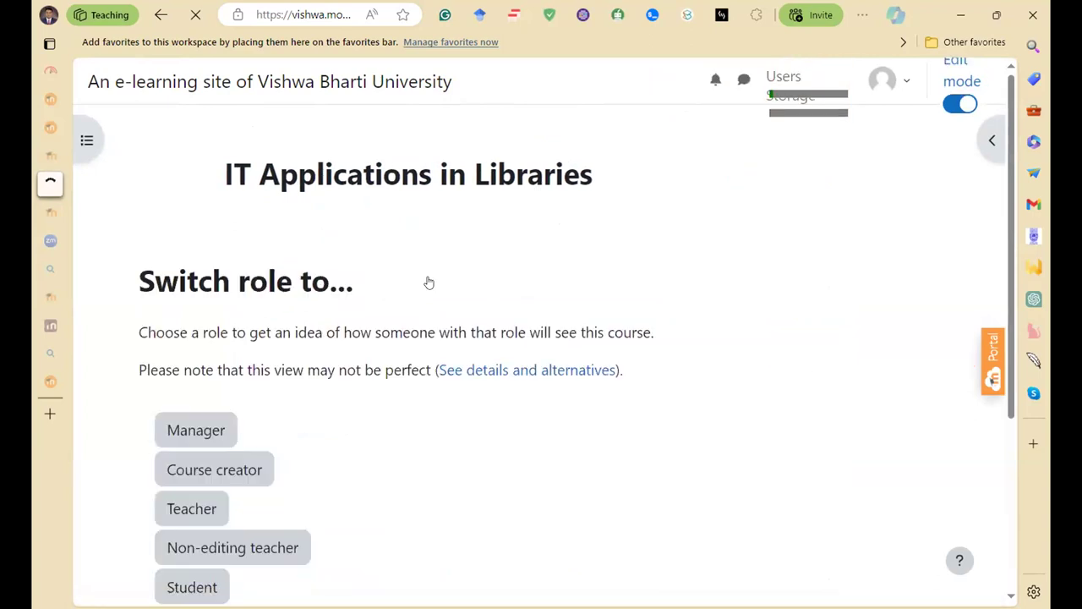
{"action": "scroll", "coordinate": [258, 525], "scroll_direction": "down", "scroll_amount": 3}
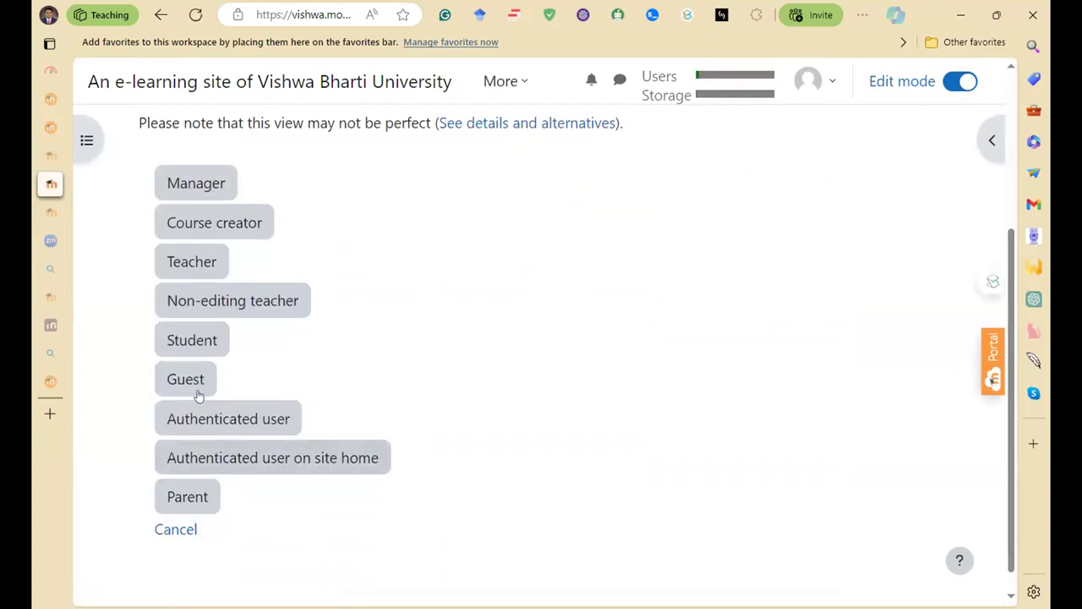
{"action": "left_click", "coordinate": [224, 340]}
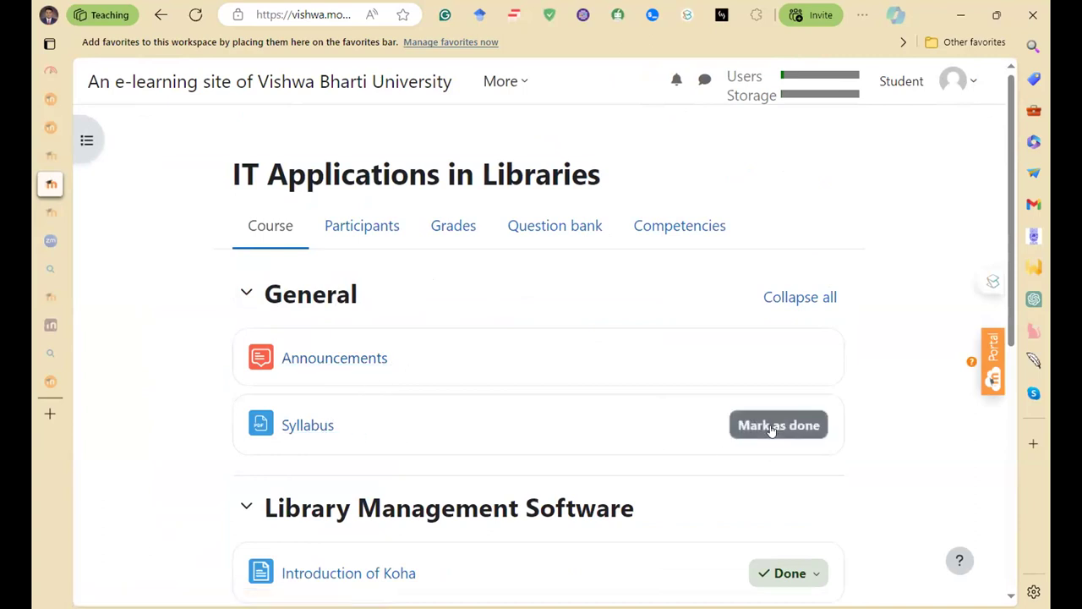
{"action": "scroll", "coordinate": [545, 429], "scroll_direction": "down", "scroll_amount": 2}
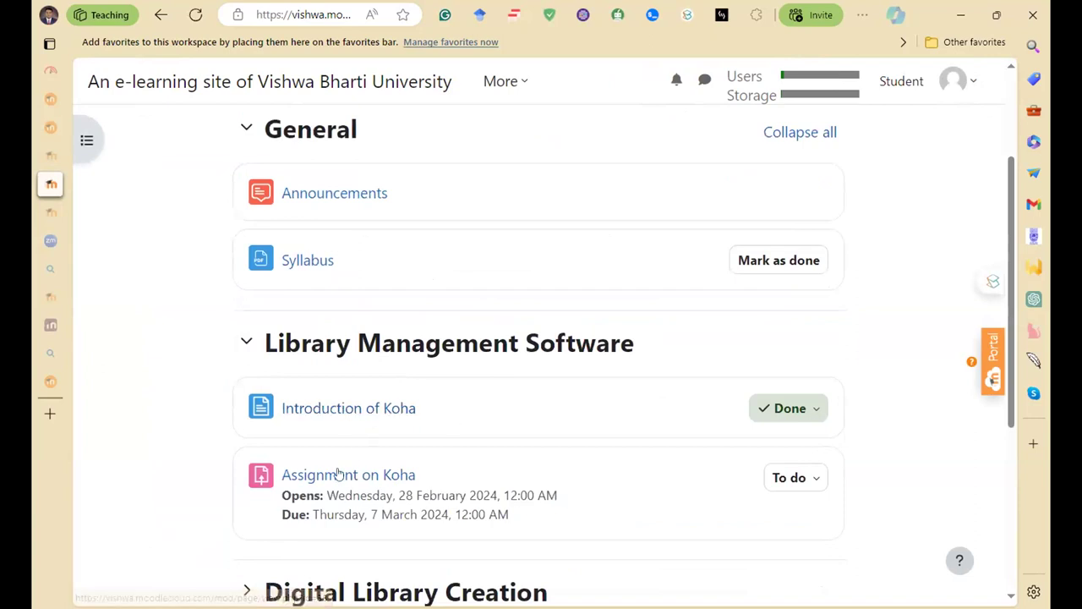
{"action": "scroll", "coordinate": [300, 476], "scroll_direction": "down", "scroll_amount": 3}
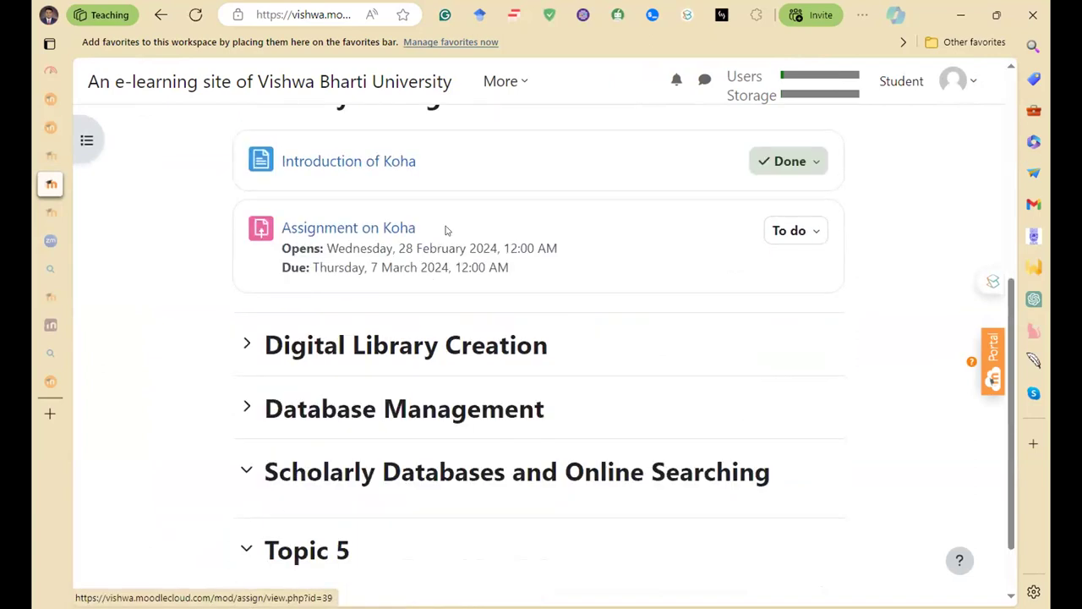